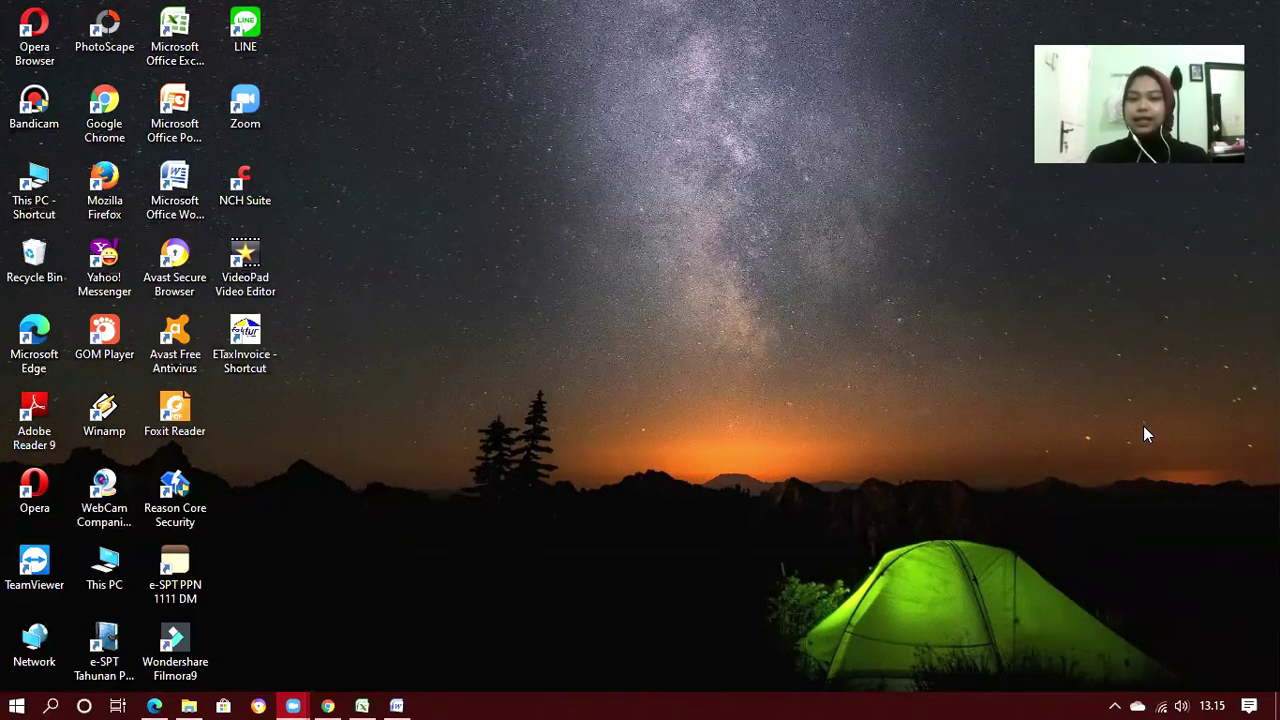
Review the October sales table in the Word exam case, then bring up the PDF answer sheet
left_click(395, 703)
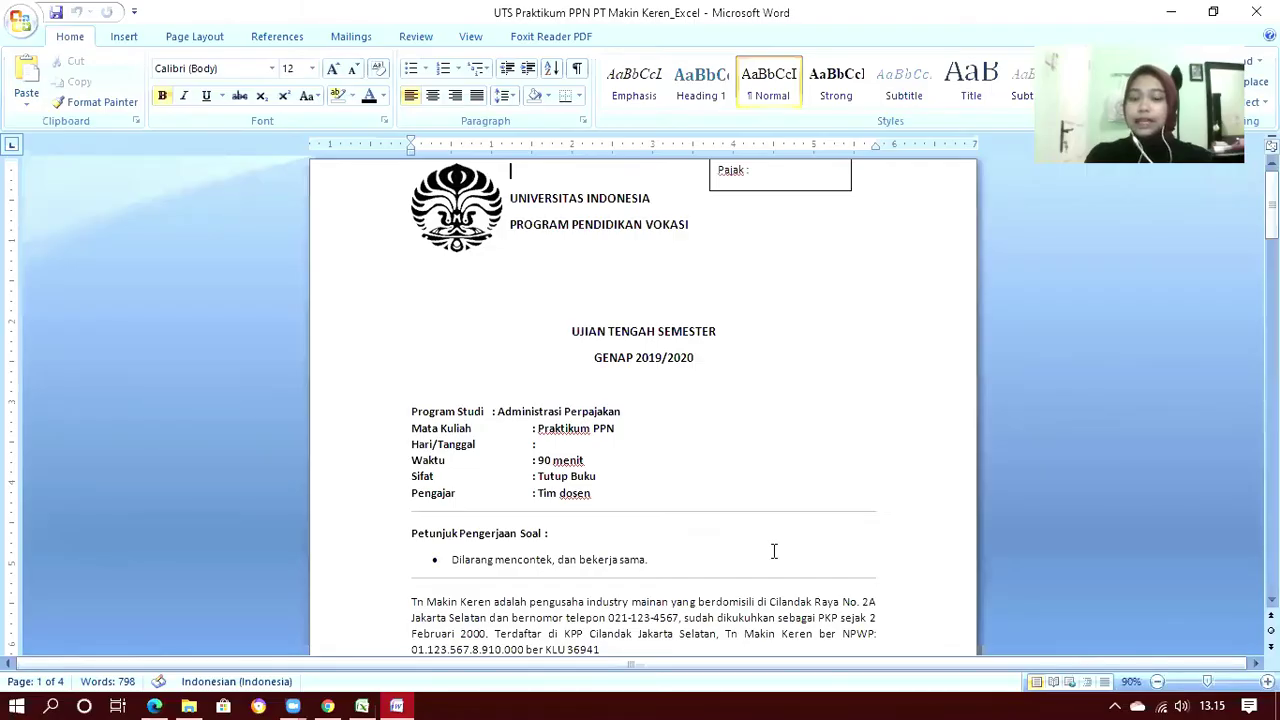
scroll(774, 551, "down", 7)
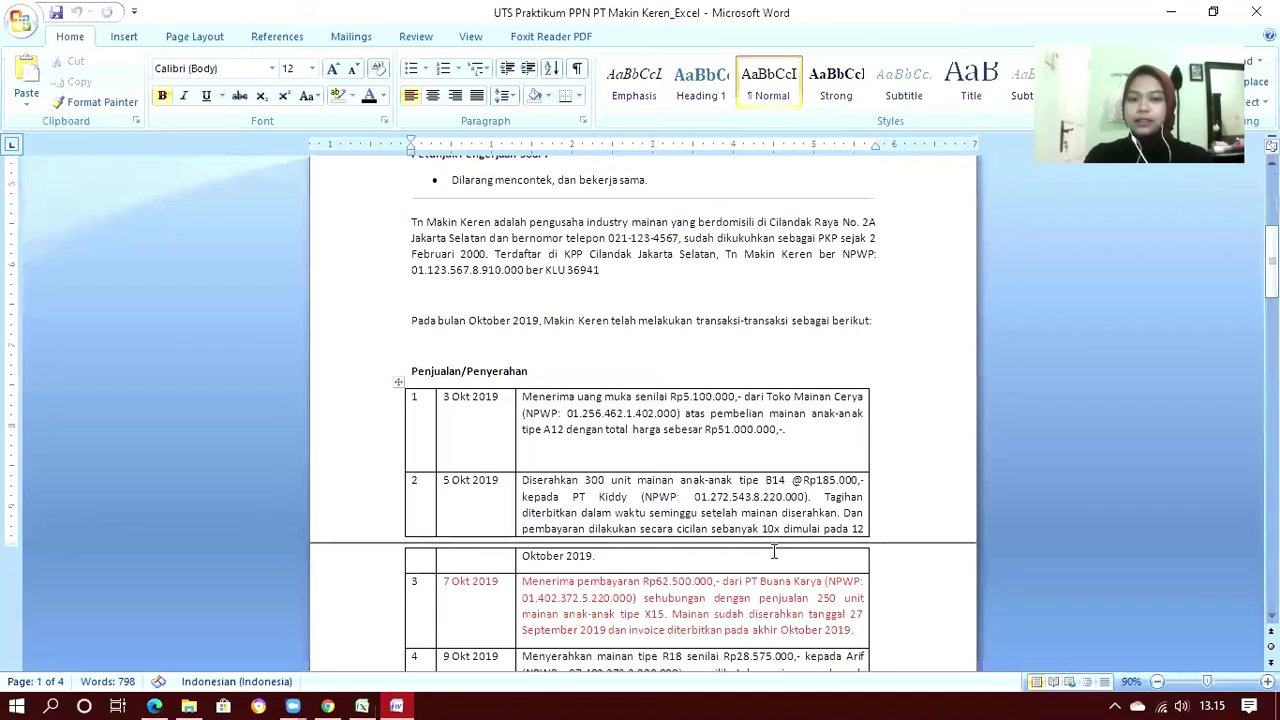
scroll(774, 551, "down", 3)
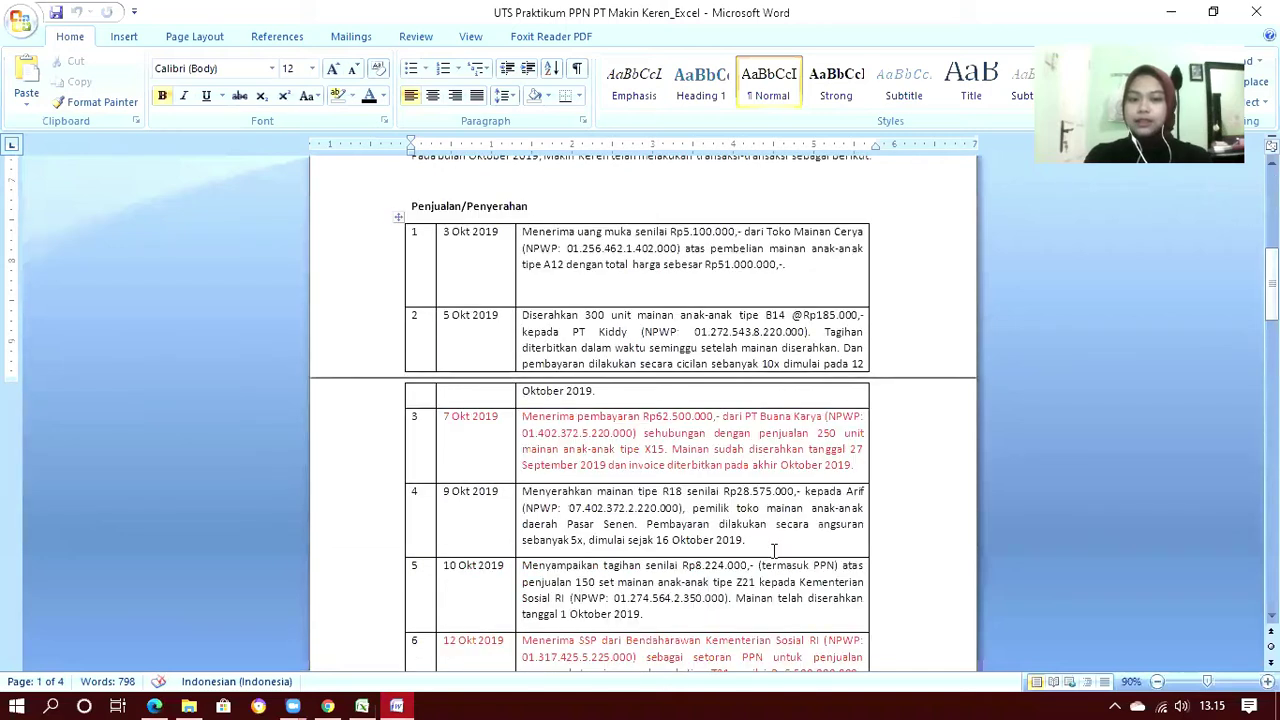
left_click(150, 697)
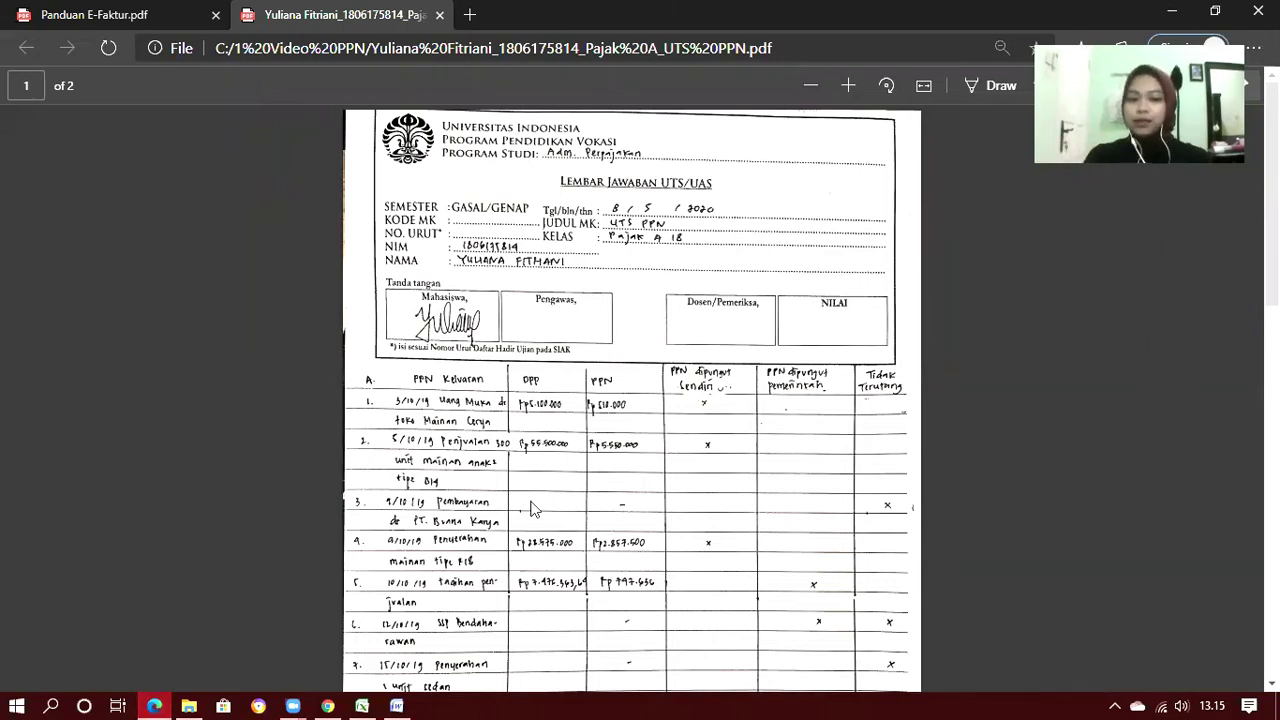
Check the Excel tax table and the Panduan E-Faktur guide, then minimize everything to the desktop
left_click(365, 698)
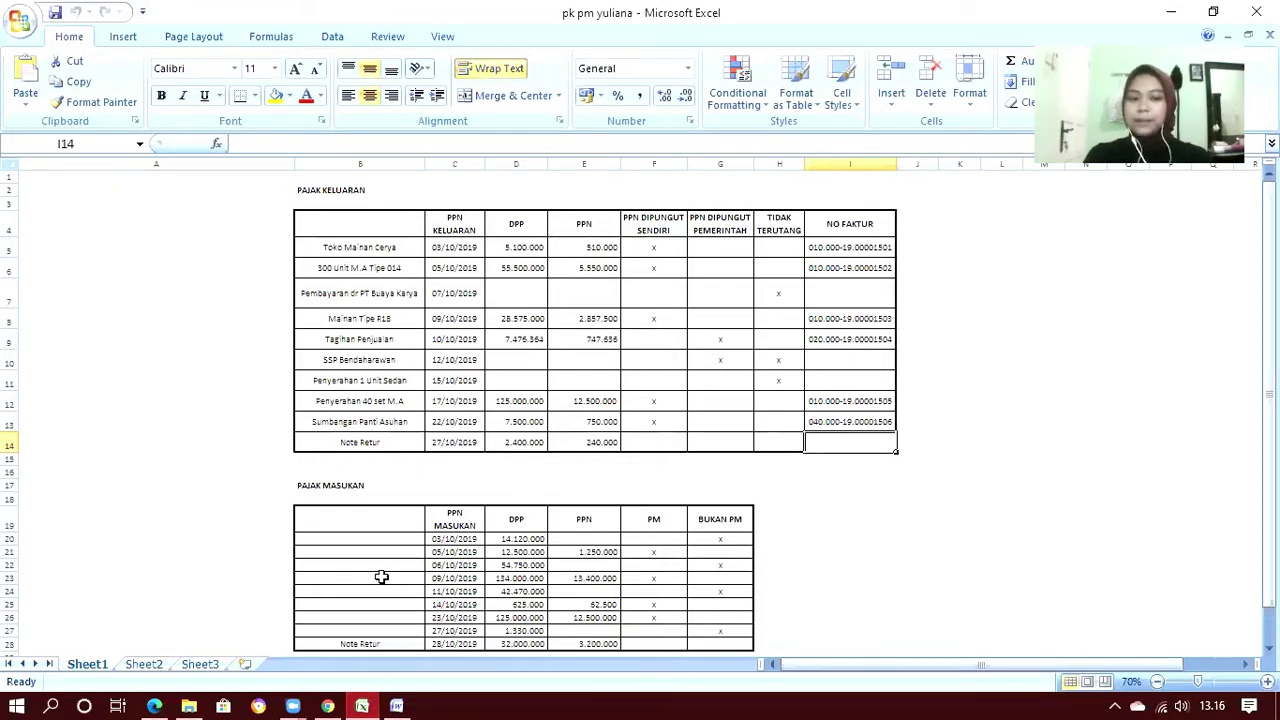
left_click(157, 703)
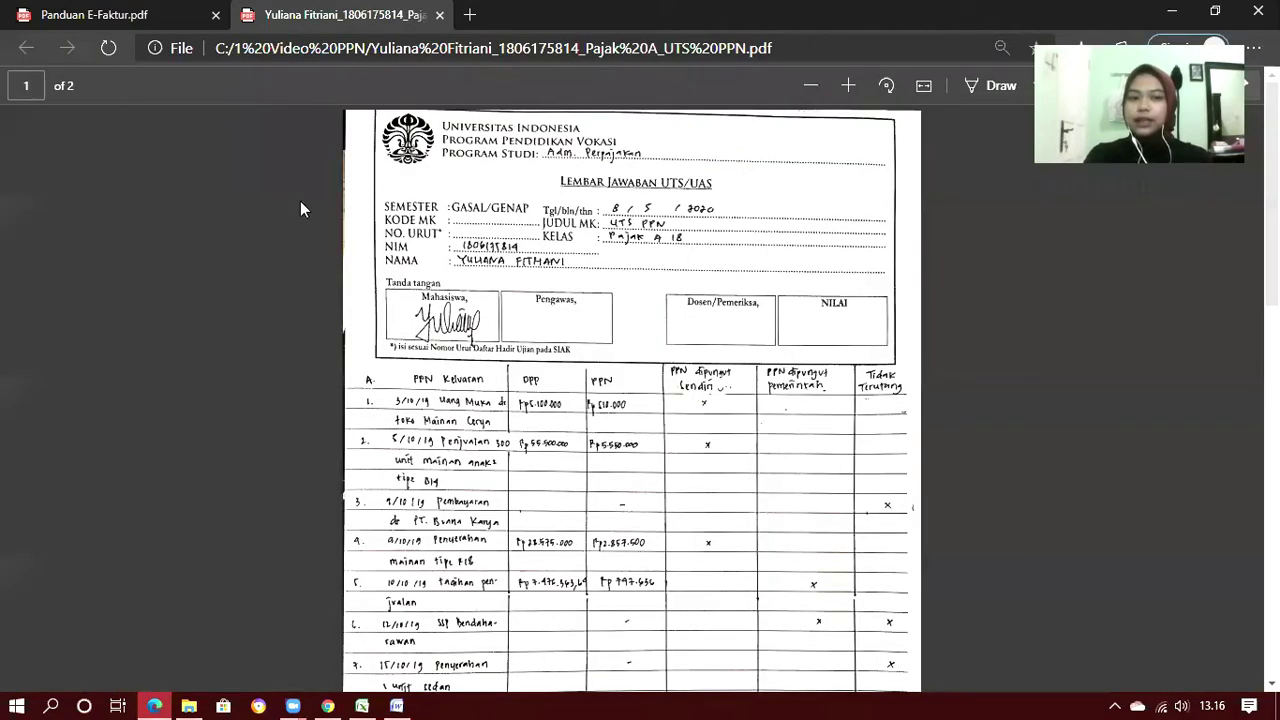
left_click(122, 14)
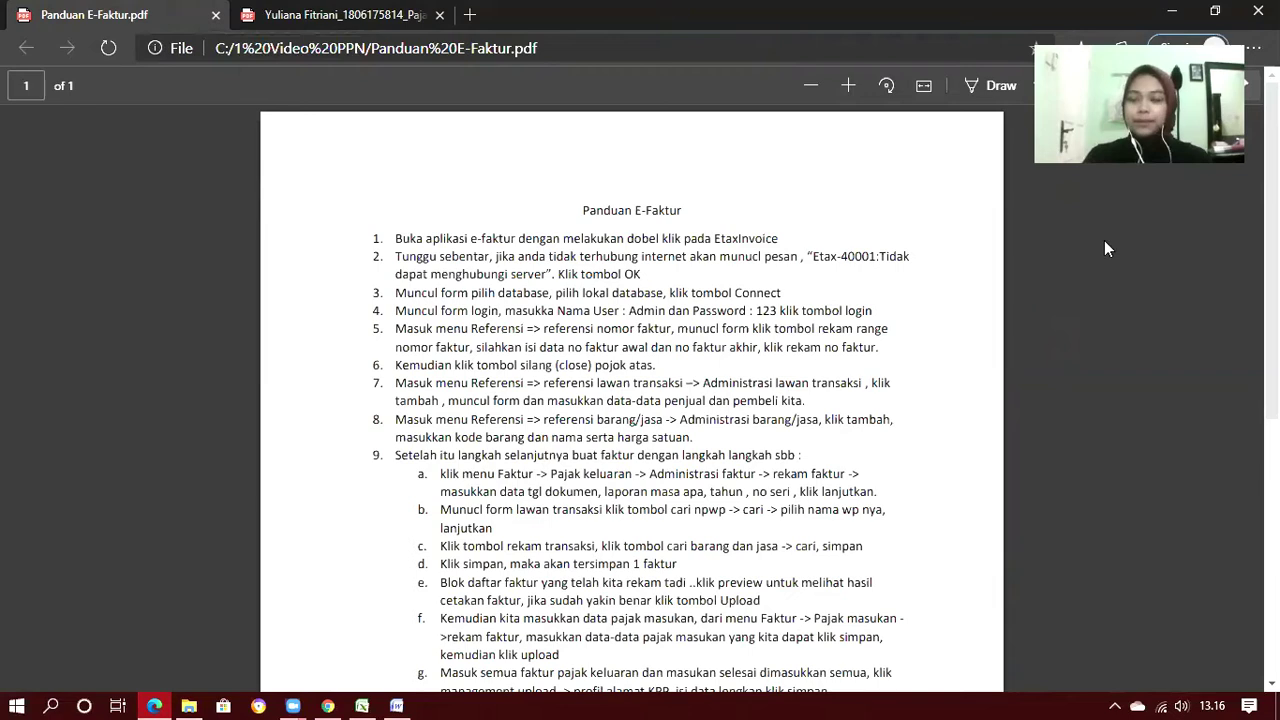
left_click(1176, 12)
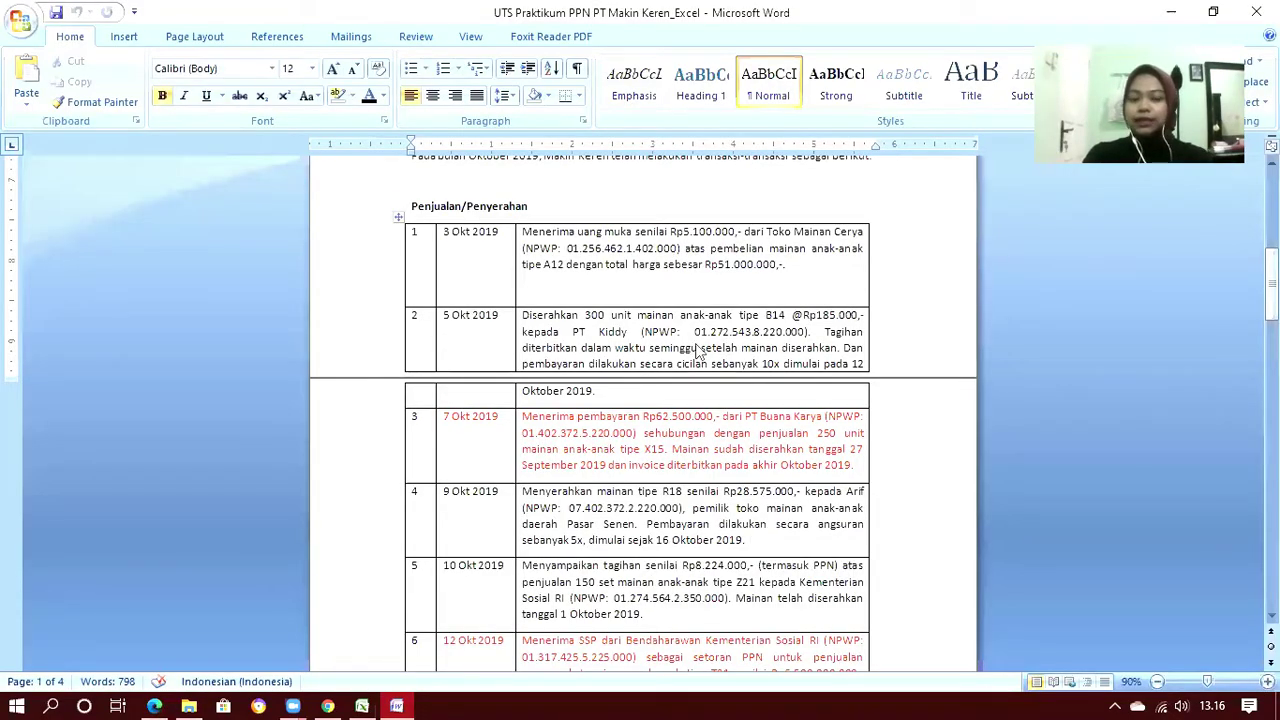
key("super+d")
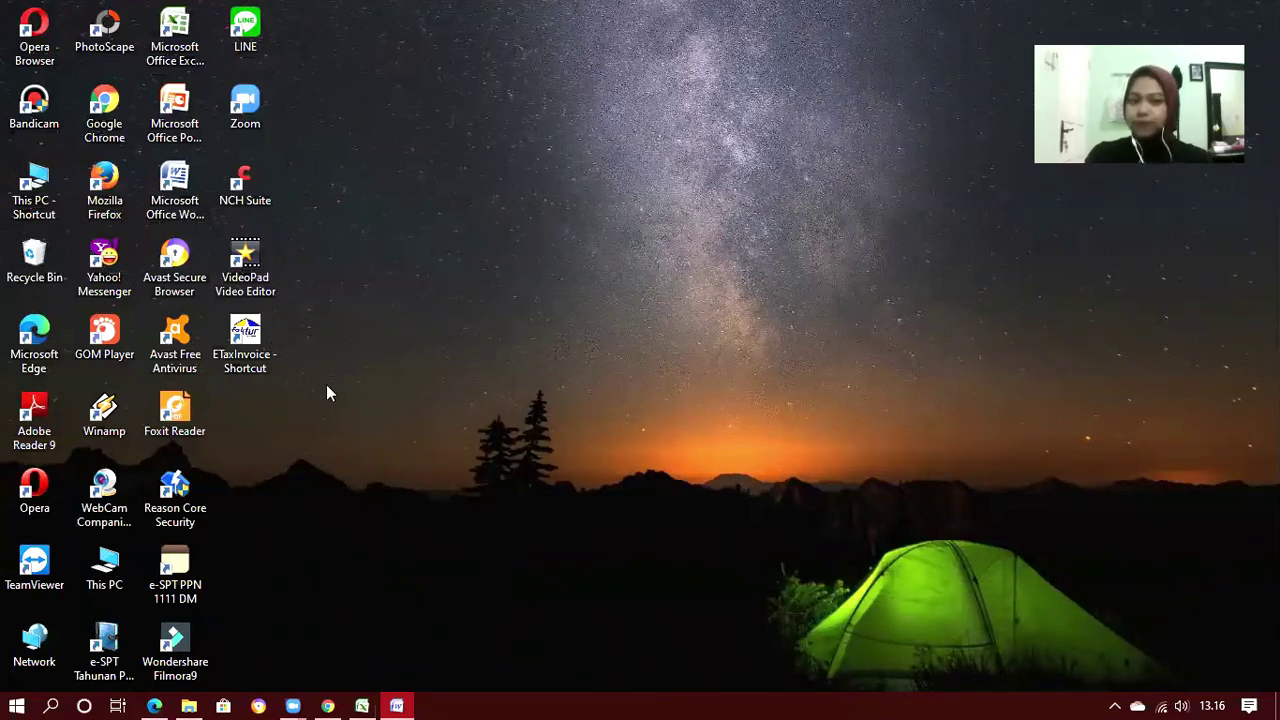
Launch ETaxInvoice, dismiss the ETAX-40001 server error, and connect to the Lokal Database
double_click(240, 360)
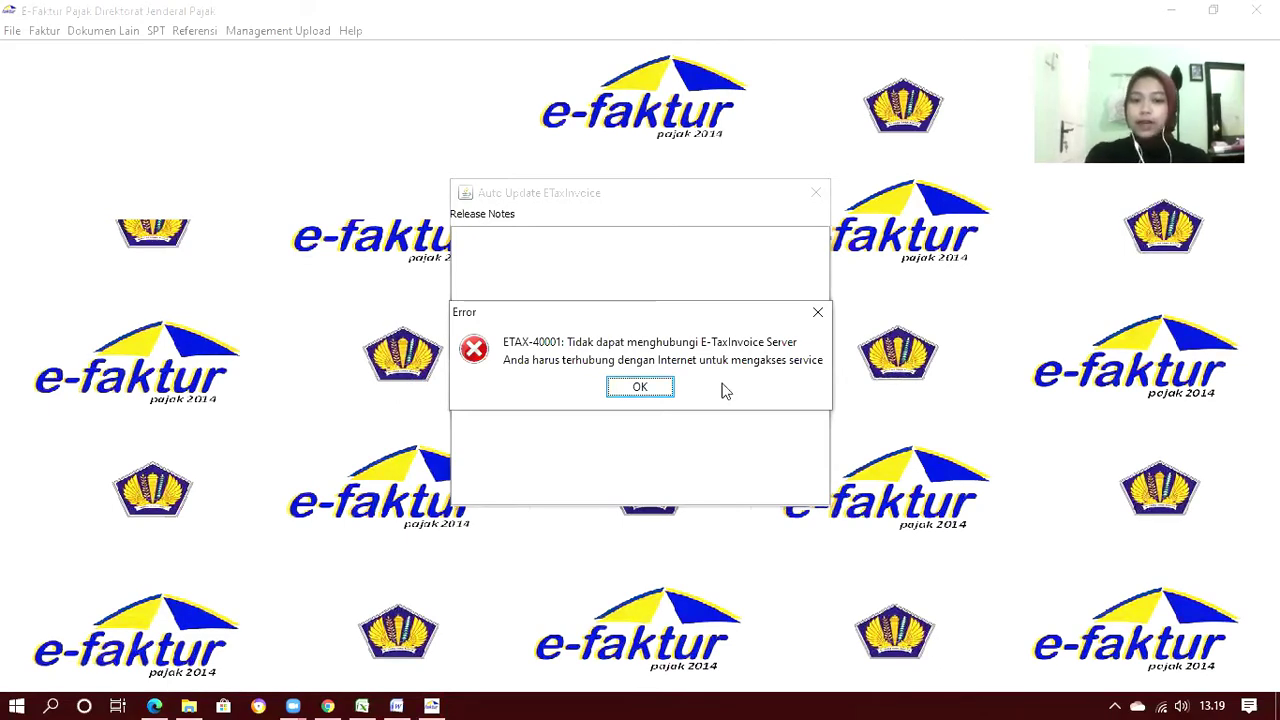
left_click(640, 388)
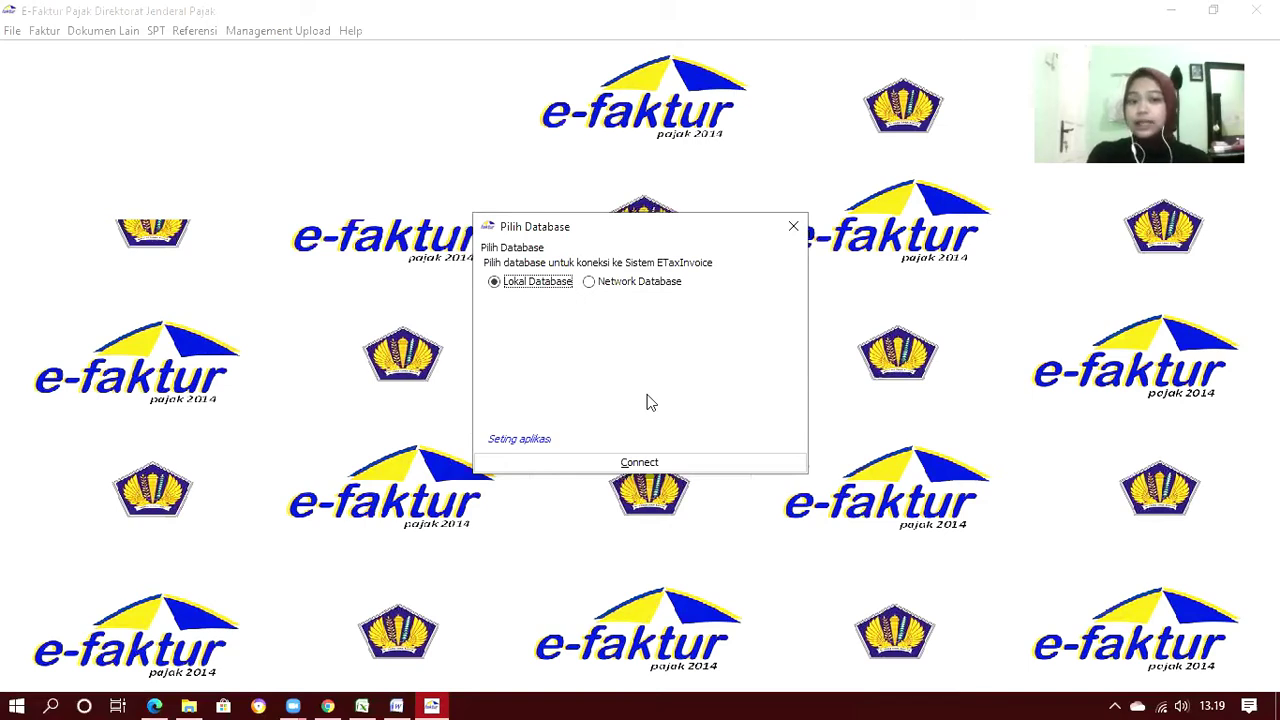
left_click(655, 463)
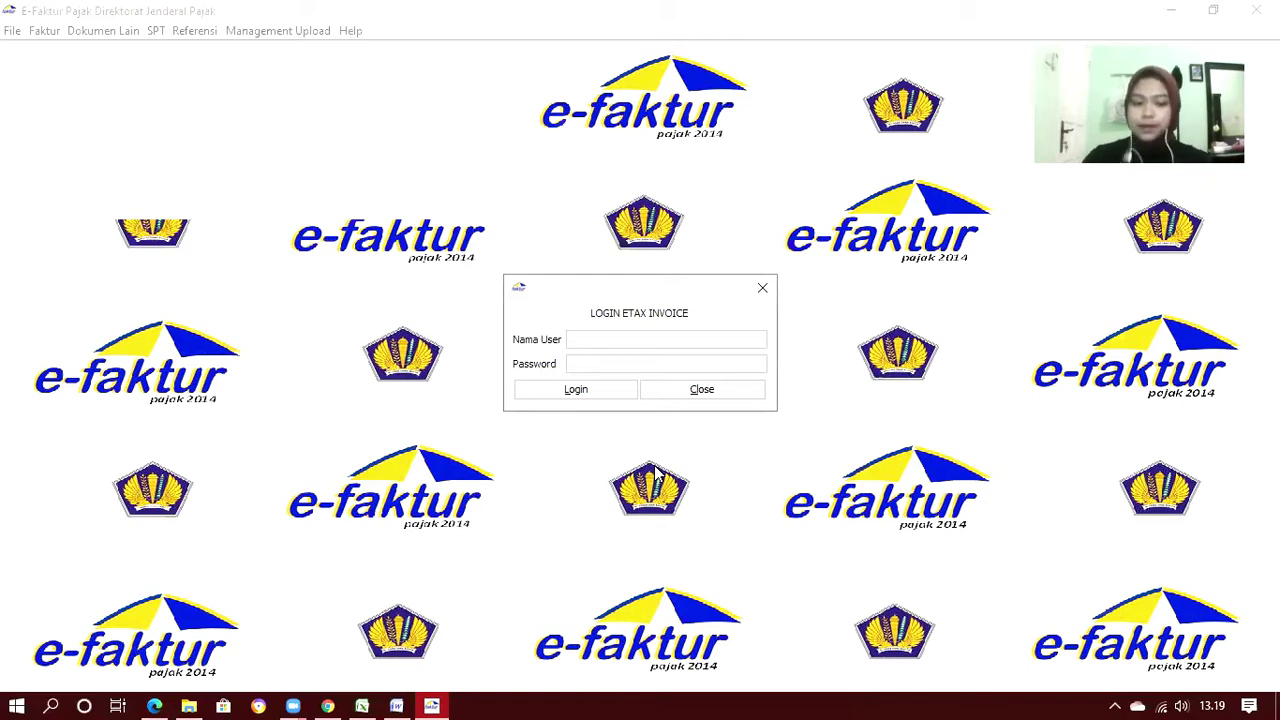
Log in to e-Faktur as user Admin with the account password
type("Adm")
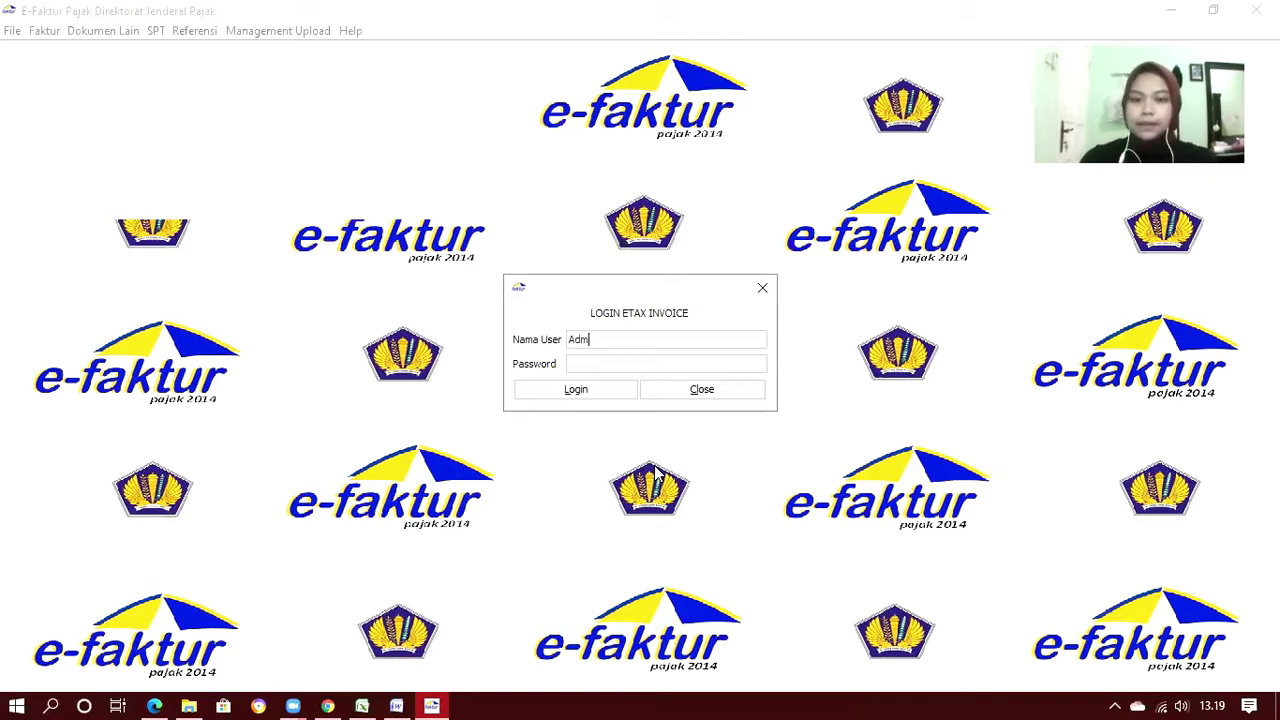
type("in")
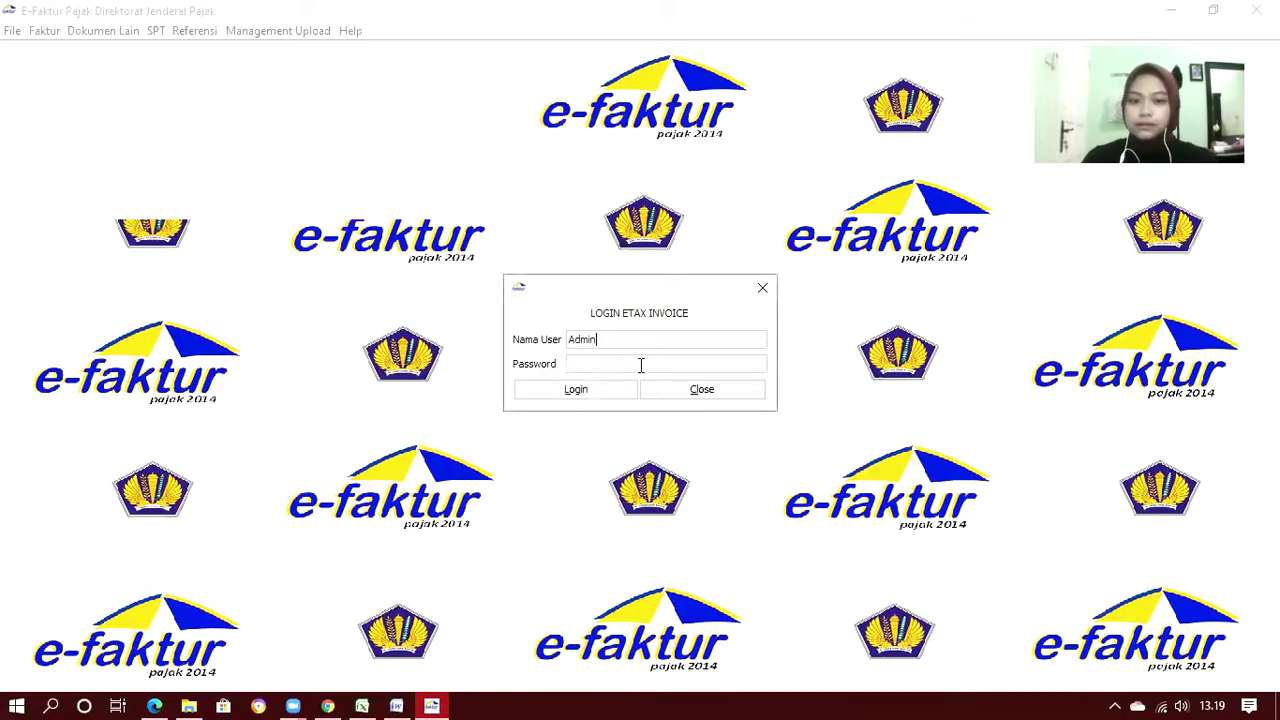
left_click(641, 365)
type("123")
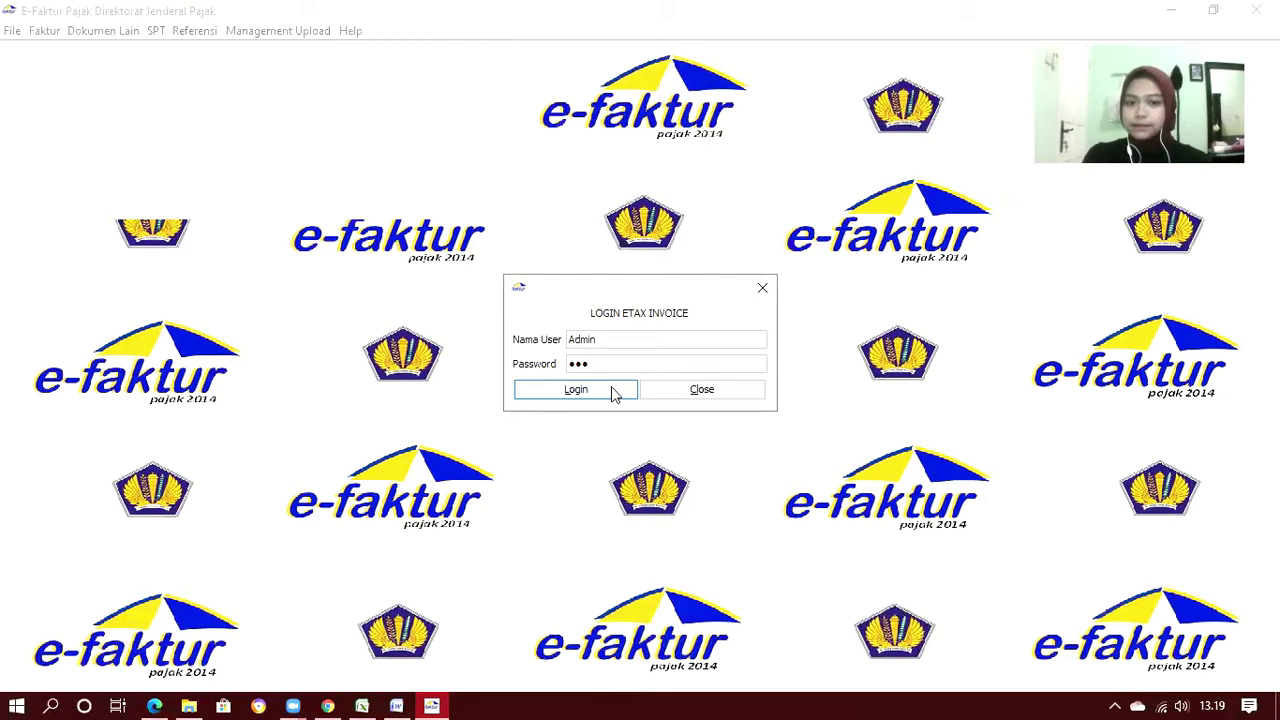
left_click(614, 394)
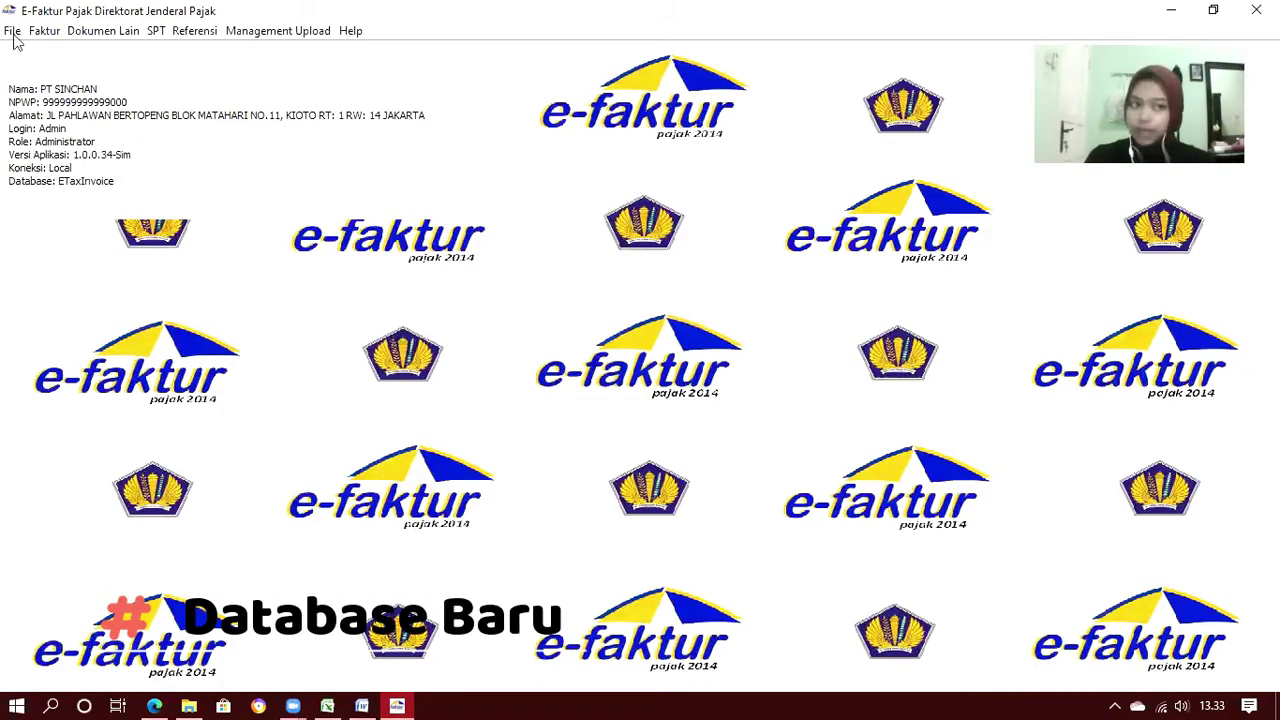
Create a new database named Tn Makin Keren in Administrasi DB
left_click(13, 32)
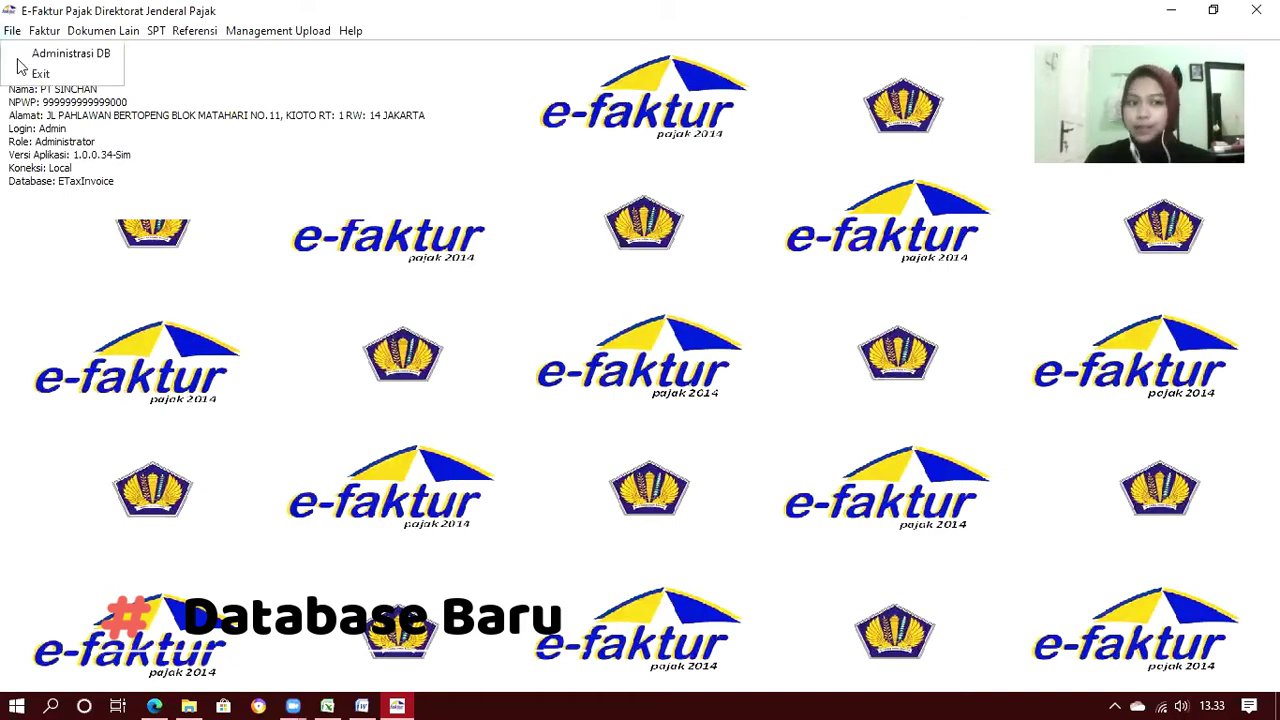
left_click(20, 54)
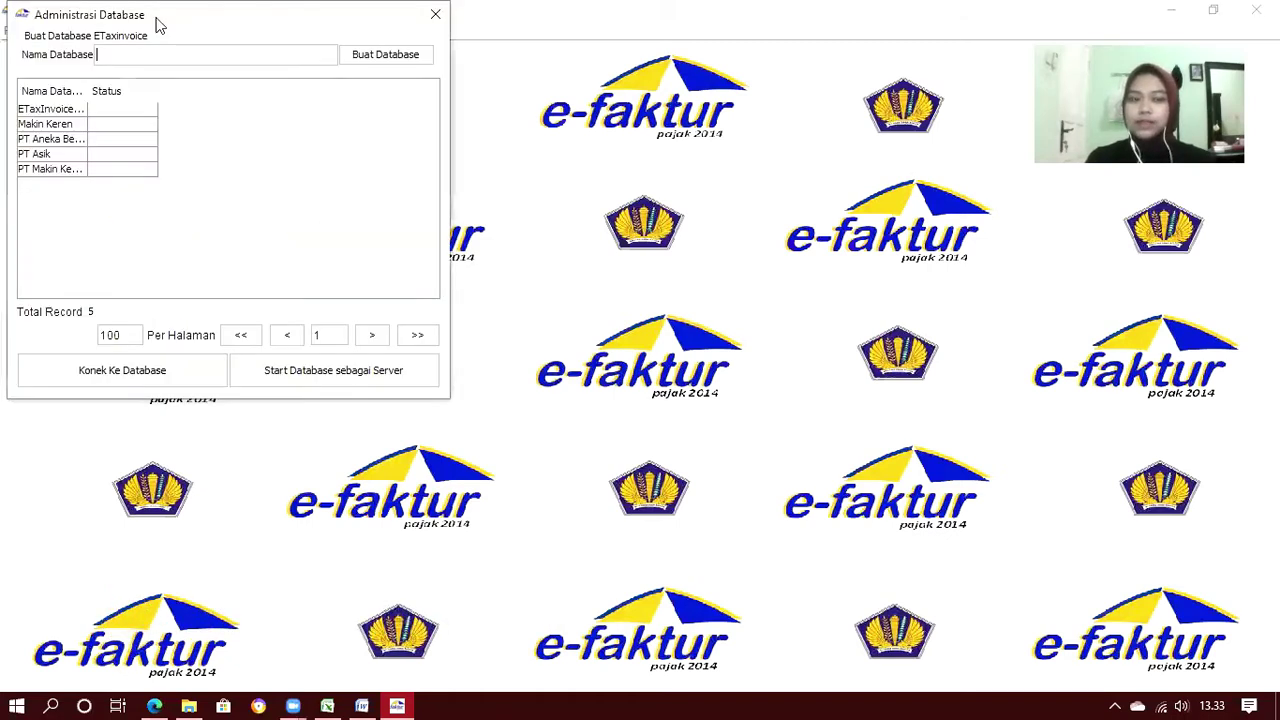
left_click_drag(155, 25, 556, 148)
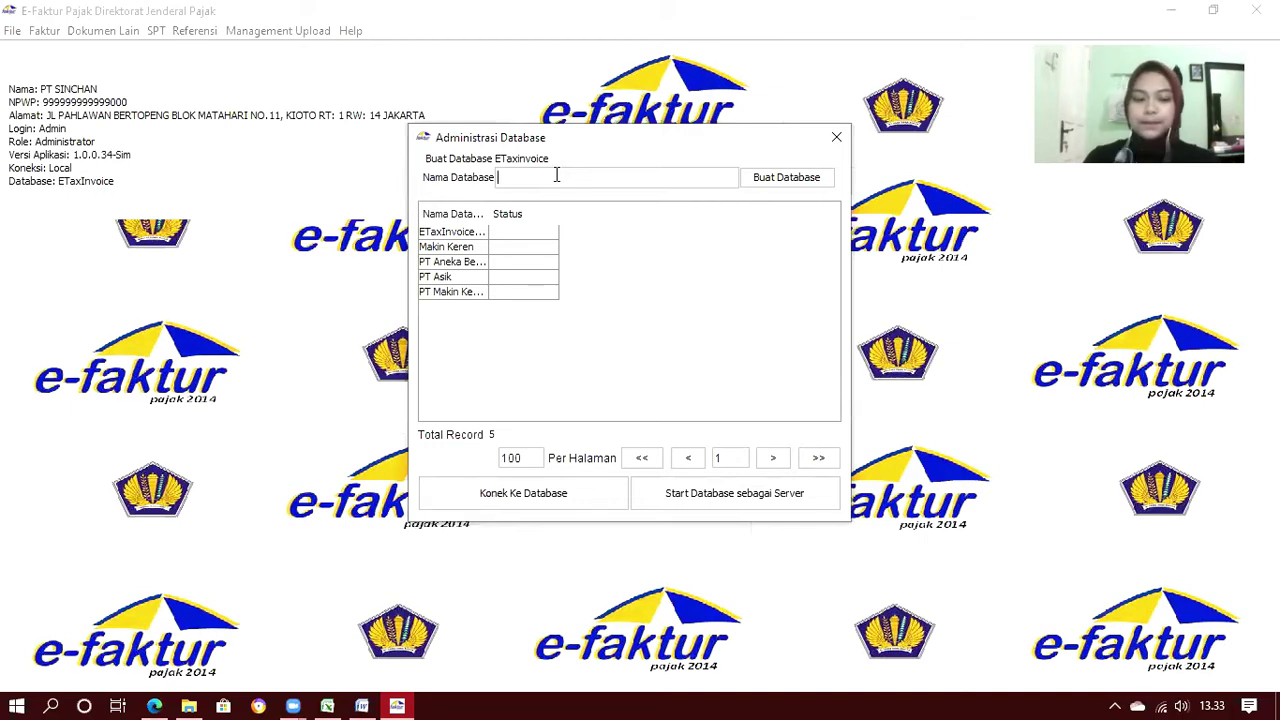
type("Tn Makin Keren")
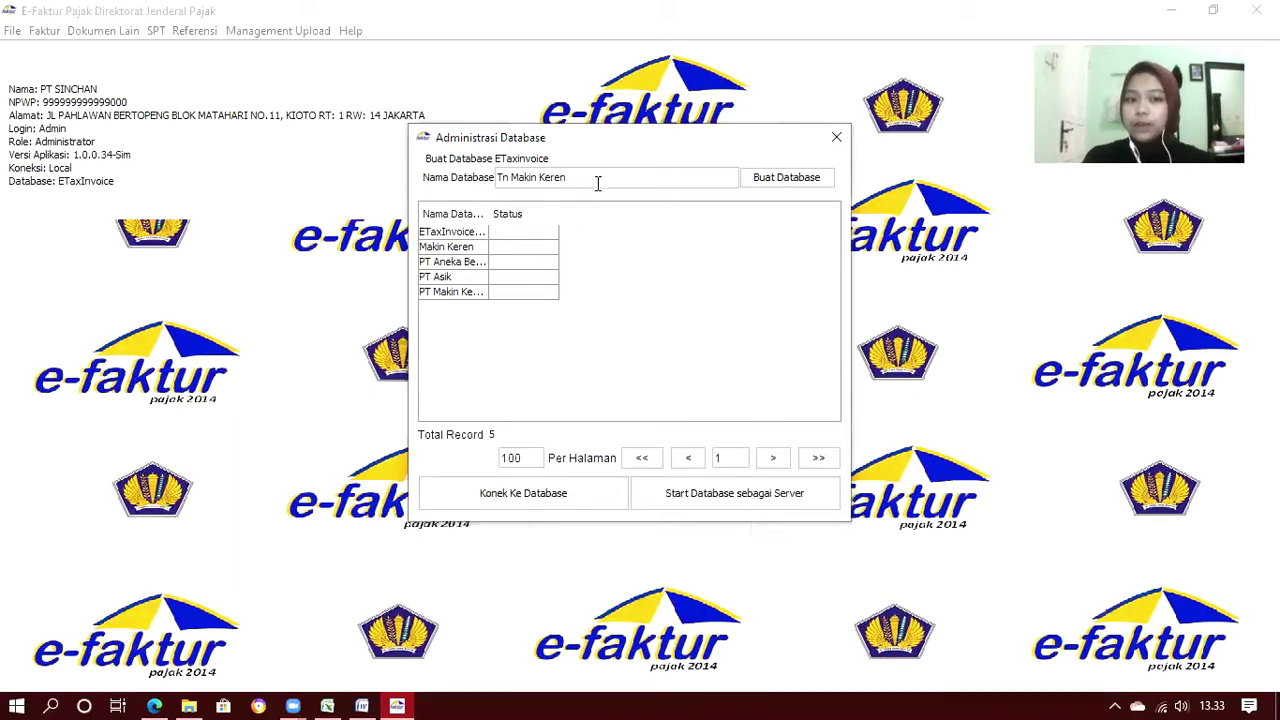
left_click(800, 184)
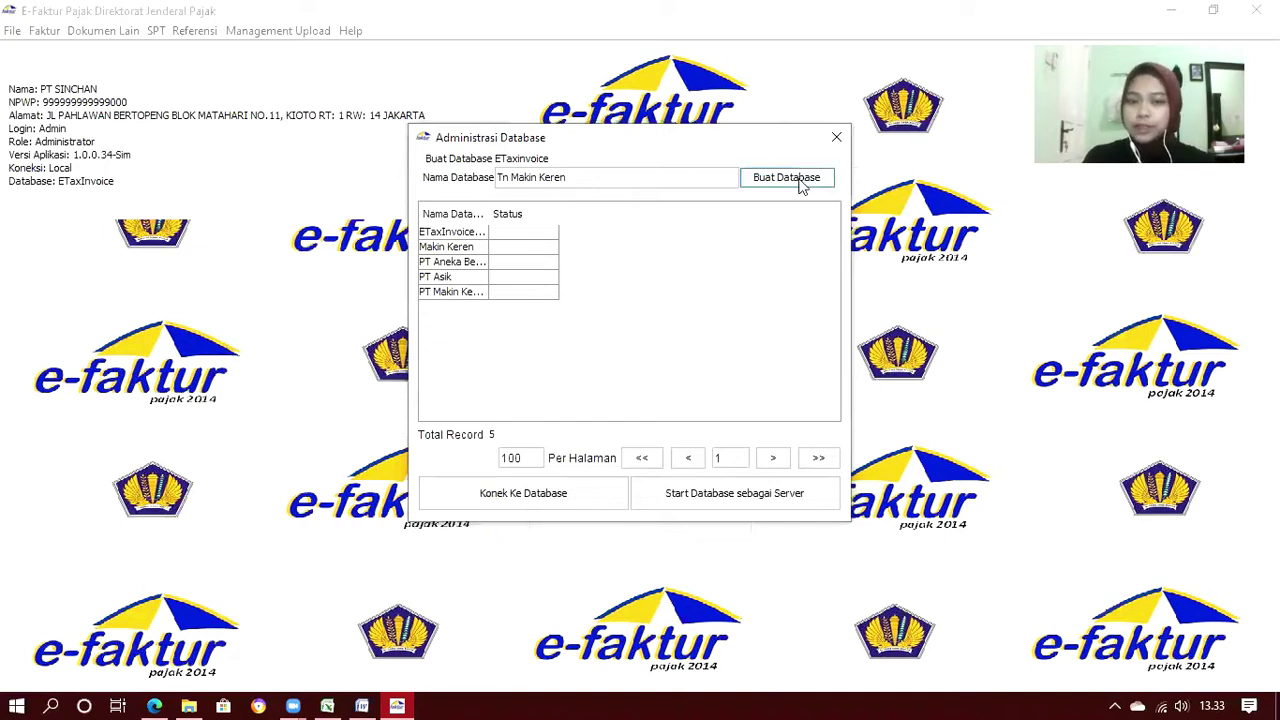
left_click(801, 186)
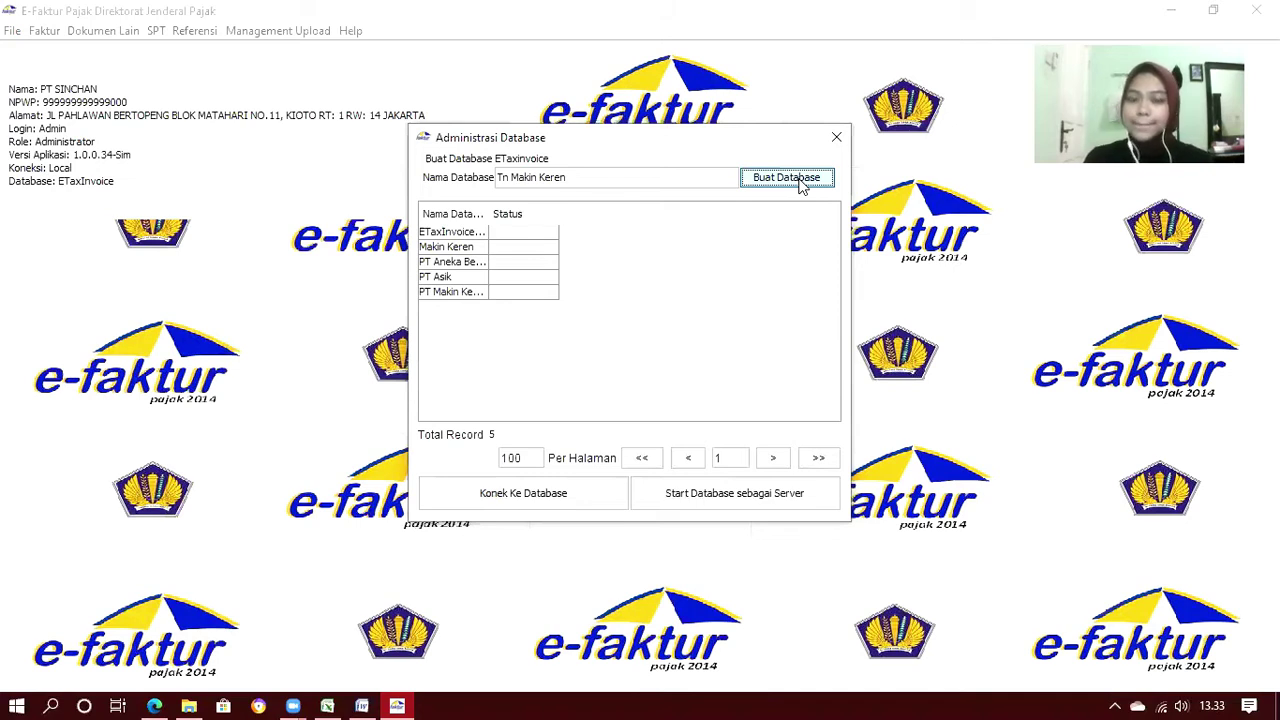
left_click(801, 186)
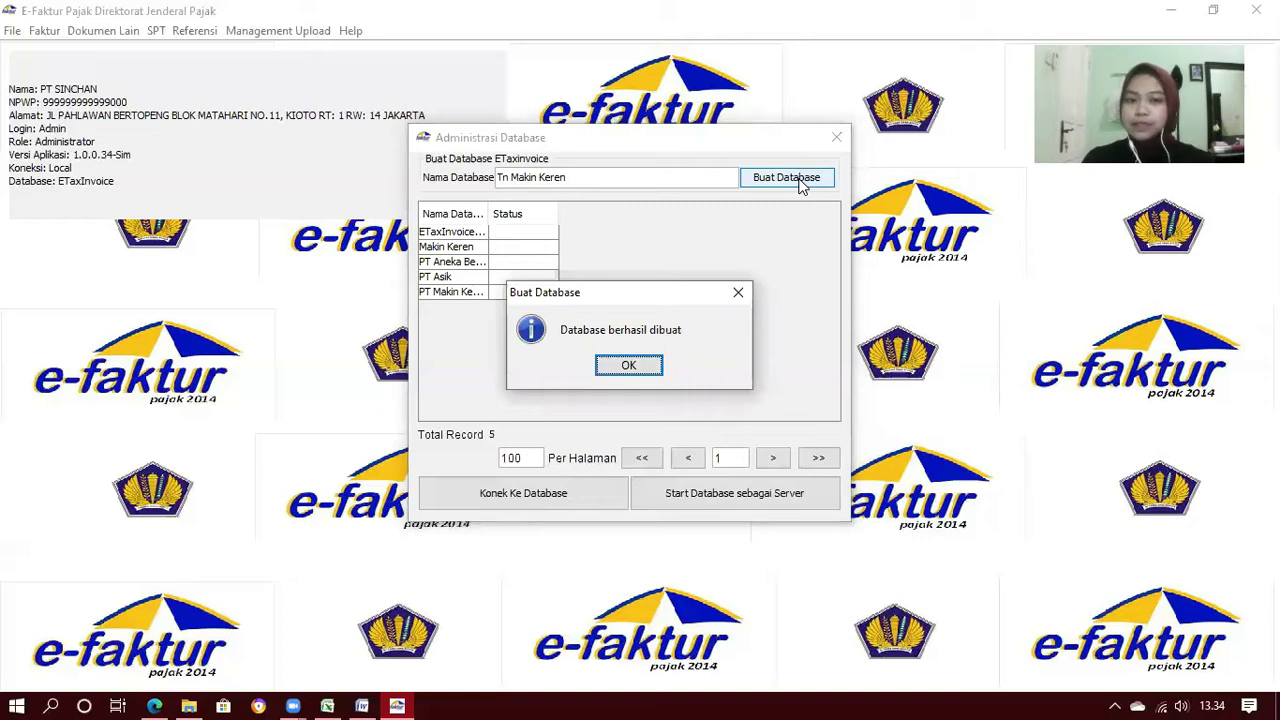
left_click(629, 366)
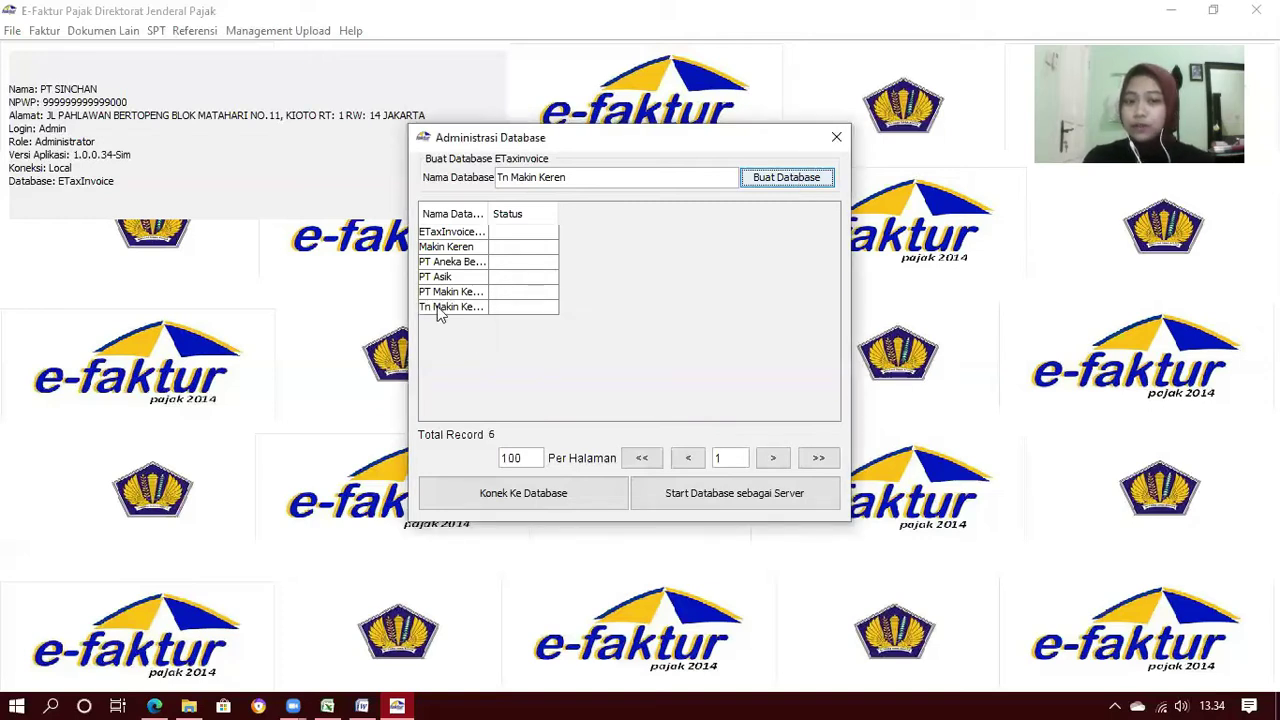
Connect e-Faktur to the Tn Makin Keren database
left_click(437, 310)
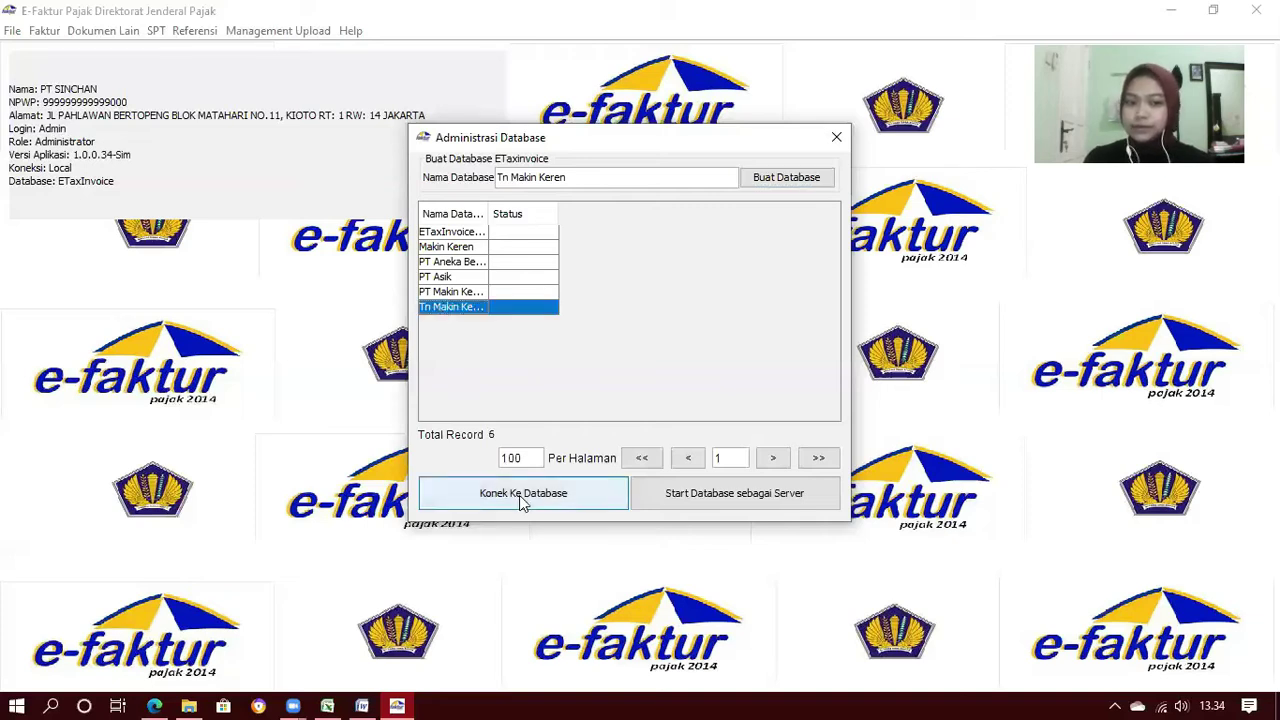
left_click(520, 494)
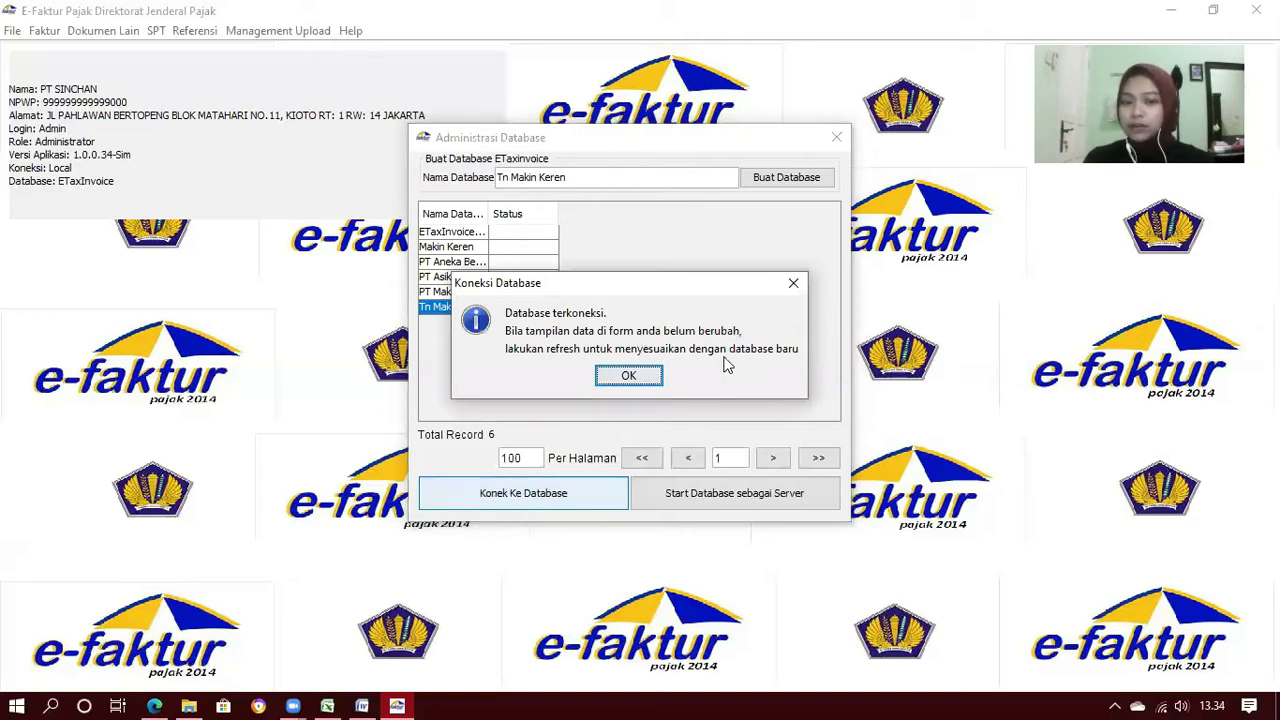
left_click(653, 374)
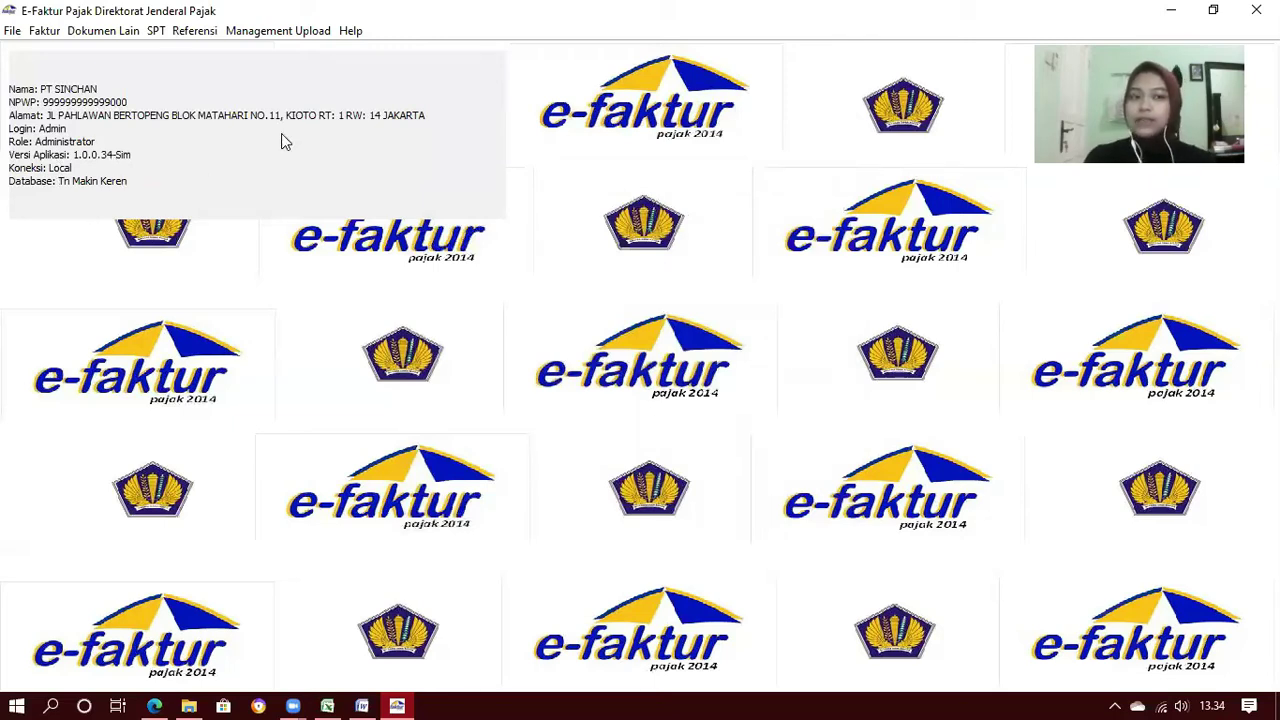
In the PKP address profile, enter the postal code, phone number and mobile number
left_click(284, 31)
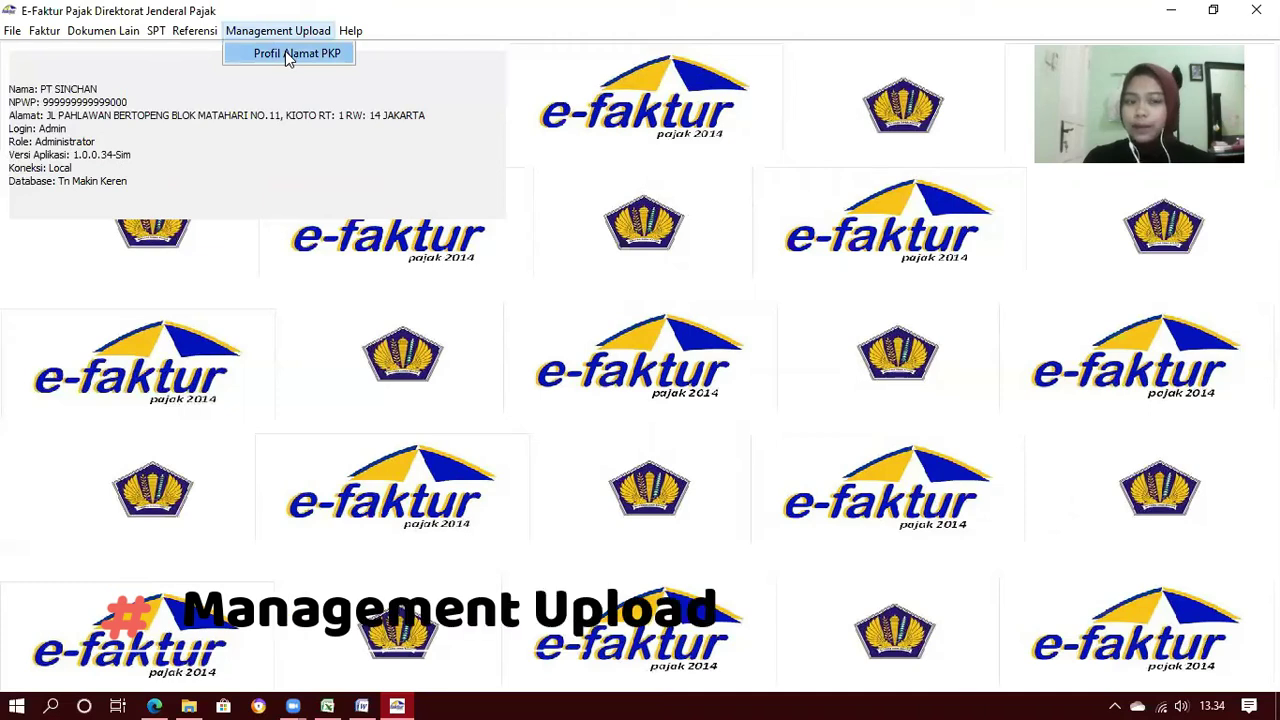
left_click(288, 55)
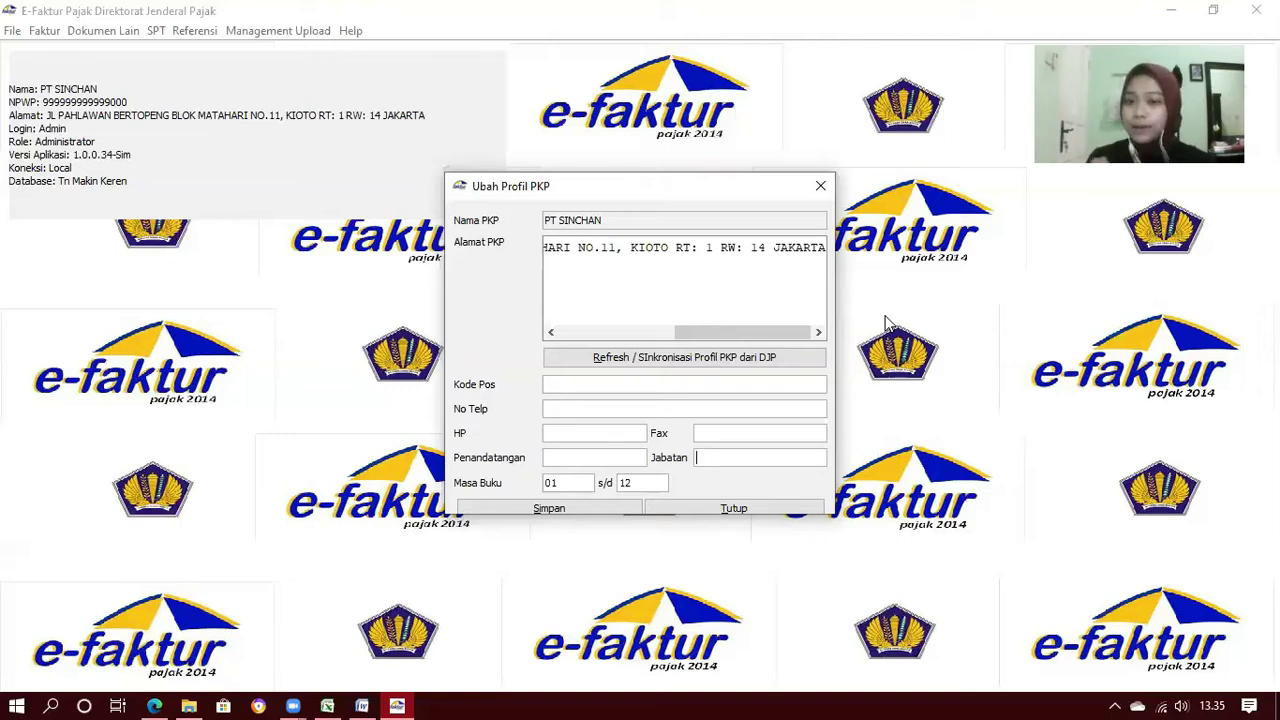
left_click(693, 386)
type("12345")
left_click(626, 409)
left_click(631, 437)
Add the signatory's name and job title Manajer Keuangan, save the profile, and return to the guide
left_click(647, 456)
type("yu")
key("BackSpace")
key("BackSpace")
left_click(746, 458)
type("Manajer Keuangan")
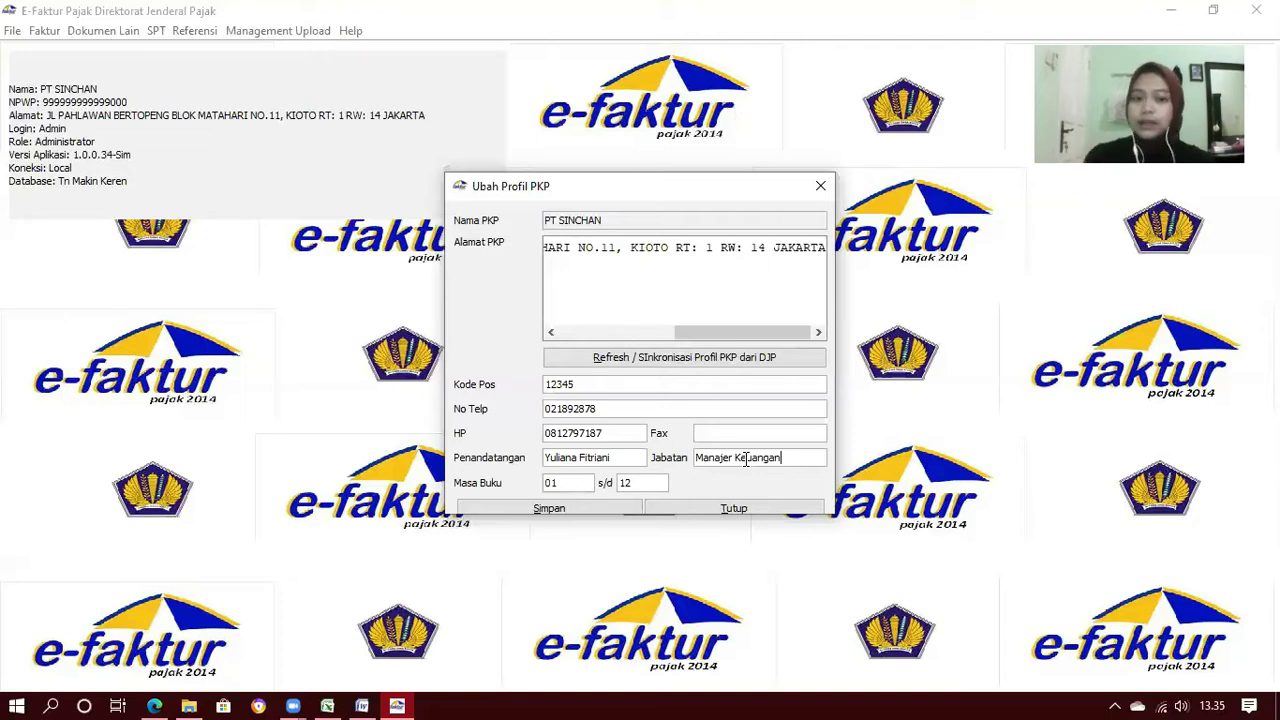
left_click(600, 512)
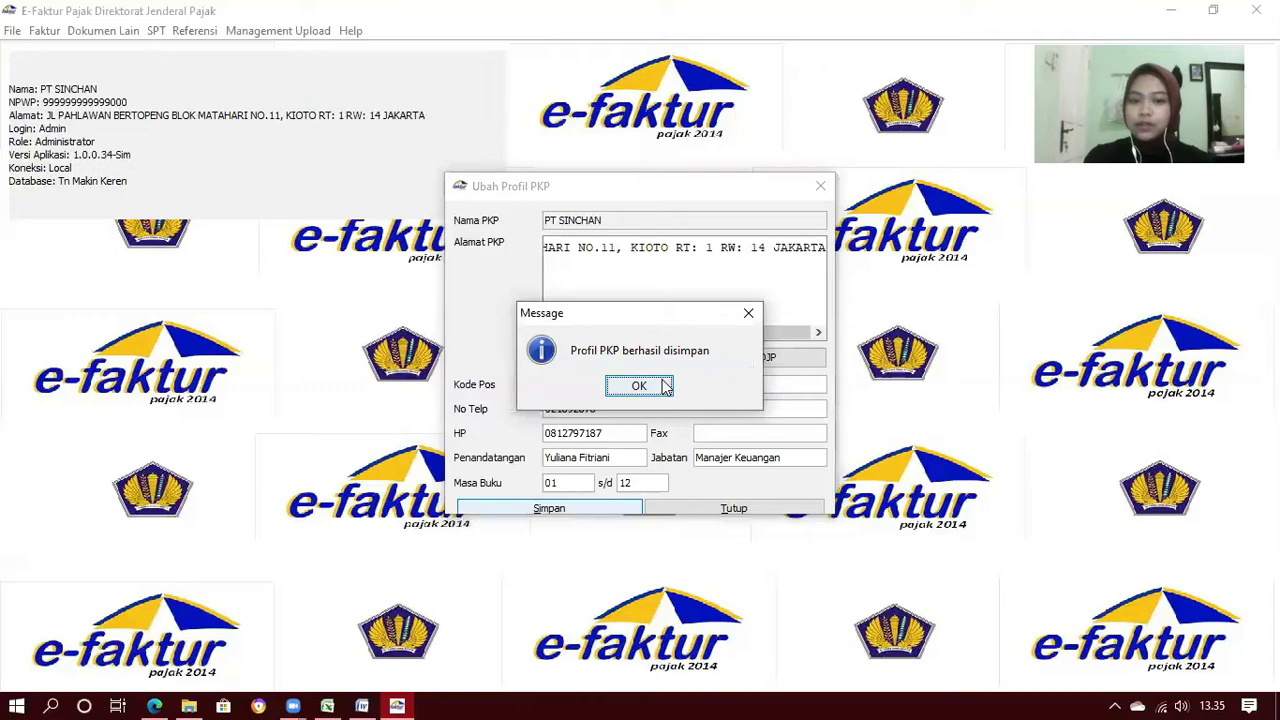
left_click(639, 386)
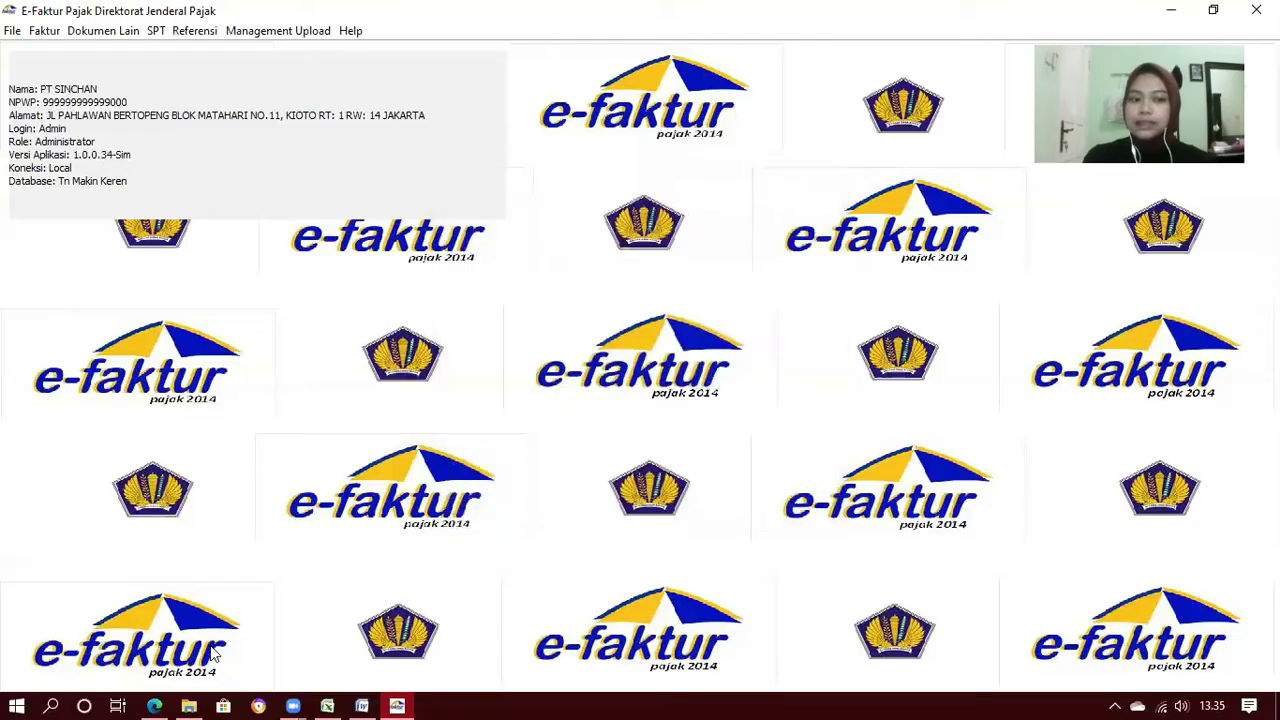
left_click(152, 705)
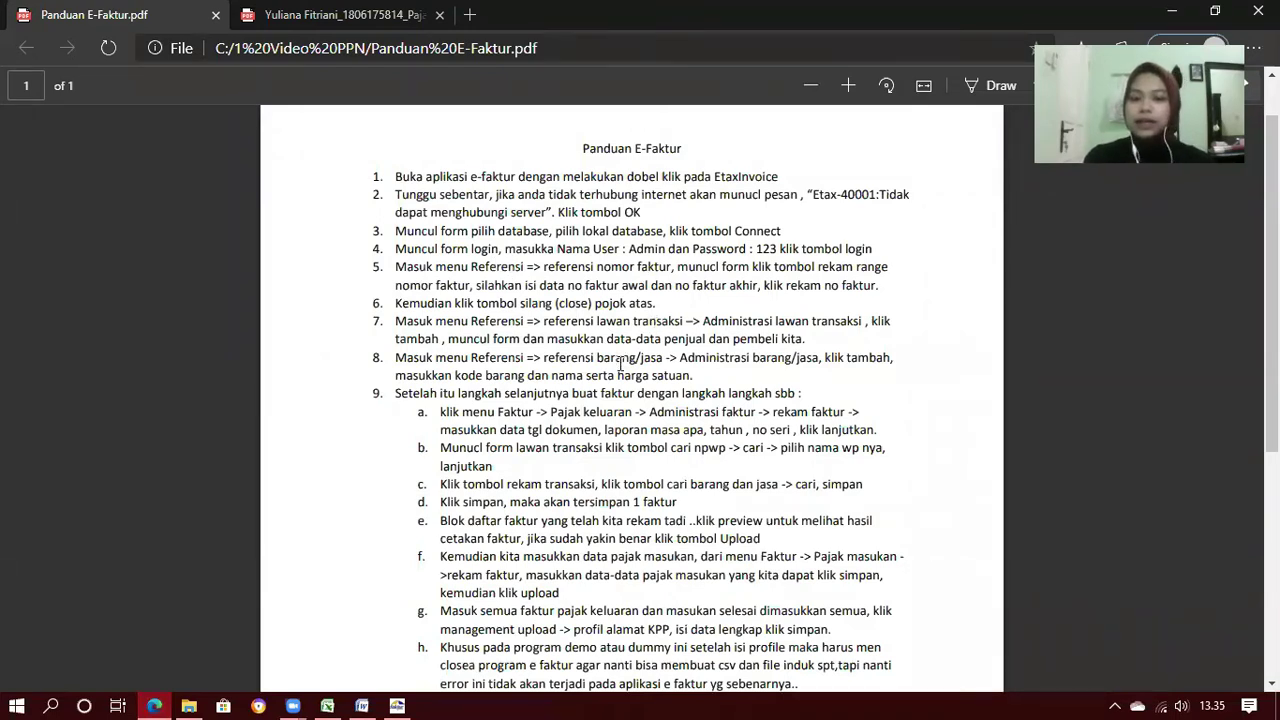
Switch from the guide back to the e-Faktur main window
left_click(397, 705)
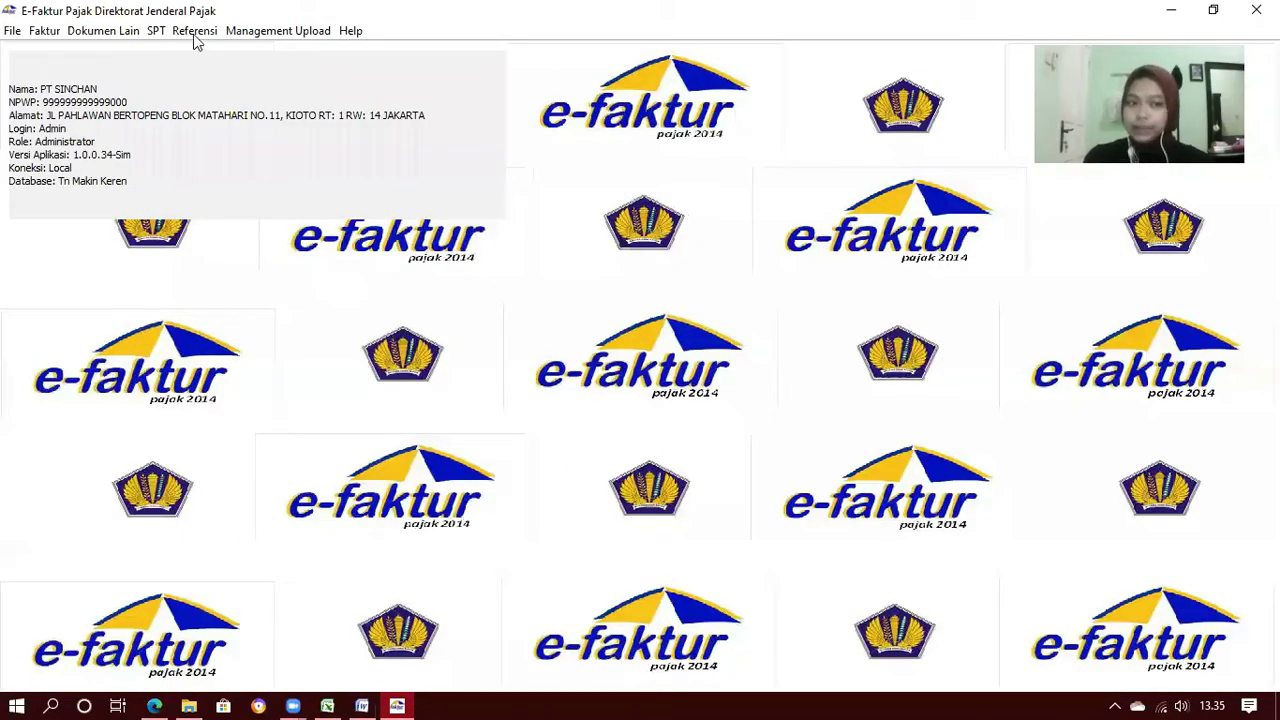
Open the Rekam Range Nomor Faktur form, checking the Word case for the invoice range
left_click(195, 31)
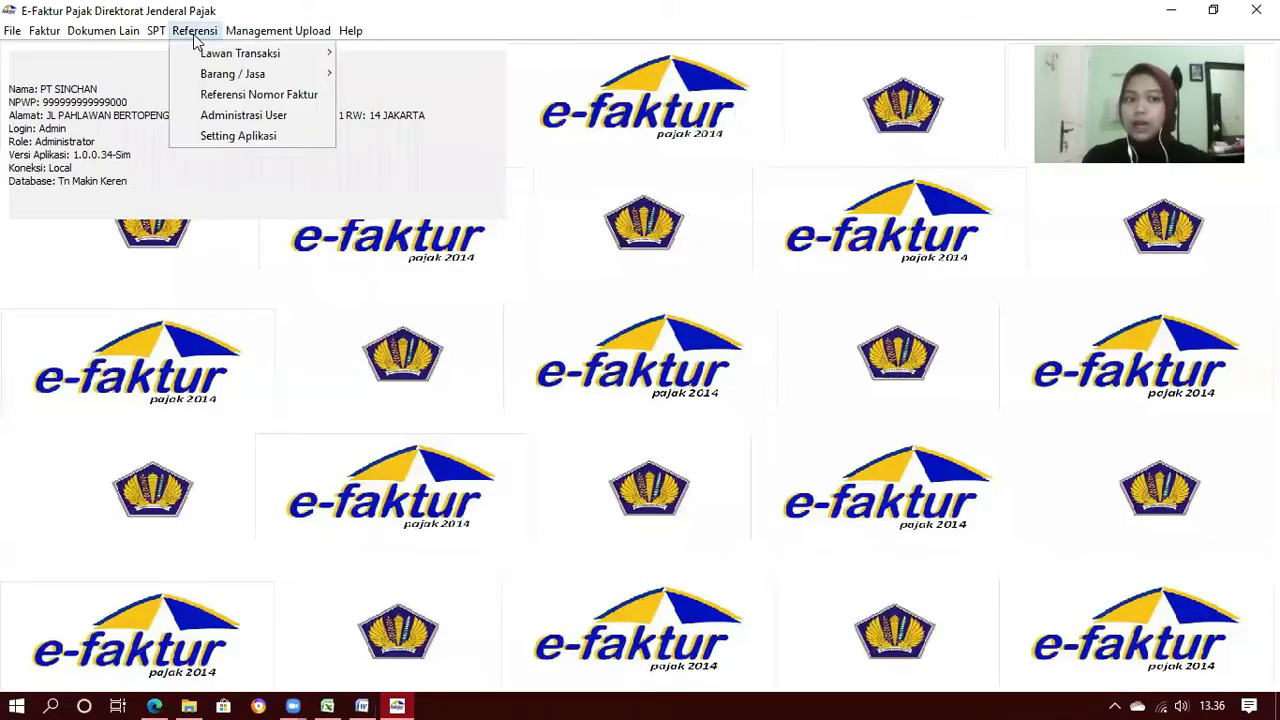
left_click(212, 97)
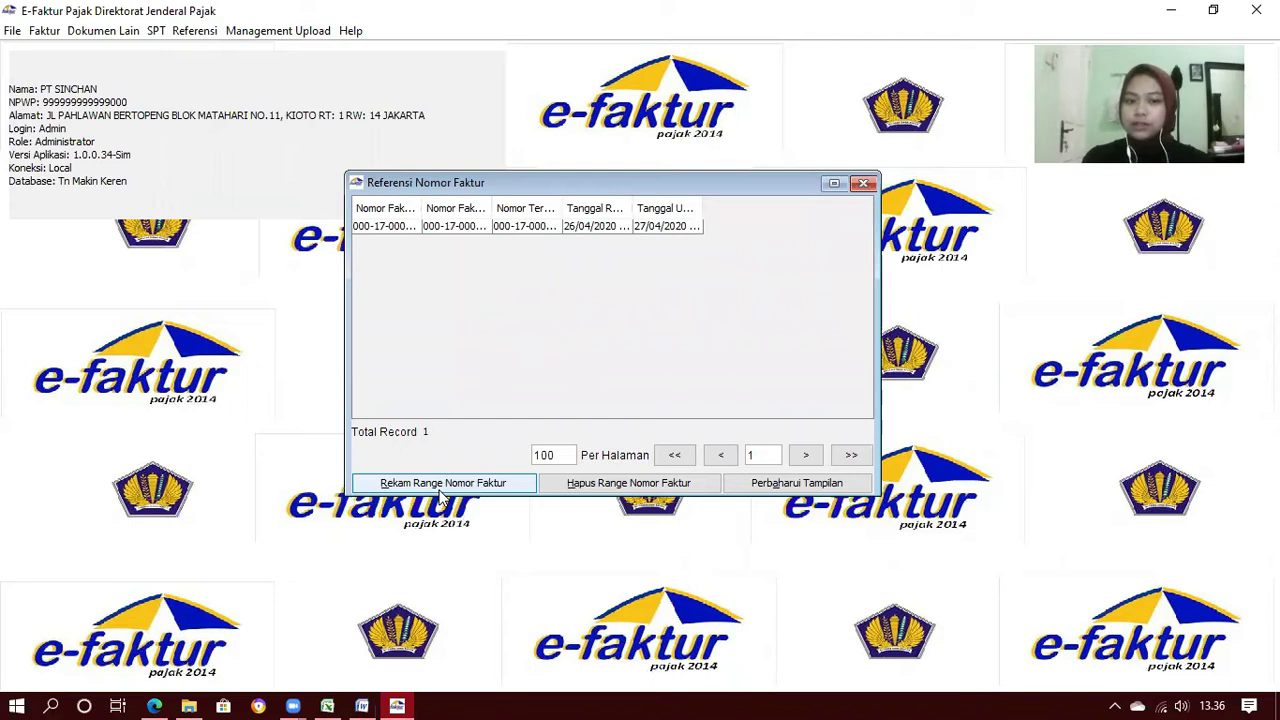
left_click(441, 490)
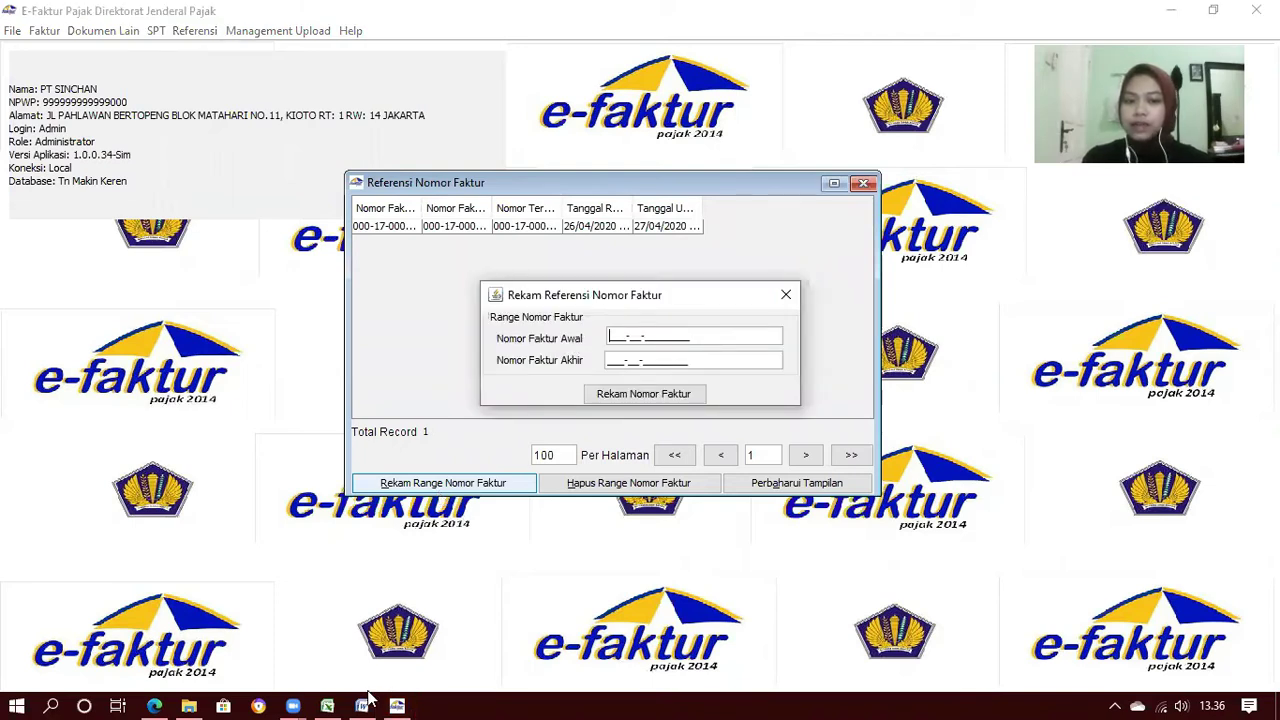
left_click(397, 703)
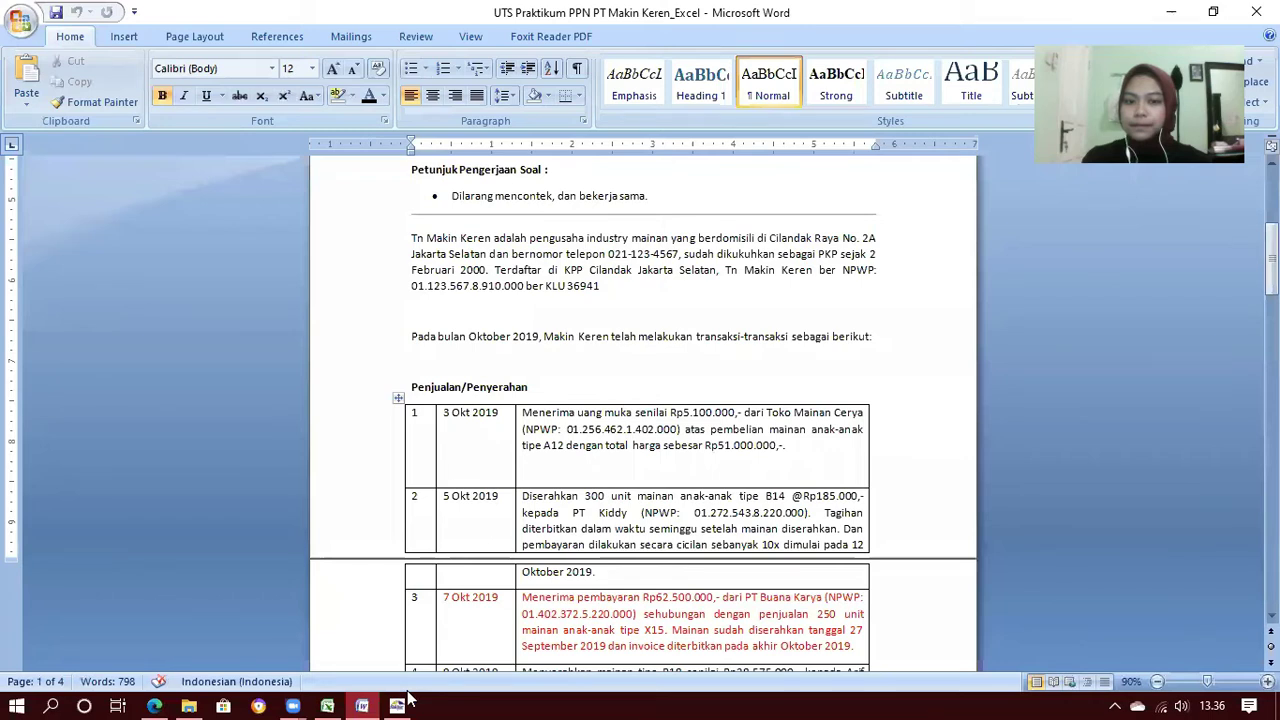
left_click(405, 703)
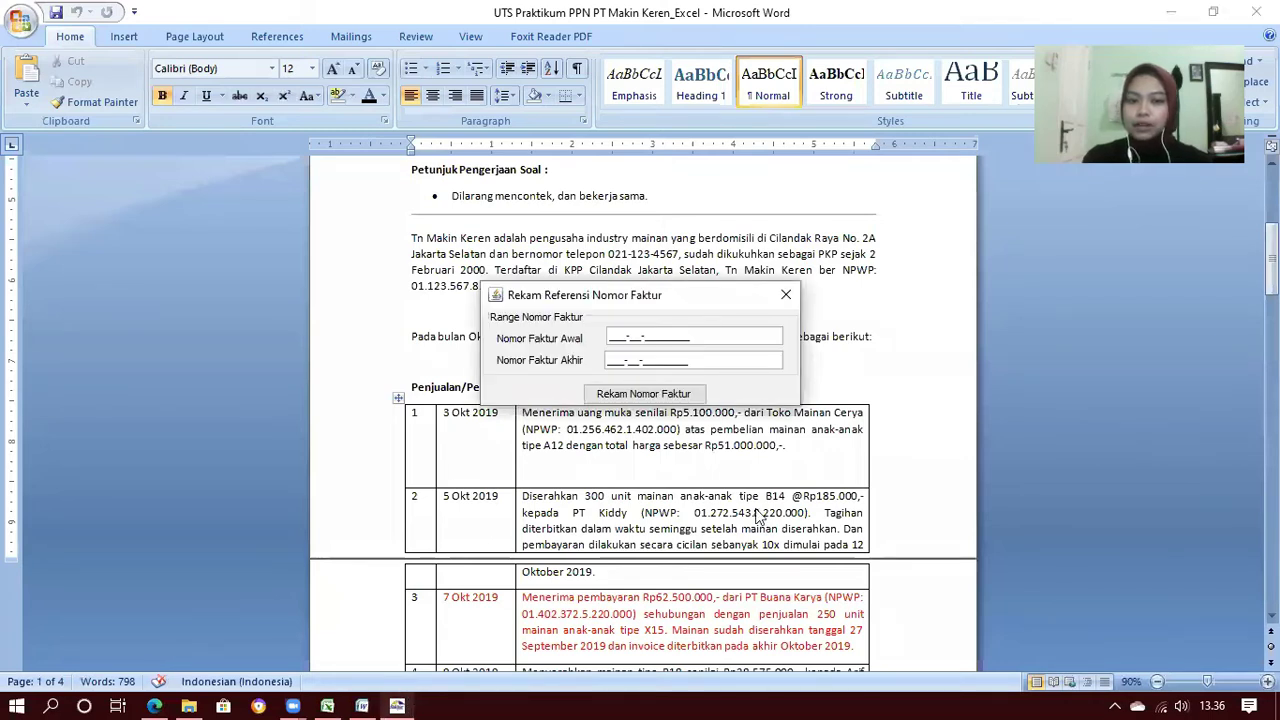
scroll(757, 515, "down", 3)
scroll(757, 515, "down", 10)
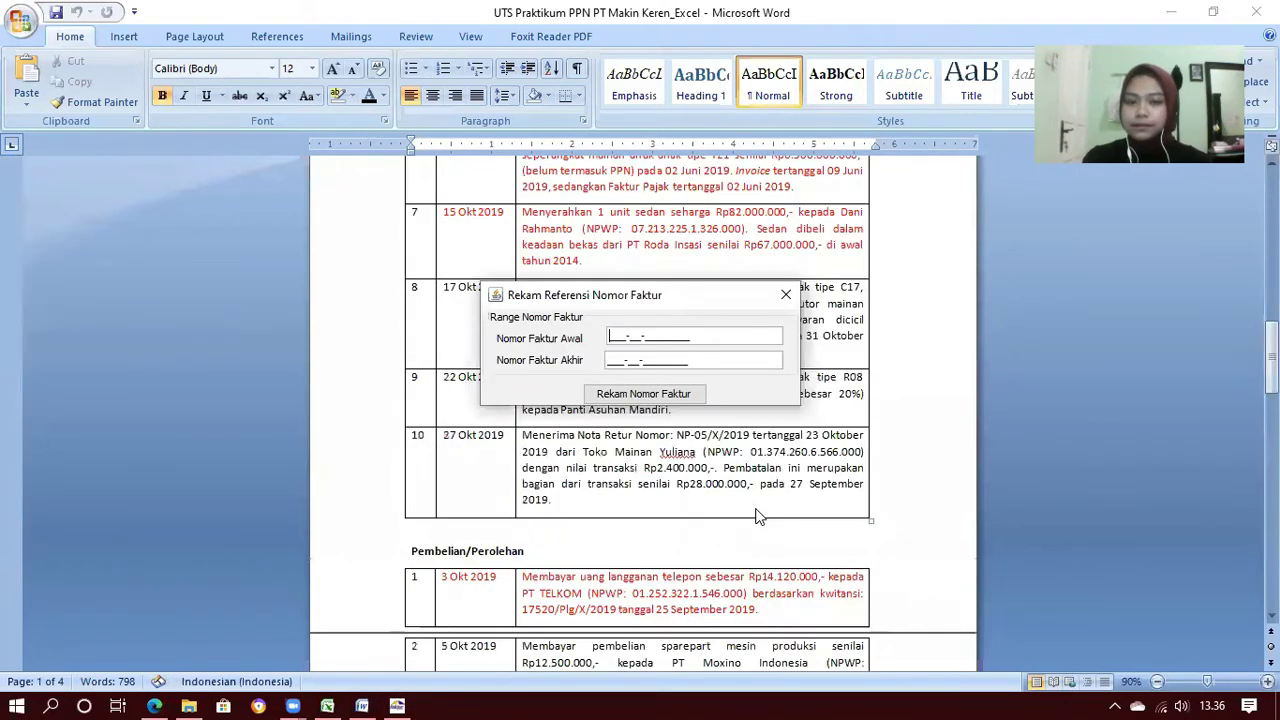
scroll(757, 515, "down", 20)
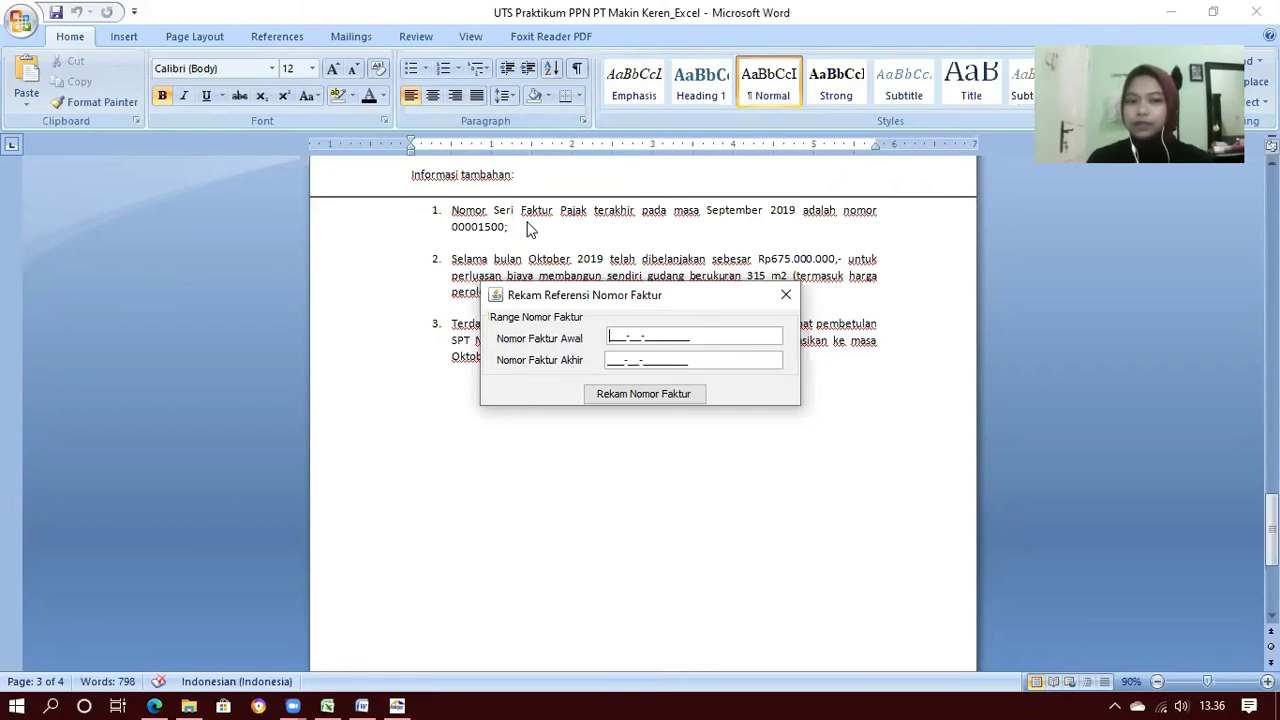
type("000")
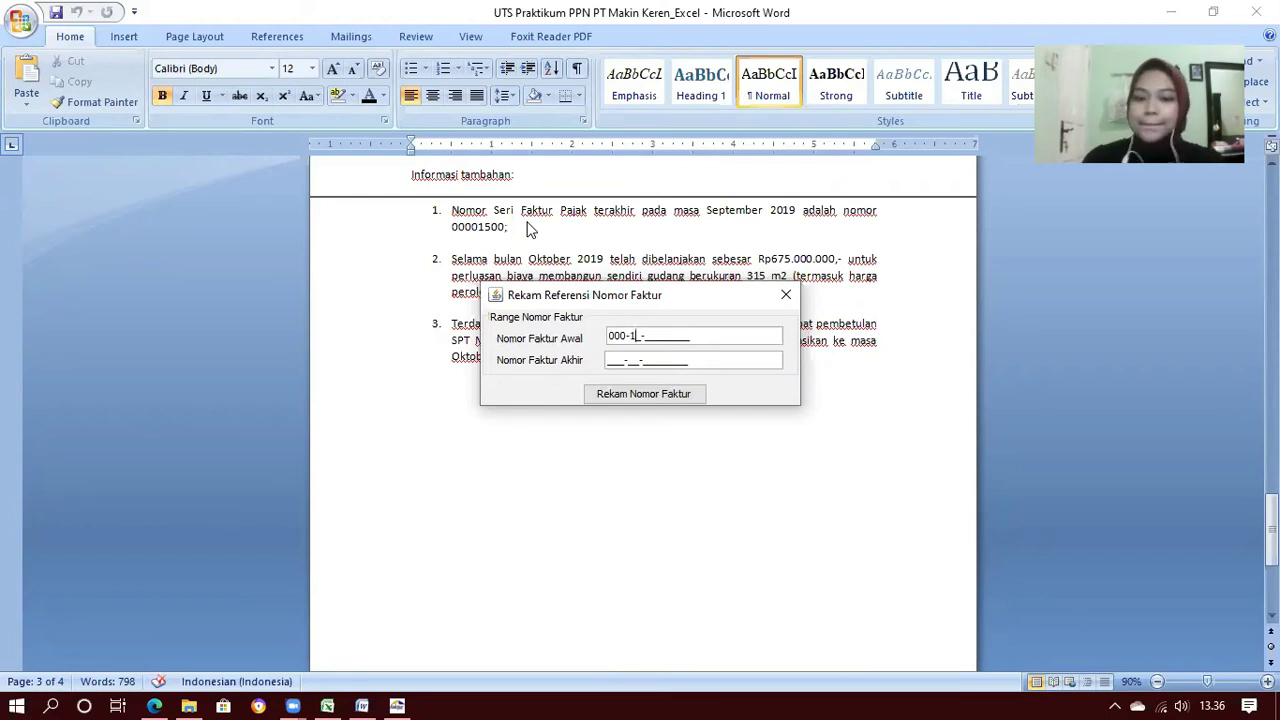
type("00001501")
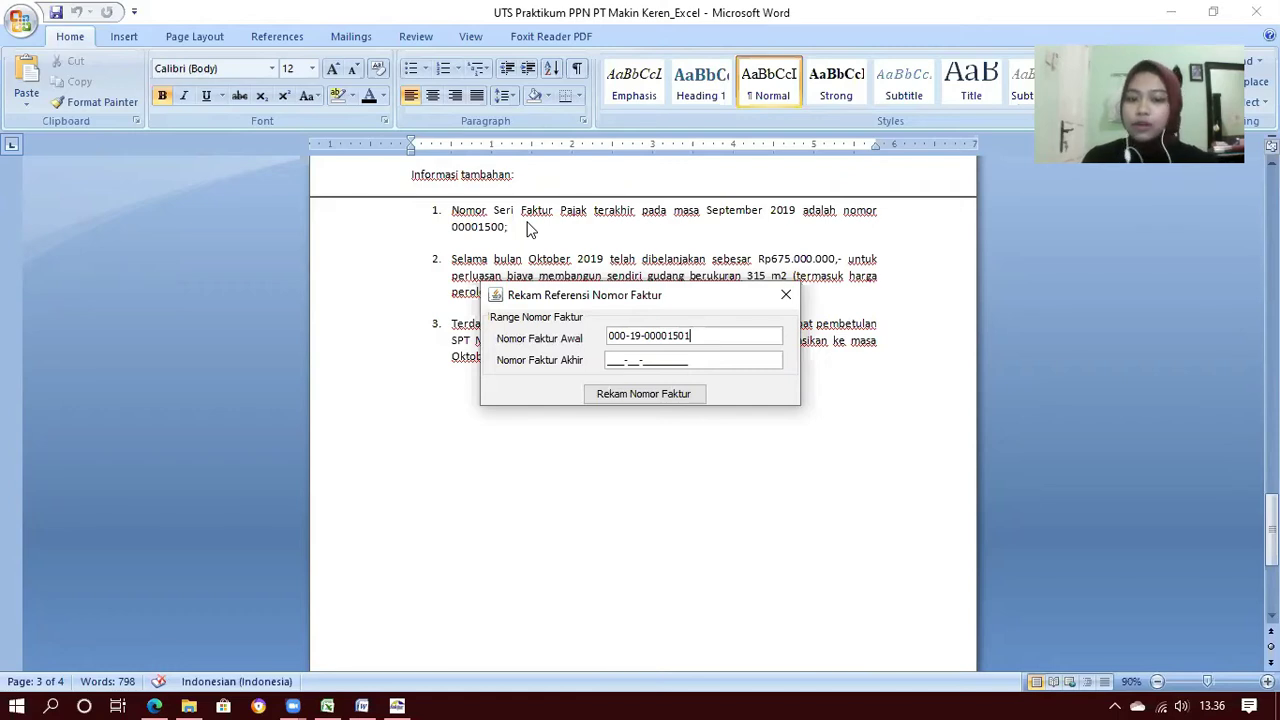
left_click(611, 360)
type("000-19-")
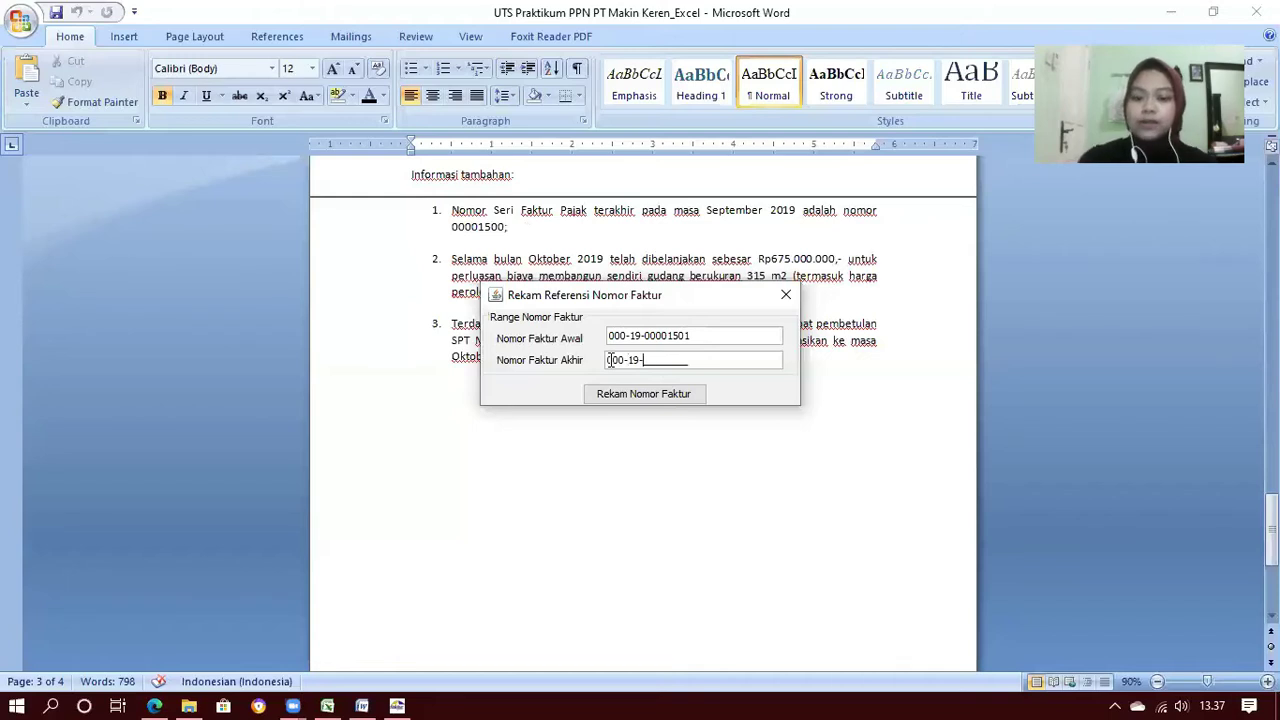
type("00001530")
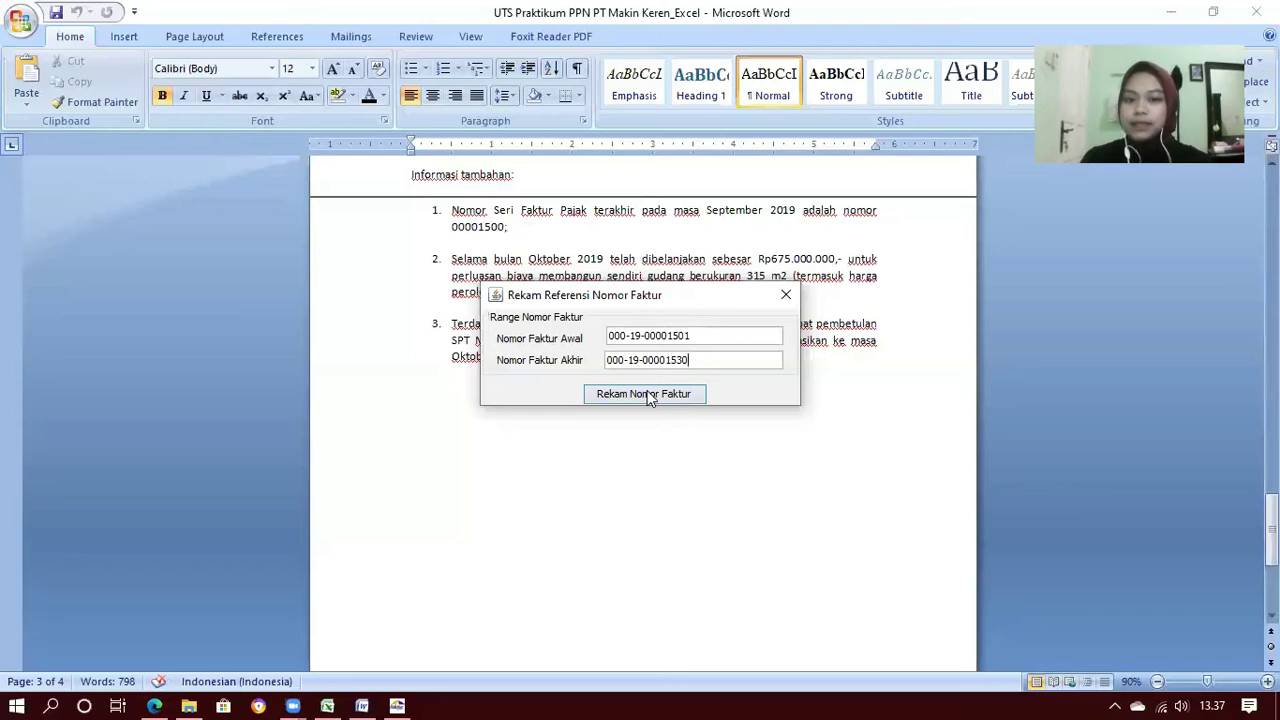
left_click(648, 394)
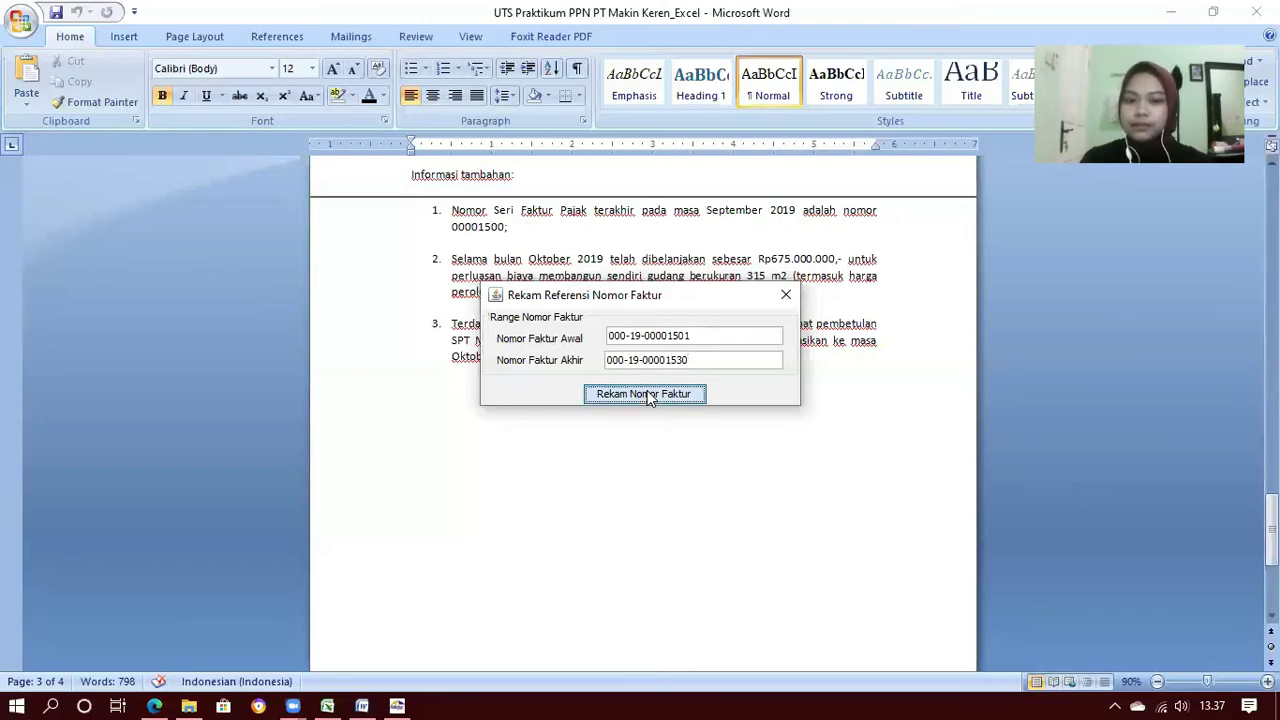
Confirm the recorded range, refresh and widen the list to show full numbers, then close it
left_click(640, 387)
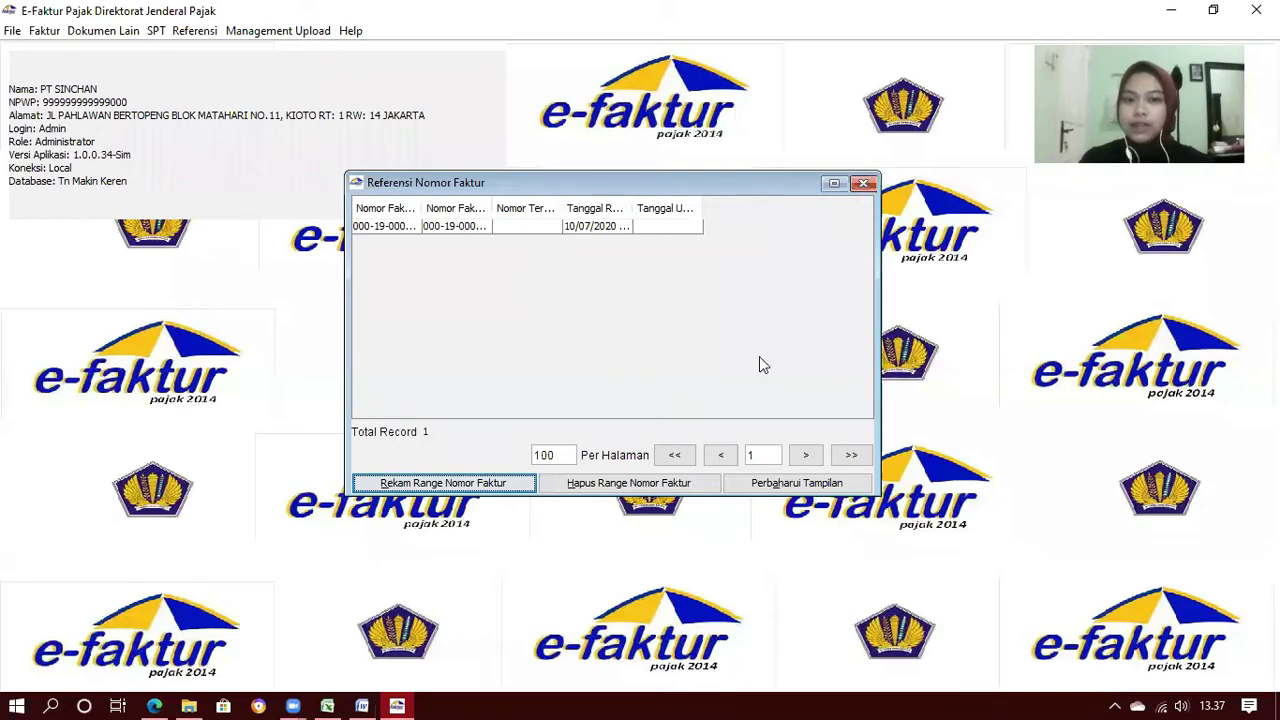
left_click(797, 482)
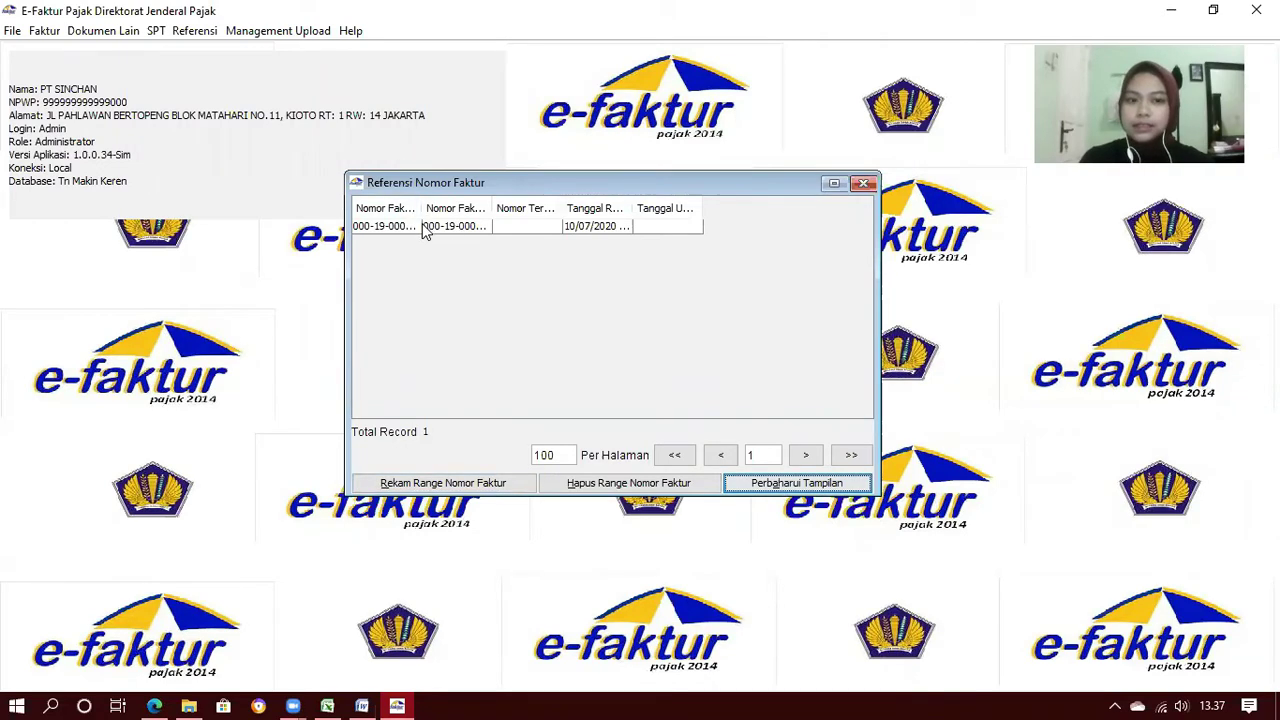
left_click_drag(423, 209, 616, 209)
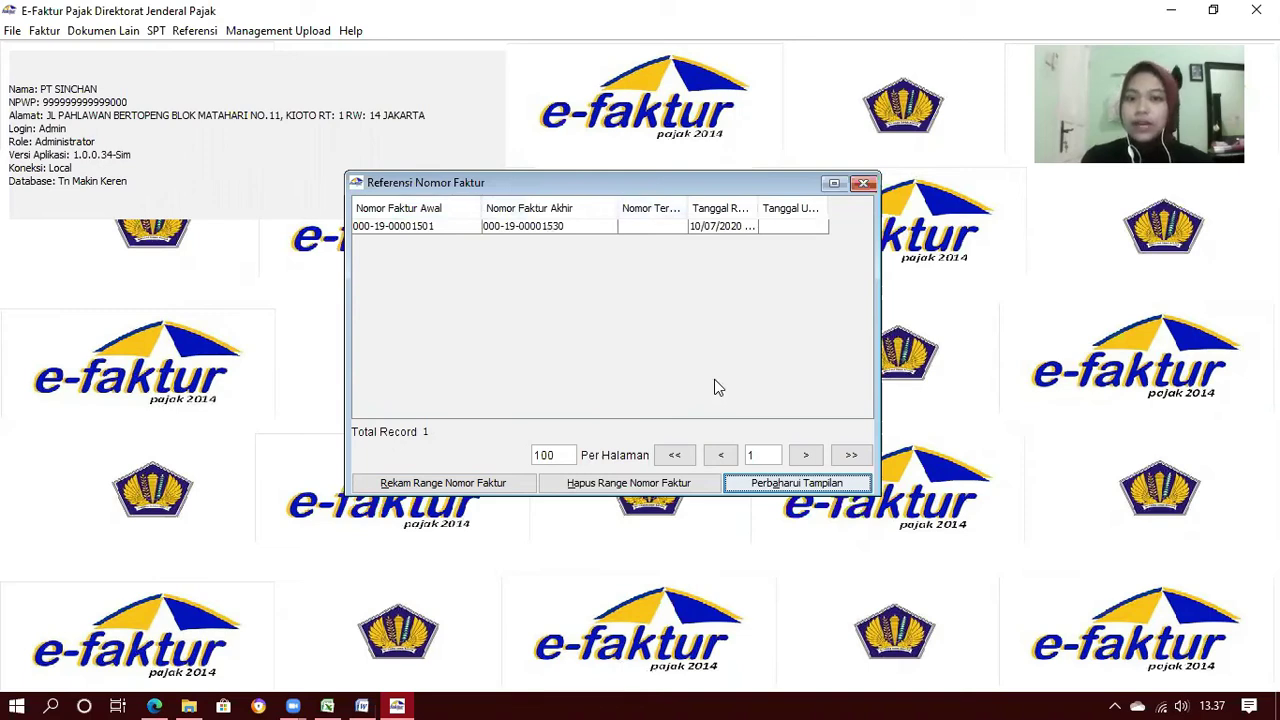
left_click(864, 186)
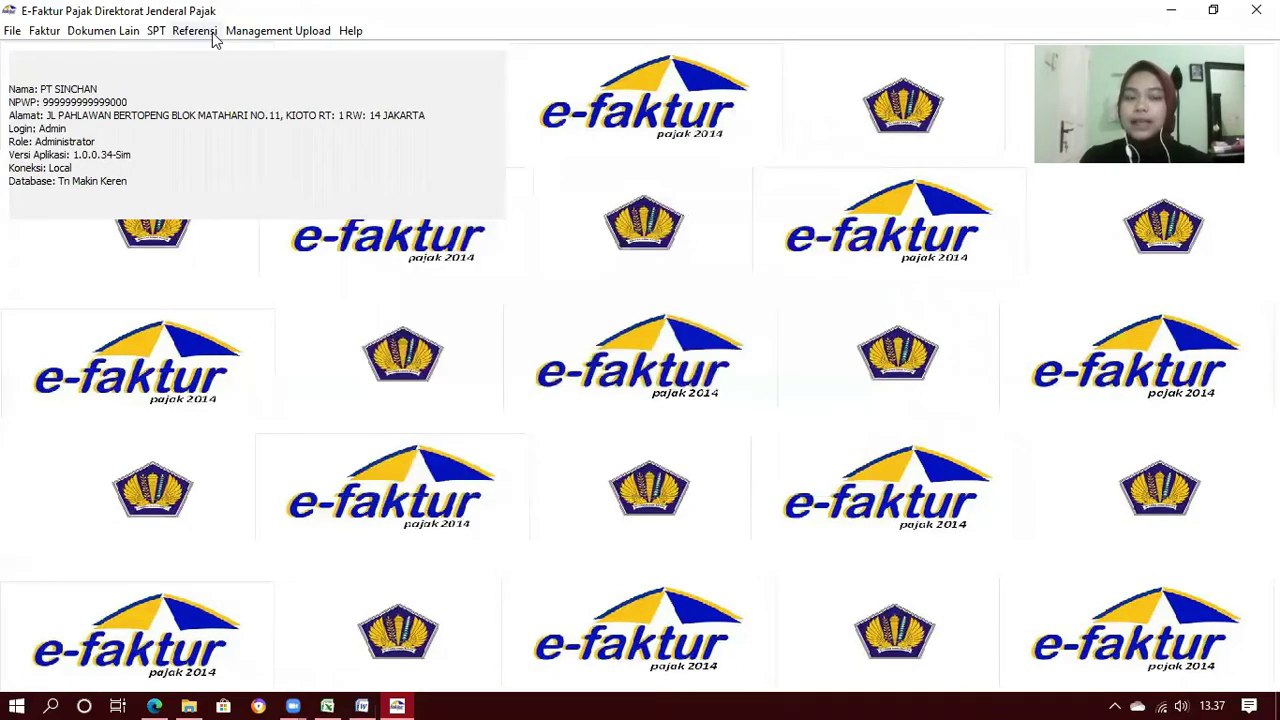
left_click(196, 31)
mouse_move(216, 58)
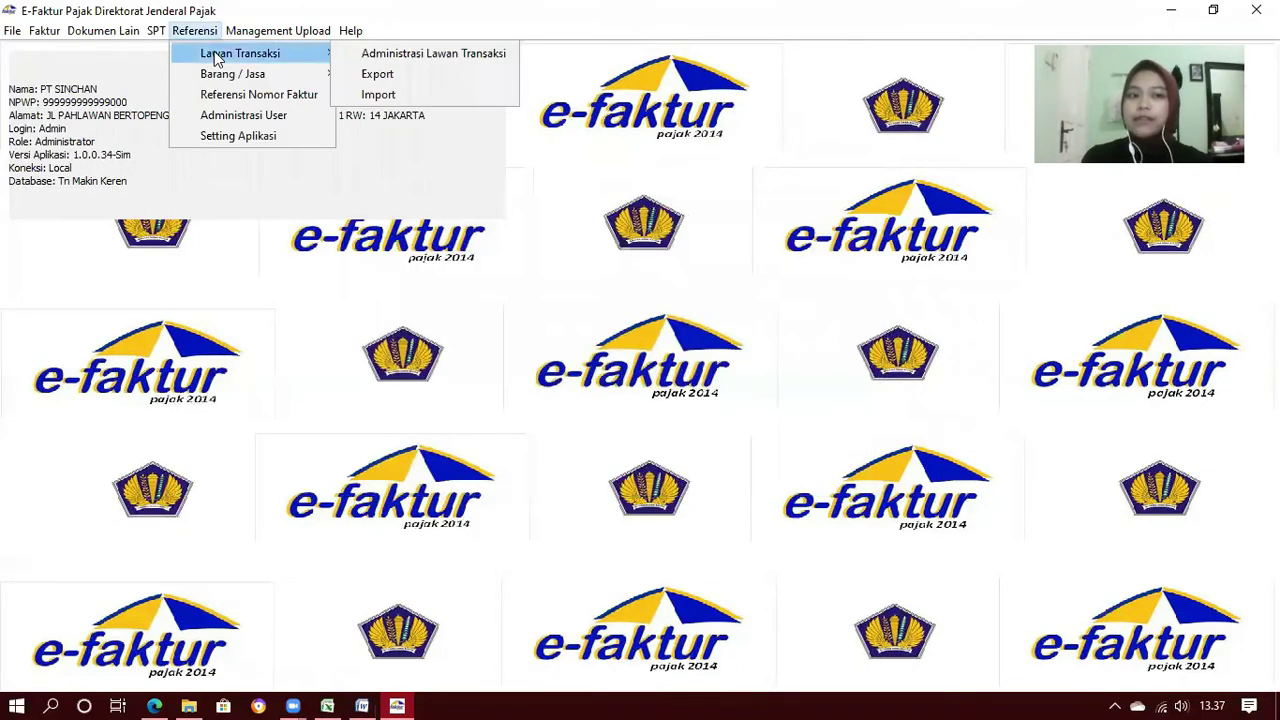
Open Administrasi Lawan Transaksi, refresh the empty partner list, and start a new partner entry
left_click(356, 46)
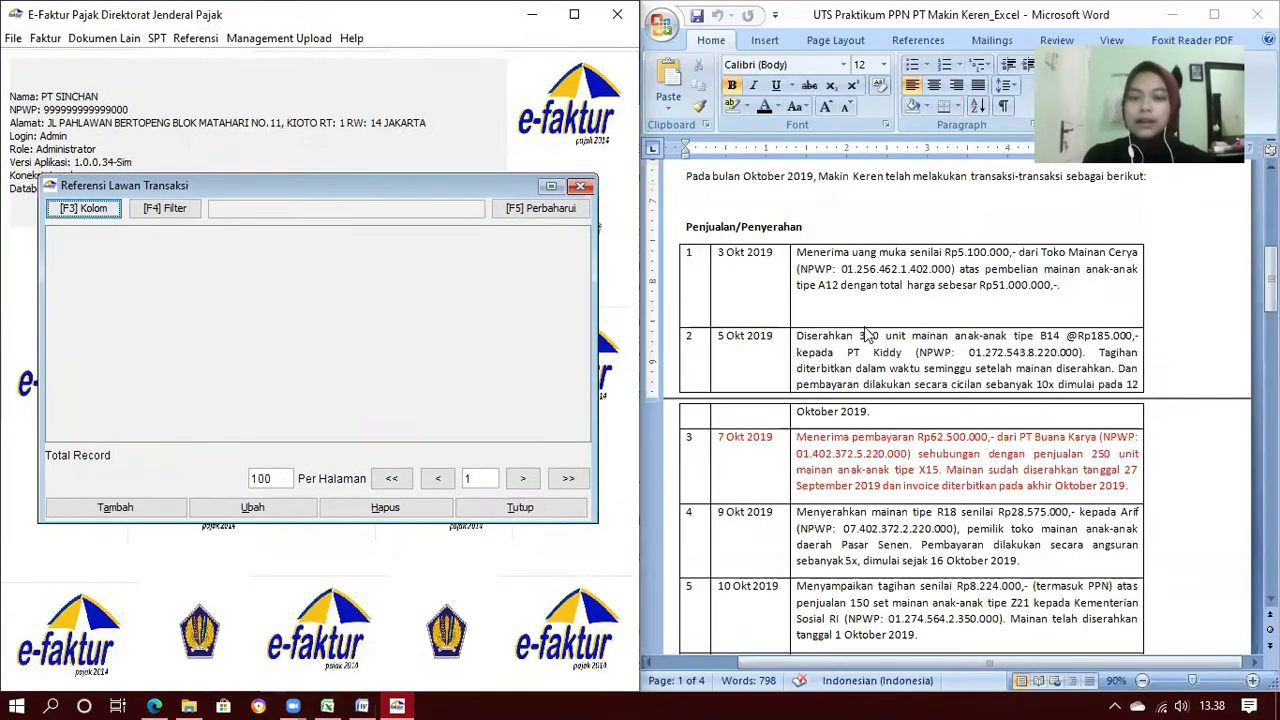
scroll(866, 335, "down", 1)
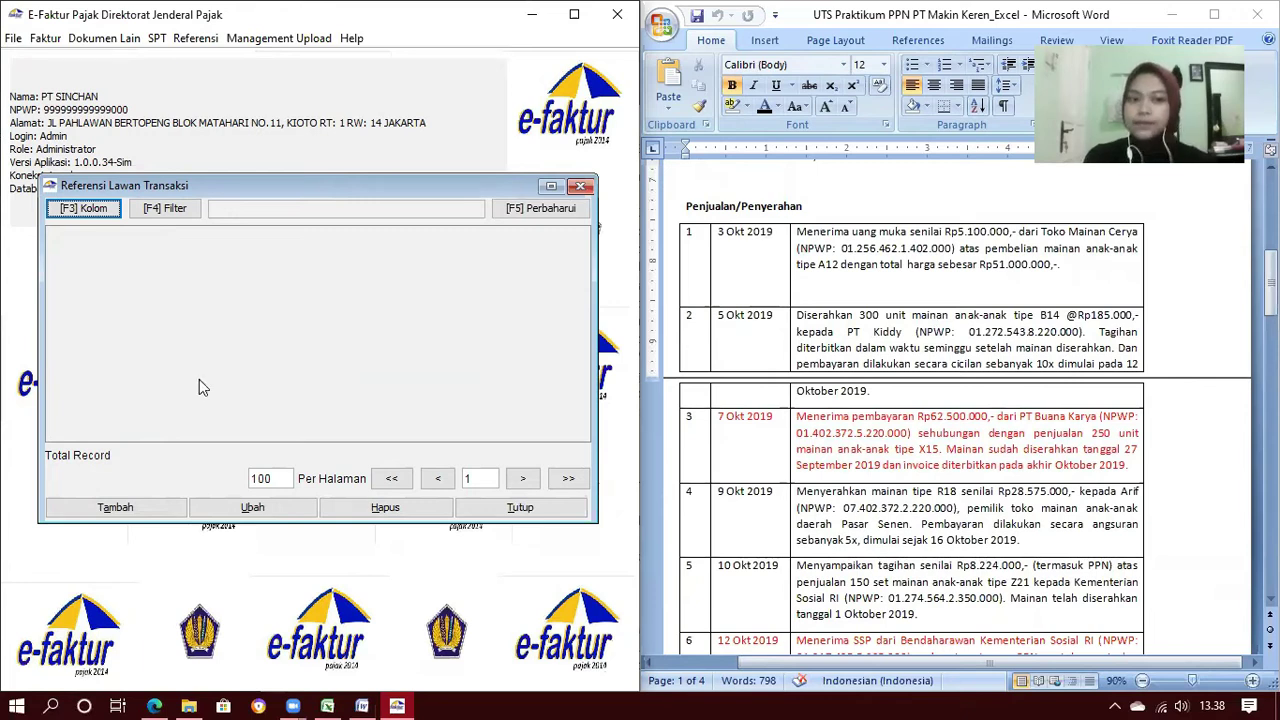
left_click(533, 210)
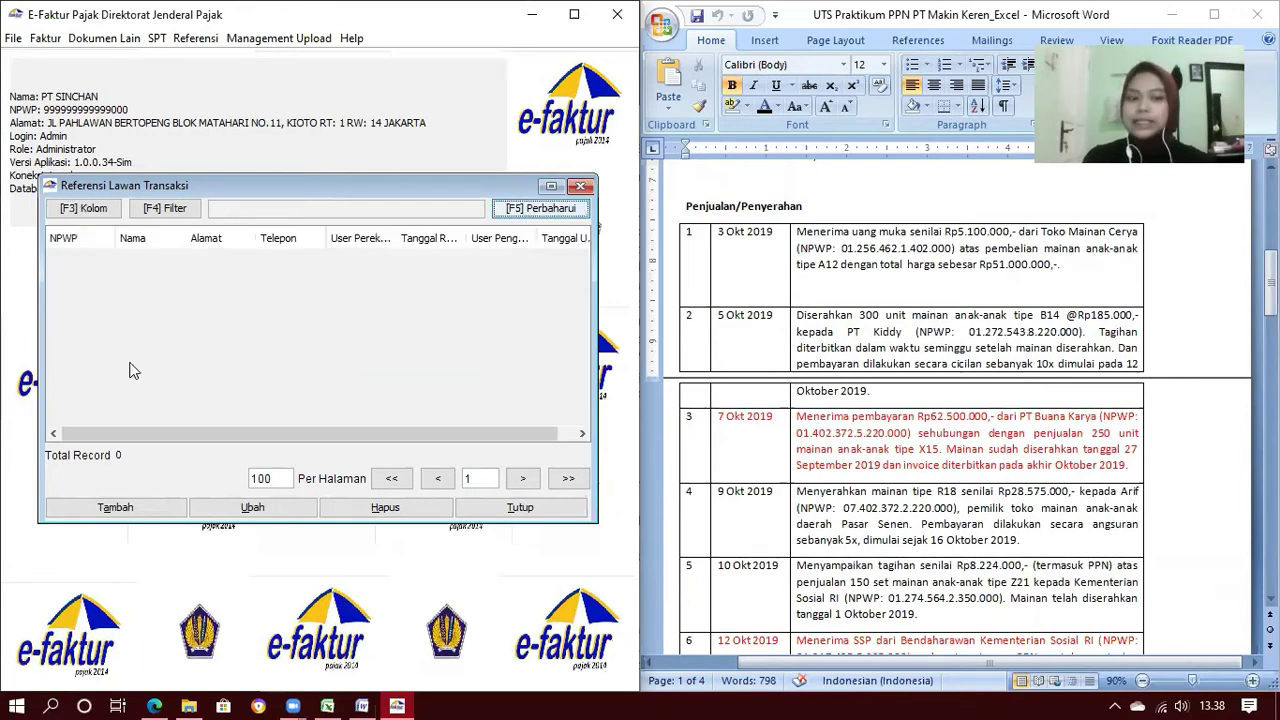
left_click(116, 508)
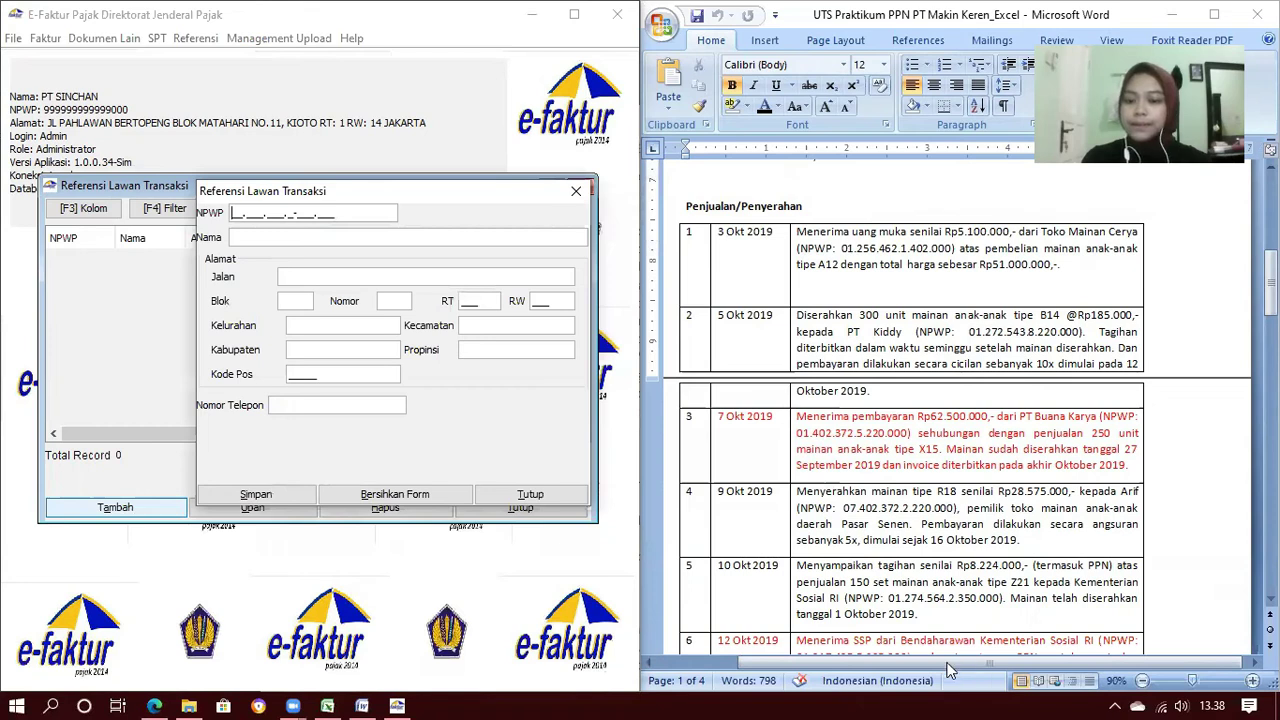
left_click_drag(948, 664, 942, 664)
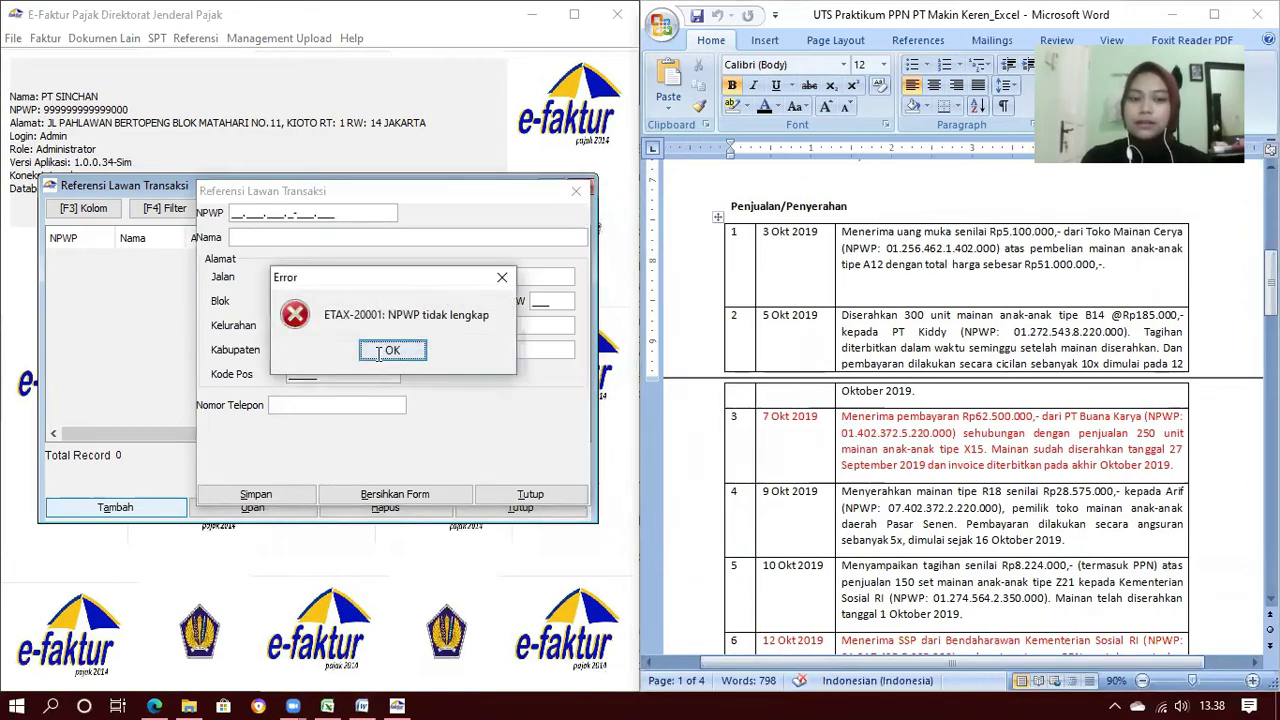
key("Return")
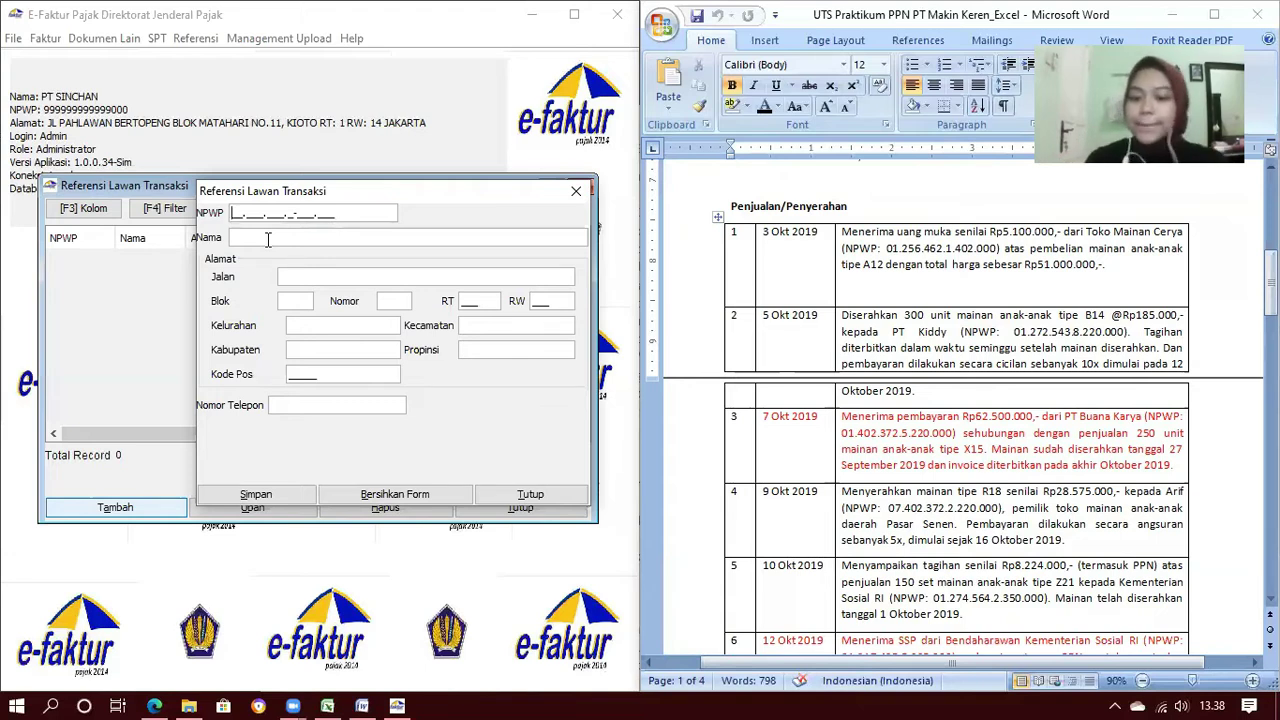
Save partner Toko Mainan Cerya with its NPWP, street Satu and address number 009
key("Tab")
key("BackSpace")
left_click(357, 276)
type("Satu")
left_click(308, 300)
type("-")
left_click(406, 300)
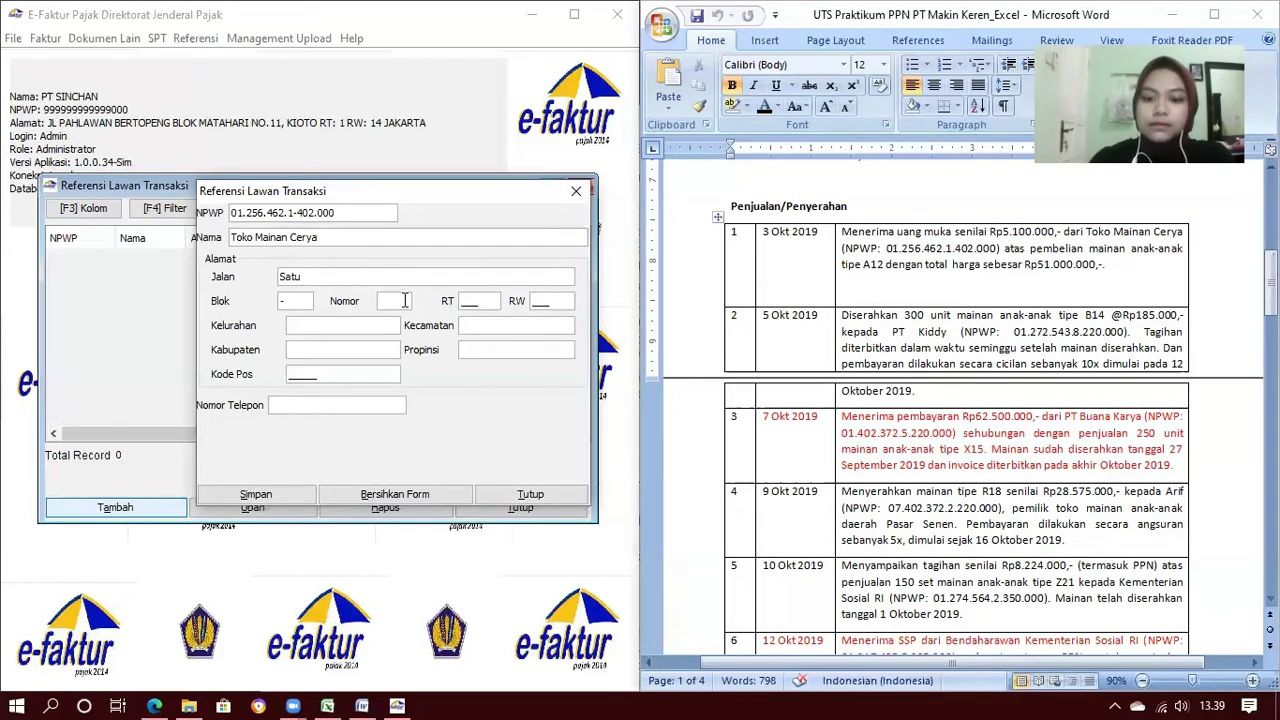
left_click(531, 300)
type("009")
left_click(372, 325)
type("-")
left_click(499, 330)
type("-")
left_click(384, 346)
type("-")
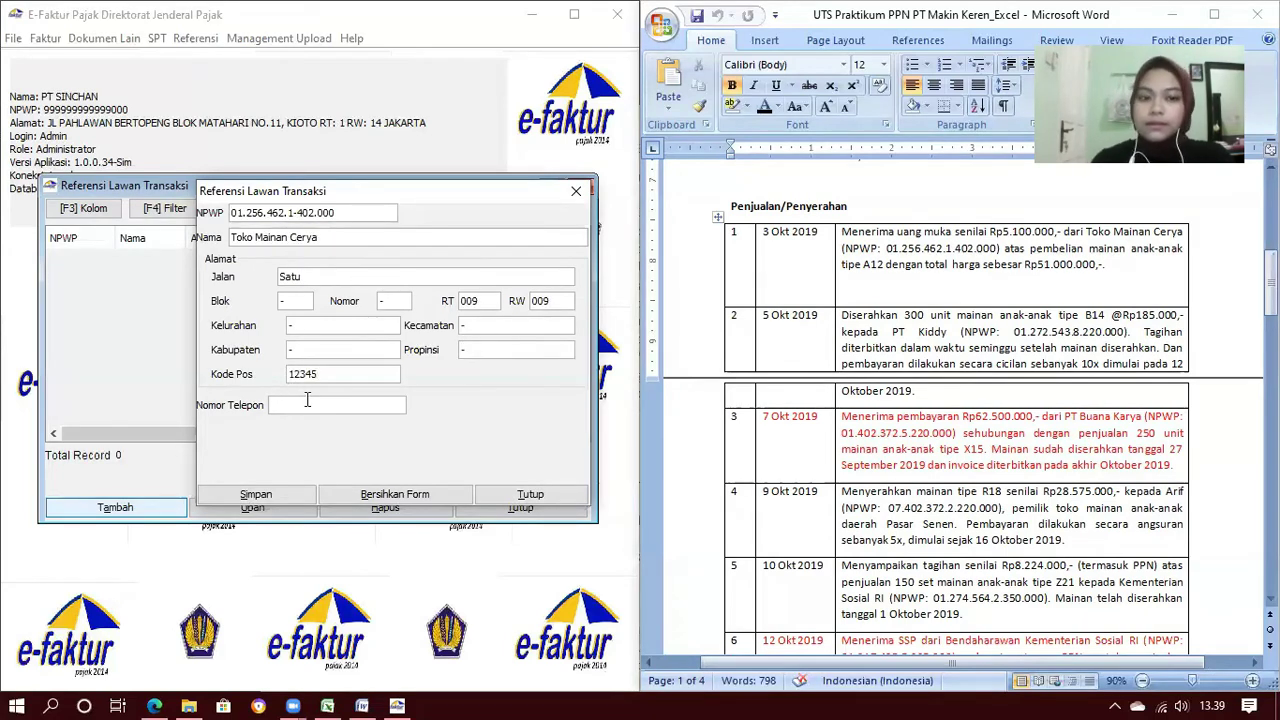
left_click(274, 499)
key("Return")
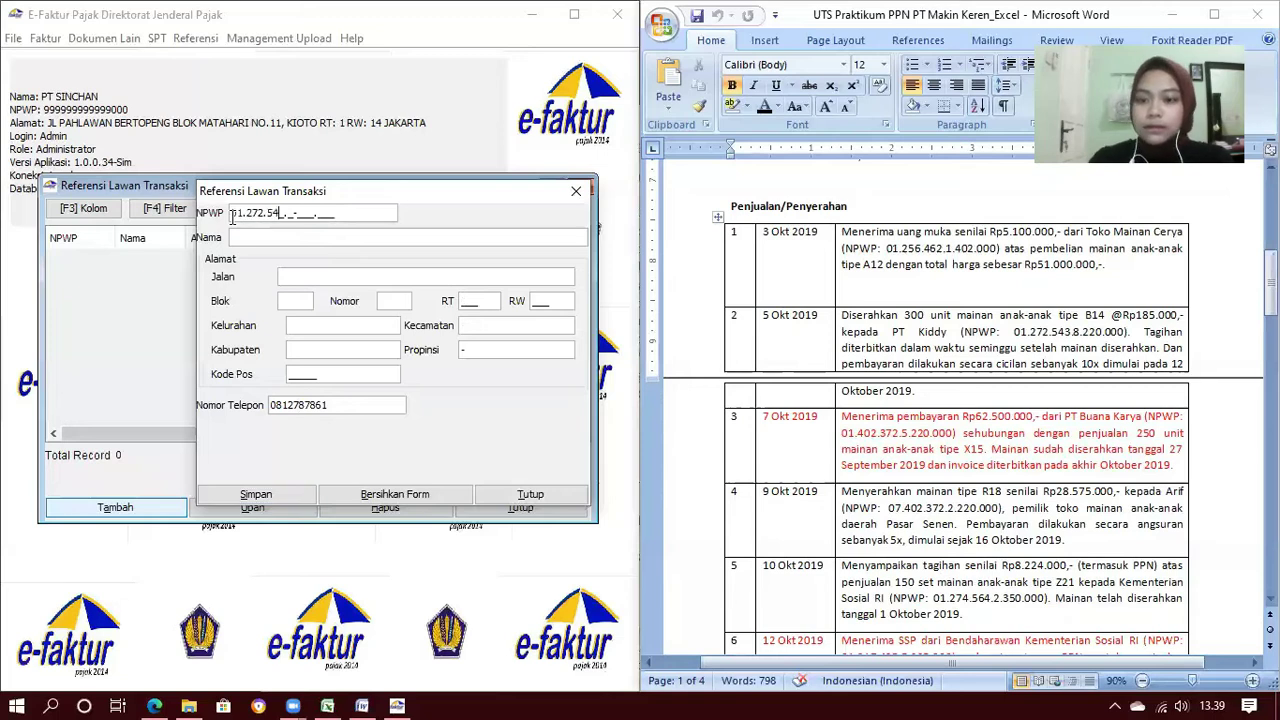
Save partner PT Kiddy with its NPWP, street Dua and postal code 17862
left_click(249, 235)
type("PT Kiddy")
left_click(296, 276)
type("Dua")
left_click(303, 298)
type("-")
left_click(396, 299)
type("-")
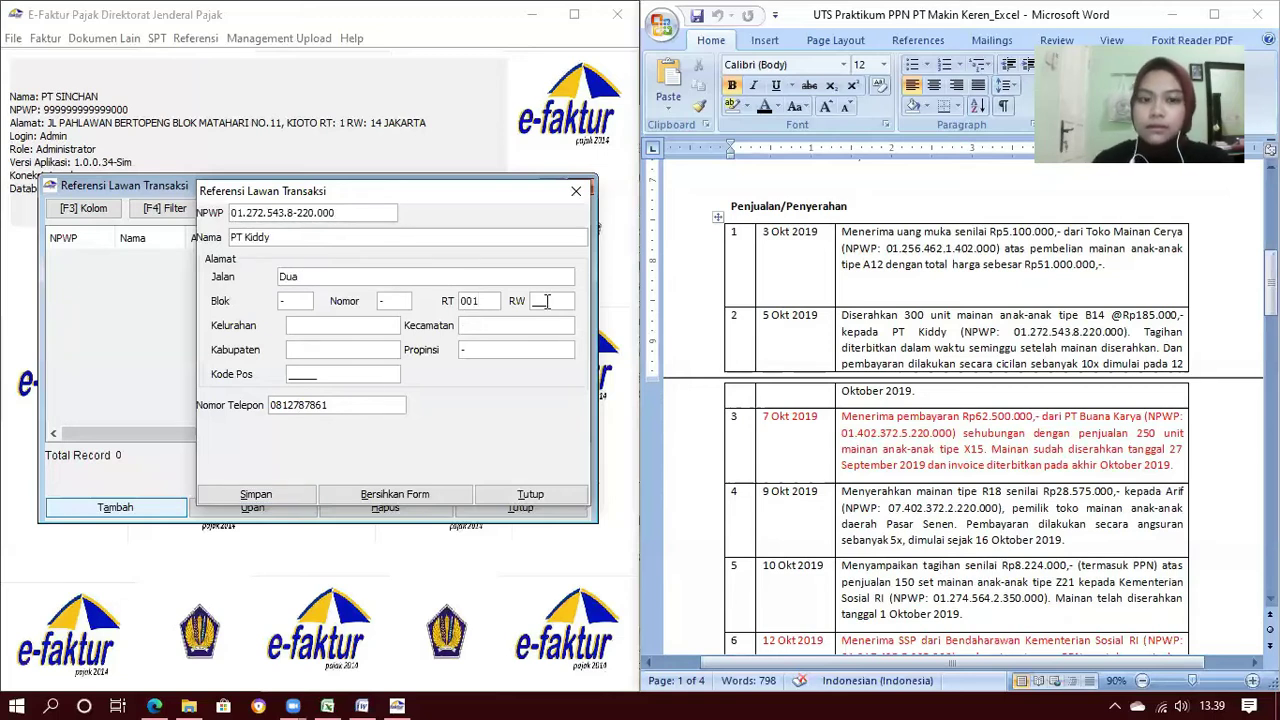
left_click(470, 326)
type("-")
left_click(360, 347)
Save partner PT Buana Karya with its NPWP, street Tiga, RT 002 and RW 002
type("-")
left_click(307, 372)
type("17862")
left_click(258, 494)
left_click(357, 391)
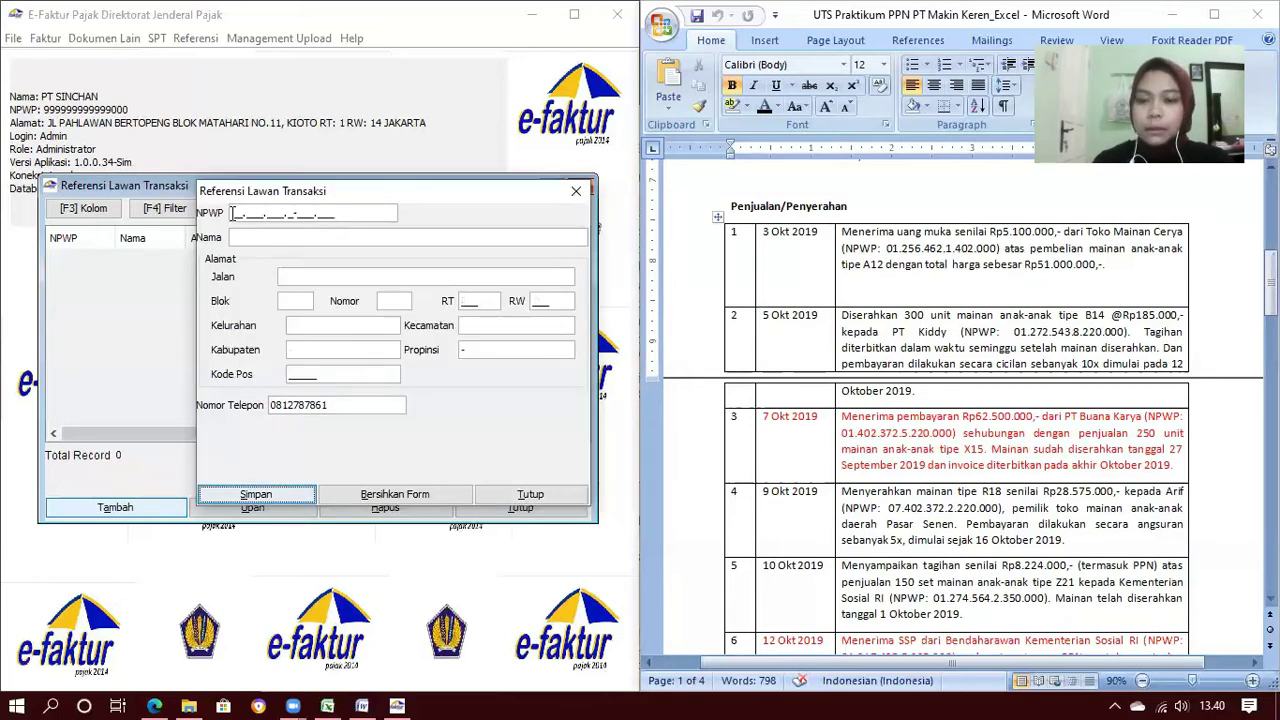
type("4023725220000")
left_click(251, 237)
type("PT Buana Karya")
left_click(300, 276)
type("Tiga")
left_click(295, 300)
type("-")
left_click(393, 300)
left_click(472, 303)
type("002")
left_click(533, 303)
type("002")
left_click(391, 322)
Save an individual buyer with their NPWP and name, street Empat and postal code 17872
type("-")
left_click(490, 330)
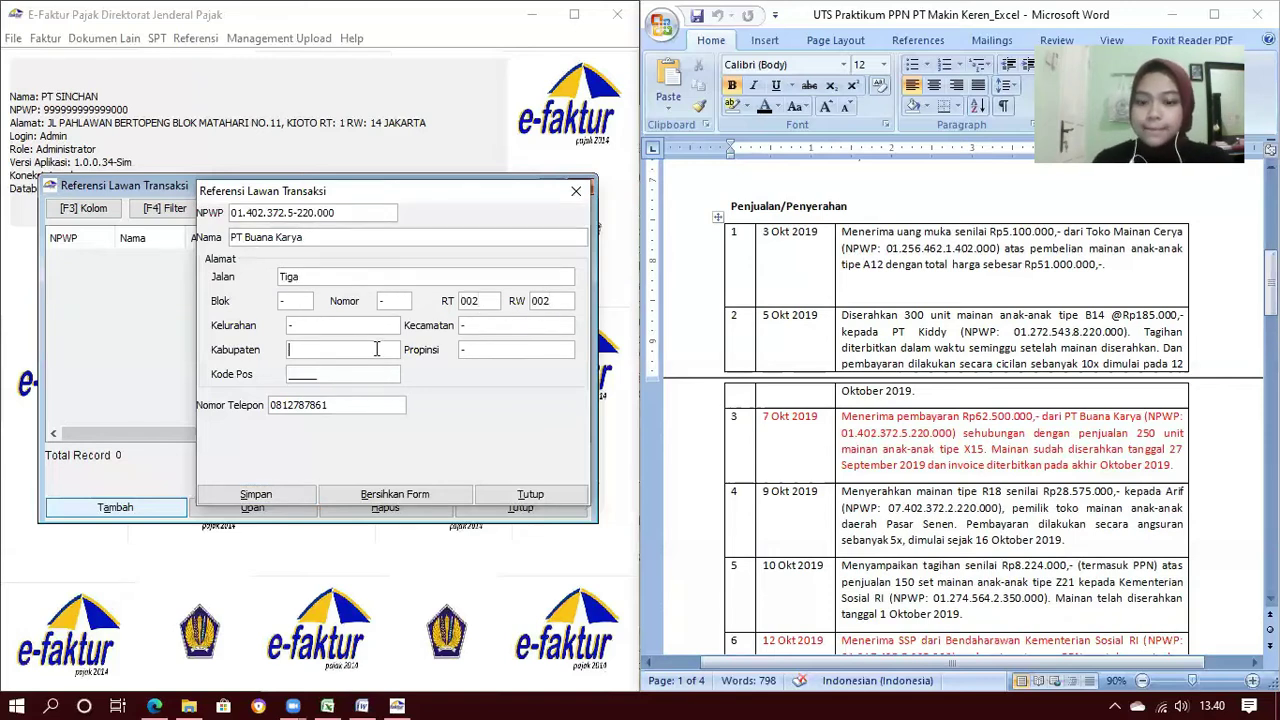
left_click(256, 494)
scroll(980, 350, "down", 4)
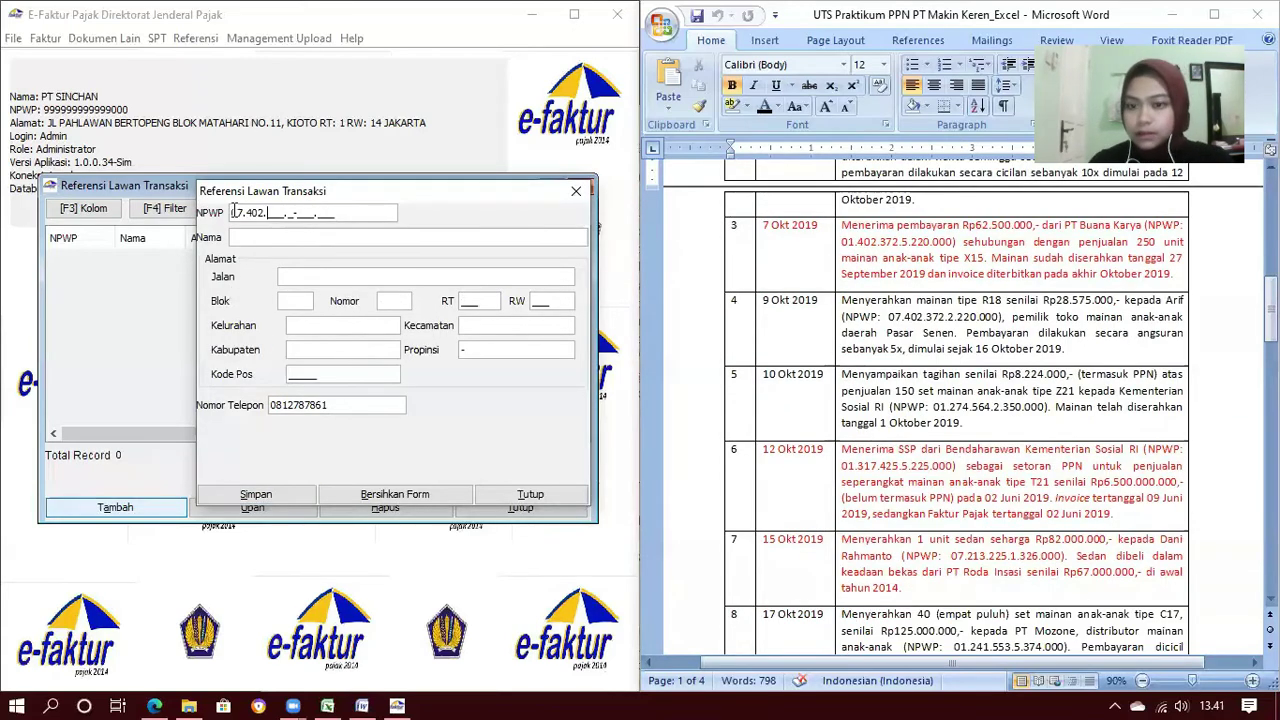
left_click(404, 236)
type("Arif")
left_click(414, 272)
type("Empat")
left_click(297, 300)
type("-")
left_click(388, 296)
type("-")
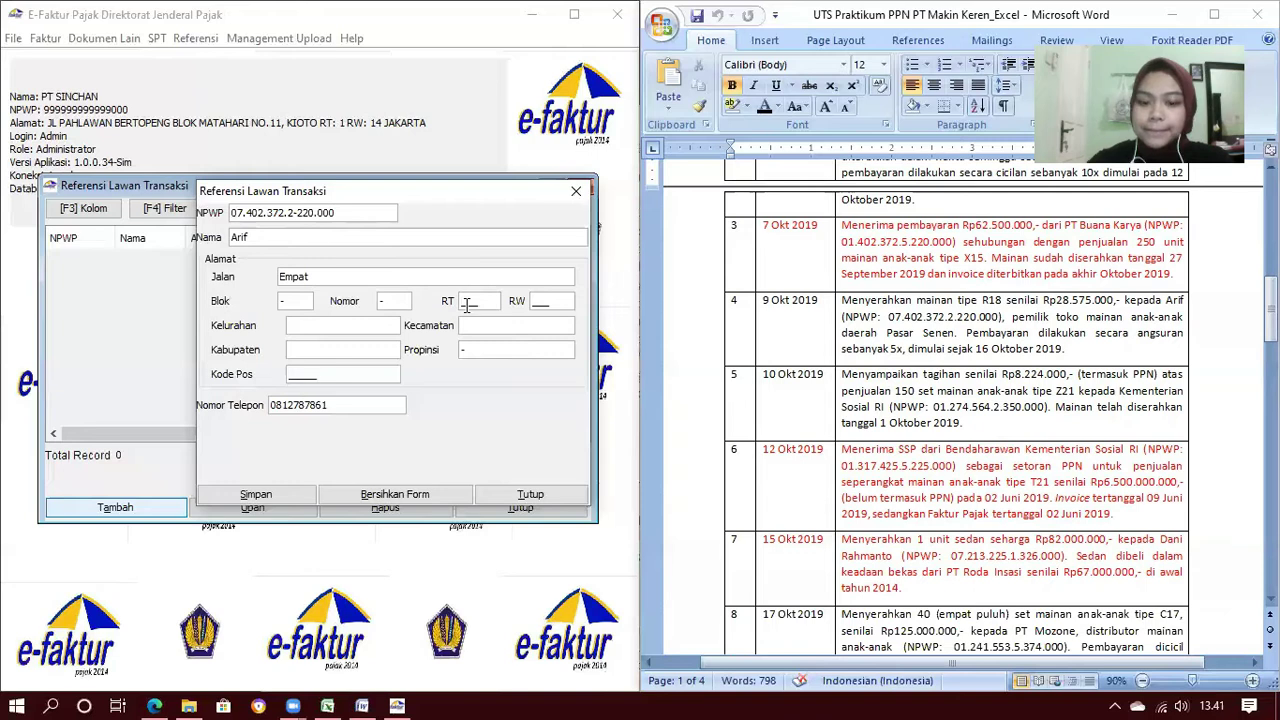
type("-")
left_click(482, 330)
type("-")
left_click(379, 347)
type("-")
left_click(326, 378)
type("17872")
left_click(256, 494)
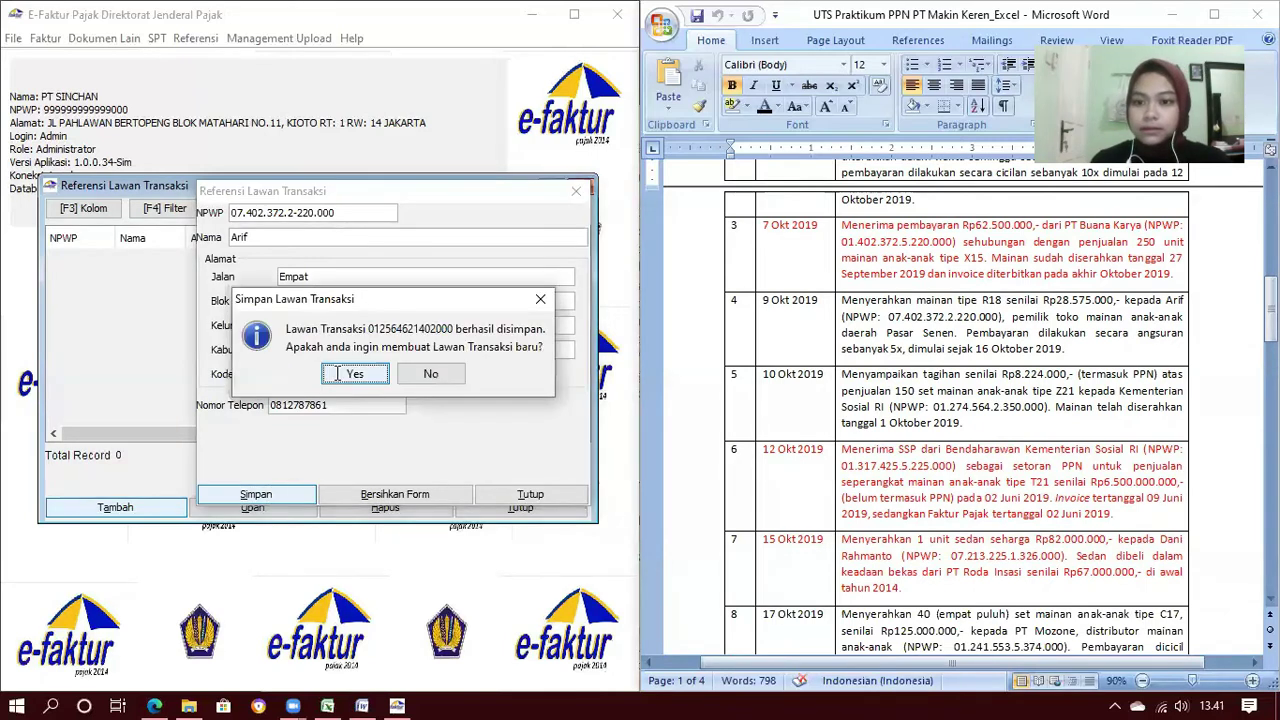
Save Kementerian Sosial RI with its NPWP, street Lima, RT/RW 004 and postal code 17872
left_click(236, 237)
type("Kementerian Sosial RI")
left_click(290, 277)
type("Lima")
left_click(292, 301)
type("-")
left_click(392, 301)
type("-")
left_click(470, 301)
type("004")
left_click(540, 301)
type("004")
left_click(360, 325)
type("-")
left_click(467, 326)
Save PT Mozone with its NPWP, street Enam and RW 003
type("-")
left_click(375, 348)
type("-")
left_click(306, 374)
type("17872")
left_click(294, 492)
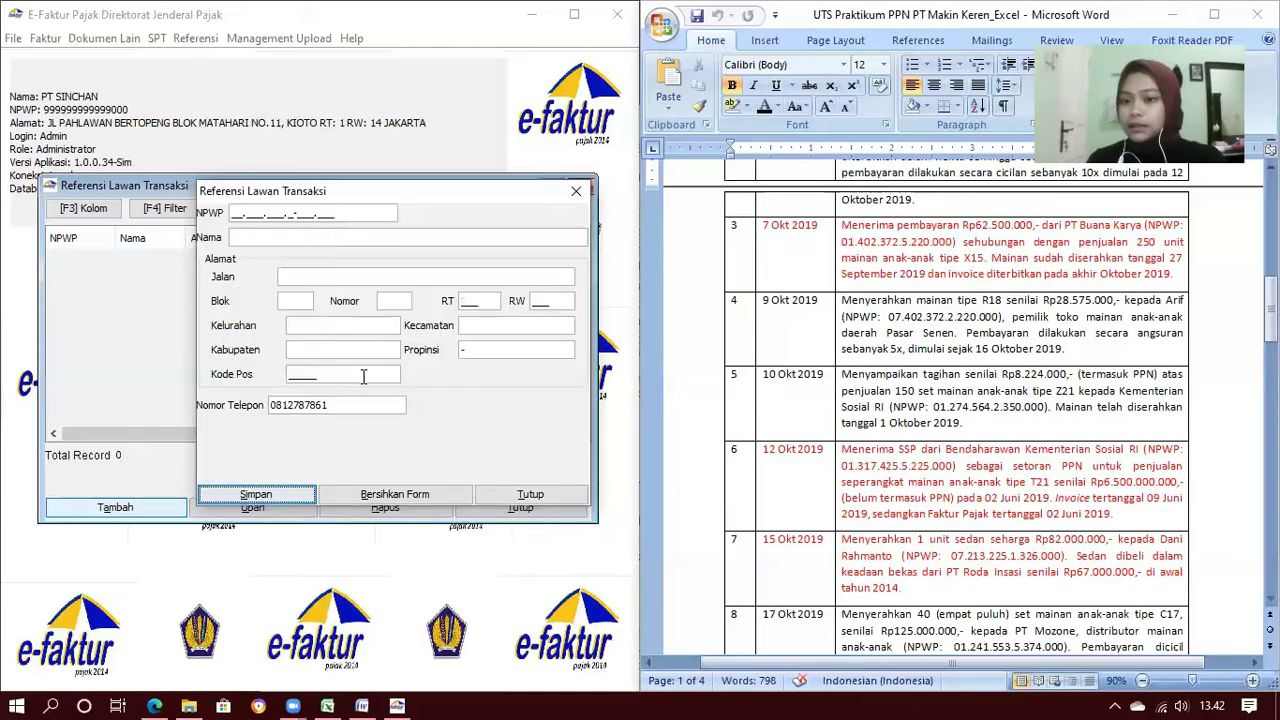
scroll(940, 420, "down", 2)
left_click(231, 215)
type("0131")
key("BackSpace")
key("BackSpace")
type("2415535374000")
left_click(239, 237)
type("PT Mozone")
left_click(310, 276)
type("Enam")
left_click(302, 299)
type("-")
left_click(400, 303)
type("-")
left_click(471, 298)
left_click(532, 300)
type("003")
left_click(332, 329)
type("-")
left_click(488, 328)
Start a new zero-NPWP partner entry for Panti Asuhan Mandiri
type("-")
left_click(336, 351)
type("-")
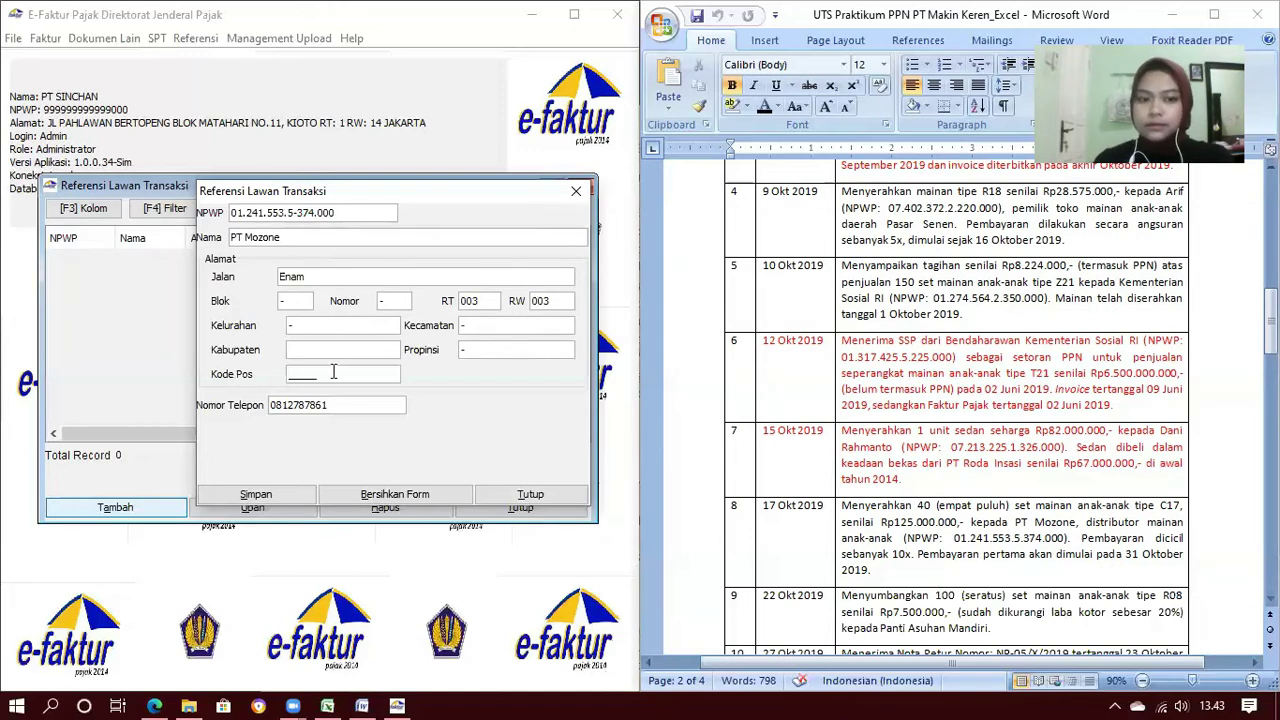
left_click(232, 214)
type("000000000000000")
left_click(245, 237)
type("Panti Asuhan Mandiri")
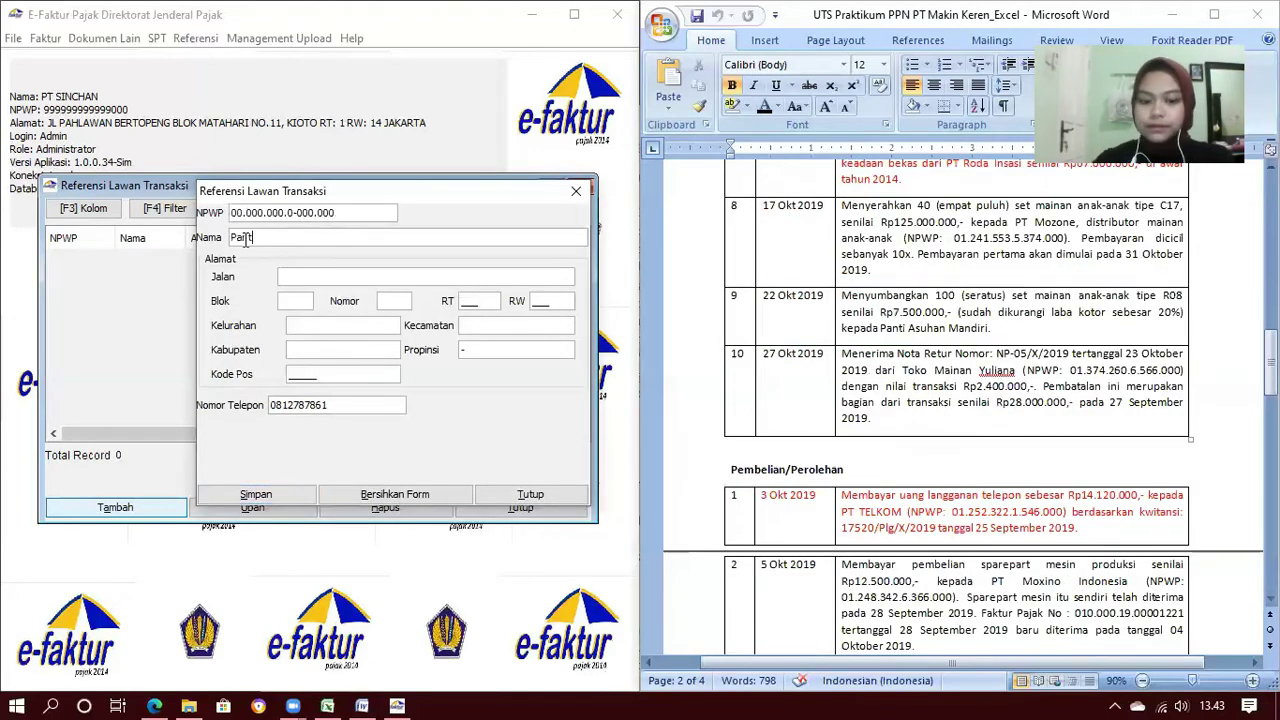
left_click(299, 276)
type("Tujuh")
left_click(298, 301)
type("-")
left_click(468, 300)
type("003")
left_click(540, 302)
type("003")
left_click(376, 327)
Fill Toko Mainan Yuliana's remaining address fields with '-' and RW 004, then save
type("-")
left_click(473, 328)
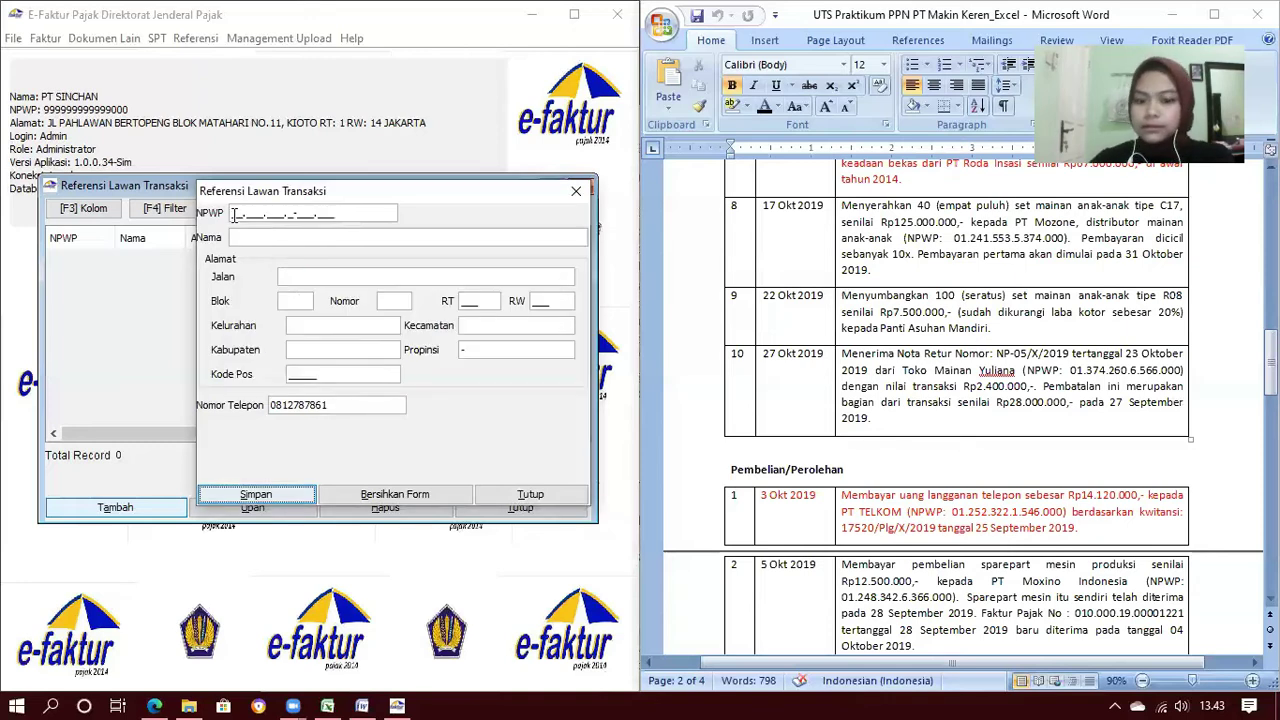
left_click(234, 215)
left_click(250, 237)
type("Toko Mainan Yuliana")
left_click(306, 281)
type("Delapan")
left_click(308, 307)
type("-")
left_click(383, 300)
type("-")
left_click(464, 303)
left_click(534, 307)
type("004")
left_click(376, 325)
type("-")
left_click(471, 326)
type("-")
left_click(336, 351)
type("-")
left_click(234, 213)
left_click(262, 236)
type("PT TELKOM")
left_click(310, 279)
type("Sembilan")
left_click(306, 303)
type("-")
left_click(396, 303)
type("-")
left_click(468, 303)
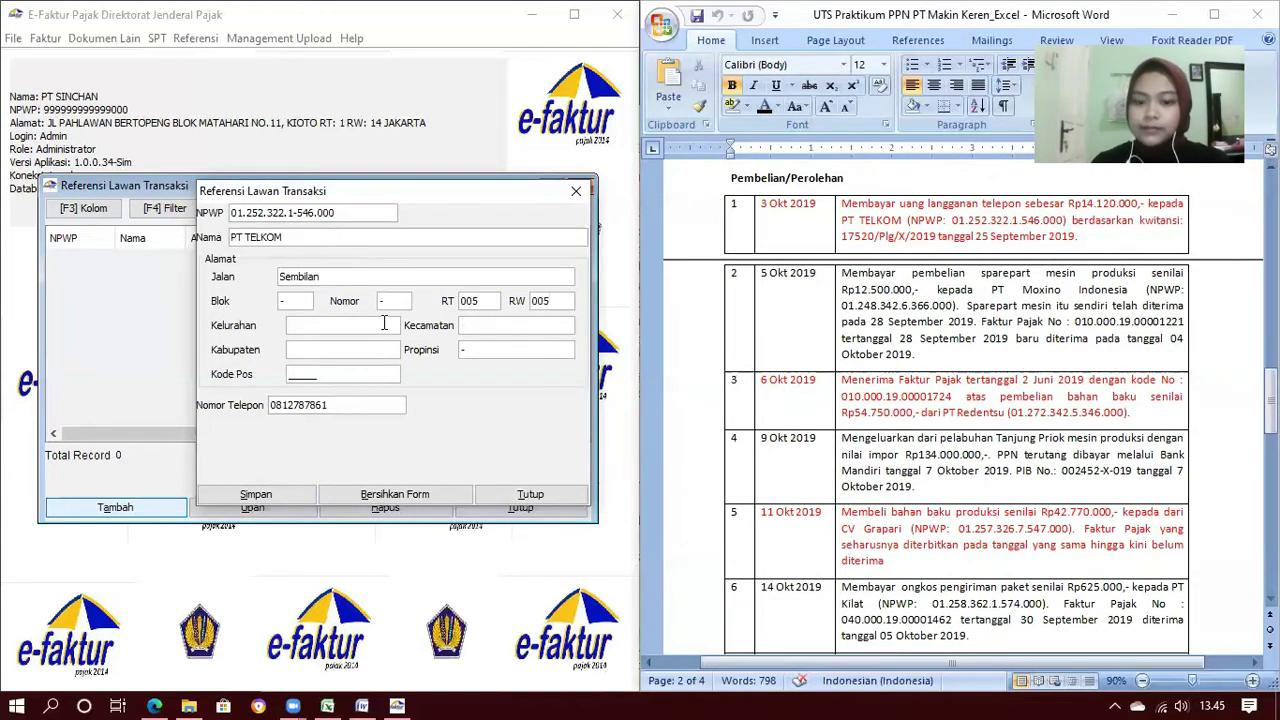
type("-")
left_click(384, 378)
type("17871")
left_click(257, 494)
left_click(234, 214)
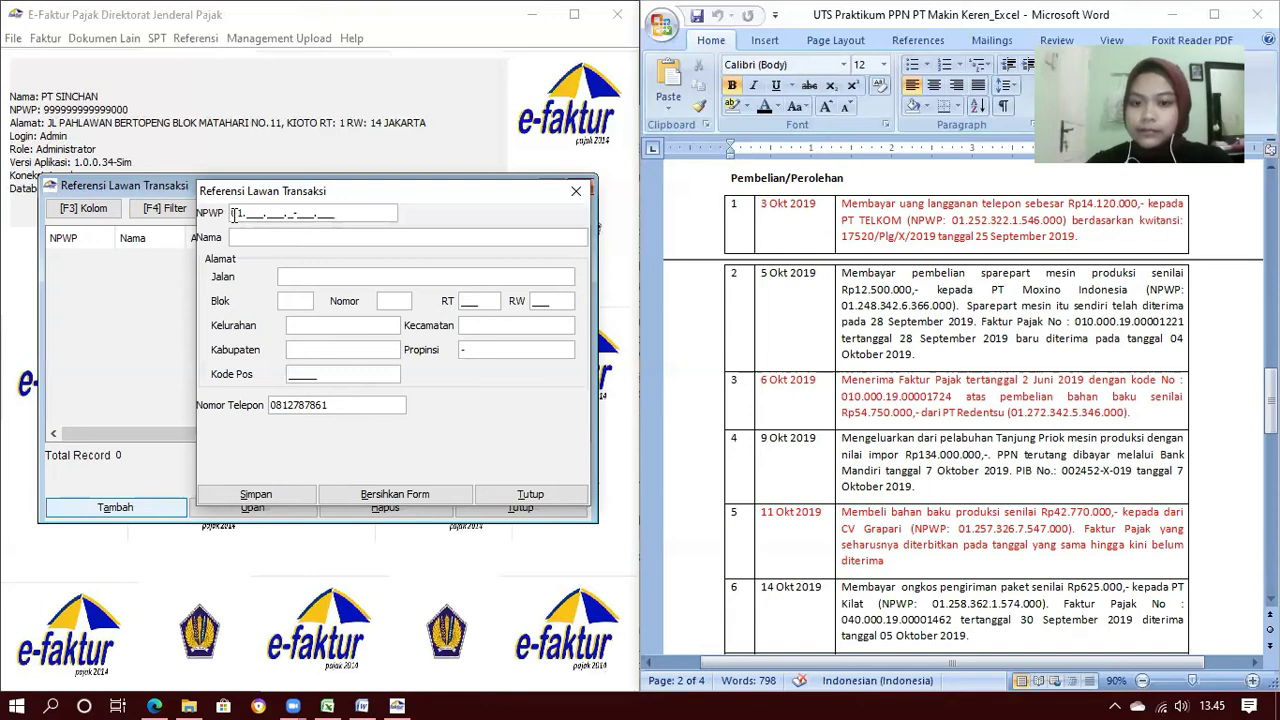
left_click(248, 236)
type("PT Moxino")
left_click(308, 276)
type("Sepuluh")
left_click(290, 302)
type("-")
left_click(406, 304)
left_click(468, 304)
type("002")
left_click(544, 304)
type("002")
left_click(382, 326)
type("-")
left_click(473, 325)
type("-")
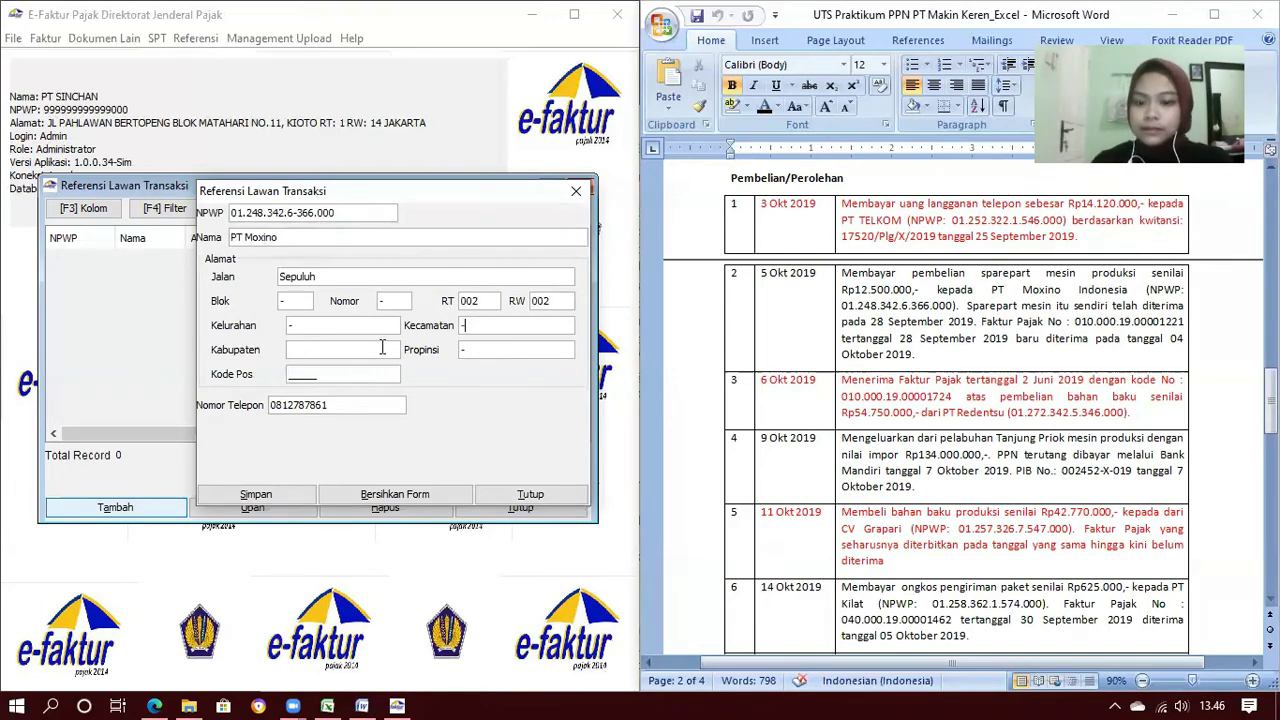
left_click(257, 494)
left_click(234, 214)
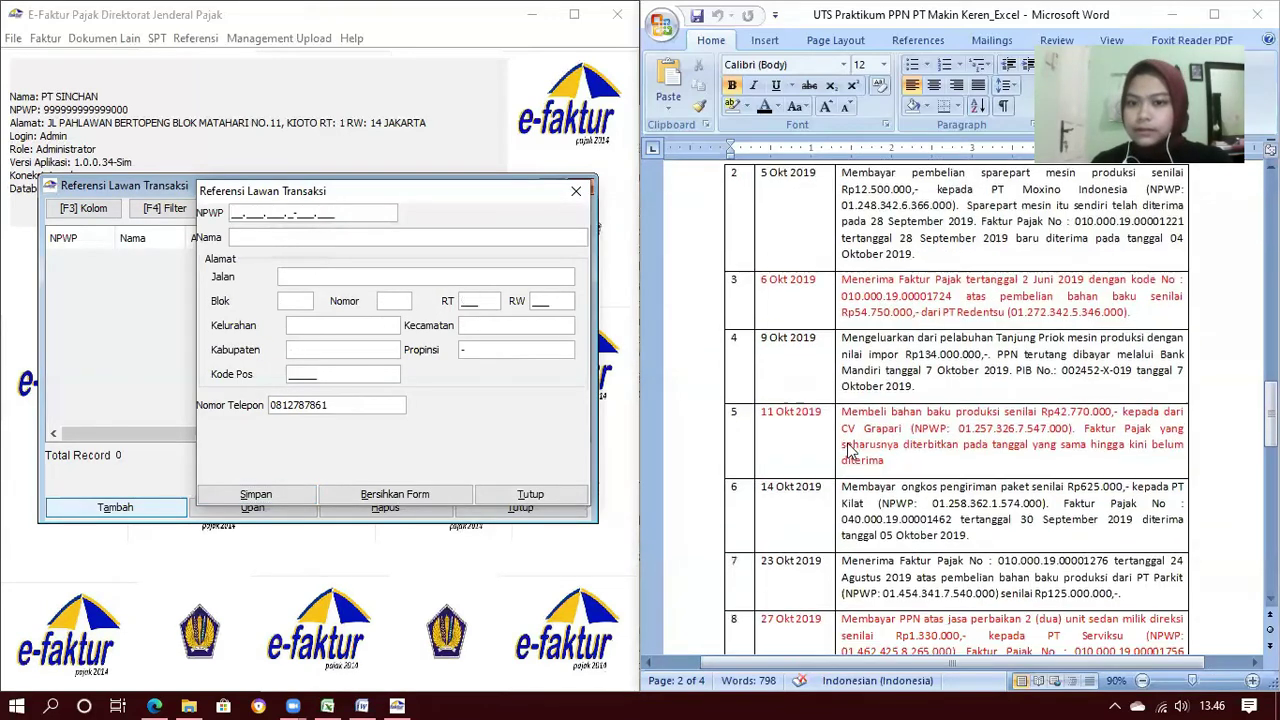
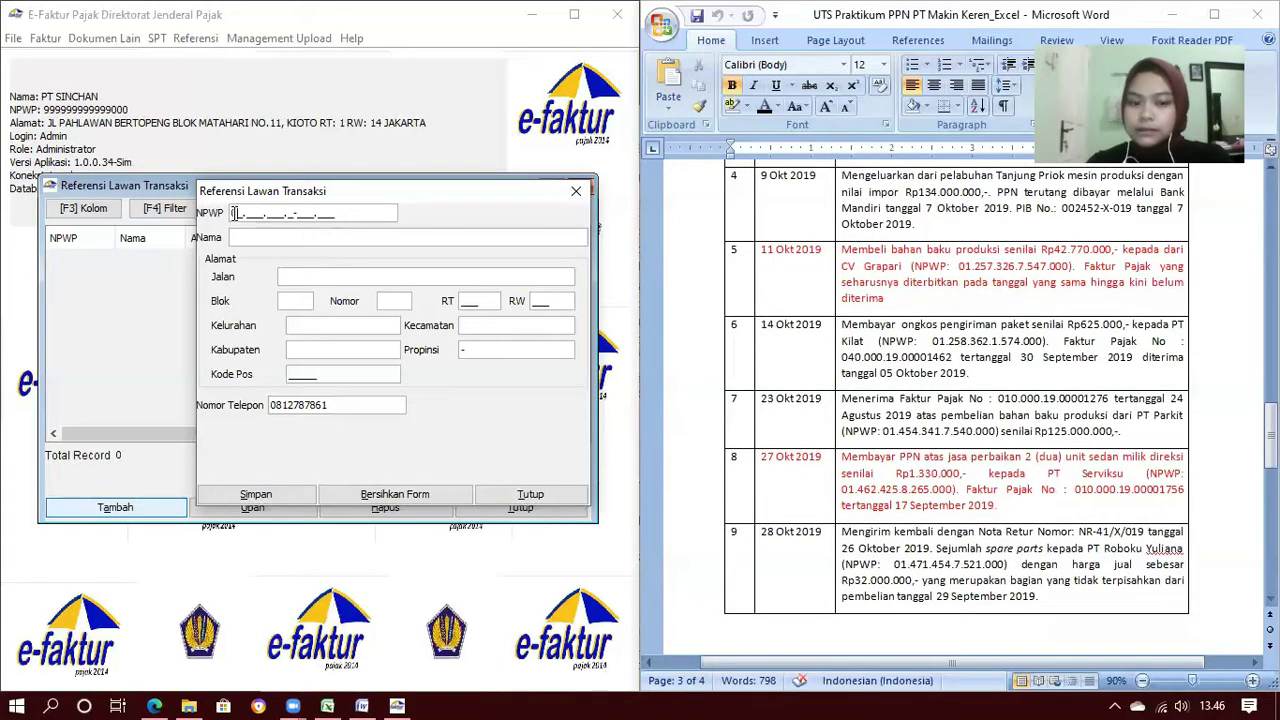
left_click(270, 240)
key("Return")
left_click(261, 212)
type("7.326.7-547.000")
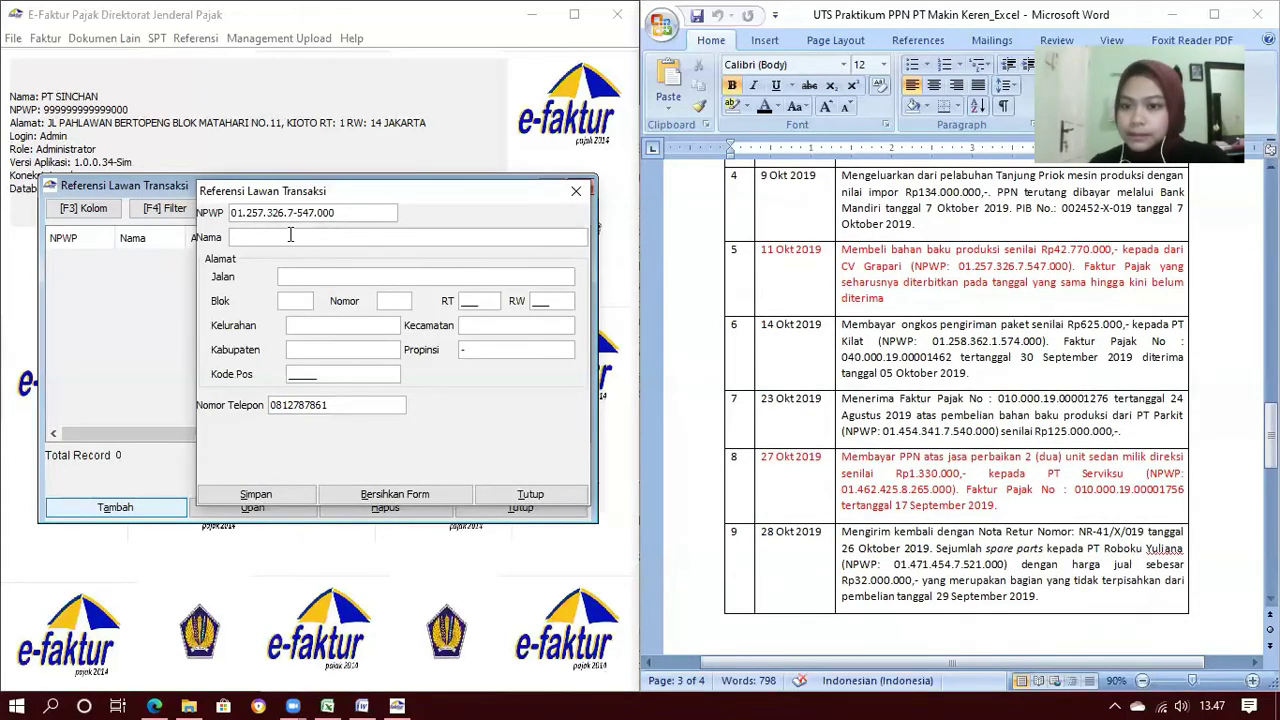
left_click(291, 236)
type("CV Grapari")
left_click(336, 280)
type("Sebelas")
left_click(294, 297)
type("-")
left_click(396, 304)
type("-")
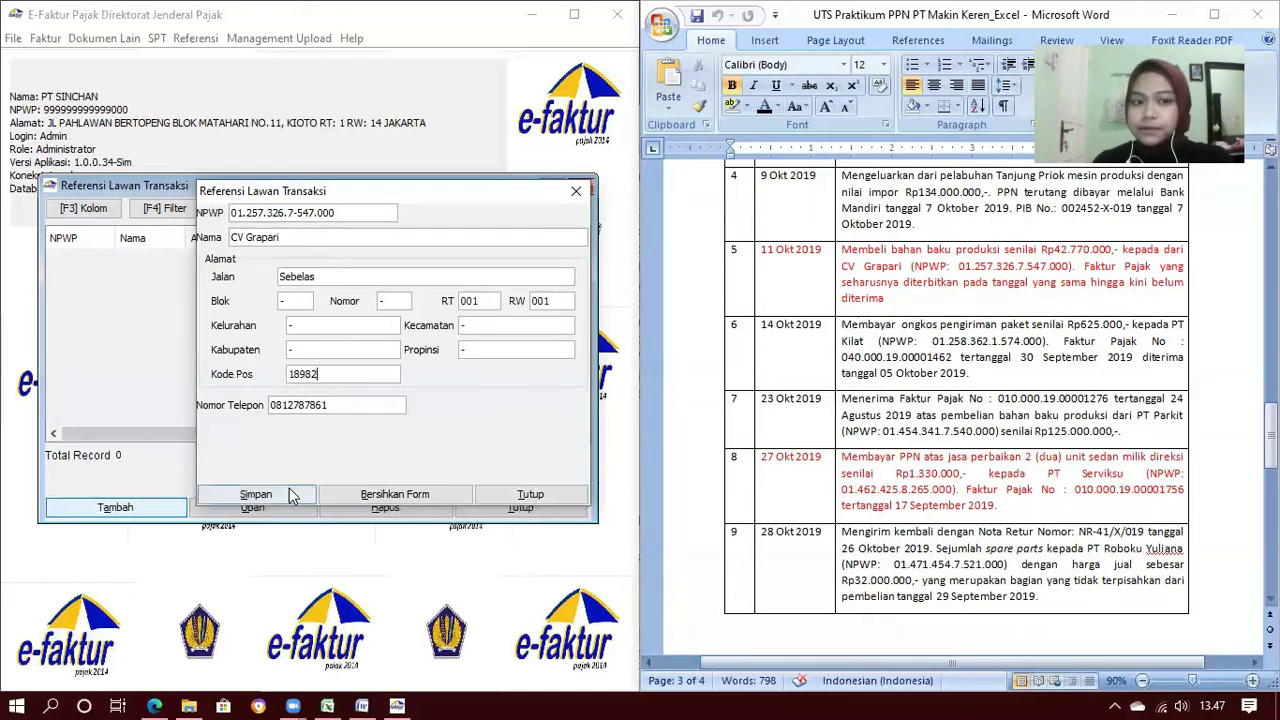
left_click(256, 494)
left_click(252, 236)
type("PT Kilat")
left_click(314, 276)
type("Duabelas")
left_click(296, 297)
type("-")
left_click(395, 300)
type("-")
left_click(492, 297)
type("004")
left_click(552, 300)
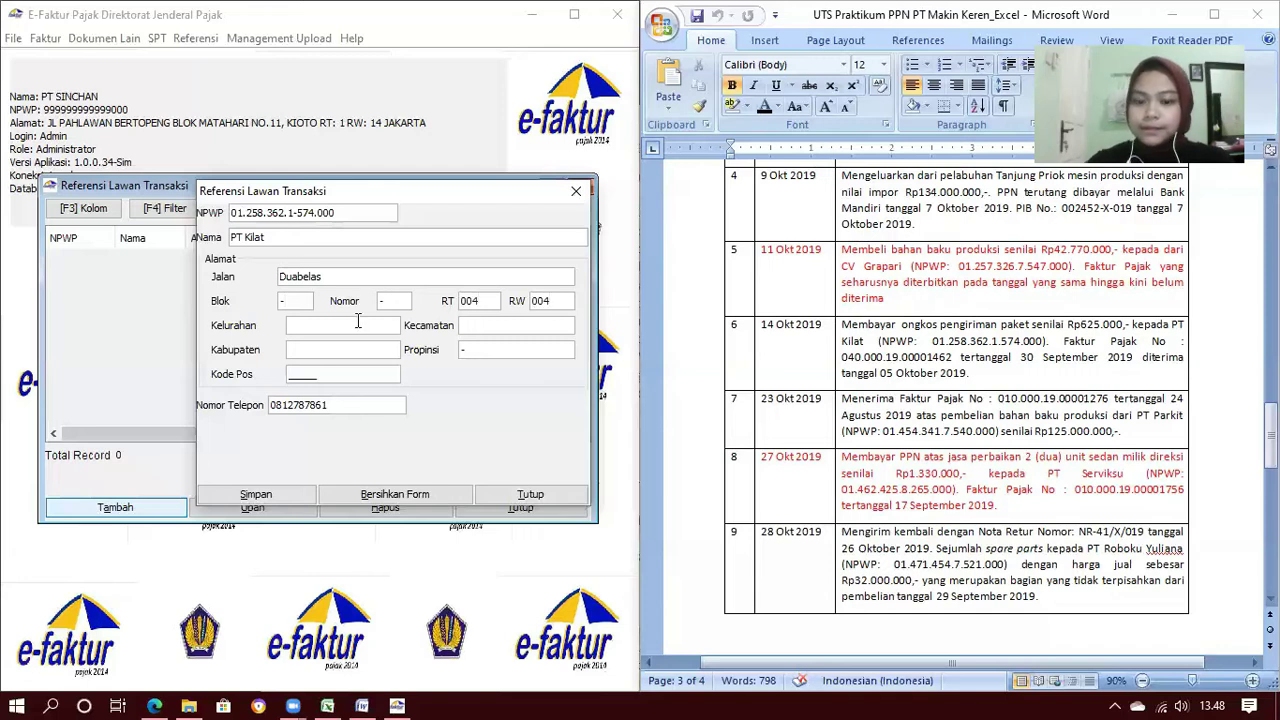
type("-")
left_click(302, 373)
type("12345")
left_click(256, 494)
left_click(375, 374)
left_click(236, 215)
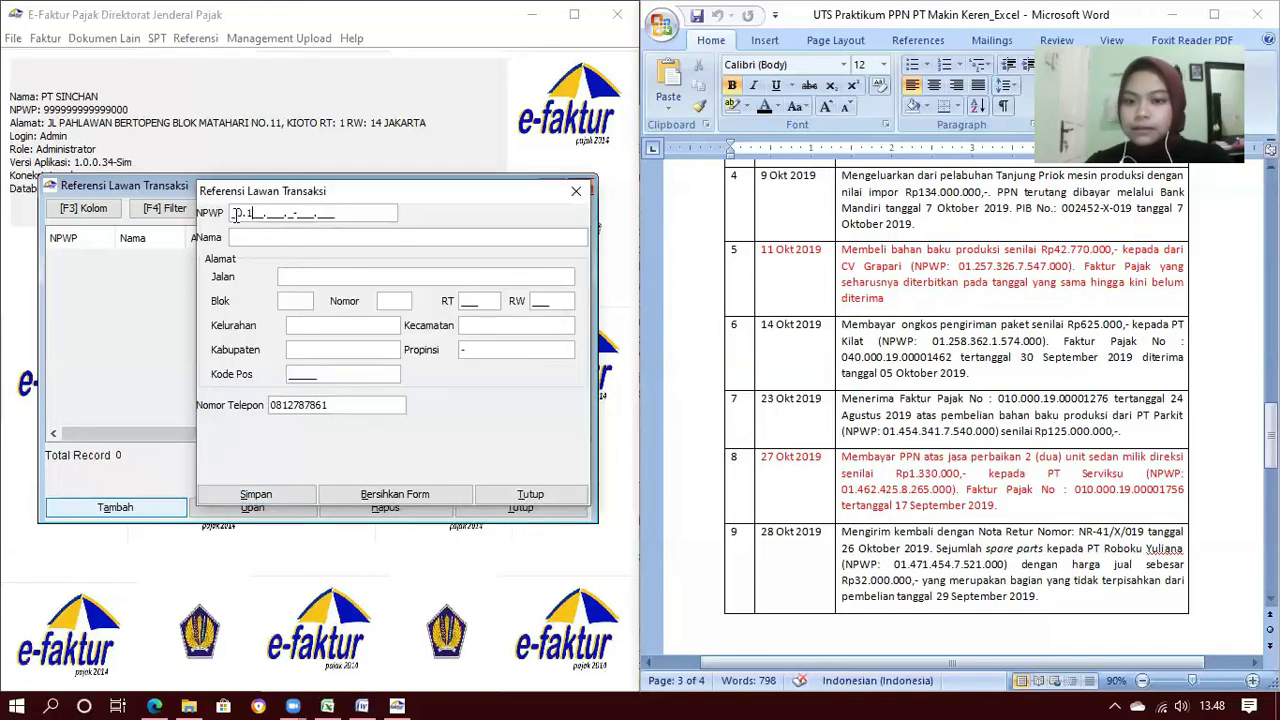
left_click_drag(344, 216, 181, 219)
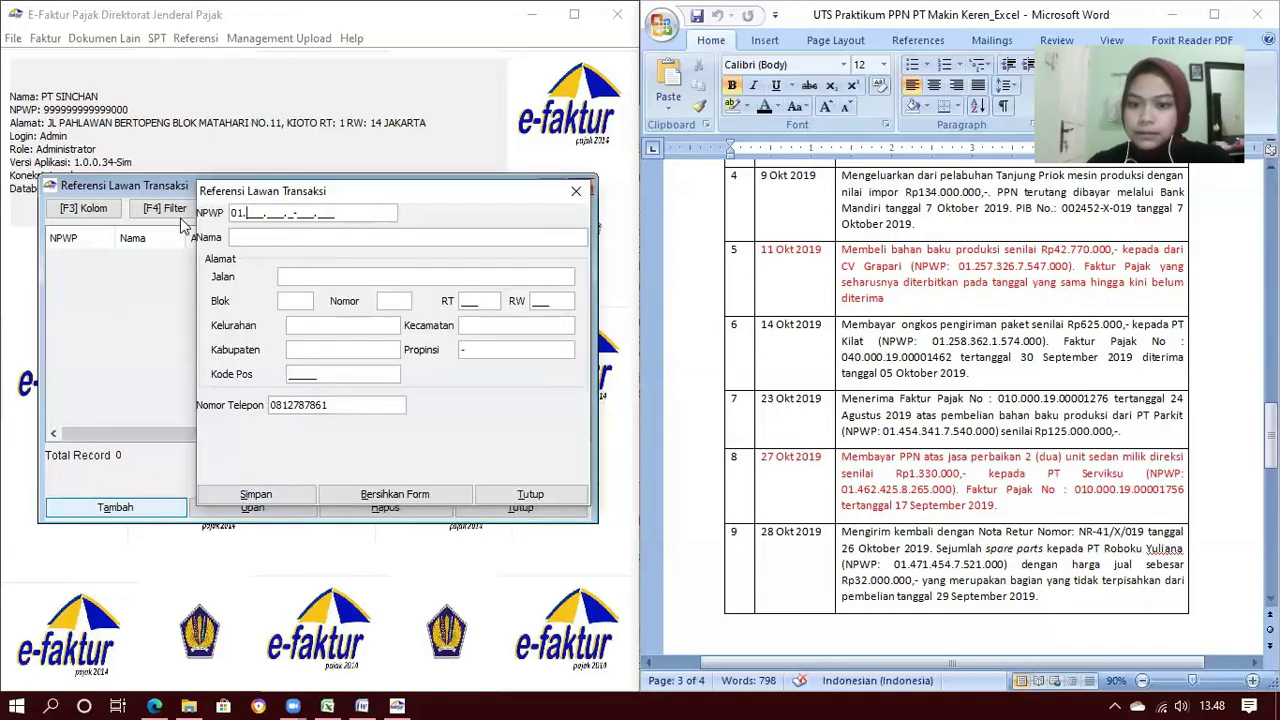
left_click(264, 240)
type("PT Parkit")
left_click(311, 276)
type("Tigabelas")
key("Tab")
type("-")
key("Tab")
type("-")
key("Tab")
type("008008")
left_click(255, 494)
left_click(232, 212)
left_click(258, 237)
type("PT Serviksu")
key("Tab")
type("Empatbelas")
Complete PT Serviksu's address with '-' for Blok and Nomor, RT 007, RW 007, and save
key("Tab")
type("-")
key("Tab")
type("-")
key("Tab")
type("007")
left_click(544, 302)
type("007")
left_click(386, 320)
left_click(487, 325)
left_click(360, 350)
left_click(308, 375)
left_click(256, 494)
left_click(356, 374)
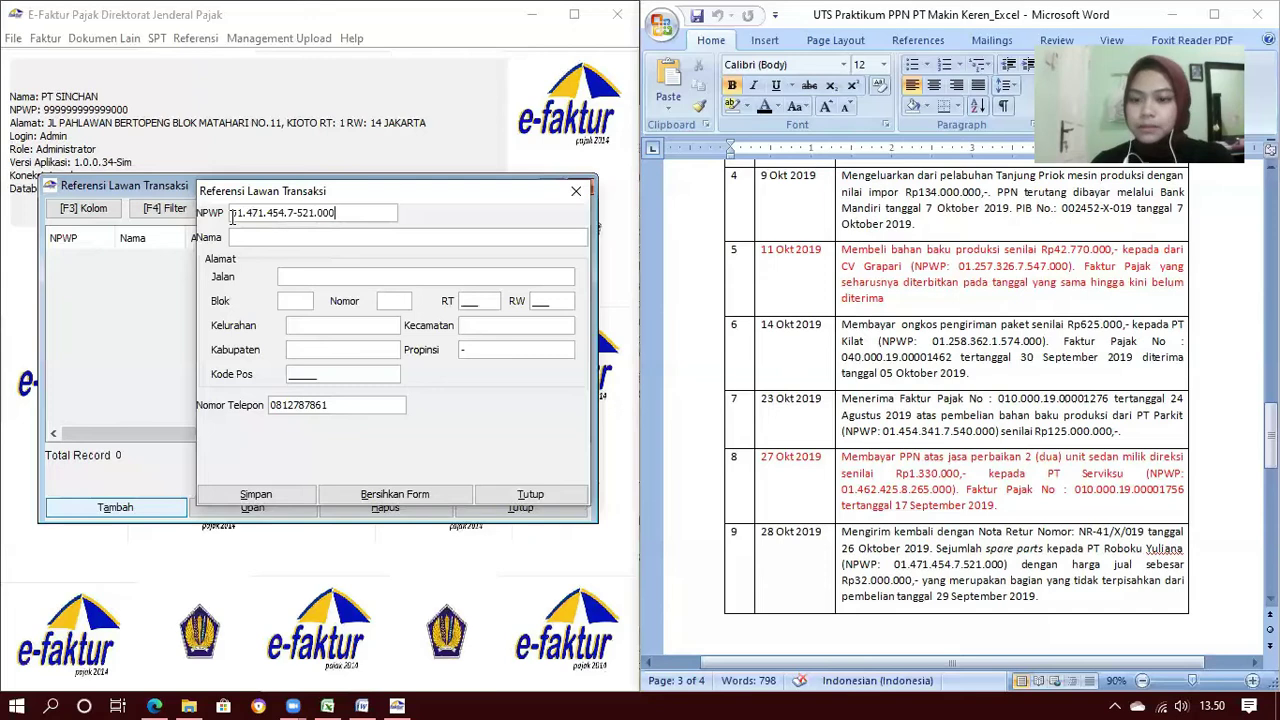
key("Tab")
left_click(290, 275)
type("Limabelas")
left_click(300, 300)
type("-")
left_click(384, 300)
type("-")
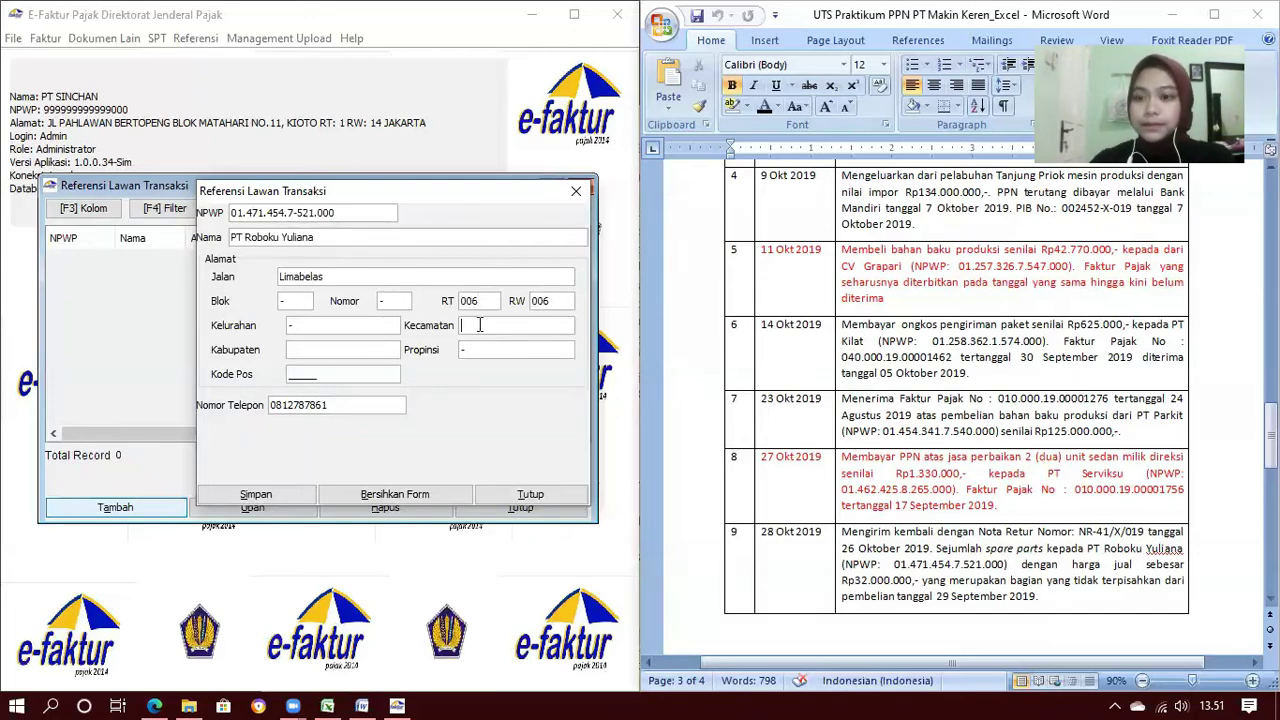
left_click(296, 375)
type("75718")
left_click(286, 497)
Decline further entries, review the counterparty list, and close it
scroll(956, 408, "down", 1)
left_click(430, 374)
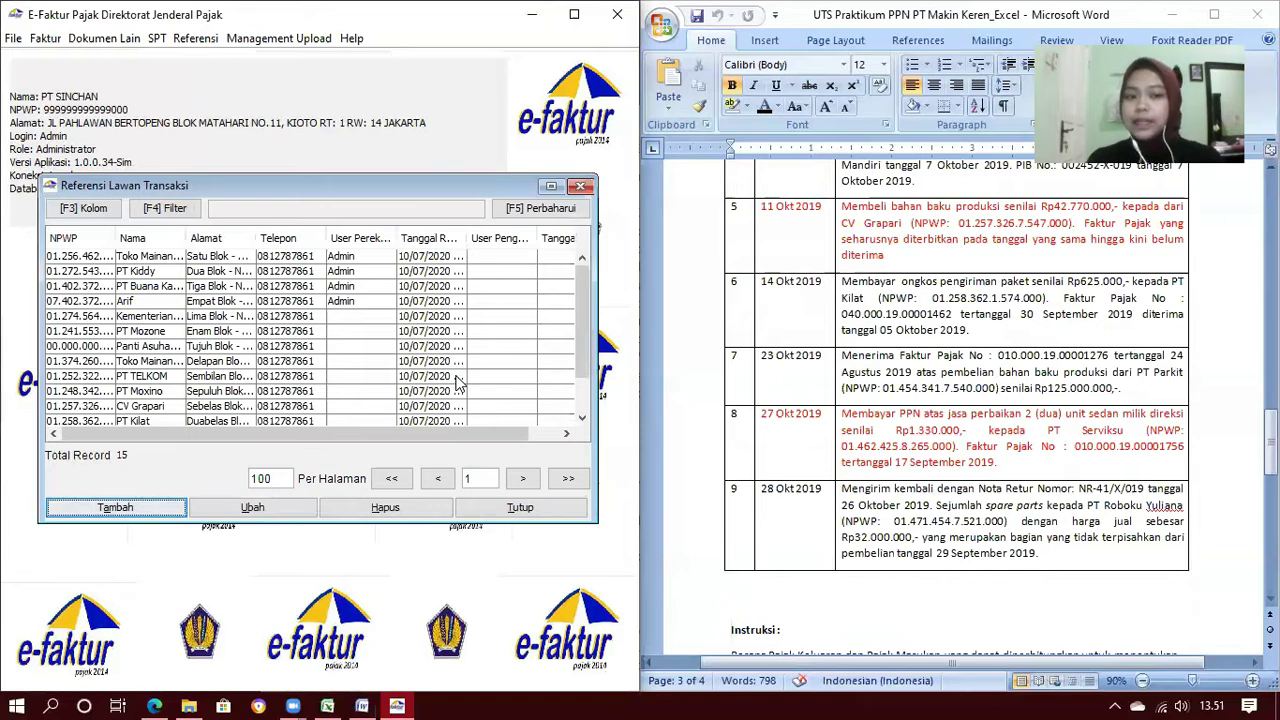
scroll(457, 381, "down", 1)
scroll(457, 381, "up", 1)
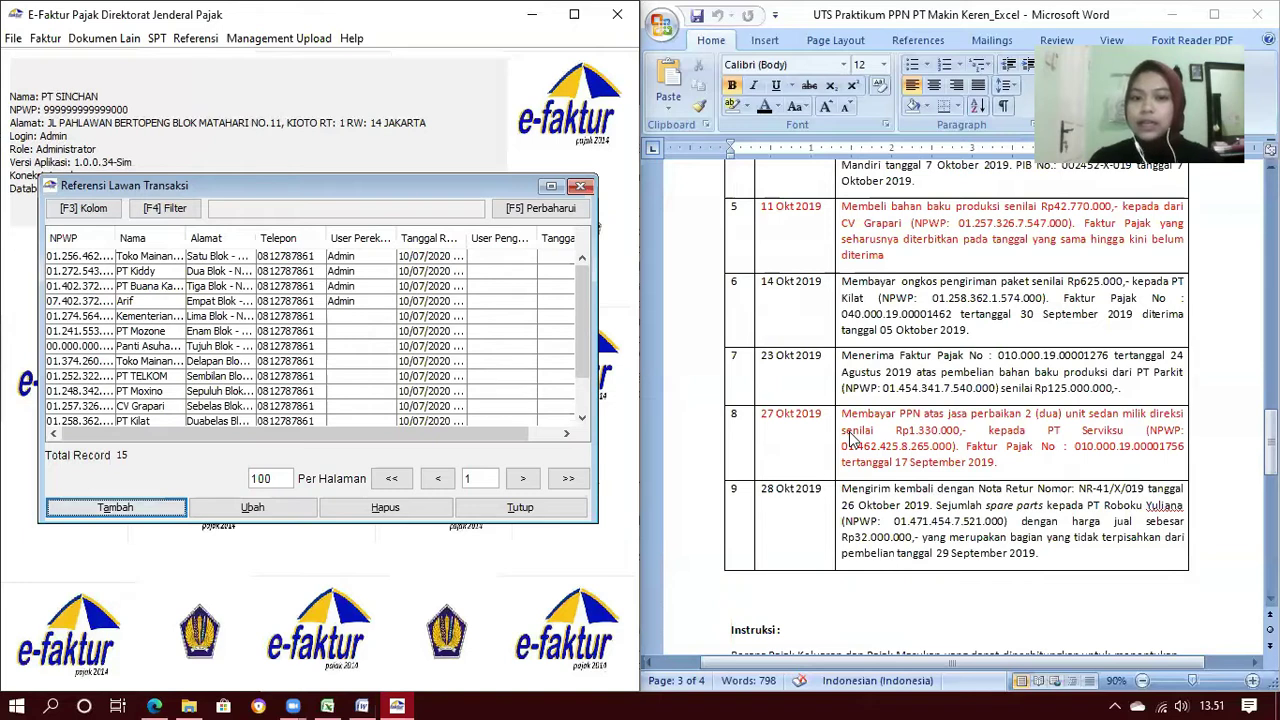
scroll(850, 437, "up", 1)
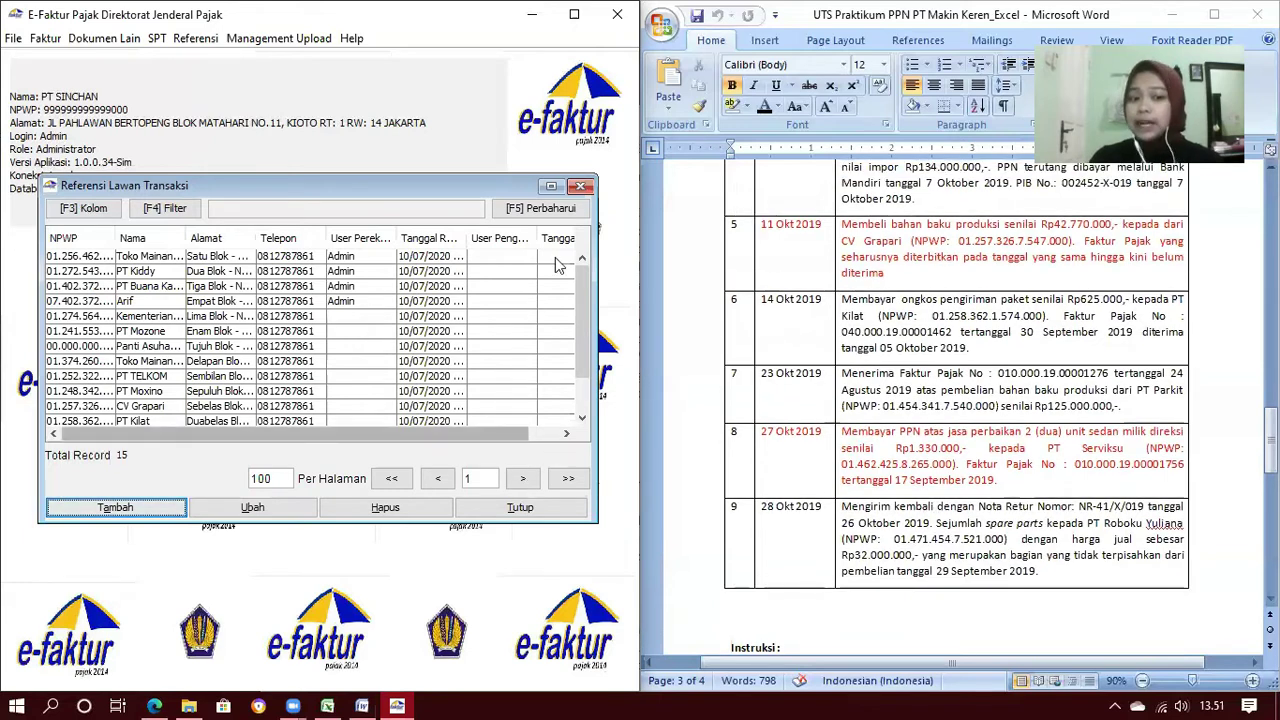
left_click(540, 510)
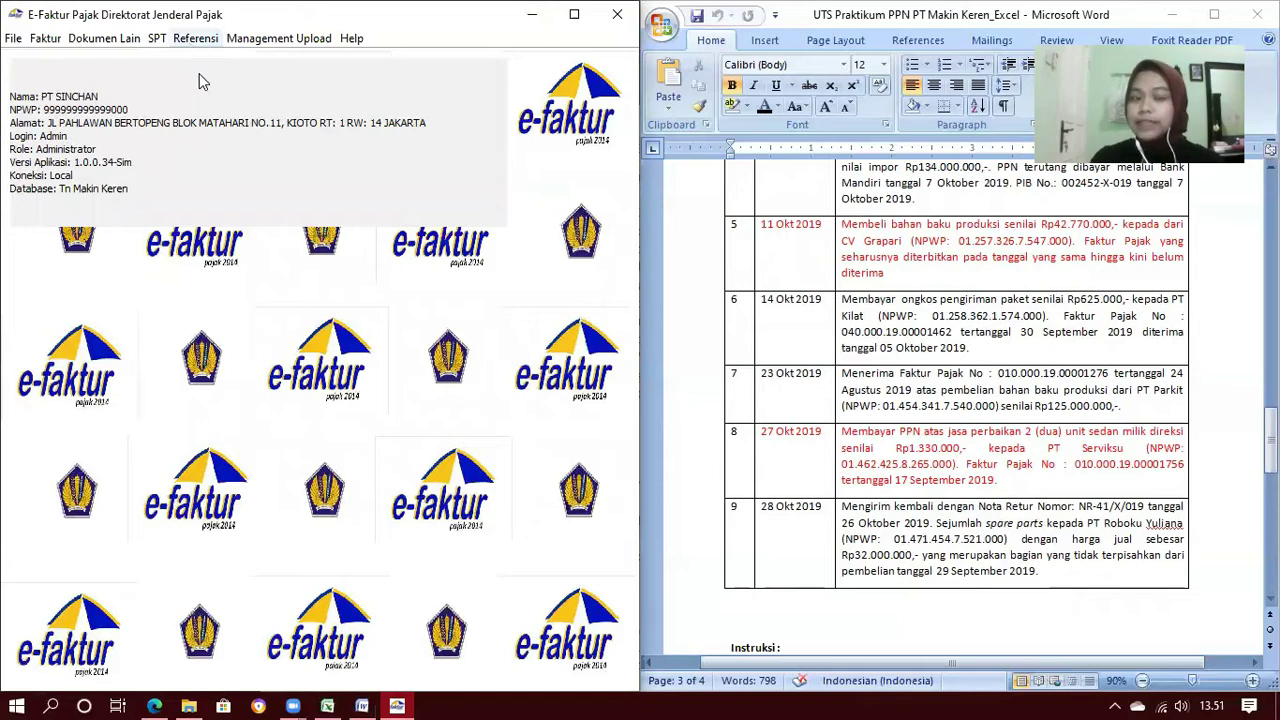
Open the Administrasi Barang / Jasa reference list and refresh it
left_click(195, 38)
mouse_move(215, 81)
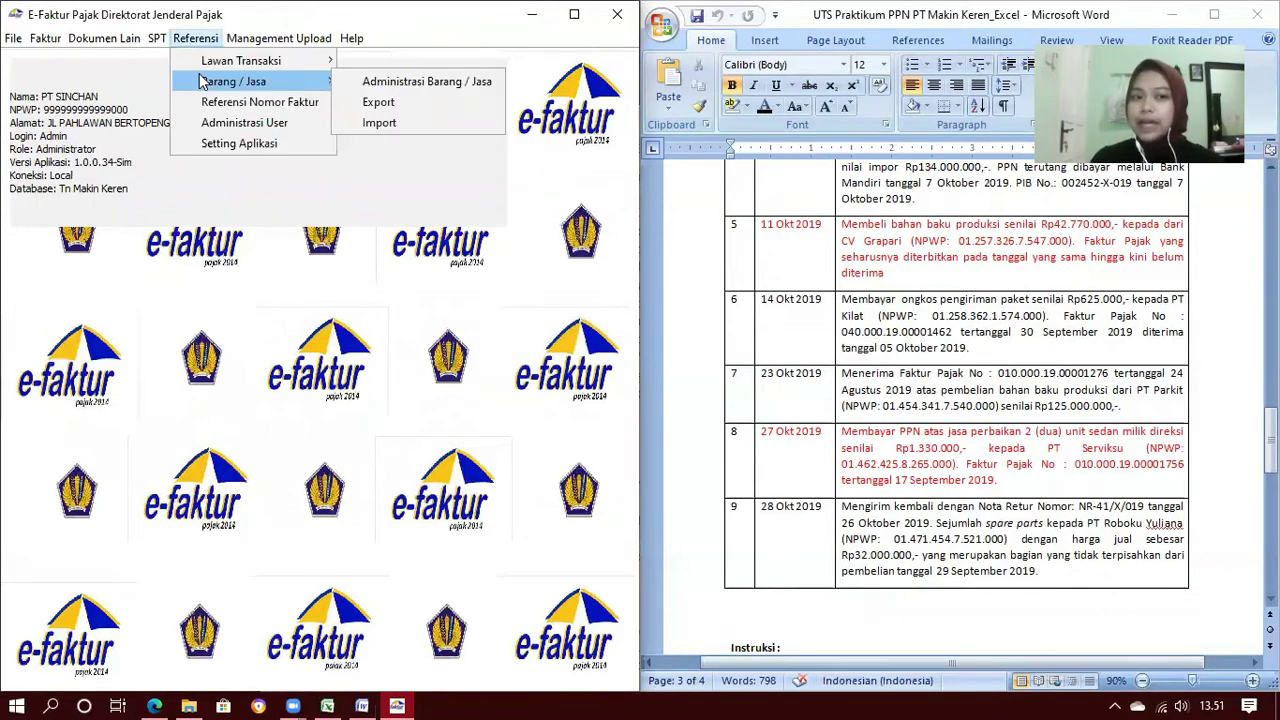
left_click(365, 82)
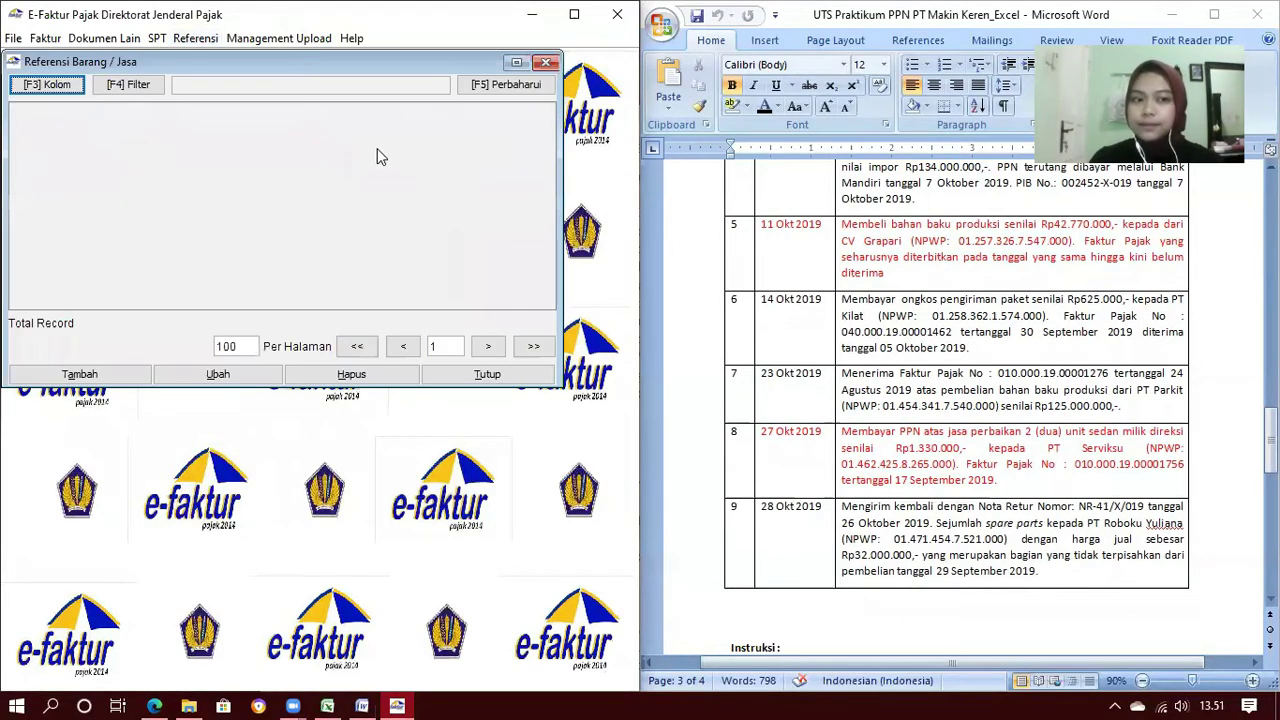
left_click(514, 178)
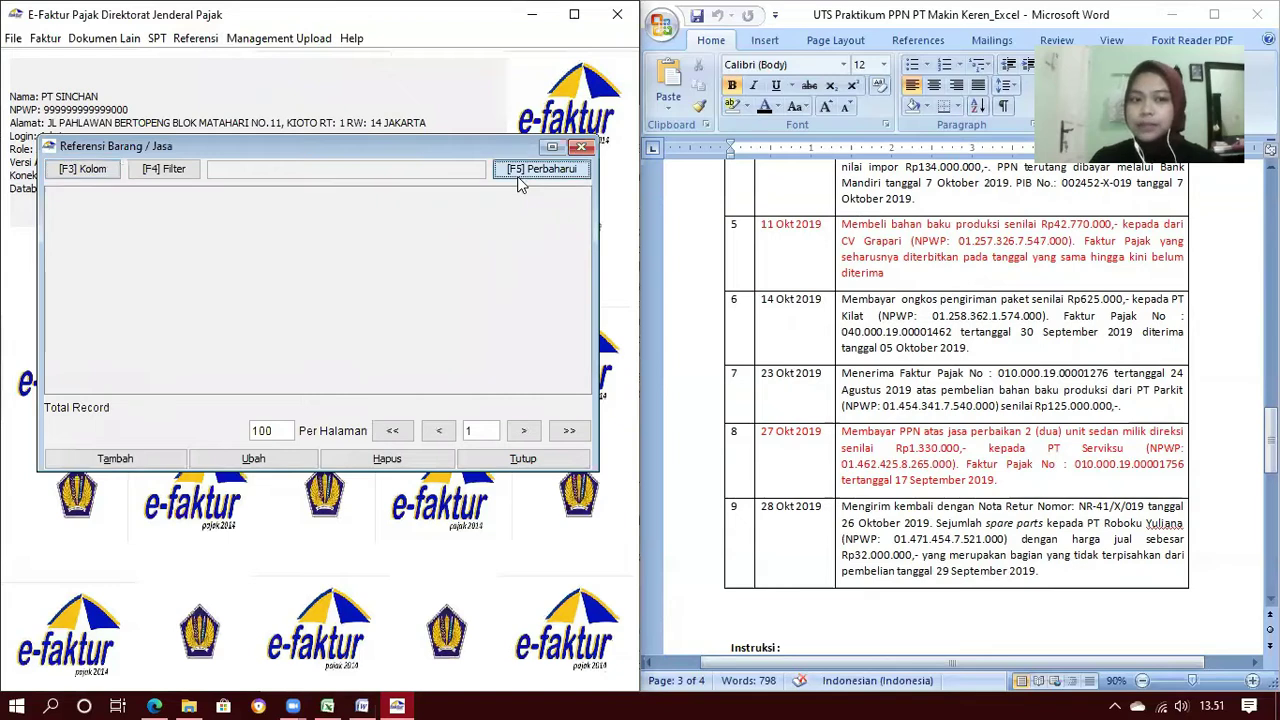
Start a blank new goods item form, move it aside, and focus the item code field
left_click(163, 466)
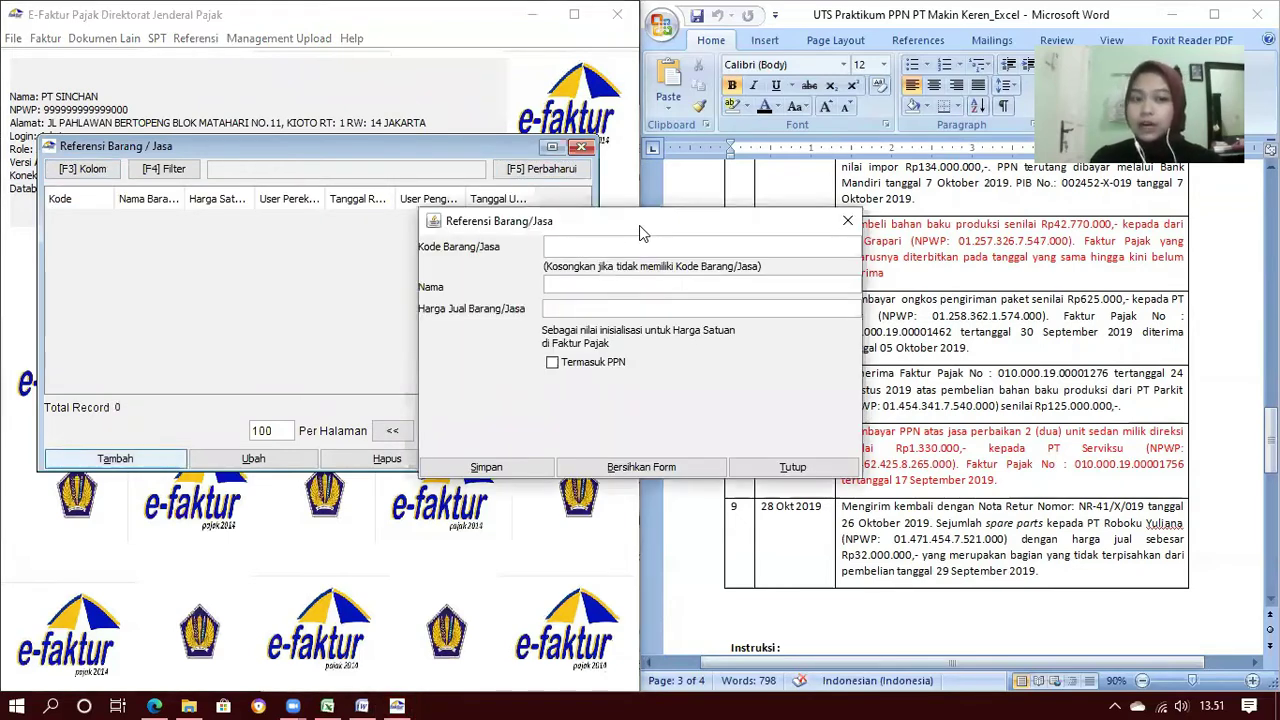
left_click_drag(639, 225, 373, 216)
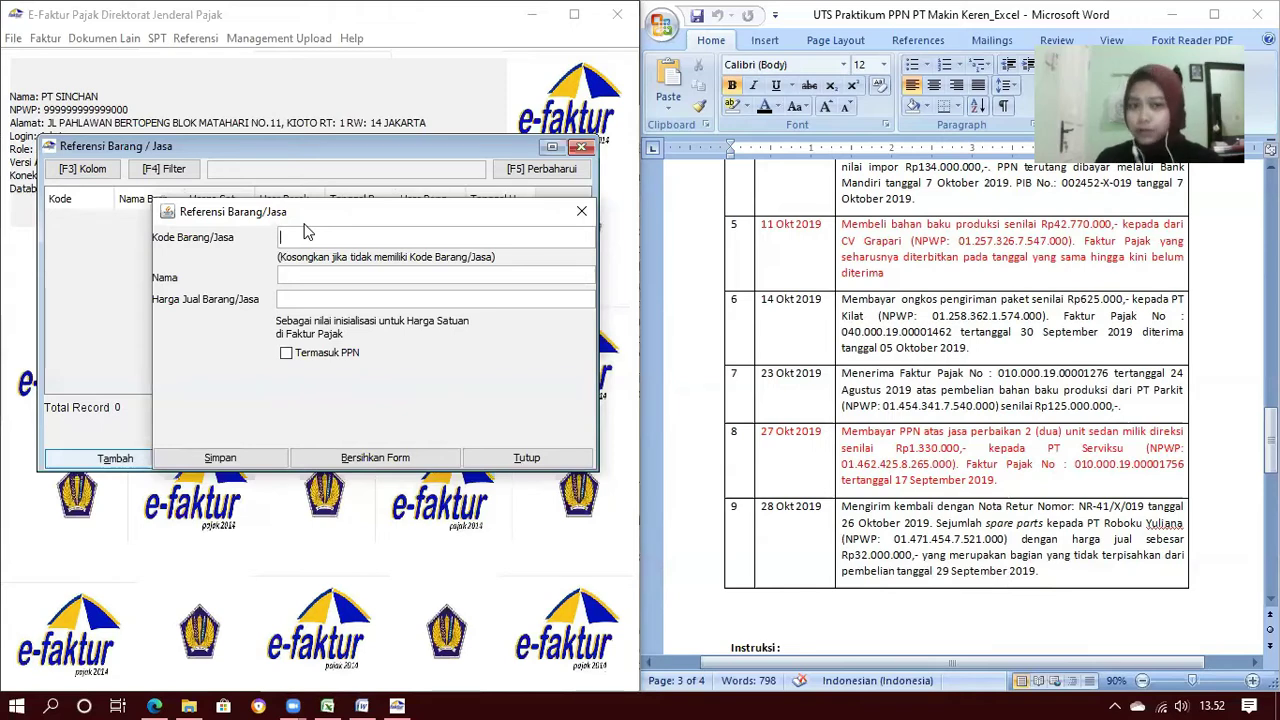
scroll(1043, 444, "up", 15)
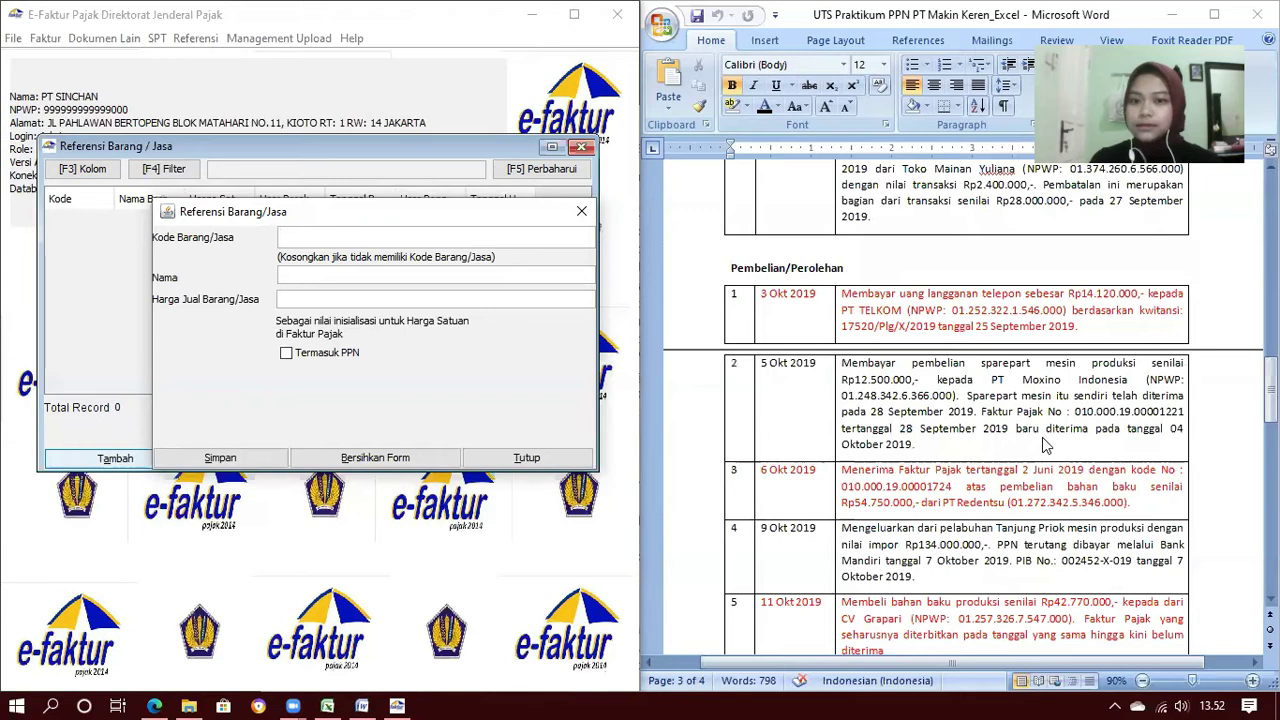
scroll(1043, 444, "up", 4)
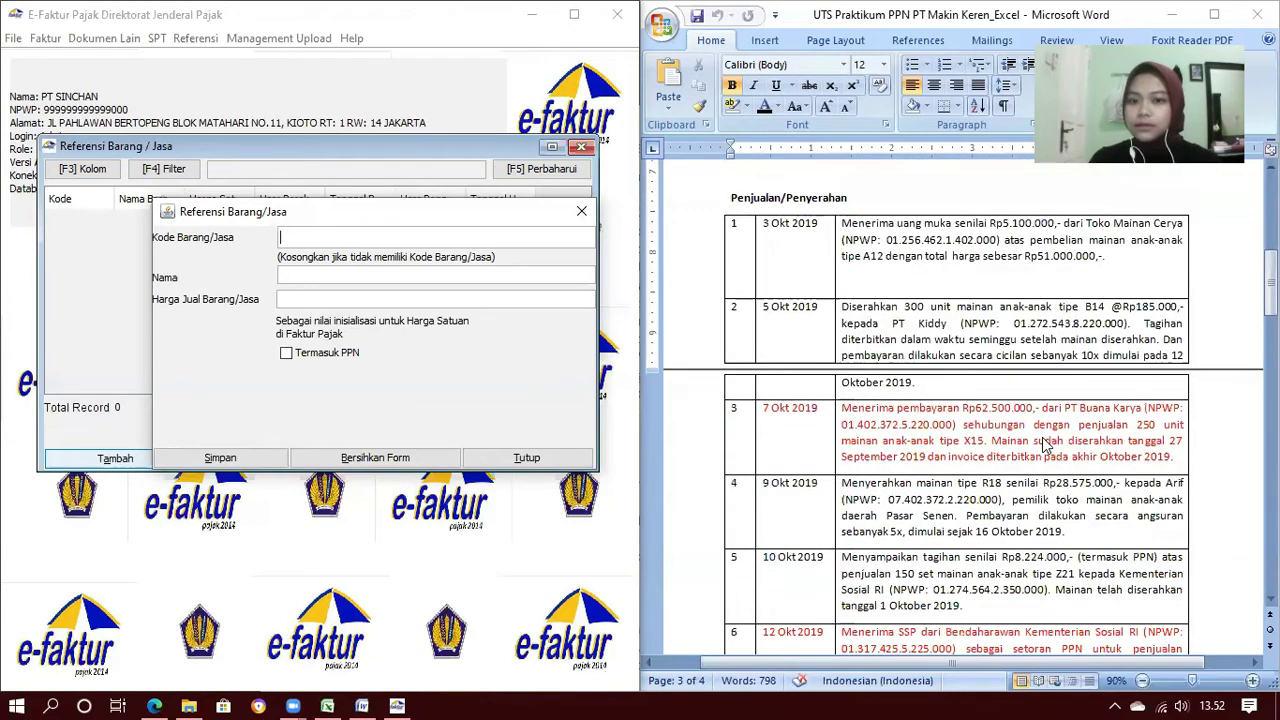
scroll(1043, 444, "down", 1)
left_click(307, 237)
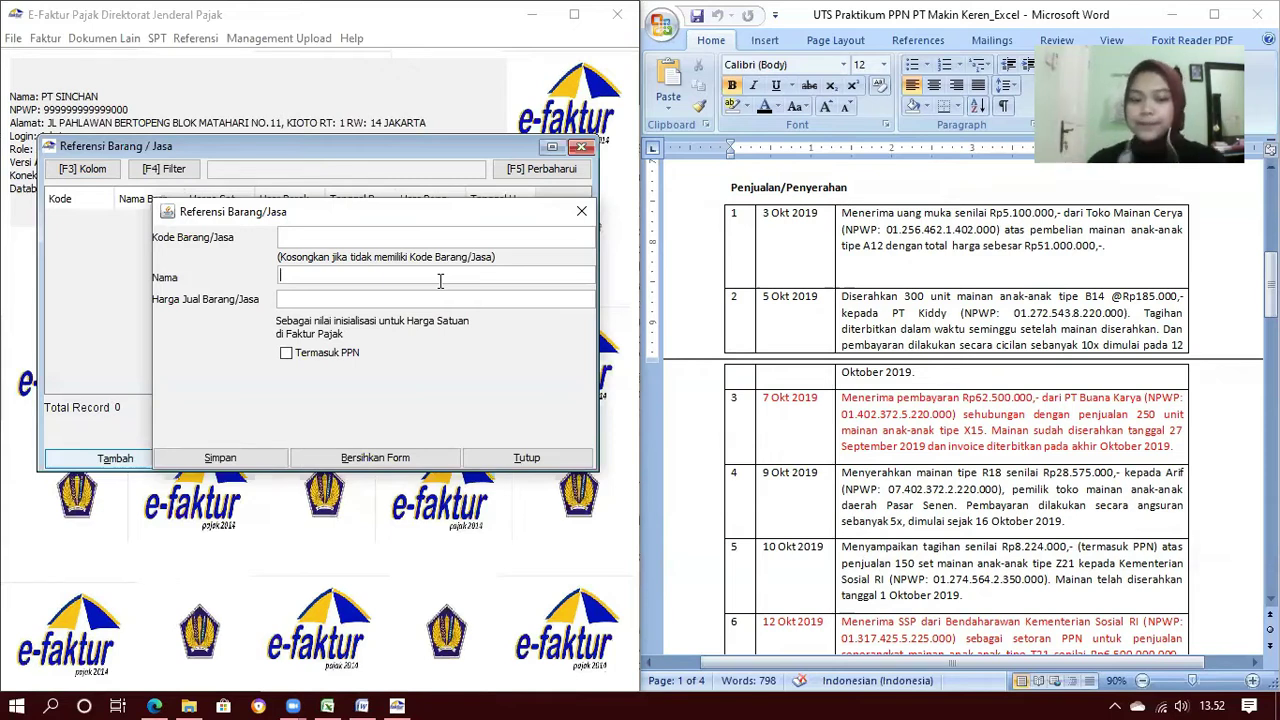
Save goods items Mainan Anak Tipe A12, Mainan Anak Tipe B14, Mainan Anak Tipe X15 and Mainan Tipe R18
type("mainan anak Tipe A12")
left_click(220, 457)
left_click(334, 366)
left_click_drag(356, 222, 945, 395)
type("Mainan Anak ")
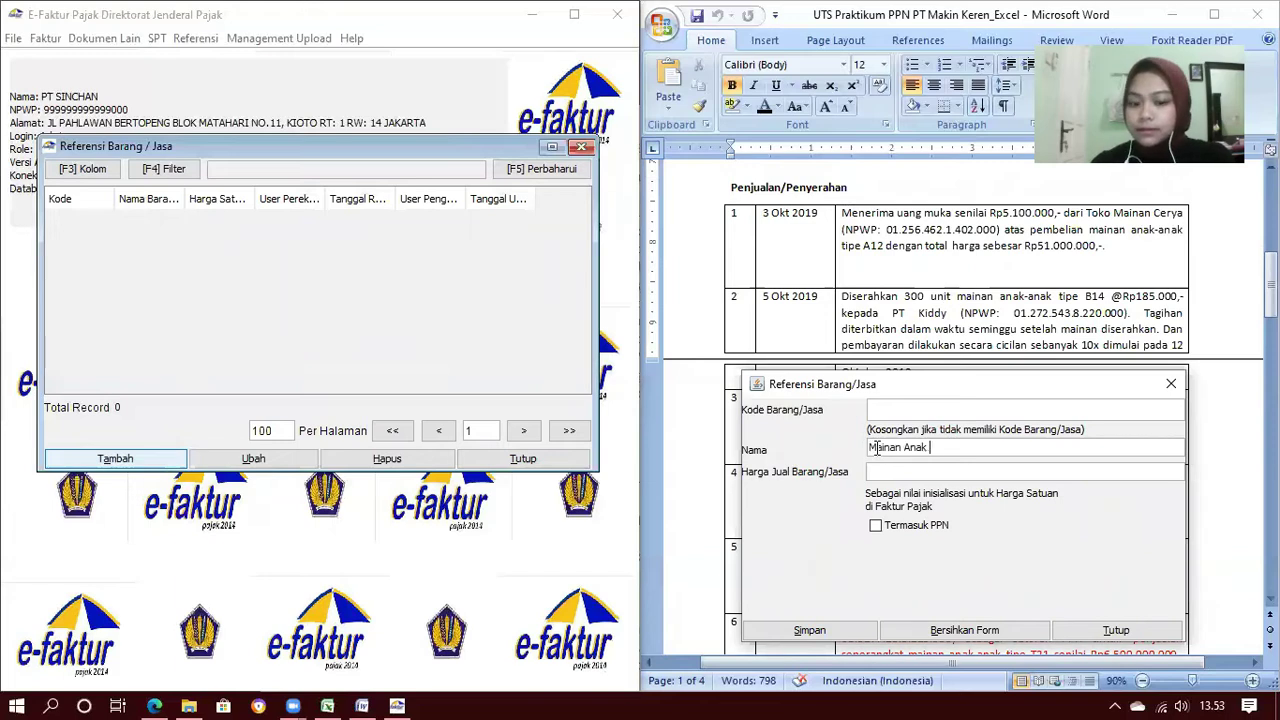
type("Tipe B14")
left_click(809, 630)
left_click(920, 543)
scroll(1053, 365, "down", 5)
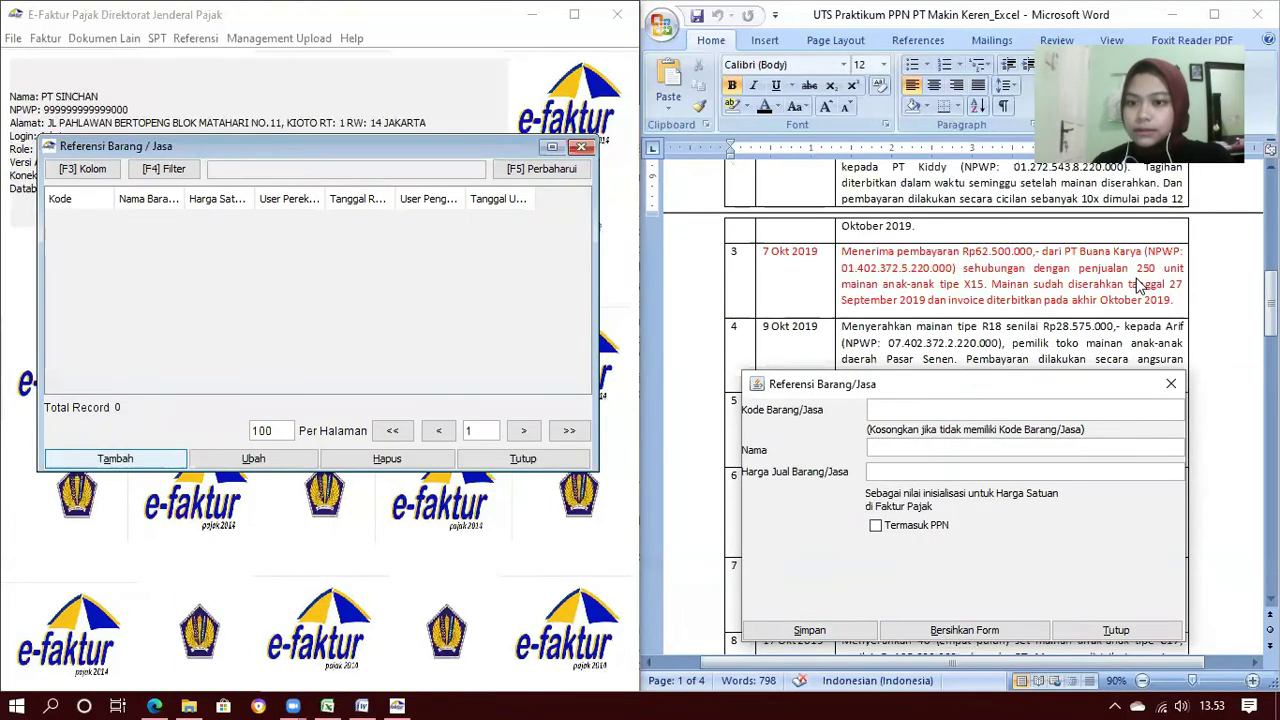
type("Mainan Anak Tipe X15")
left_click(836, 629)
left_click(920, 543)
type("Mainan Tipe R18")
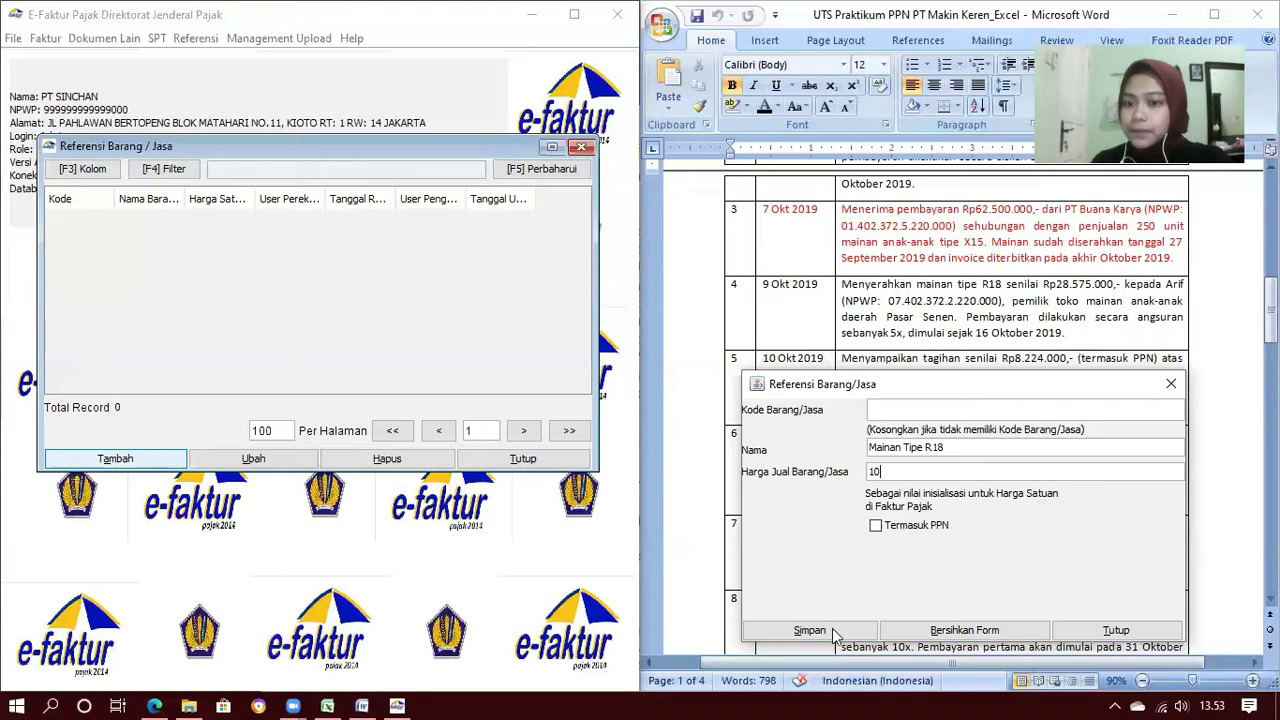
left_click(809, 630)
left_click(920, 543)
scroll(1085, 310, "down", 2)
scroll(1085, 310, "down", 2)
Save goods items Mainan Anak Tipe Z21, T21, C17 and R08
left_click(880, 447)
type("Mainan Anak Tipe Z21")
left_click(826, 632)
left_click(924, 540)
left_click(898, 448)
type("Mainan Anak Tipe T21")
left_click(820, 631)
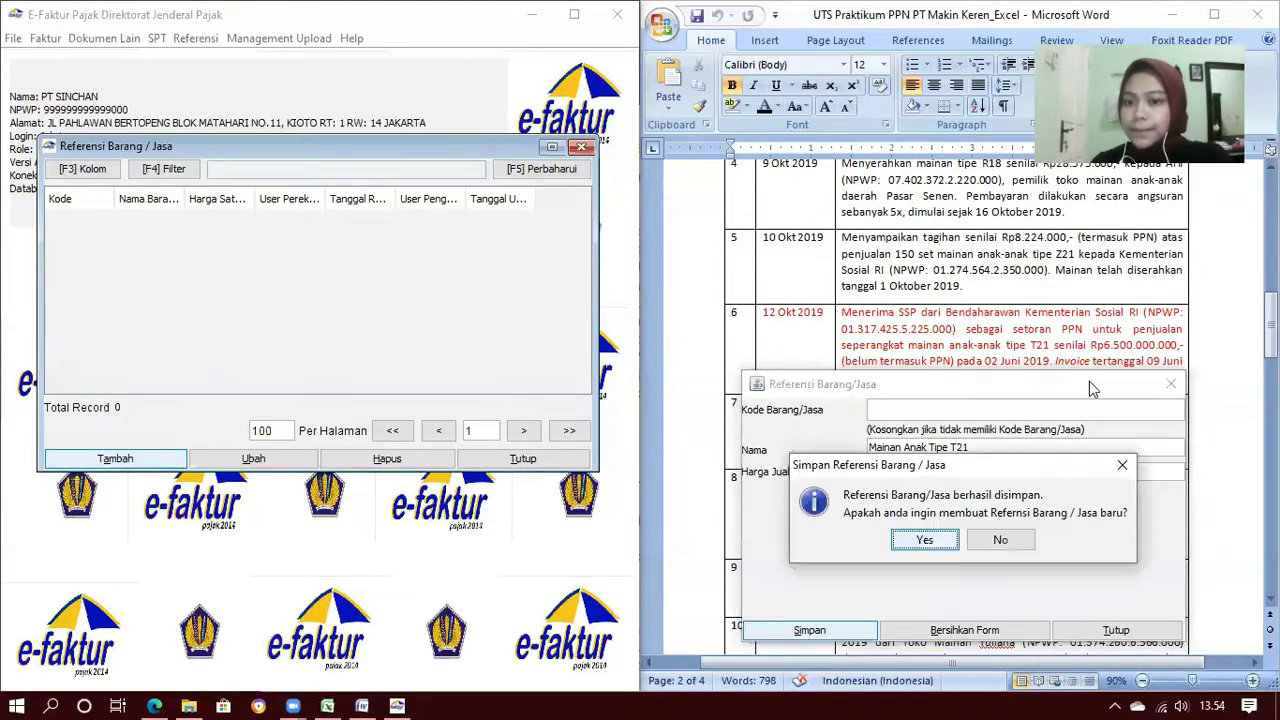
left_click(922, 541)
scroll(1090, 330, "down", 4)
left_click(900, 449)
type("Mainan Anak Tipe C17")
left_click(820, 631)
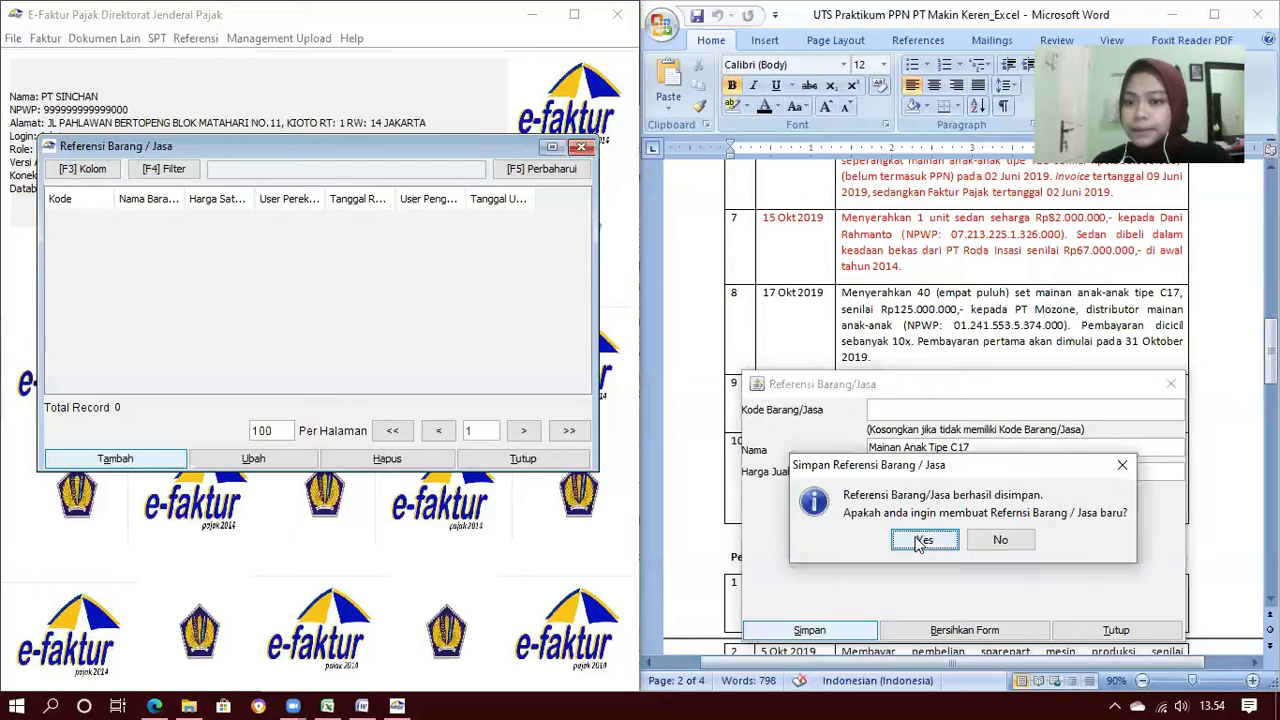
left_click(920, 540)
scroll(1050, 300, "down", 3)
left_click(931, 450)
type("Mainan Anak Tipe R08")
left_click(847, 631)
left_click(904, 542)
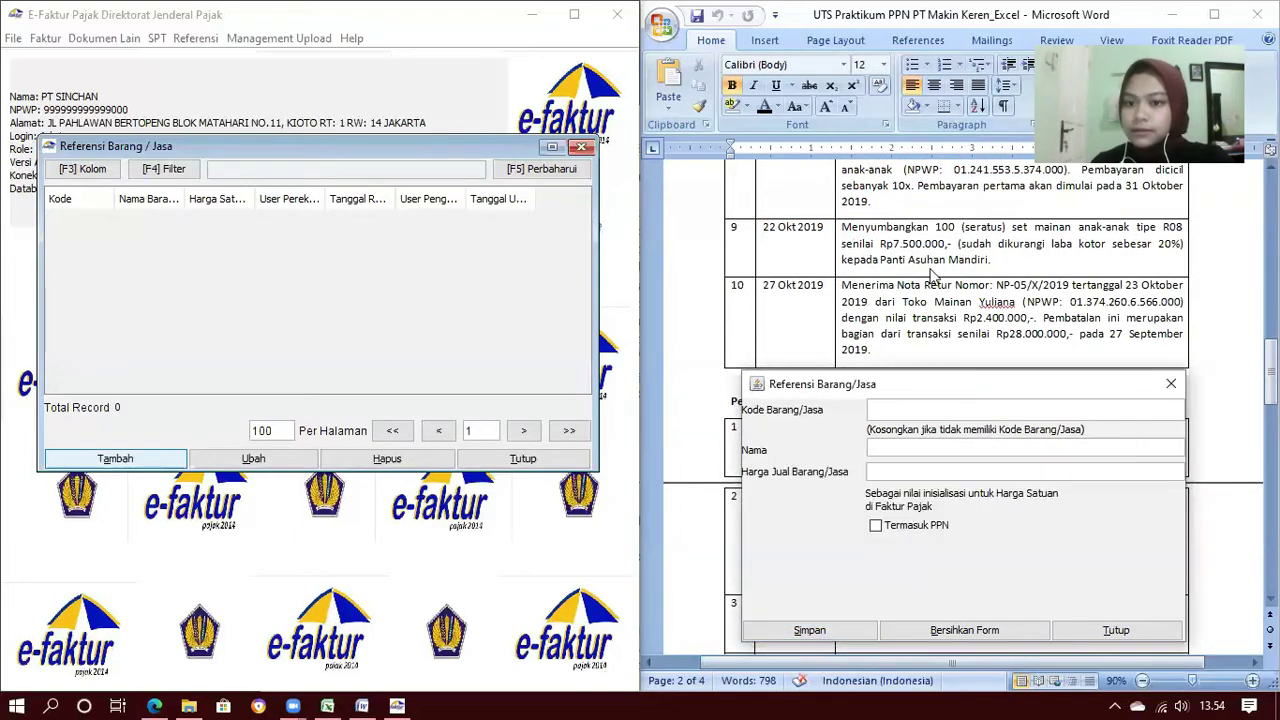
scroll(996, 300, "down", 1)
scroll(997, 307, "down", 4)
Save the item Sparepart Mesin Produksi with selling price 12500000
key("Tab")
type("S")
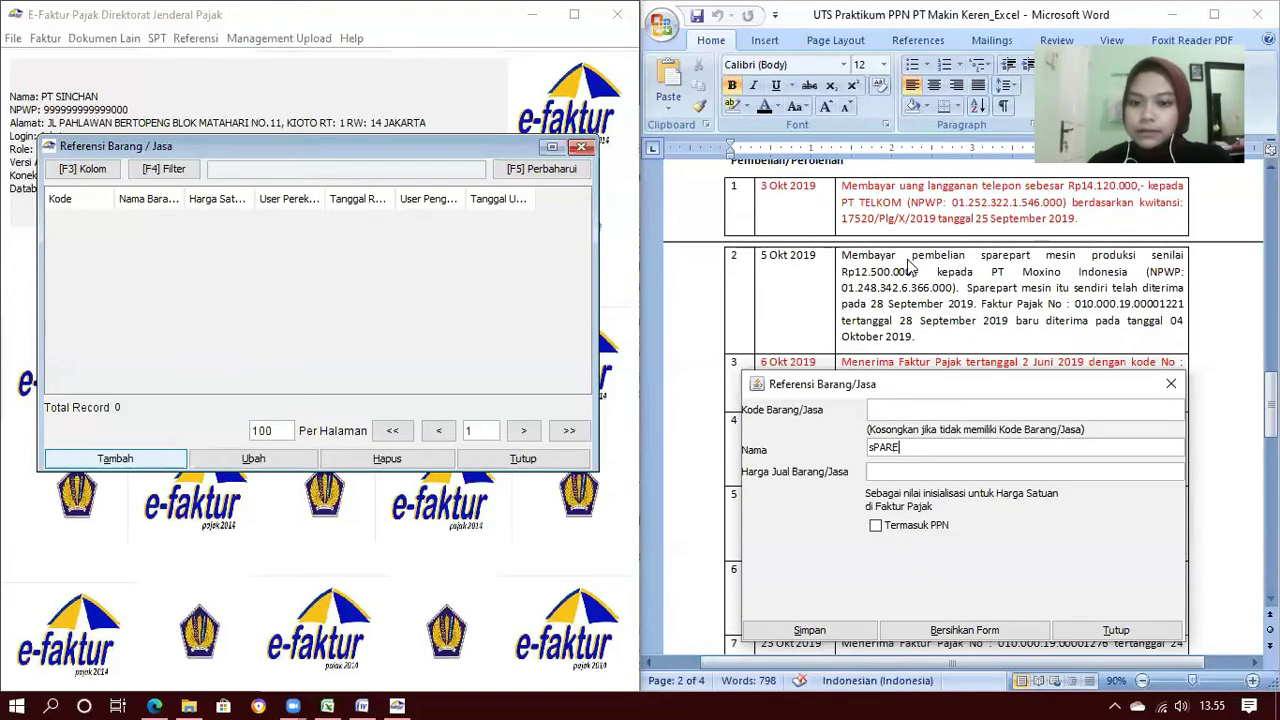
type("parepart Mesin Produksi")
left_click(900, 474)
type("12500000")
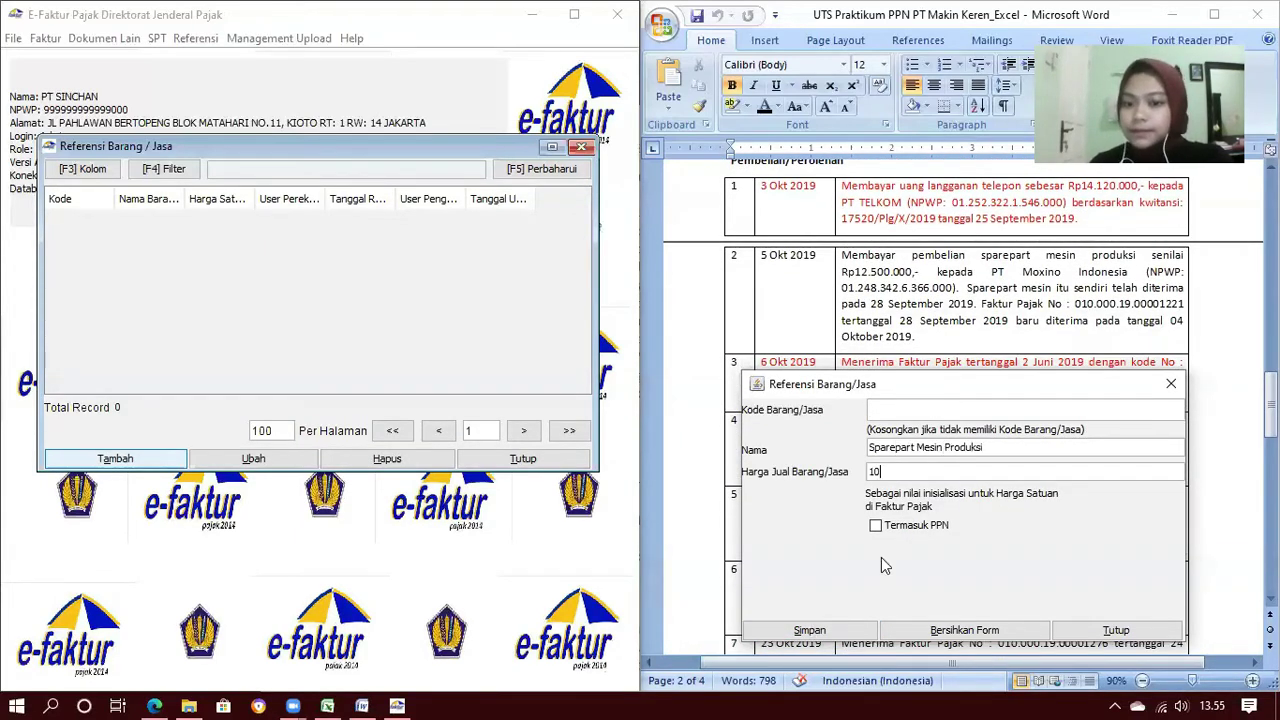
left_click(830, 631)
left_click(910, 541)
scroll(1020, 310, "down", 3)
scroll(1020, 311, "down", 1)
Save items Bahan Baku and Ongkos Kirim Paket, each priced 10
left_click(898, 448)
type("Bahan Baku")
left_click(918, 475)
type("10")
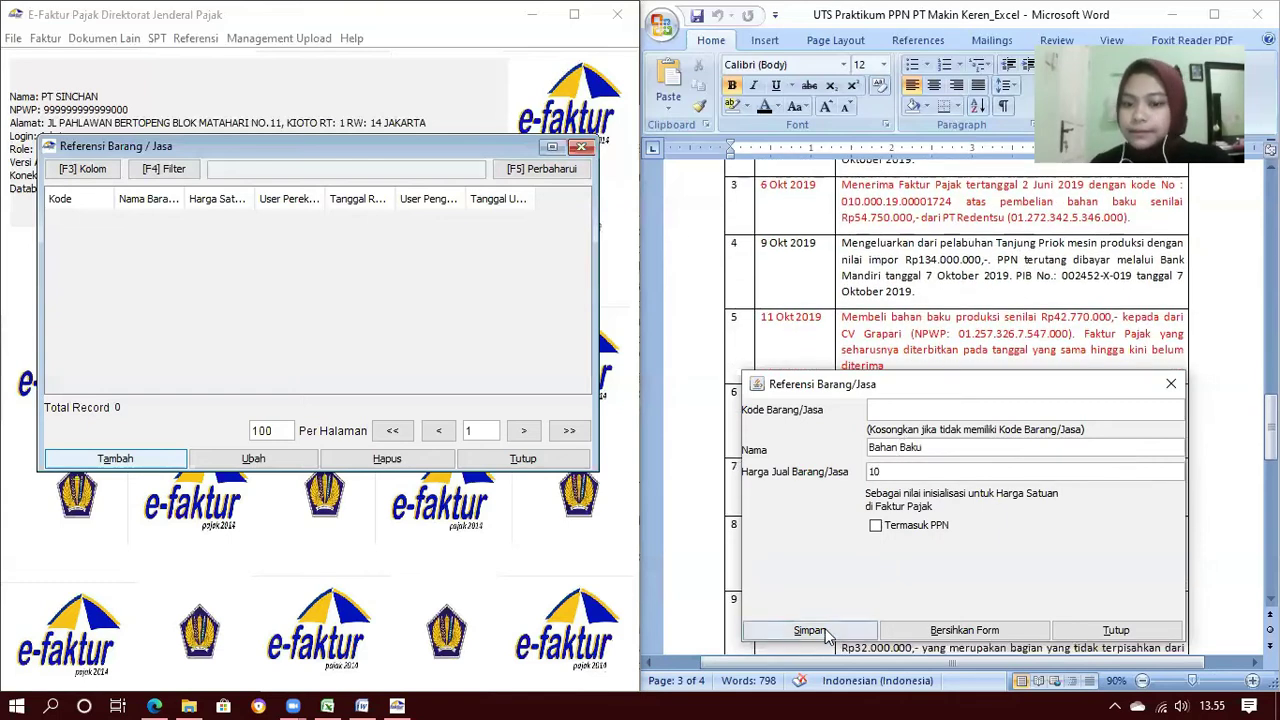
left_click(829, 632)
left_click(908, 542)
scroll(1052, 318, "down", 1)
scroll(1052, 318, "down", 3)
left_click(908, 449)
type("Ongkos Kirim Paket")
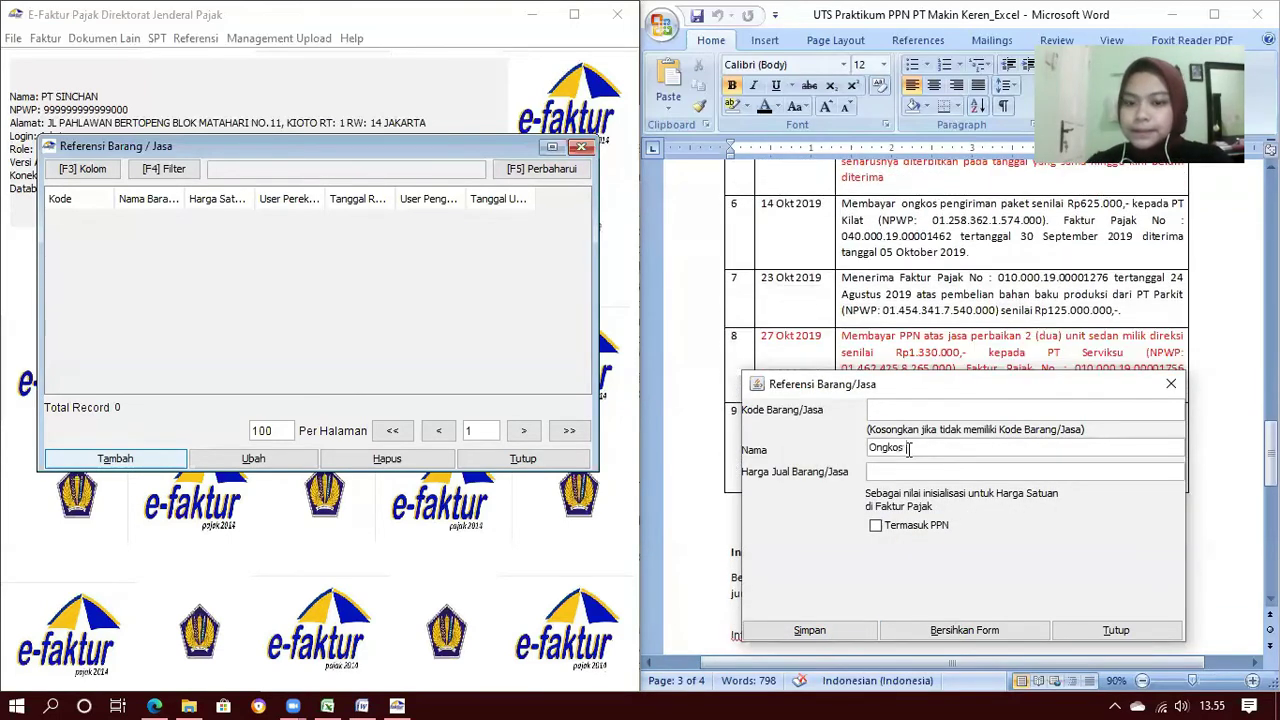
left_click(925, 471)
type("10")
left_click(845, 635)
left_click(910, 541)
scroll(1028, 280, "down", 3)
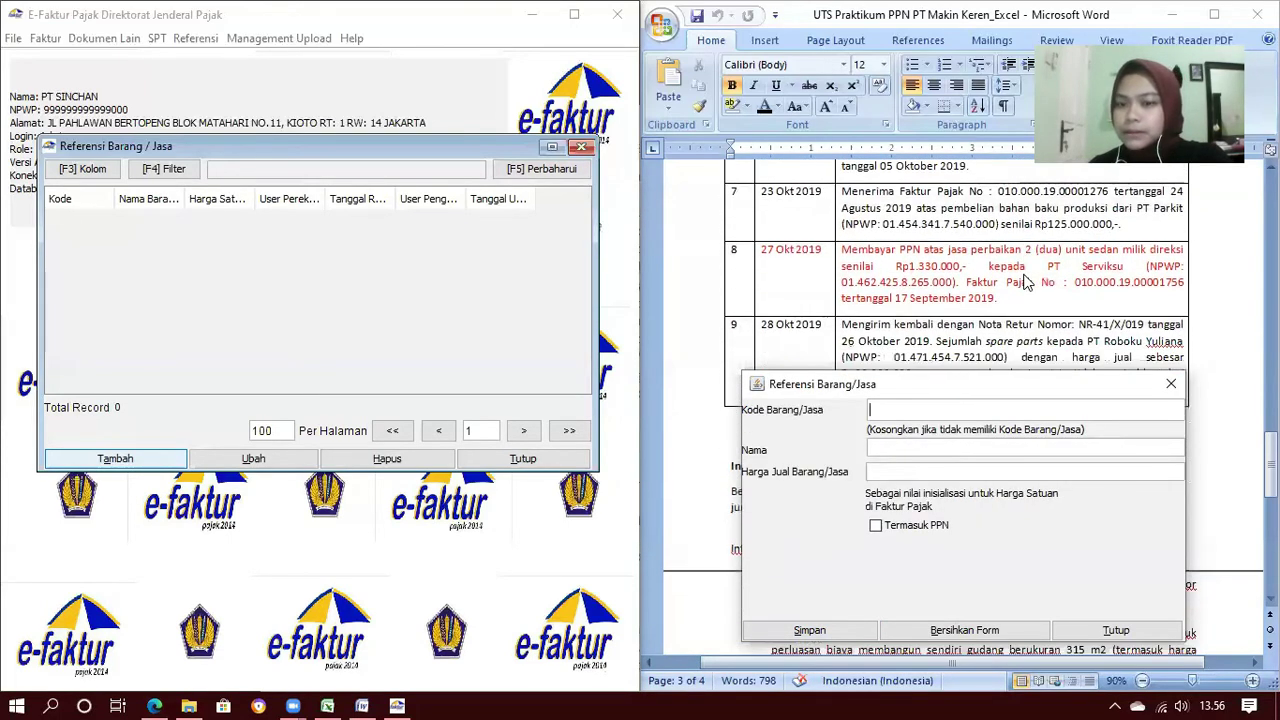
Close the item form and the goods/services list, then minimize the Word case document
left_click(1112, 629)
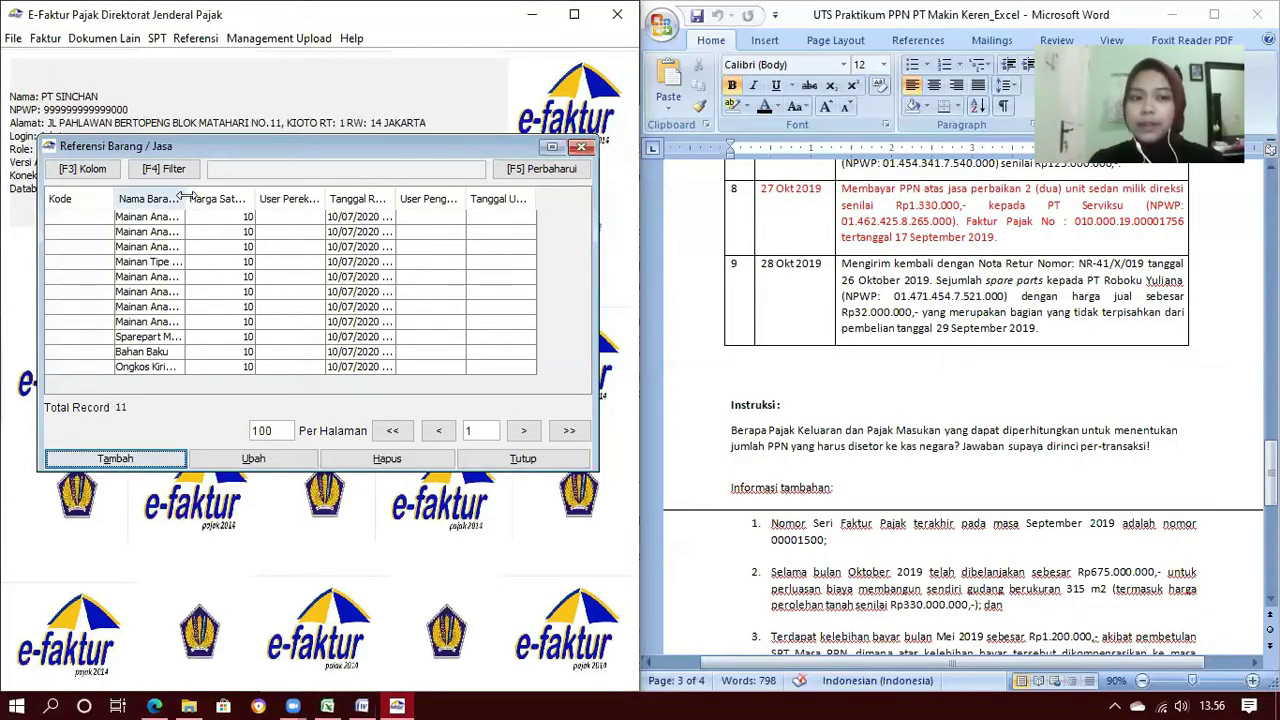
left_click_drag(185, 199, 259, 214)
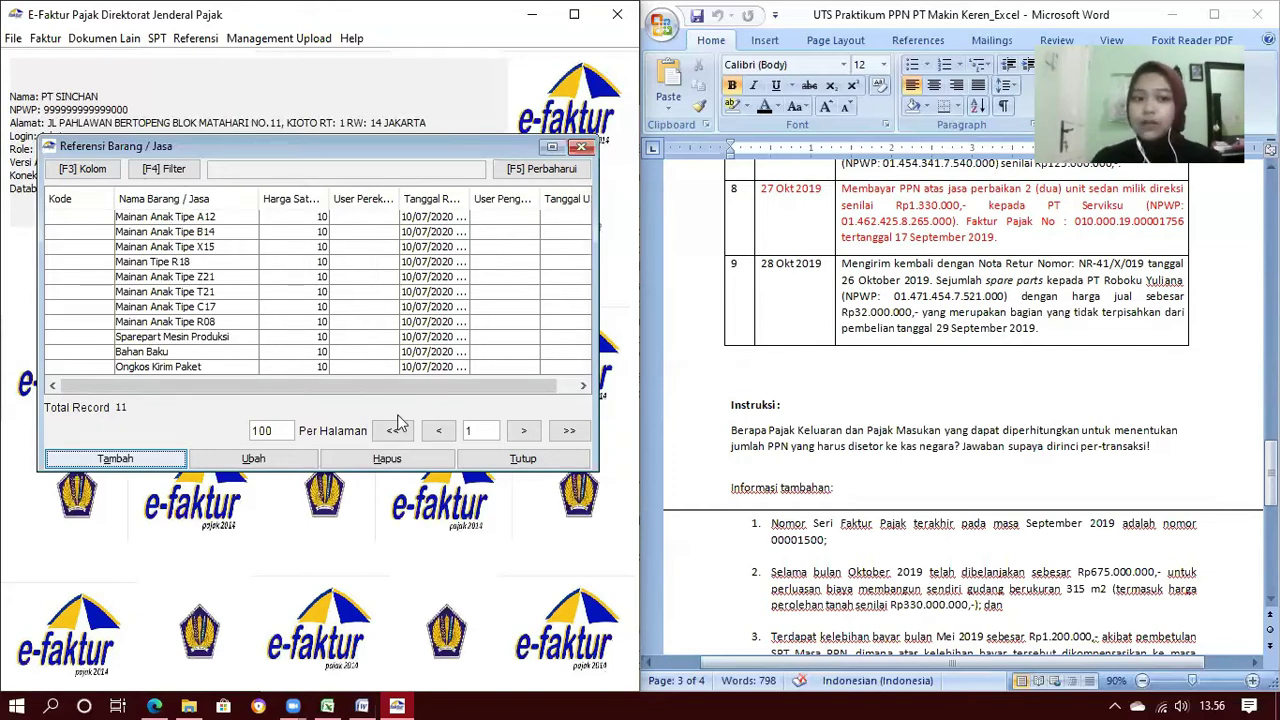
left_click(500, 459)
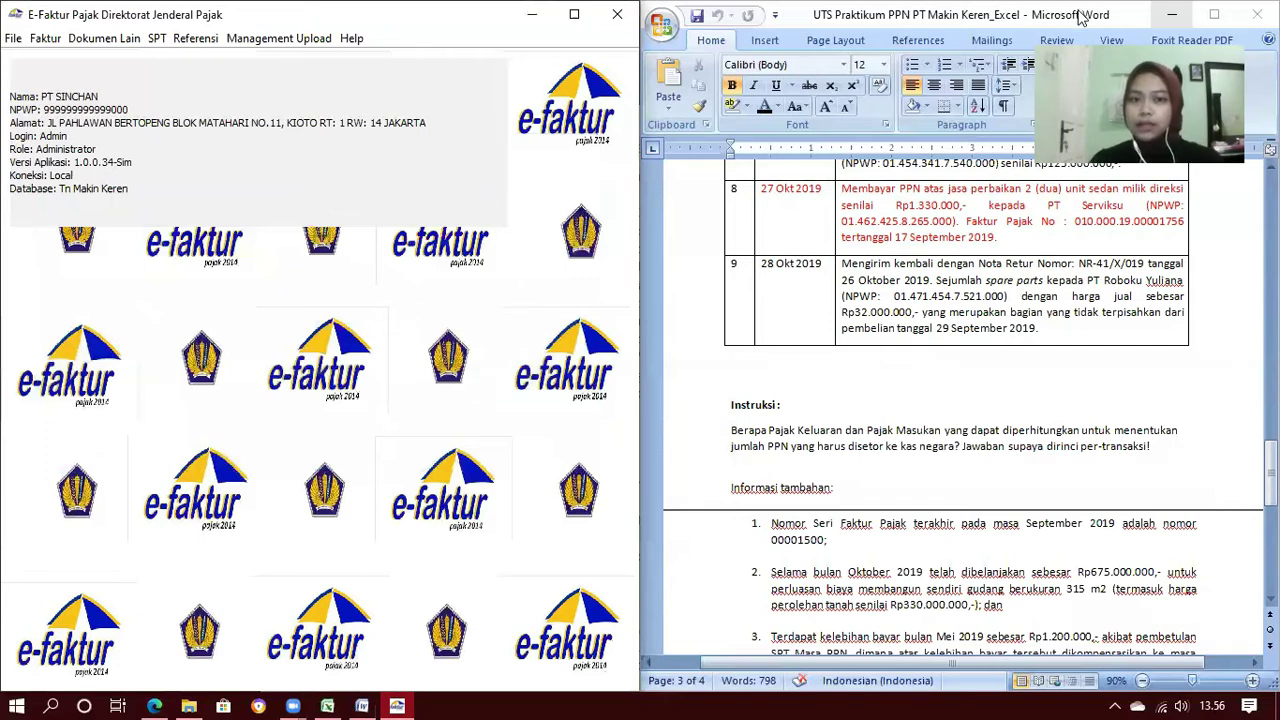
left_click(1172, 15)
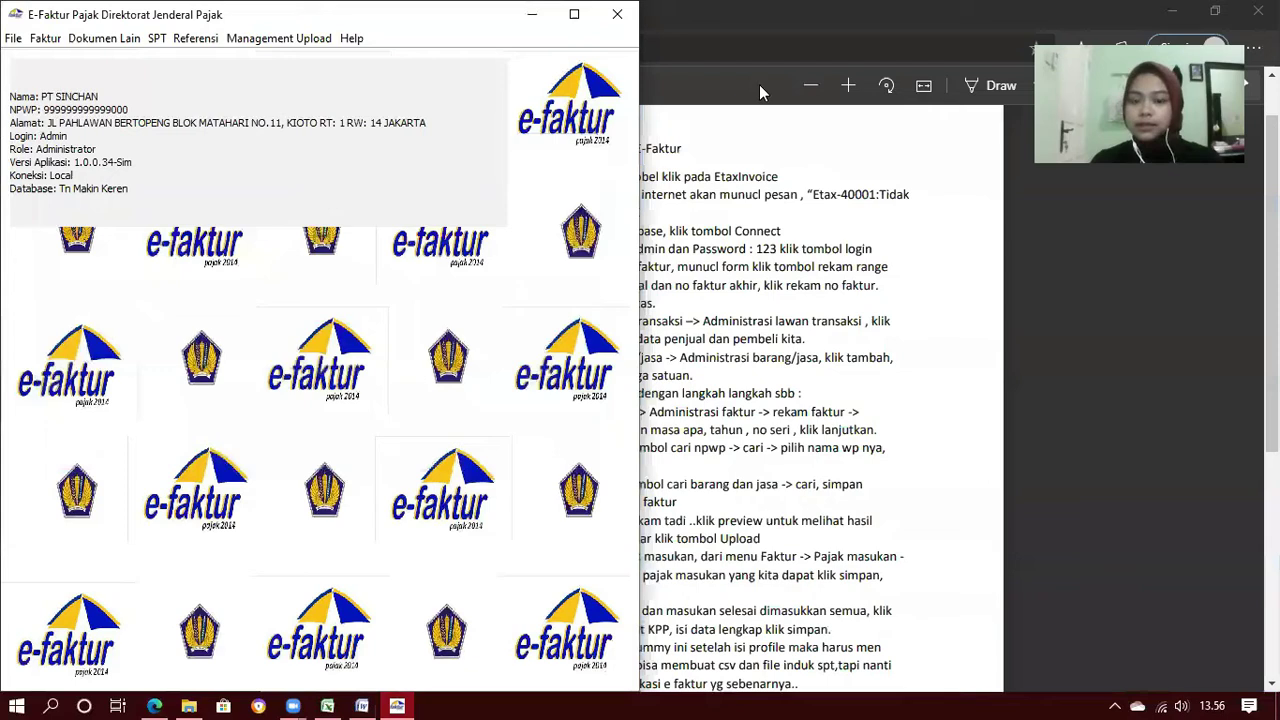
Maximize e-Faktur and open and refresh the Pajak Keluaran Administrasi Faktur list
left_click_drag(433, 19, 781, 80)
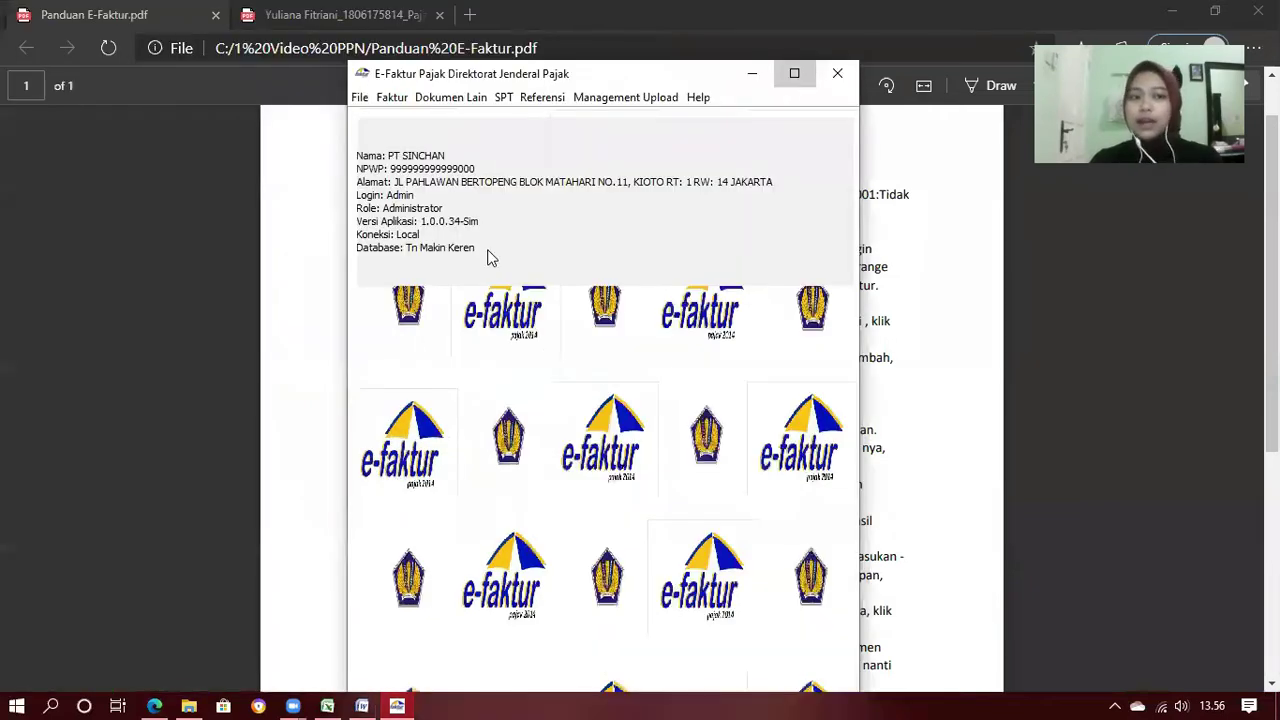
key("super+Up")
left_click(194, 31)
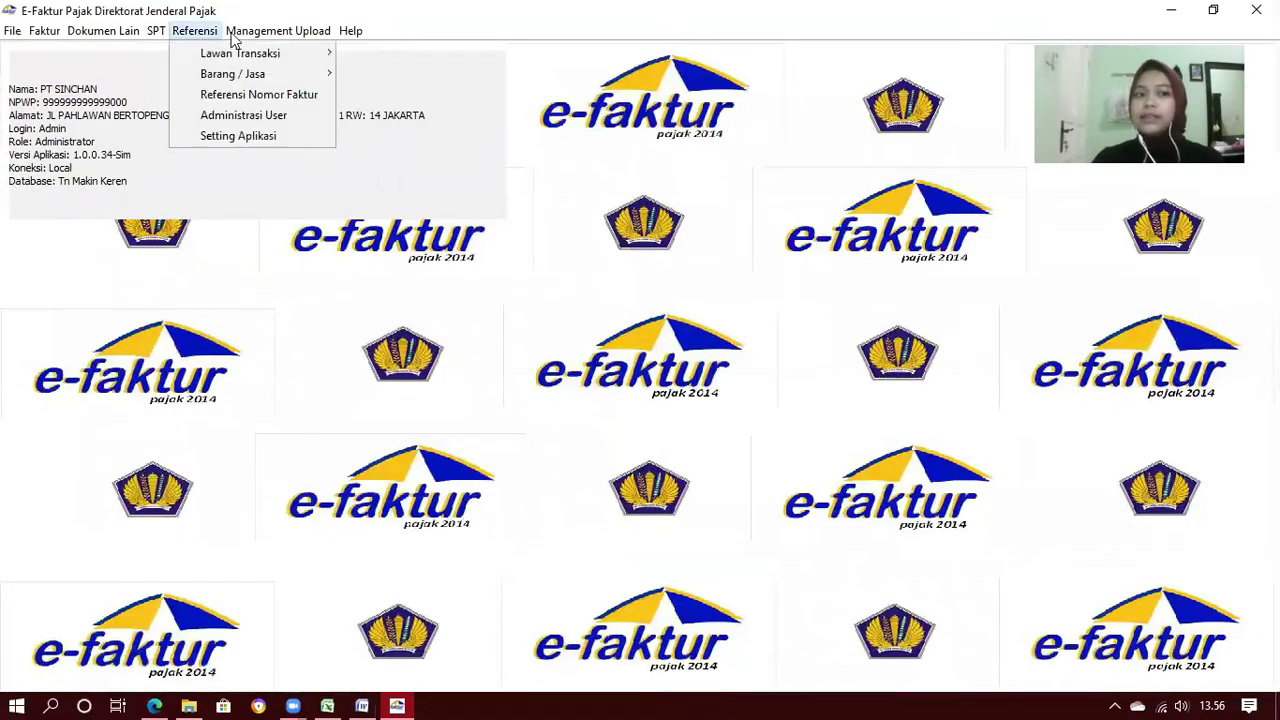
mouse_move(232, 37)
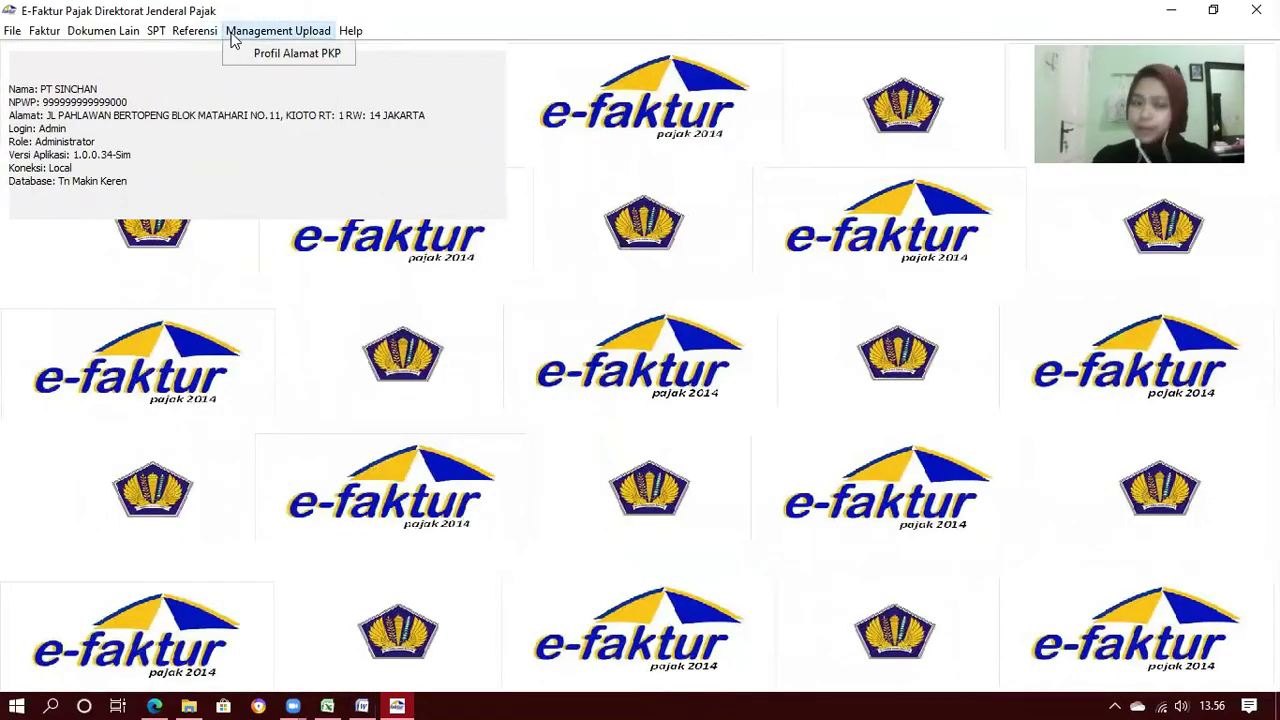
left_click(40, 40)
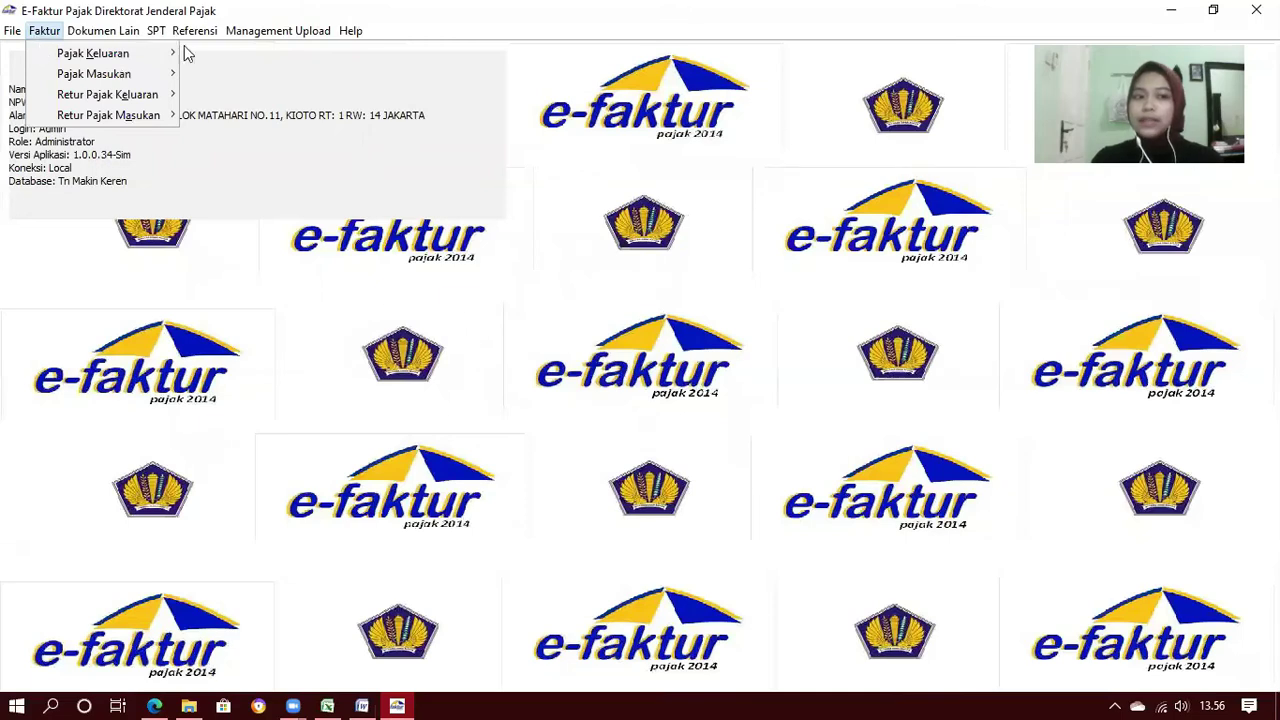
mouse_move(186, 54)
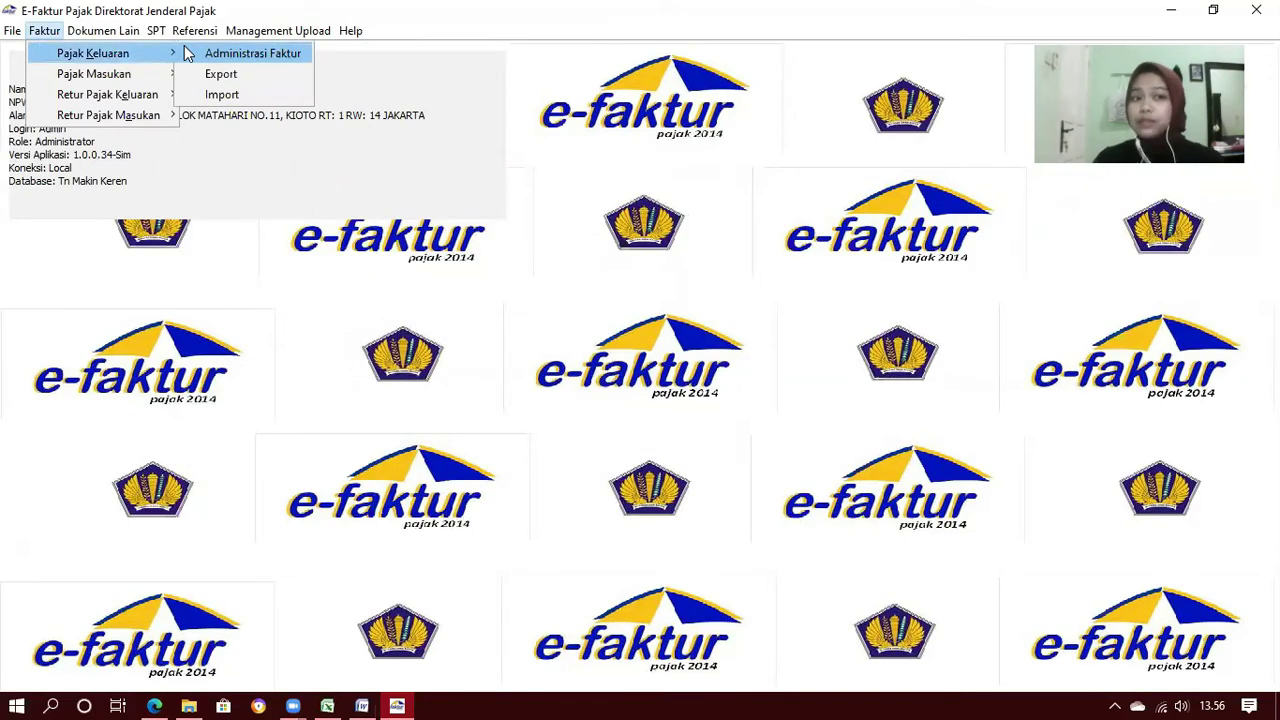
left_click(255, 52)
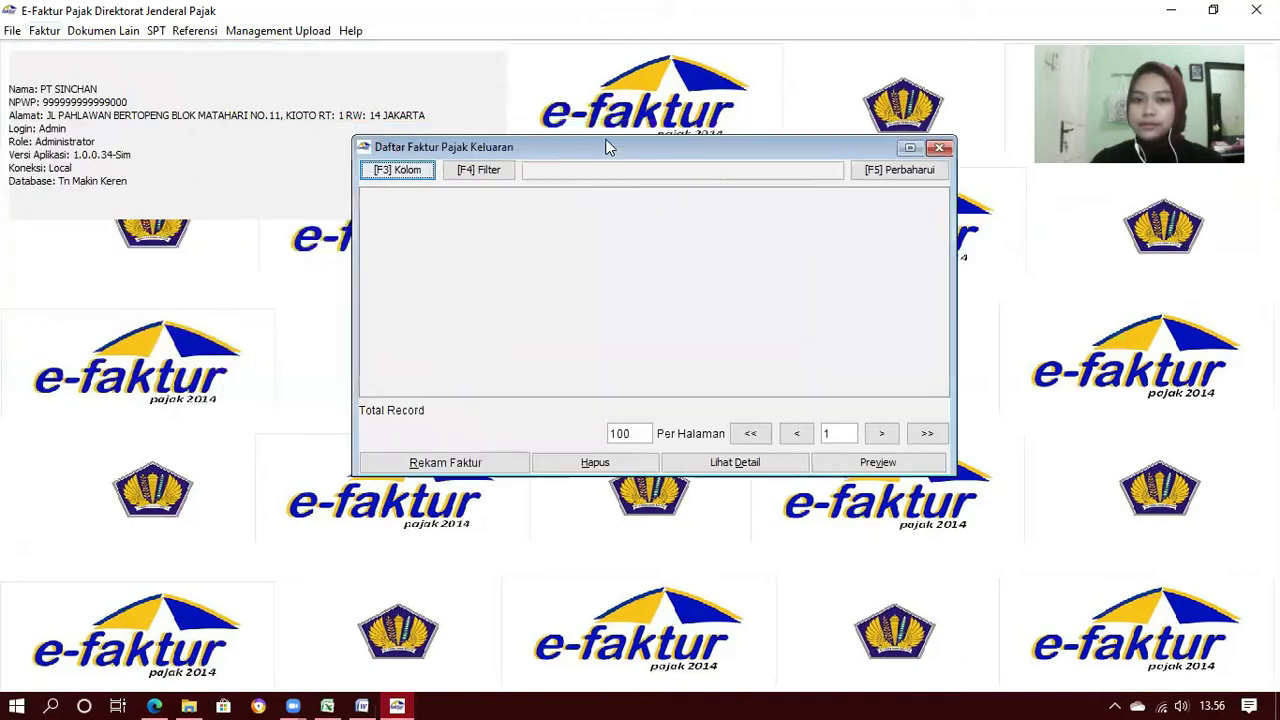
left_click(918, 172)
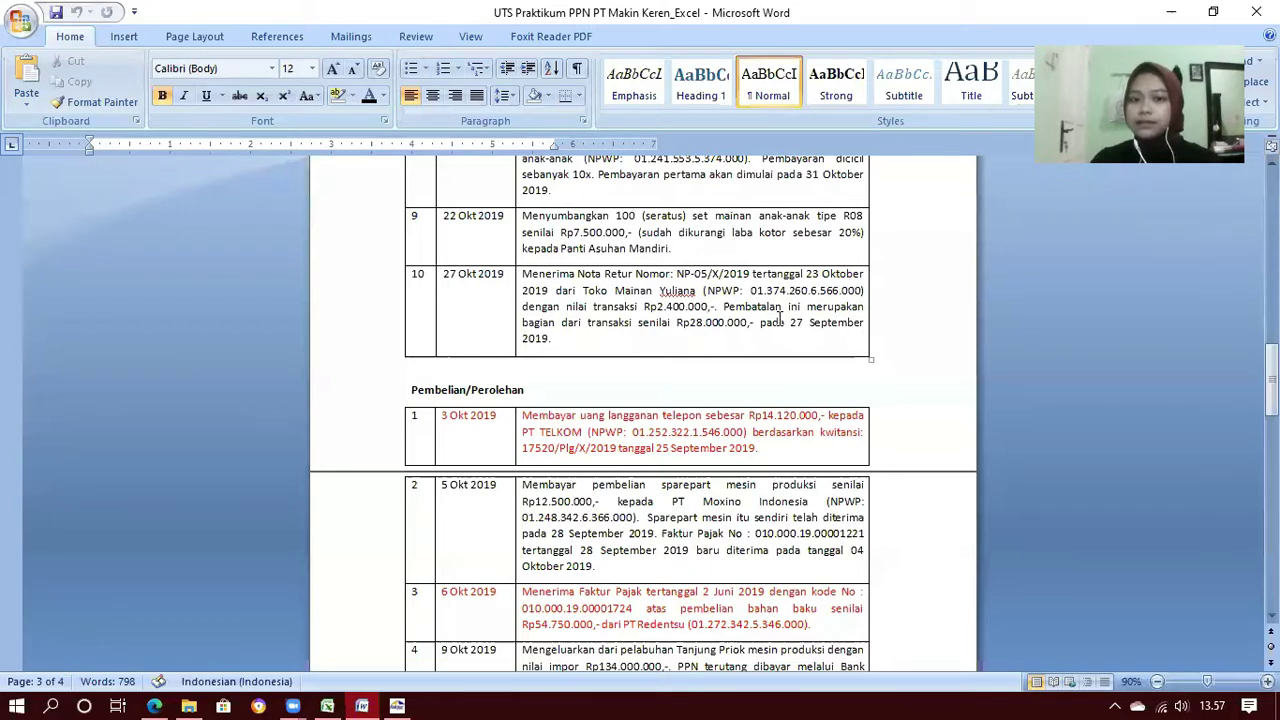
Scroll the Word case document up to the Penjualan sales table
scroll(779, 318, "up", 8)
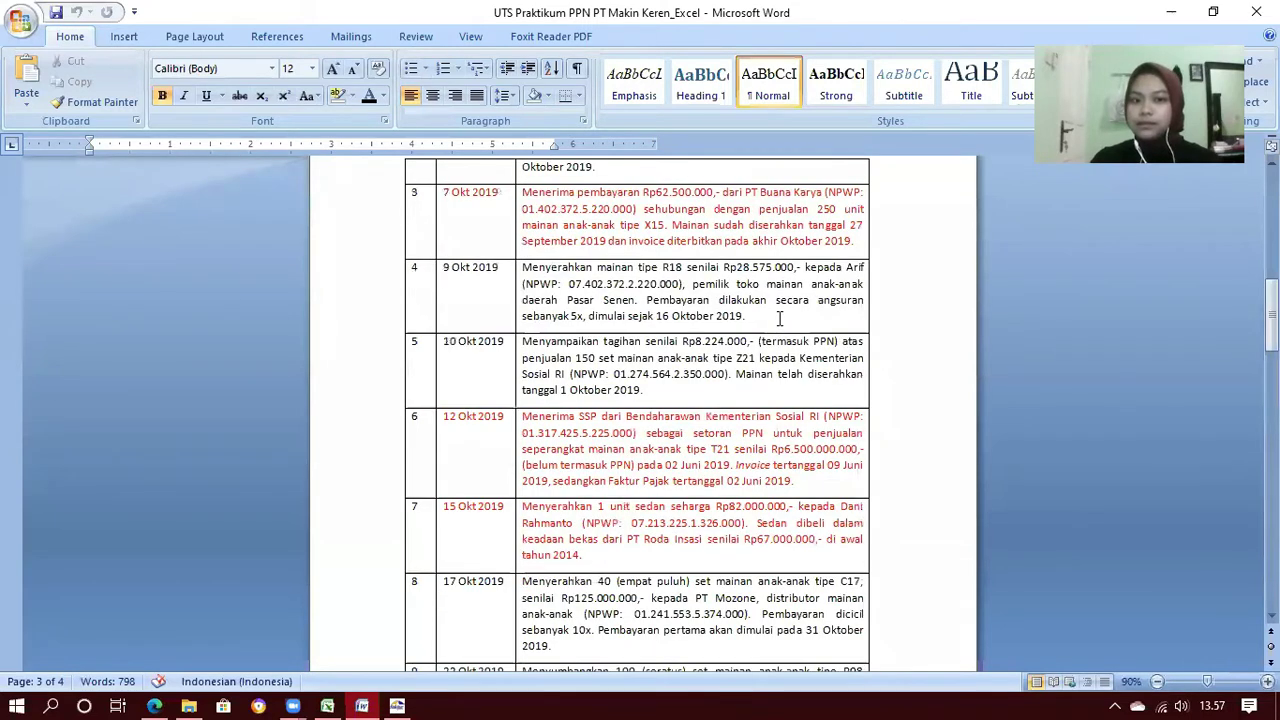
scroll(779, 318, "up", 7)
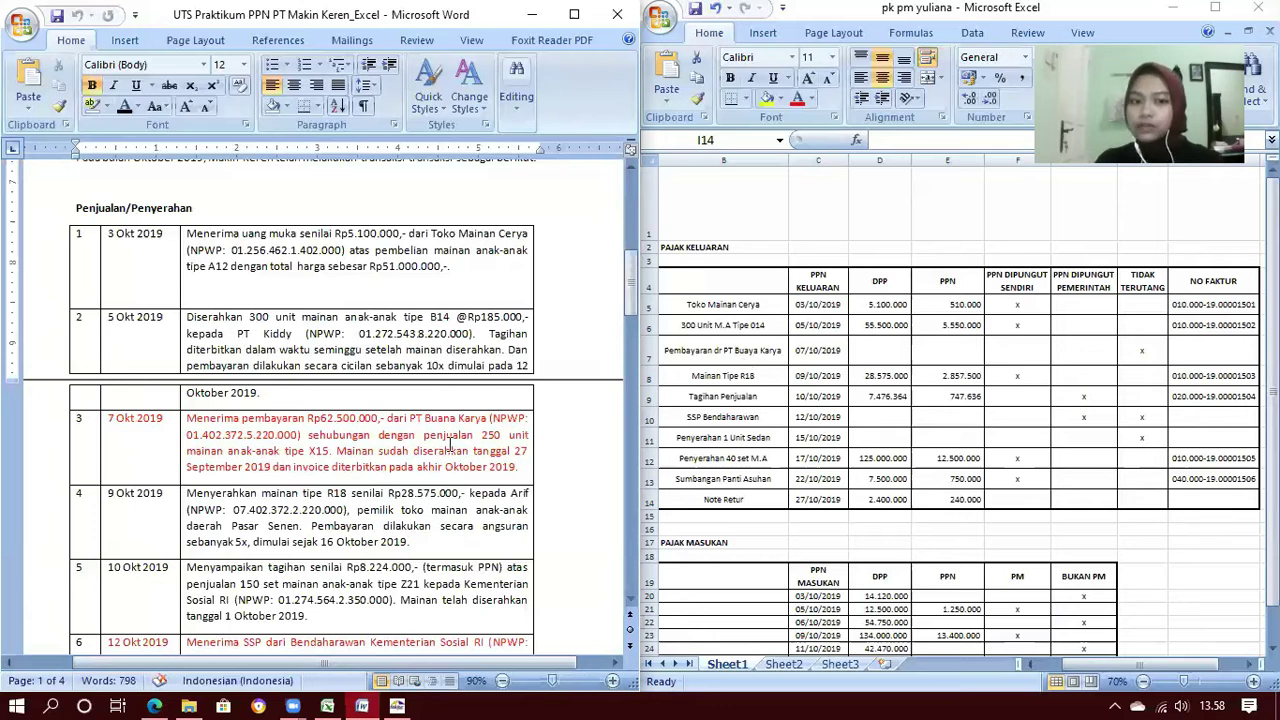
scroll(450, 447, "down", 1)
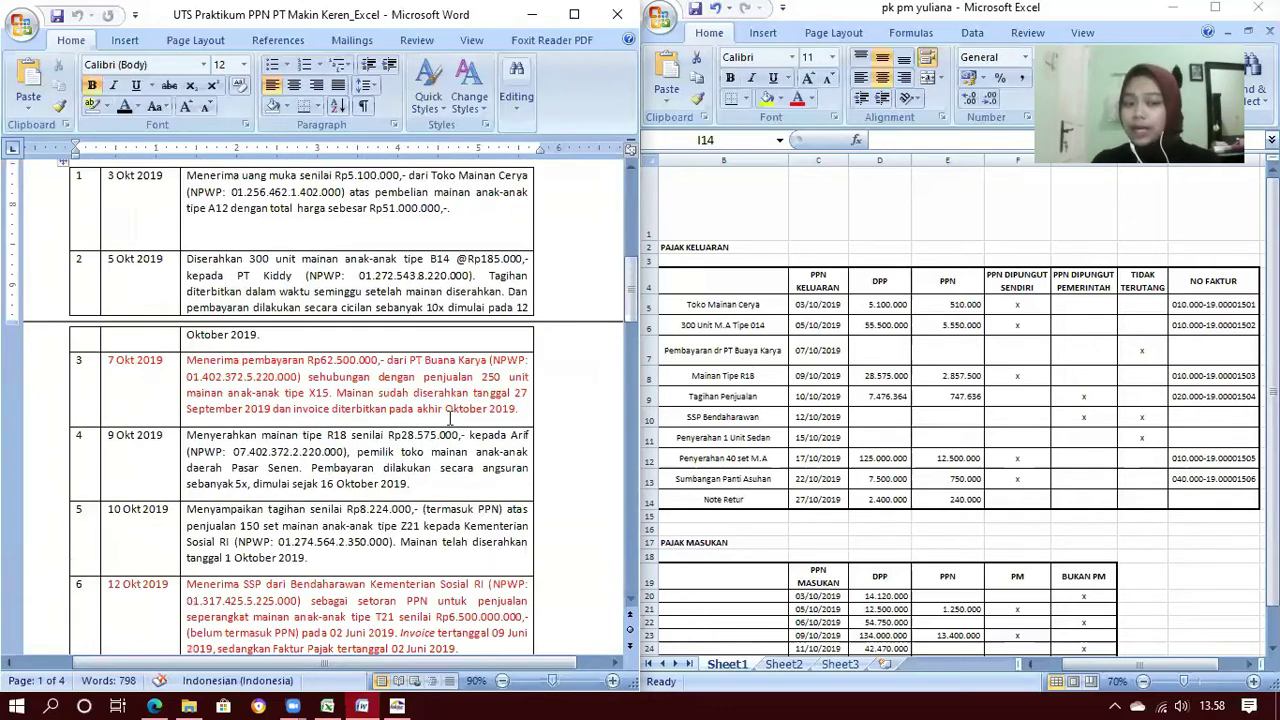
scroll(450, 420, "down", 1)
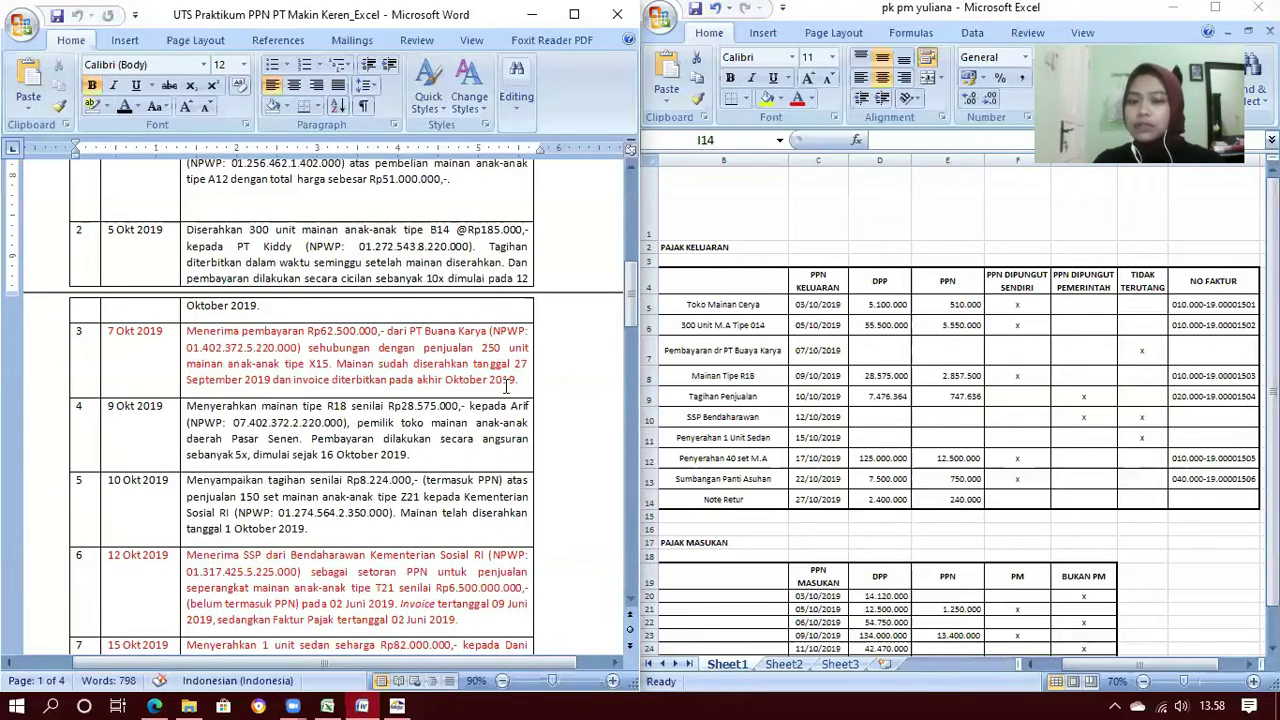
scroll(507, 388, "down", 2)
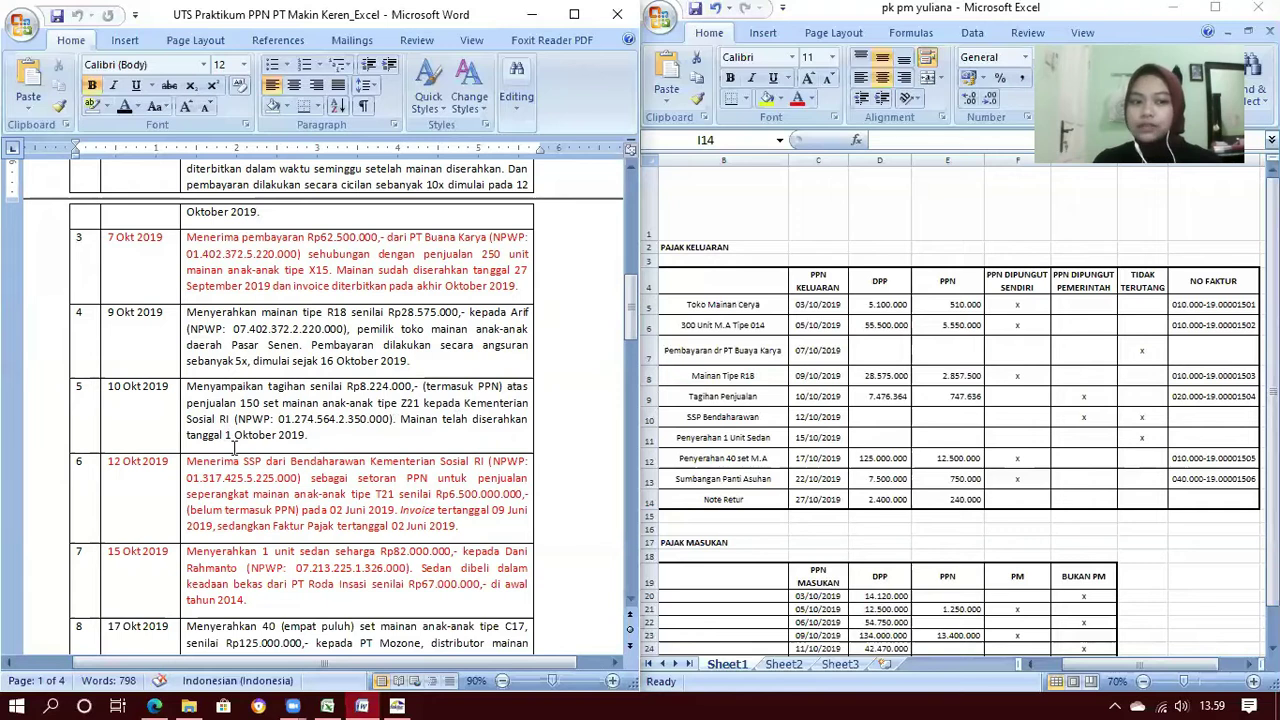
scroll(234, 448, "down", 2)
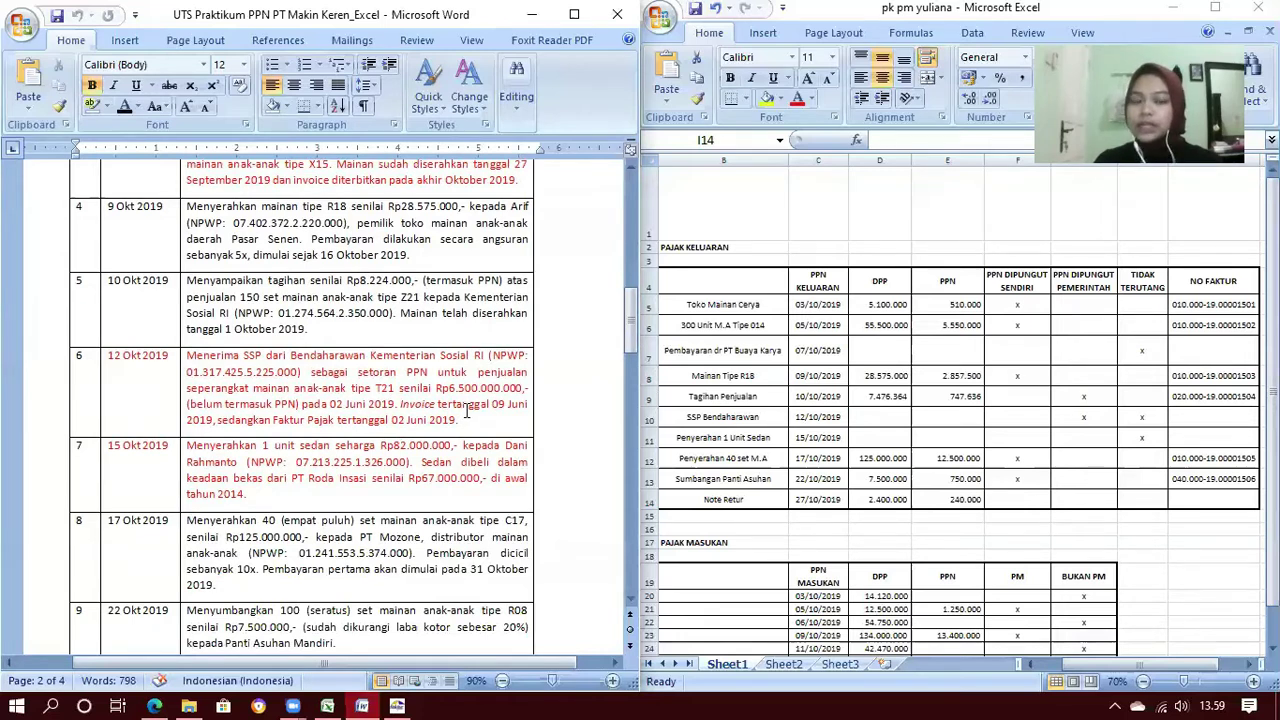
scroll(428, 318, "down", 1)
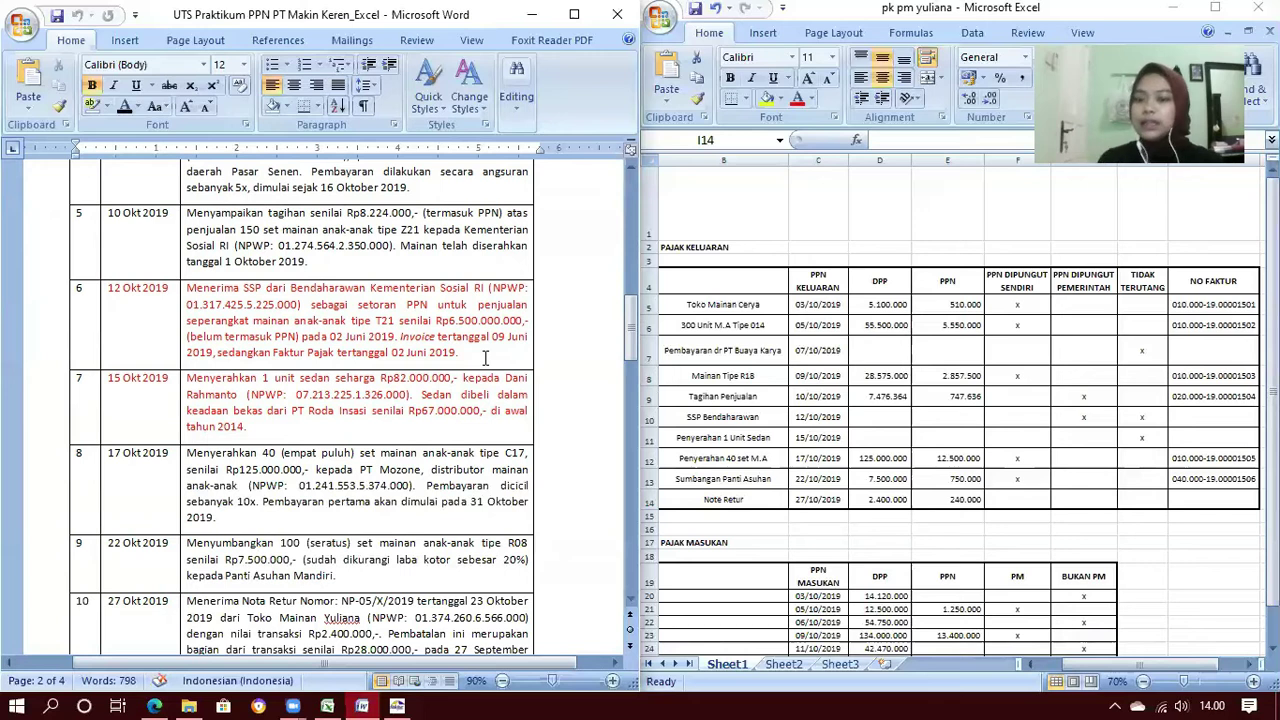
scroll(485, 357, "down", 1)
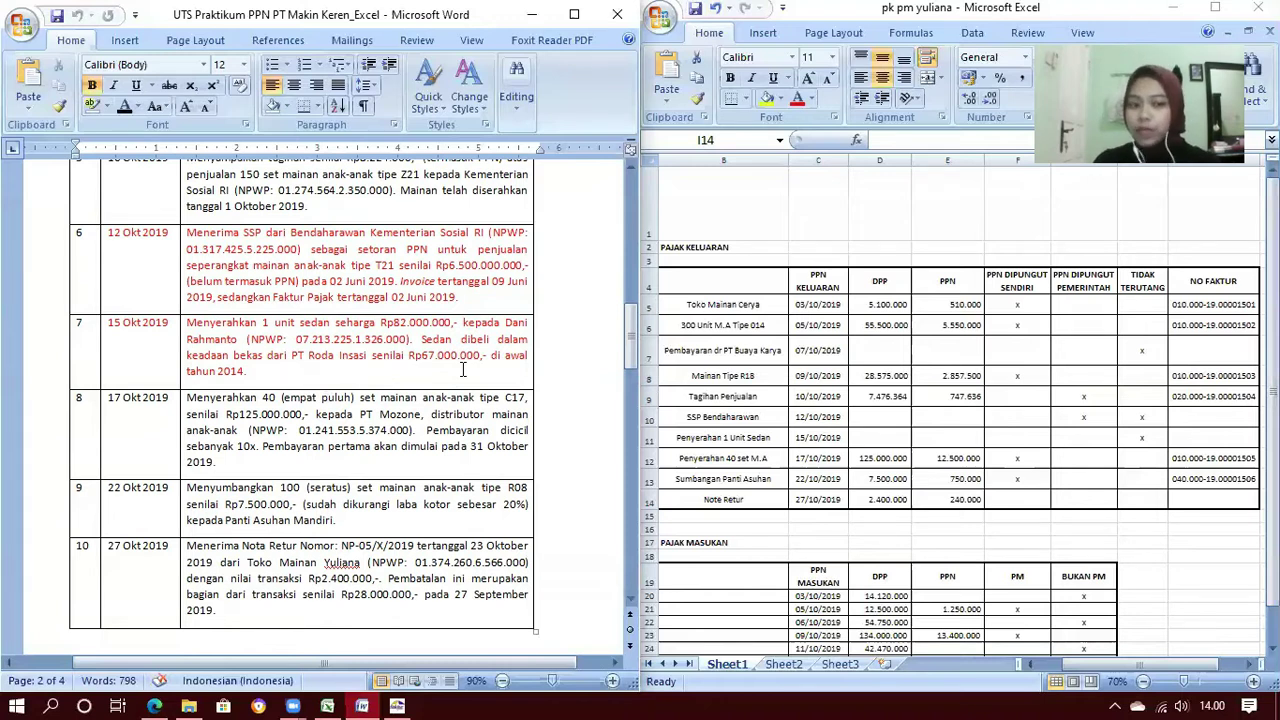
scroll(463, 370, "down", 1)
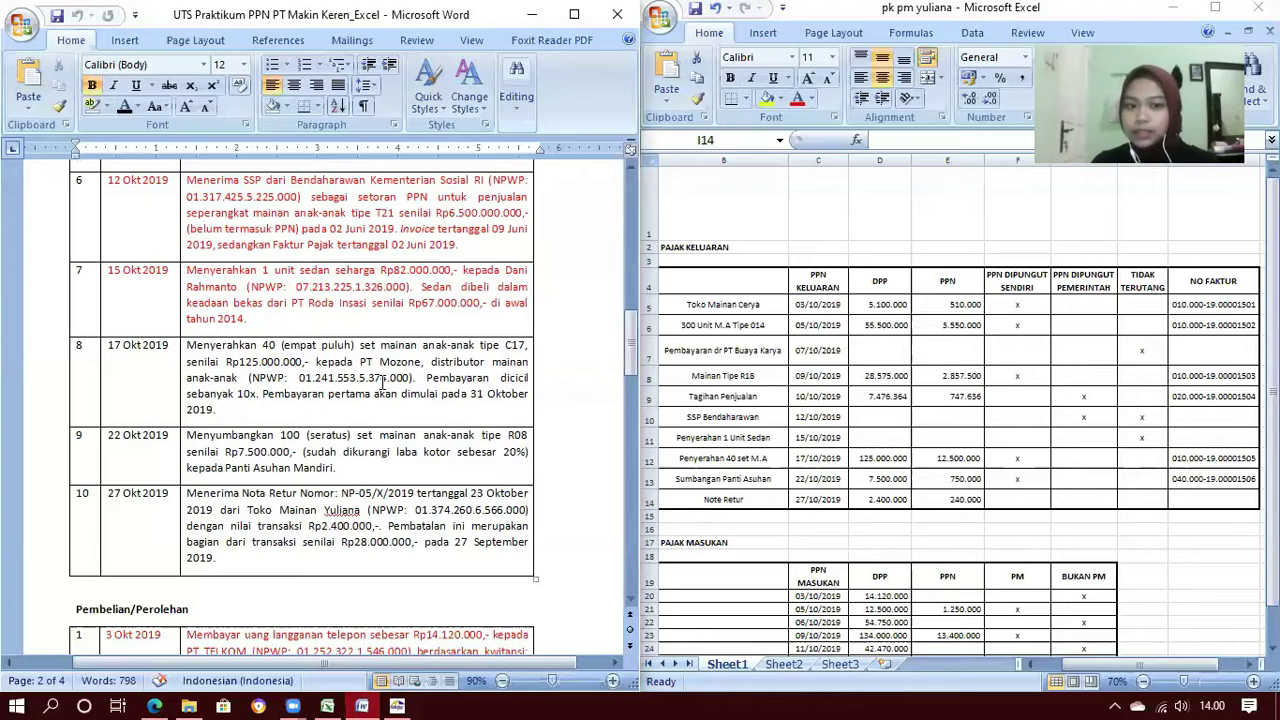
scroll(383, 382, "down", 1)
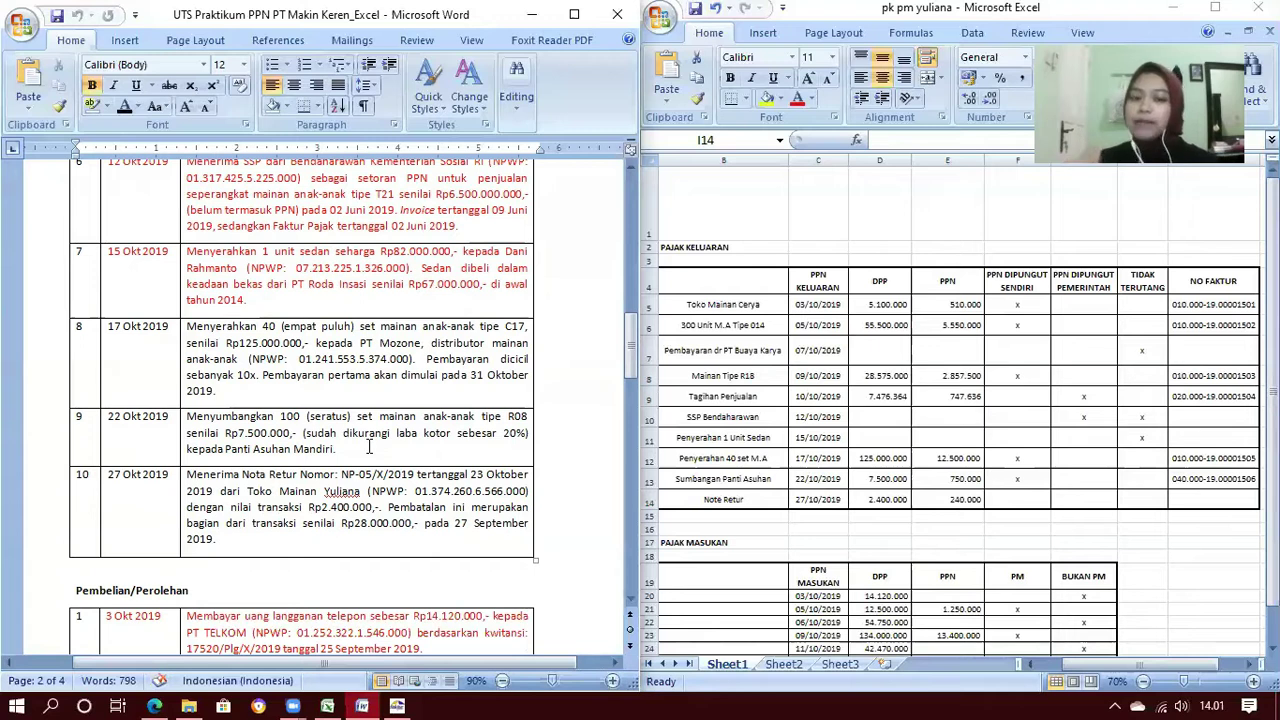
scroll(368, 447, "down", 2)
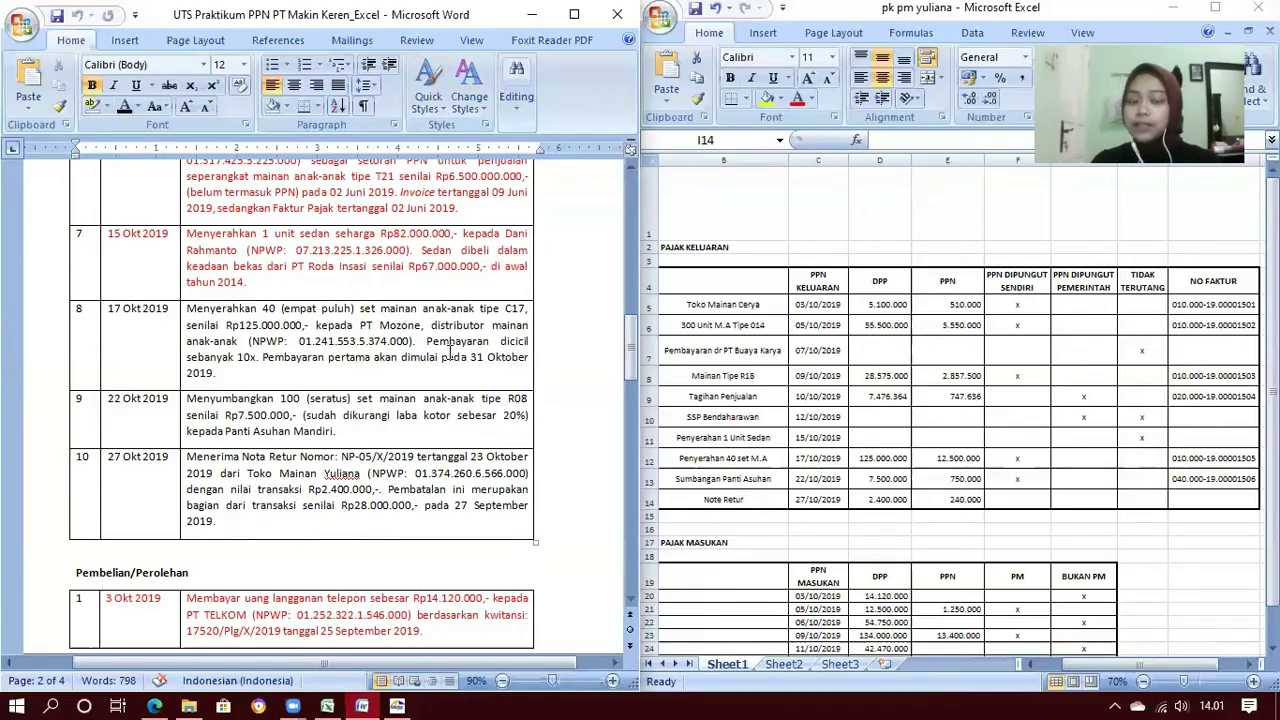
Start recording a new output invoice with Jenis Faktur 1 - Faktur Pajak
left_click(403, 700)
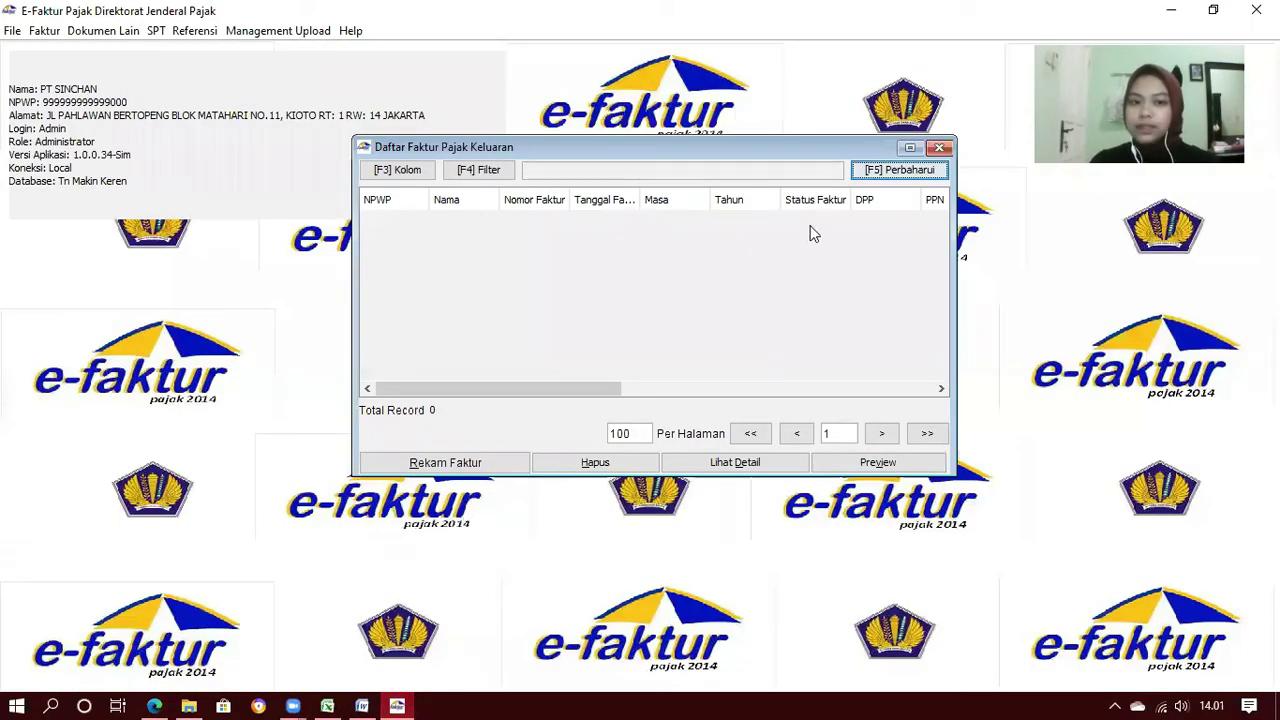
left_click(440, 463)
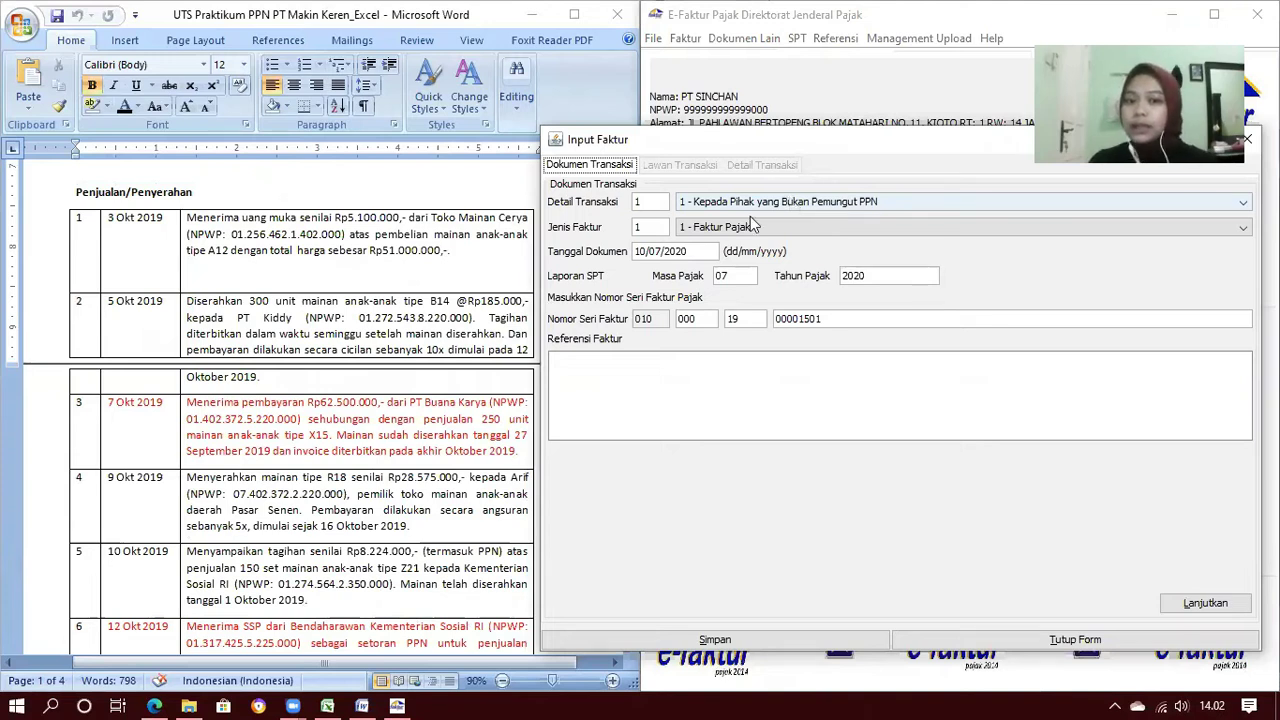
left_click(750, 224)
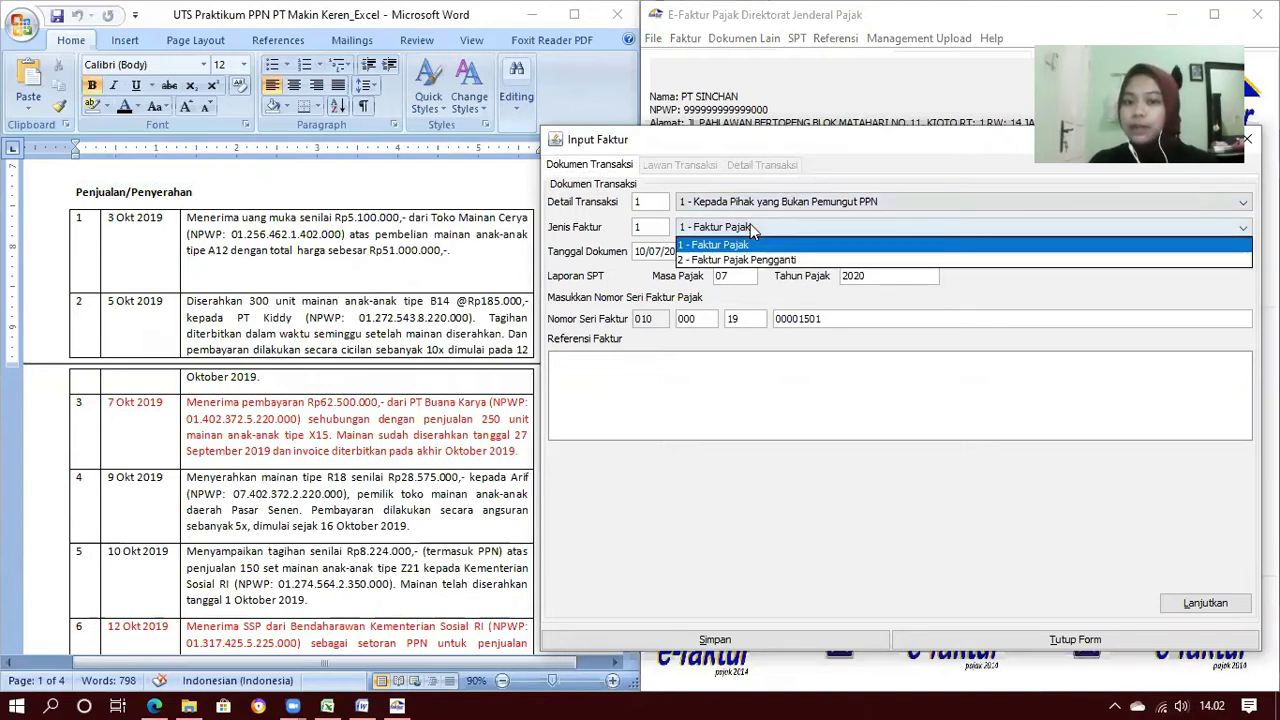
left_click(740, 248)
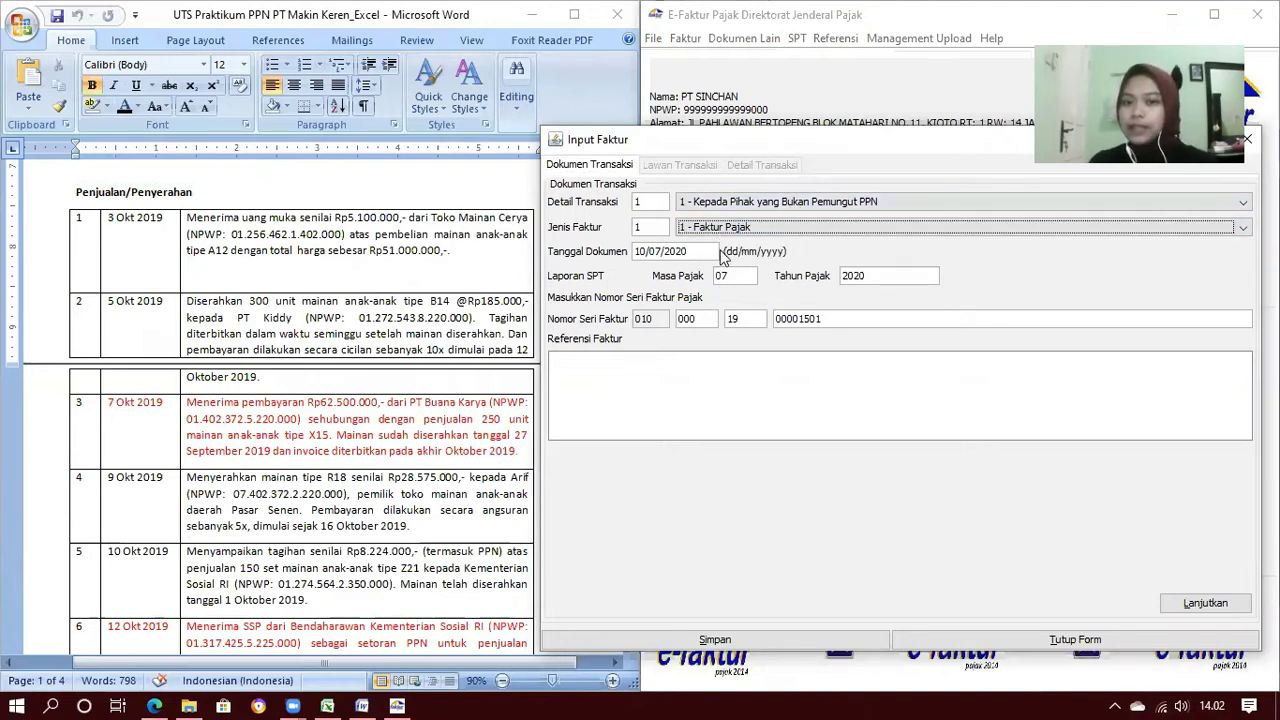
Set the invoice document date to 03/10/2019
left_click(644, 251)
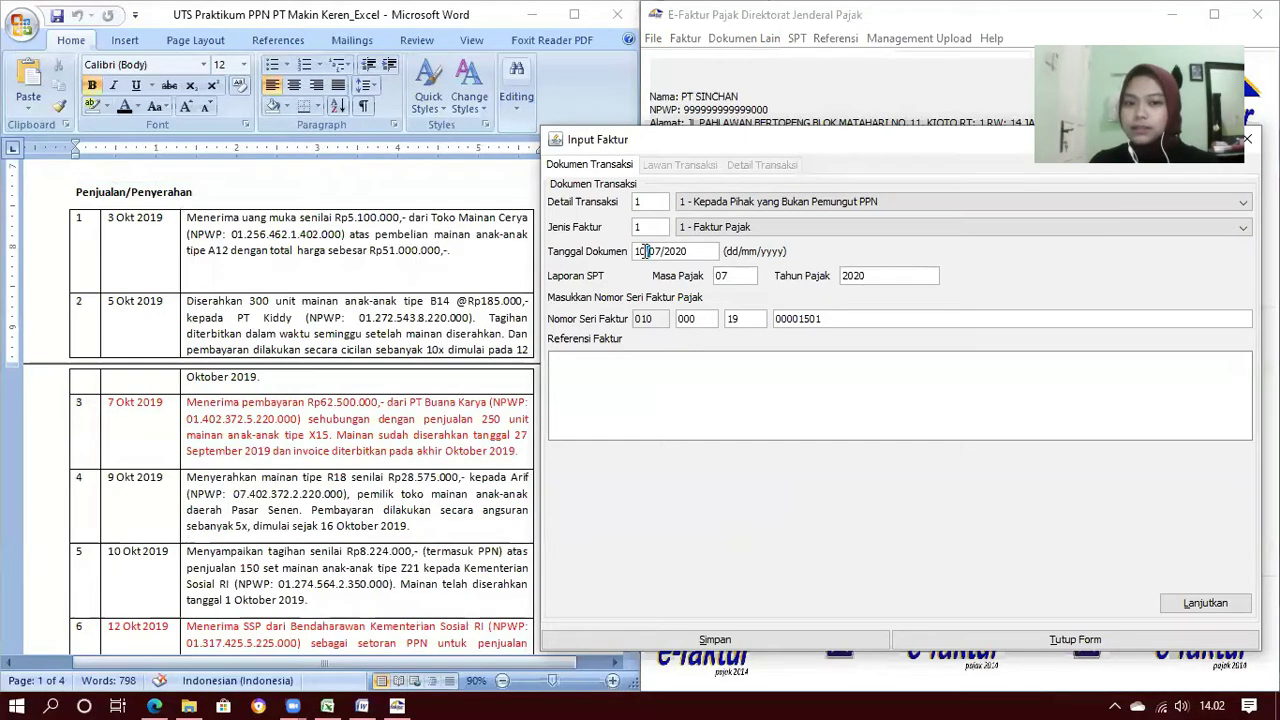
double_click(640, 251)
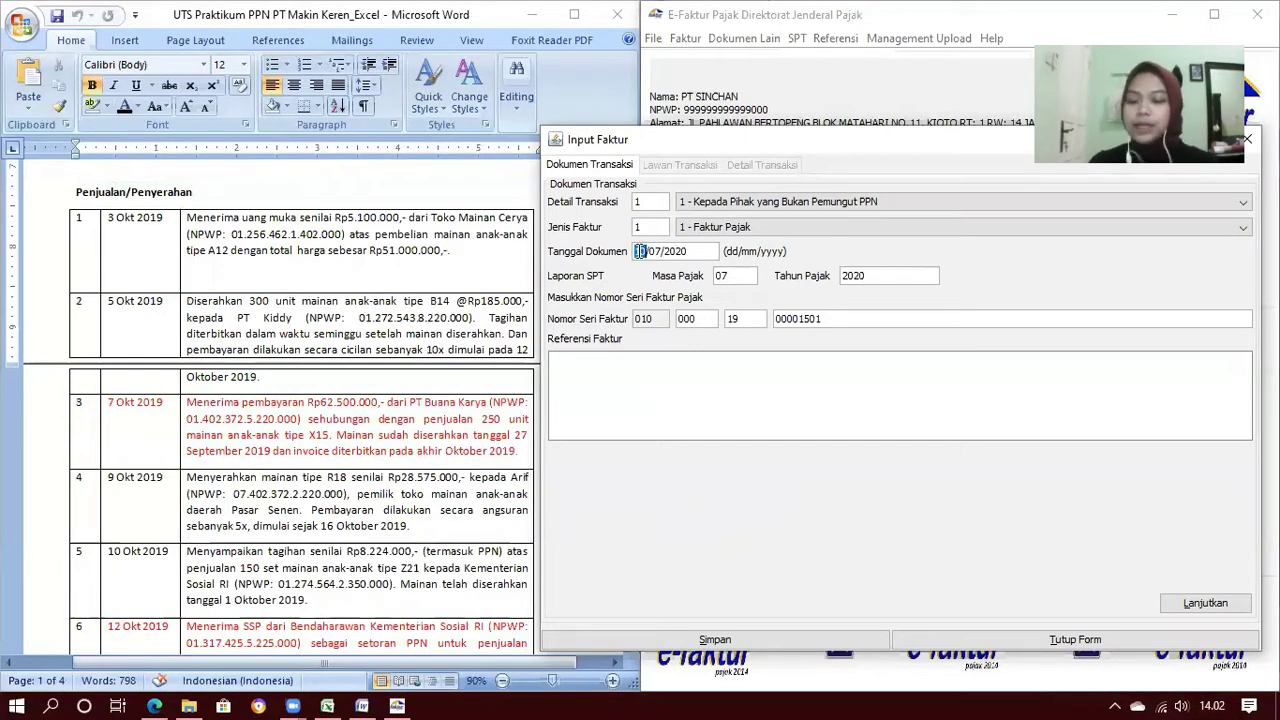
type("03/10/")
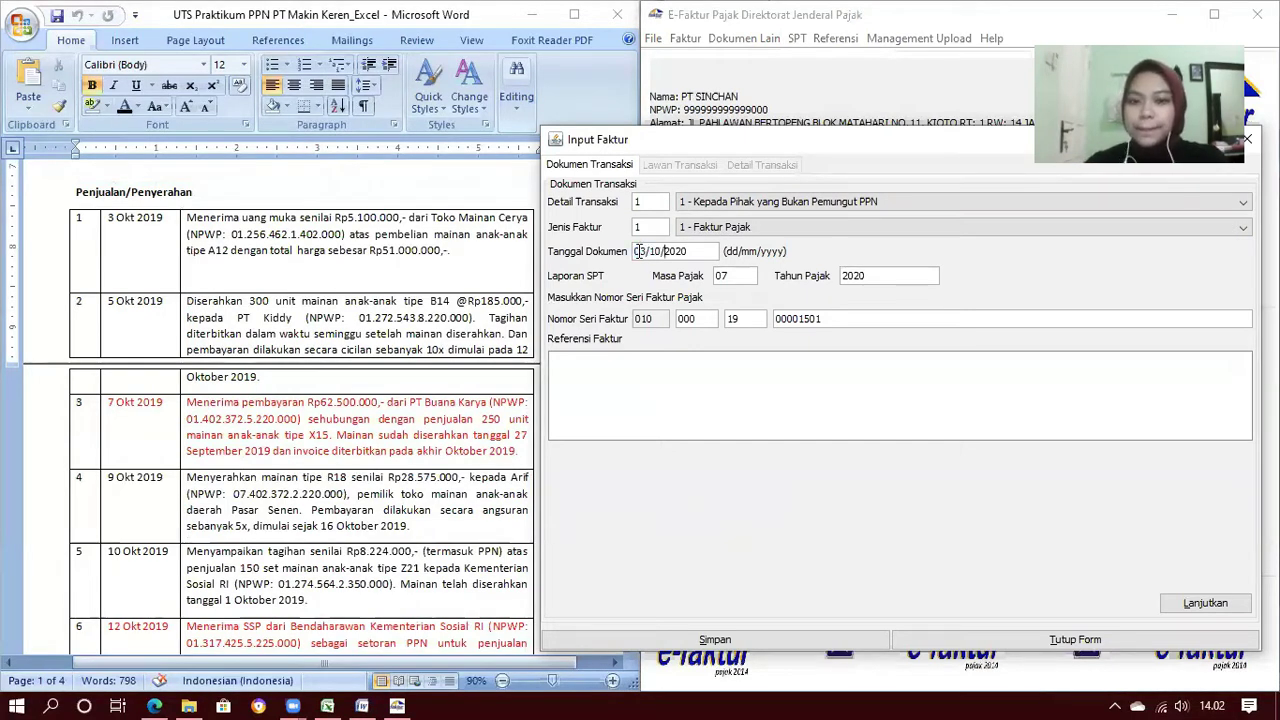
type("2019")
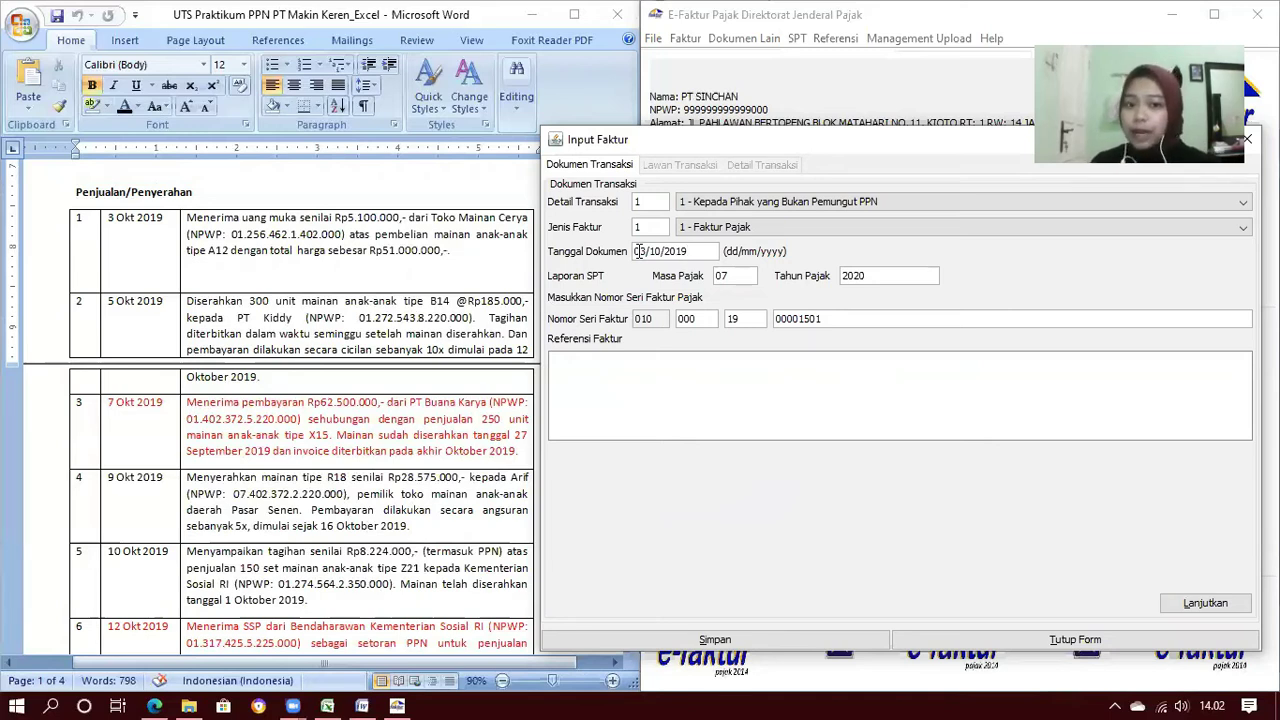
key("Tab")
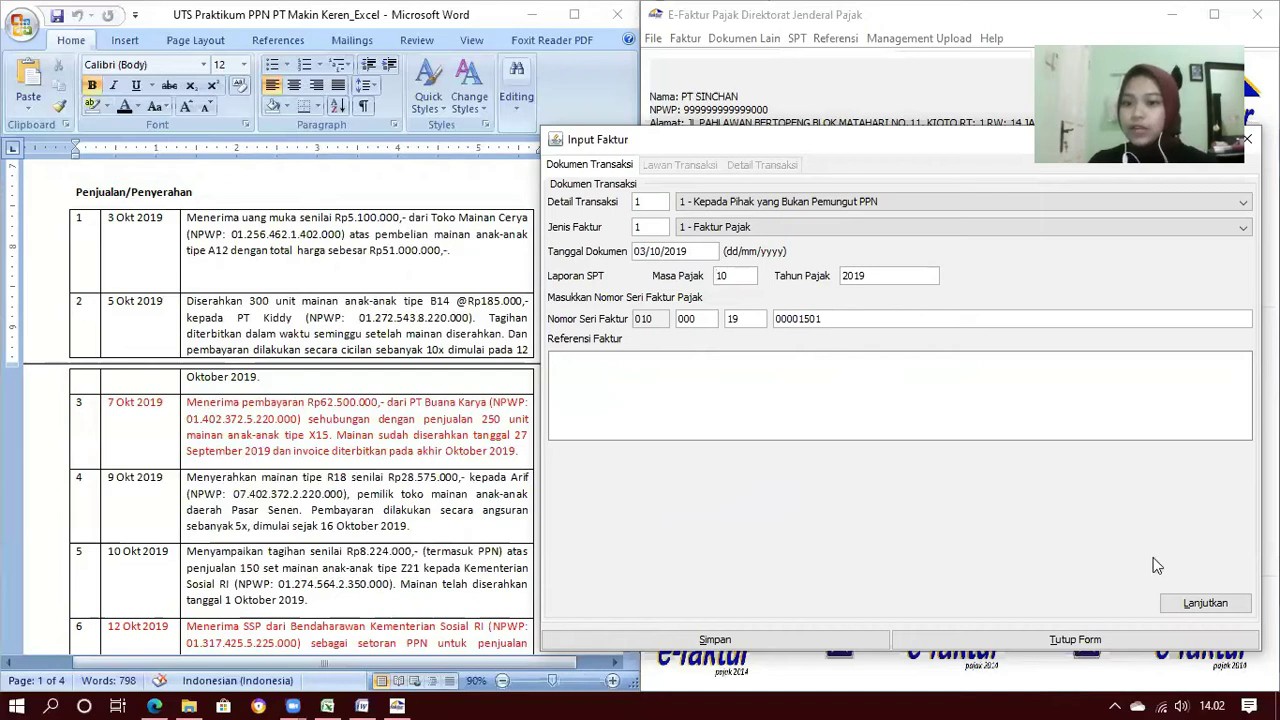
Search the registered partners and pick Toko Mainan Cerya as the transaction partner
left_click(1190, 605)
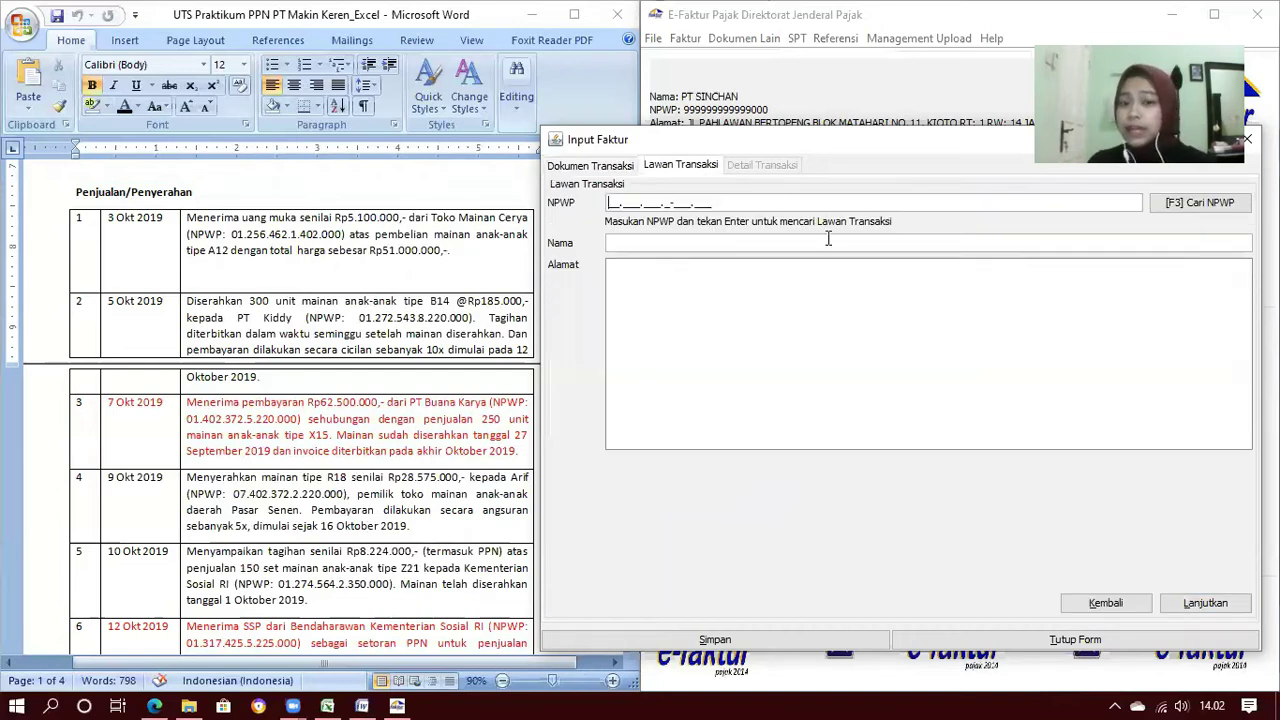
left_click(1207, 206)
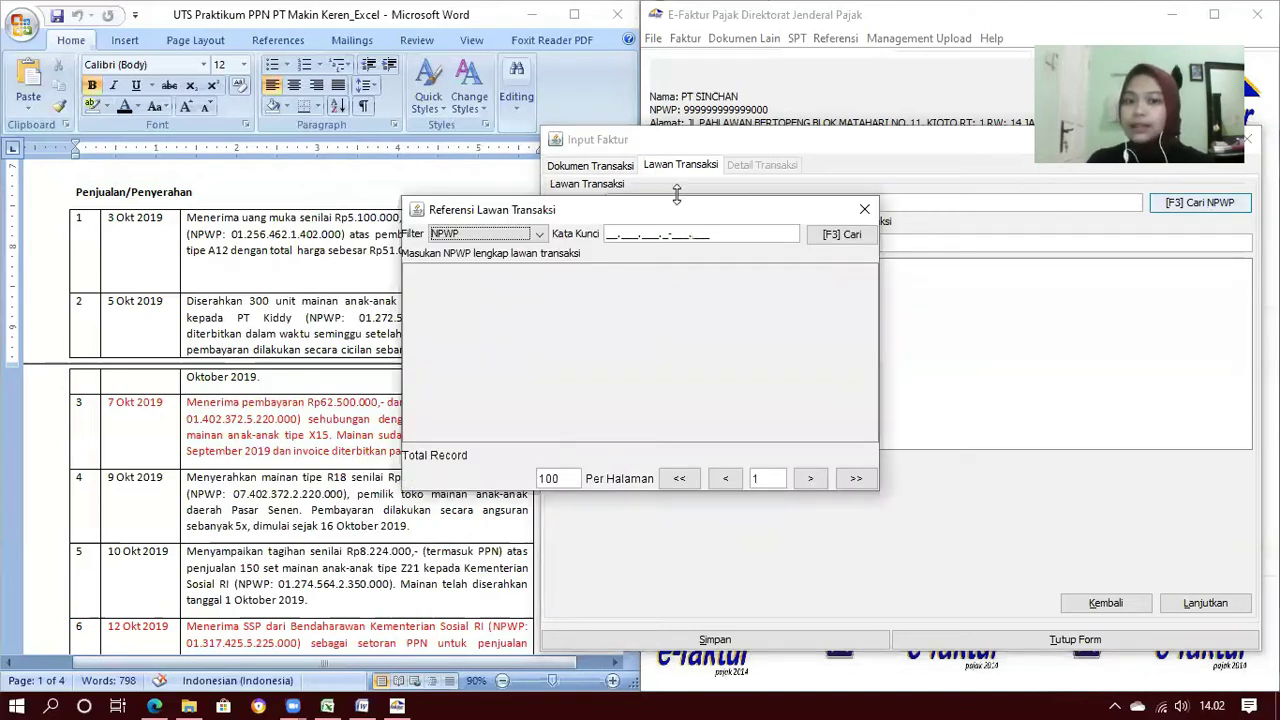
left_click_drag(772, 211, 953, 252)
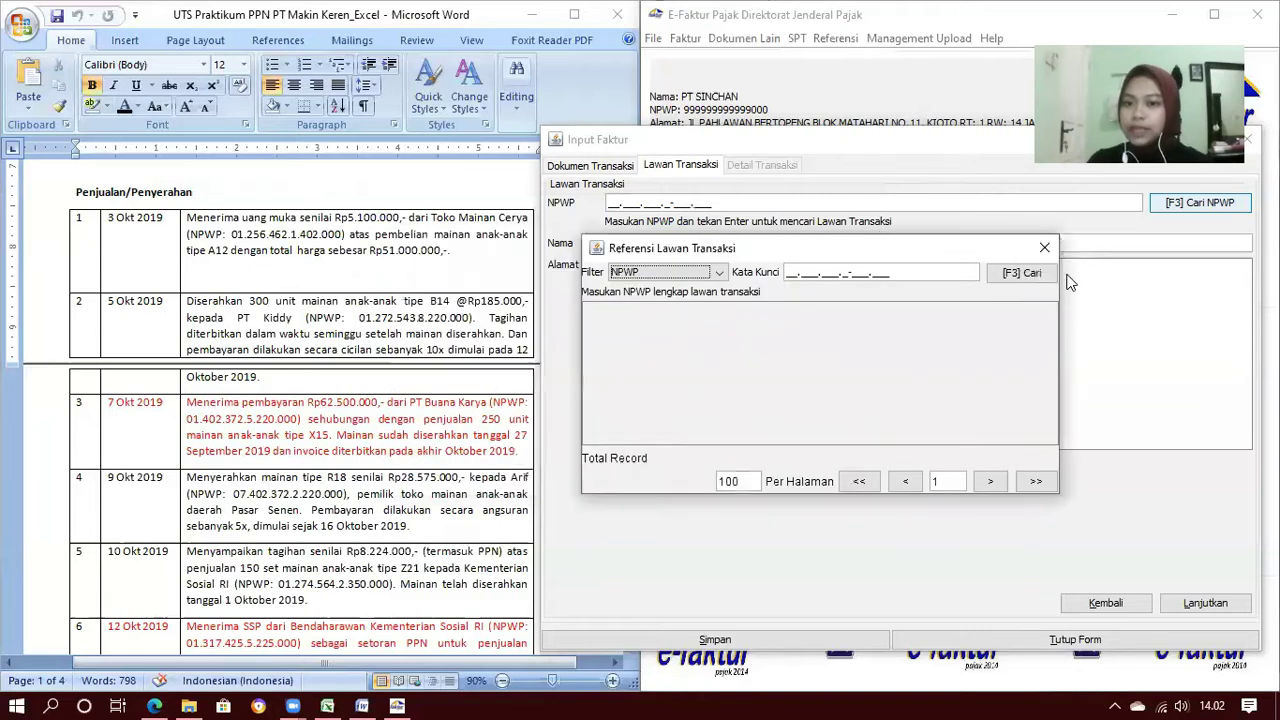
left_click(1070, 278)
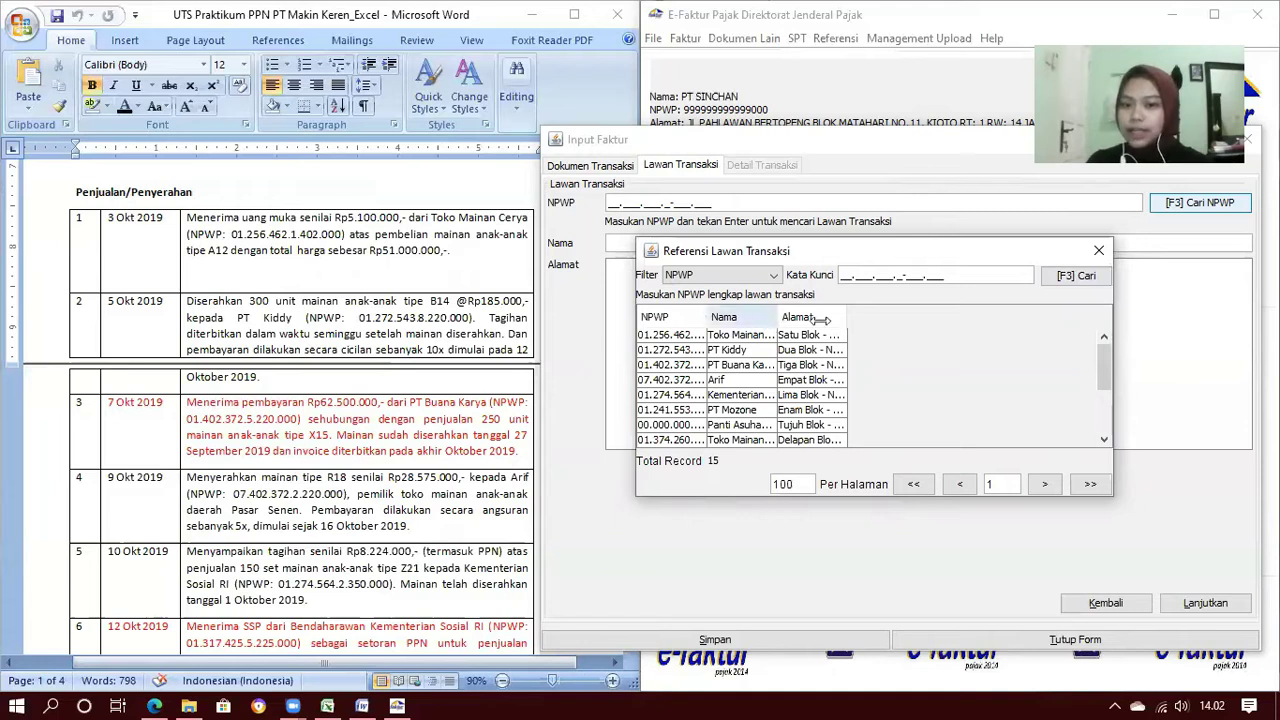
left_click_drag(820, 318, 821, 318)
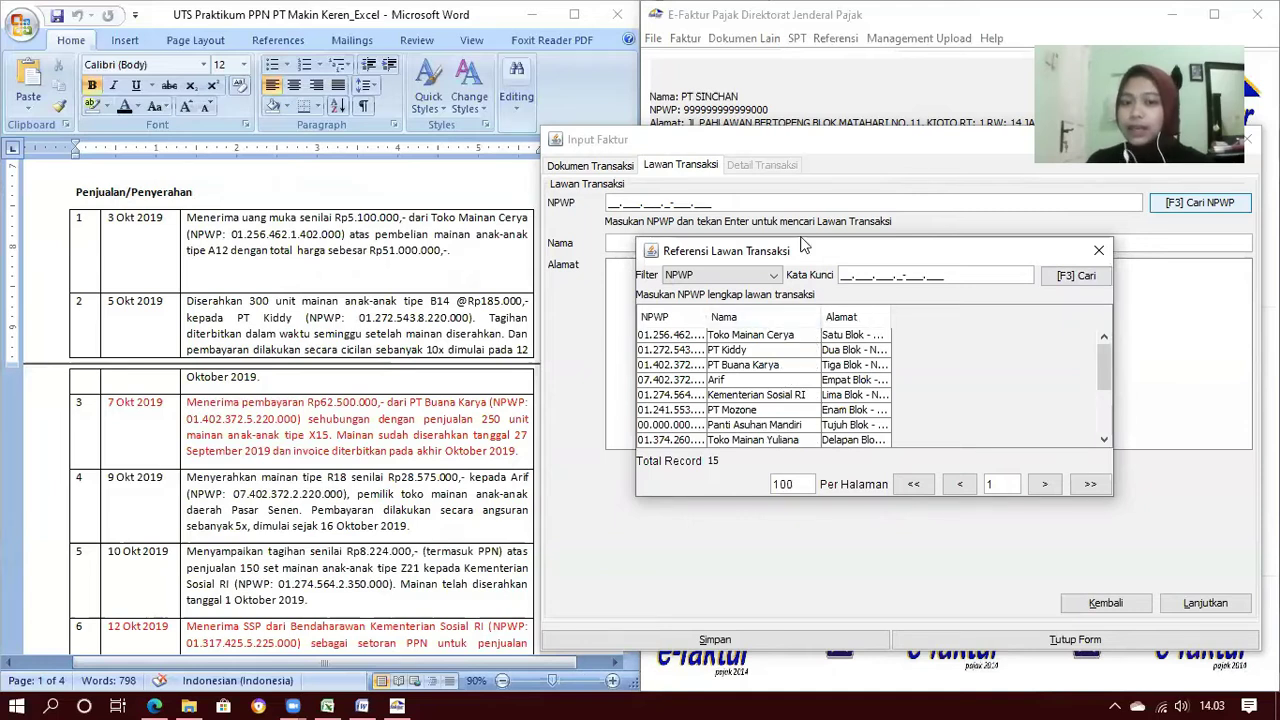
double_click(750, 335)
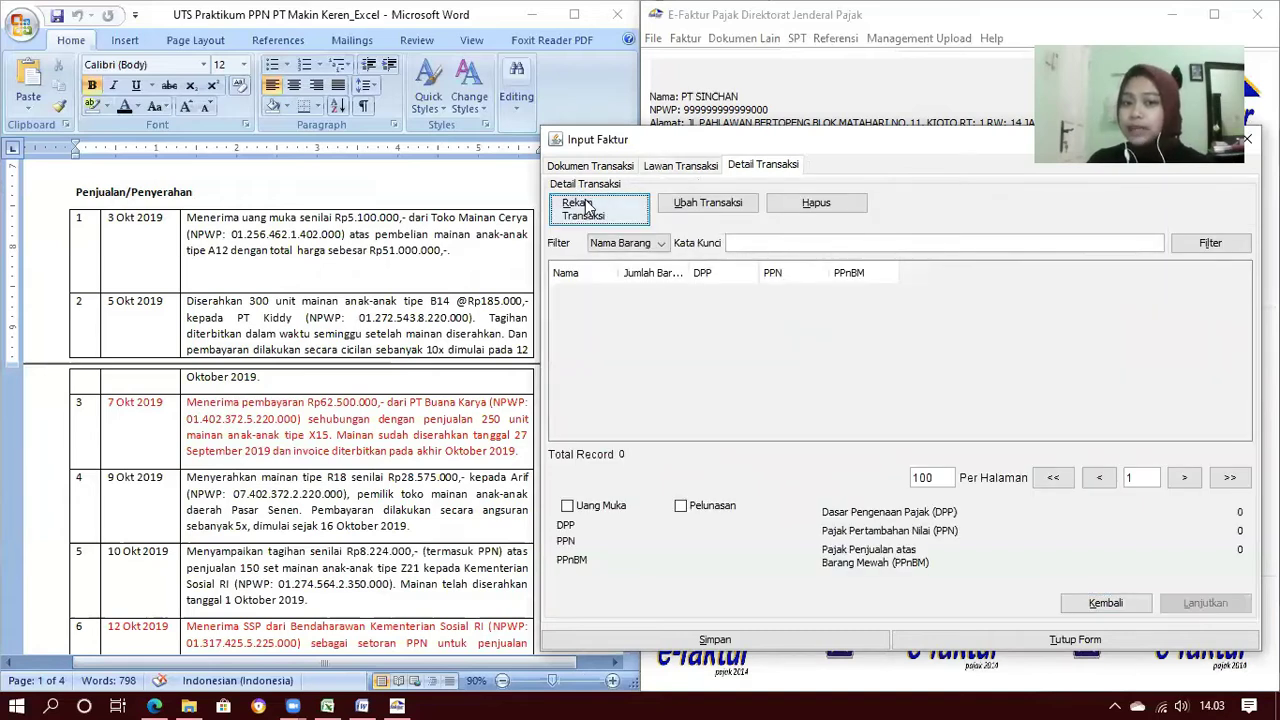
Add an item line for Mainan Anak Tipe A12 with unit price 5100000
left_click(588, 206)
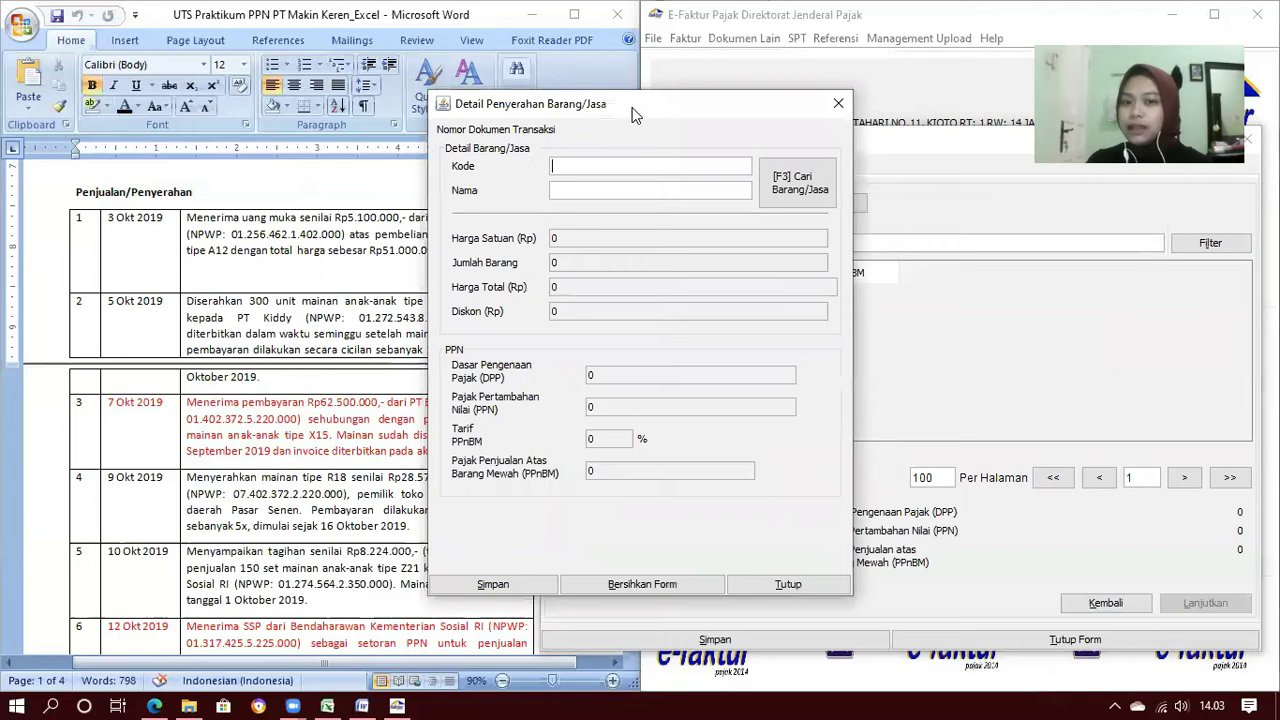
left_click_drag(632, 115, 788, 153)
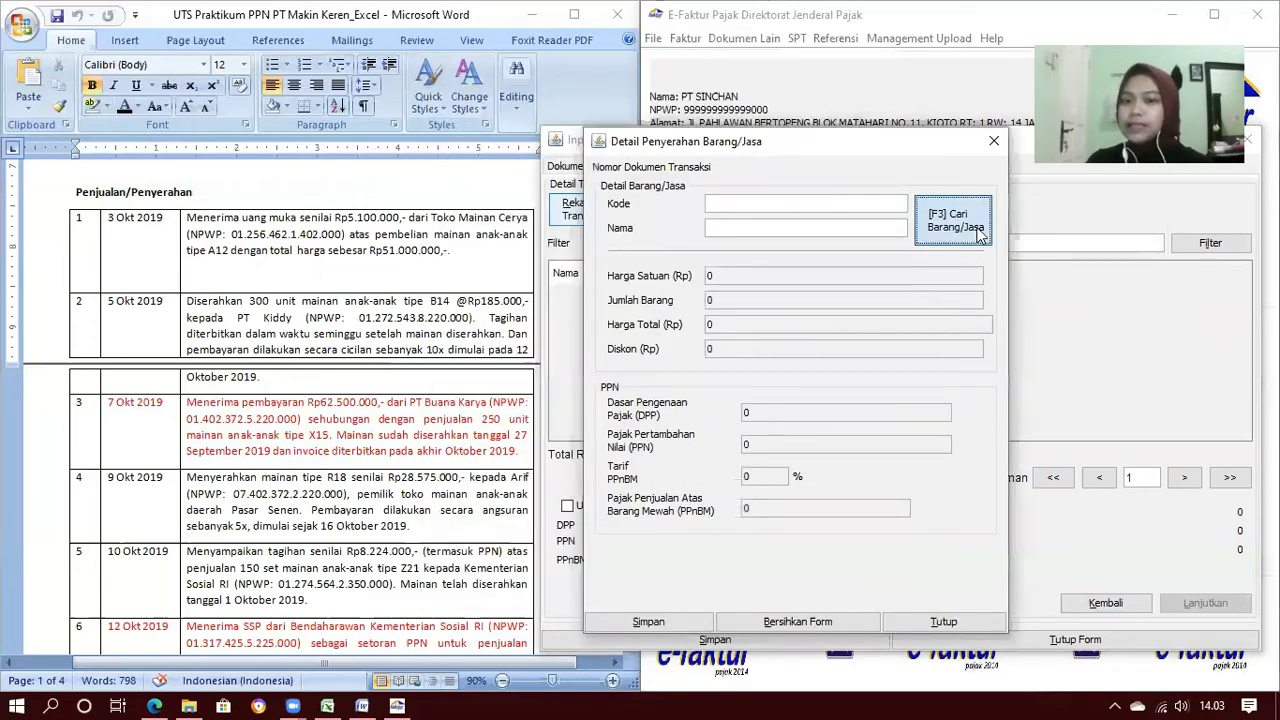
left_click(980, 232)
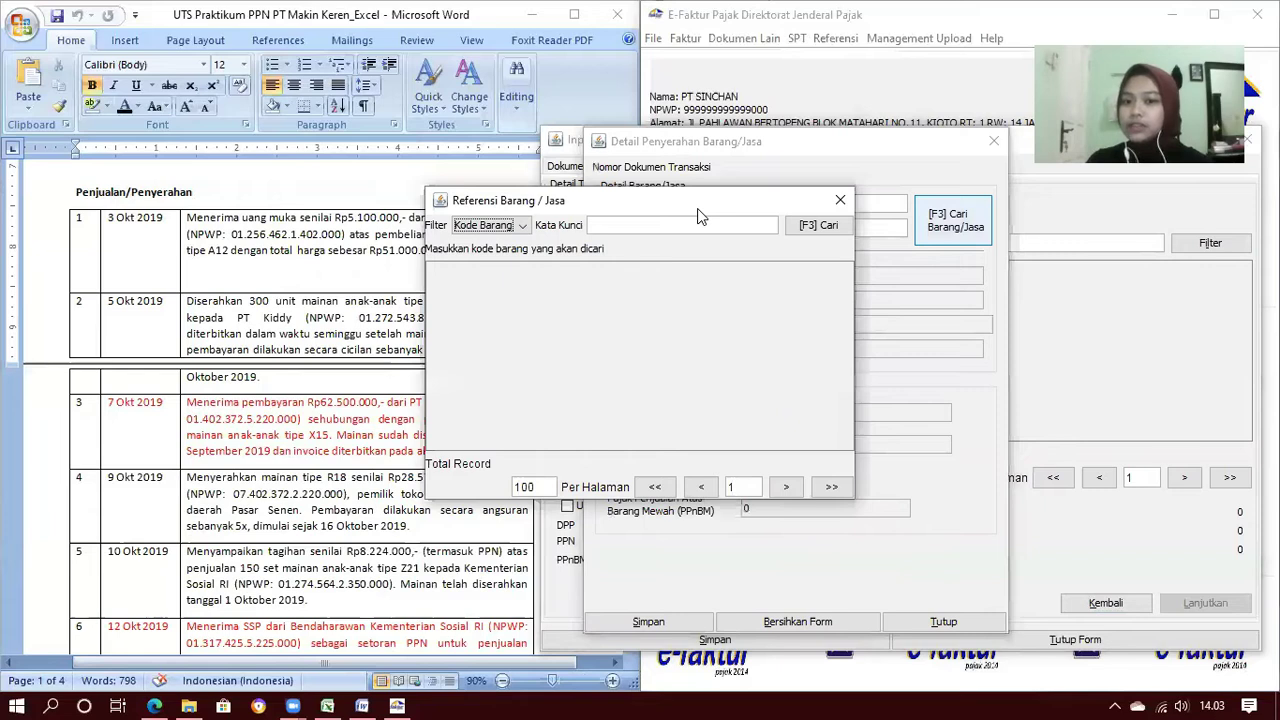
left_click_drag(700, 216, 850, 245)
left_click(953, 262)
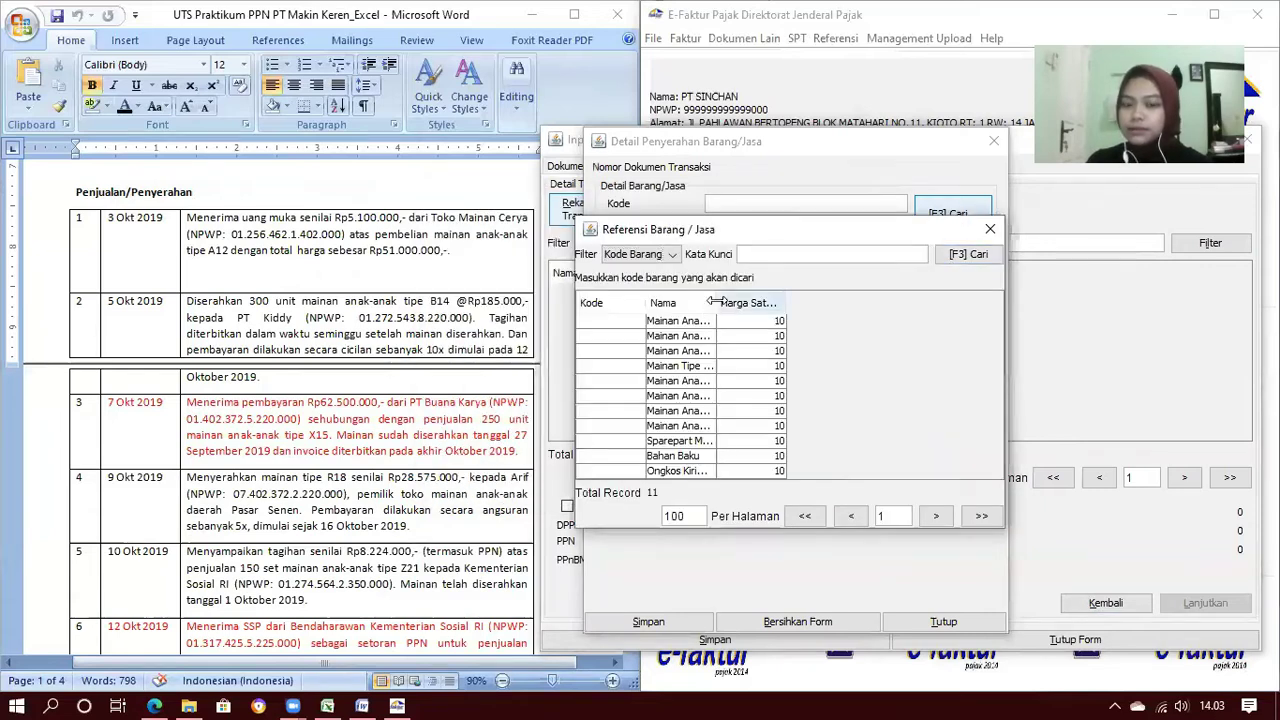
left_click_drag(716, 302, 769, 302)
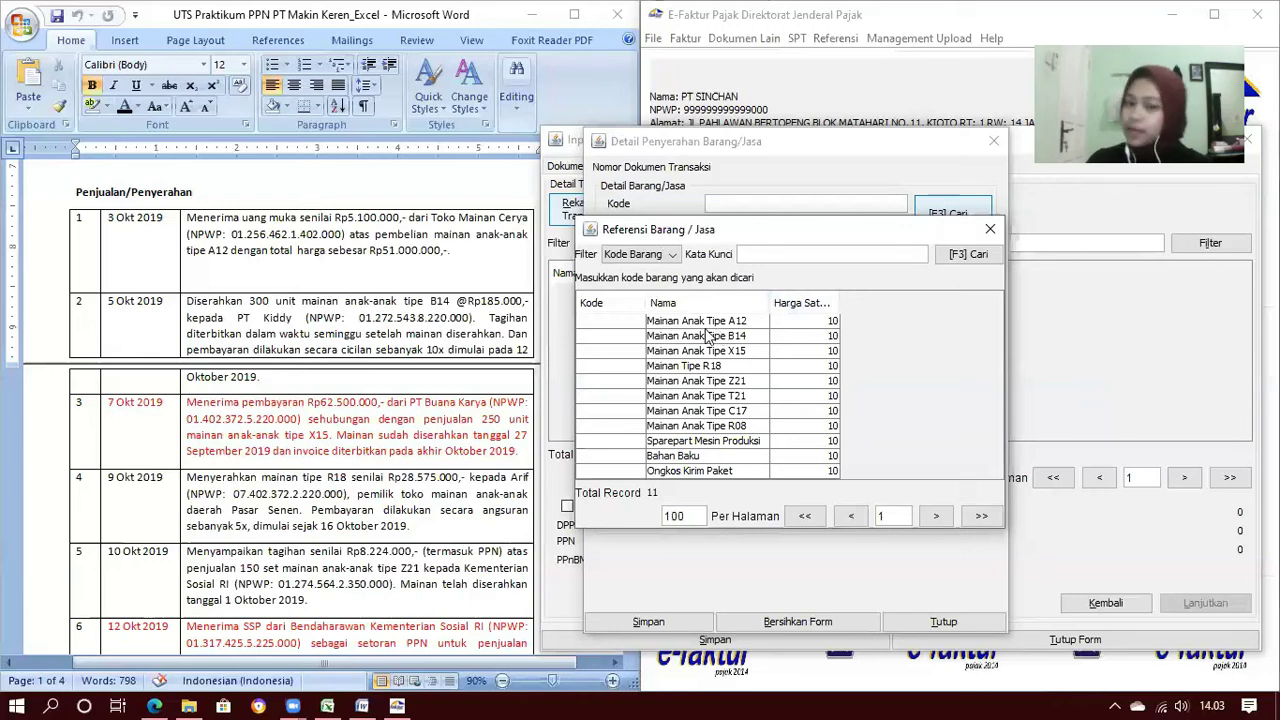
double_click(710, 321)
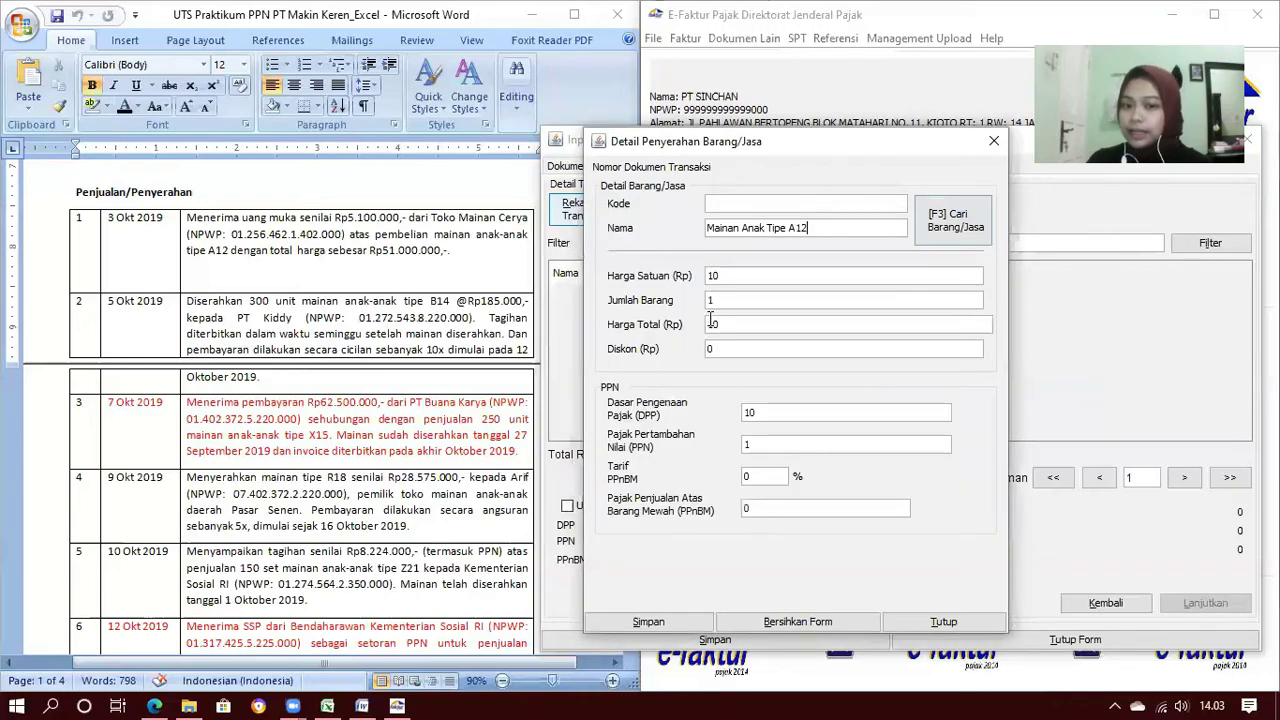
double_click(725, 274)
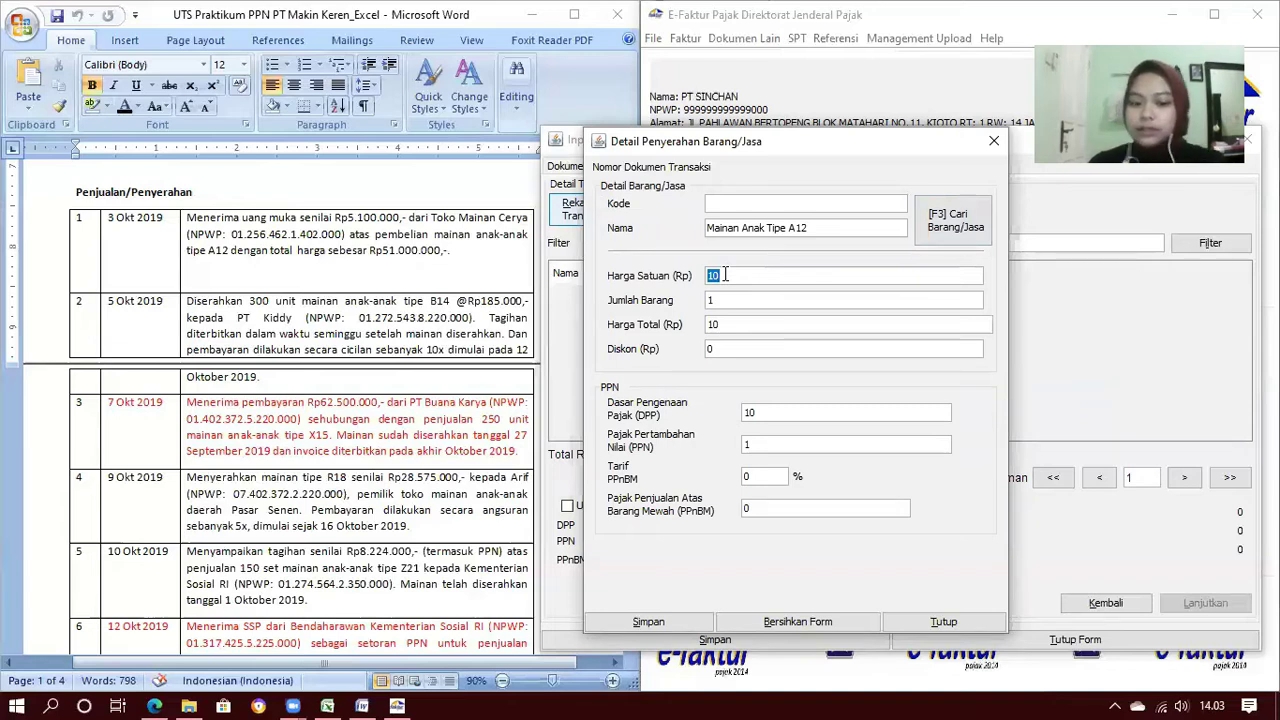
type("5100000")
key("Tab")
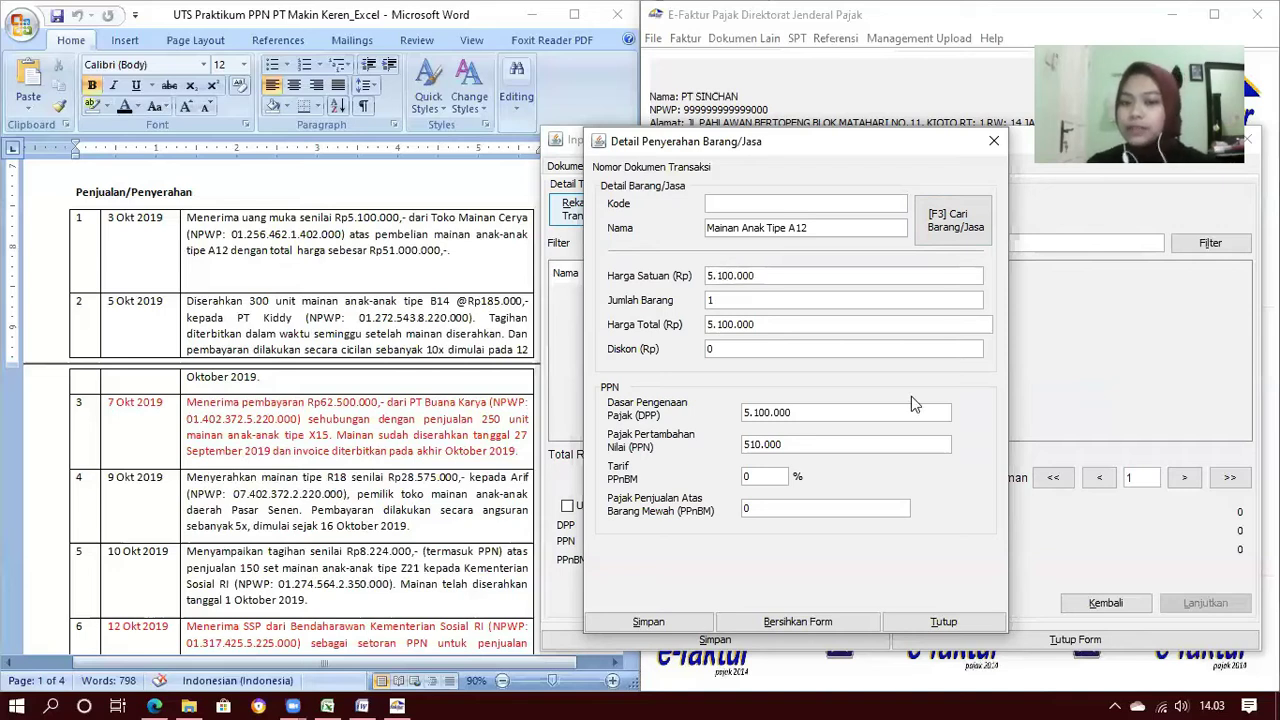
Save the item line and the invoice without starting another
left_click(682, 624)
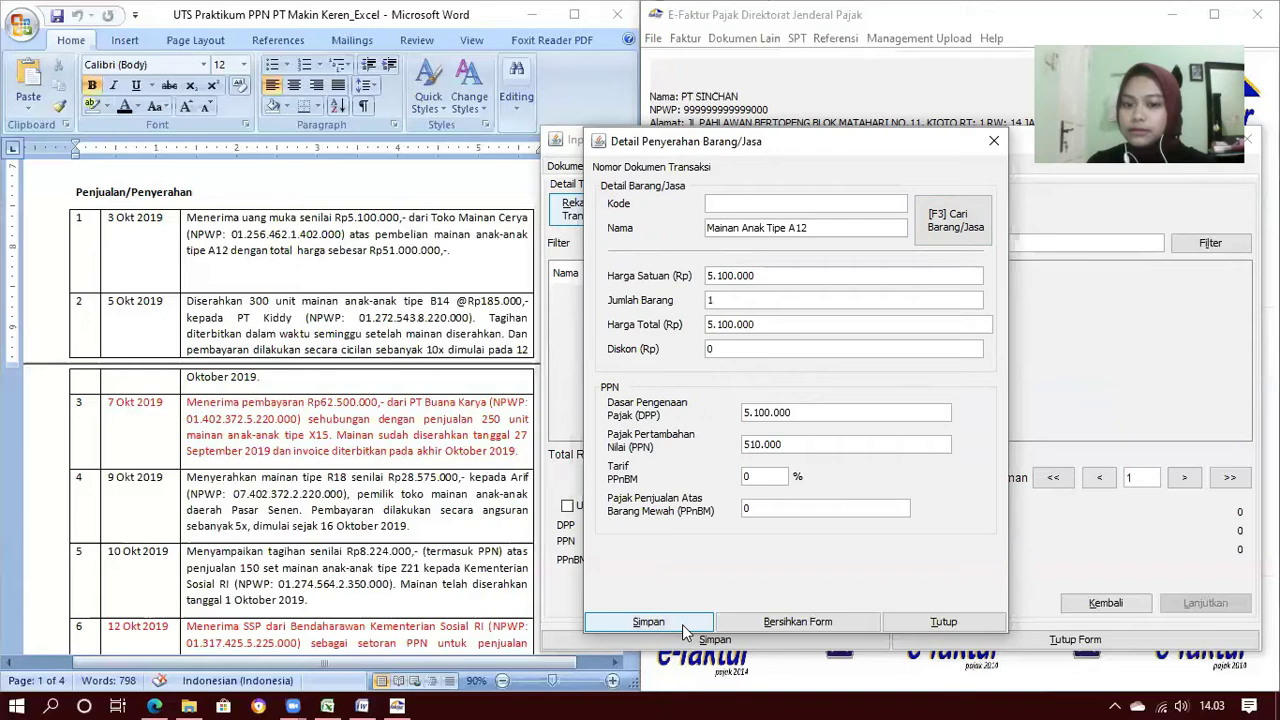
left_click(843, 418)
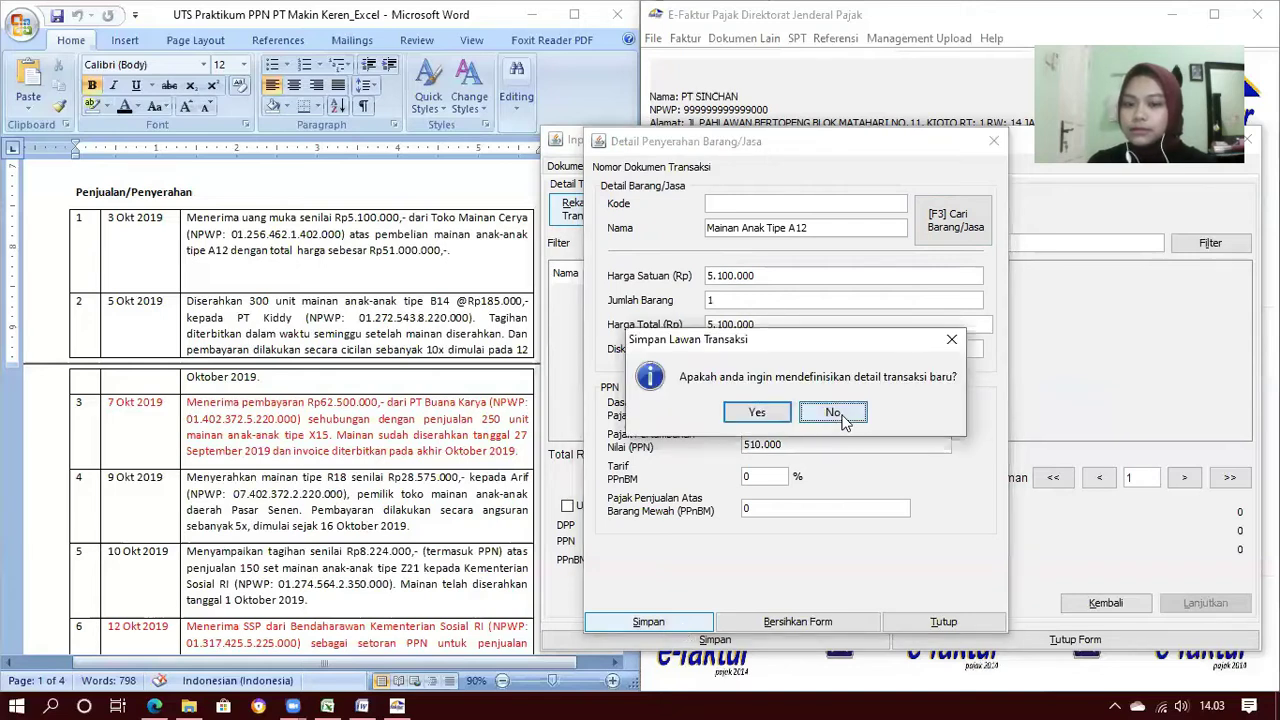
left_click(815, 647)
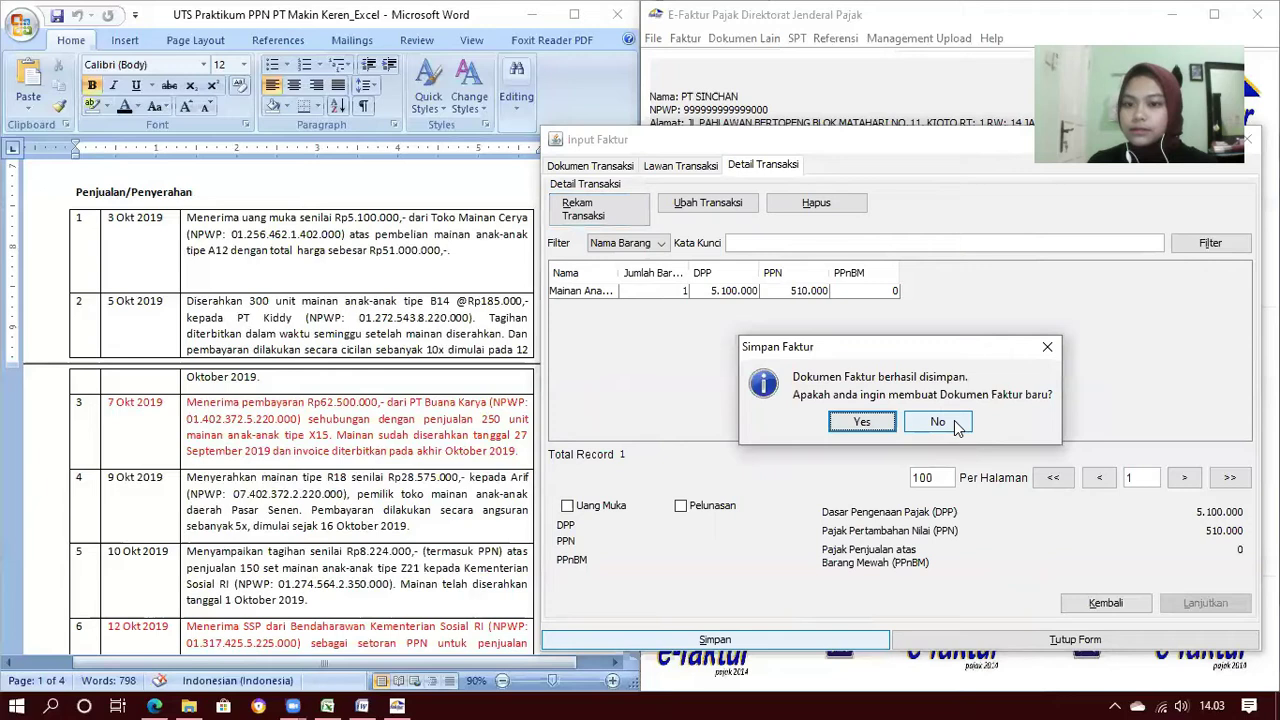
left_click(938, 422)
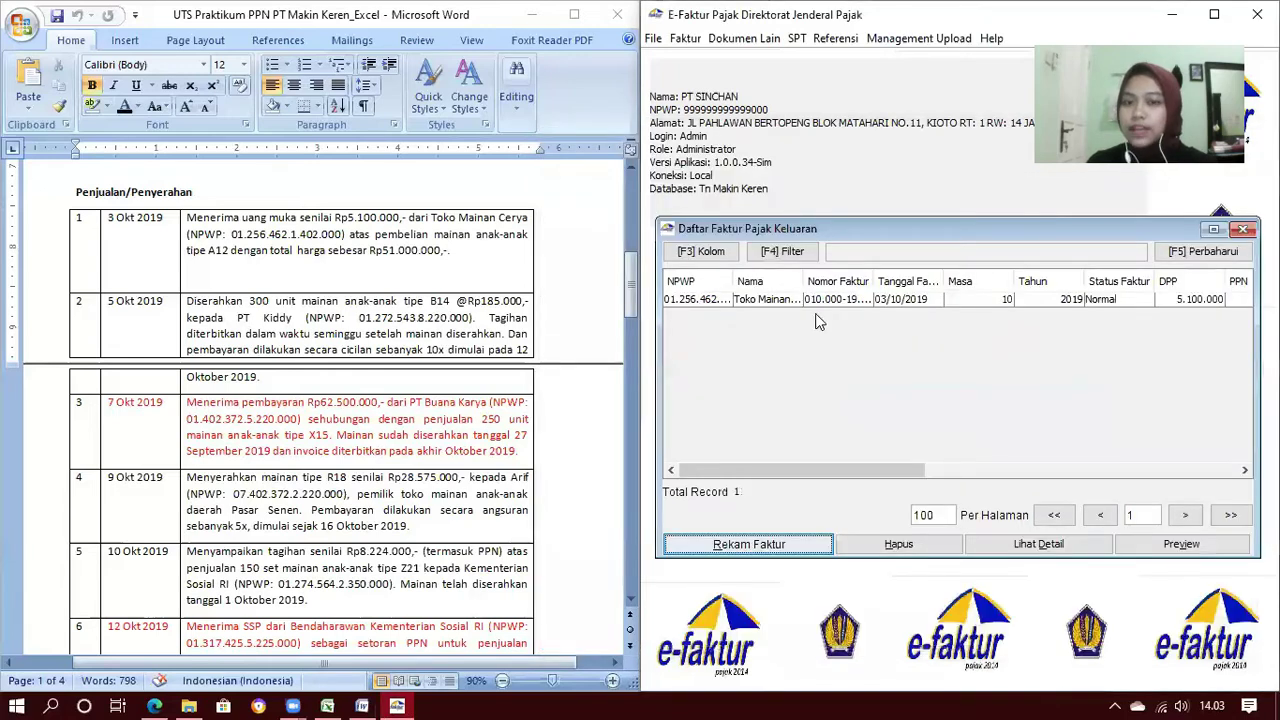
Start another output invoice, keeping the transaction type, dated 05/10/2019
left_click(808, 552)
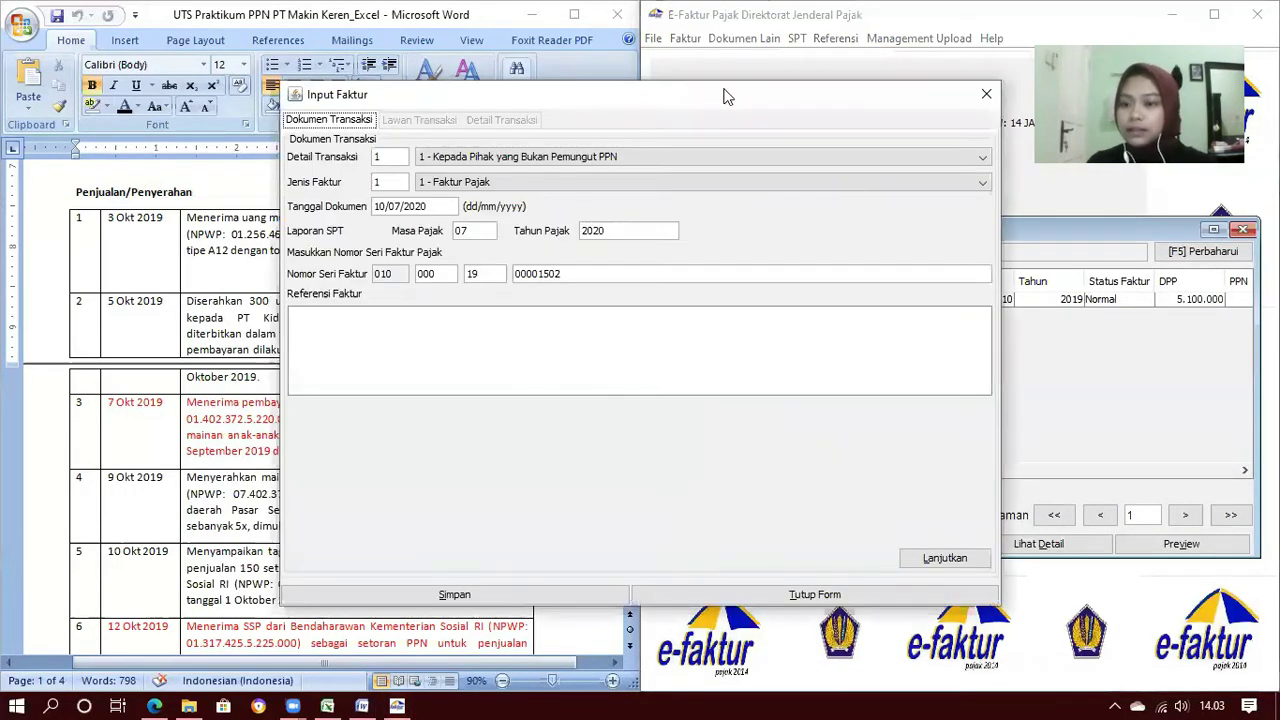
left_click_drag(724, 88, 999, 150)
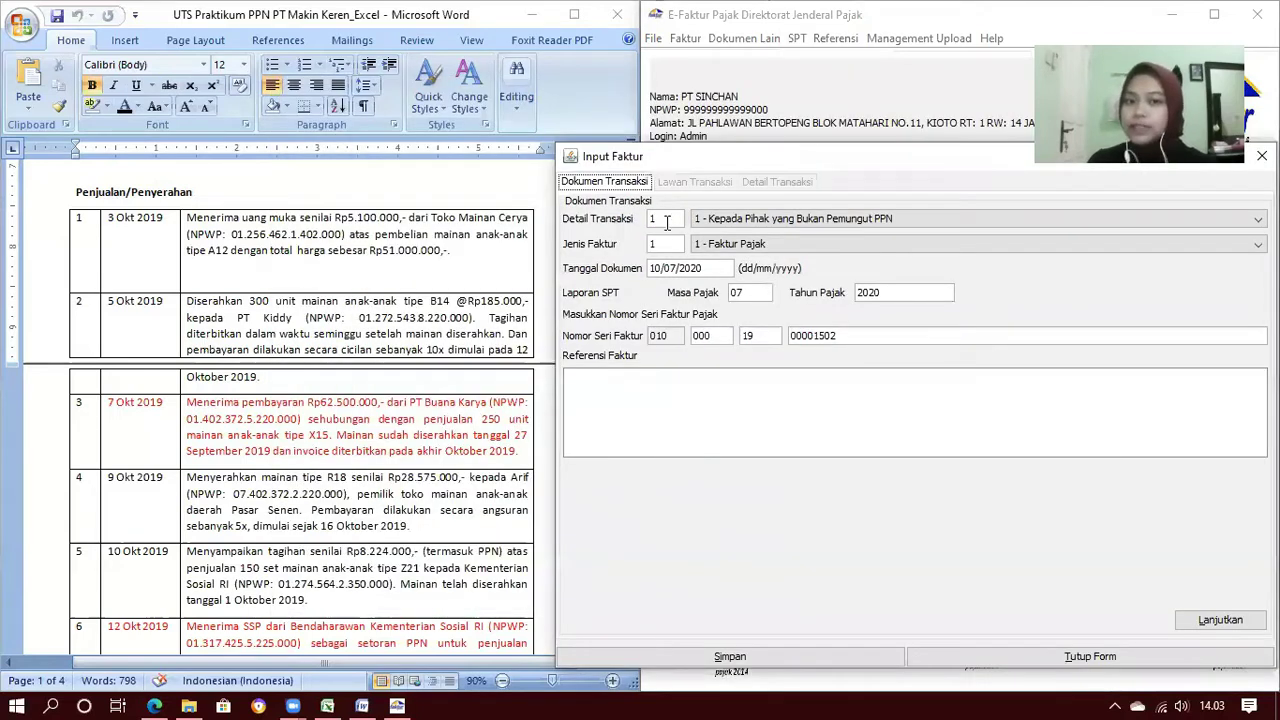
left_click(740, 219)
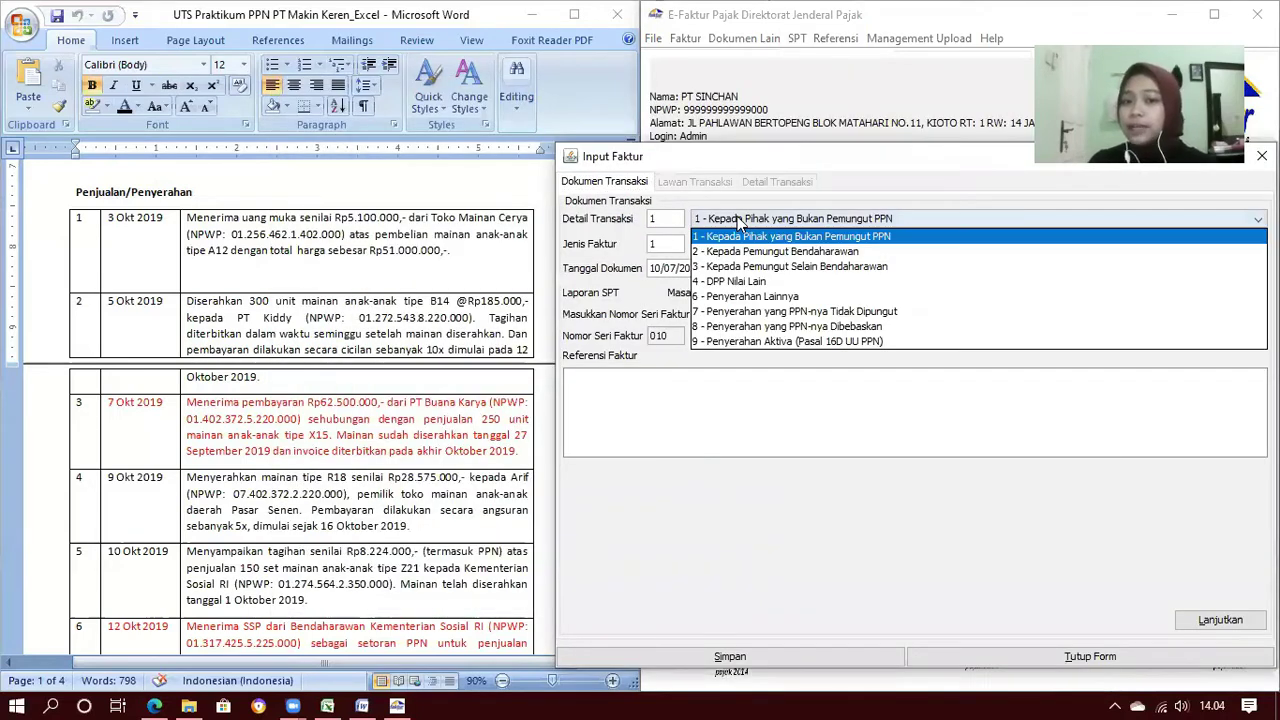
left_click(742, 236)
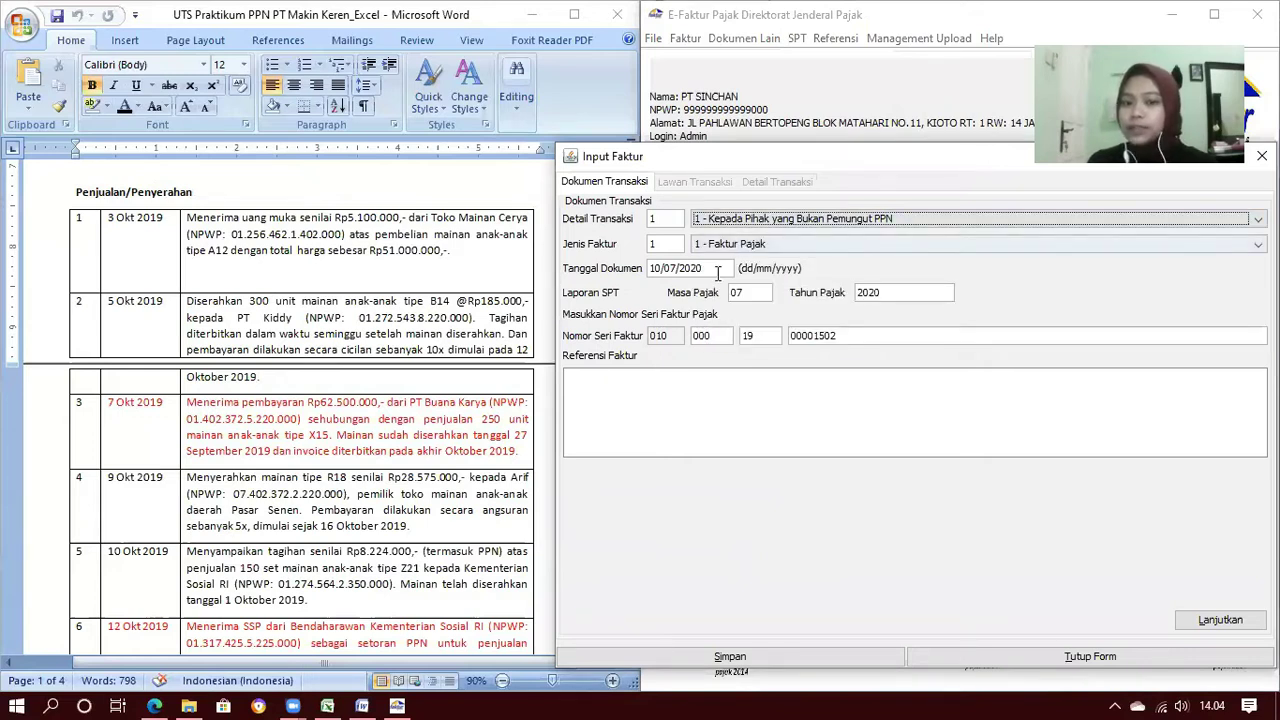
left_click(655, 268)
key("shift+Right")
key("shift+Right")
type("05/")
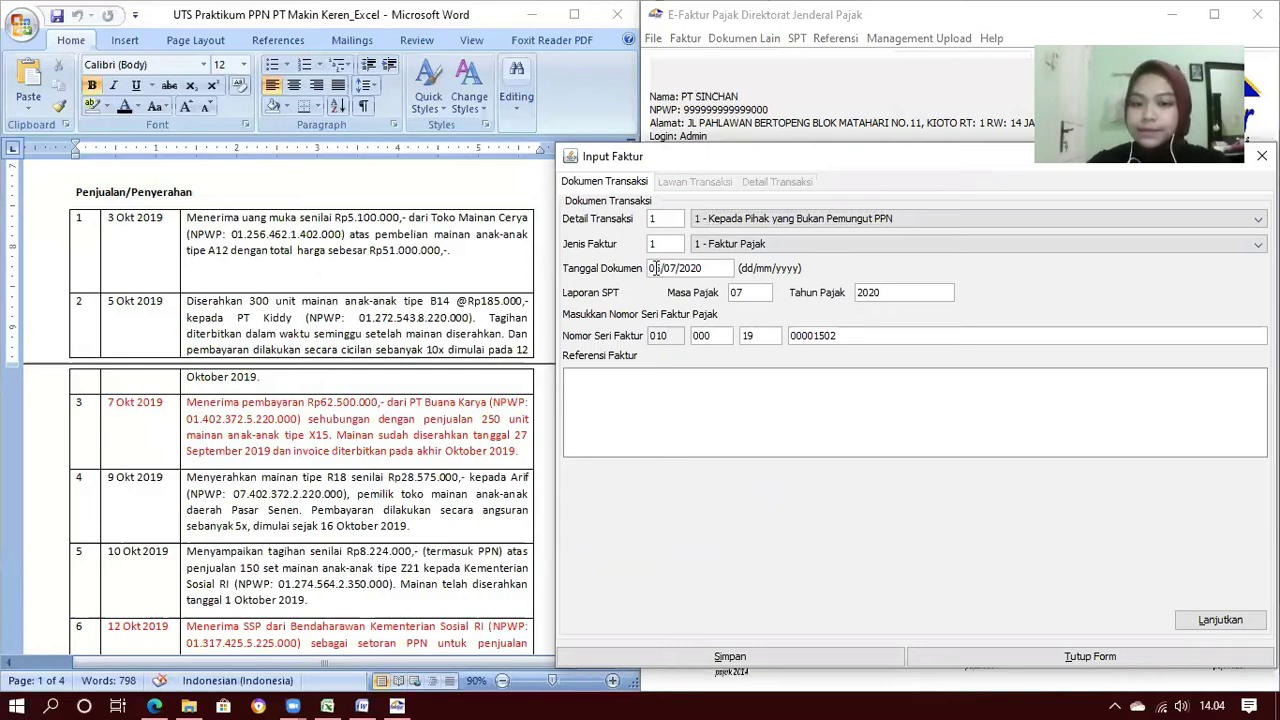
type("10/2019")
key("Tab")
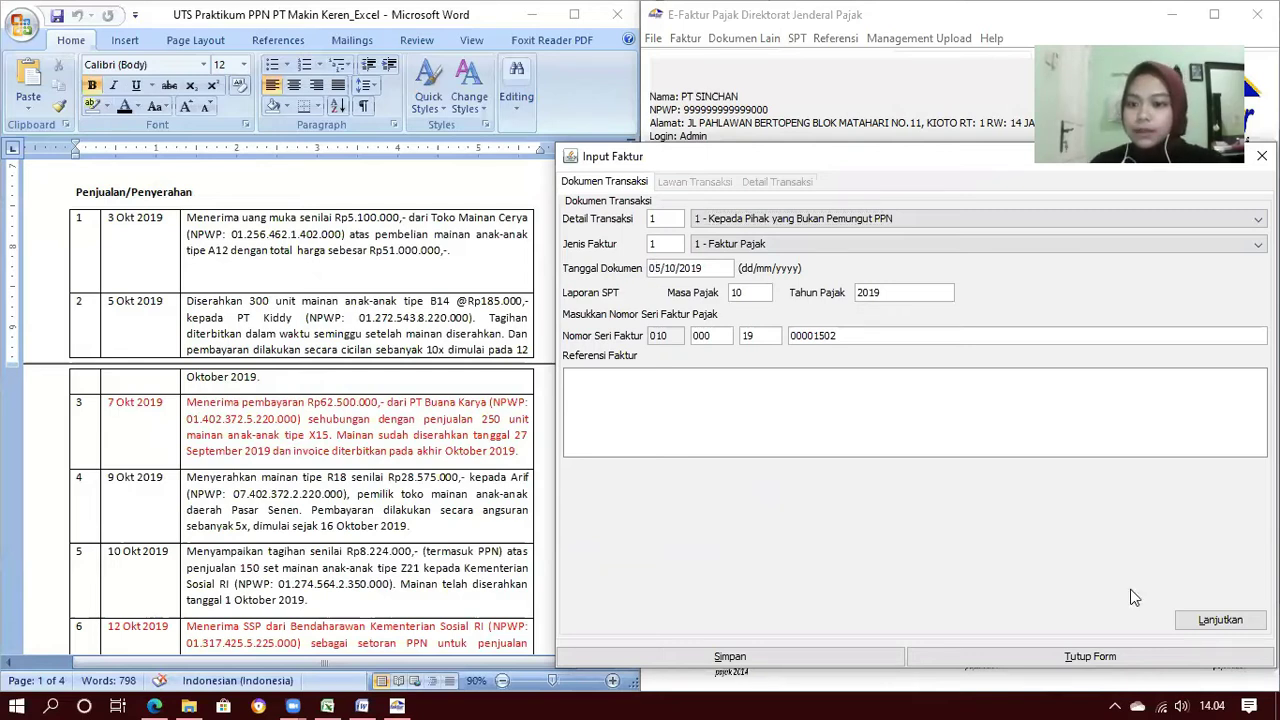
Choose PT Kiddy as the counterparty and continue to the line items
left_click(1206, 622)
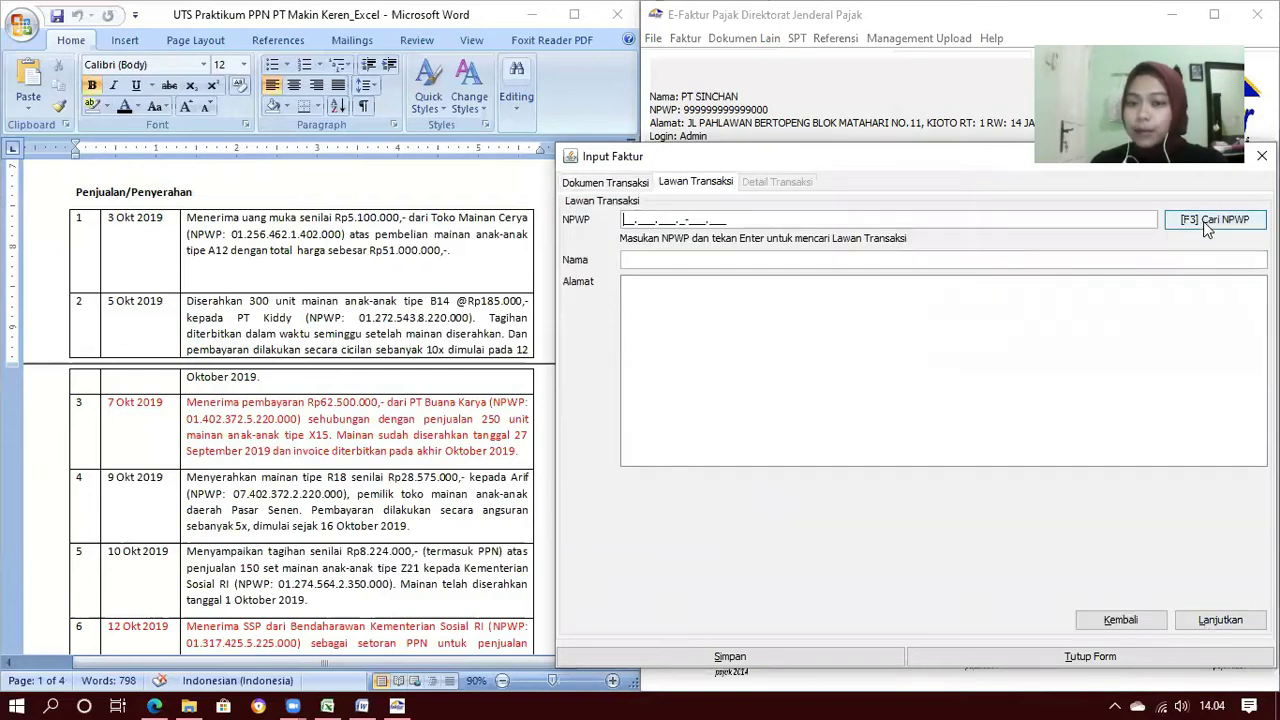
left_click(1205, 222)
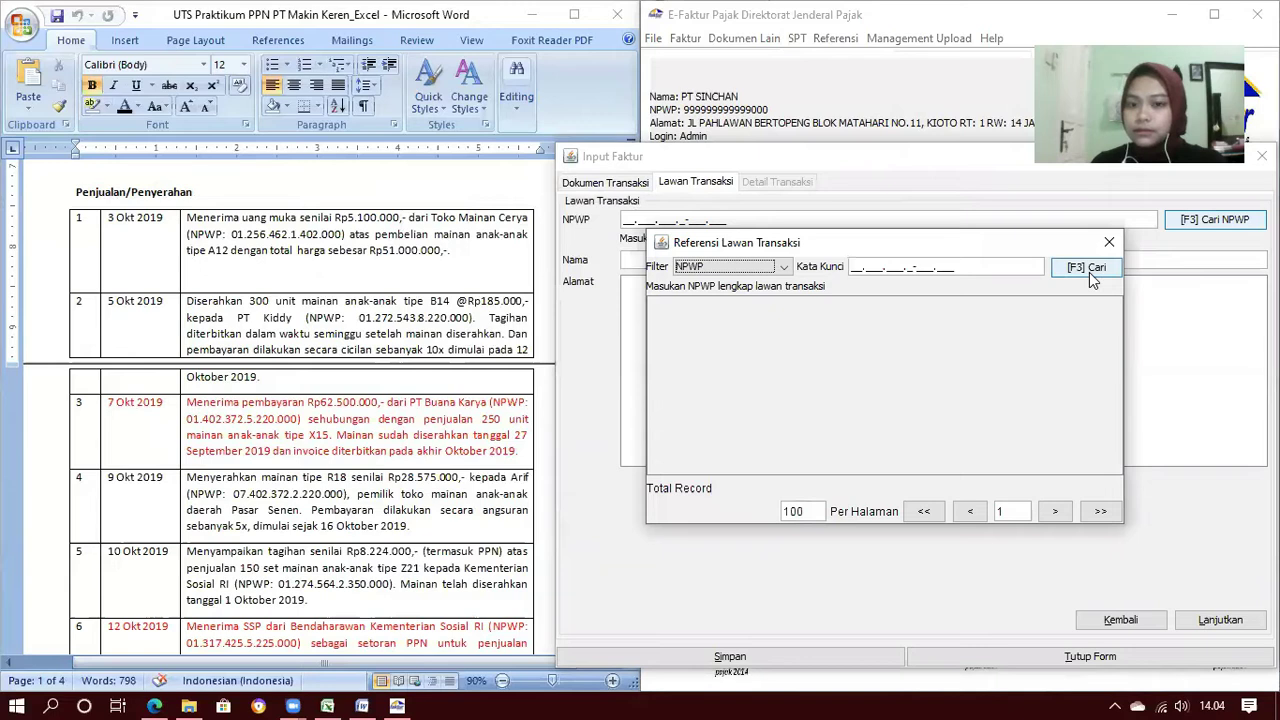
left_click(1089, 272)
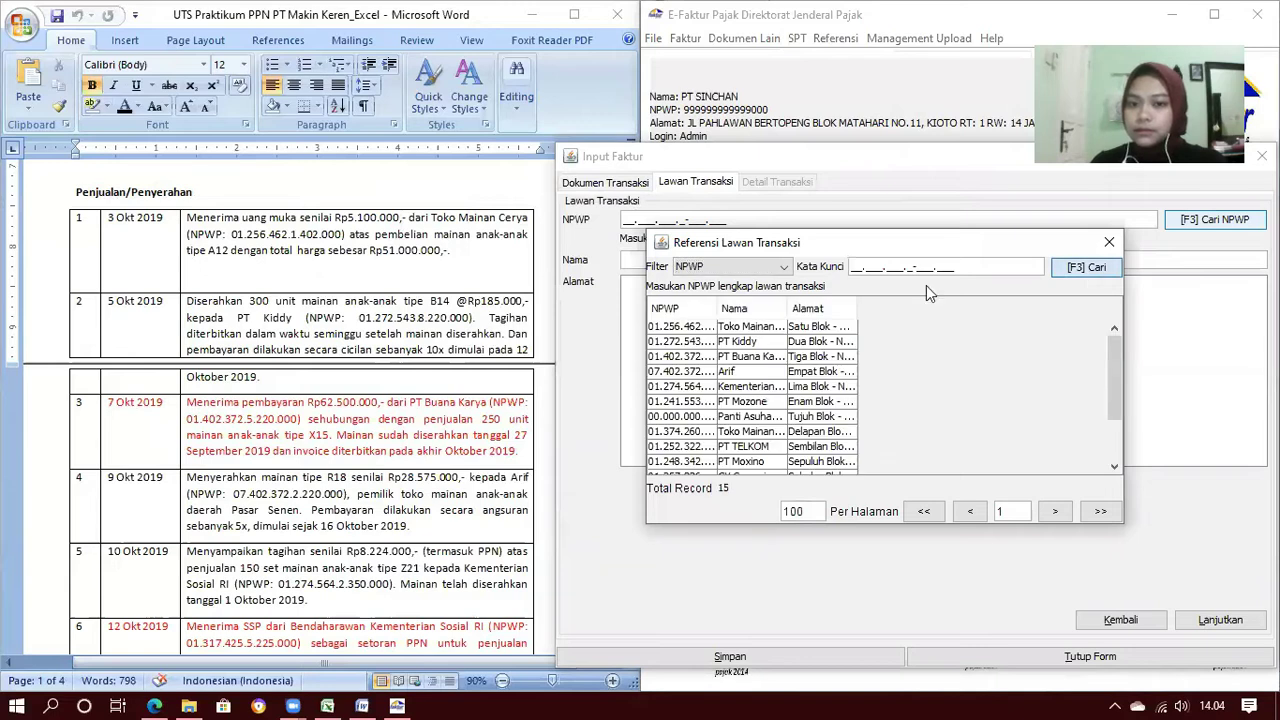
double_click(762, 343)
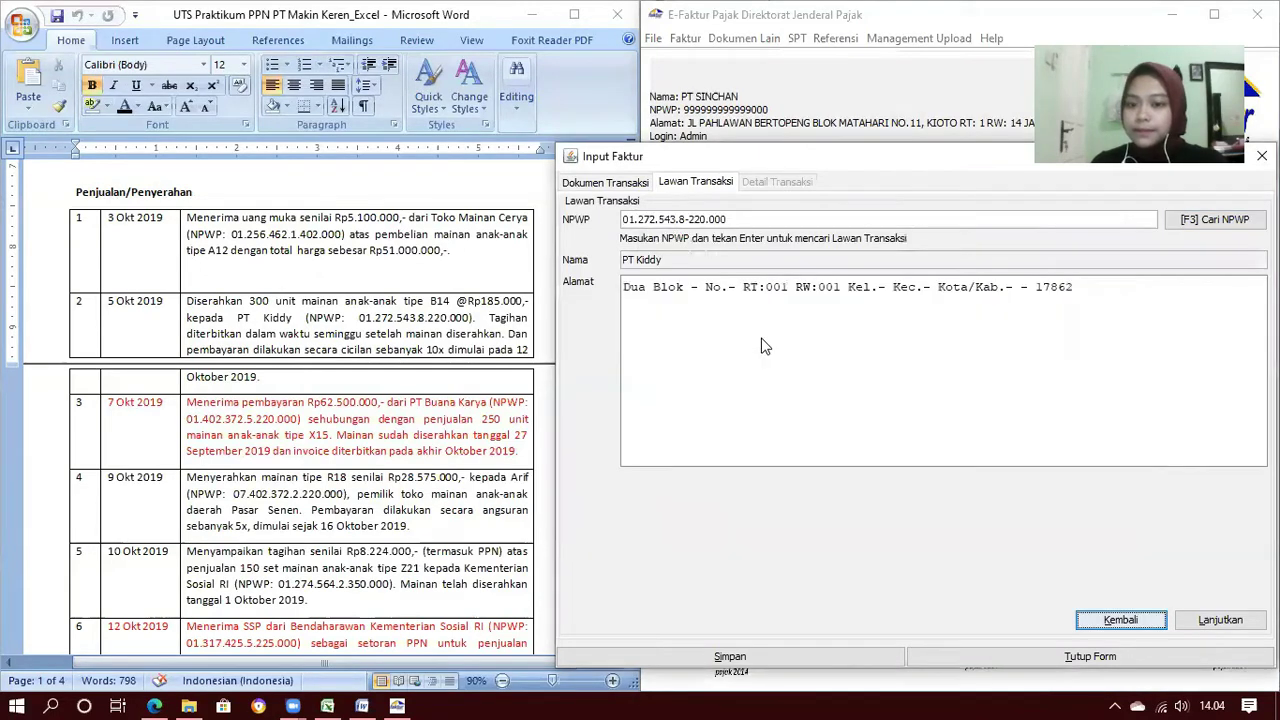
left_click(1220, 620)
Add a line of 300 Mainan Anak Tipe B14 at unit price 185000
left_click(612, 226)
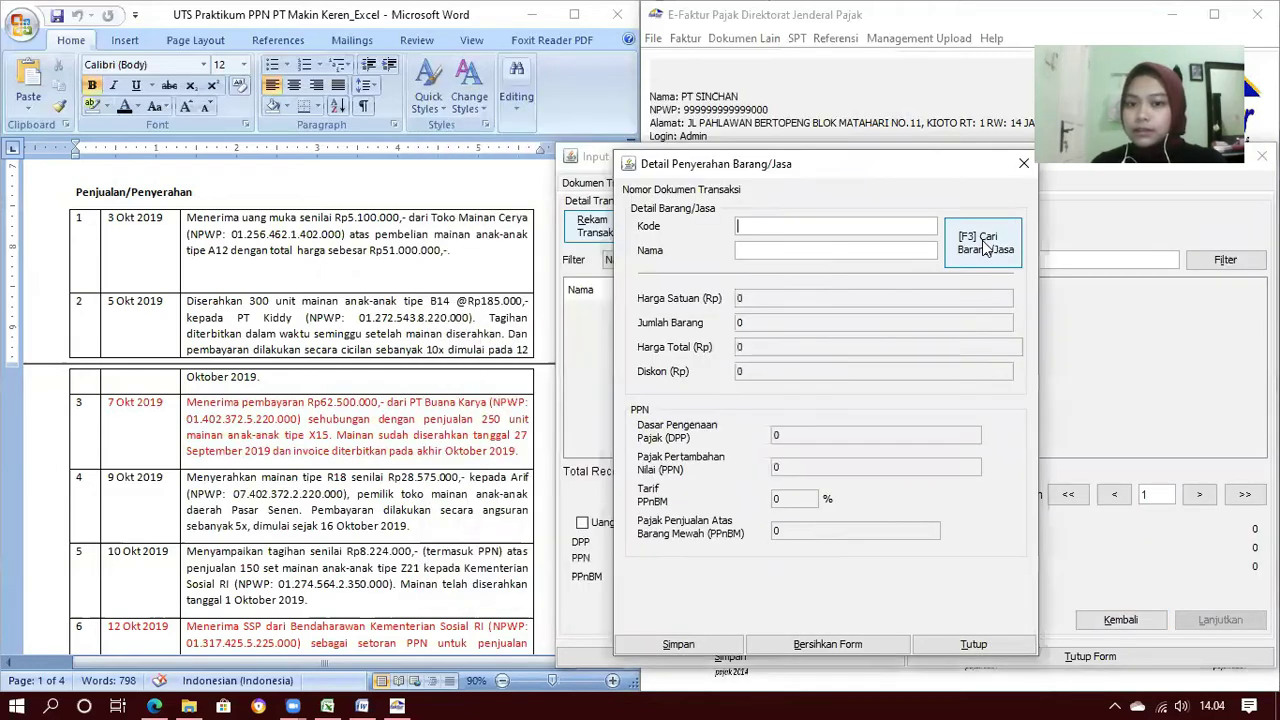
left_click(985, 247)
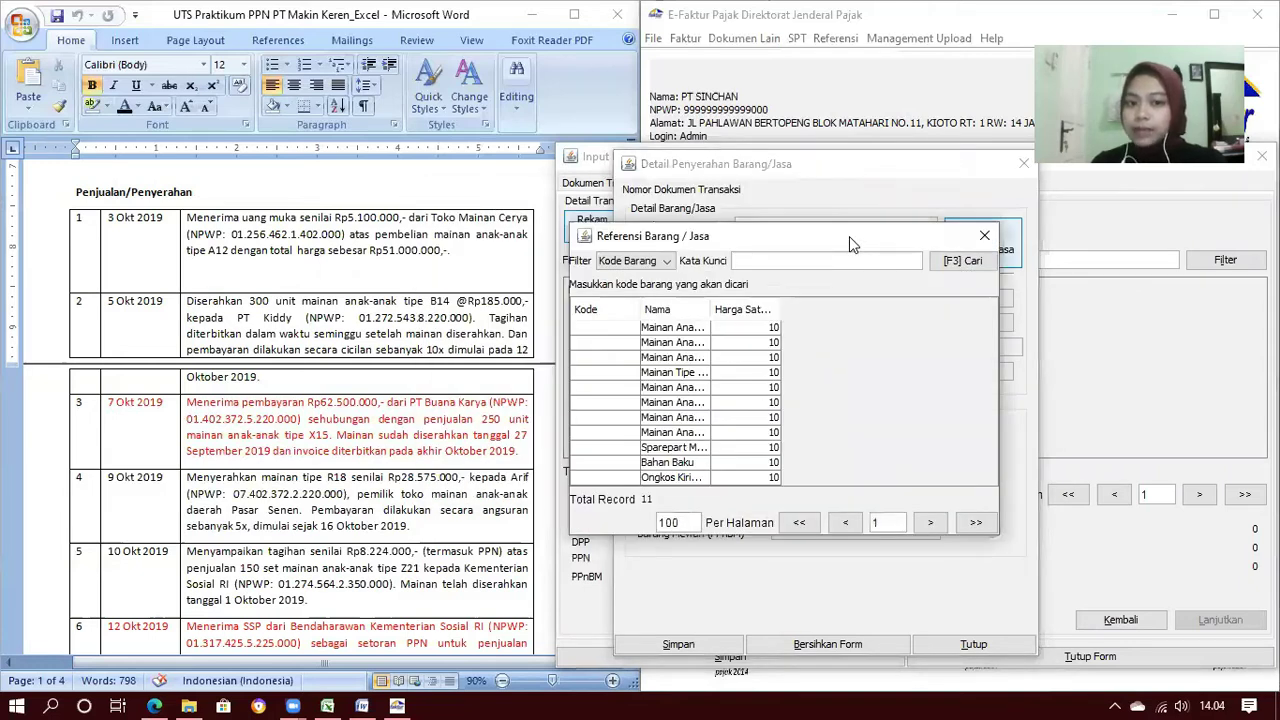
left_click_drag(710, 312, 757, 319)
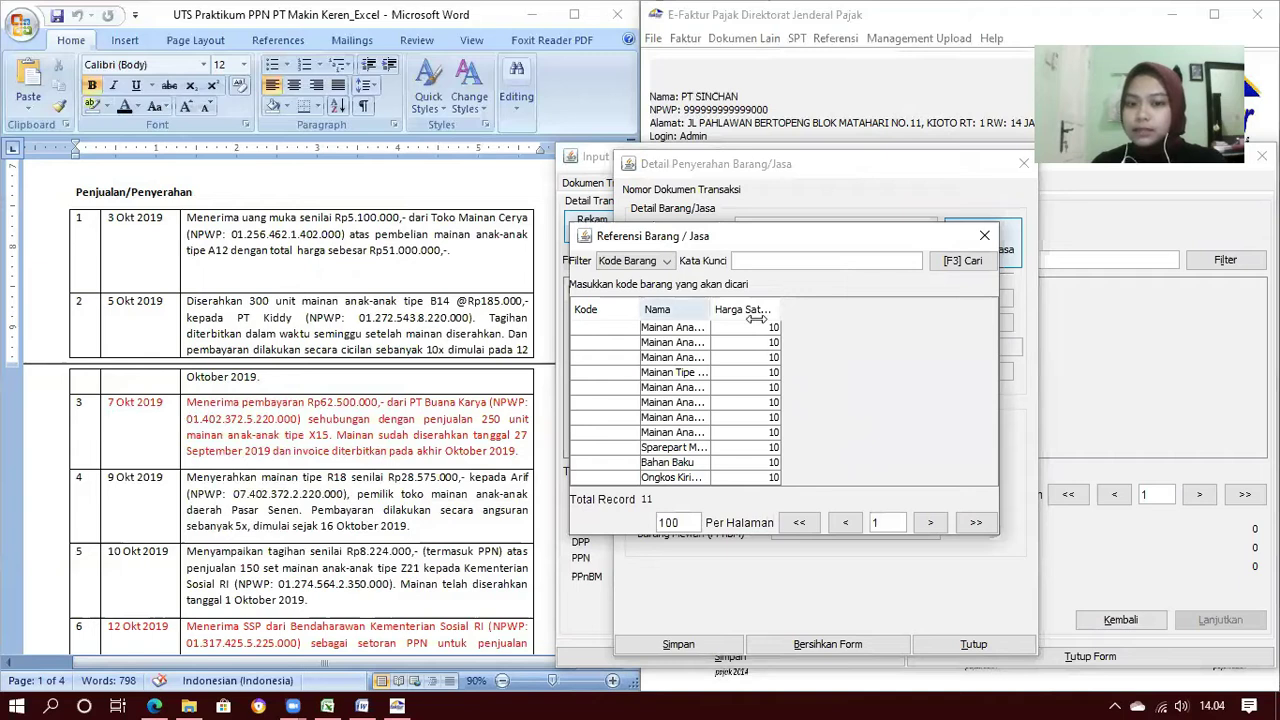
double_click(750, 342)
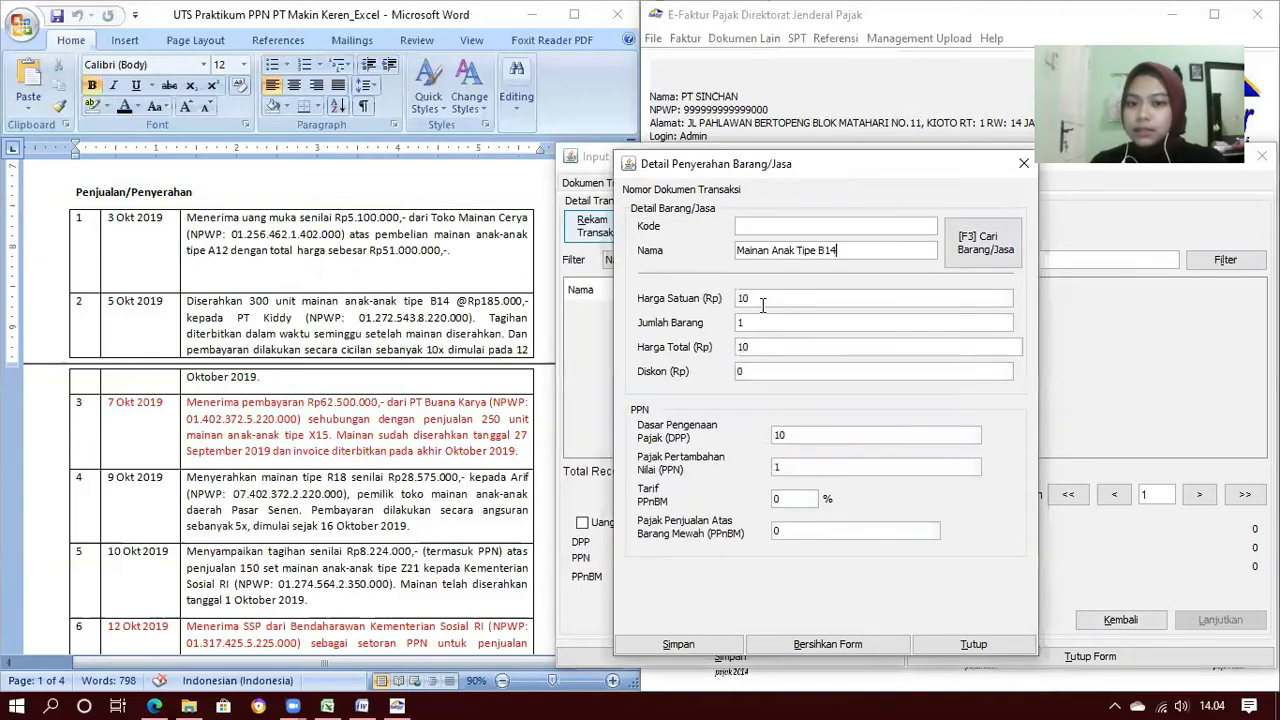
double_click(755, 297)
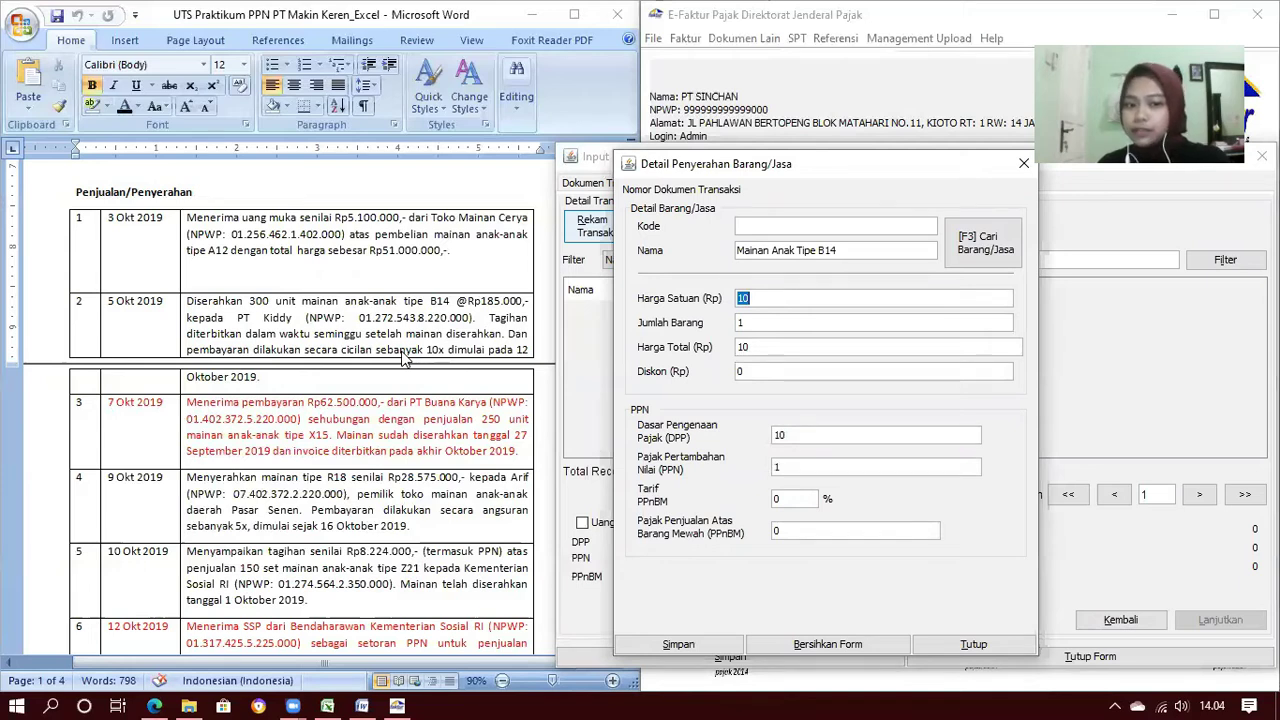
type("185000")
key("Tab")
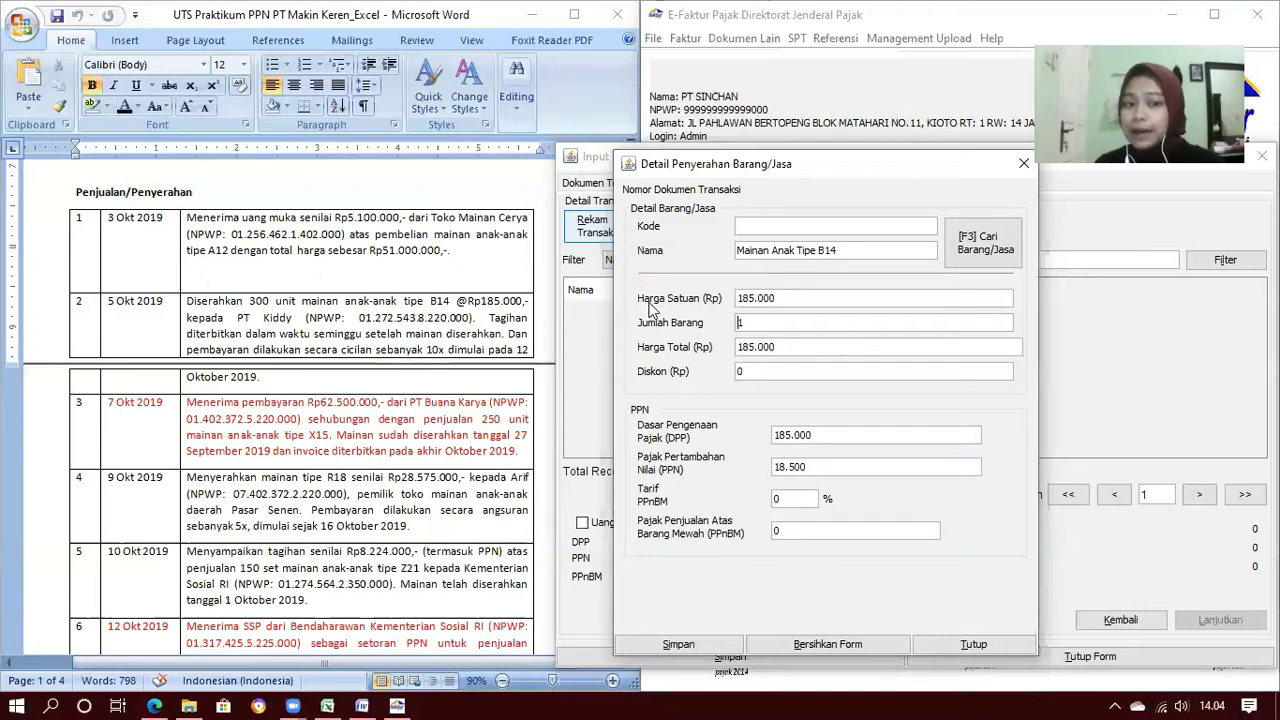
double_click(745, 321)
type("300")
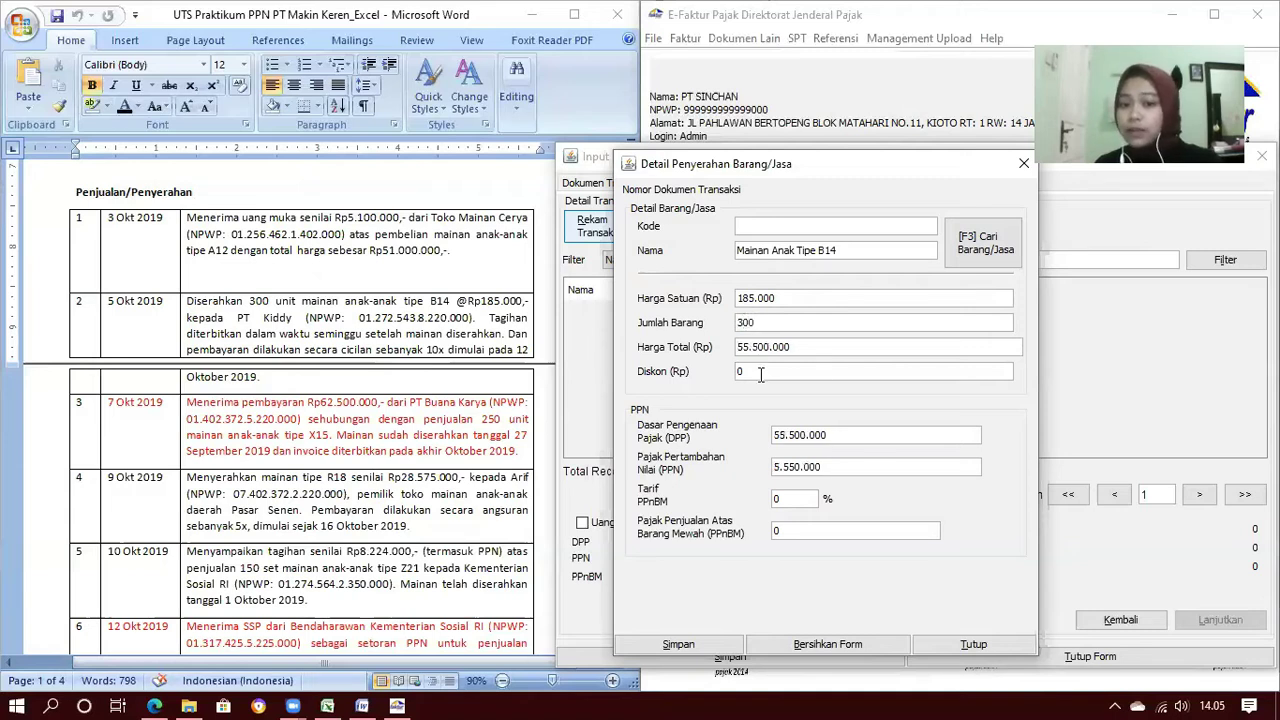
left_click(834, 355)
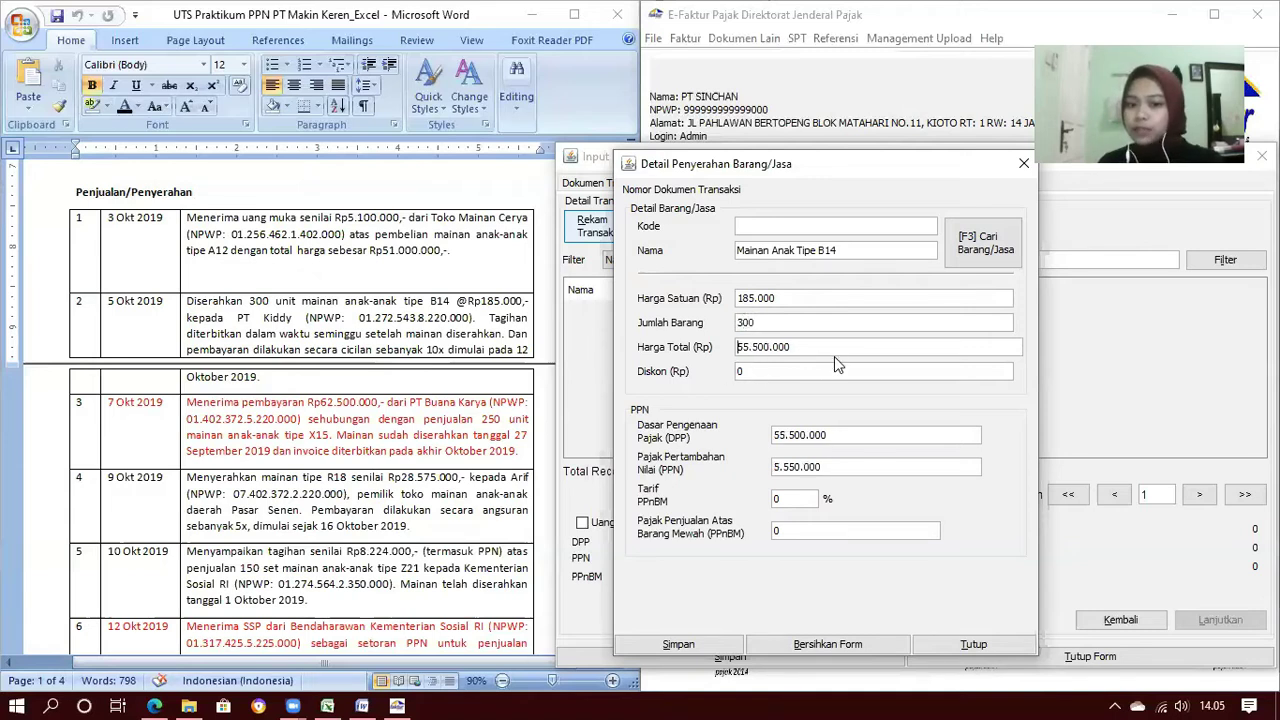
Save the item line and the invoice without adding more
left_click(711, 646)
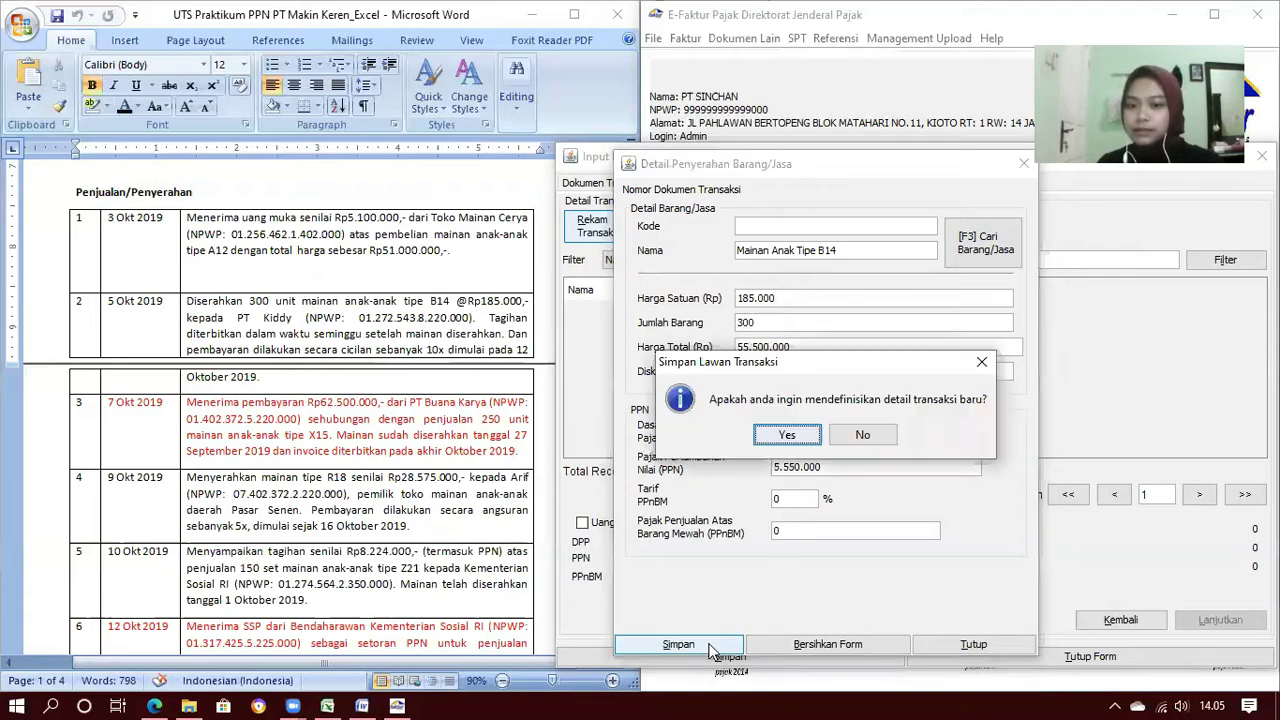
left_click(865, 435)
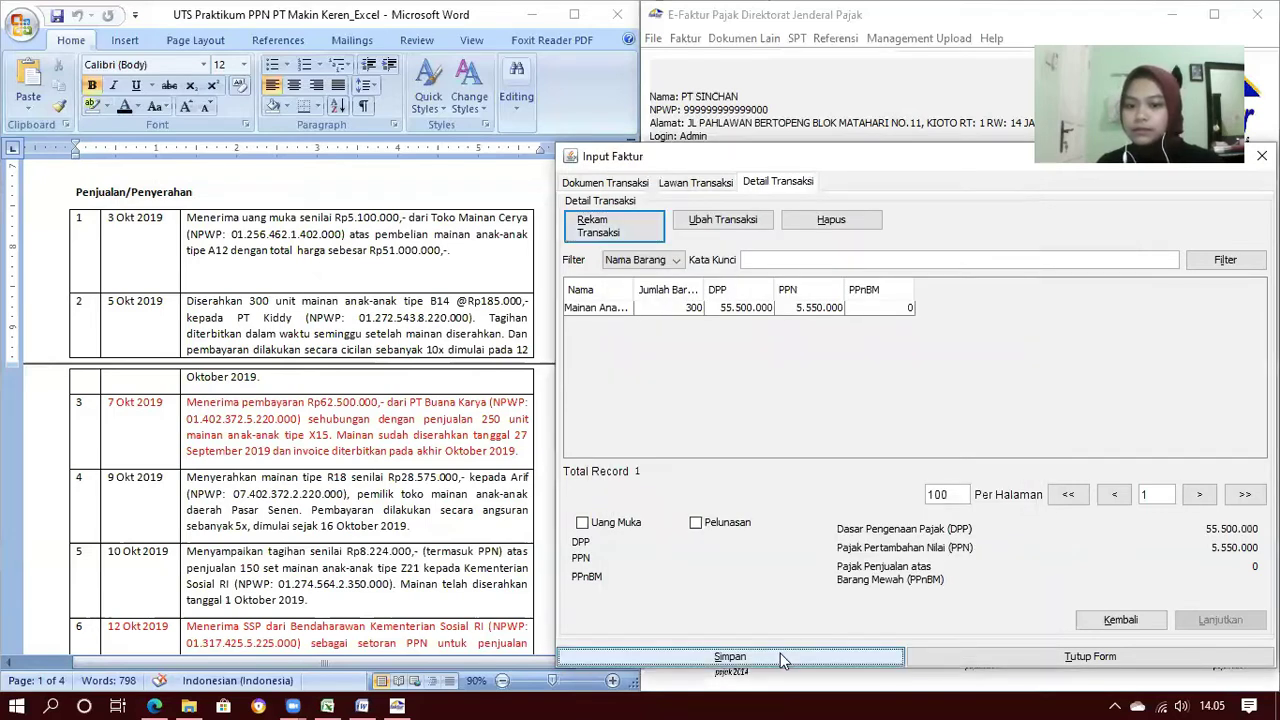
left_click(967, 431)
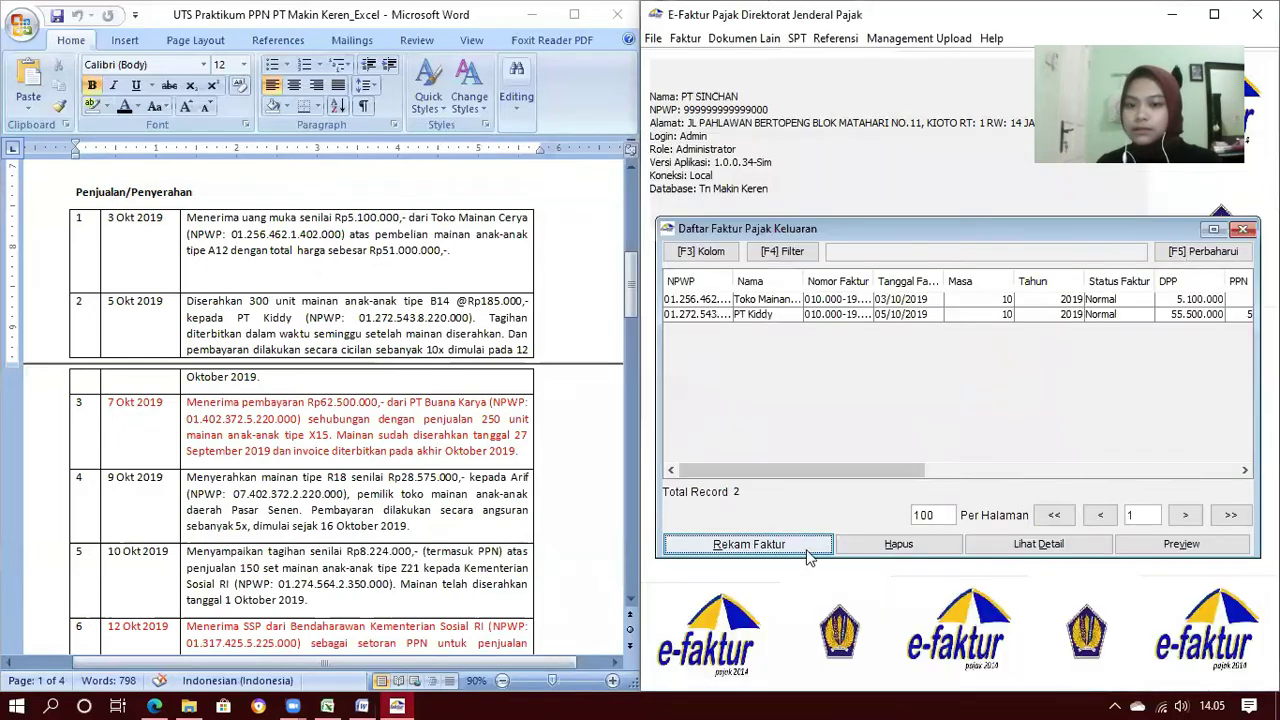
Start a third output invoice and set its document date to 09/10/2019
left_click(800, 552)
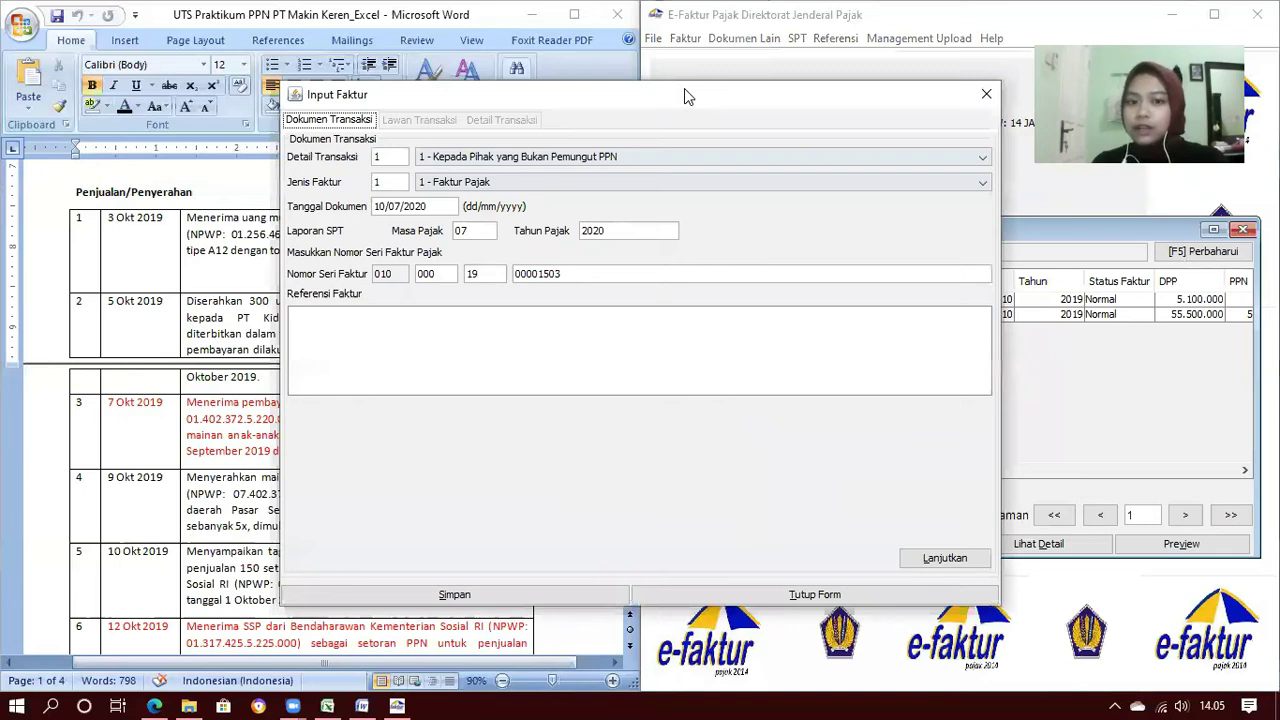
left_click_drag(685, 89, 975, 132)
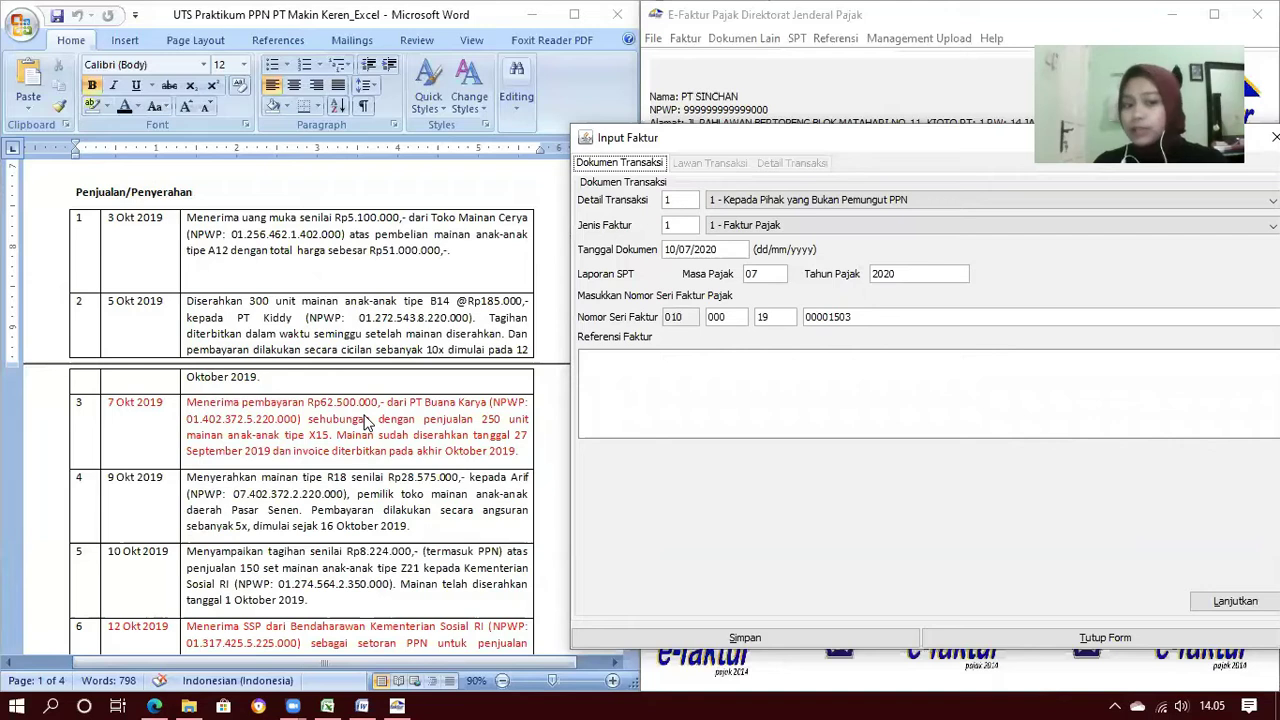
scroll(365, 423, "down", 2)
scroll(365, 423, "down", 3)
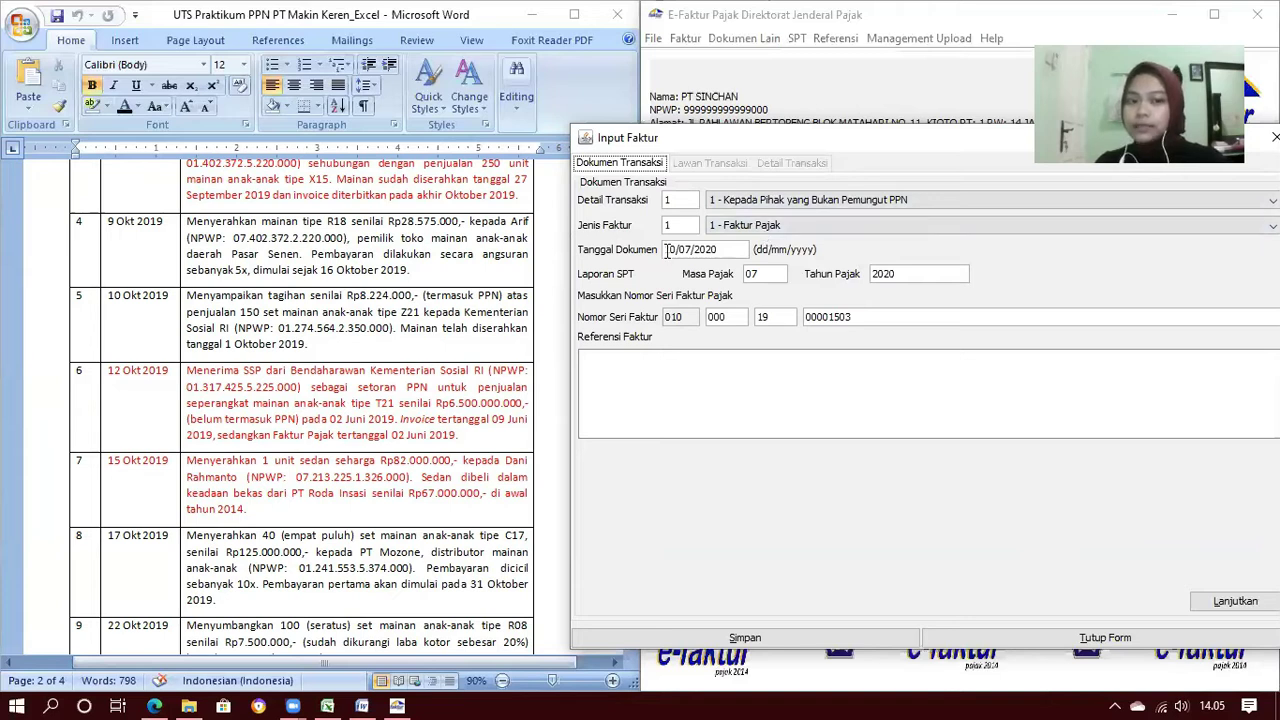
left_click(667, 250)
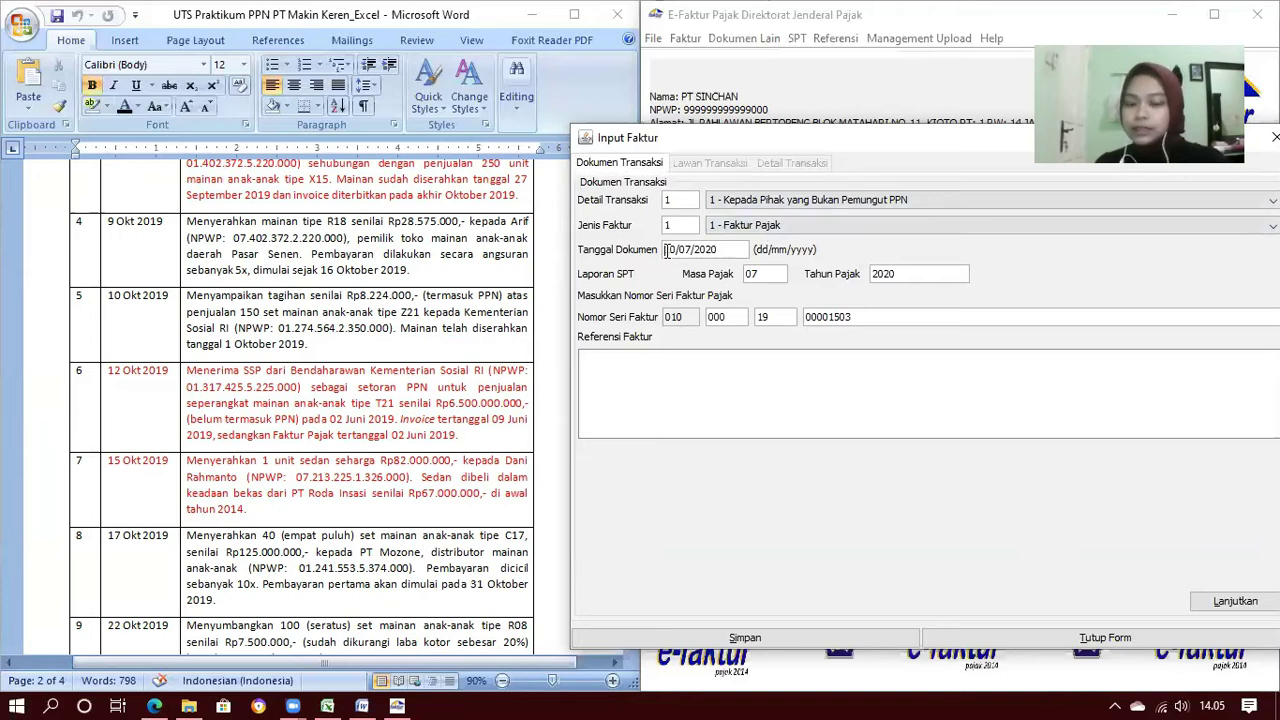
type("09102019")
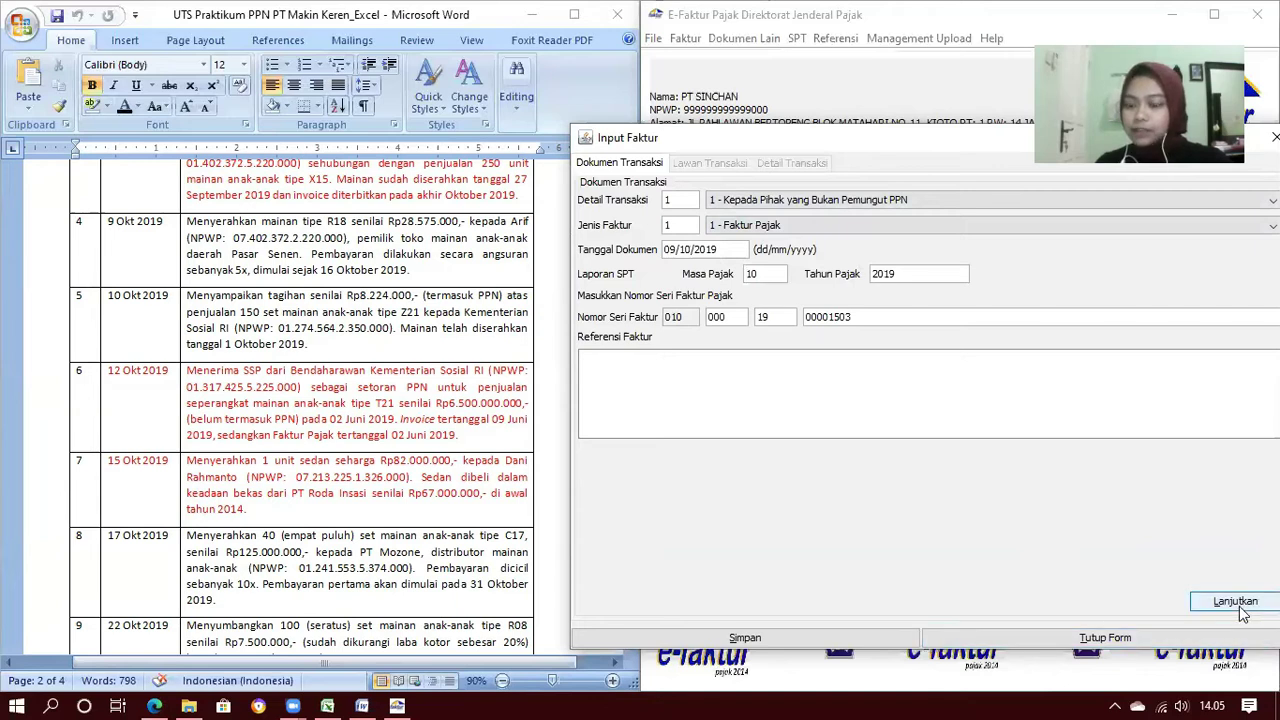
Choose the 9 Okt 2019 toy-shop buyer as counterparty and reach the empty item list
left_click(1240, 608)
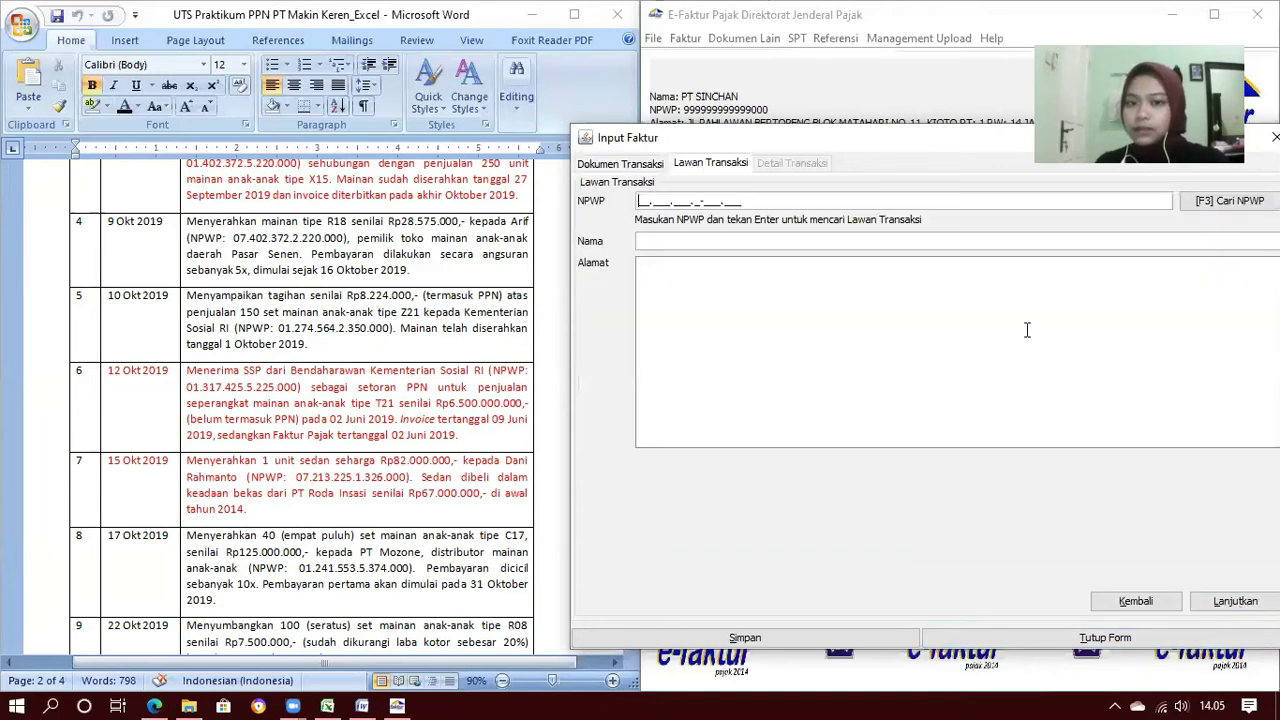
left_click(1204, 202)
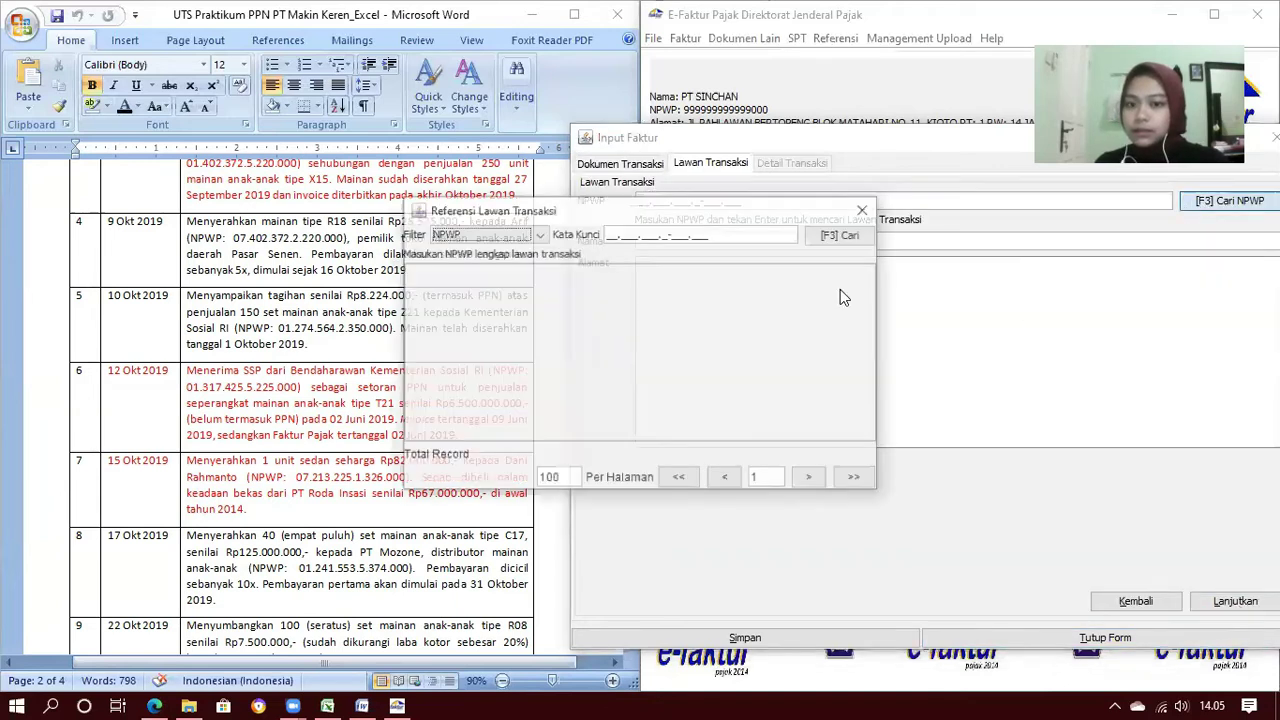
left_click(820, 237)
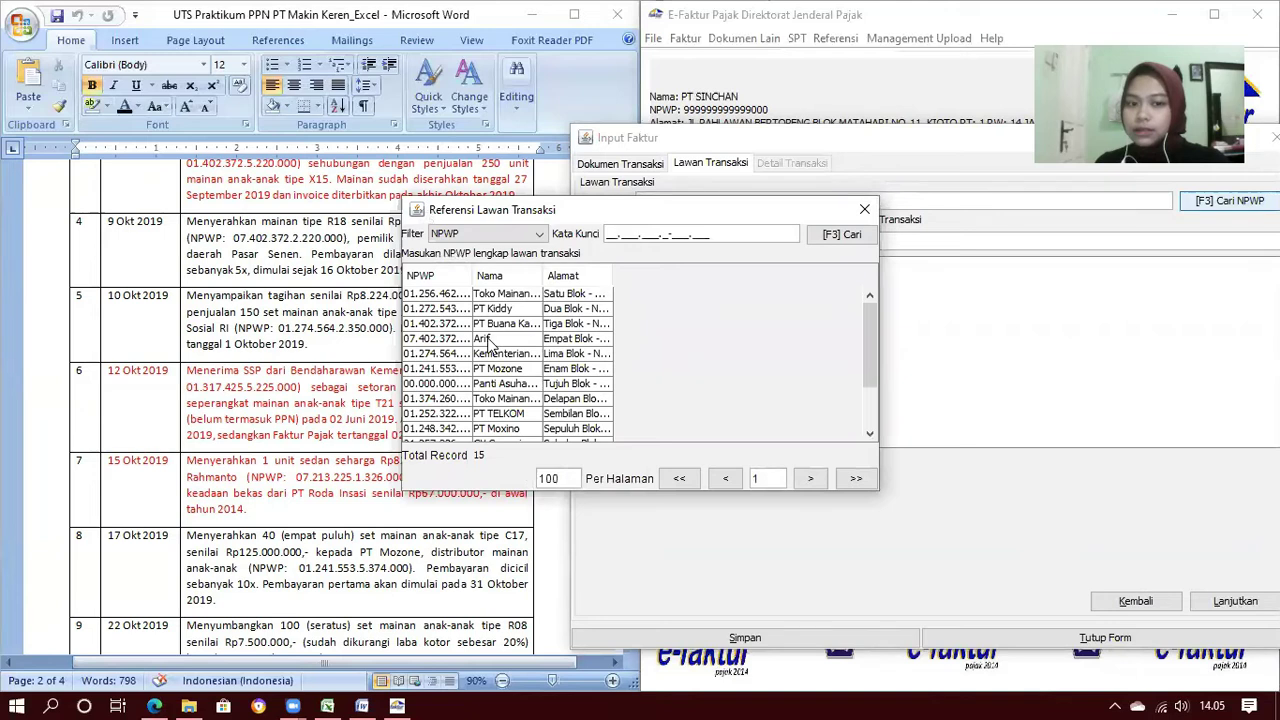
double_click(490, 341)
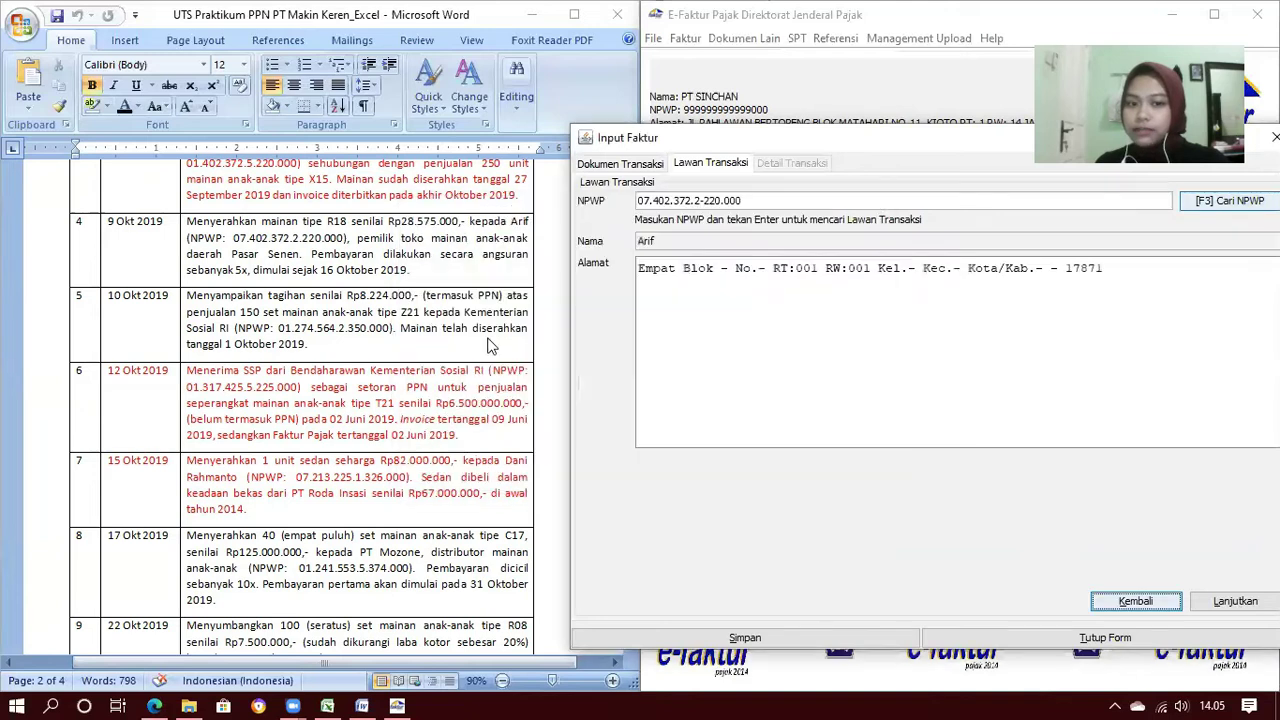
left_click(1234, 602)
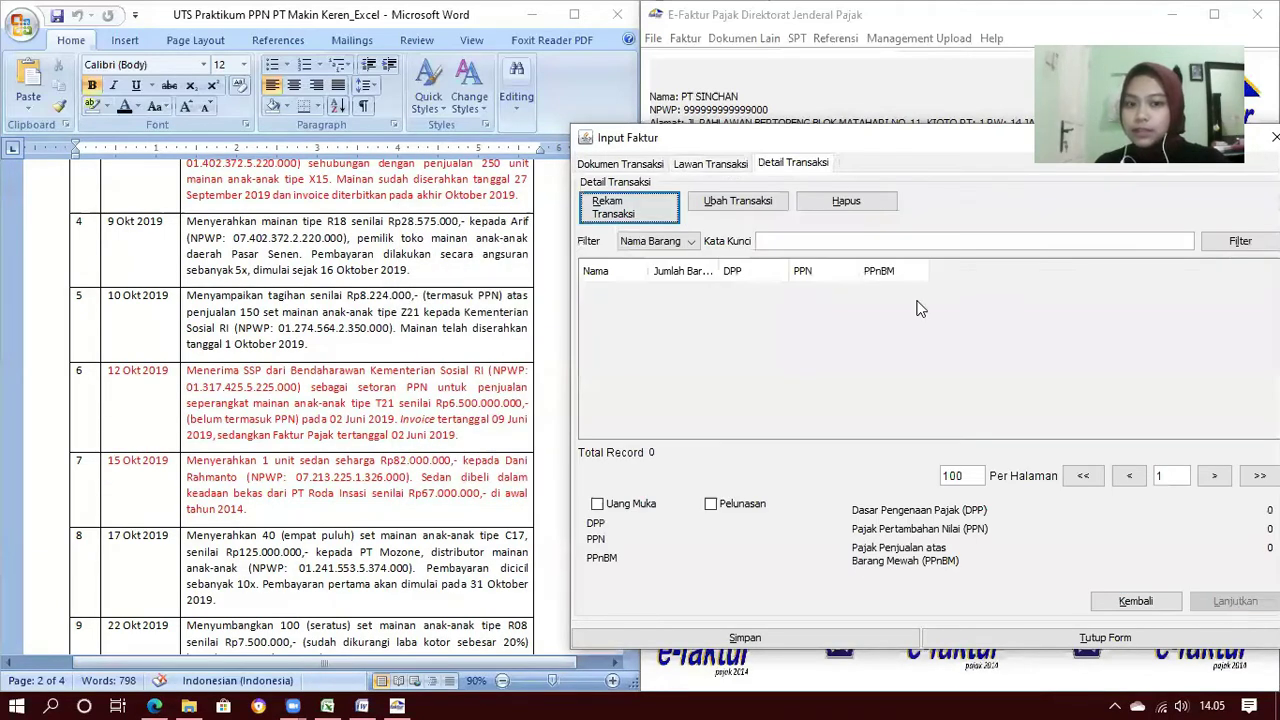
left_click(630, 207)
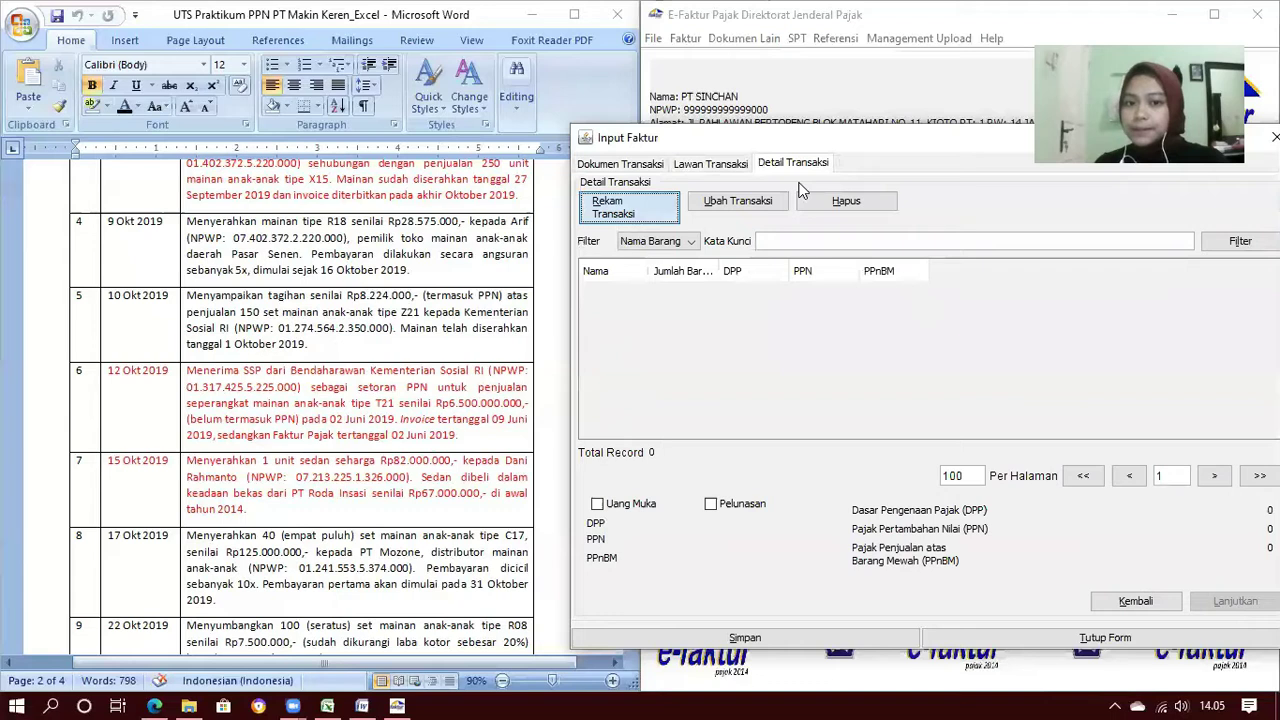
Add Mainan Tipe R18 as the item with unit price 28.575.000
left_click(787, 187)
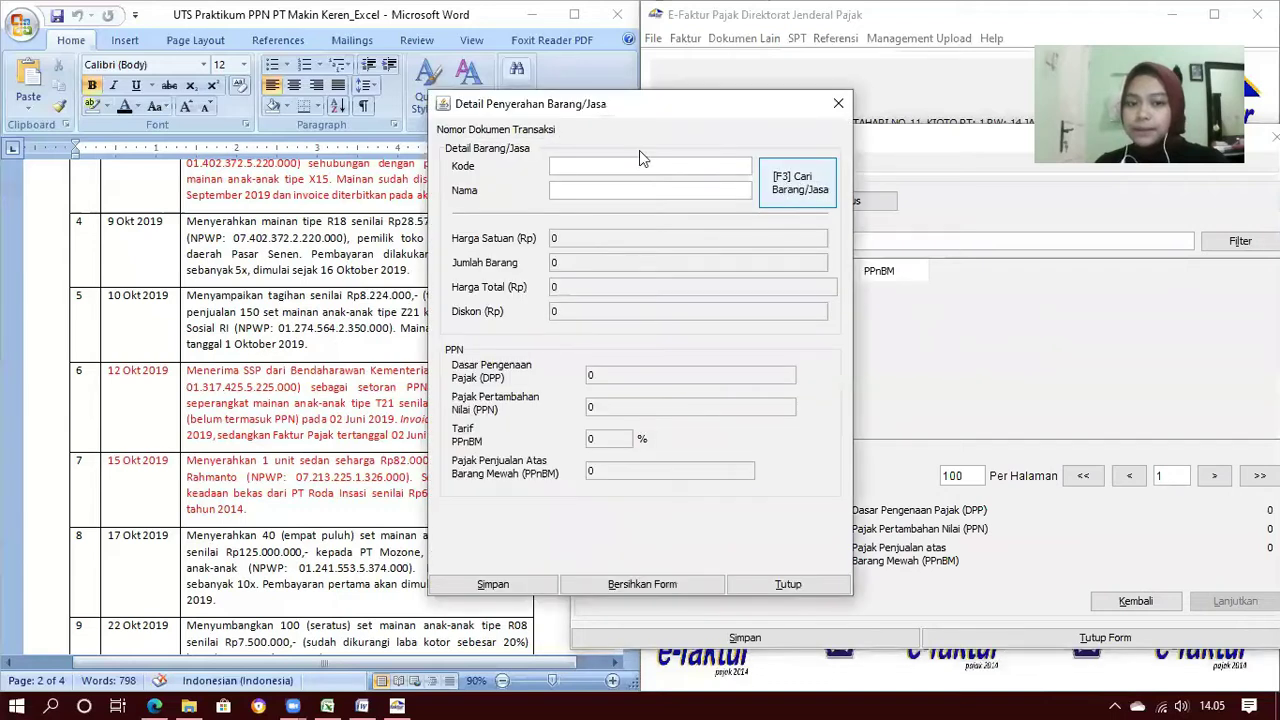
left_click(803, 227)
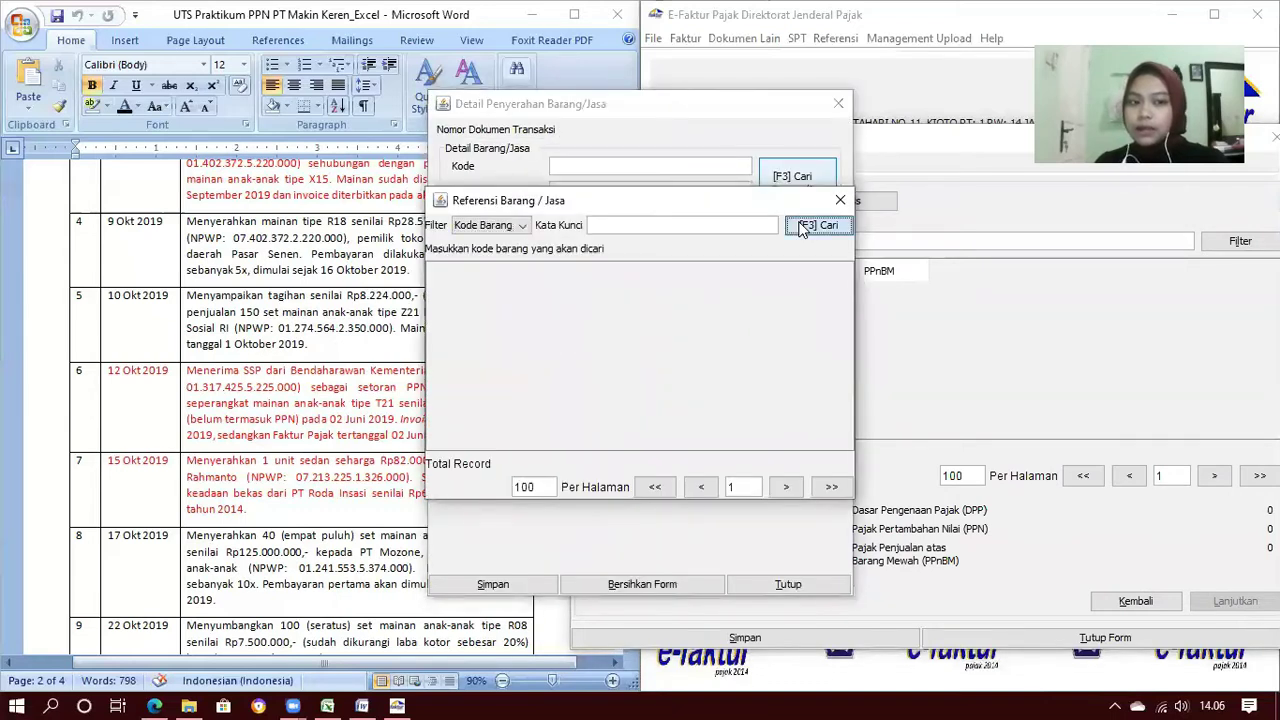
left_click_drag(566, 272, 631, 278)
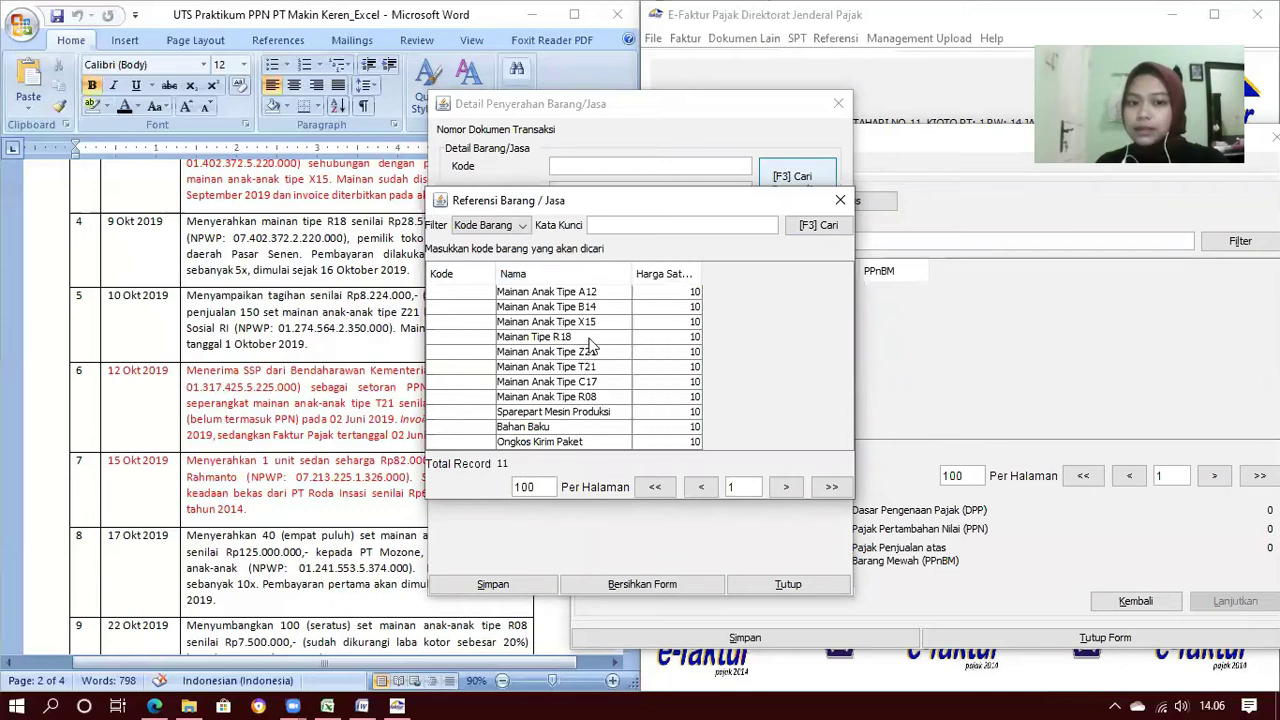
double_click(589, 338)
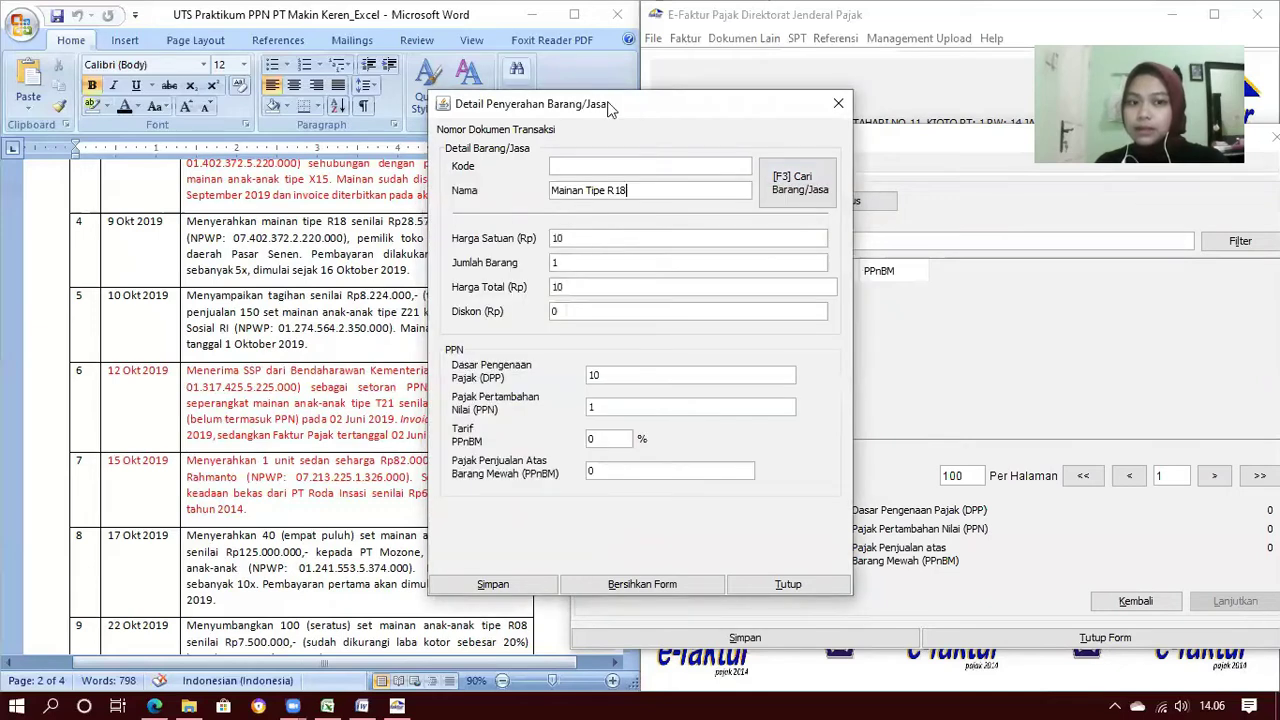
left_click_drag(609, 105, 801, 144)
left_click(757, 276)
type("2")
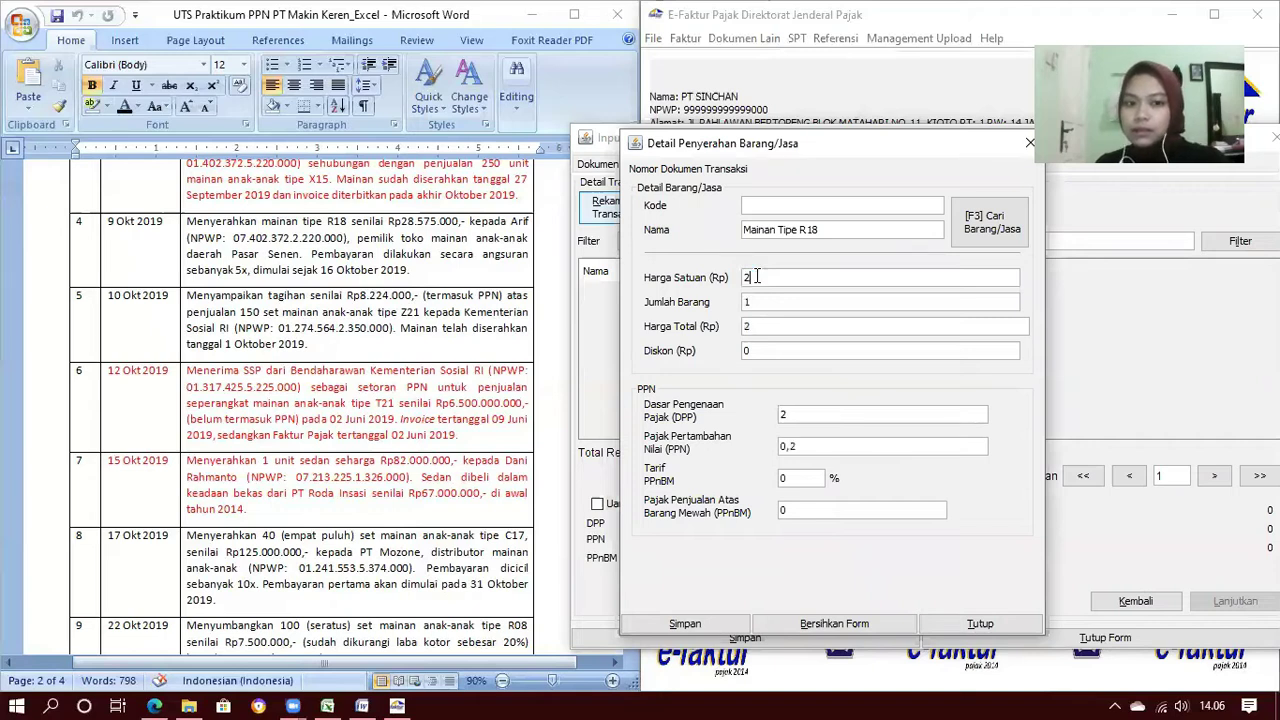
type("8.575.")
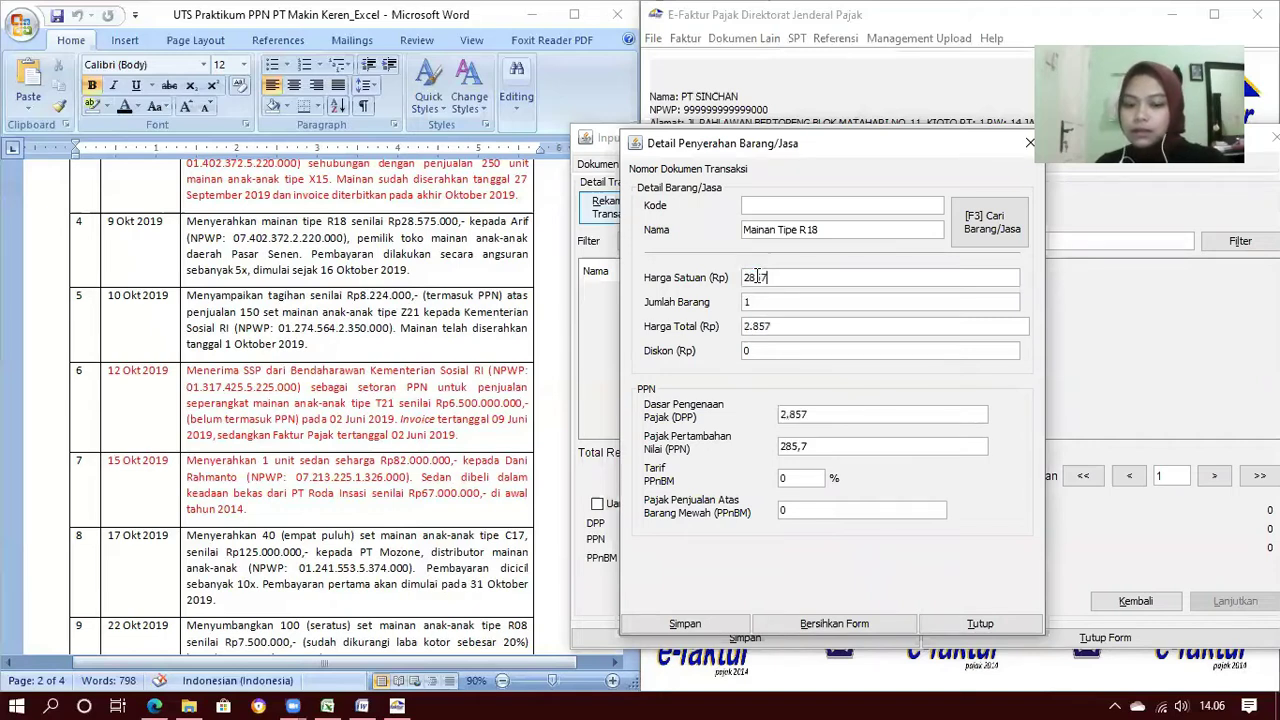
type("000")
key("Tab")
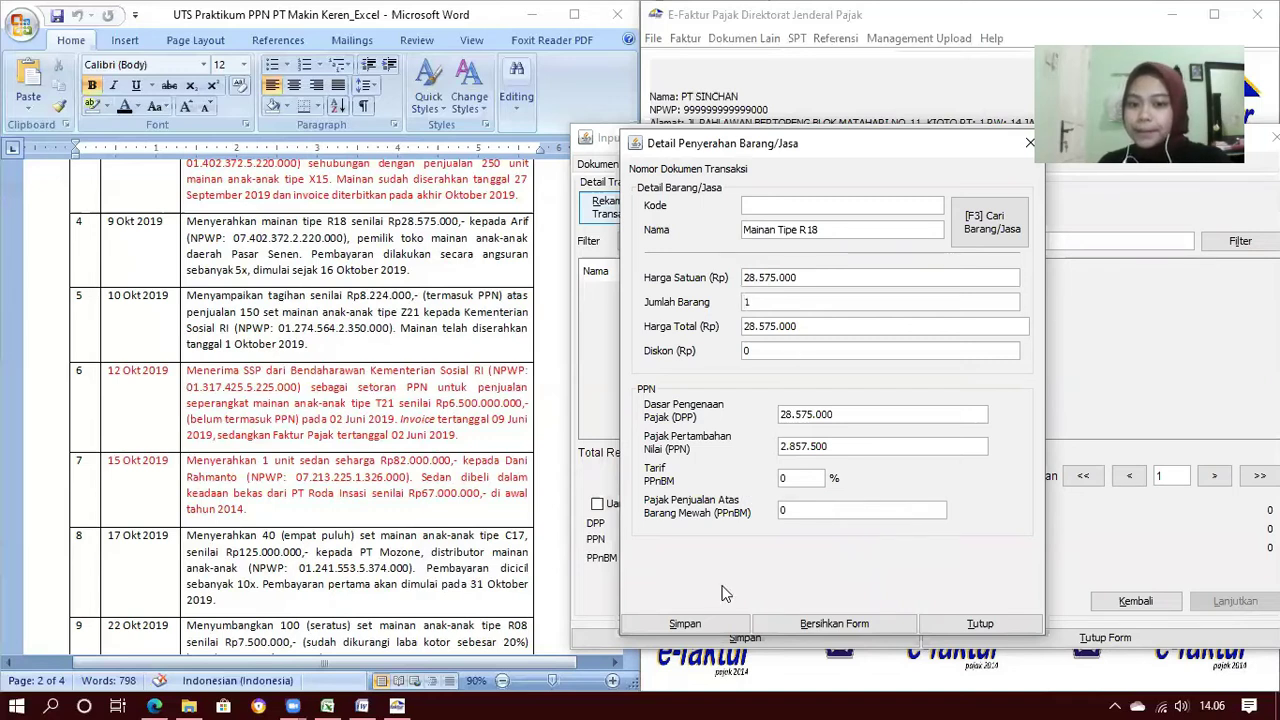
Save the item line and the invoice with DPP 28.575.000 and PPN 2.857.500
left_click(714, 626)
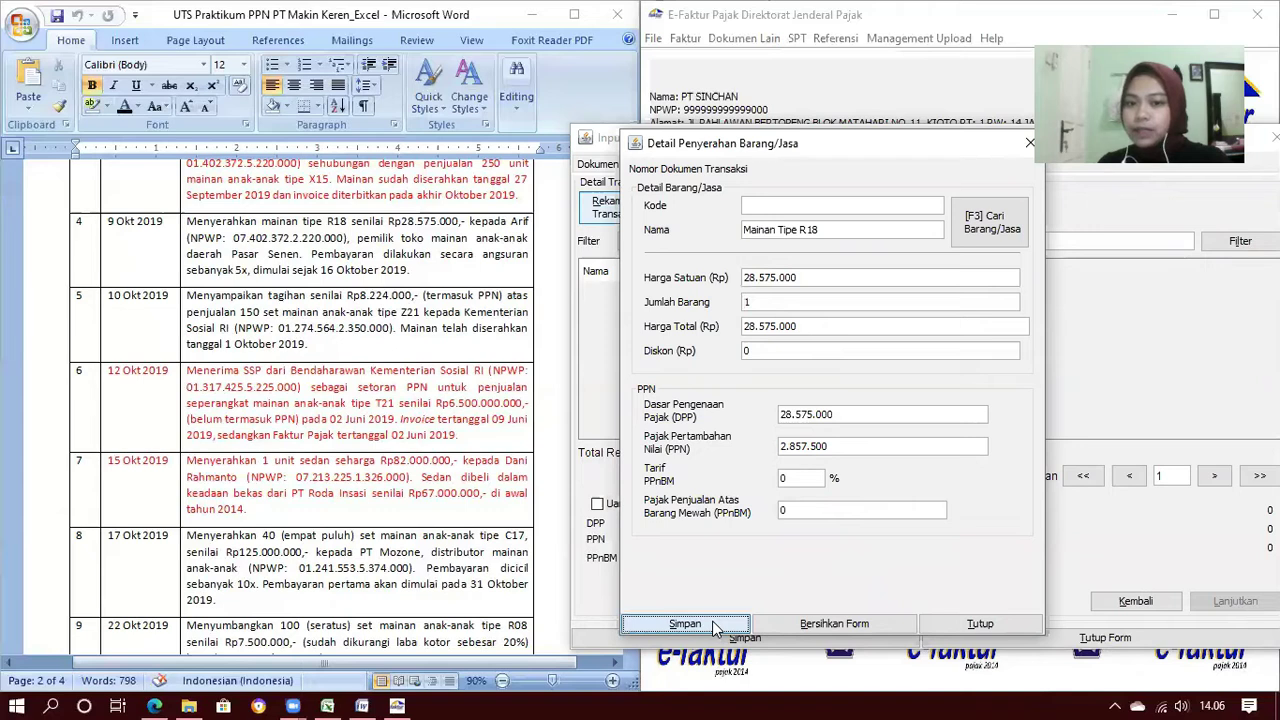
left_click(866, 414)
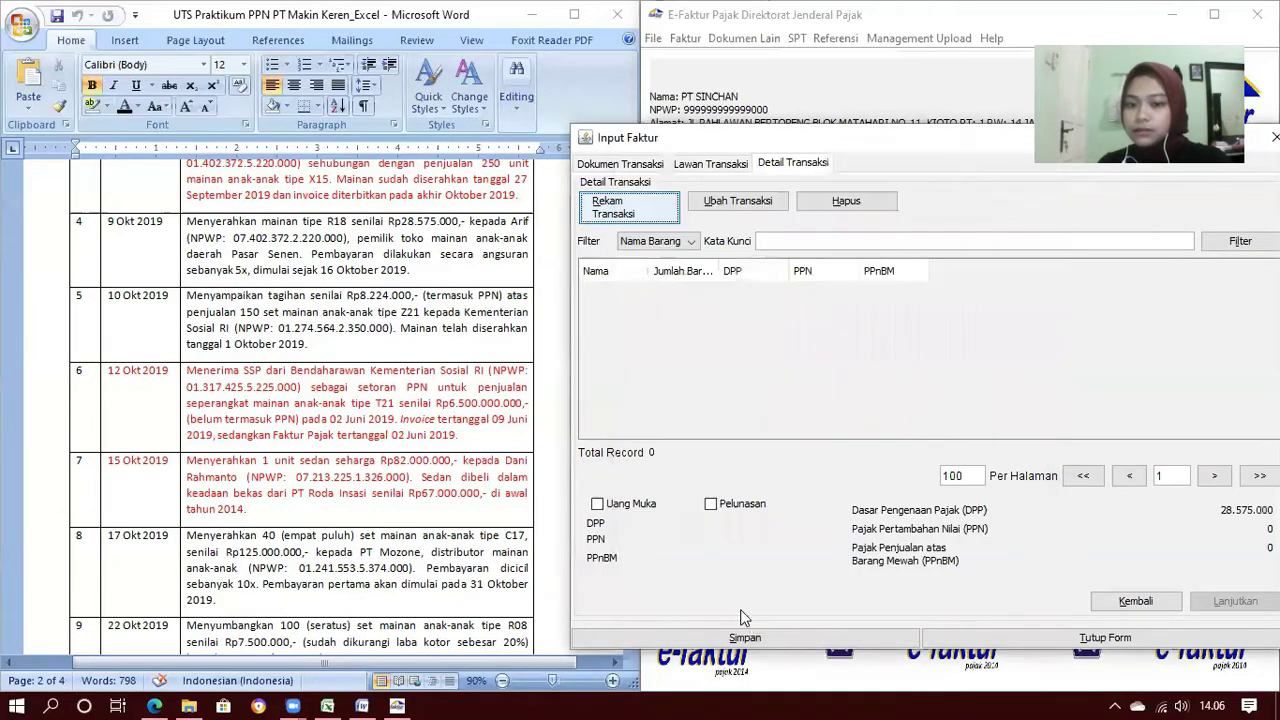
left_click(997, 424)
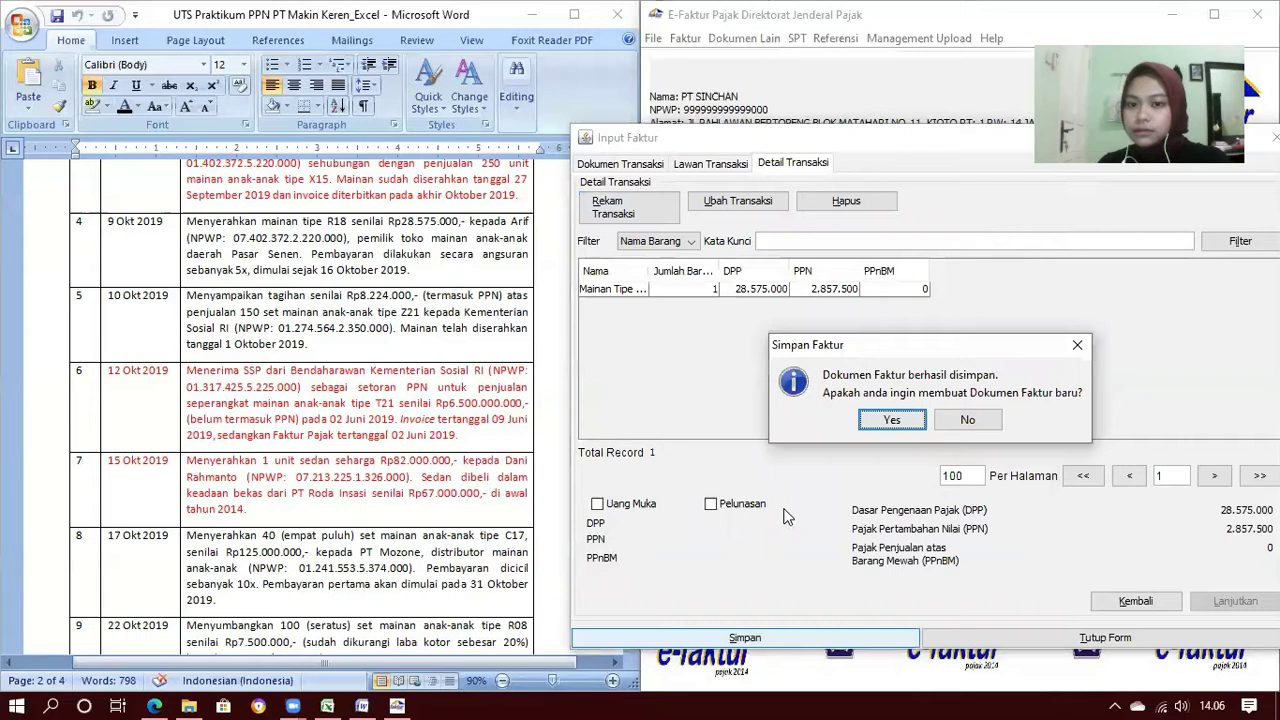
left_click(785, 549)
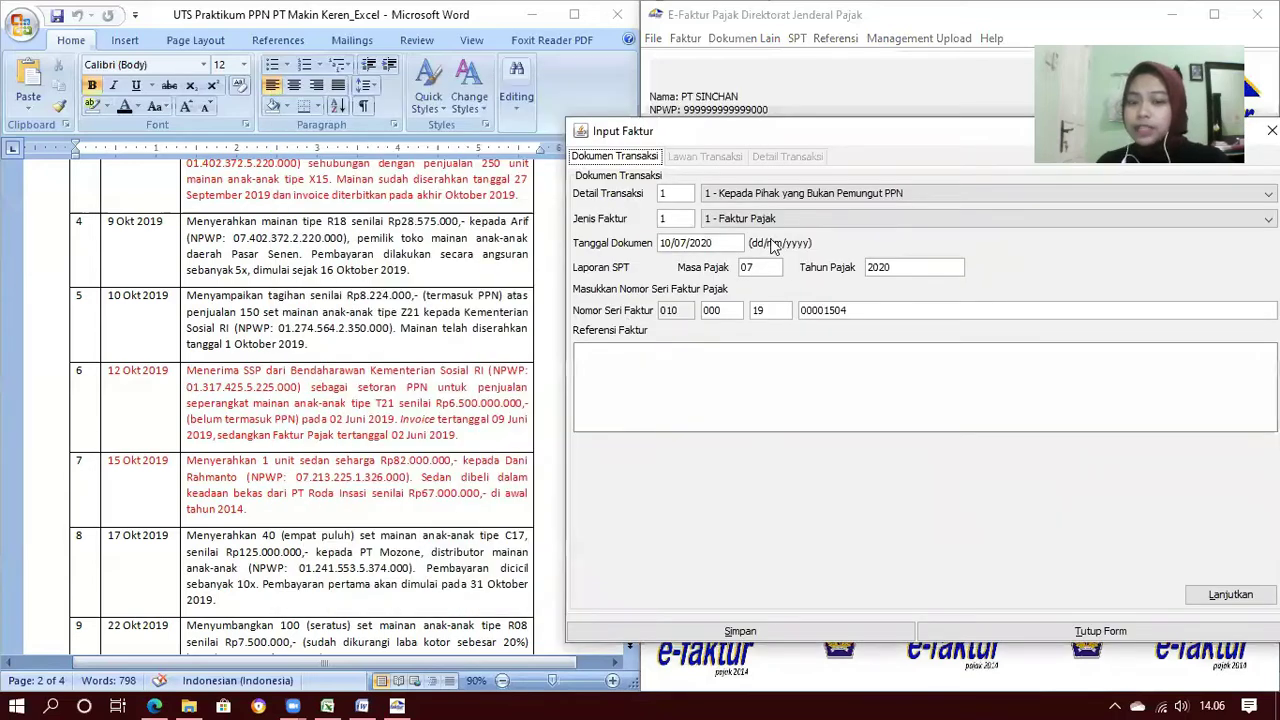
Set transaction code 2 - Kepada Pemungut Bendaharawan and document date 10/10/2019
left_click(824, 195)
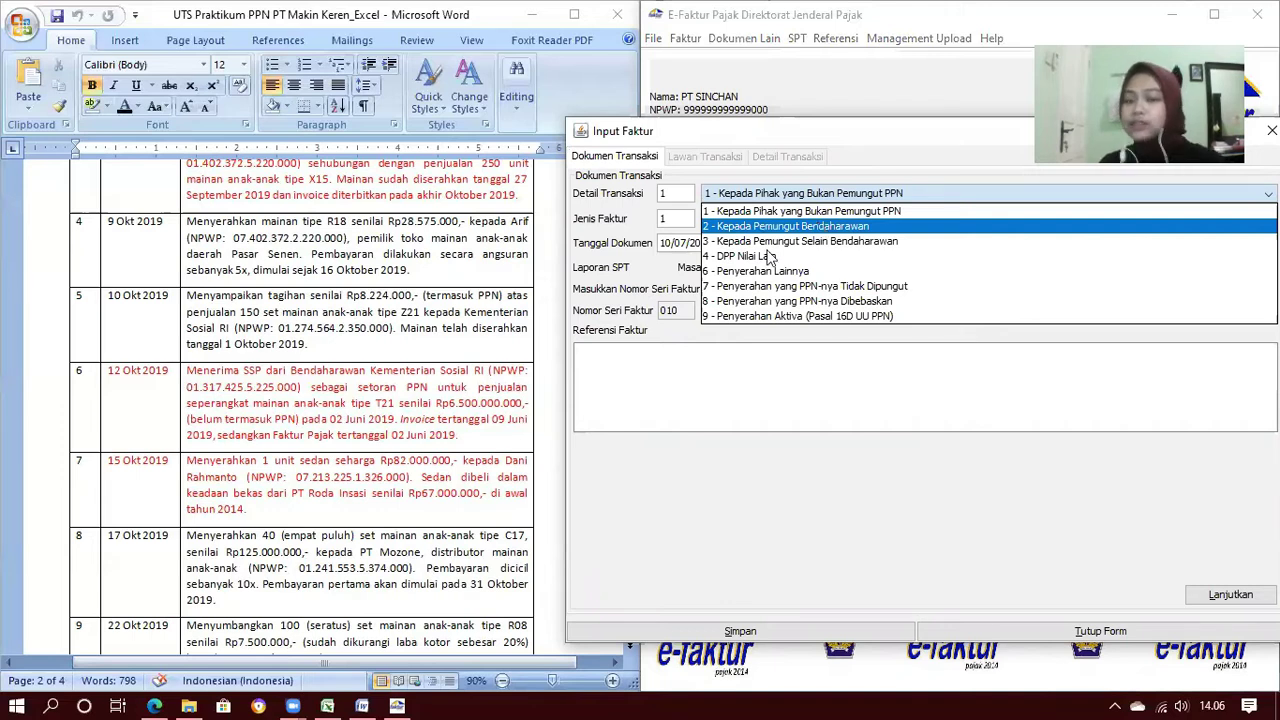
left_click(738, 228)
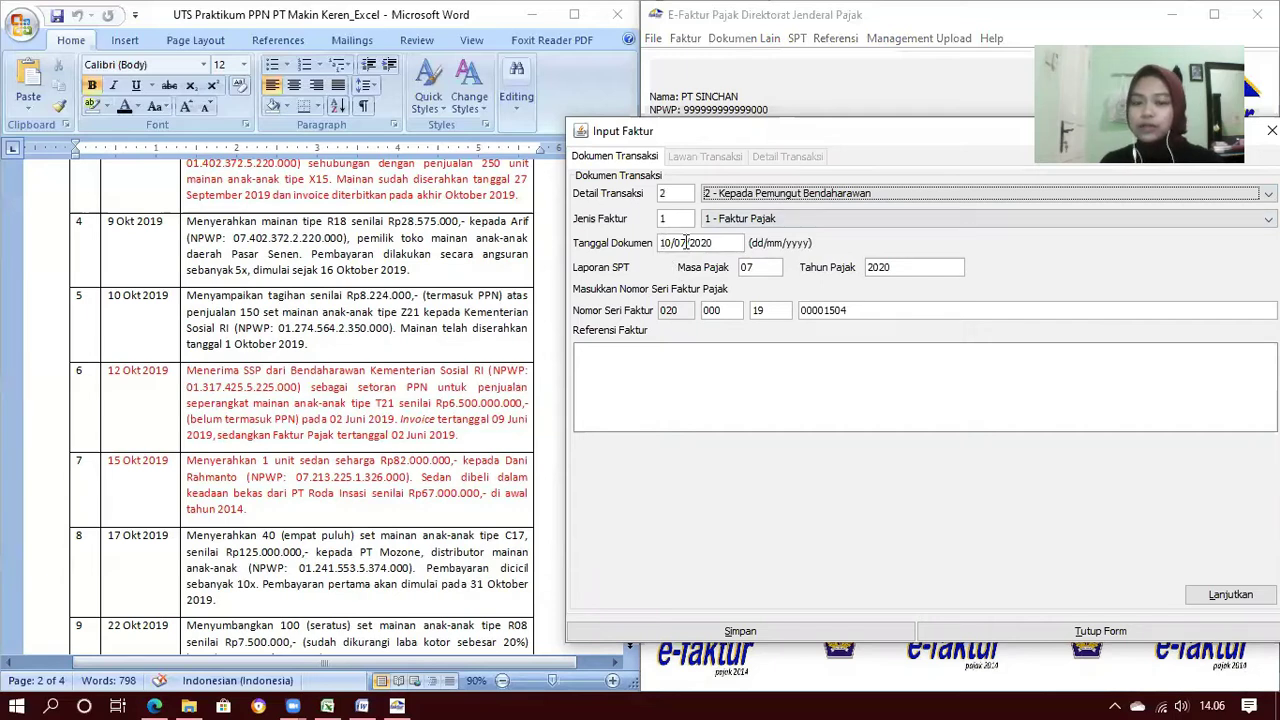
left_click(686, 243)
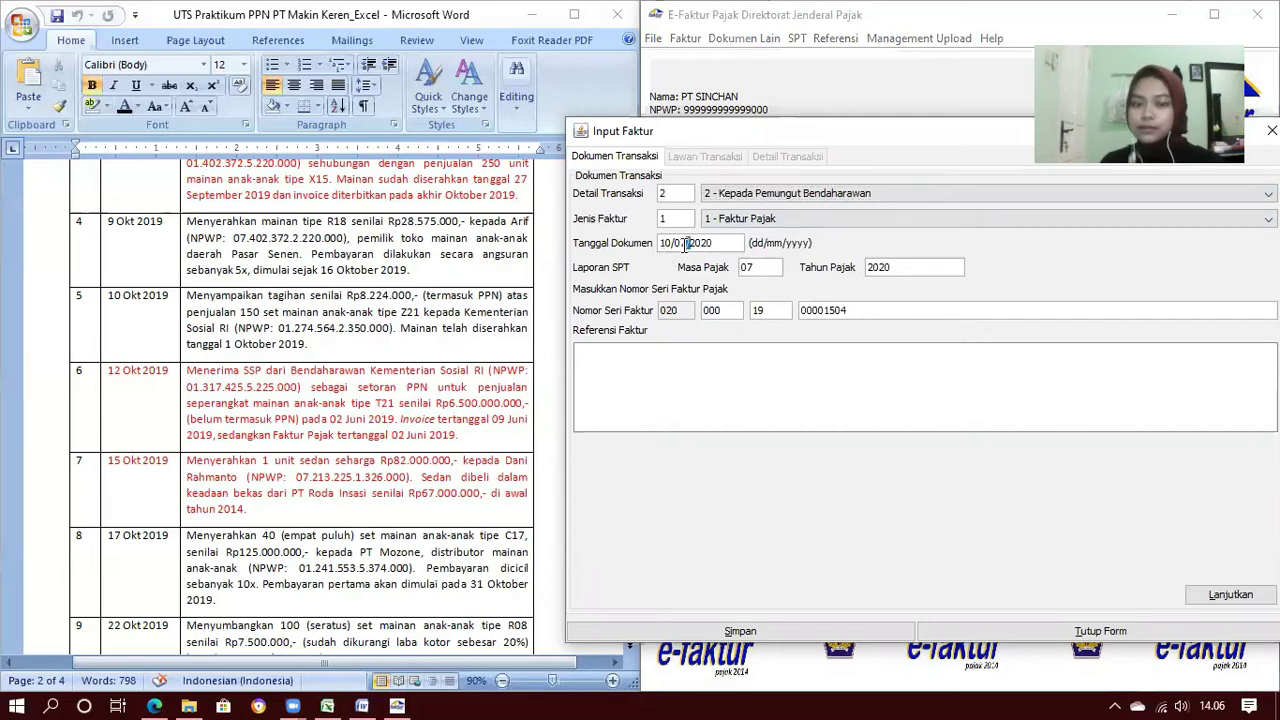
double_click(685, 244)
type("102019")
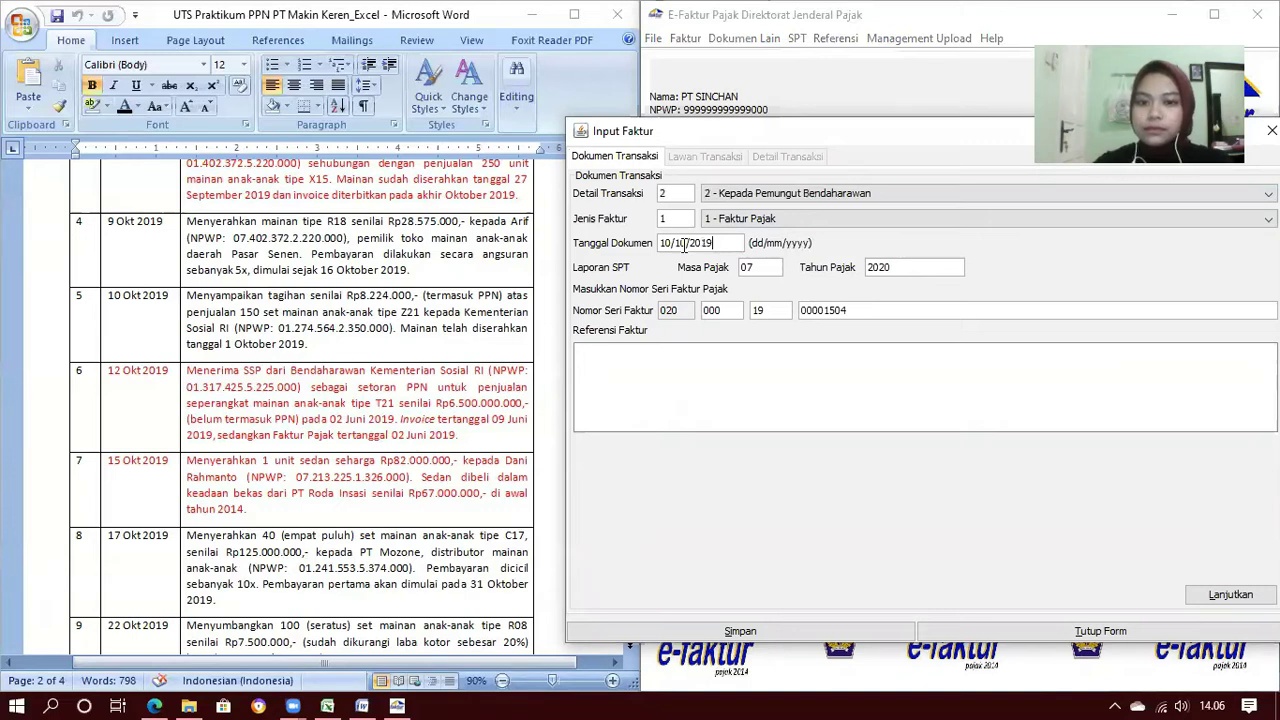
key("Tab")
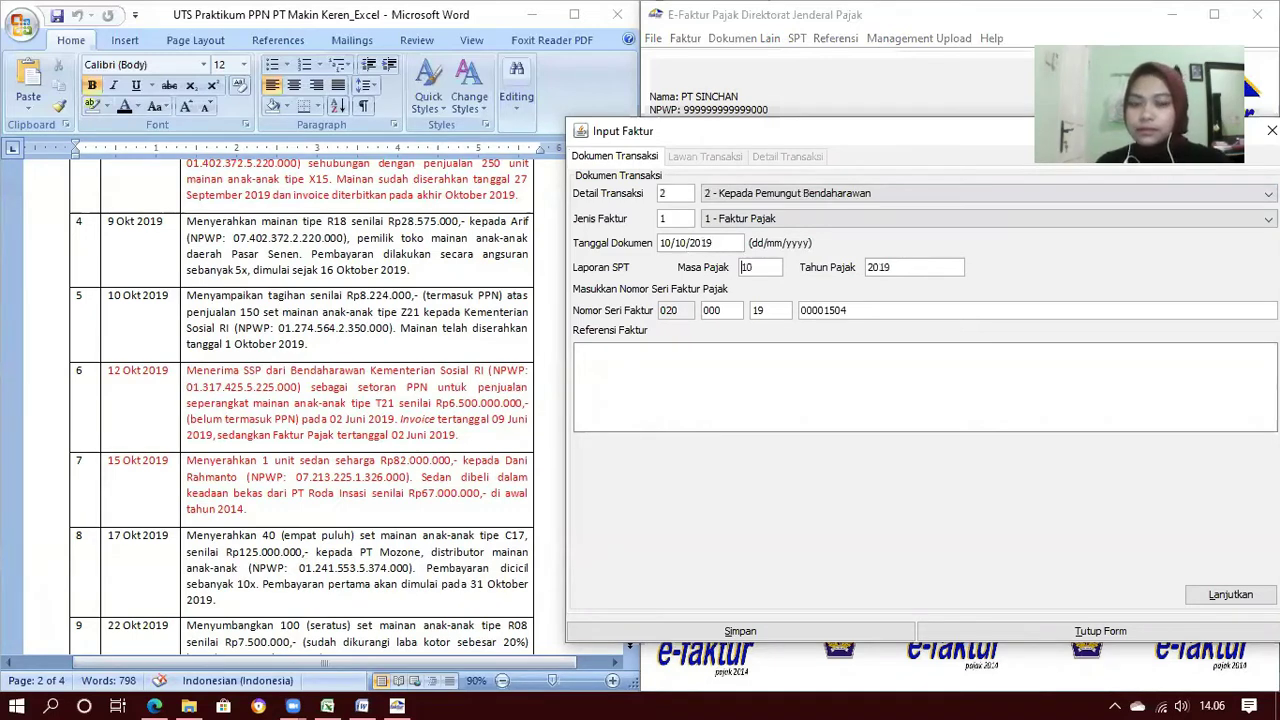
Select Kementerian Sosial RI as the counterparty and advance to the item details
left_click(1230, 595)
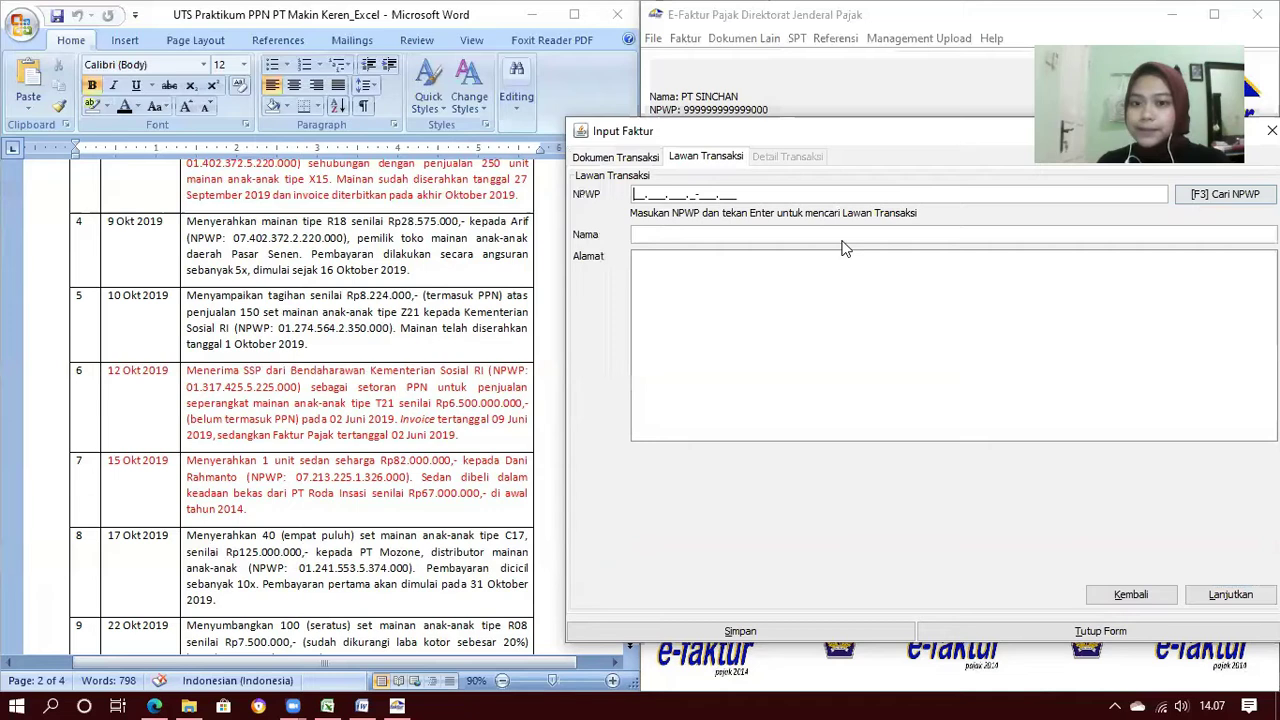
key("F3")
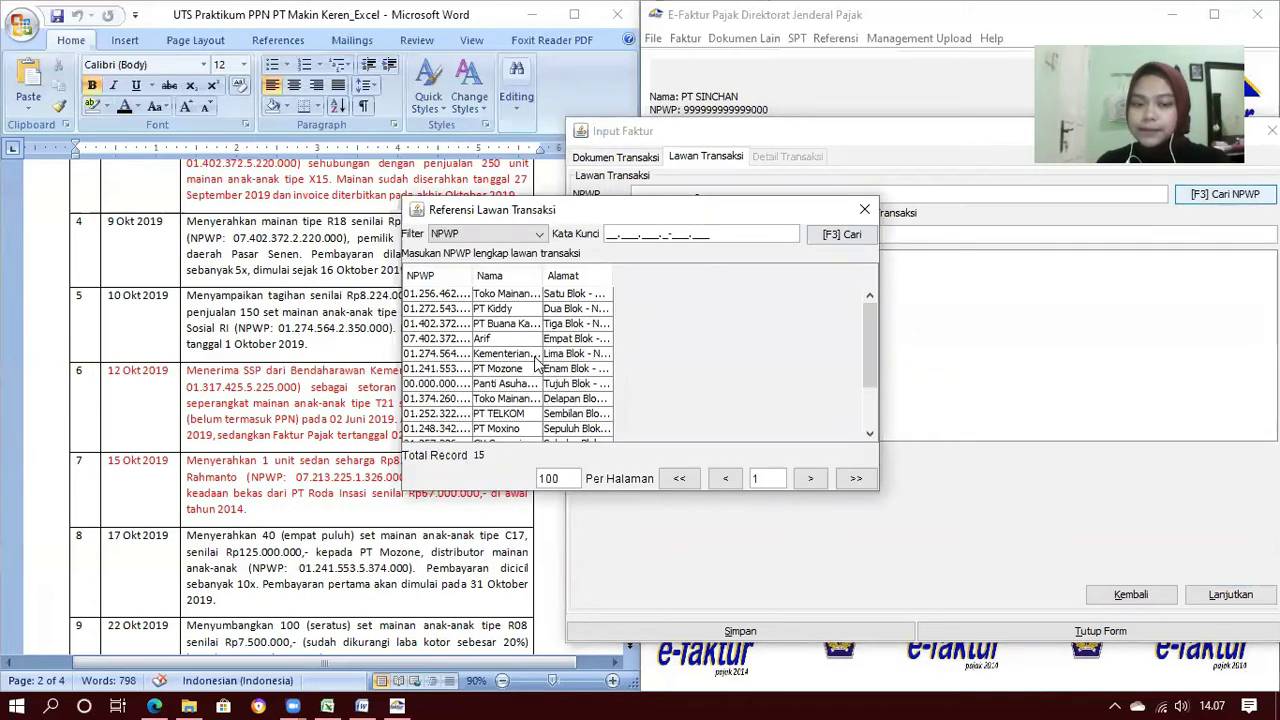
left_click(535, 358)
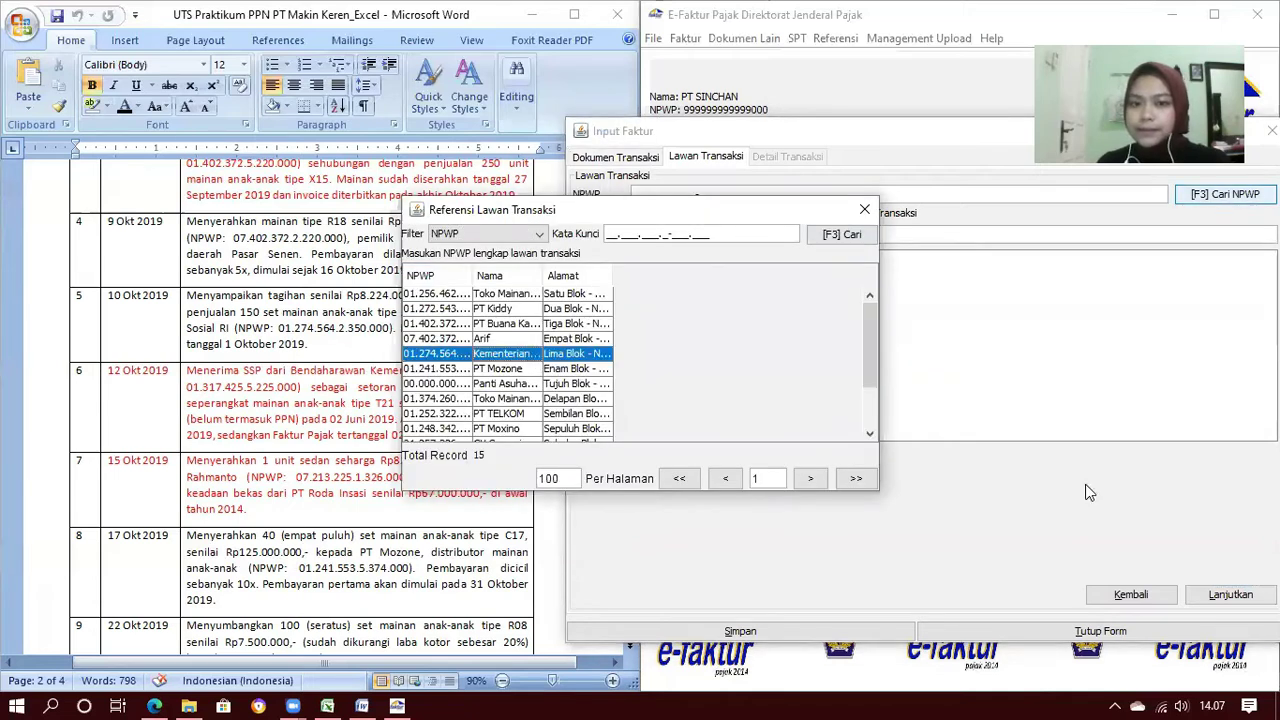
key("Return")
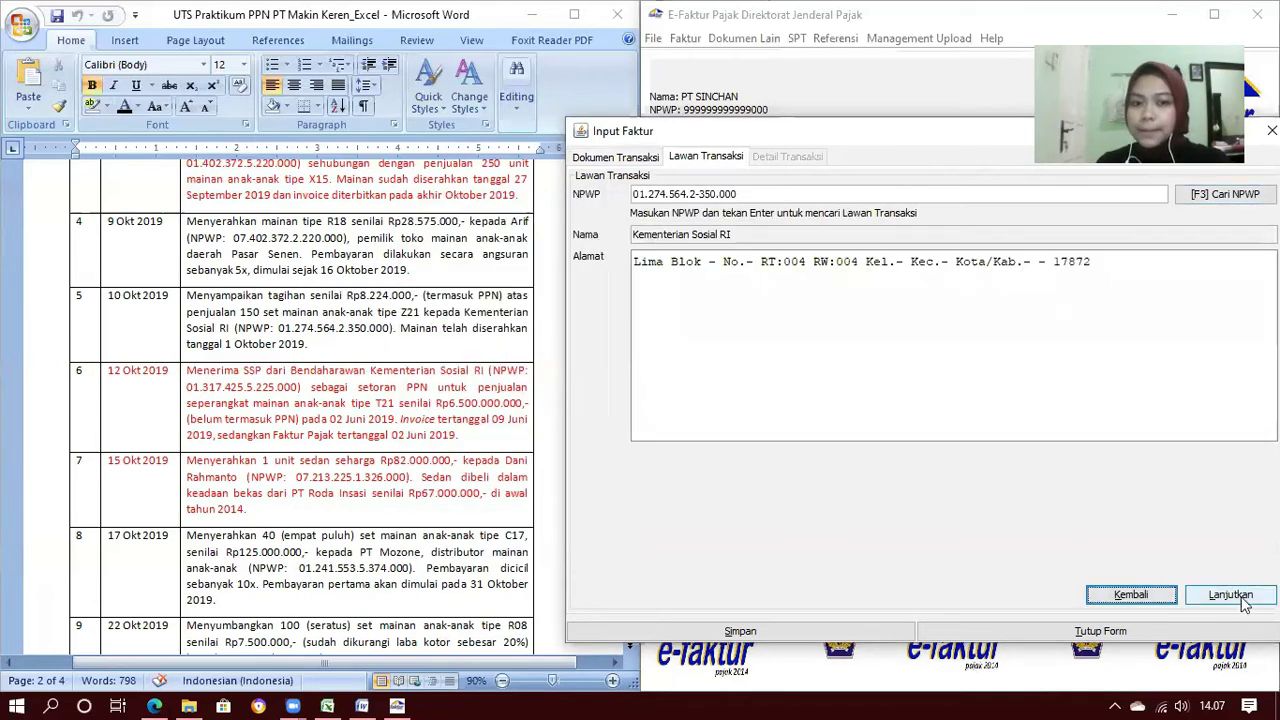
left_click(1232, 597)
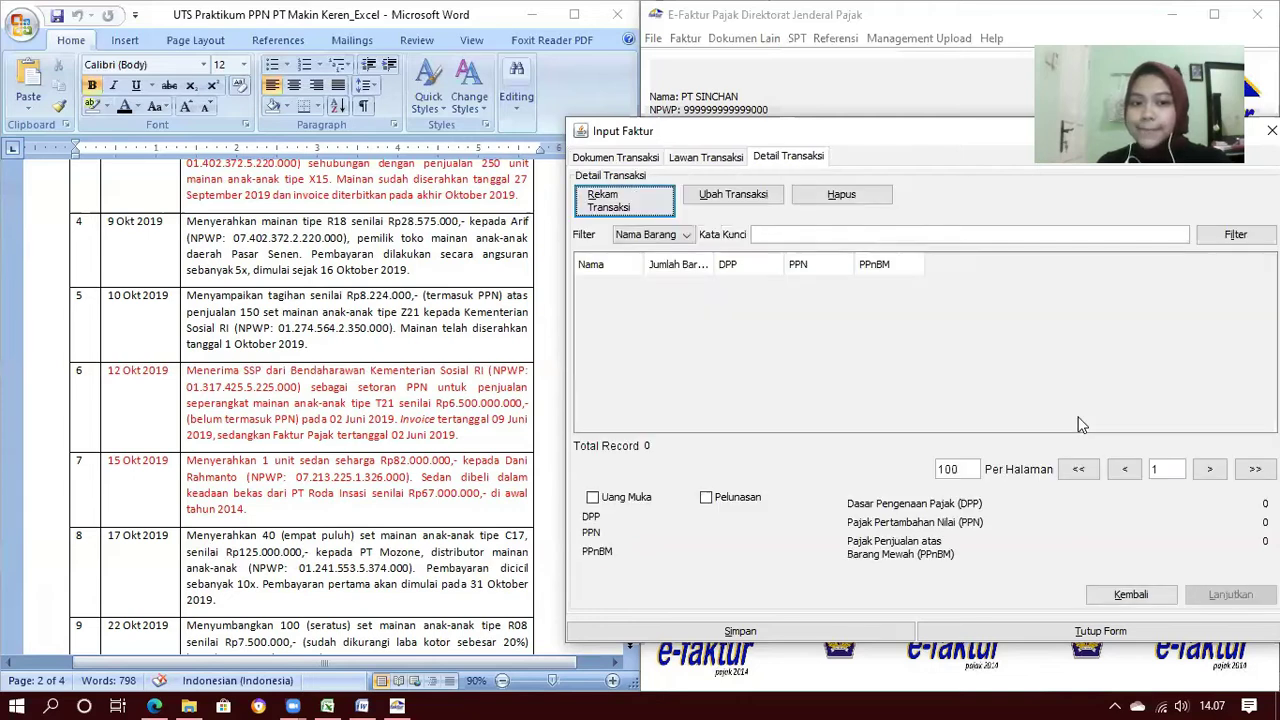
Add Mainan Anak Tipe Z21 as a new item line, leaving the default price 10
left_click(652, 207)
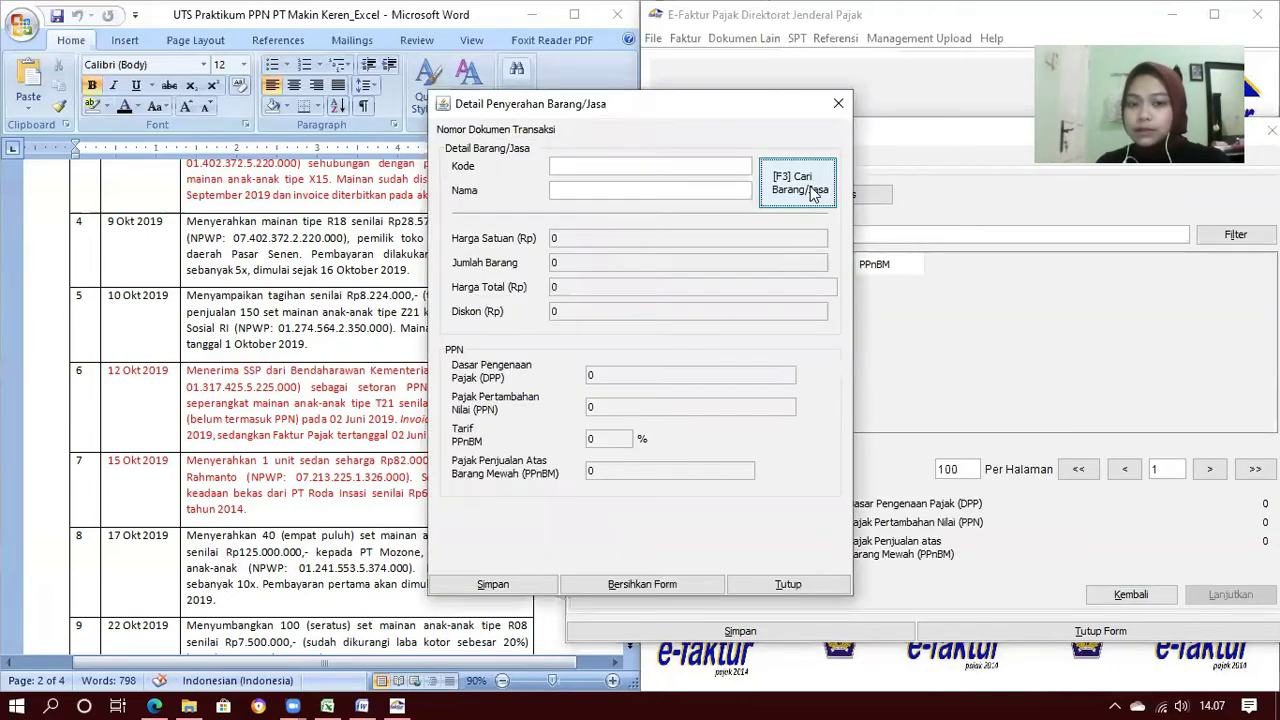
key("F3")
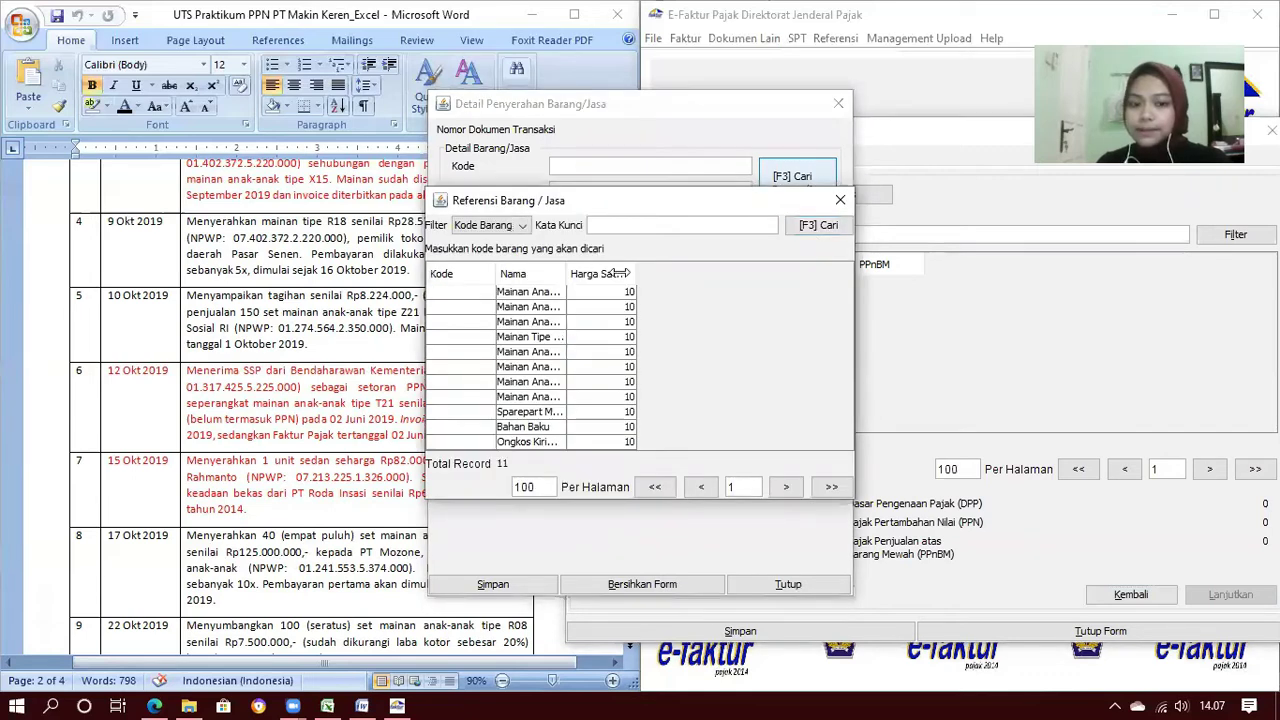
left_click_drag(620, 273, 621, 273)
double_click(585, 352)
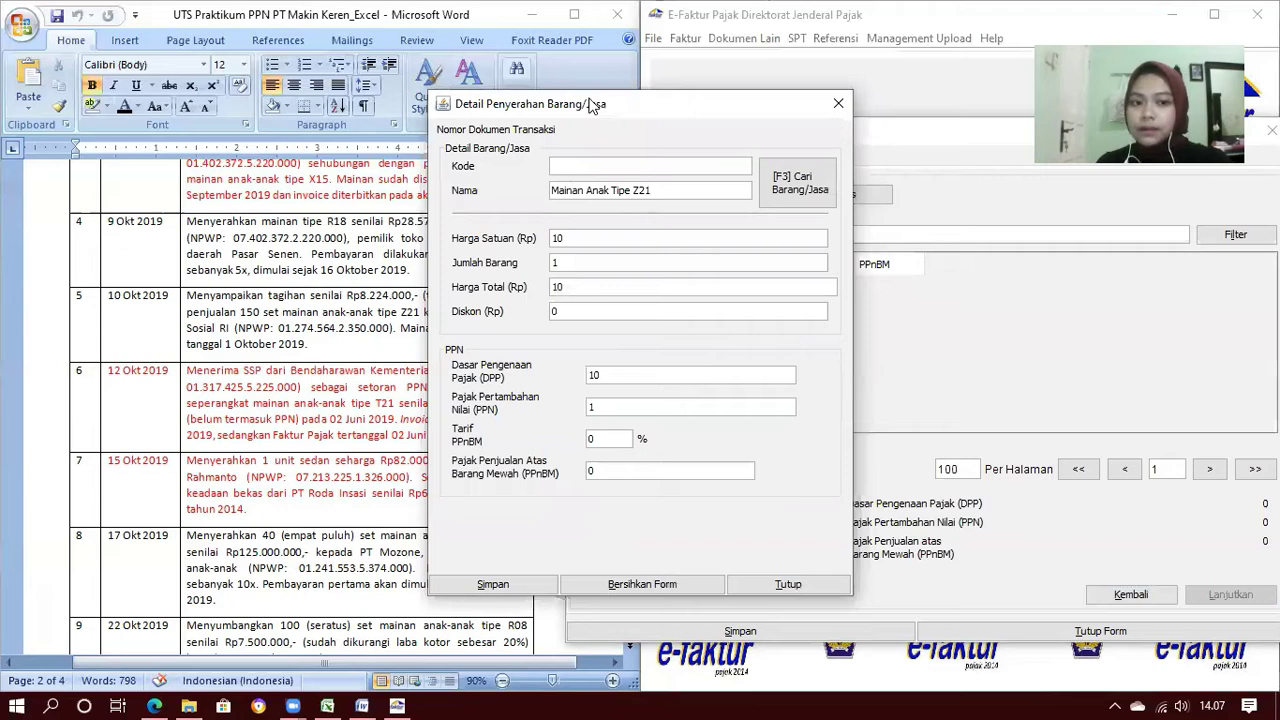
left_click_drag(590, 104, 752, 120)
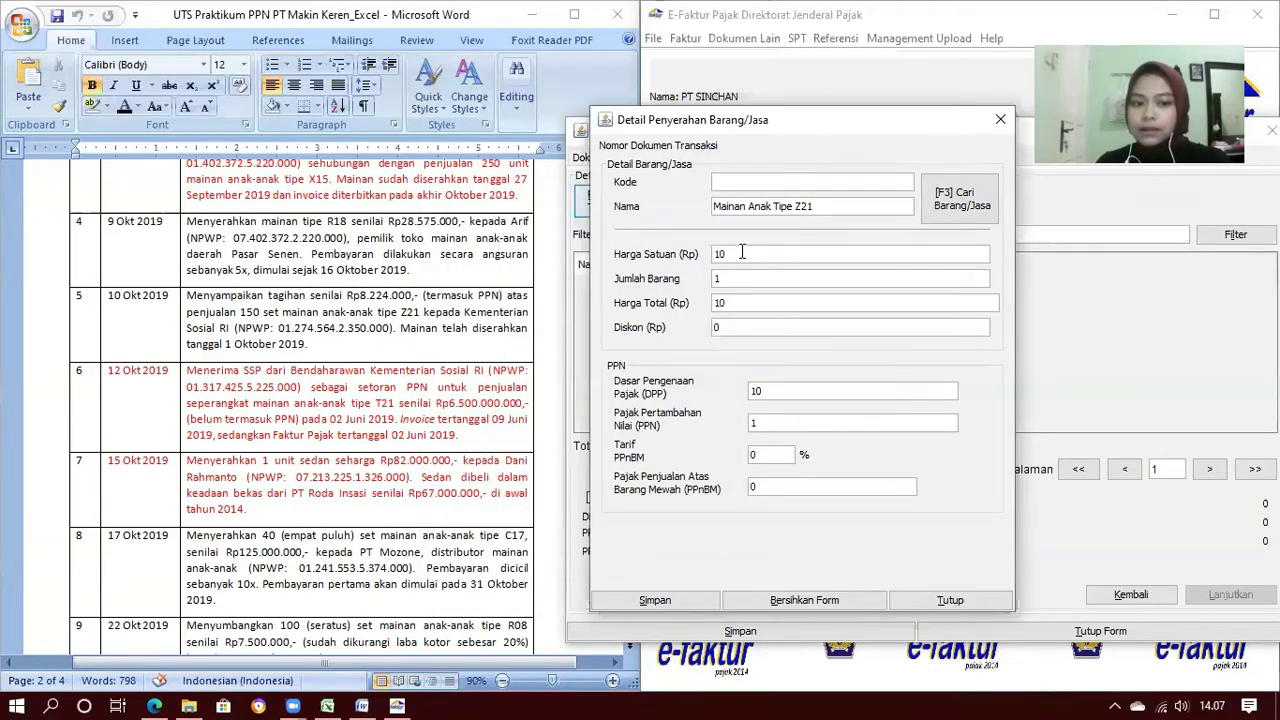
key("Tab")
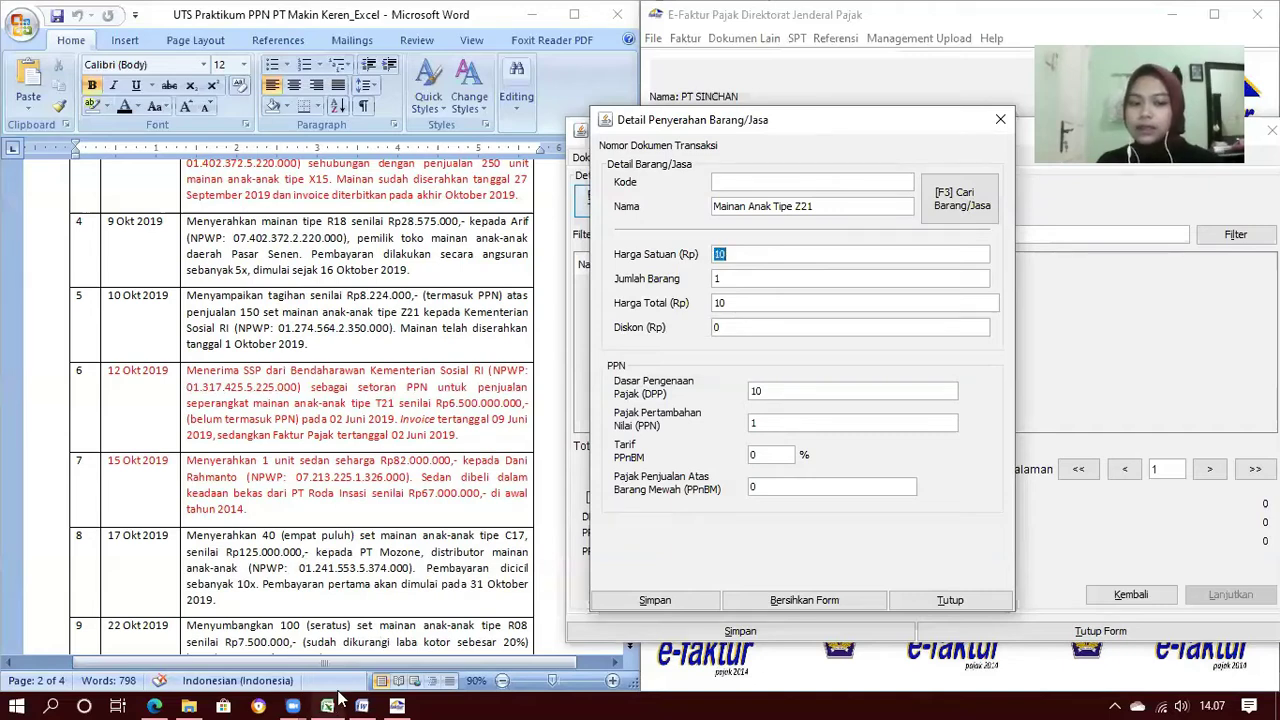
mouse_move(323, 595)
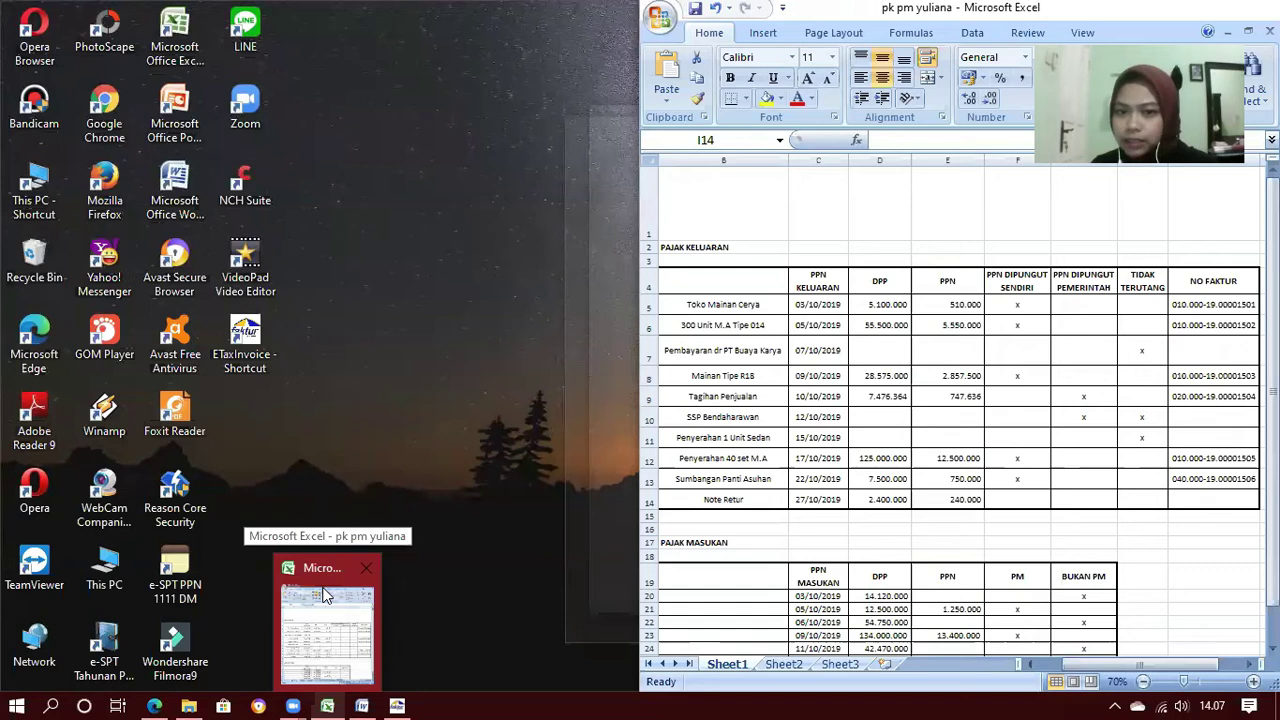
Copy the 7.476.364 Tagihan Penjualan DPP from Excel cell D9, then return to e-Faktur
left_click(323, 595)
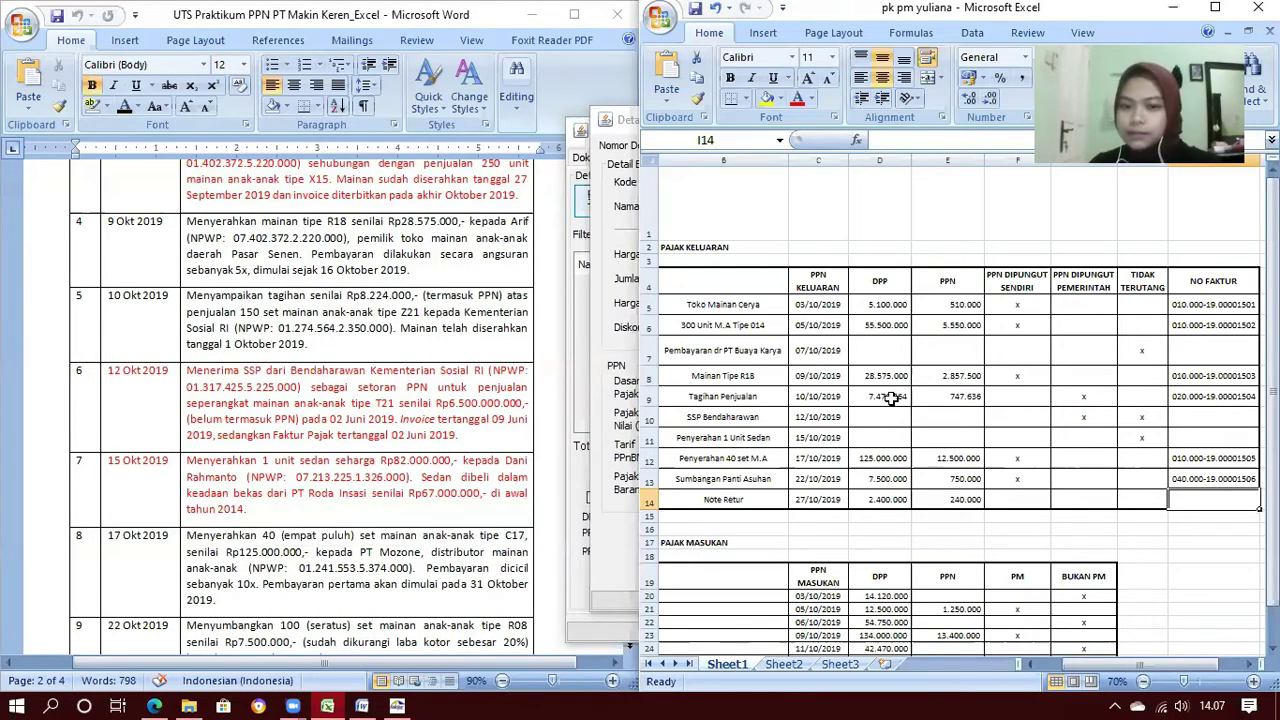
left_click(891, 397)
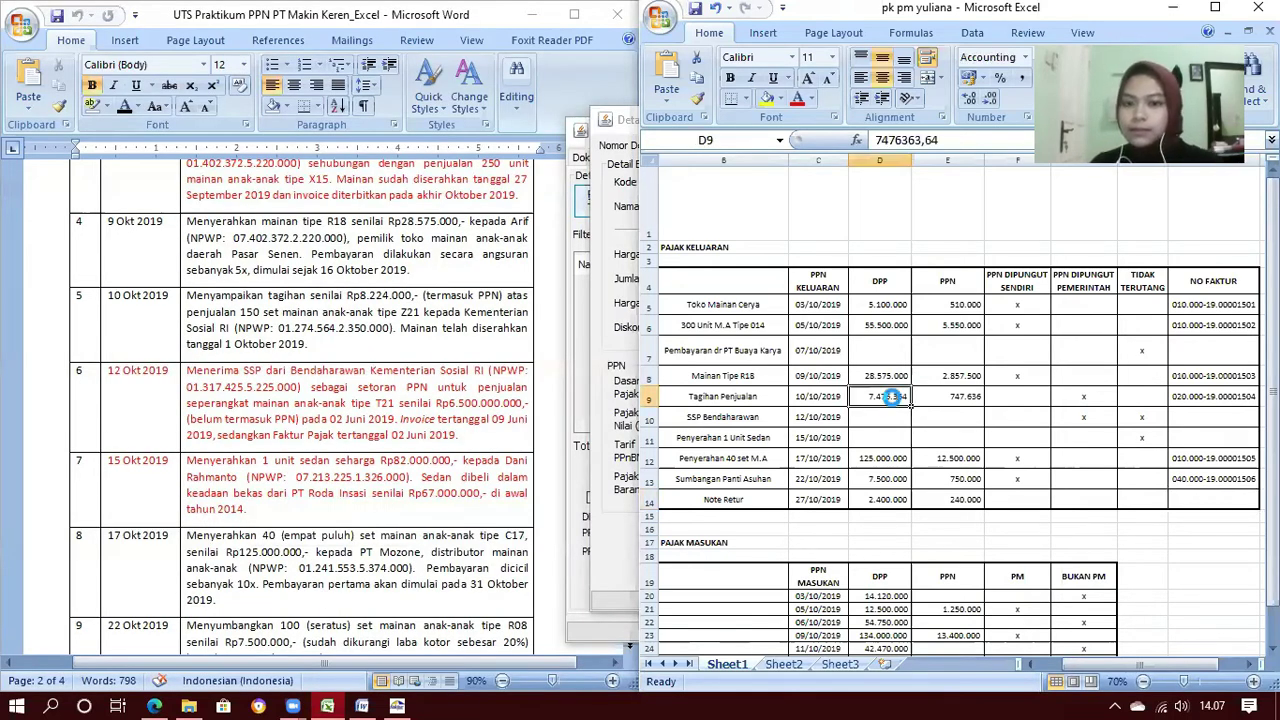
key("ctrl+c")
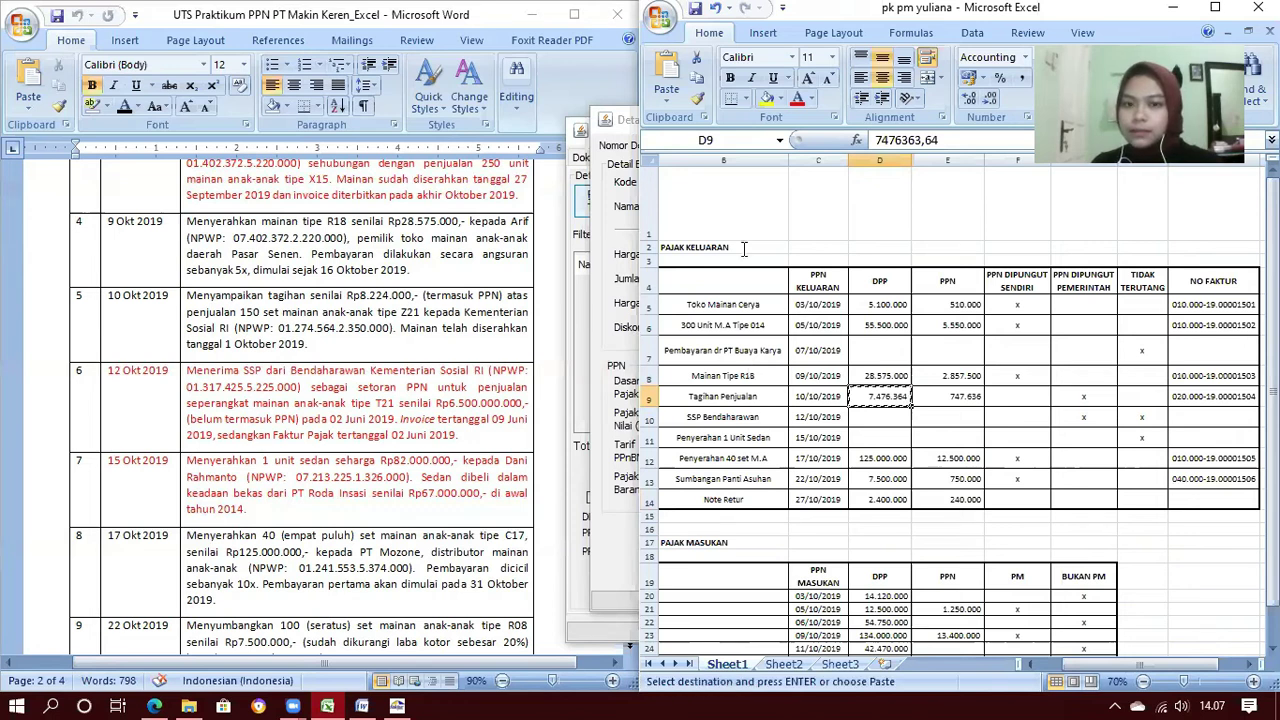
left_click(742, 252)
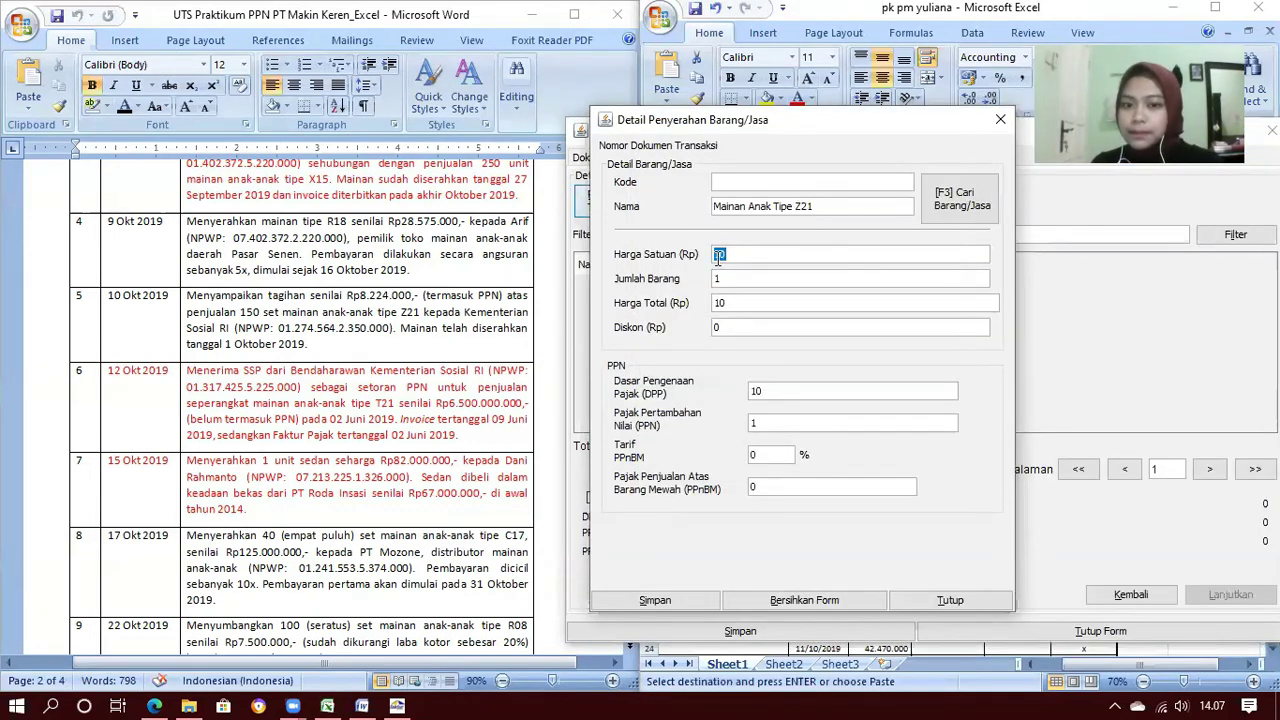
Replace the Mainan Anak Tipe Z21 unit price with 7.476.364
key("BackSpace")
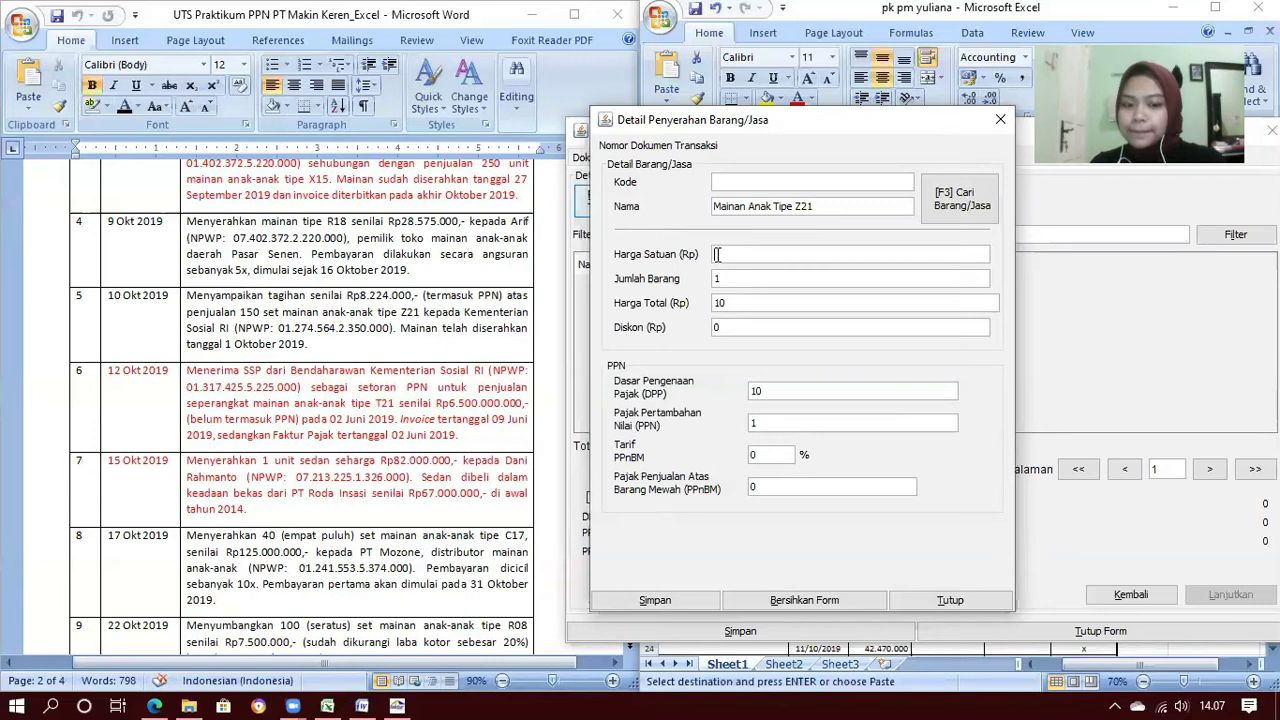
type("7476")
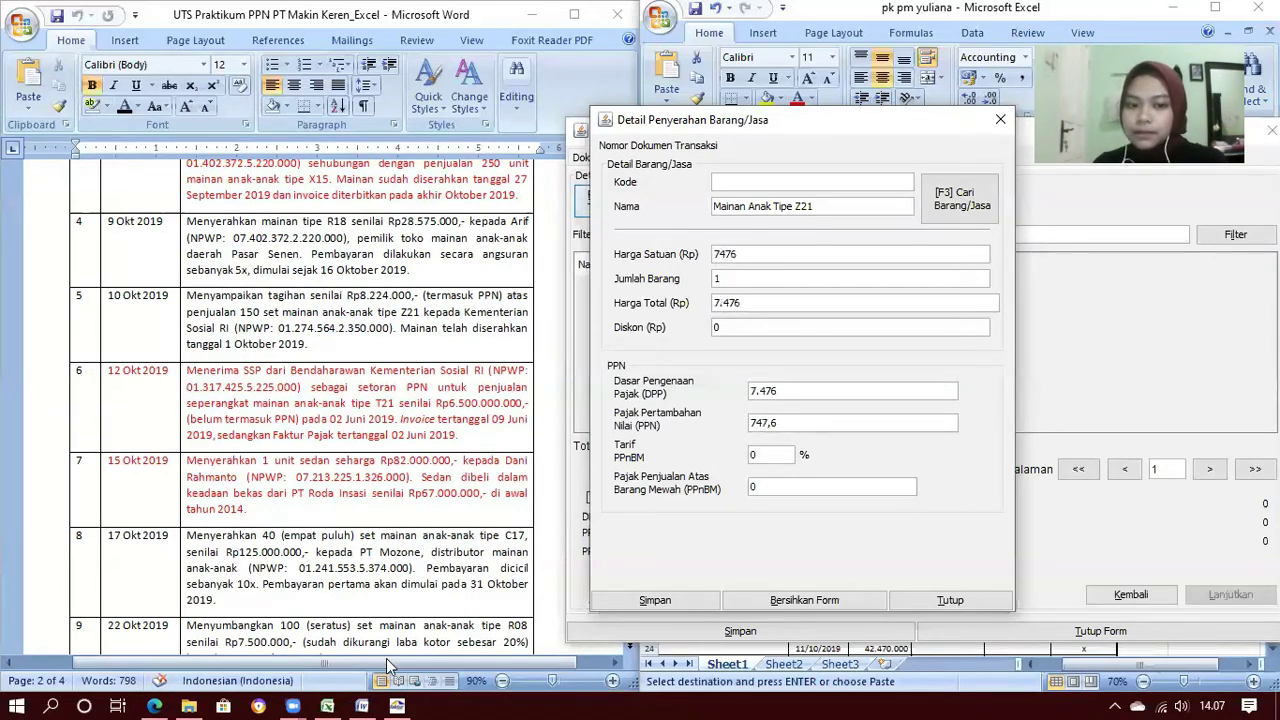
mouse_move(336, 702)
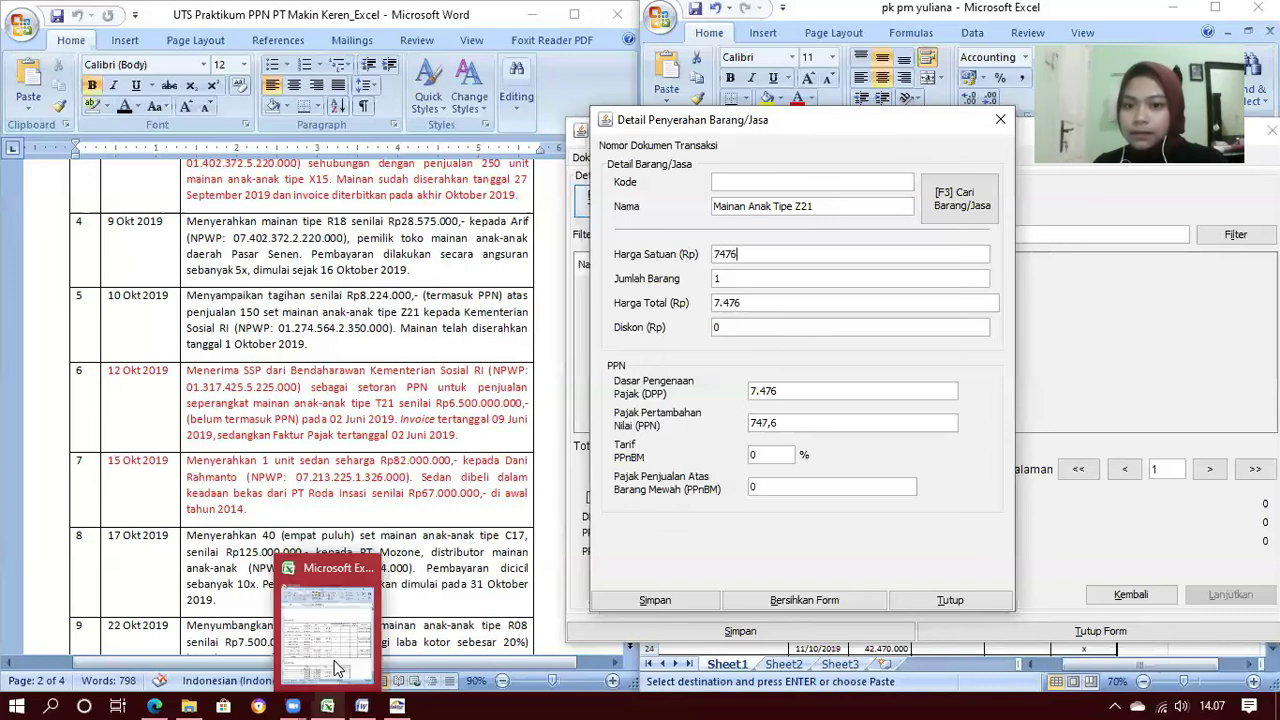
mouse_move(336, 668)
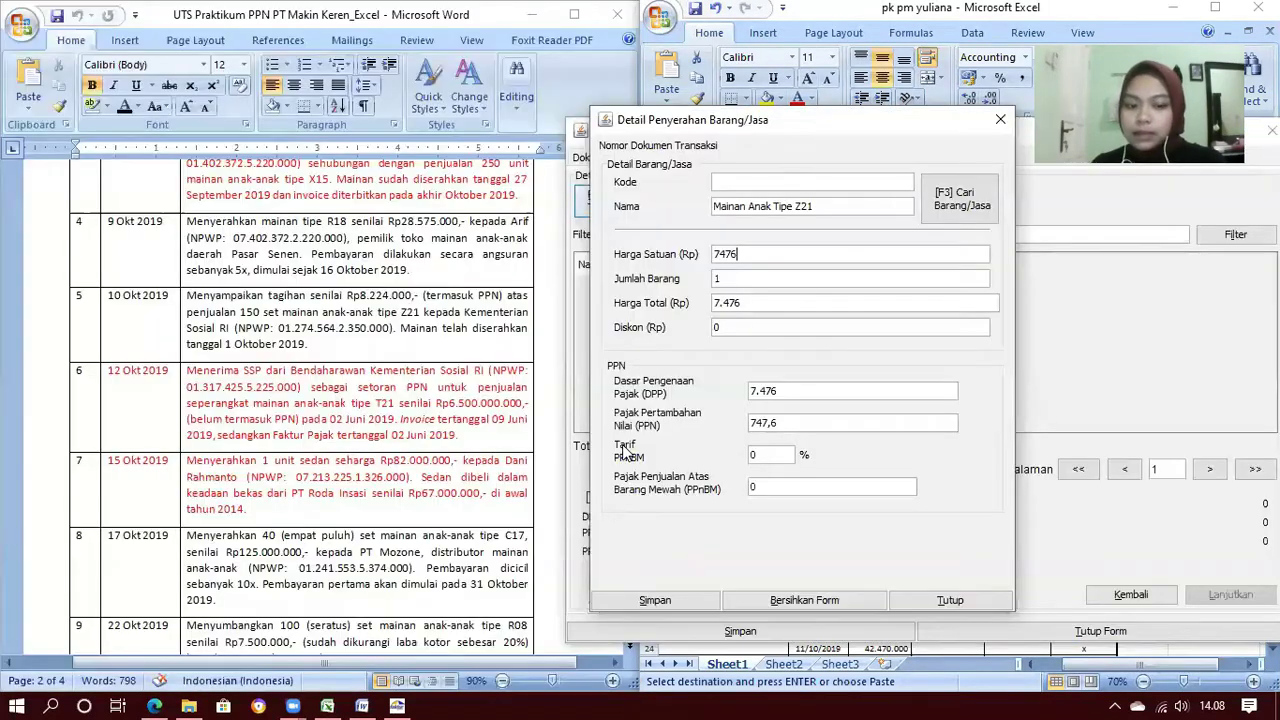
type("36")
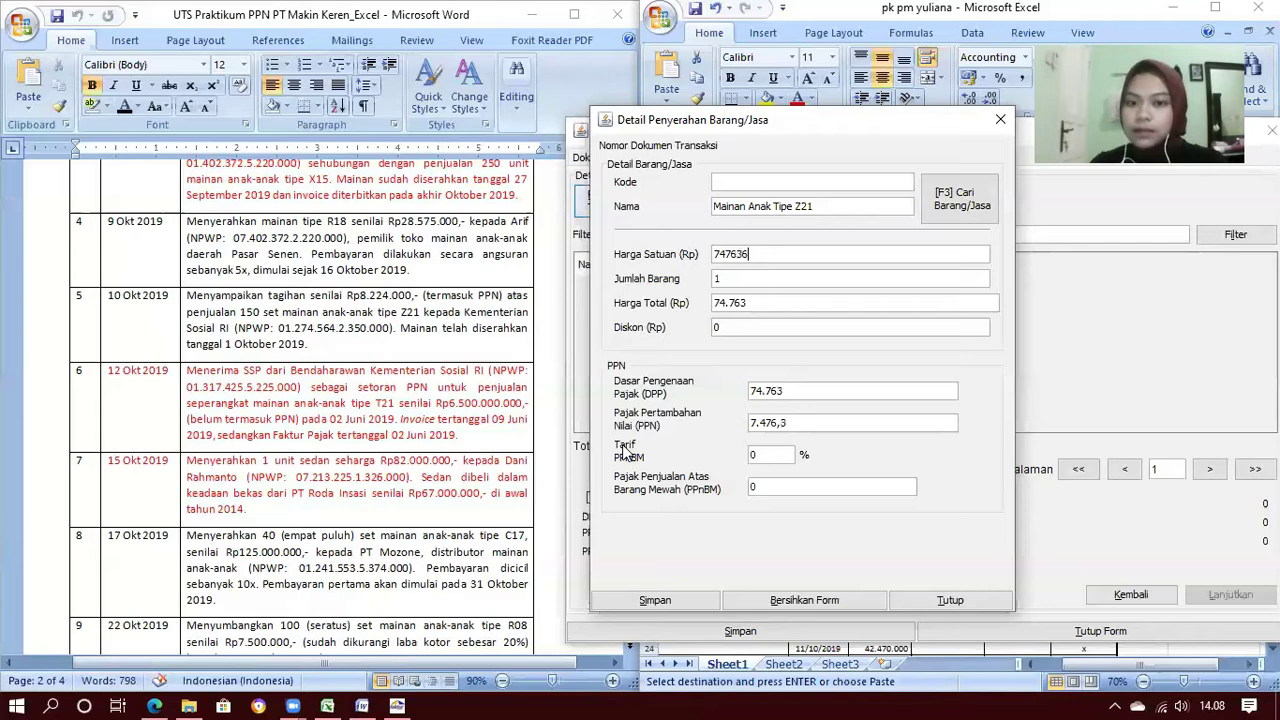
type("4")
key("Tab")
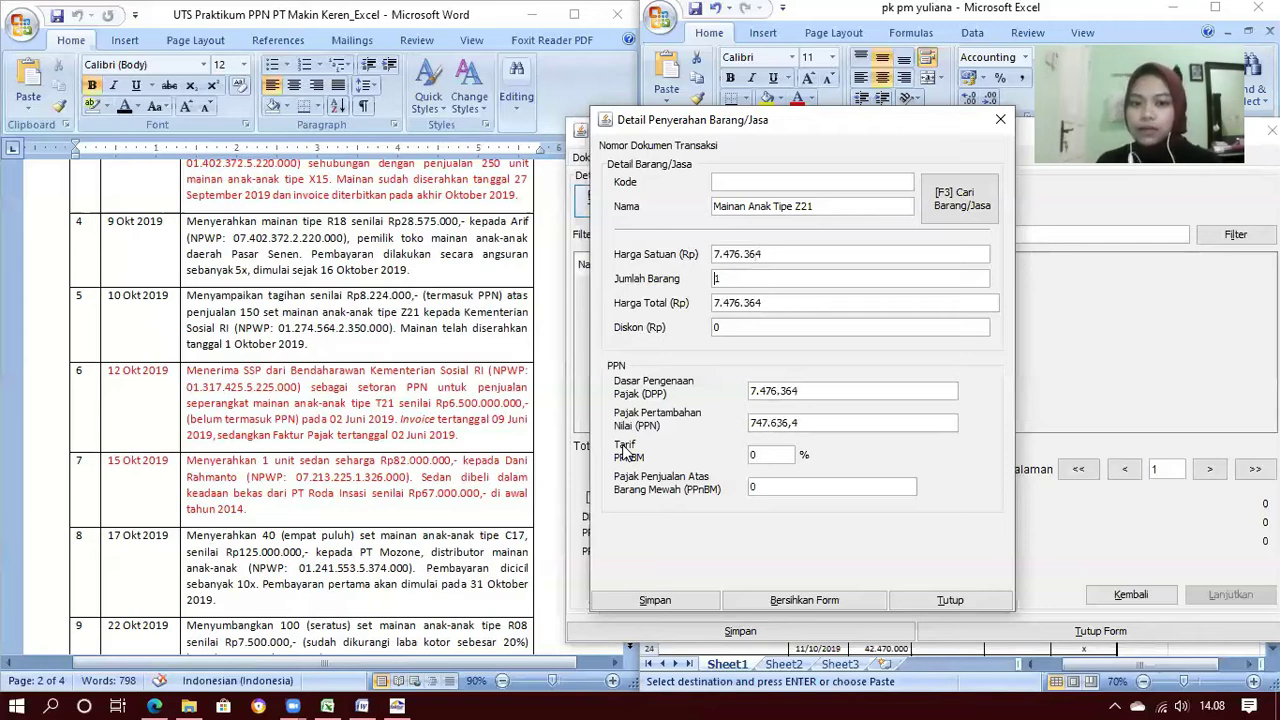
Save the item line and the Kementerian Sosial RI invoice
left_click(697, 605)
left_click(851, 396)
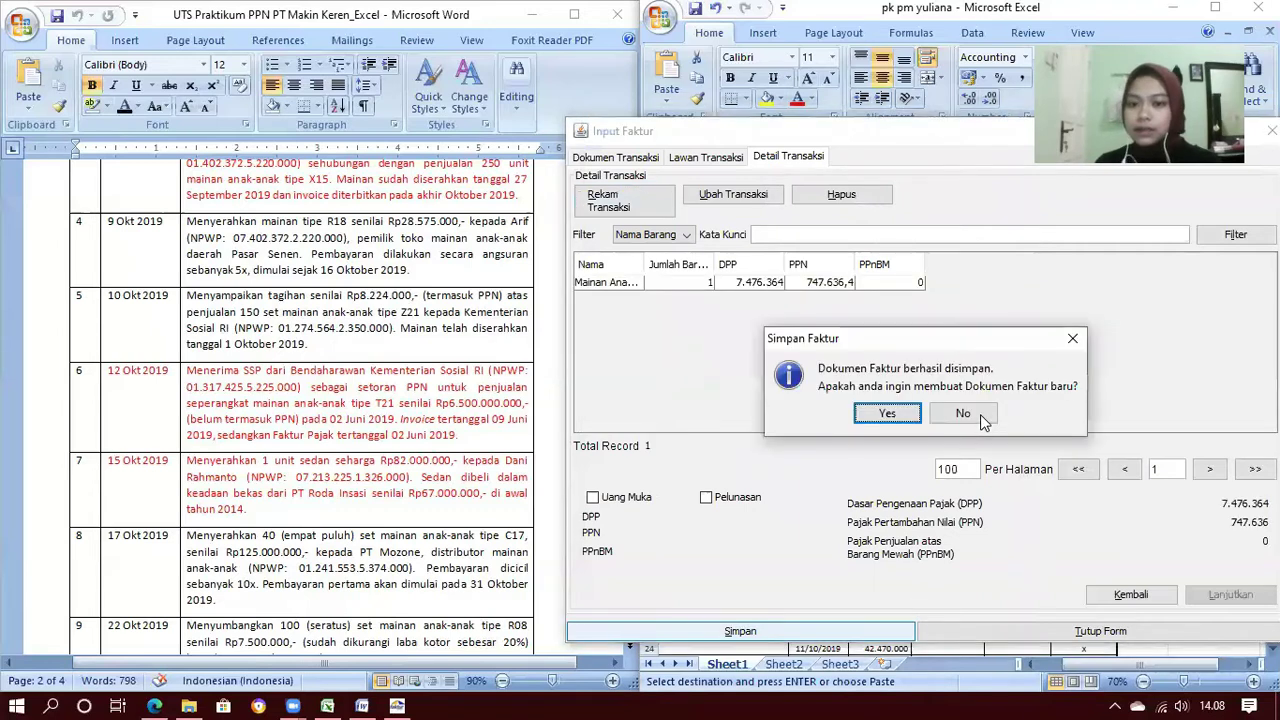
left_click(962, 414)
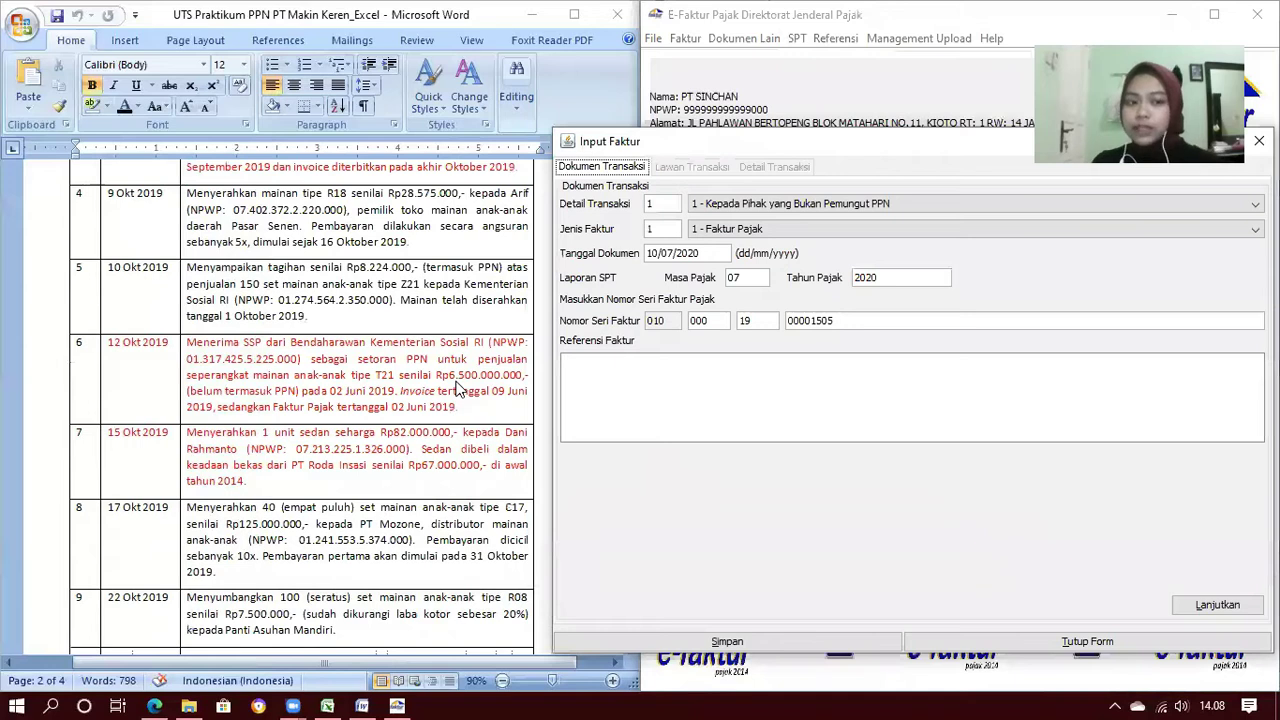
Date the fifth invoice 17/10/2019, giving tax period 10/2019, and continue
scroll(458, 390, "down", 1)
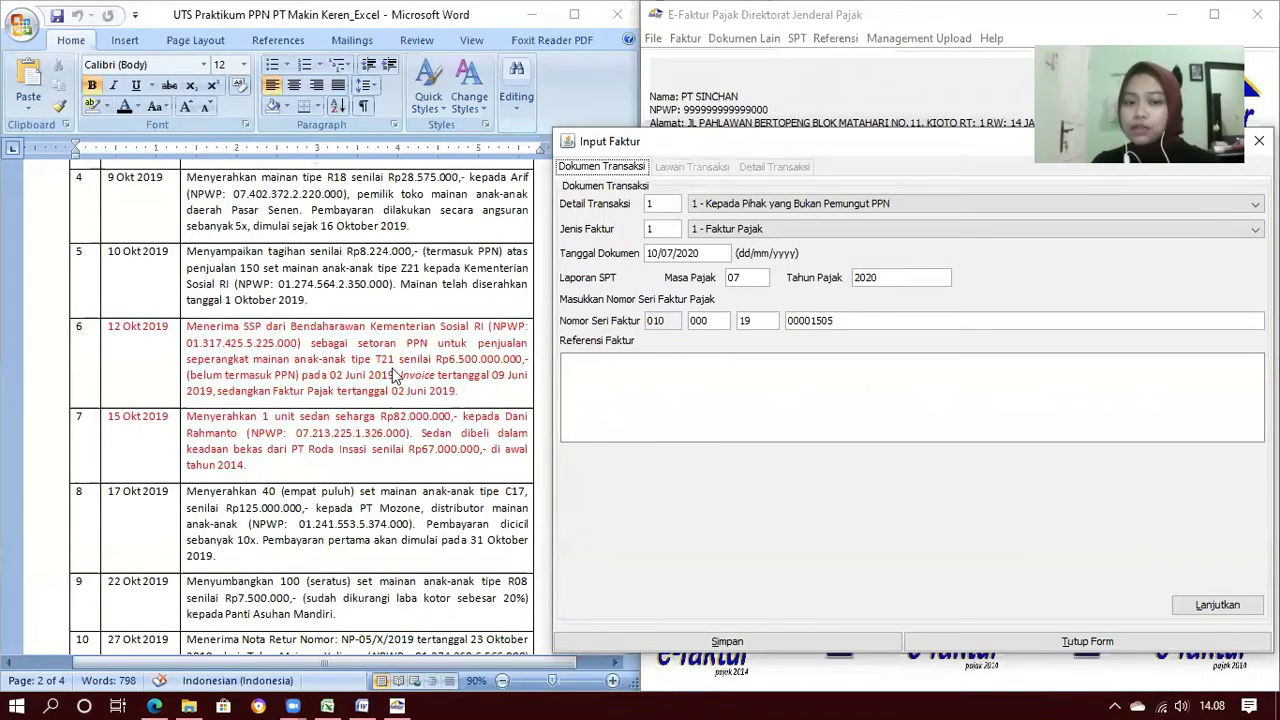
scroll(399, 382, "down", 2)
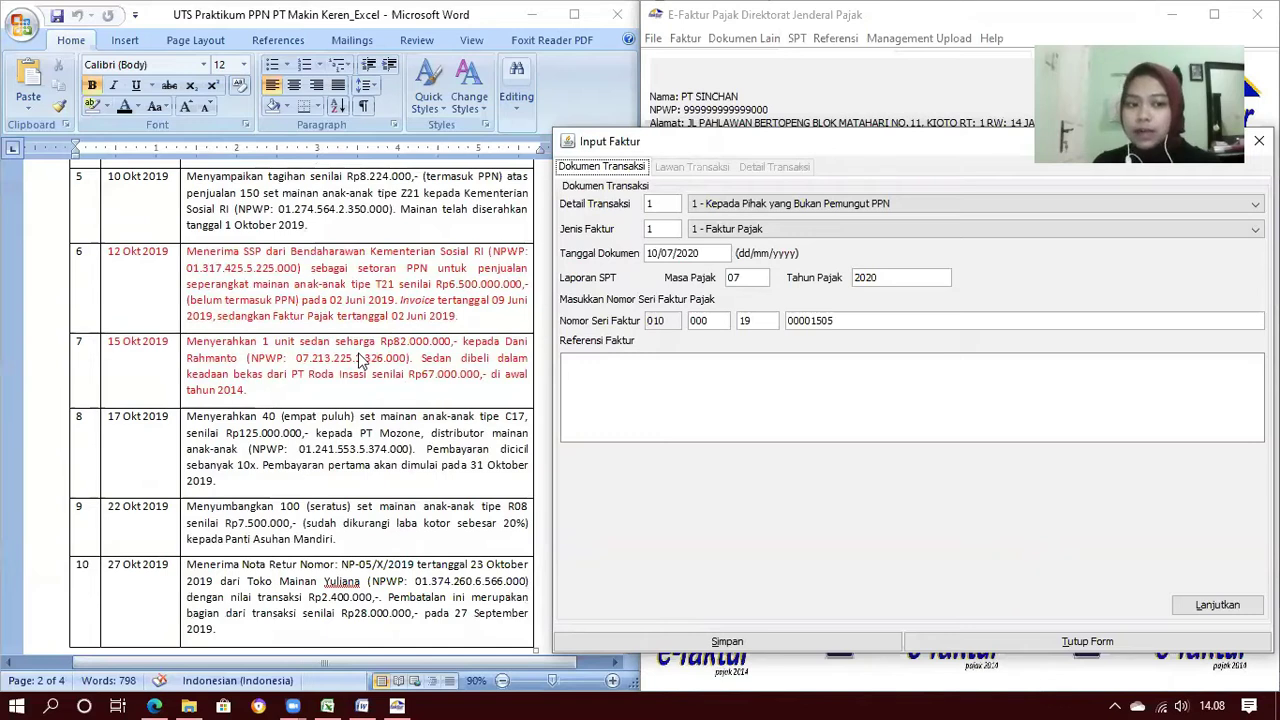
scroll(359, 356, "down", 2)
scroll(359, 356, "down", 1)
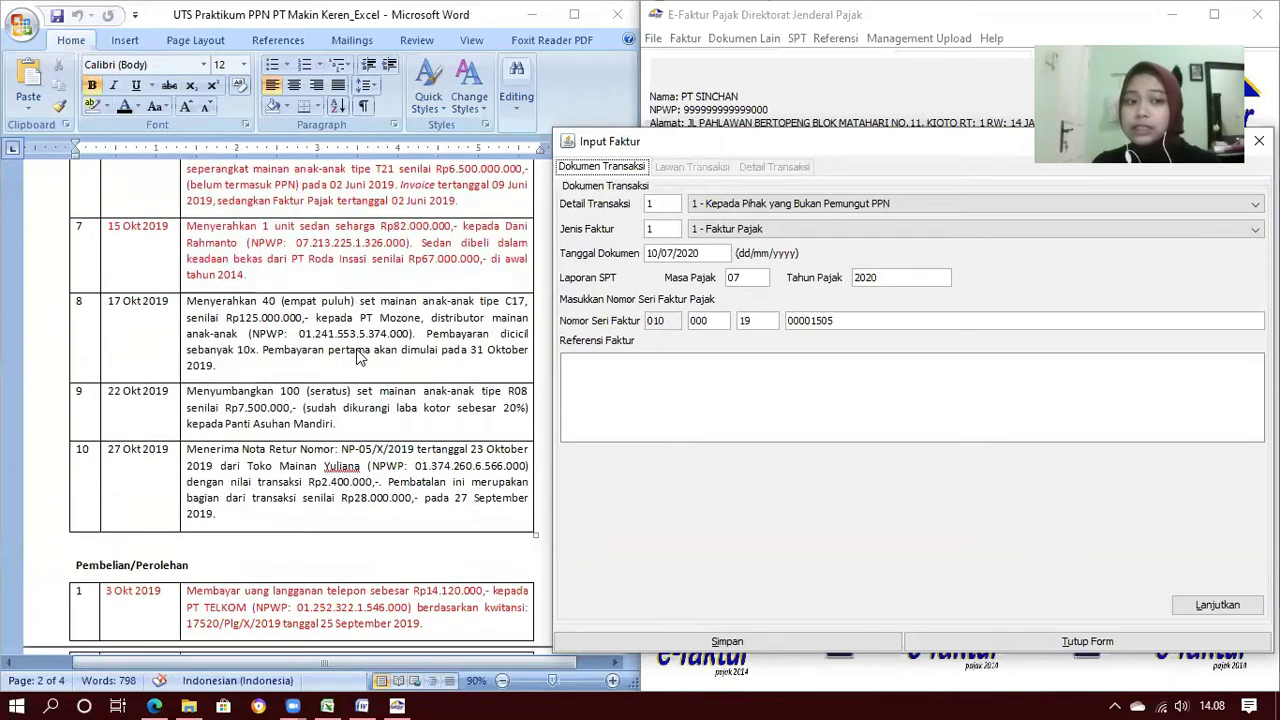
scroll(340, 357, "down", 1)
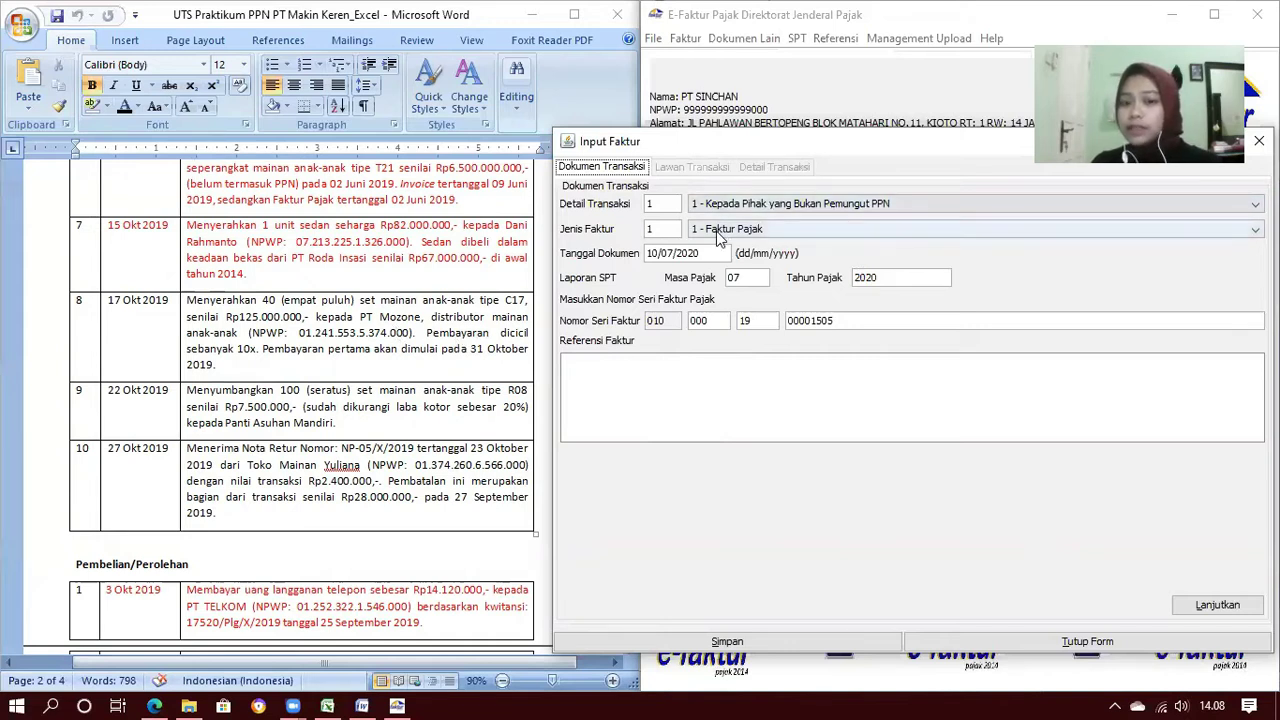
double_click(650, 253)
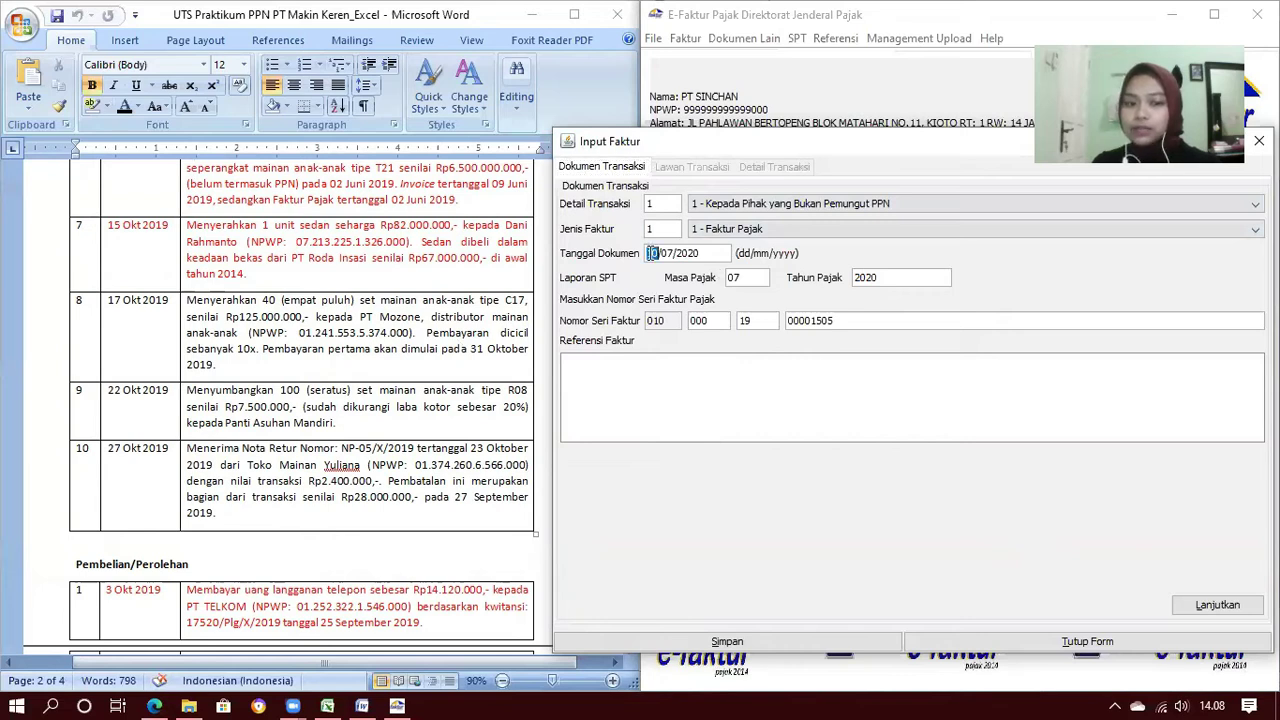
type("1710")
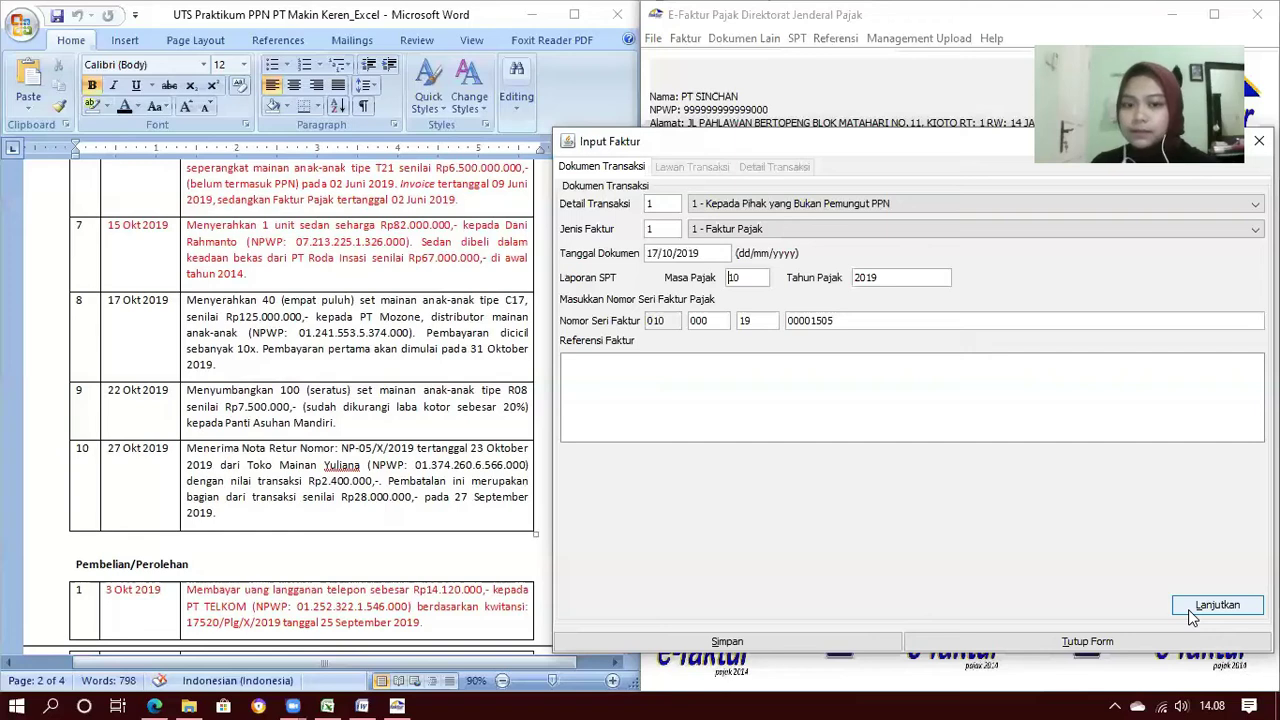
left_click(1191, 617)
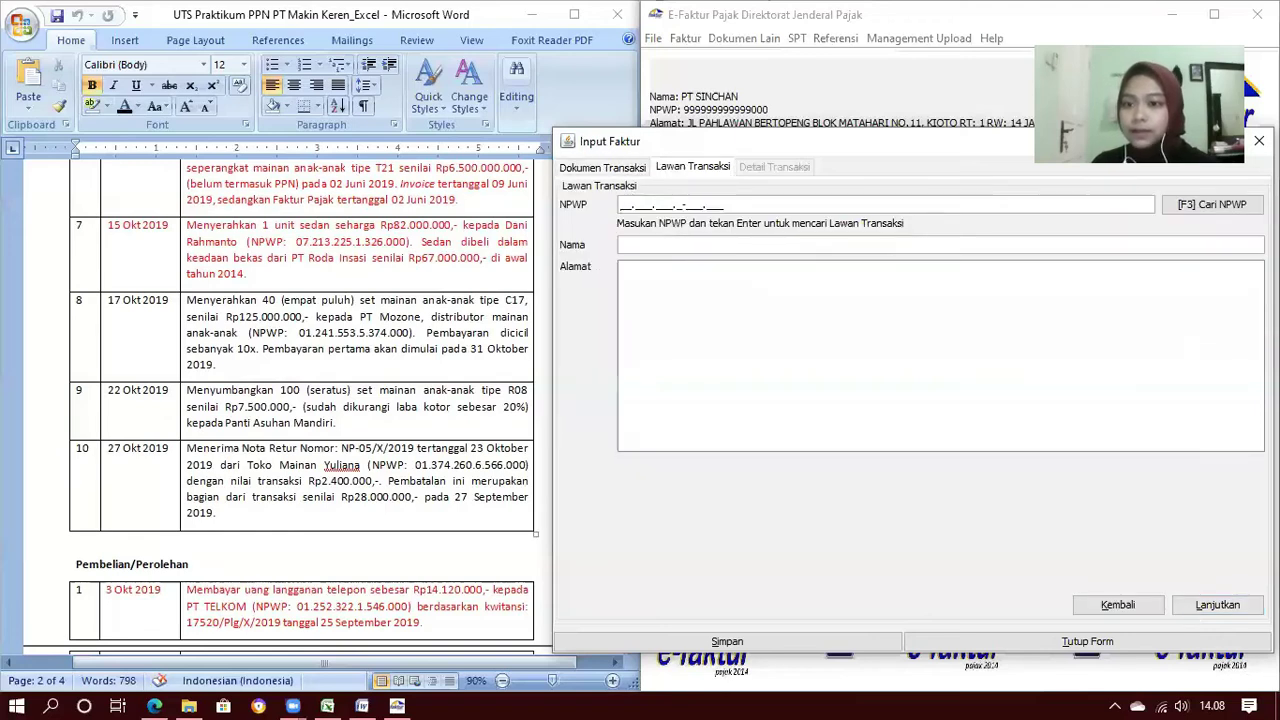
Pick PT Mozone from the saved counterparties as the fifth invoice's buyer
key("F3")
left_click(835, 240)
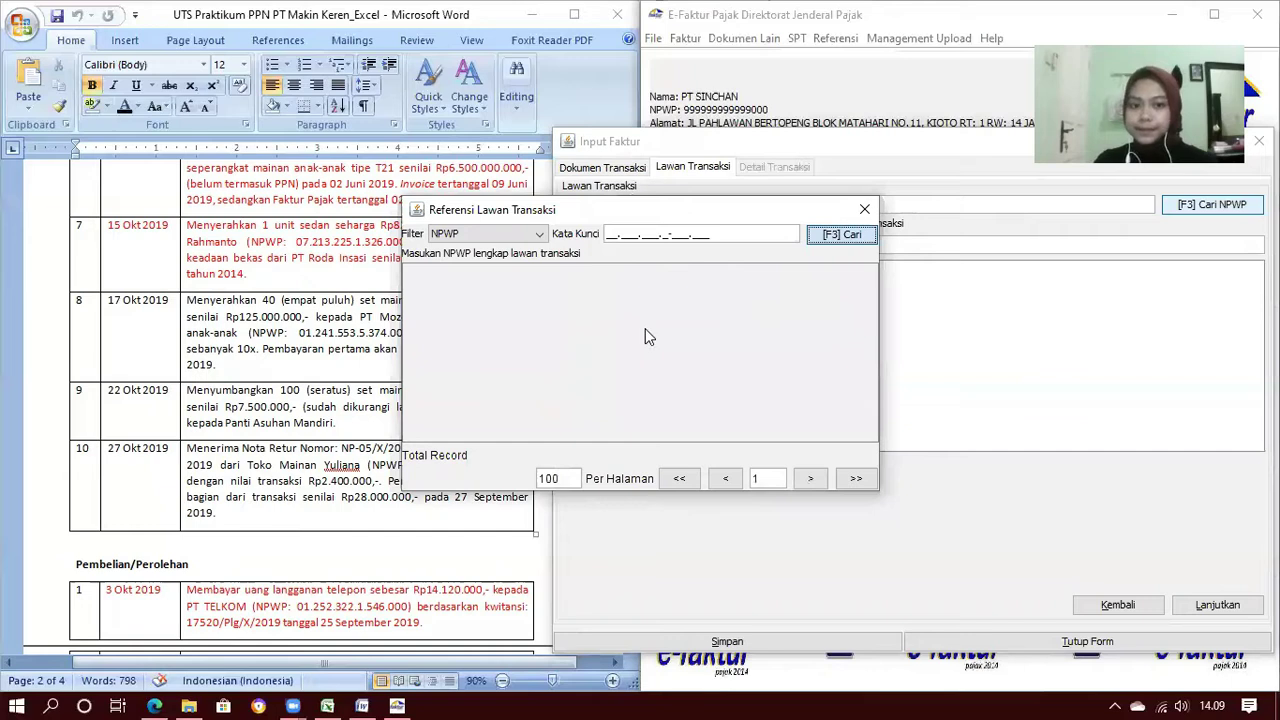
left_click_drag(613, 212, 805, 235)
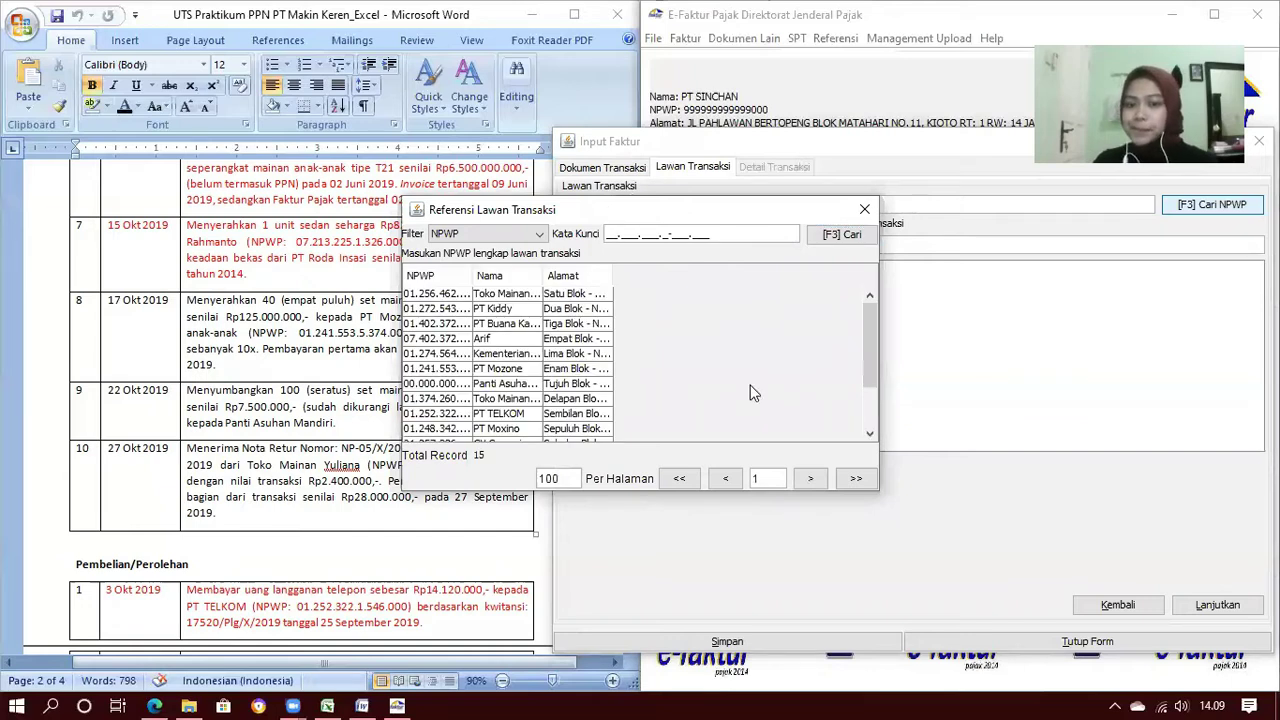
left_click_drag(735, 300, 777, 300)
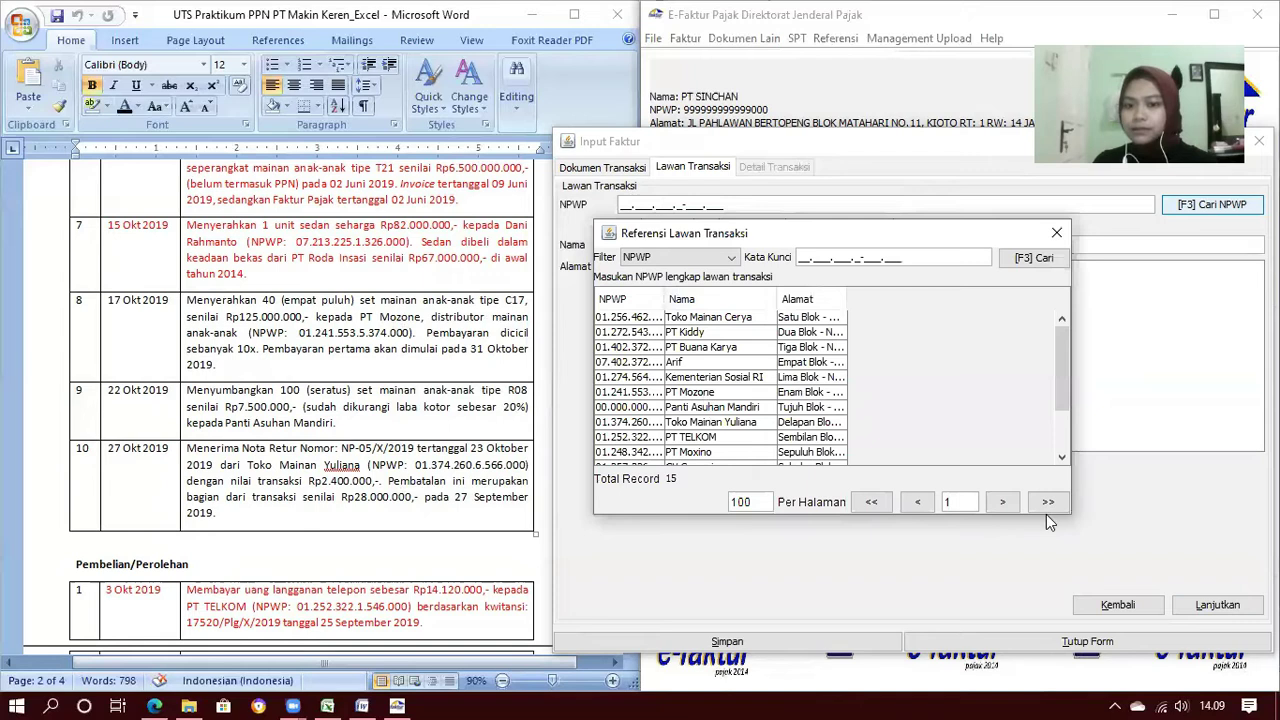
double_click(706, 393)
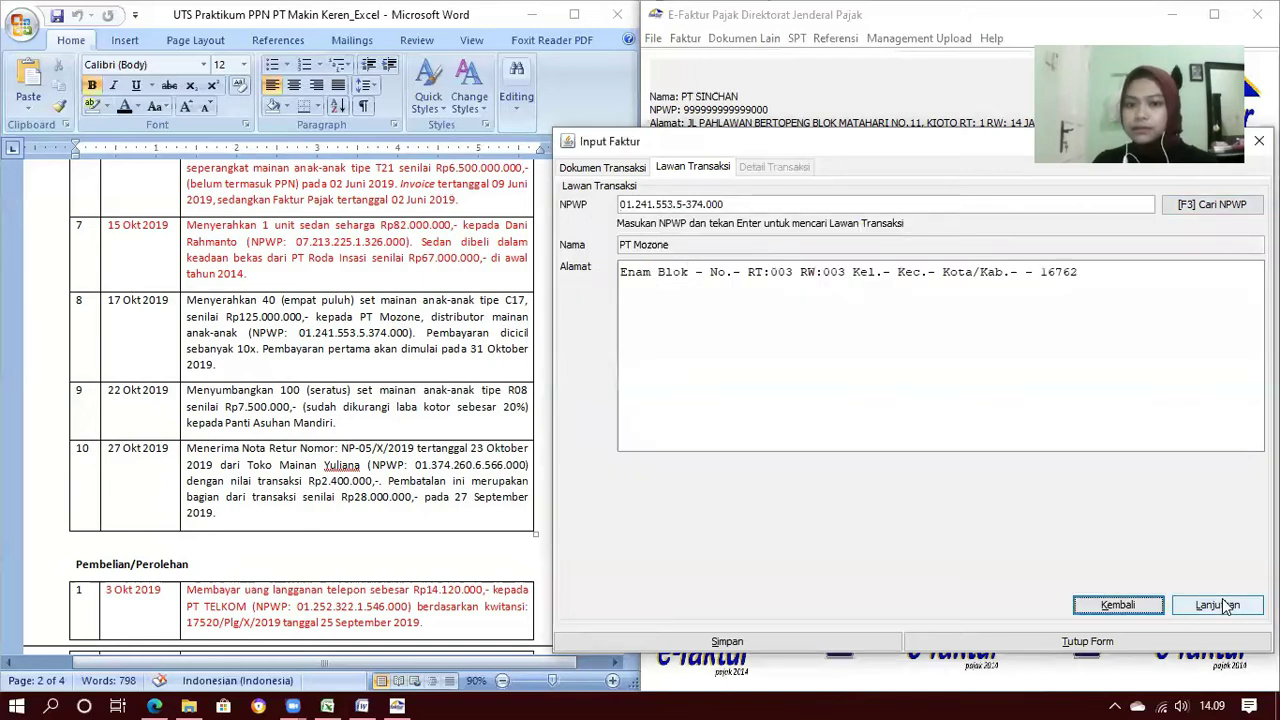
left_click(622, 211)
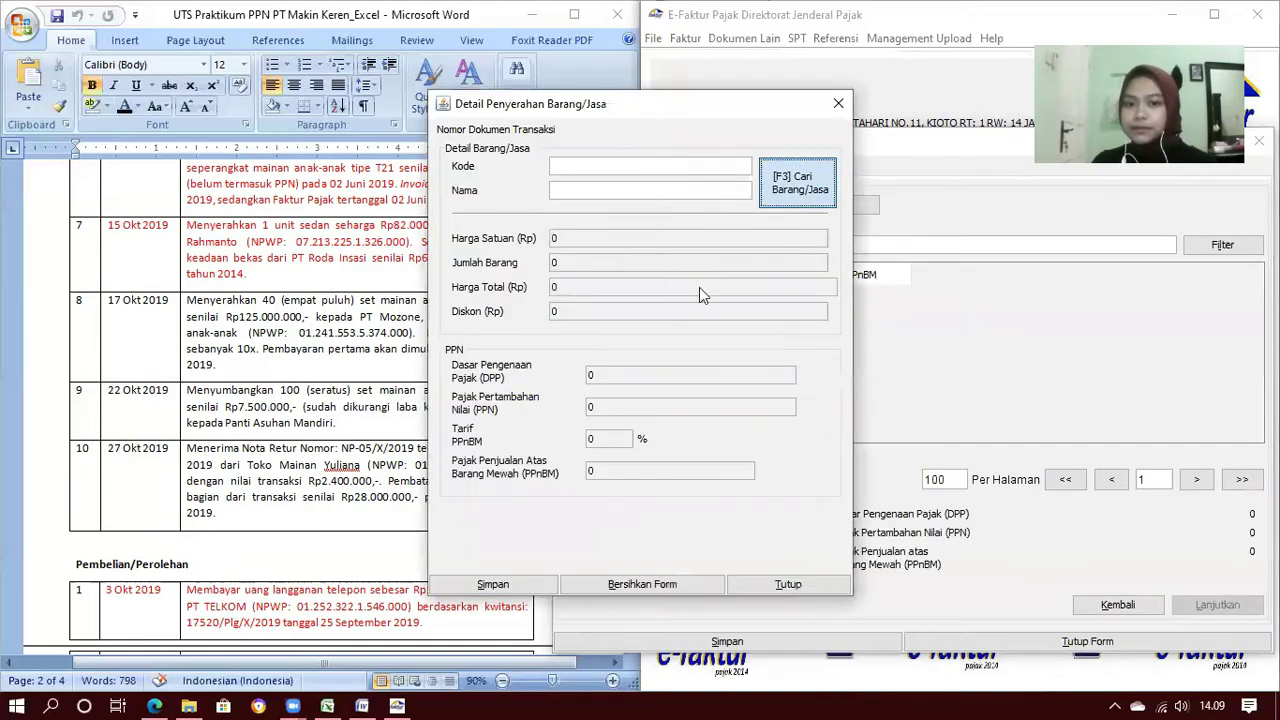
Pick Mainan Anak Tipe C17 from the goods and services lookup
left_click(798, 180)
left_click(806, 231)
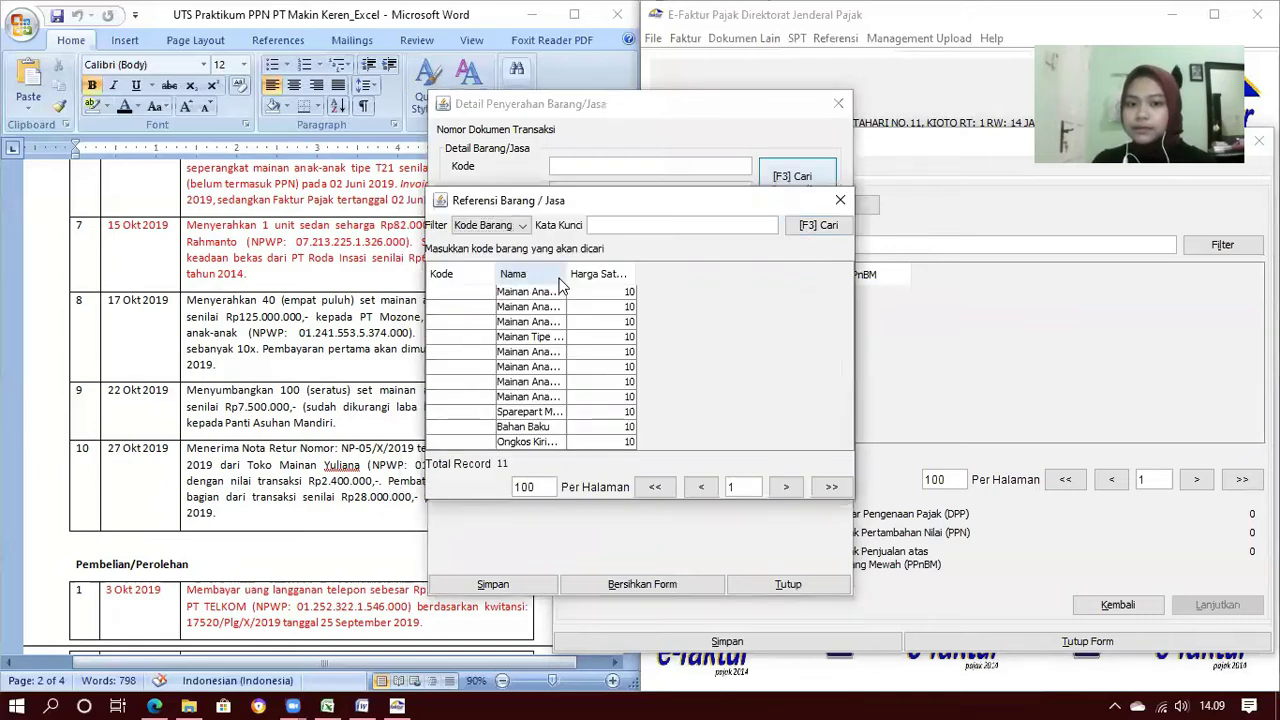
left_click_drag(562, 273, 667, 285)
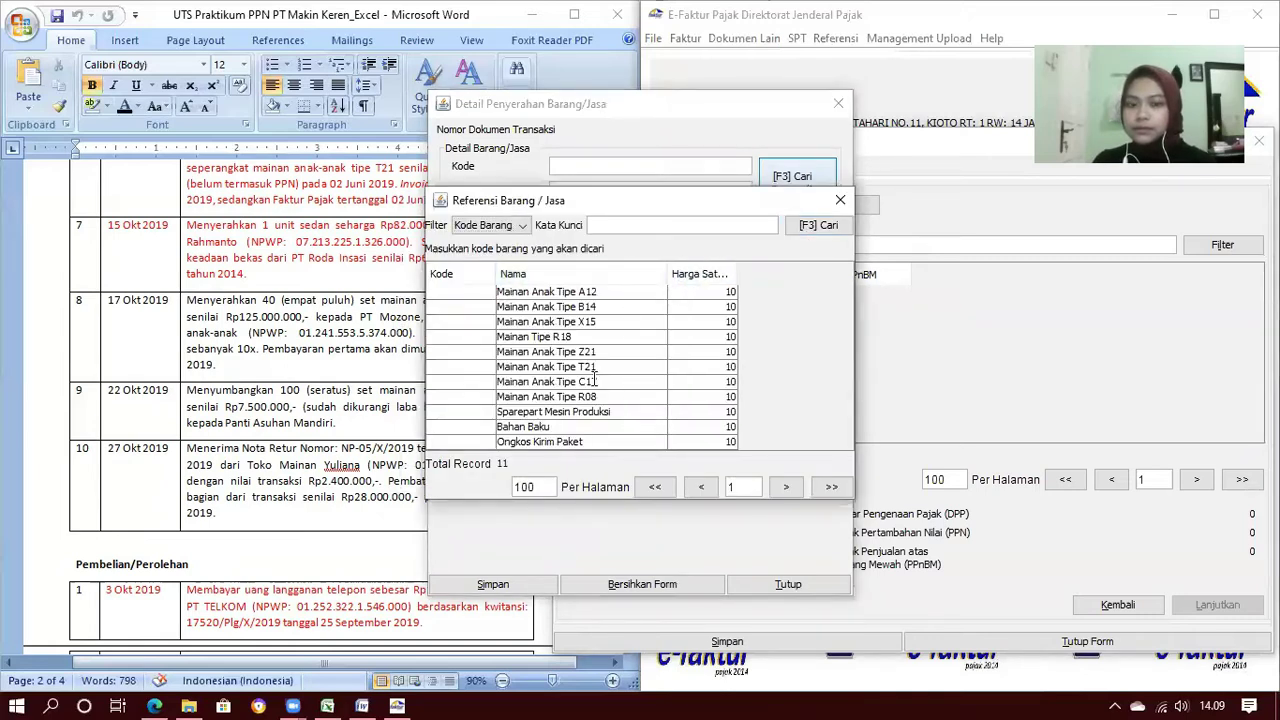
double_click(594, 382)
left_click_drag(570, 117, 780, 127)
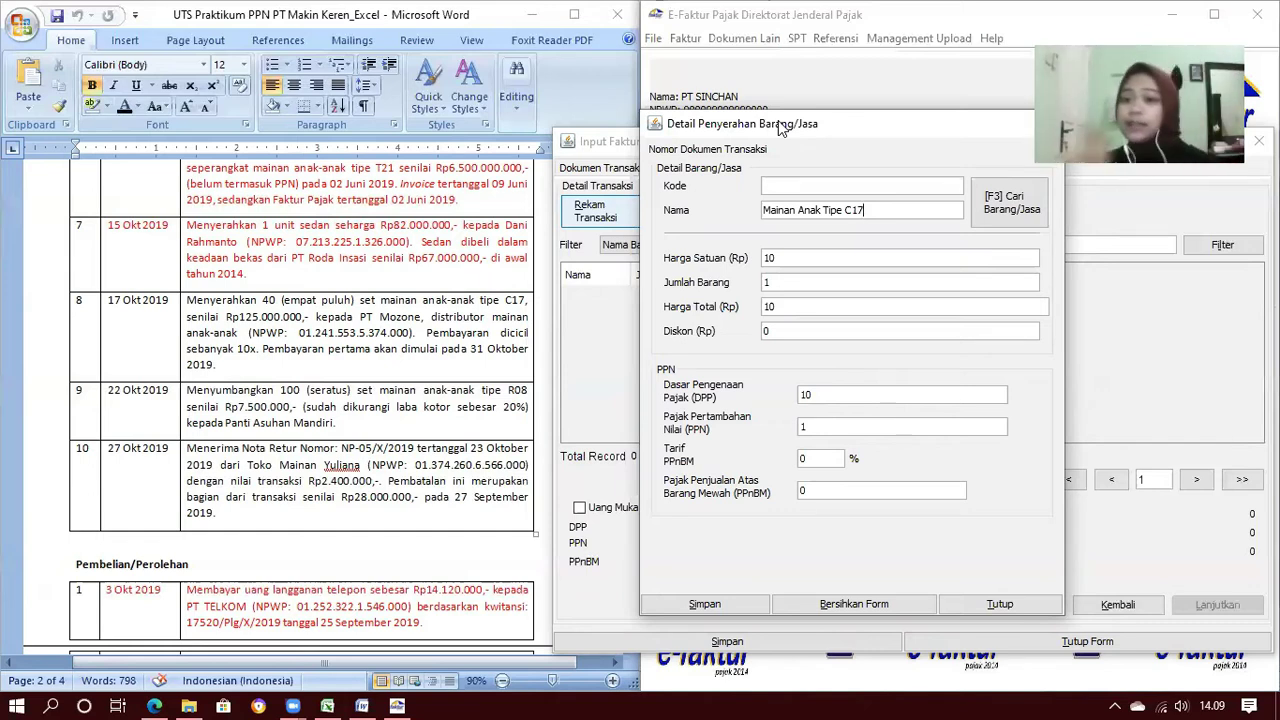
Set unit price 3125000 and quantity 40, then save the line and the PT Mozone invoice
double_click(794, 257)
type("3")
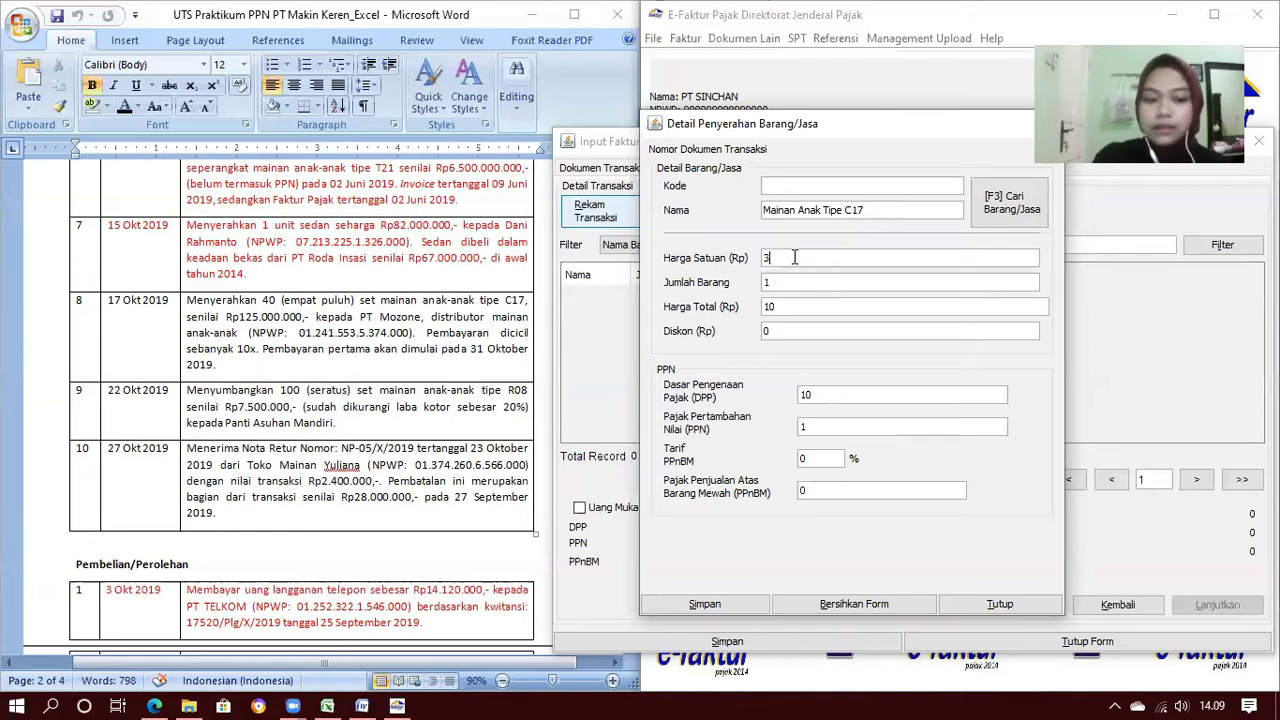
type("125000")
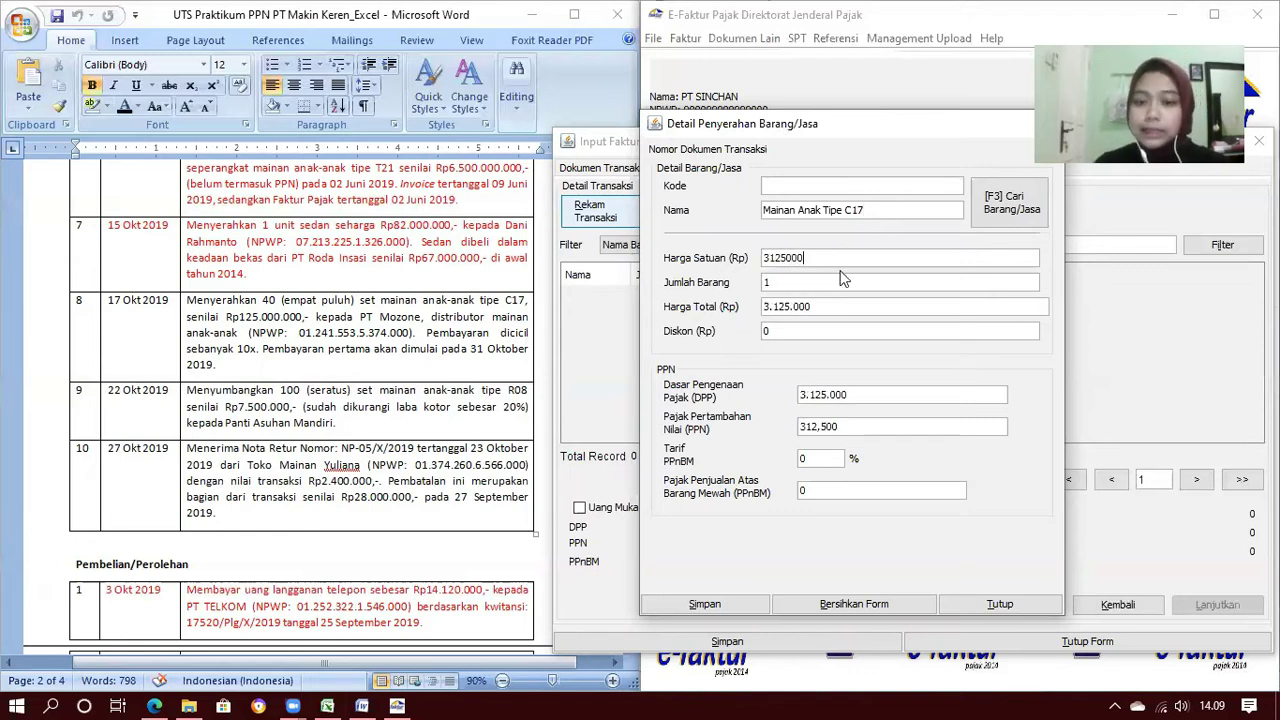
left_click(819, 280)
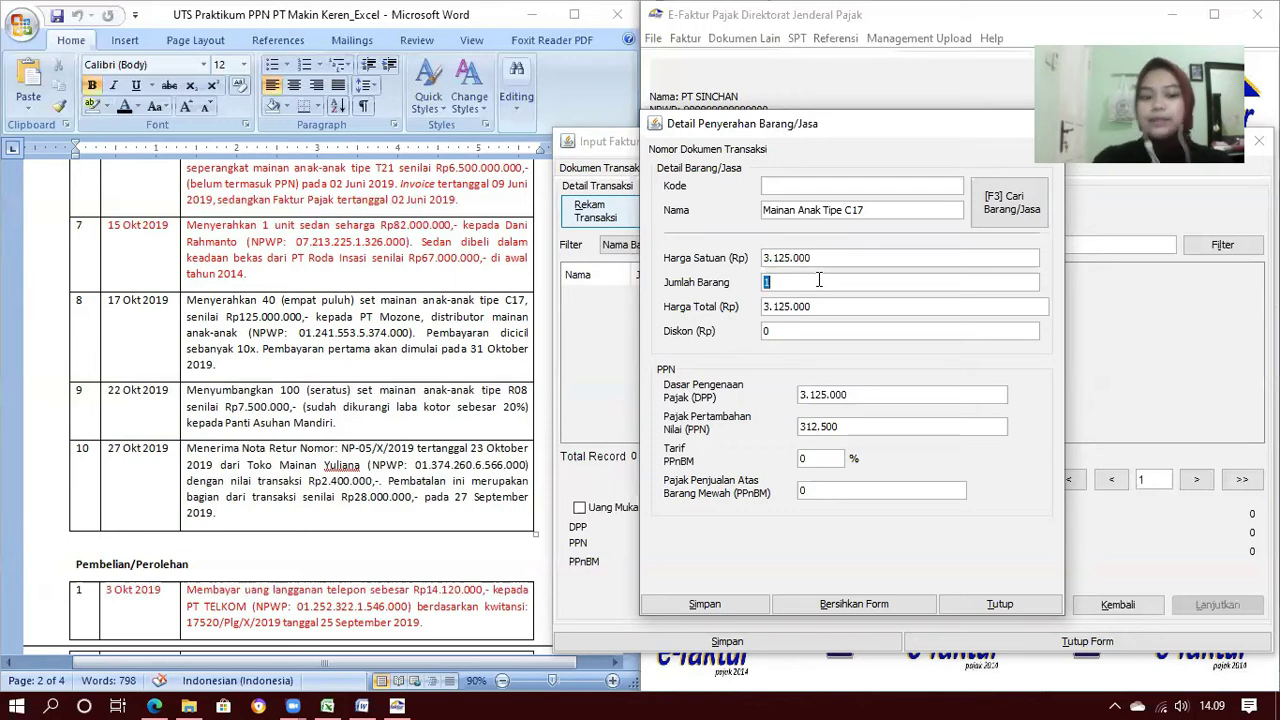
type("40")
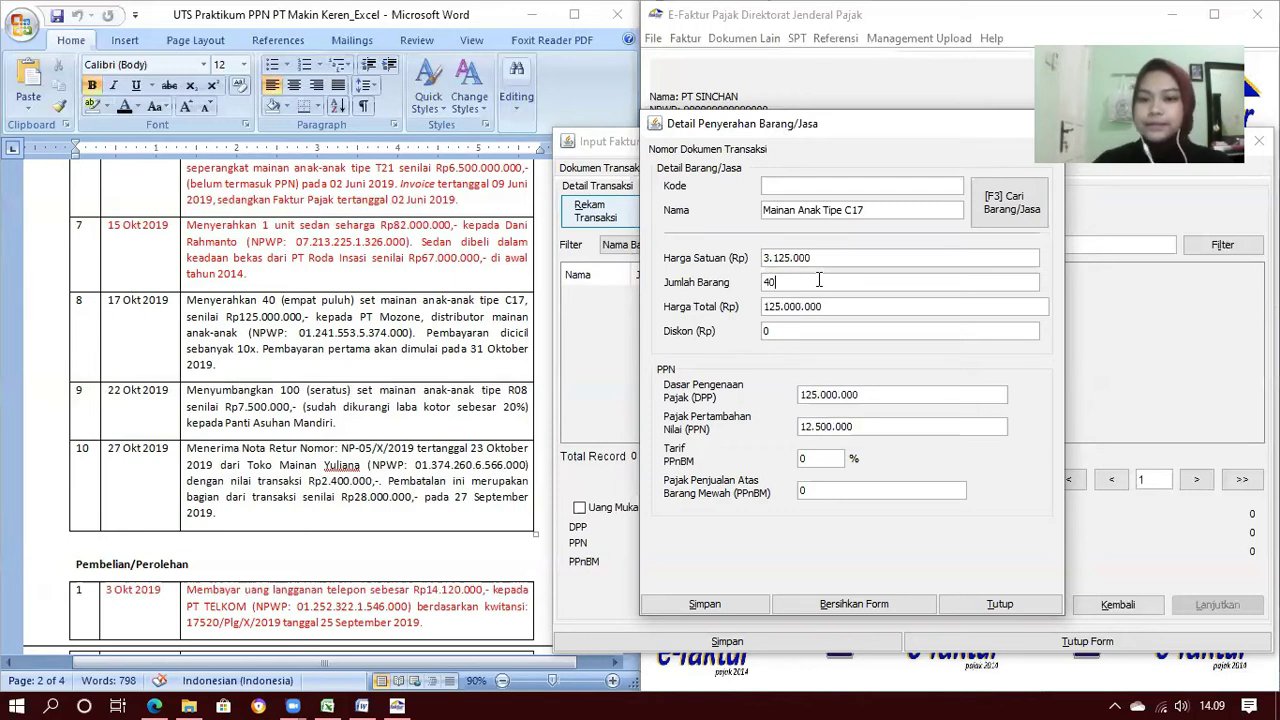
left_click(730, 604)
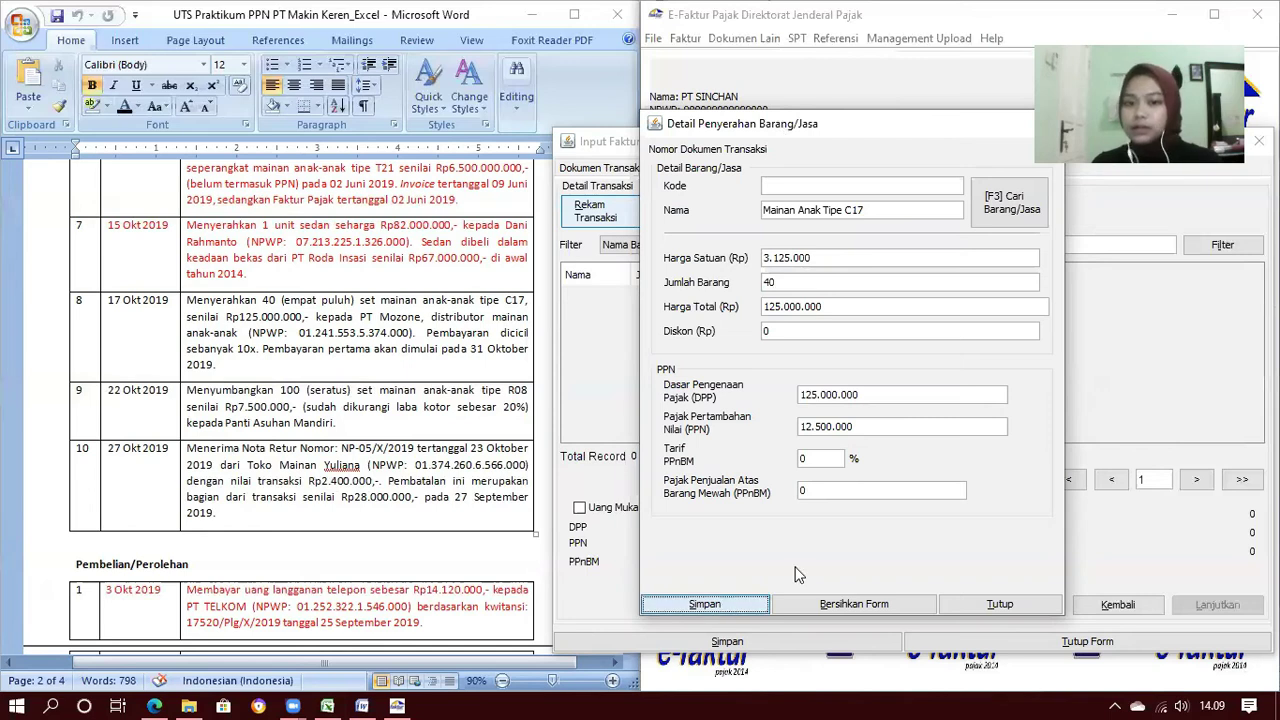
left_click(907, 394)
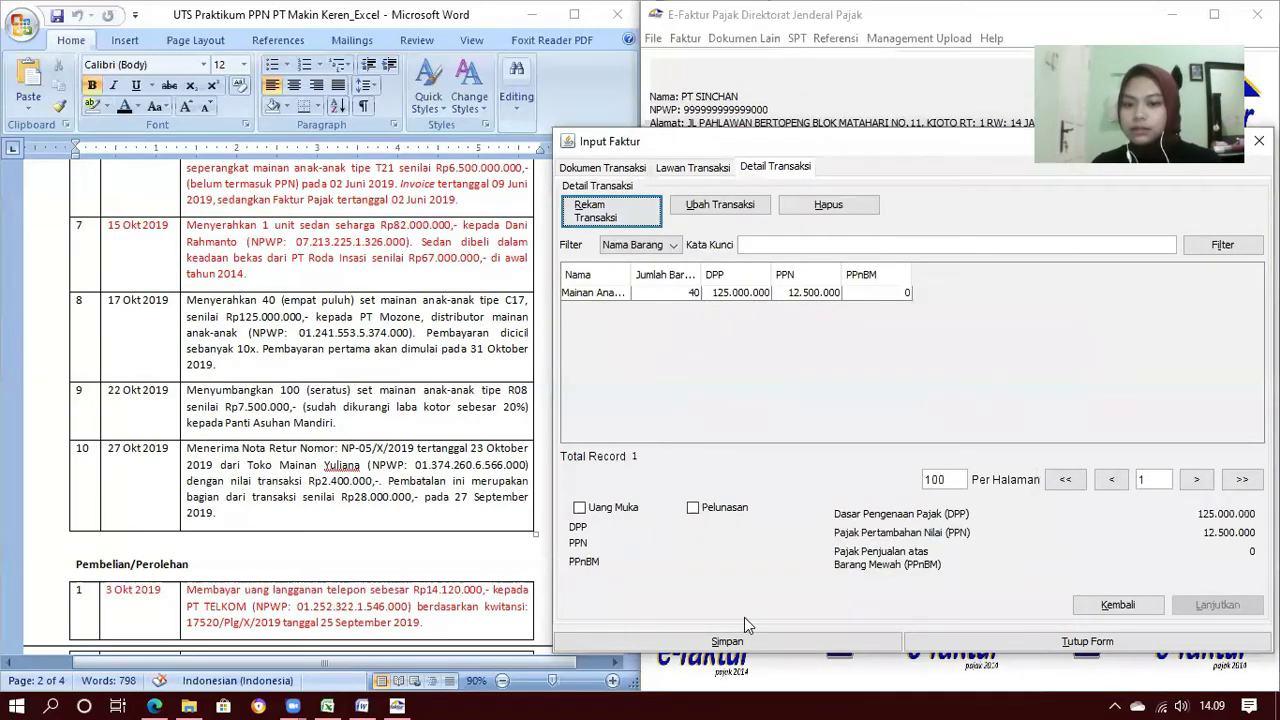
left_click(734, 644)
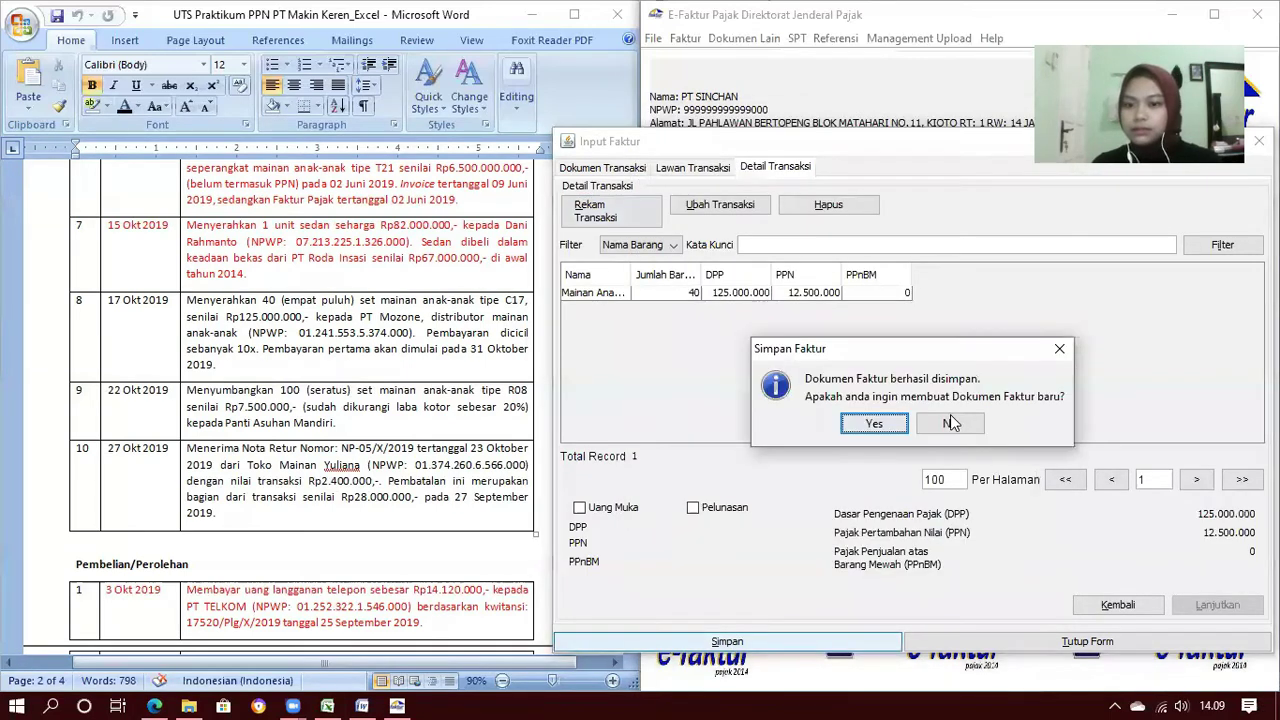
left_click(950, 423)
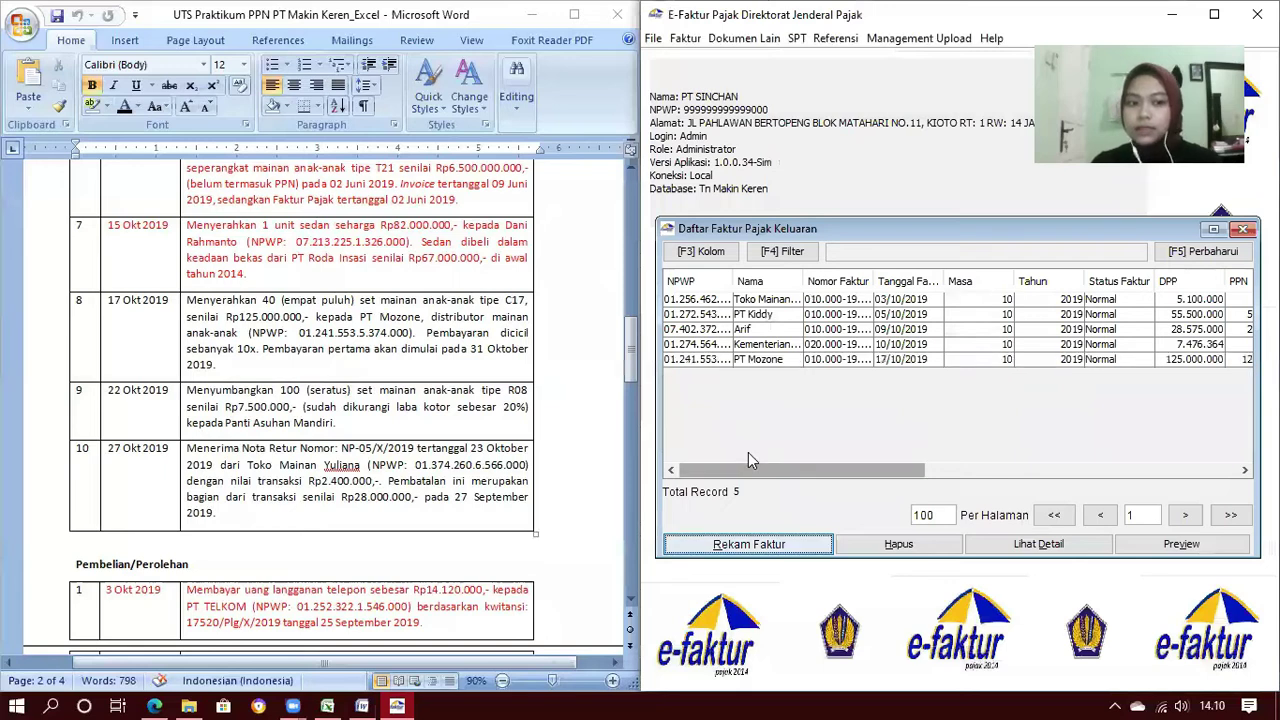
Start a new output invoice with transaction code 4 - DPP Nilai Lain dated 27/10/2019
left_click(755, 548)
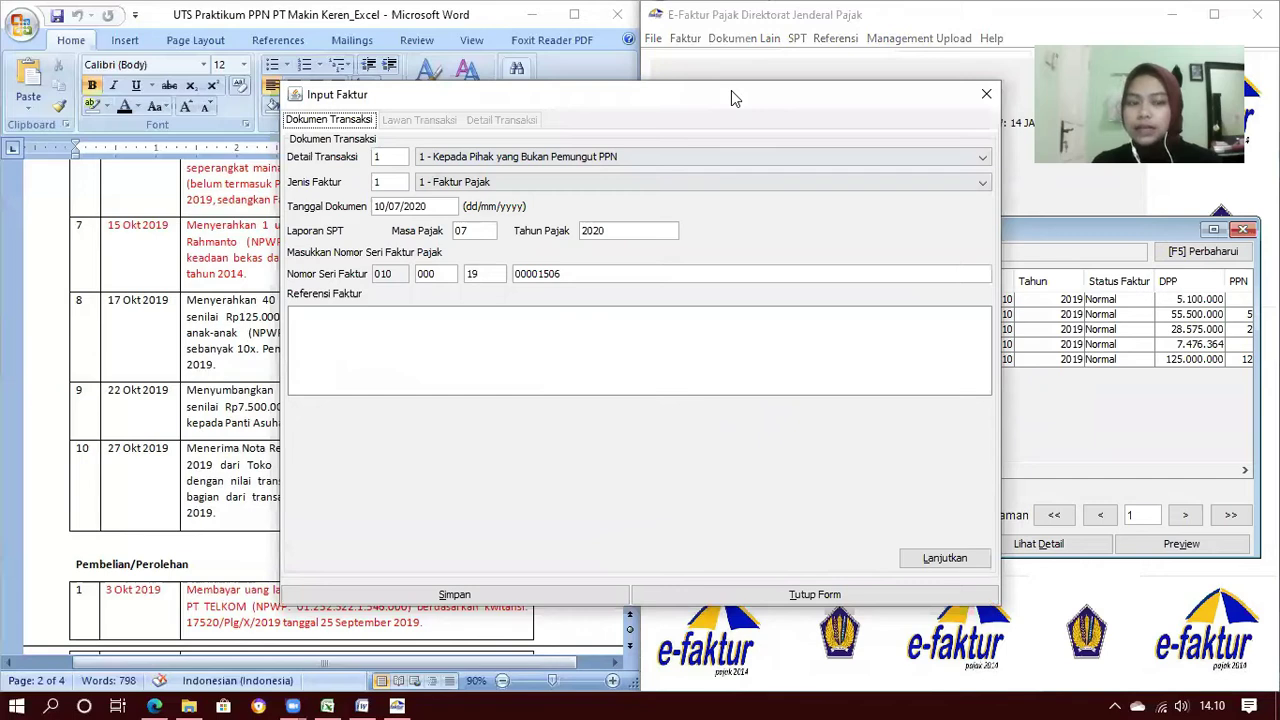
left_click_drag(731, 97, 1003, 123)
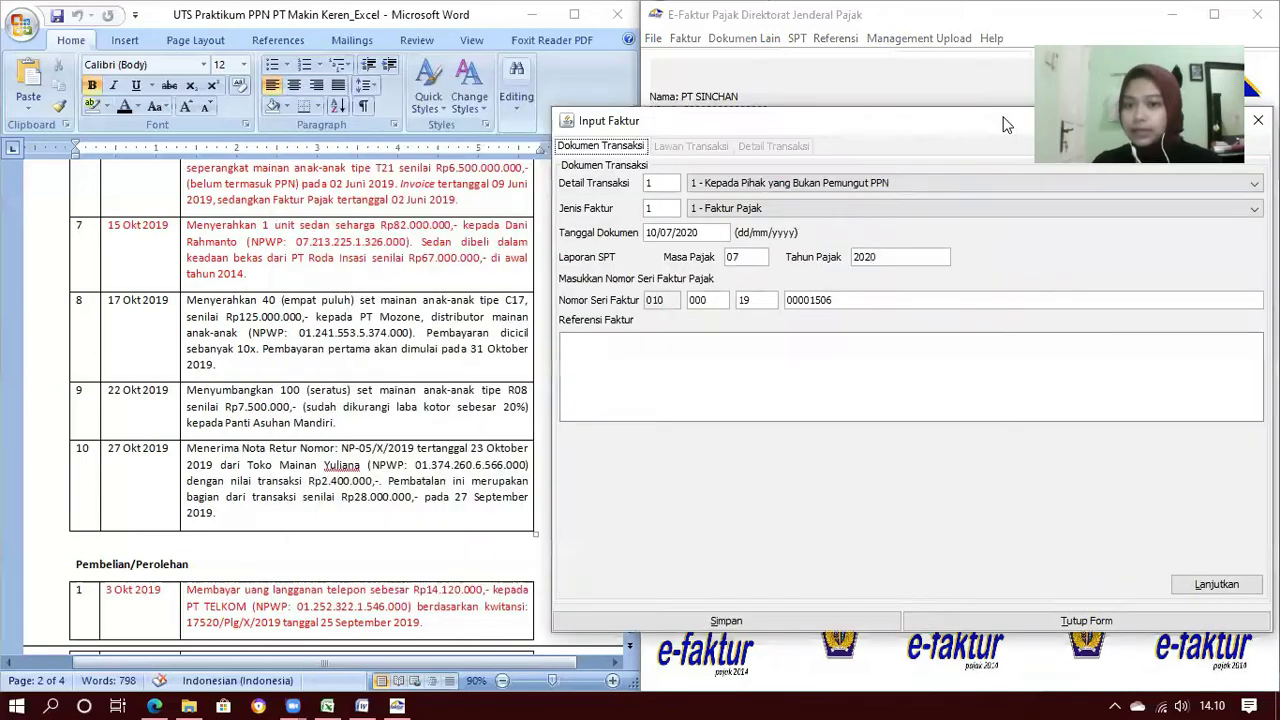
left_click(995, 182)
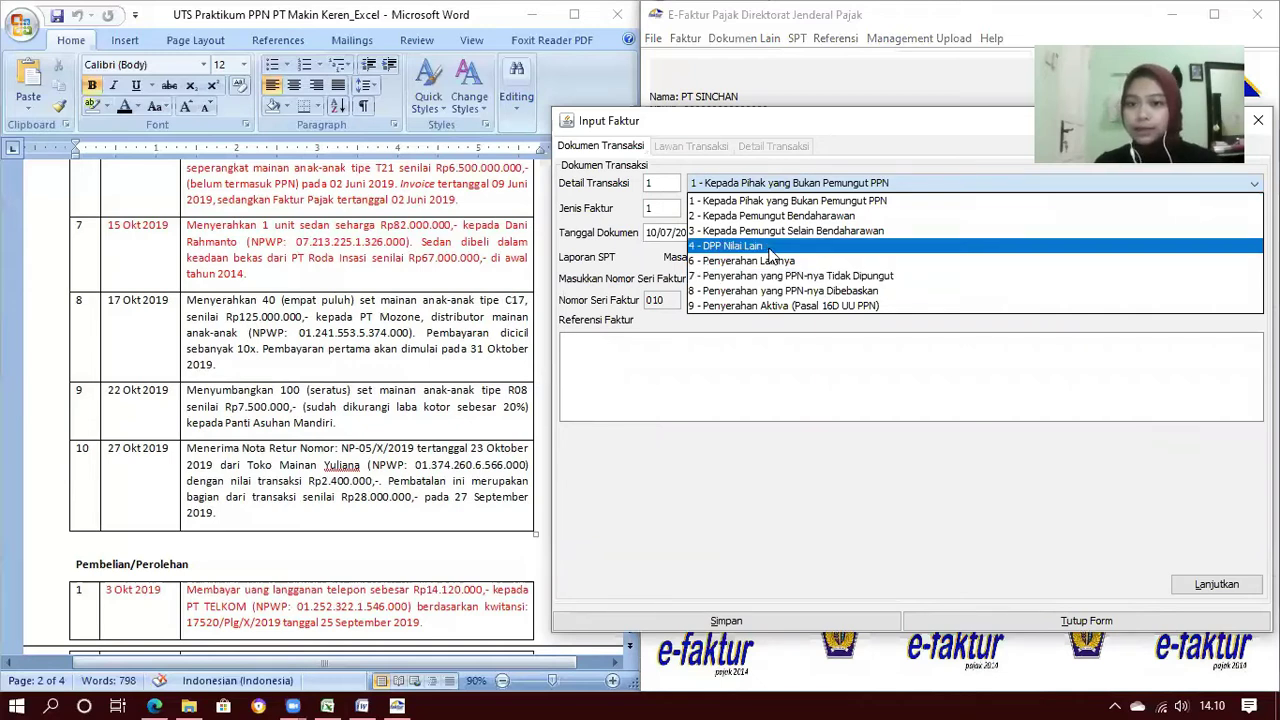
left_click(769, 248)
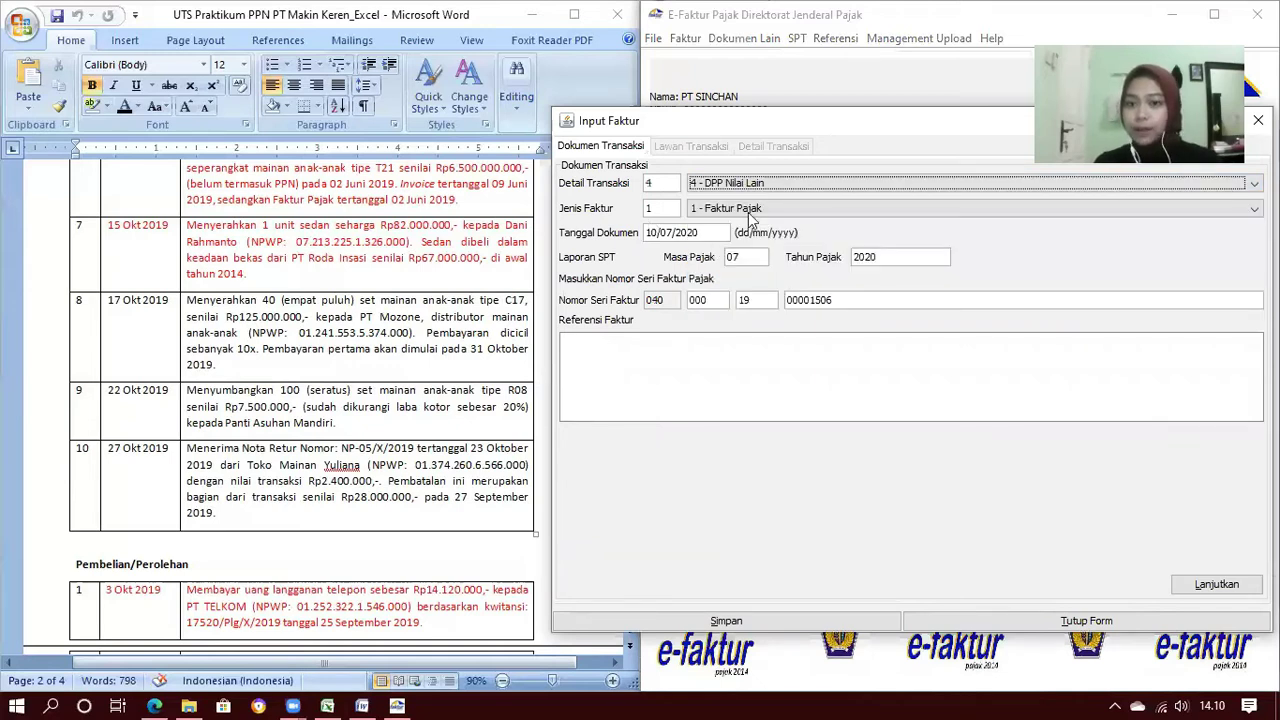
double_click(654, 233)
type("27/10/2")
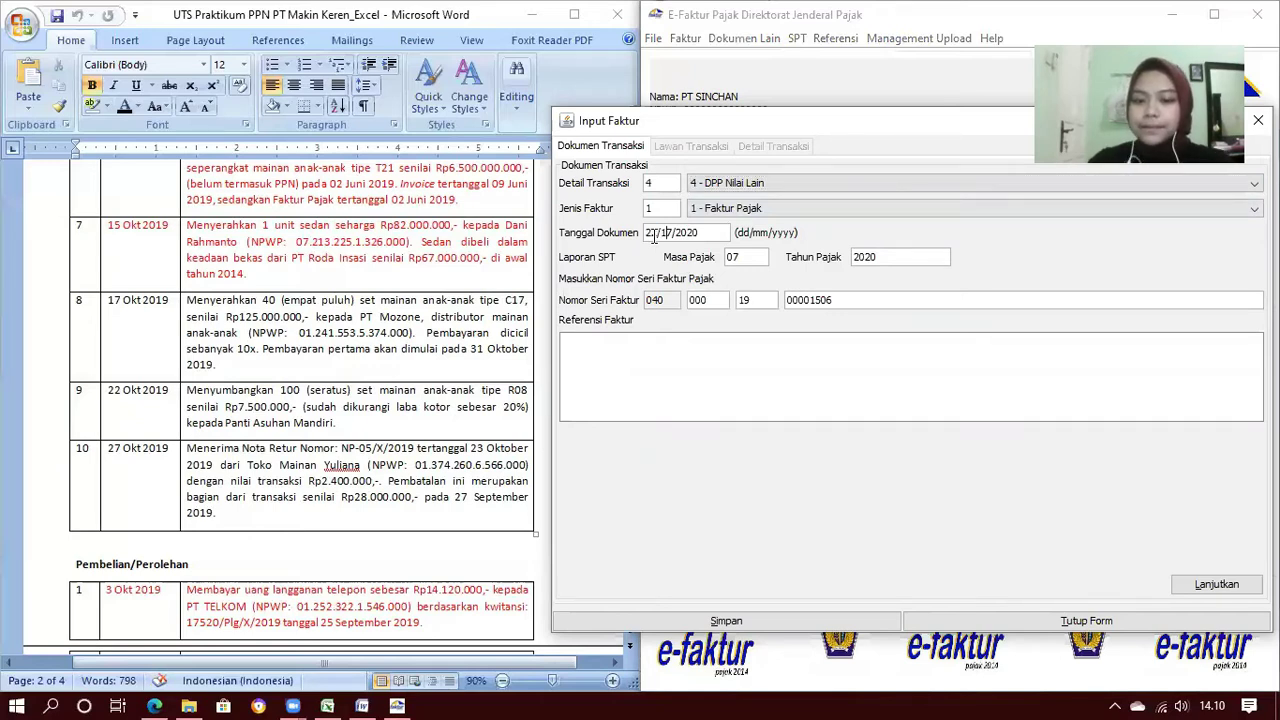
type("019")
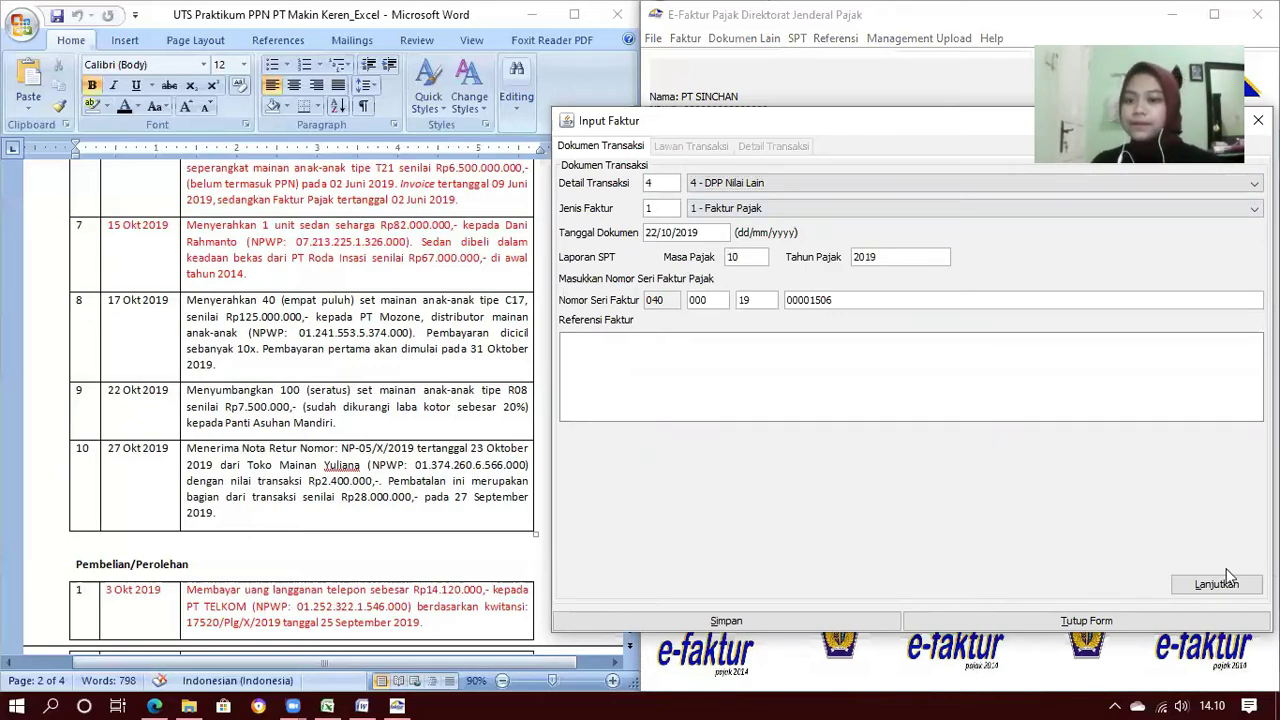
left_click(1236, 594)
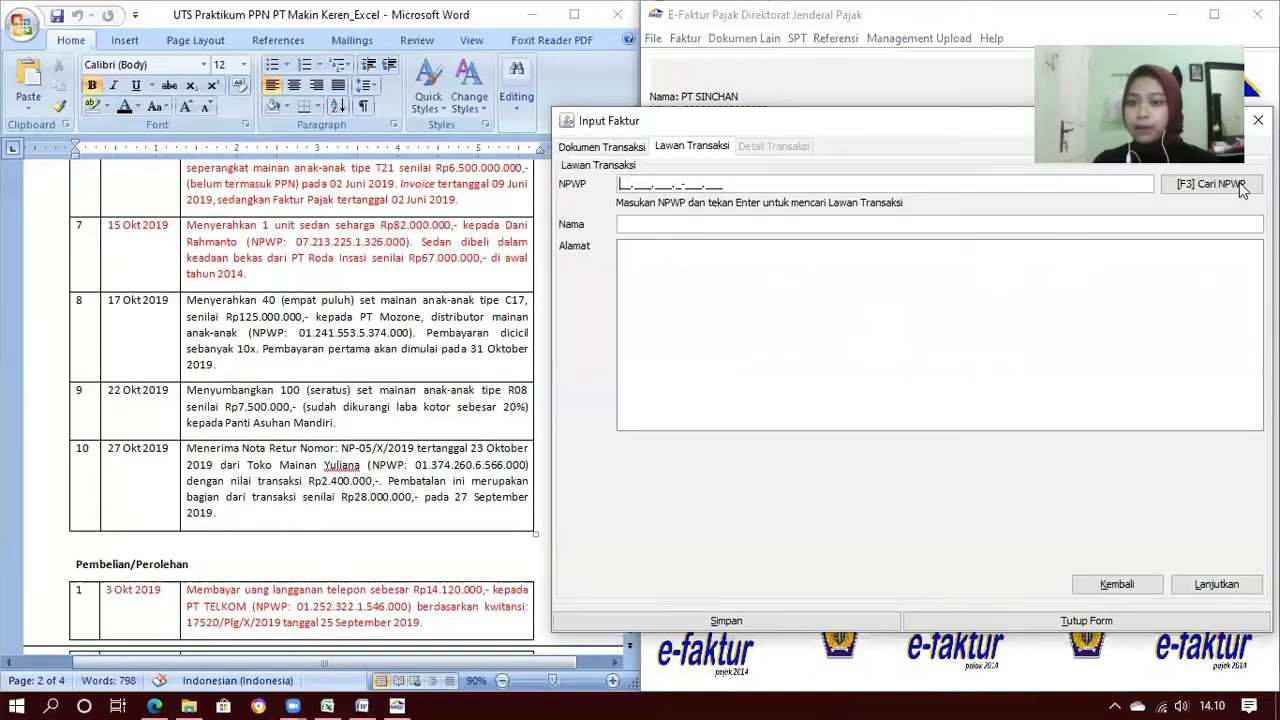
Choose Panti Asuhan Mandiri as the counterparty and continue to transaction details
left_click(1242, 188)
left_click(821, 241)
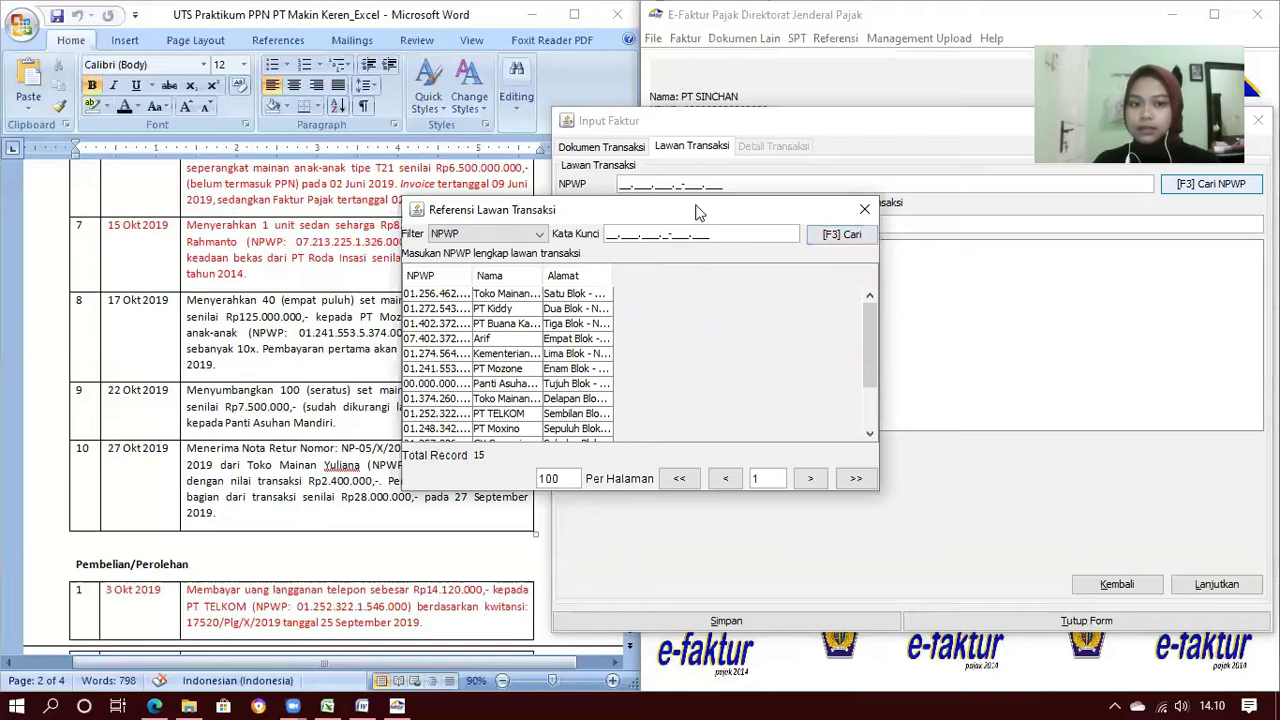
left_click_drag(540, 275, 636, 276)
left_click(555, 385)
double_click(557, 386)
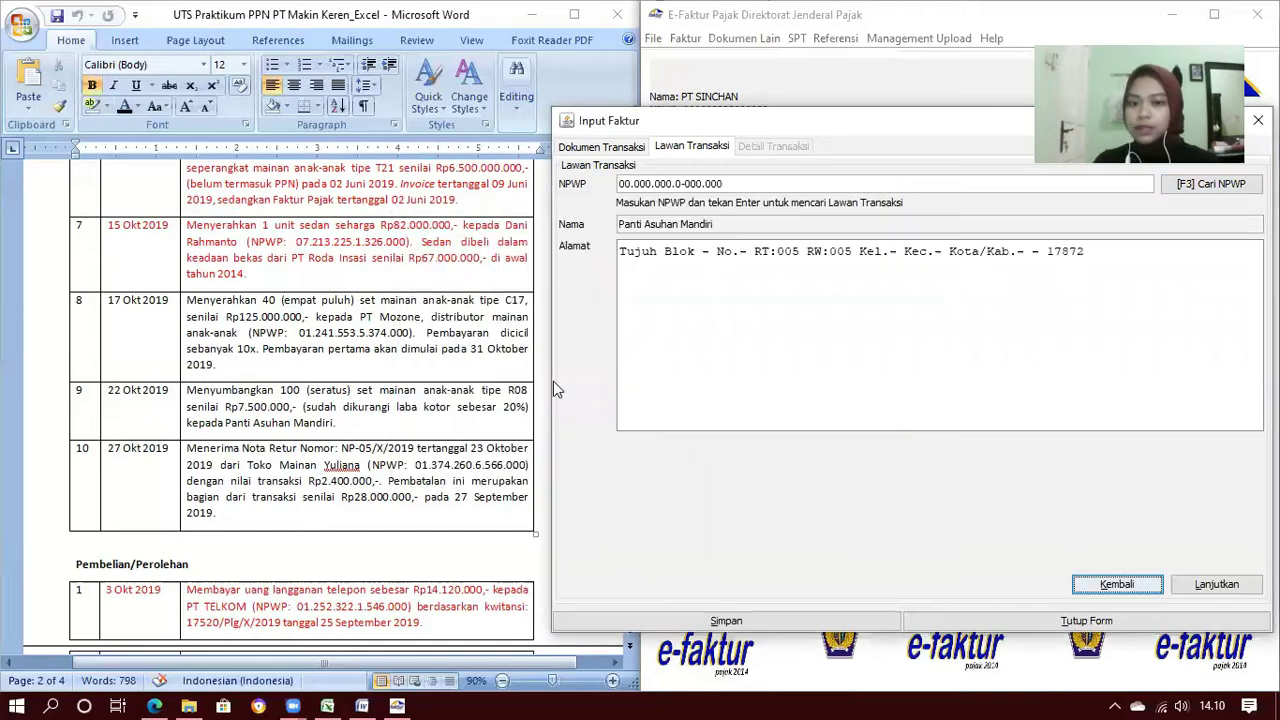
left_click(1210, 590)
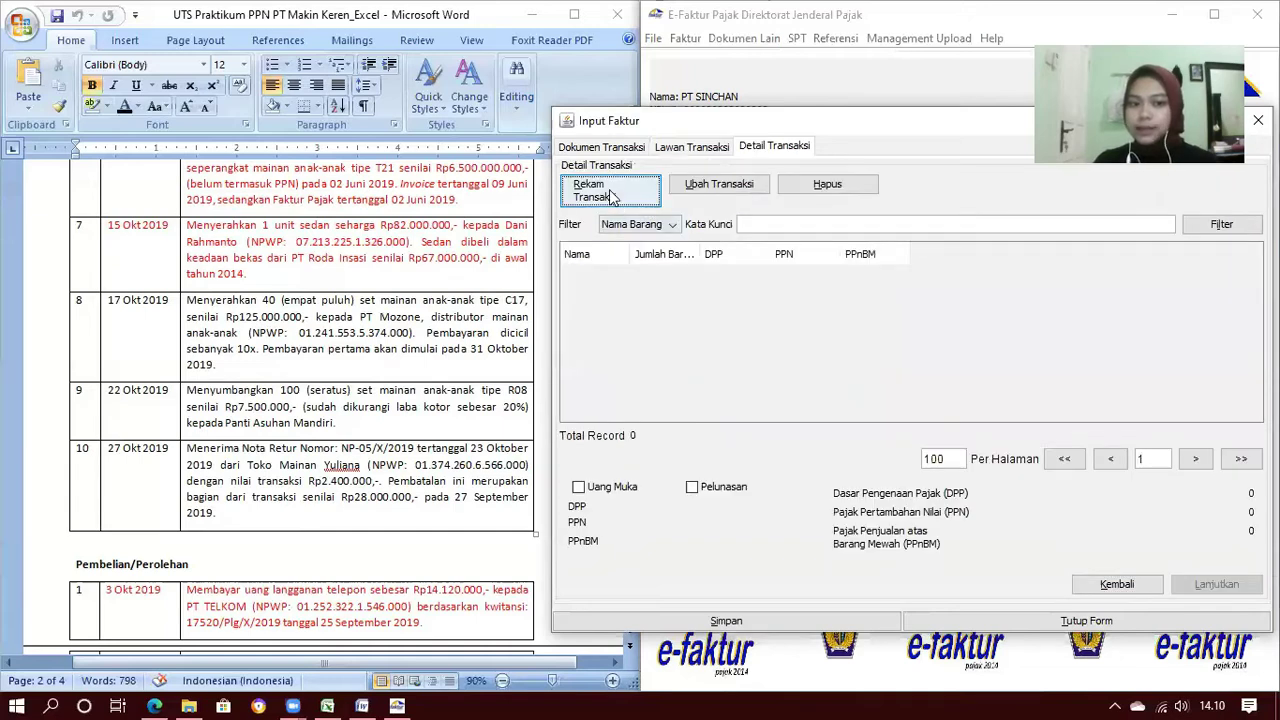
left_click(611, 192)
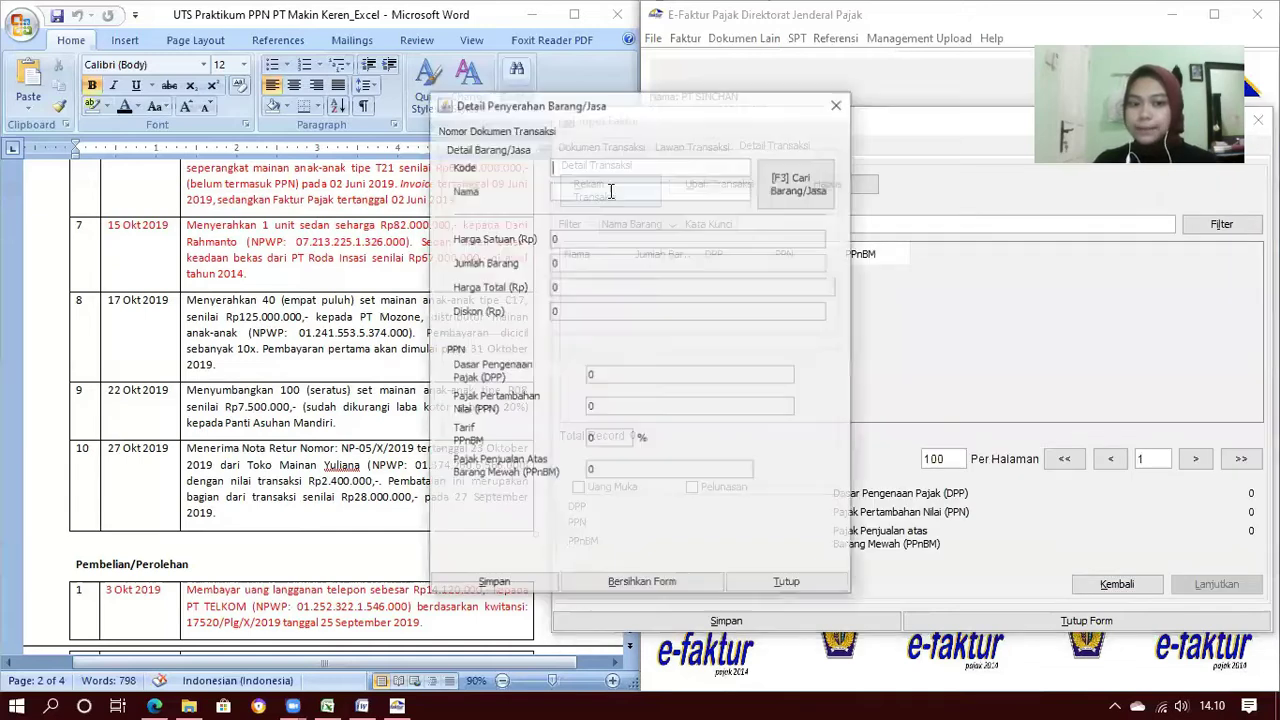
Pick Mainan Anak Tipe R08 from the goods and services lookup
left_click(800, 190)
left_click(832, 226)
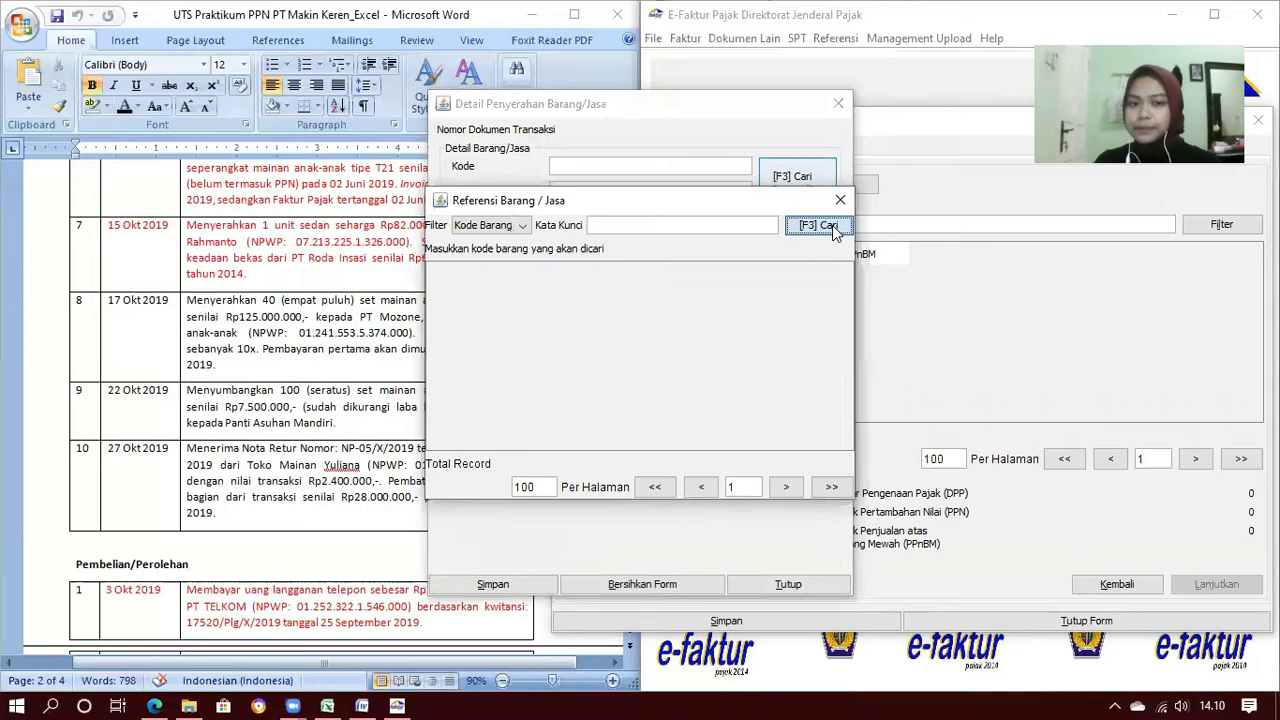
left_click_drag(566, 273, 660, 285)
double_click(566, 397)
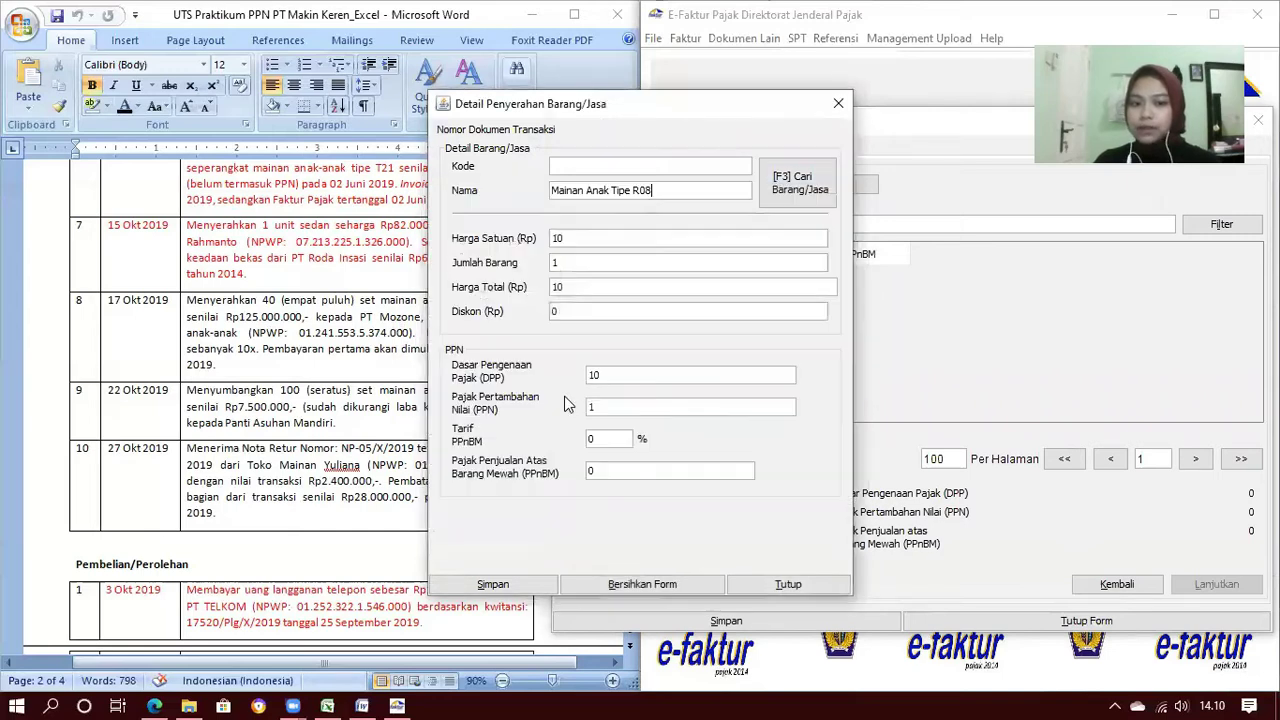
left_click_drag(574, 114, 730, 120)
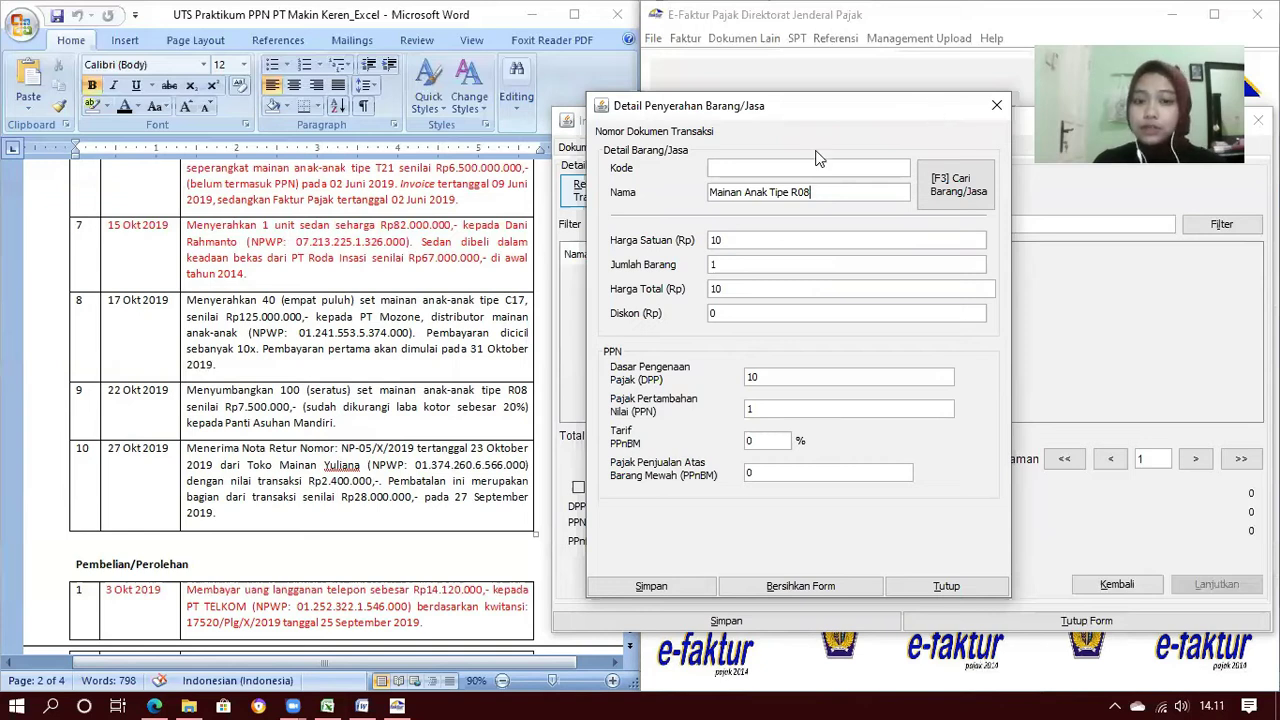
Set unit price 75000 and quantity 100, then save the line and the whole invoice
double_click(716, 240)
type("75000")
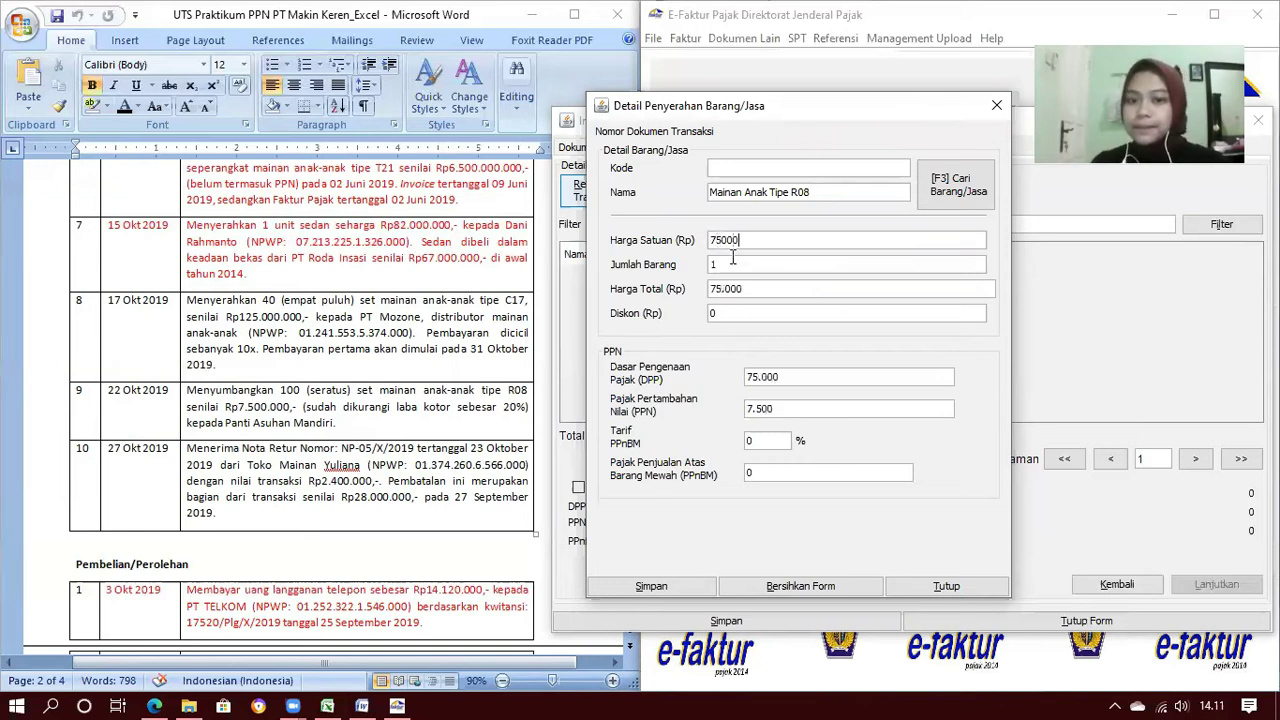
left_click(733, 263)
type("100")
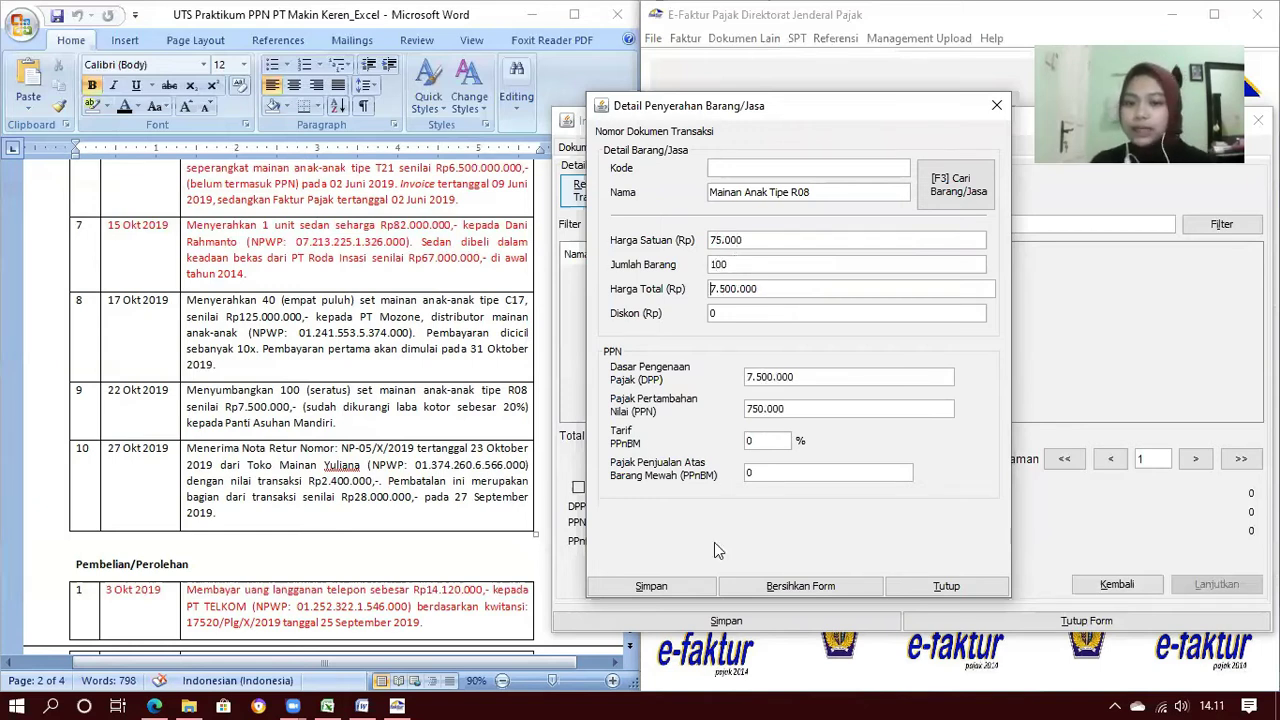
left_click(699, 589)
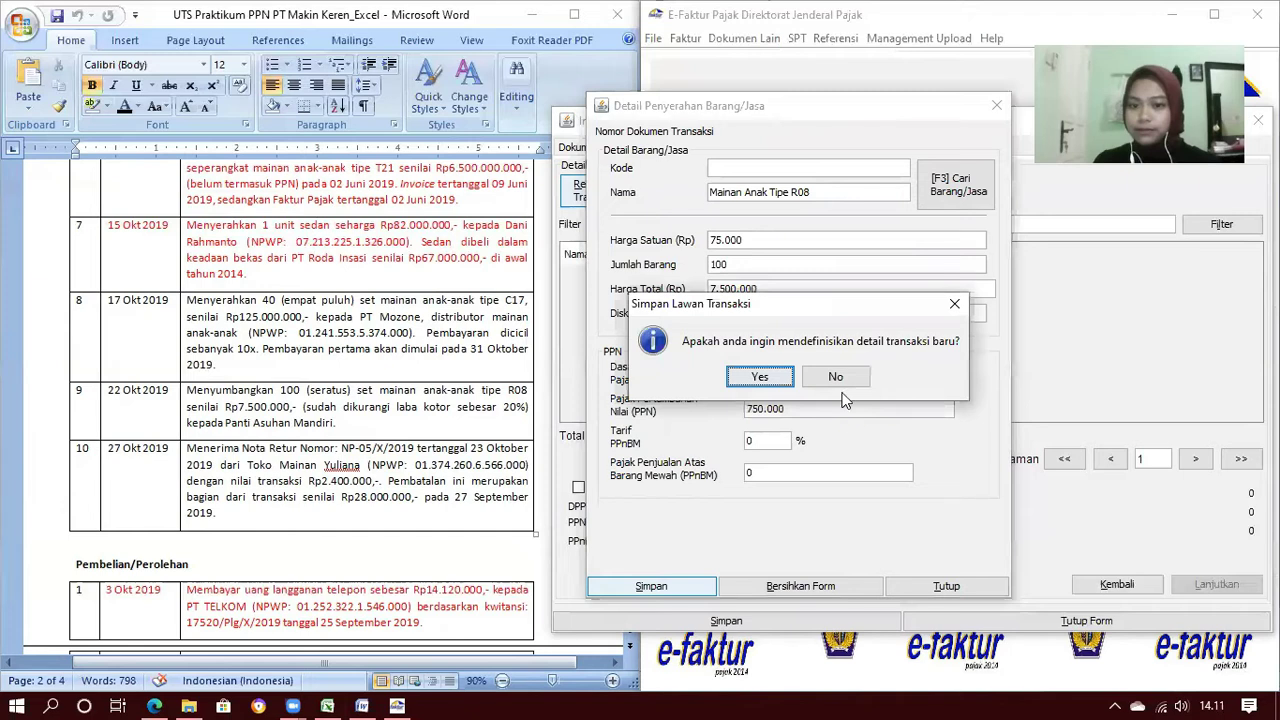
left_click(838, 379)
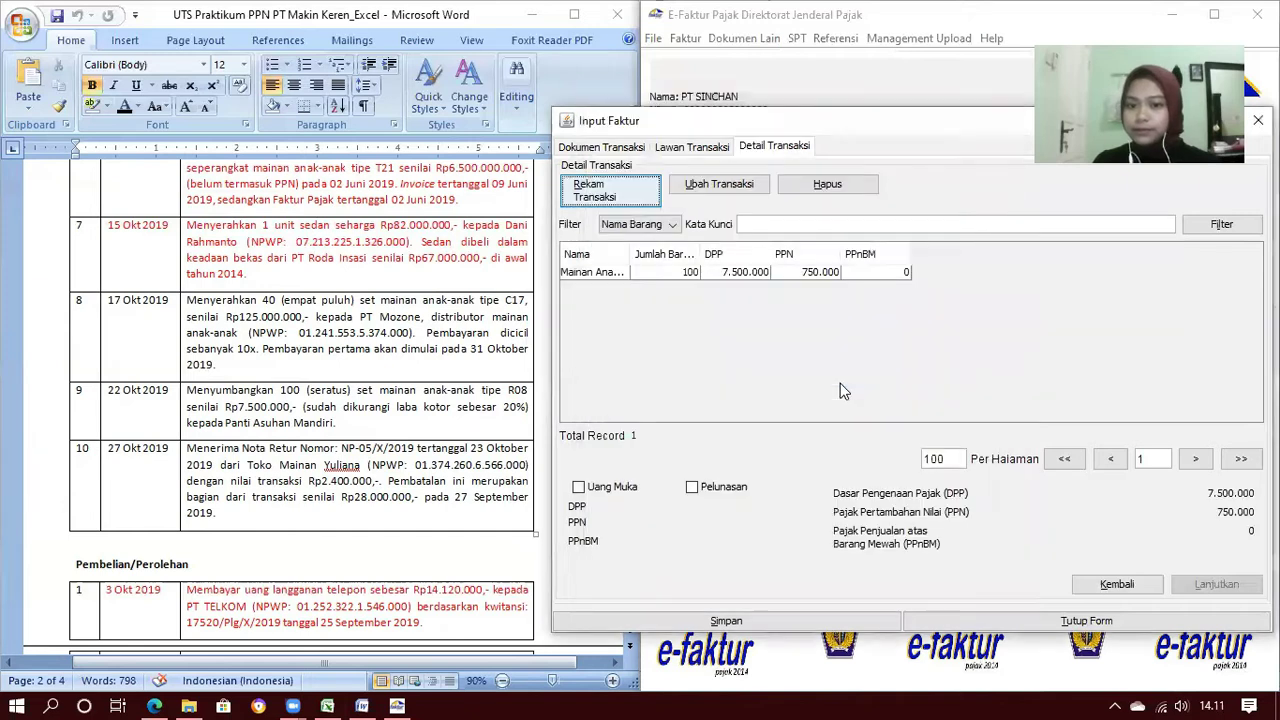
left_click(757, 622)
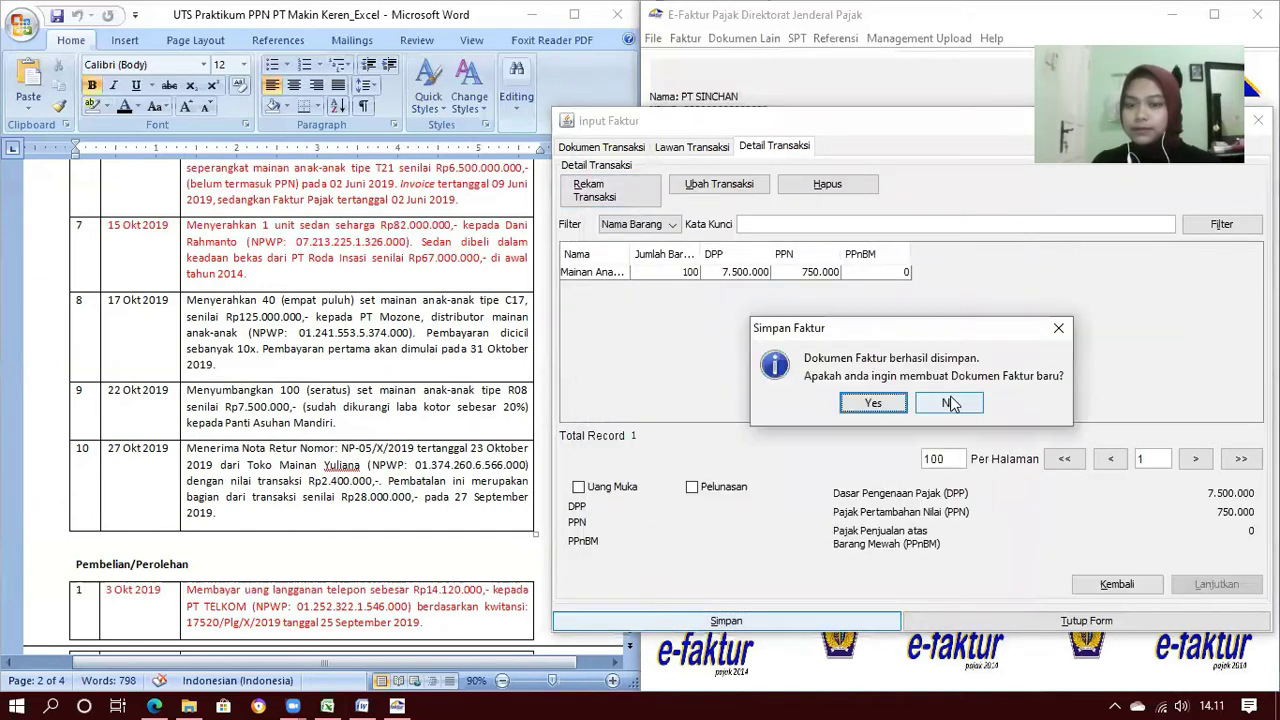
left_click(951, 403)
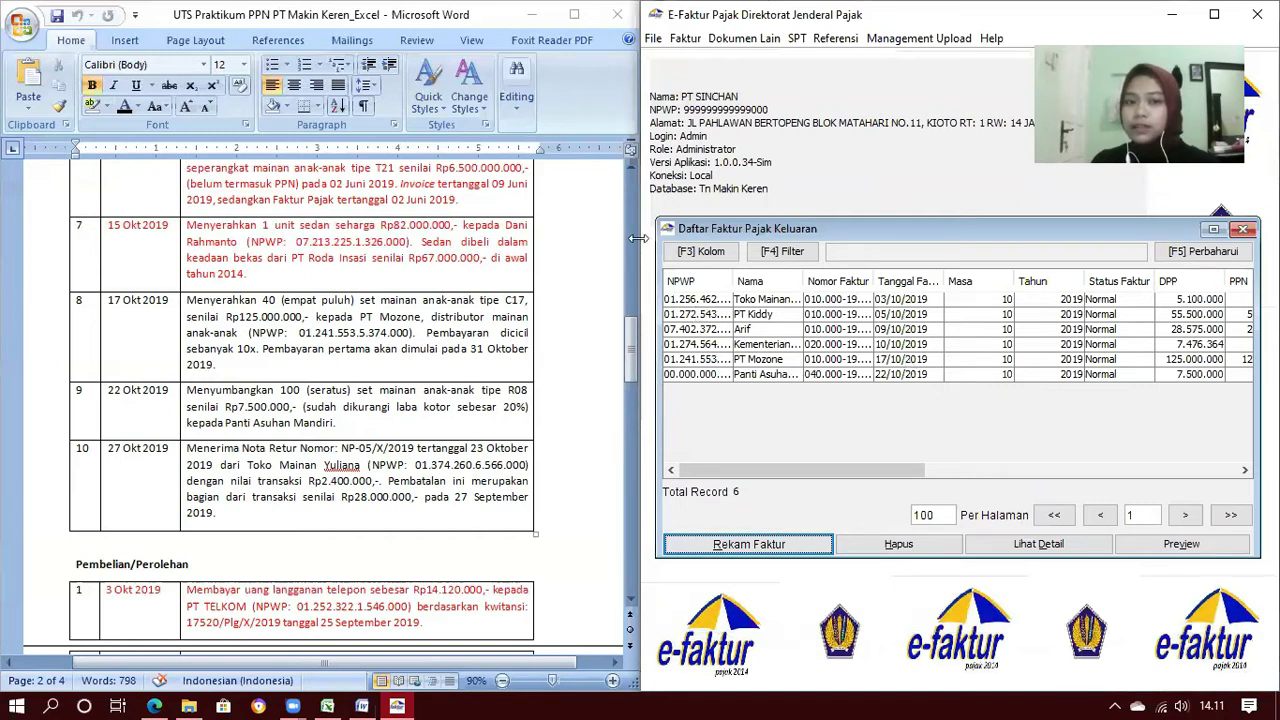
Widen the e-Faktur window and close the Daftar Faktur Pajak Keluaran list
left_click_drag(638, 238, 572, 238)
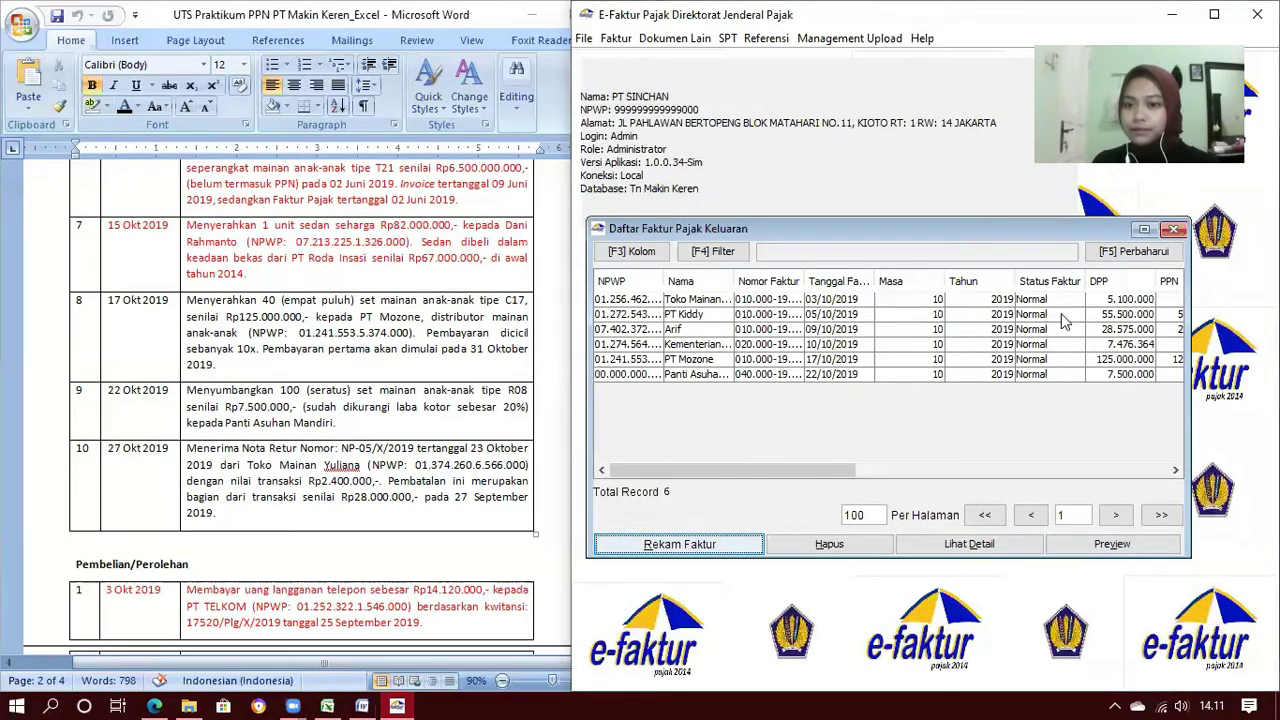
left_click_drag(1030, 238, 1076, 234)
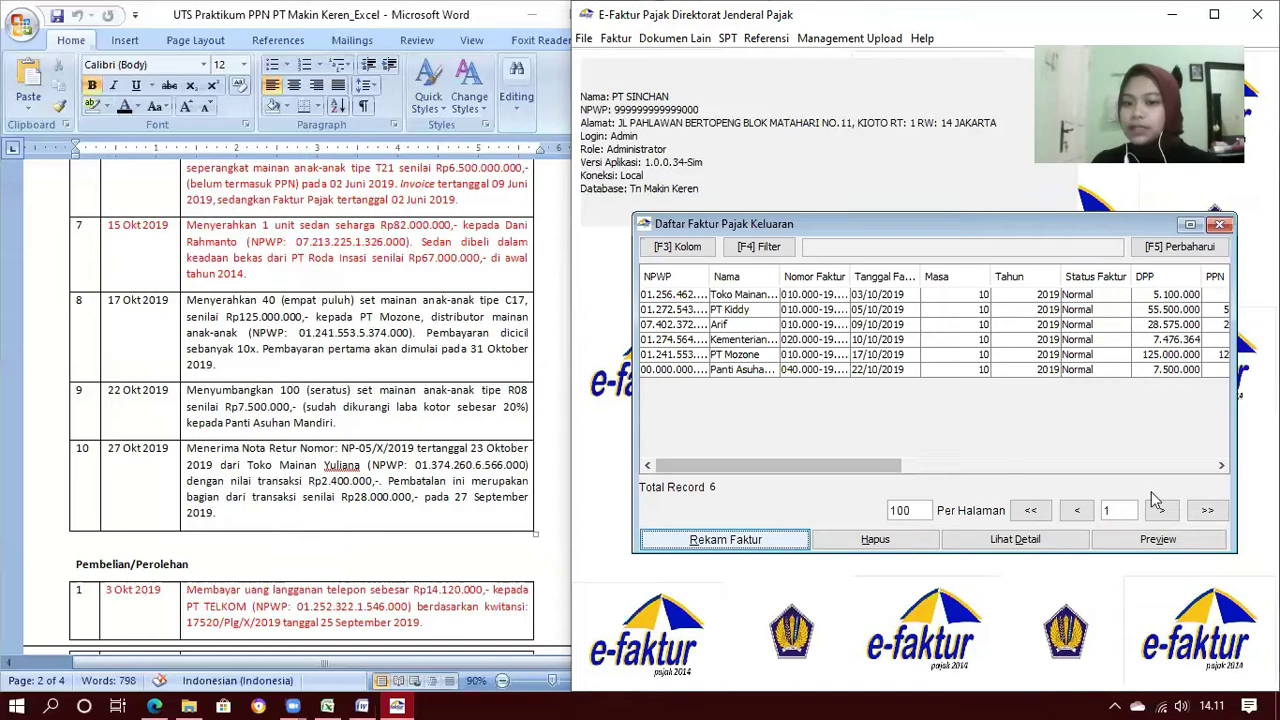
left_click(1224, 229)
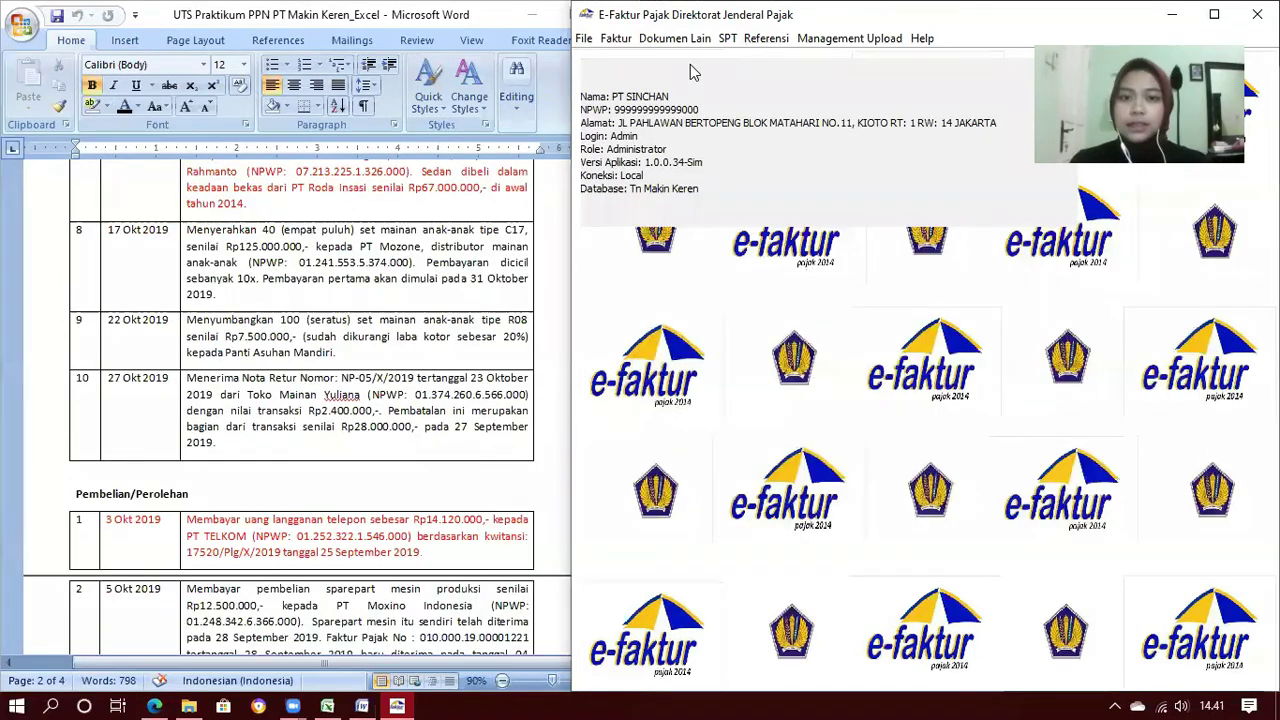
Start a new sales return from Retur Pajak Keluaran > Administrasi Nota Retur
left_click(619, 46)
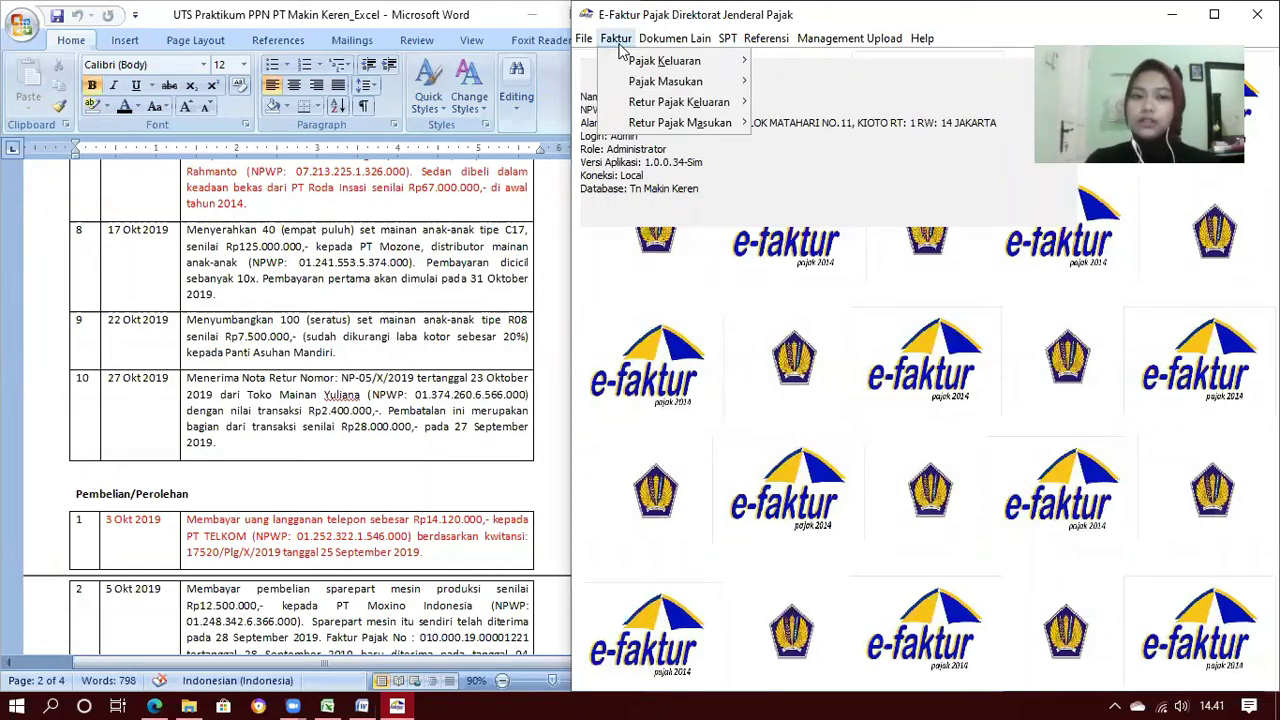
mouse_move(636, 102)
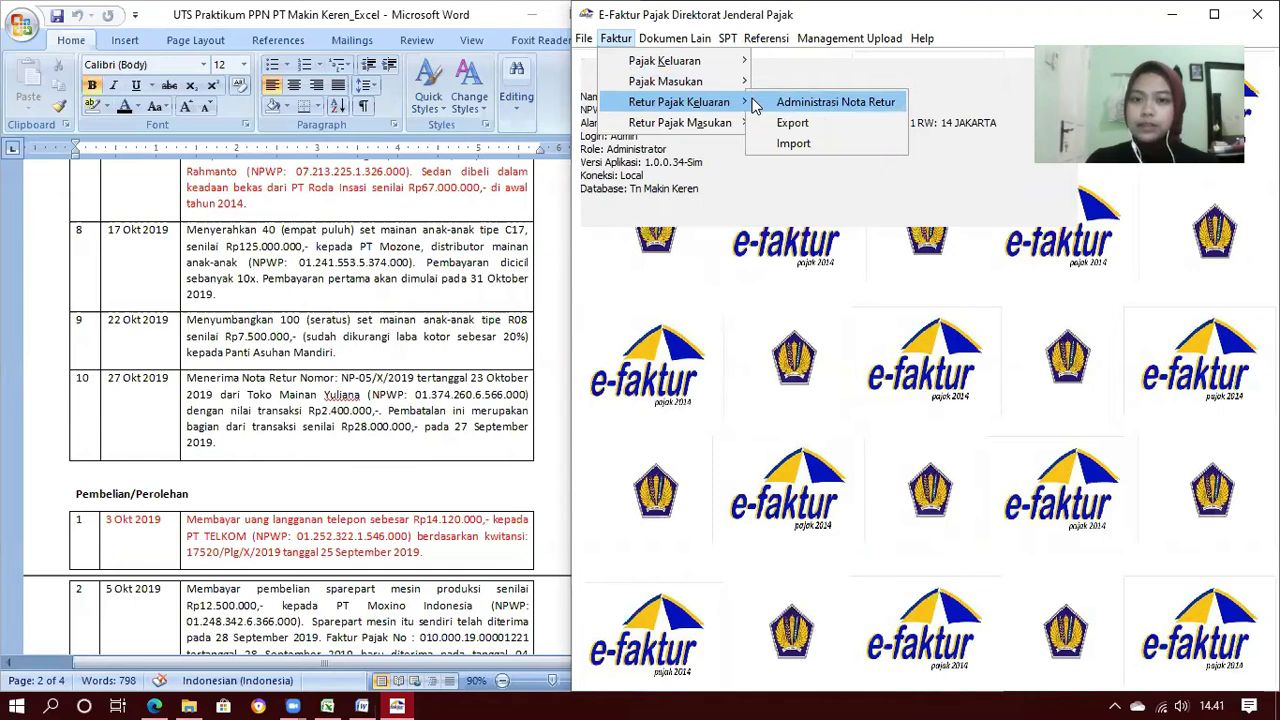
left_click(790, 102)
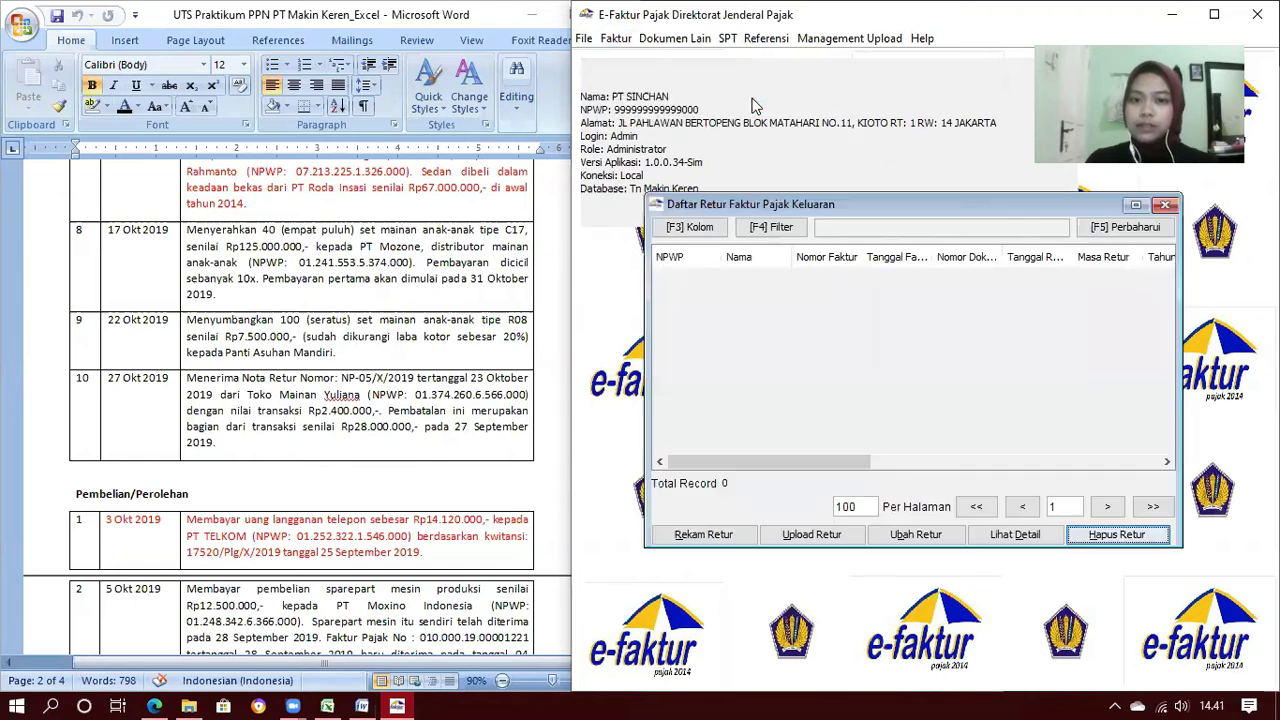
left_click(730, 533)
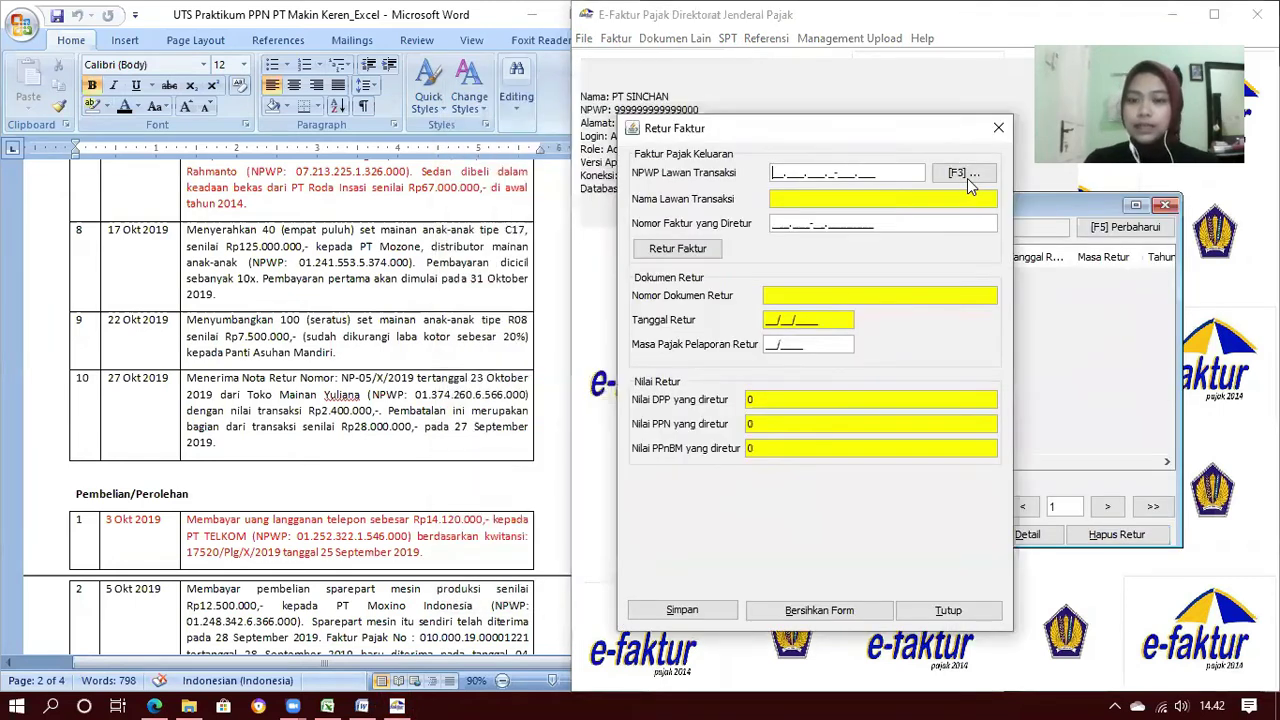
Choose Toko Mainan Yuliana as the return's transaction partner
left_click(962, 174)
left_click_drag(757, 206, 967, 236)
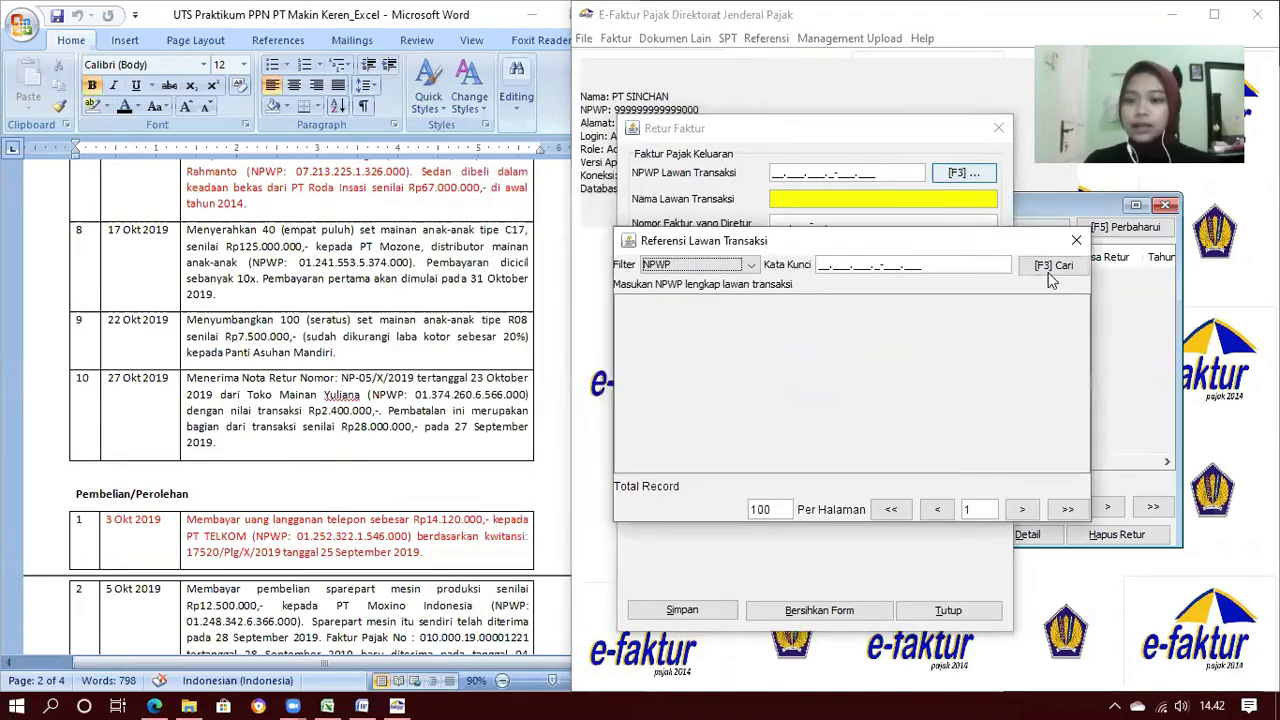
left_click(1050, 268)
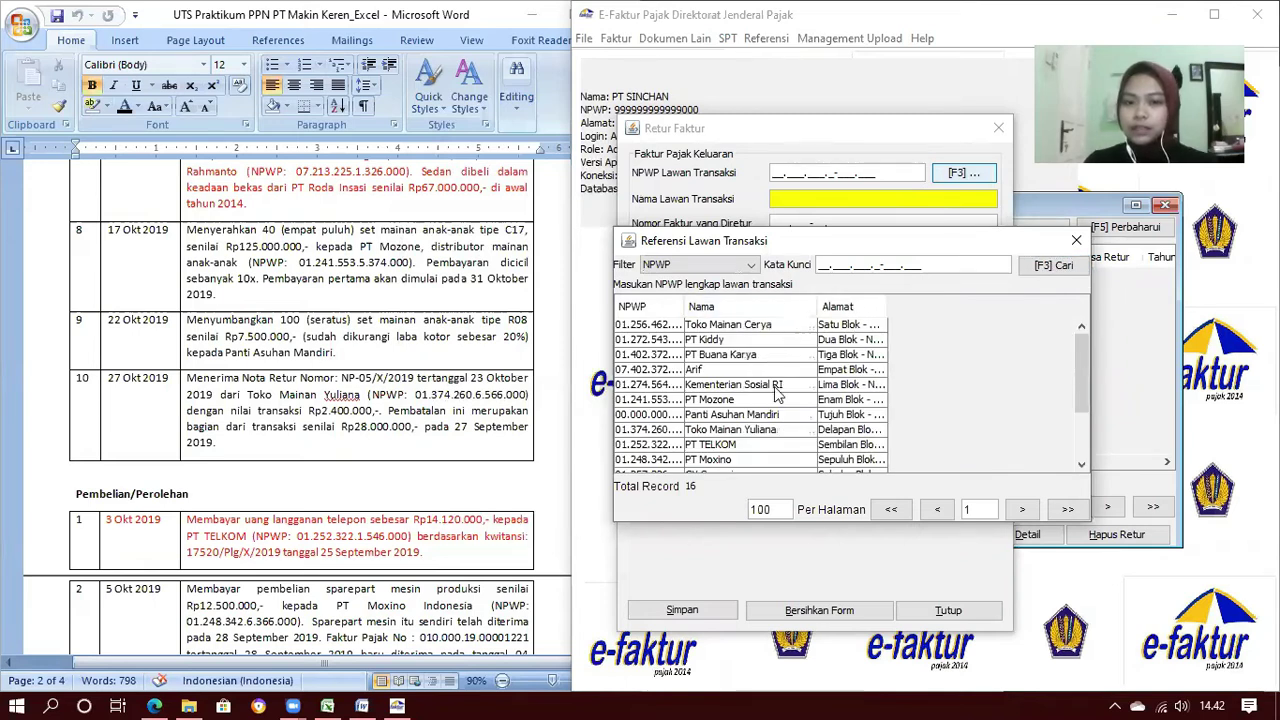
scroll(778, 395, "down", 2)
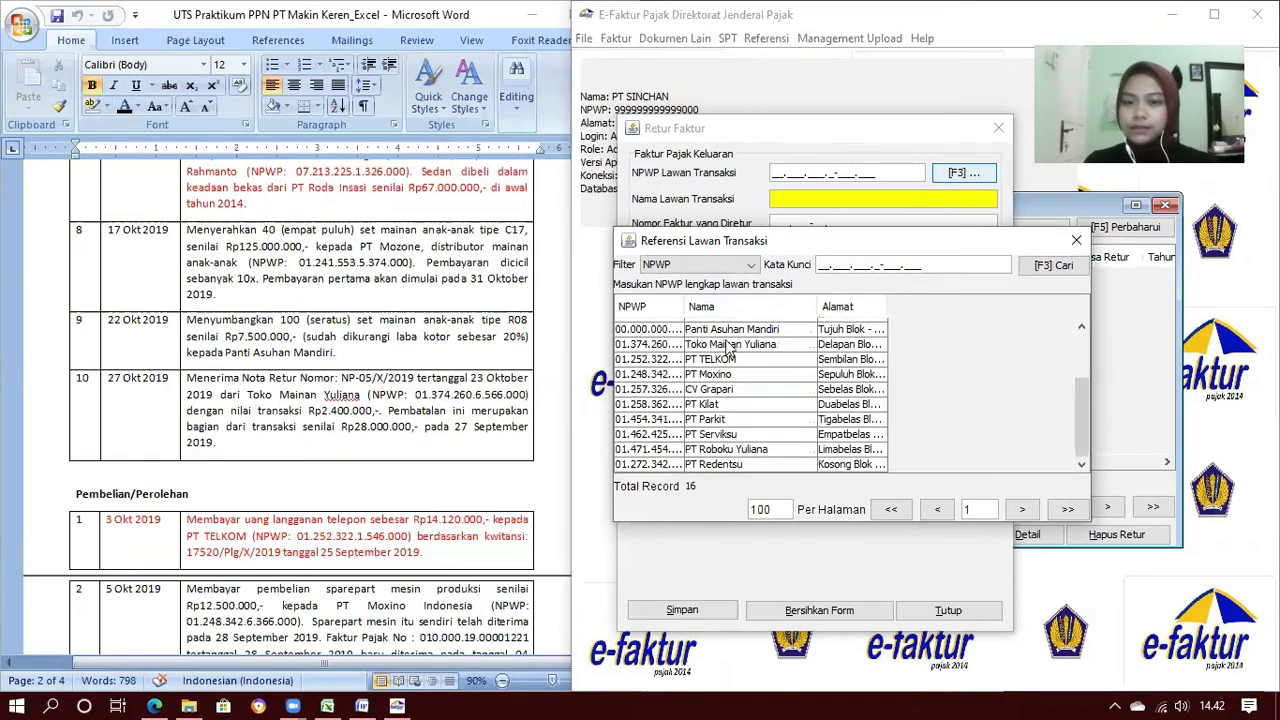
double_click(730, 344)
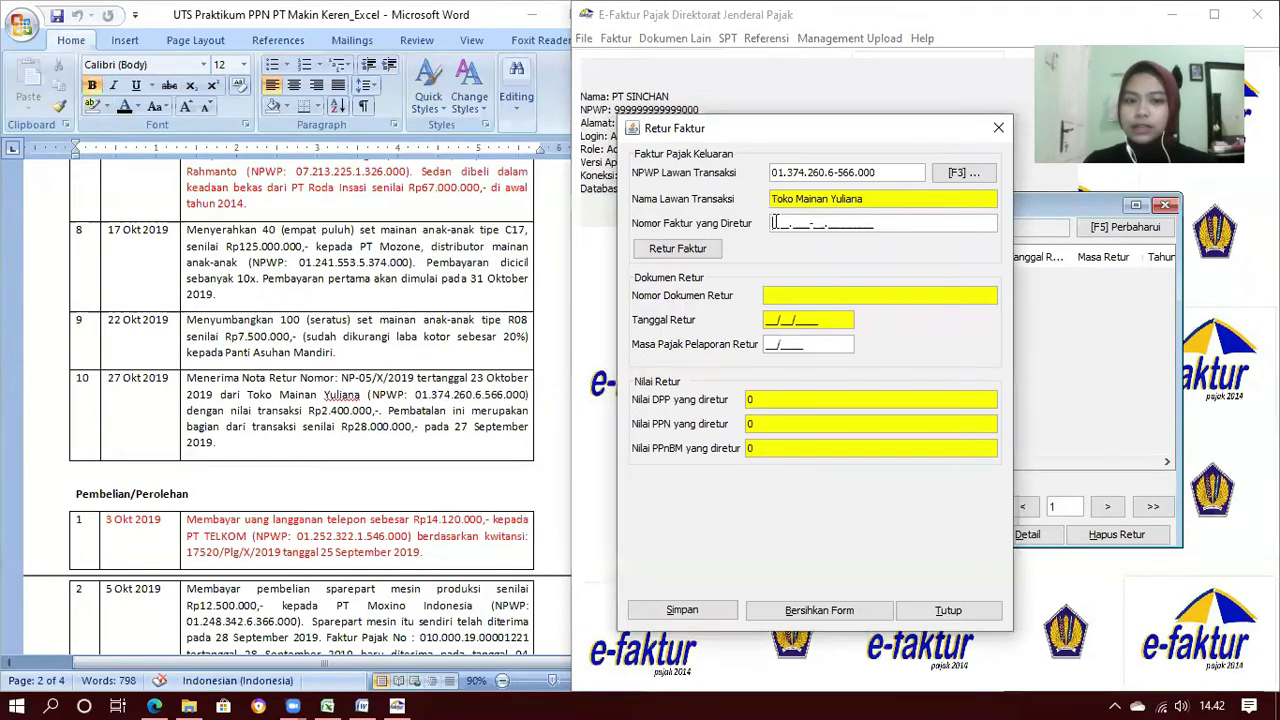
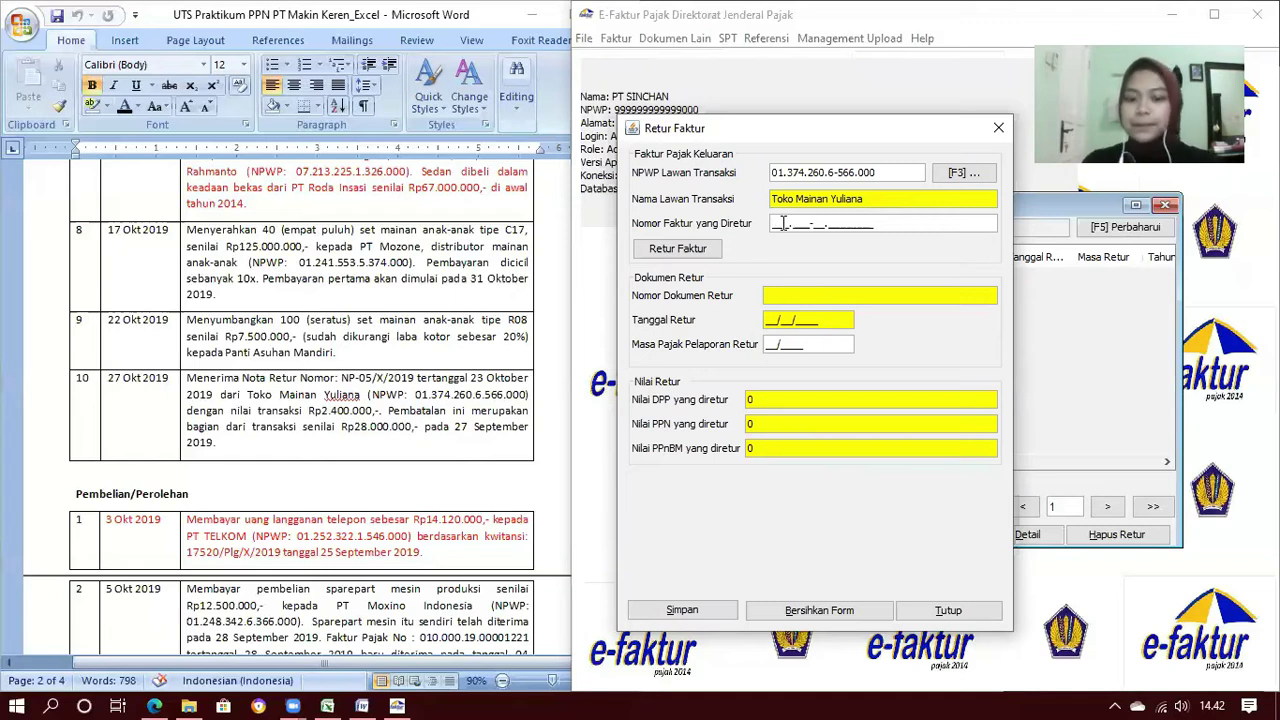
Look up returned invoice 010.000-19.00001497 dated 27/09/2019 and choose manual entry when it isn't found
type("010.00")
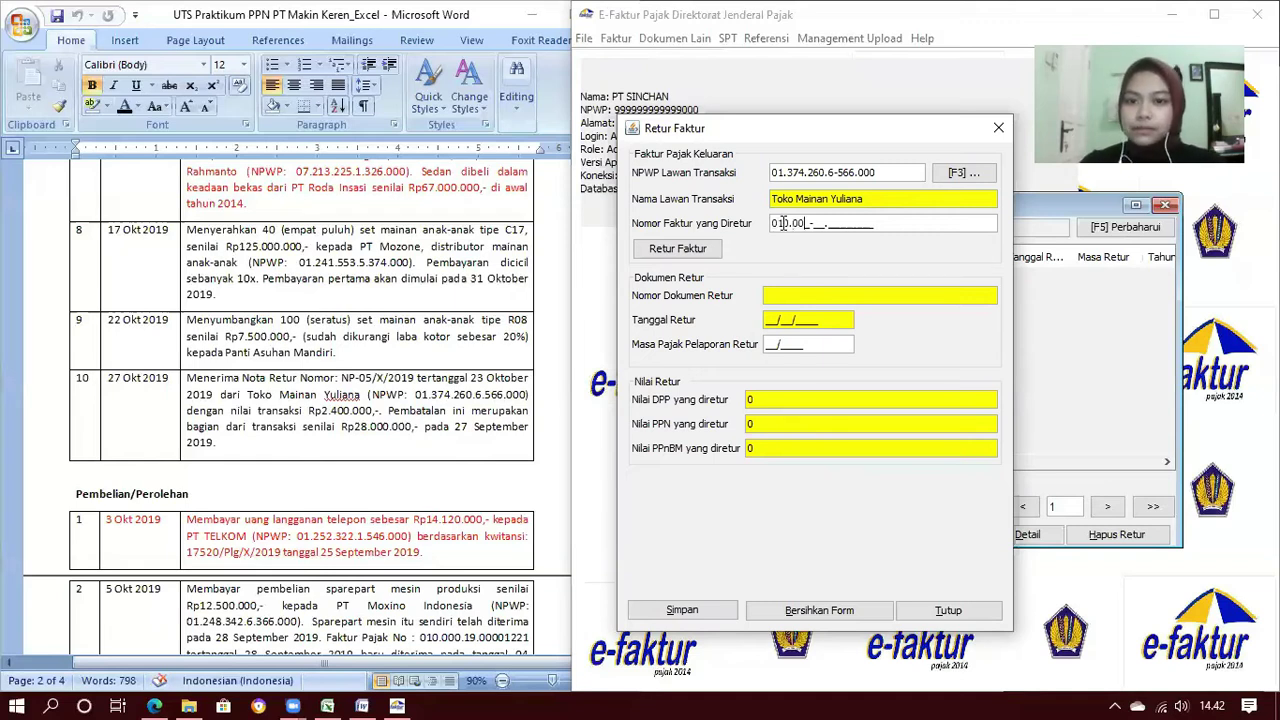
type("0-19.00001497")
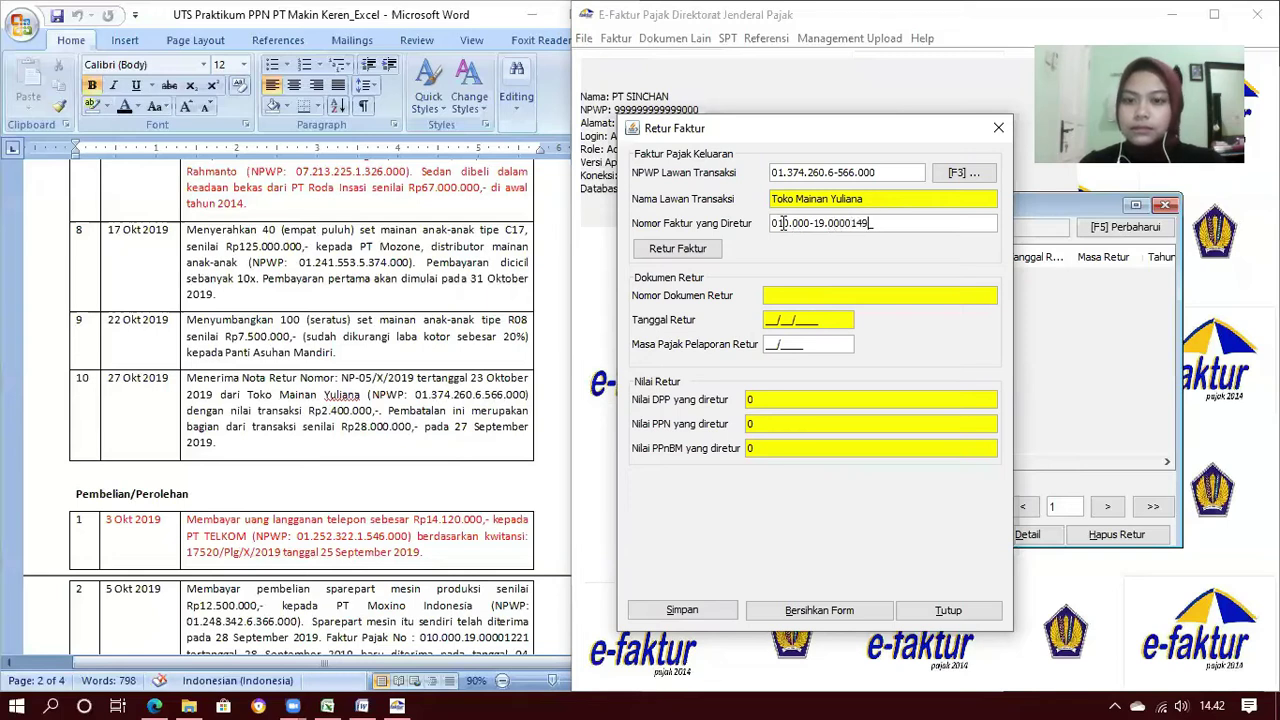
left_click(699, 248)
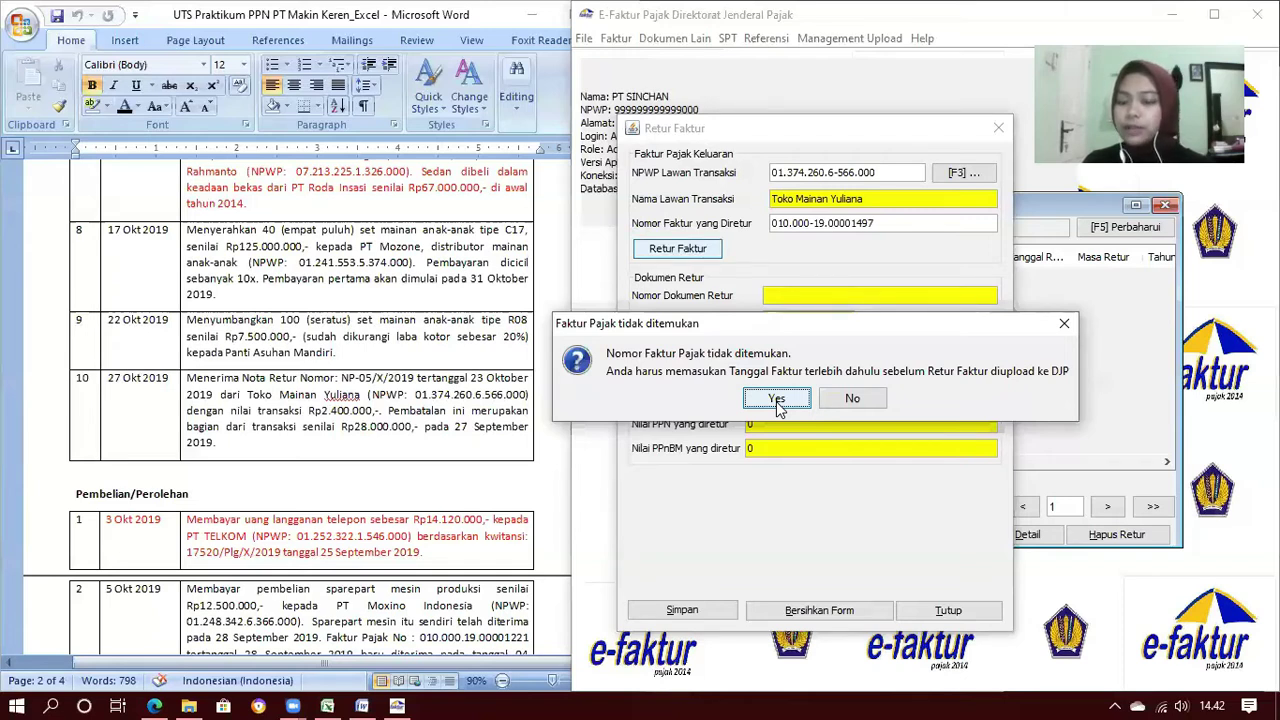
left_click(777, 400)
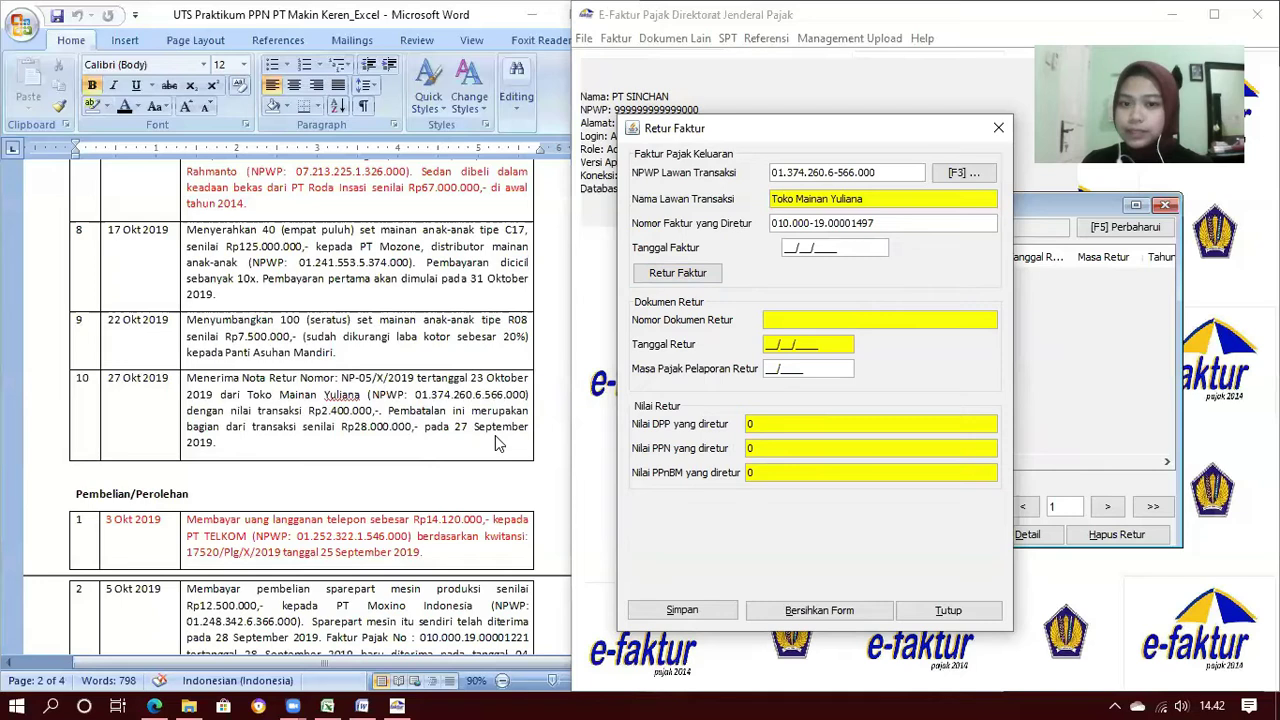
type("27092019")
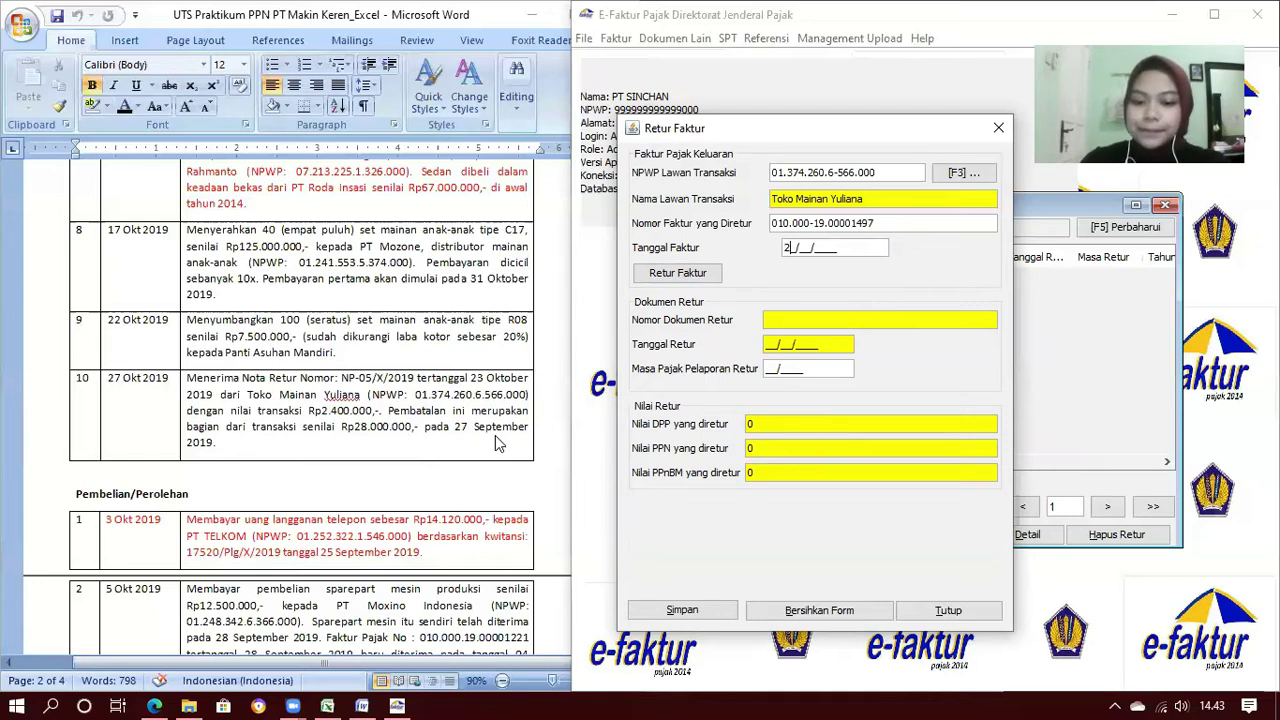
key("Tab")
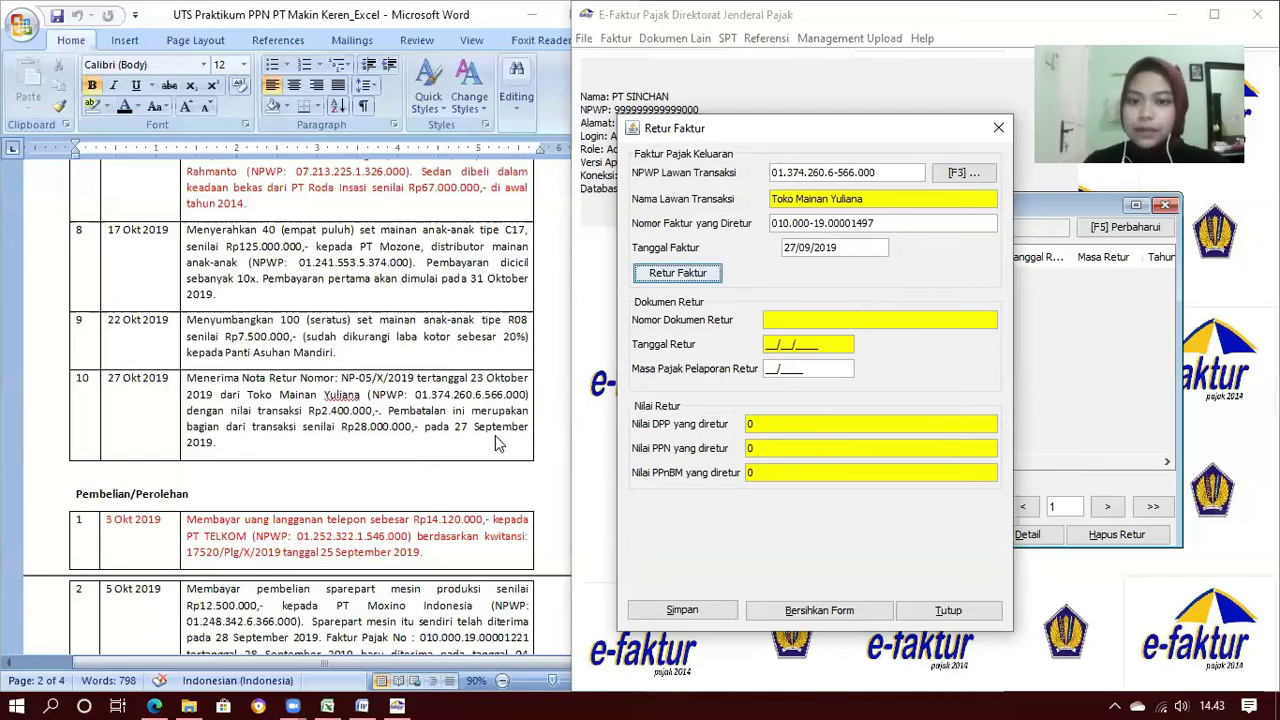
left_click(691, 273)
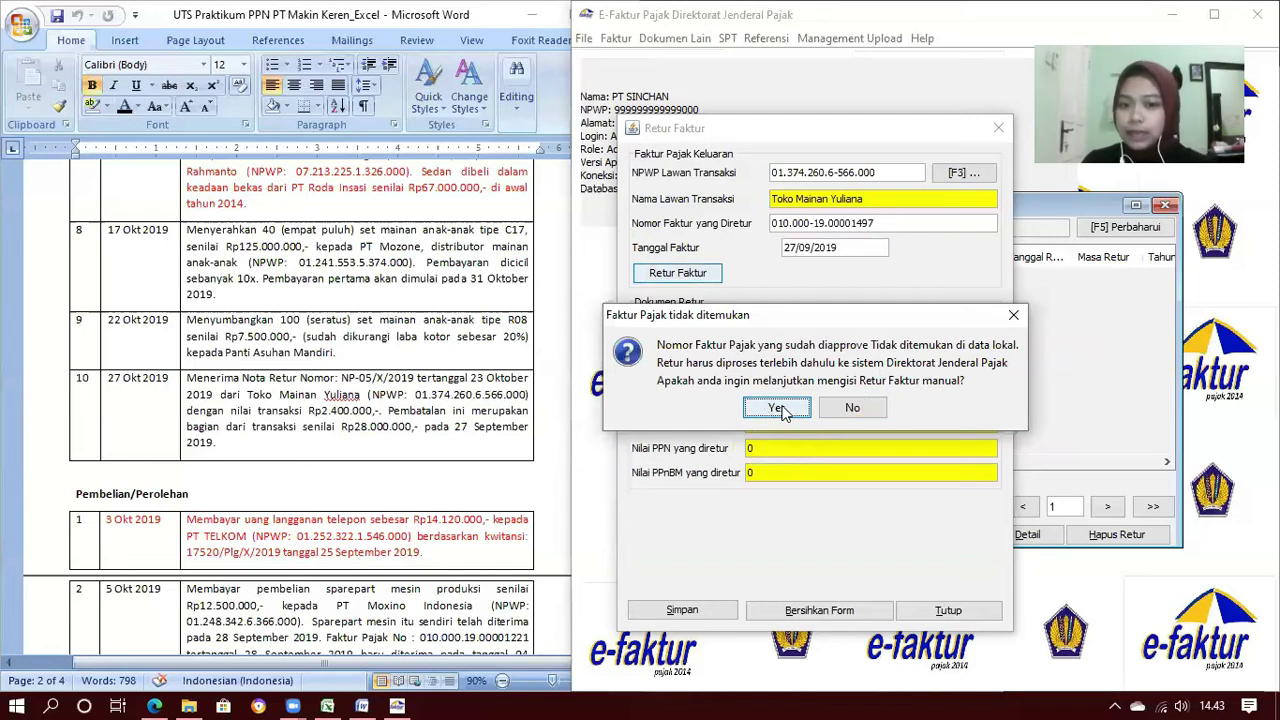
left_click(784, 411)
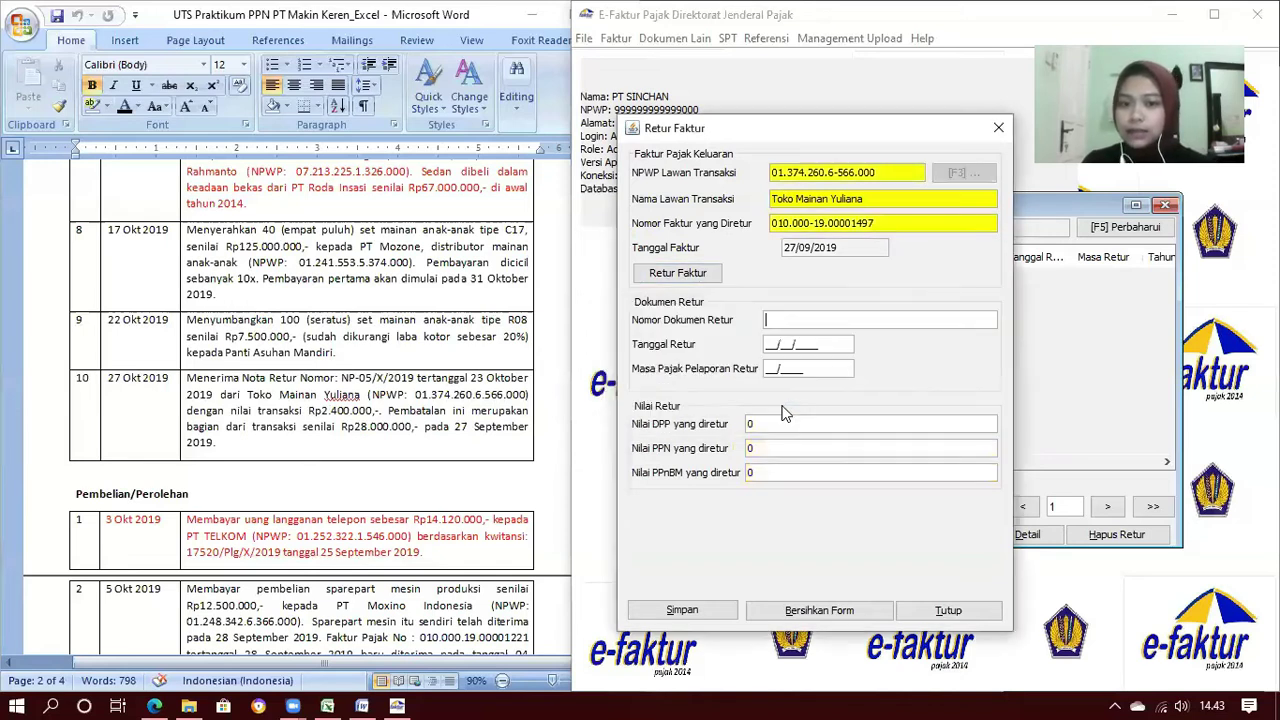
Enter return document number NP-05/X/019 with return date 23/10/2019
left_click(766, 320)
type("np")
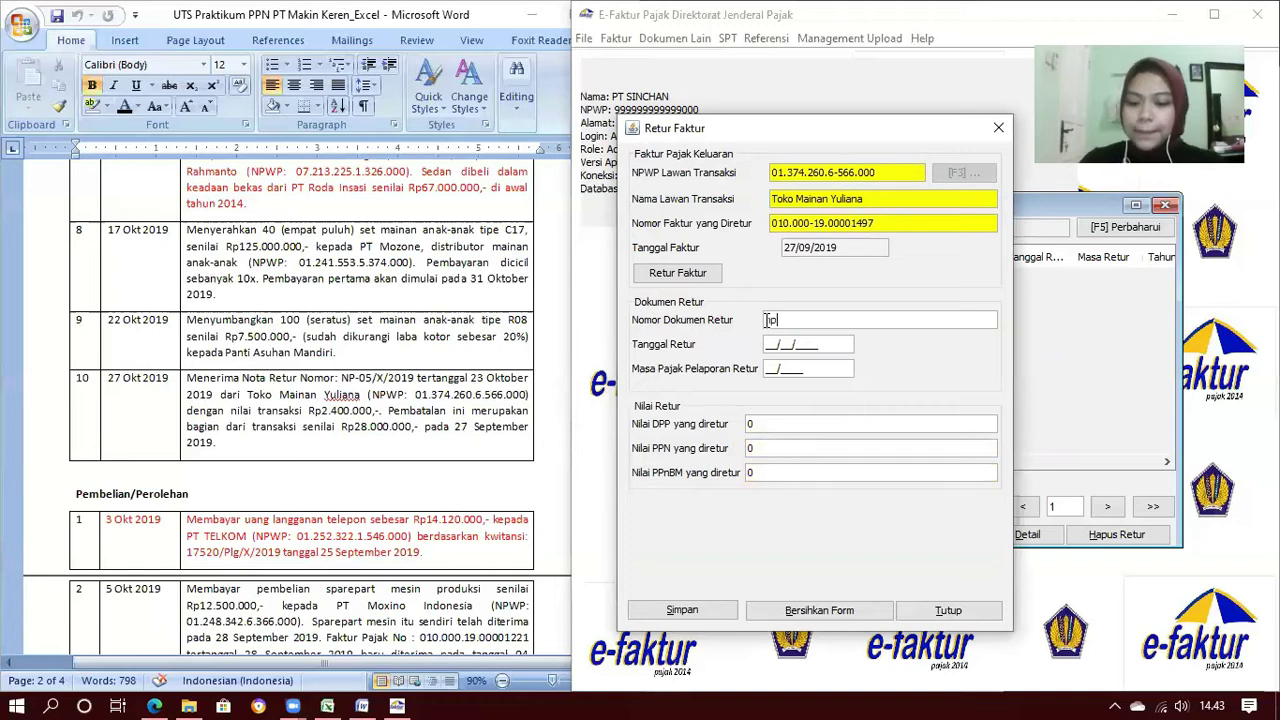
key("BackSpace")
key("BackSpace")
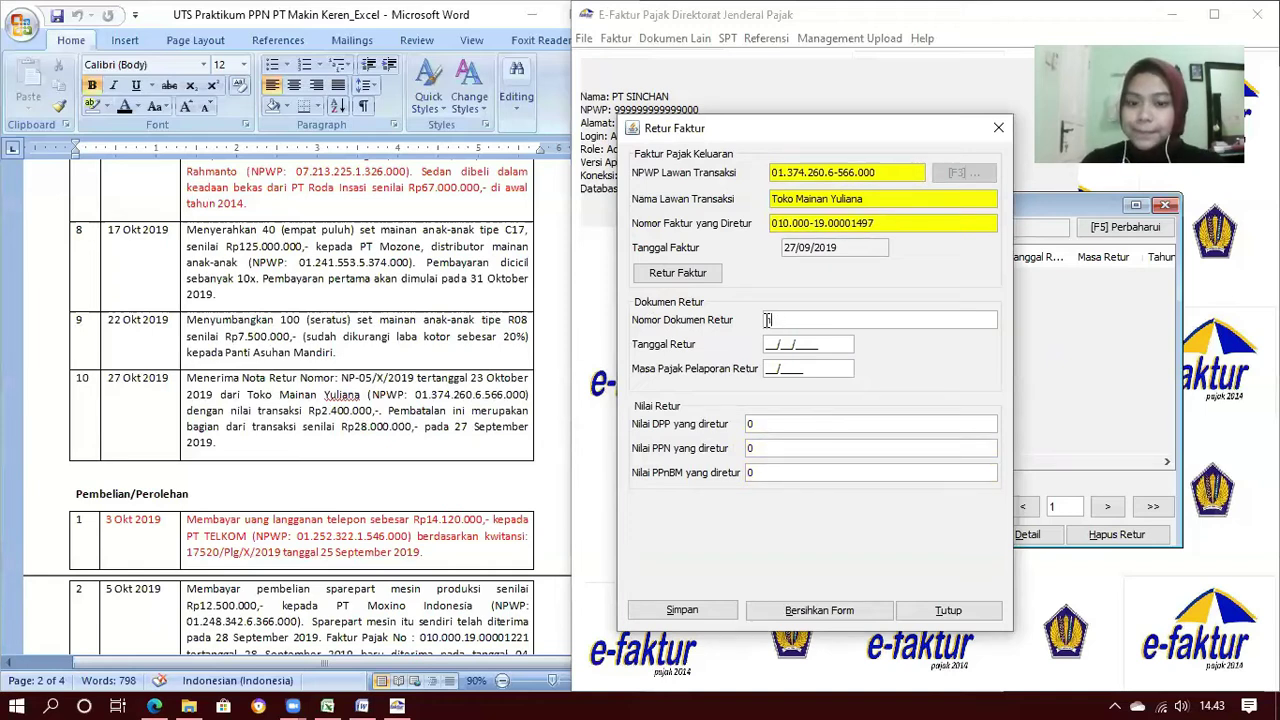
type("NP-")
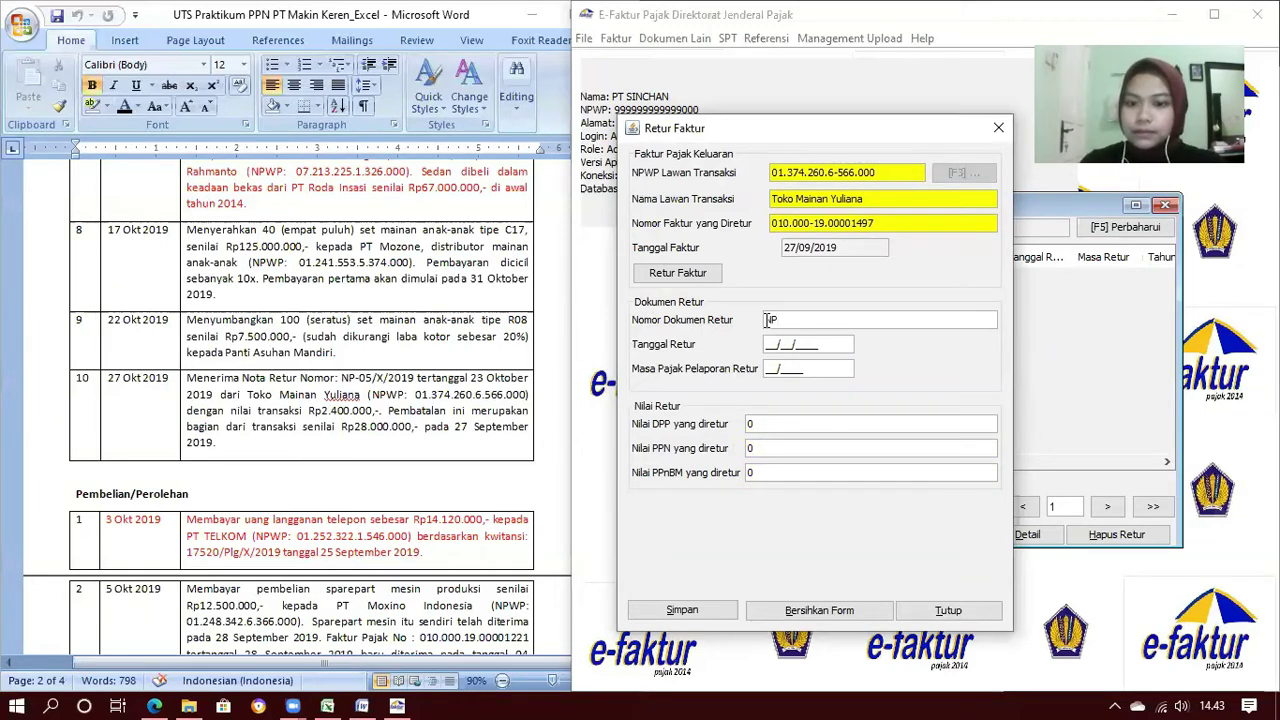
type("0")
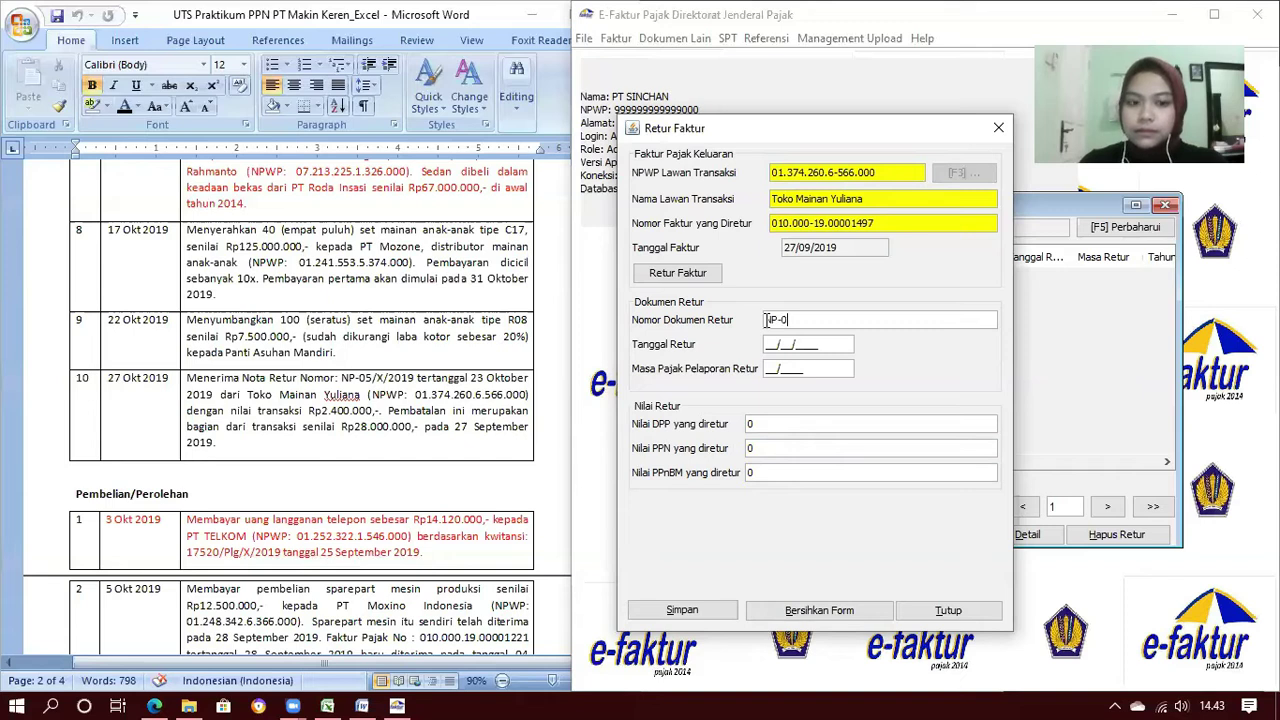
type("5/X/")
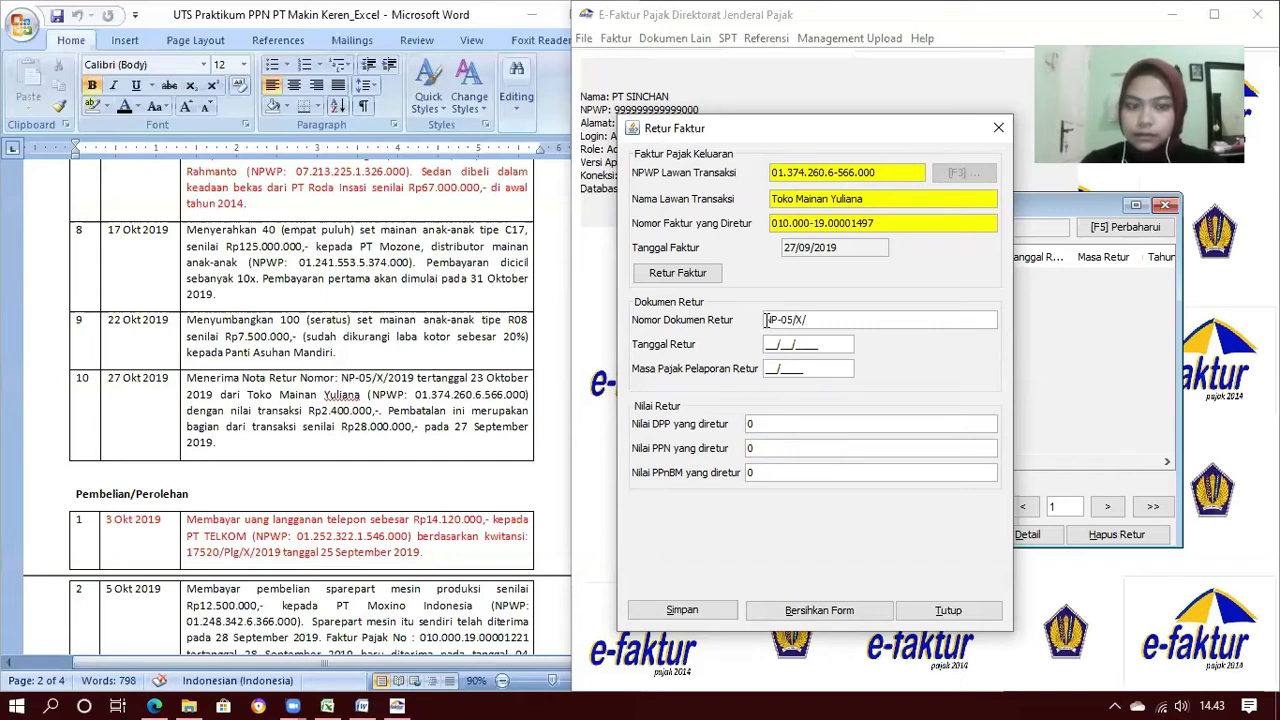
type("019")
key("Tab")
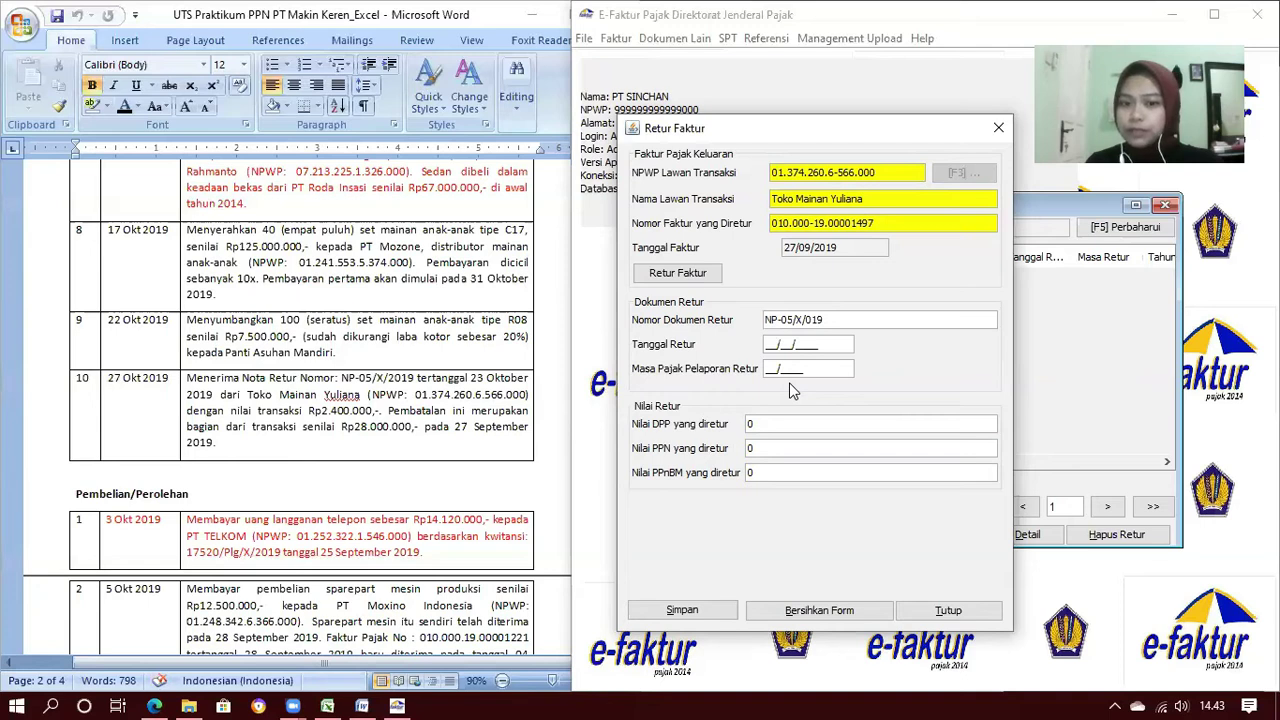
type("23/10/2019")
key("Tab")
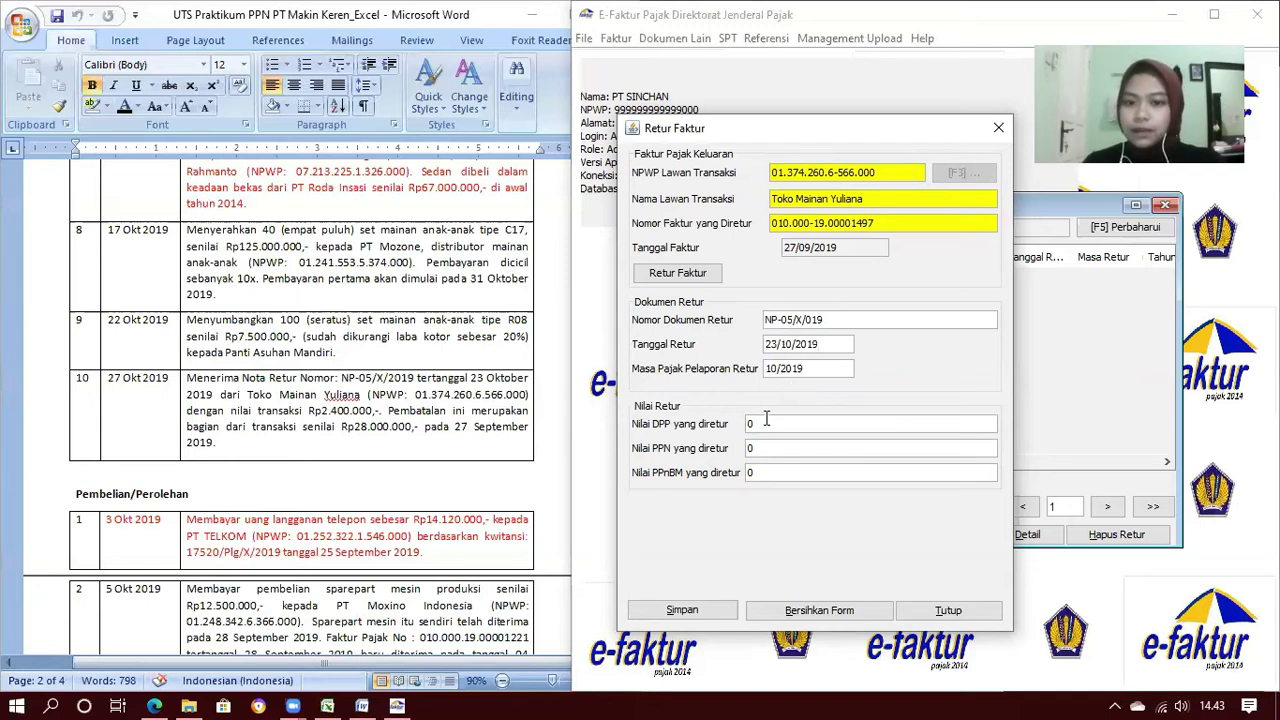
Set the returned DPP to 2.400.000 and save the return, declining another note
left_click(766, 423)
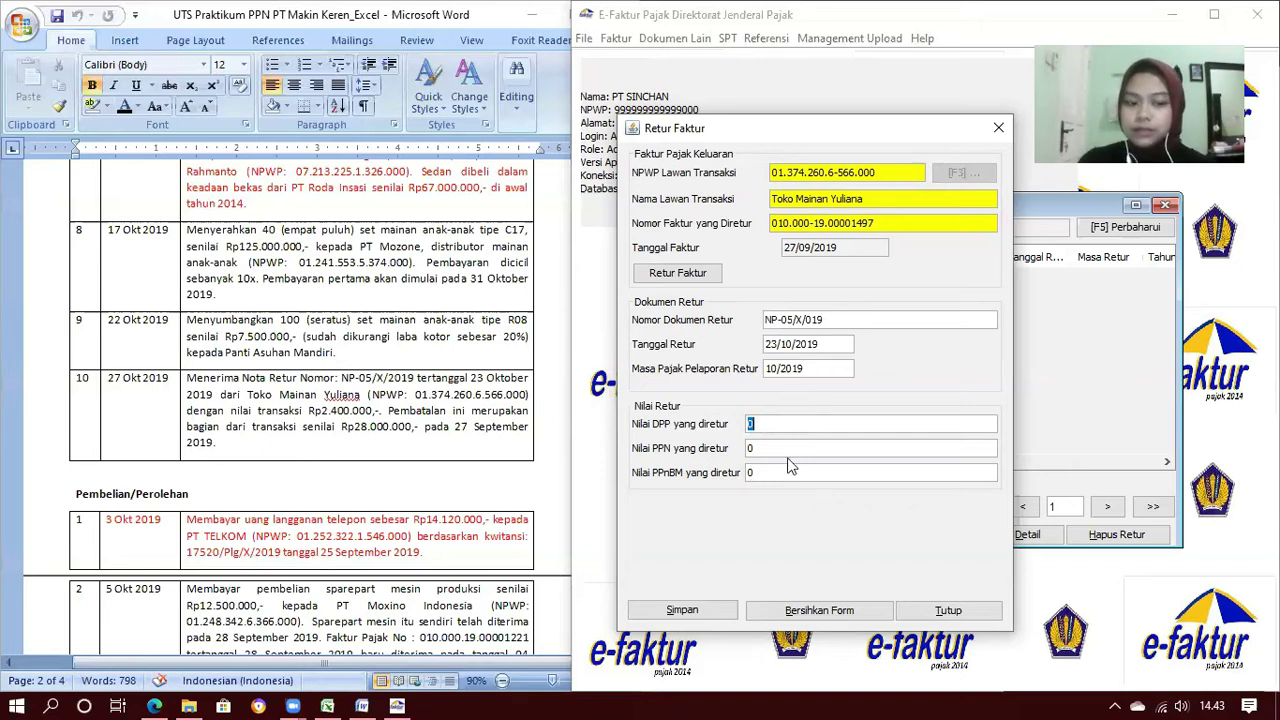
type("2.400.")
type("00000")
key("Tab")
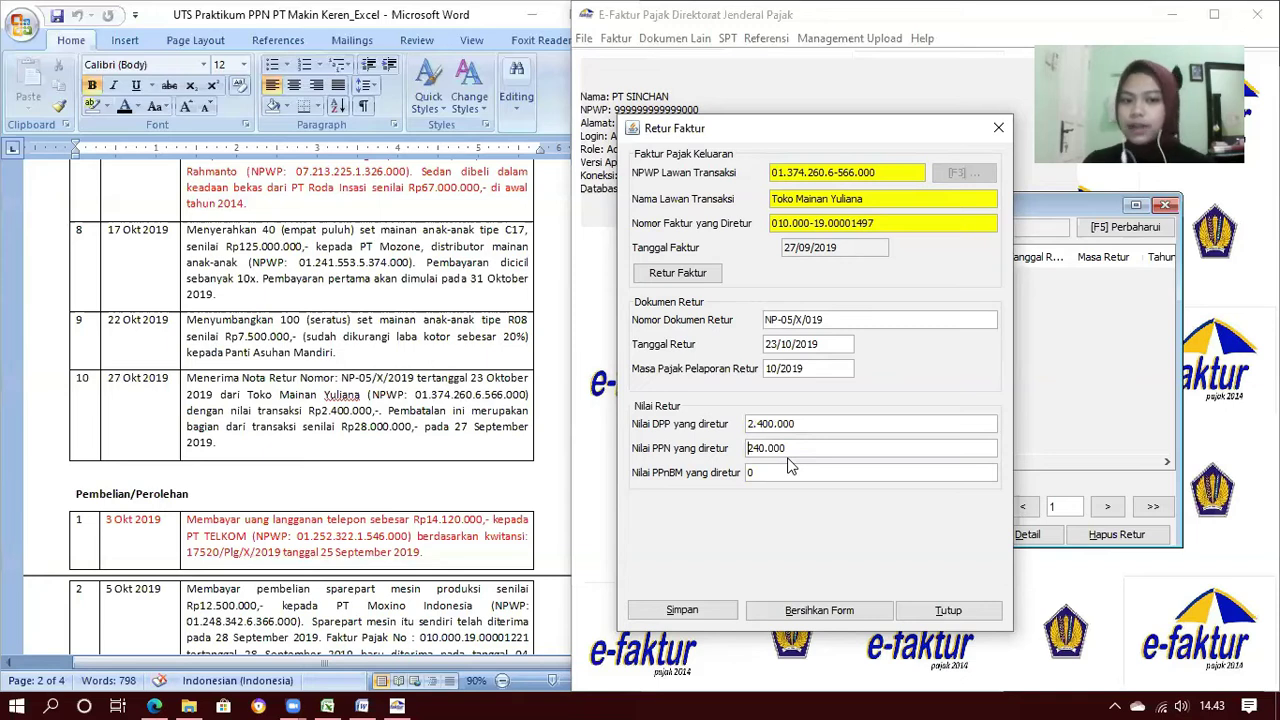
left_click(699, 613)
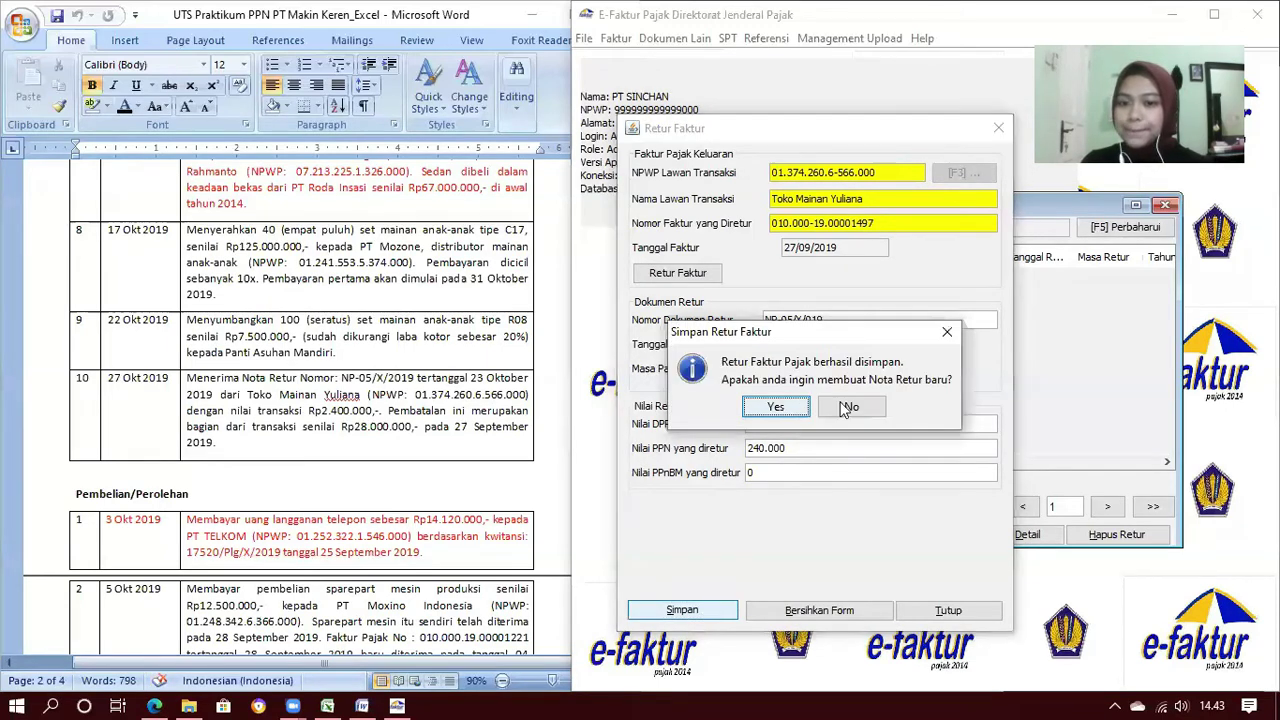
left_click(848, 408)
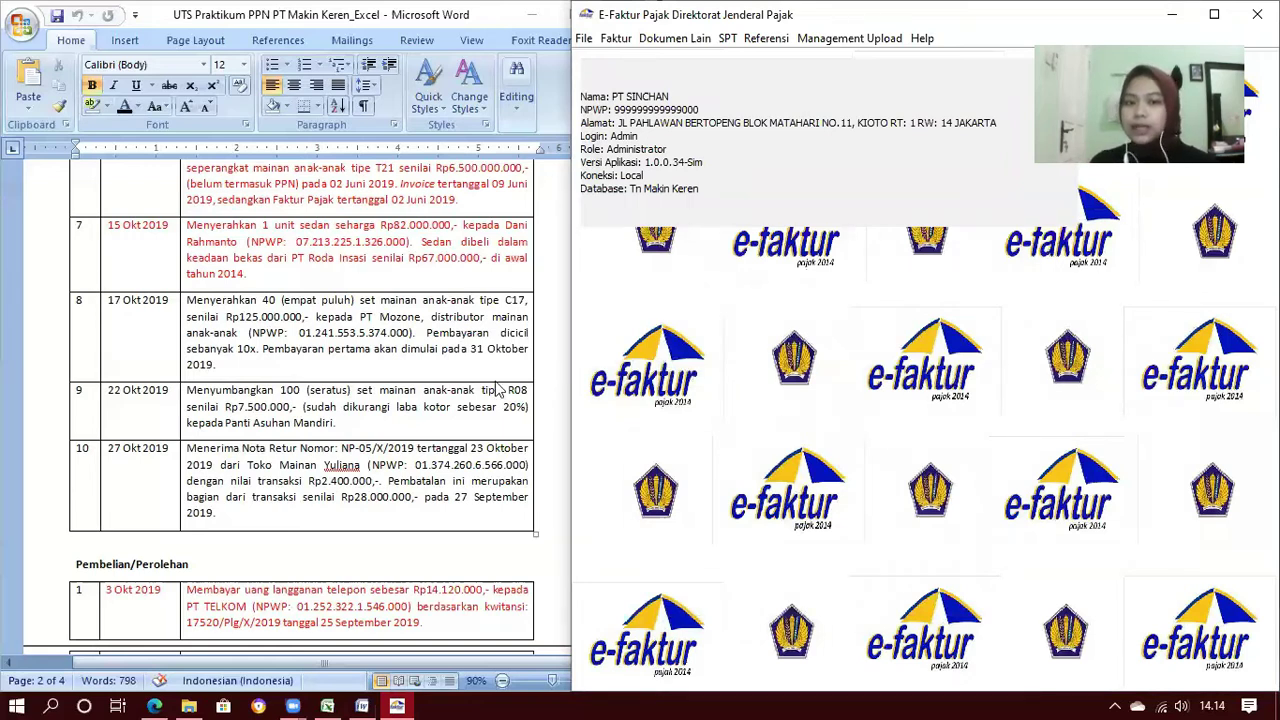
Scroll the Word case to Pembelian/Perolehan and bring up the pk pm yuliana workbook
scroll(497, 390, "down", 3)
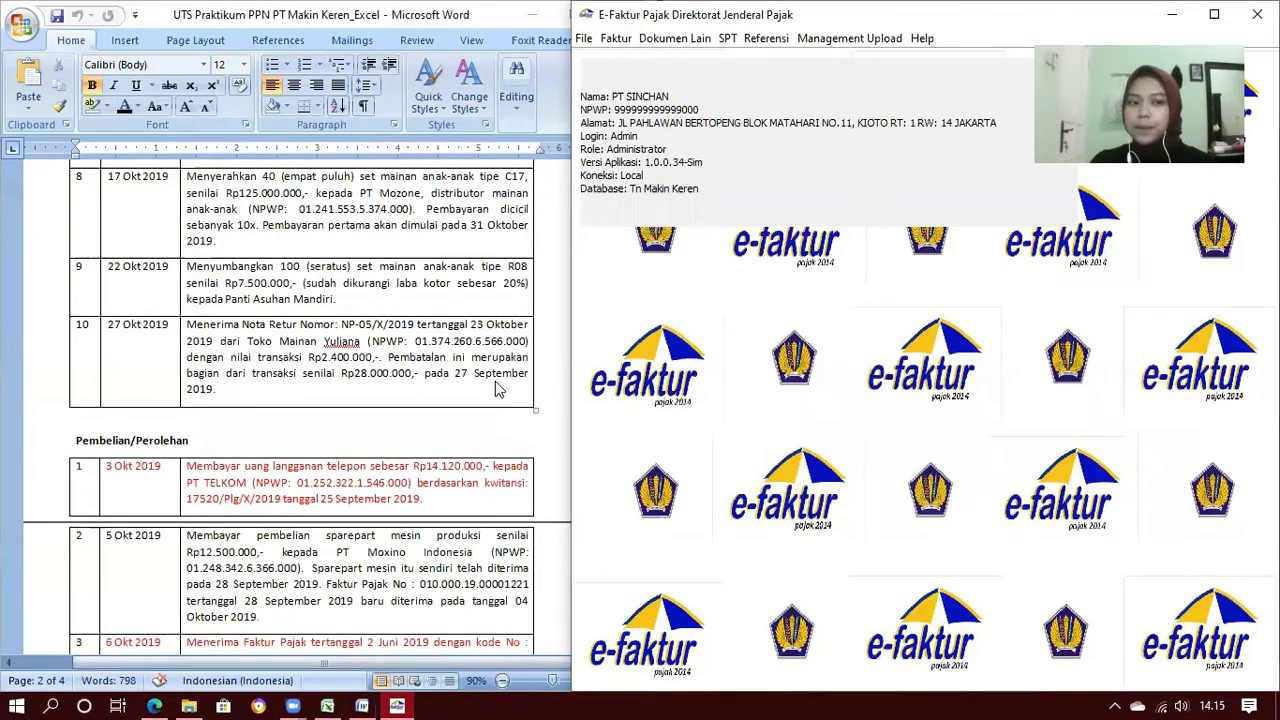
scroll(497, 390, "down", 6)
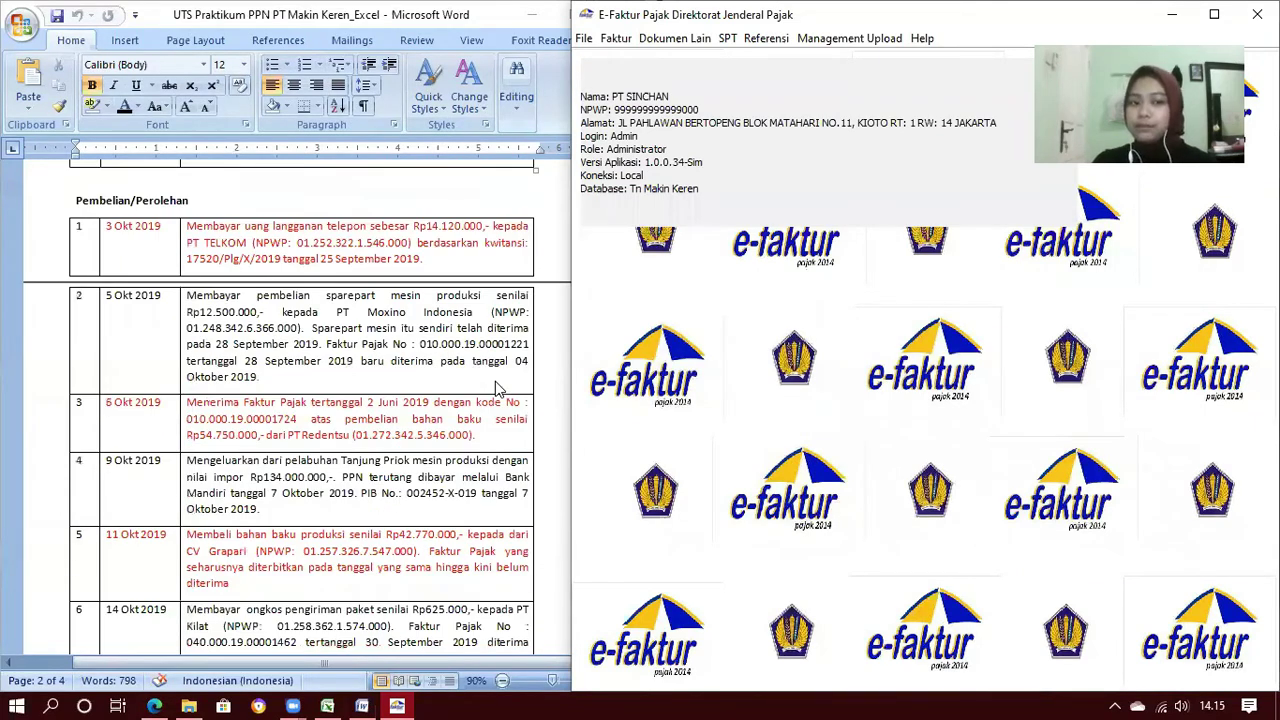
scroll(424, 604, "down", 1)
left_click(325, 705)
scroll(1124, 556, "down", 1)
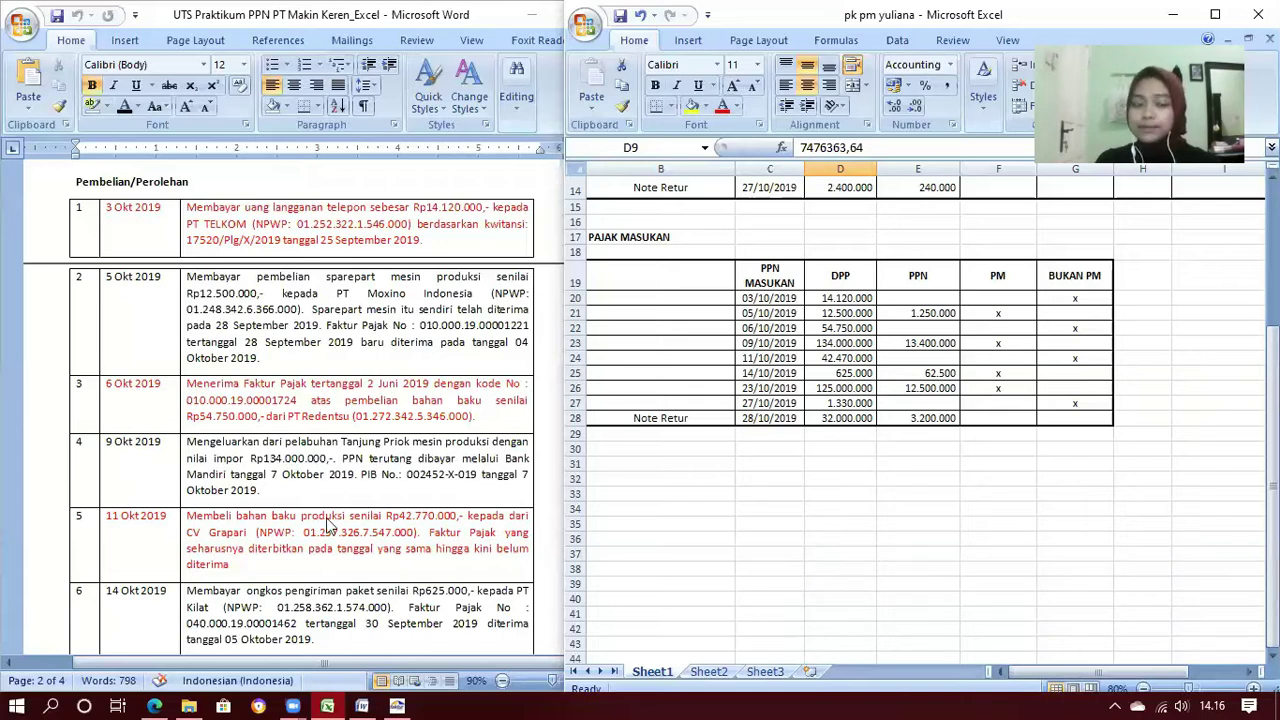
Scroll through the Pajak Masukan table, checking it against the Word purchases list
scroll(330, 525, "down", 5)
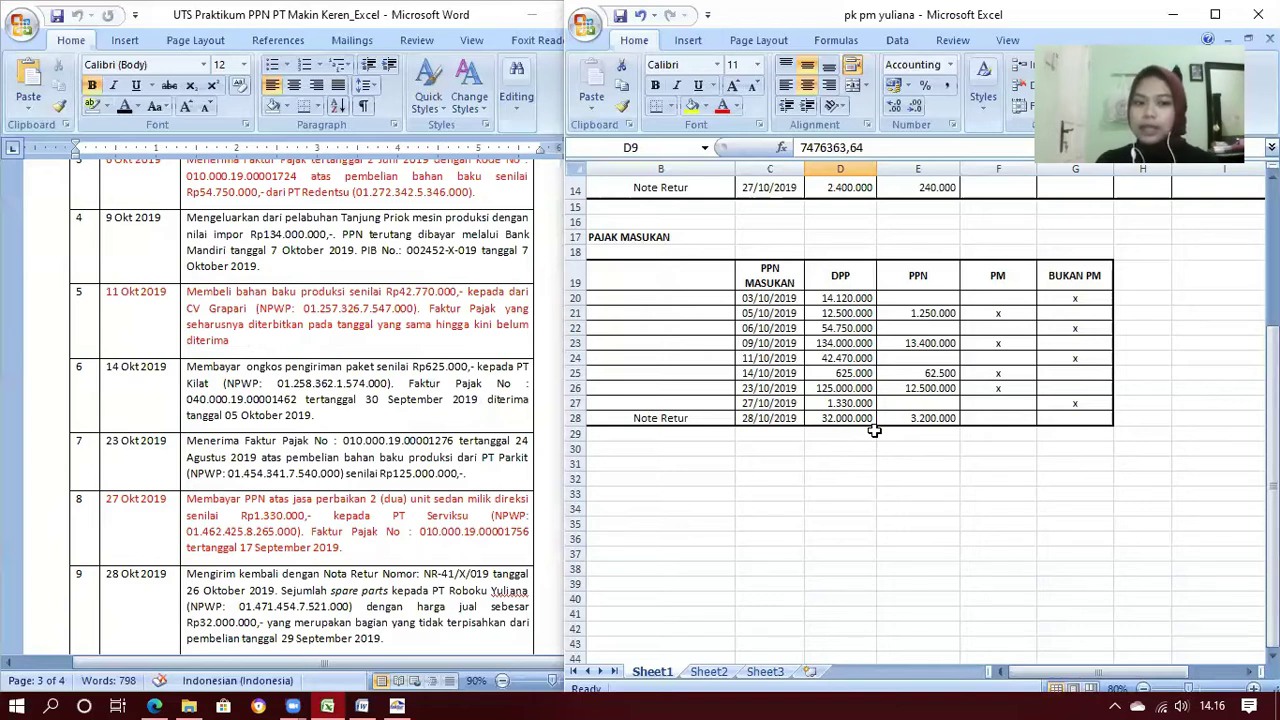
scroll(437, 442, "down", 1)
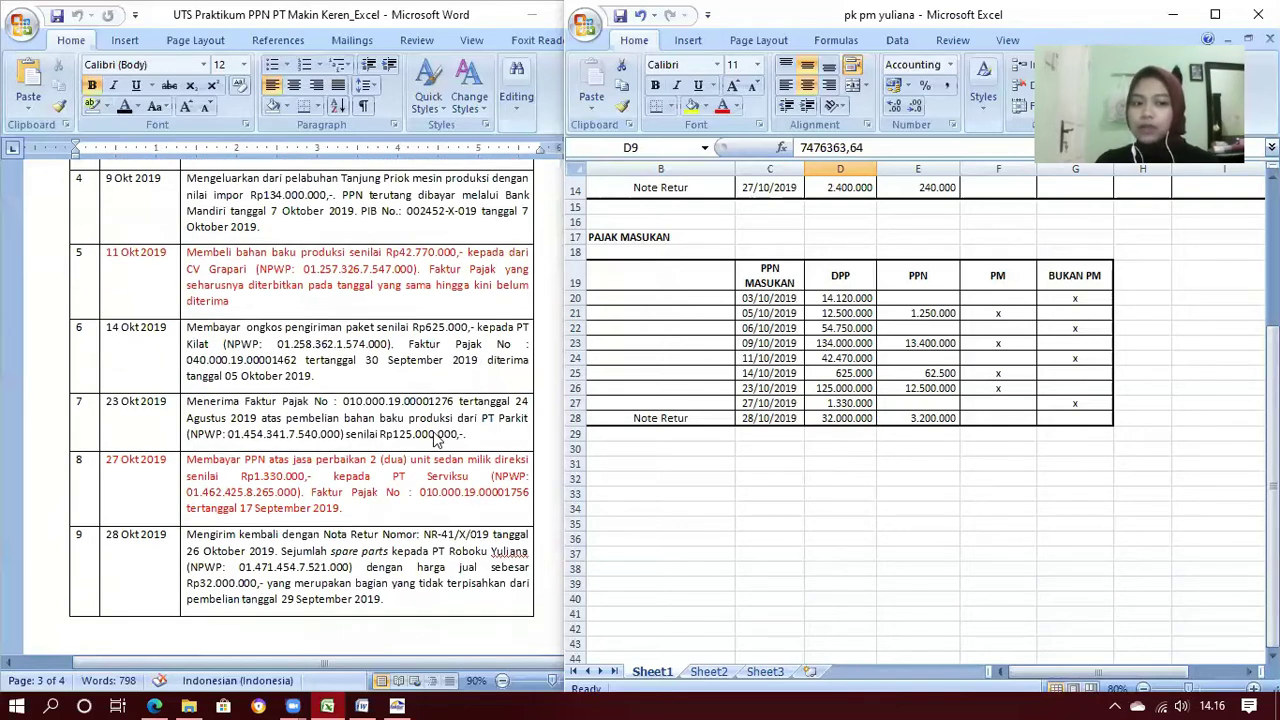
scroll(437, 440, "down", 1)
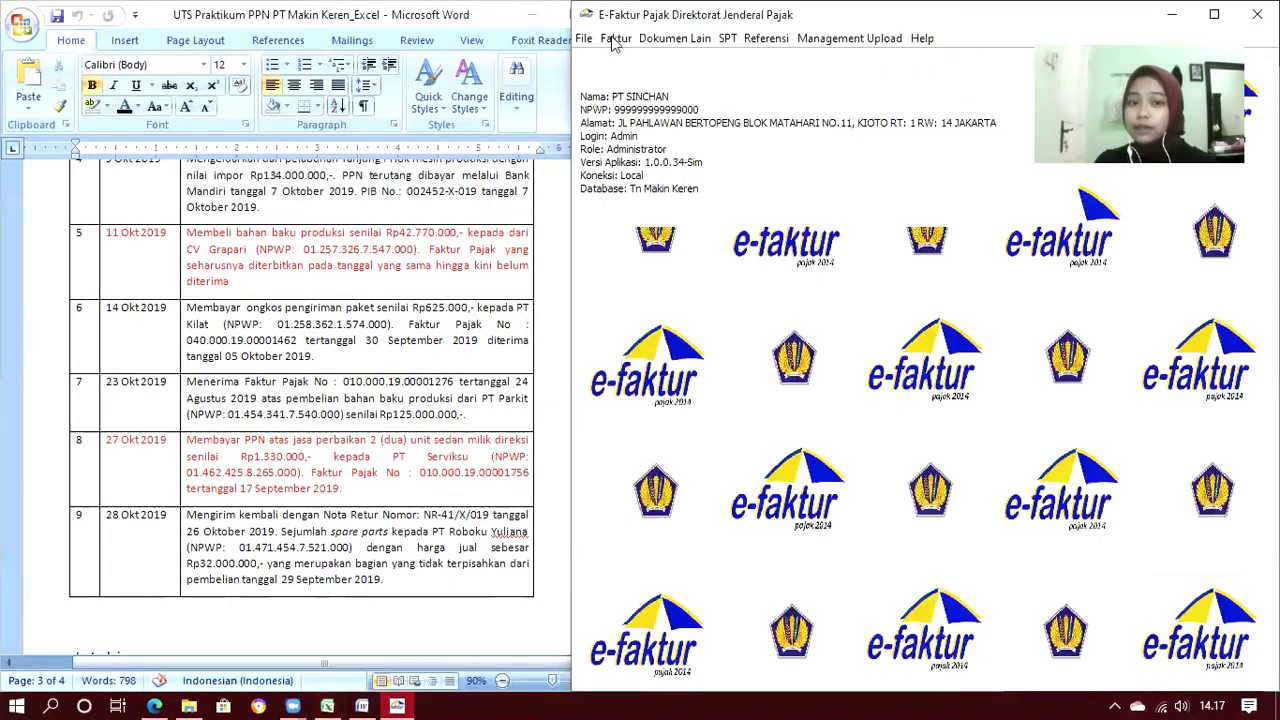
Open the incoming tax invoice (Pajak Masukan) list
left_click(614, 40)
mouse_move(680, 84)
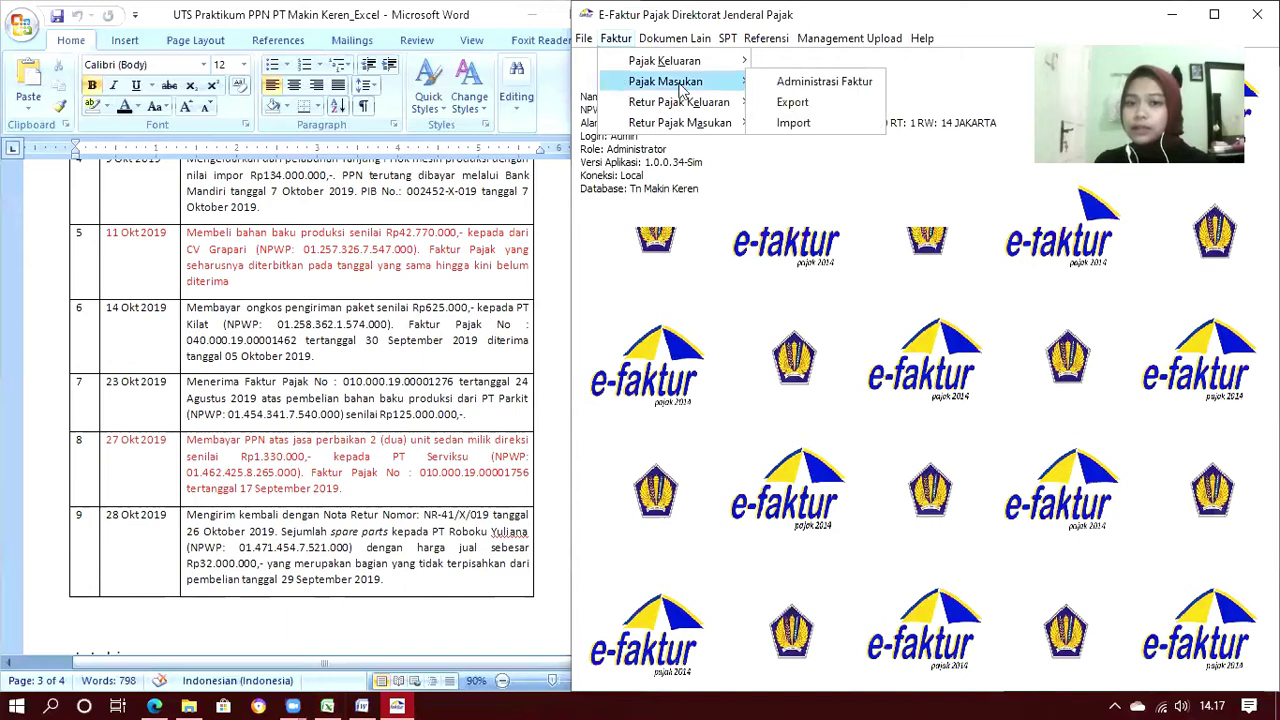
left_click(780, 84)
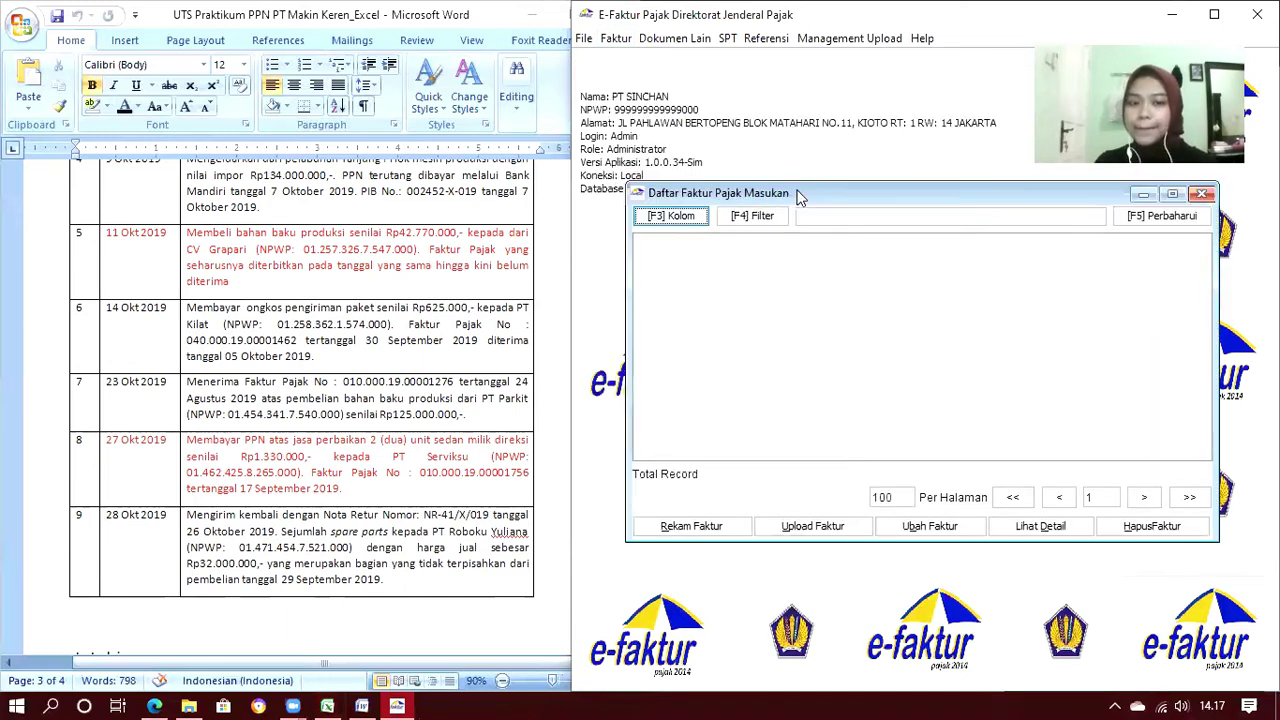
scroll(370, 315, "up", 3)
scroll(370, 315, "up", 3)
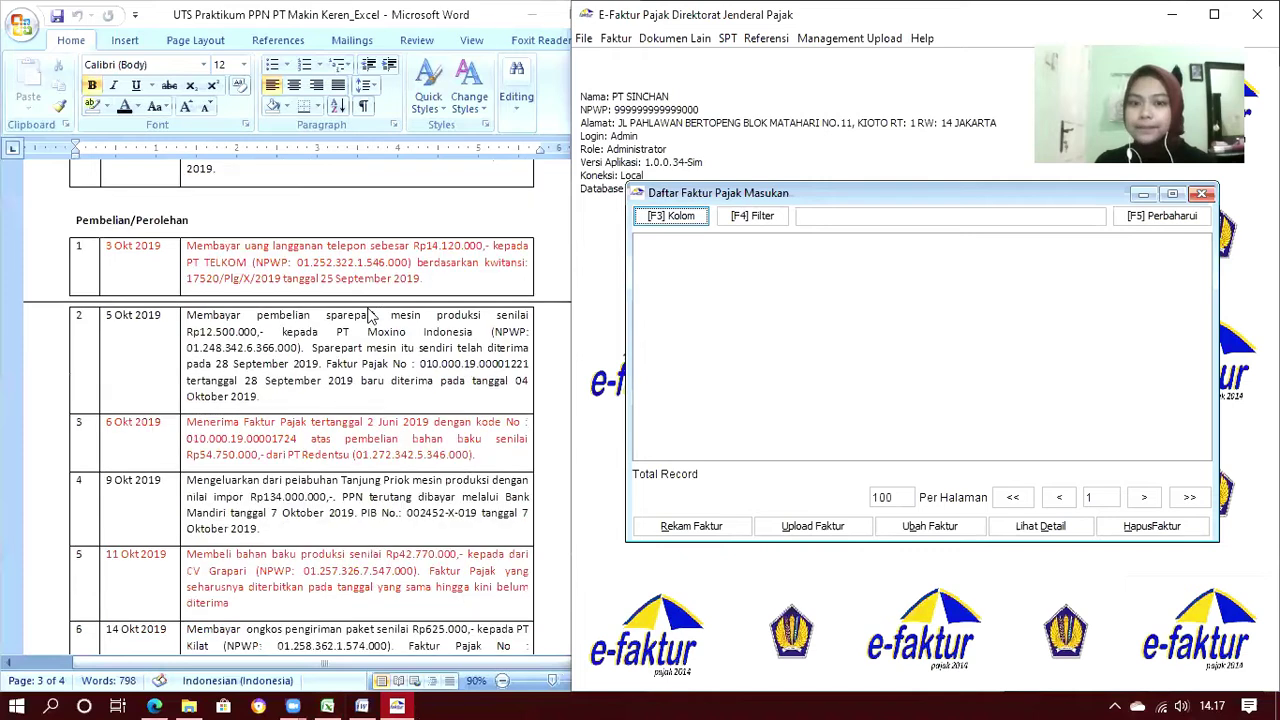
scroll(371, 315, "down", 1)
Start a new input invoice numbered 010.000-19.00001221
left_click(686, 527)
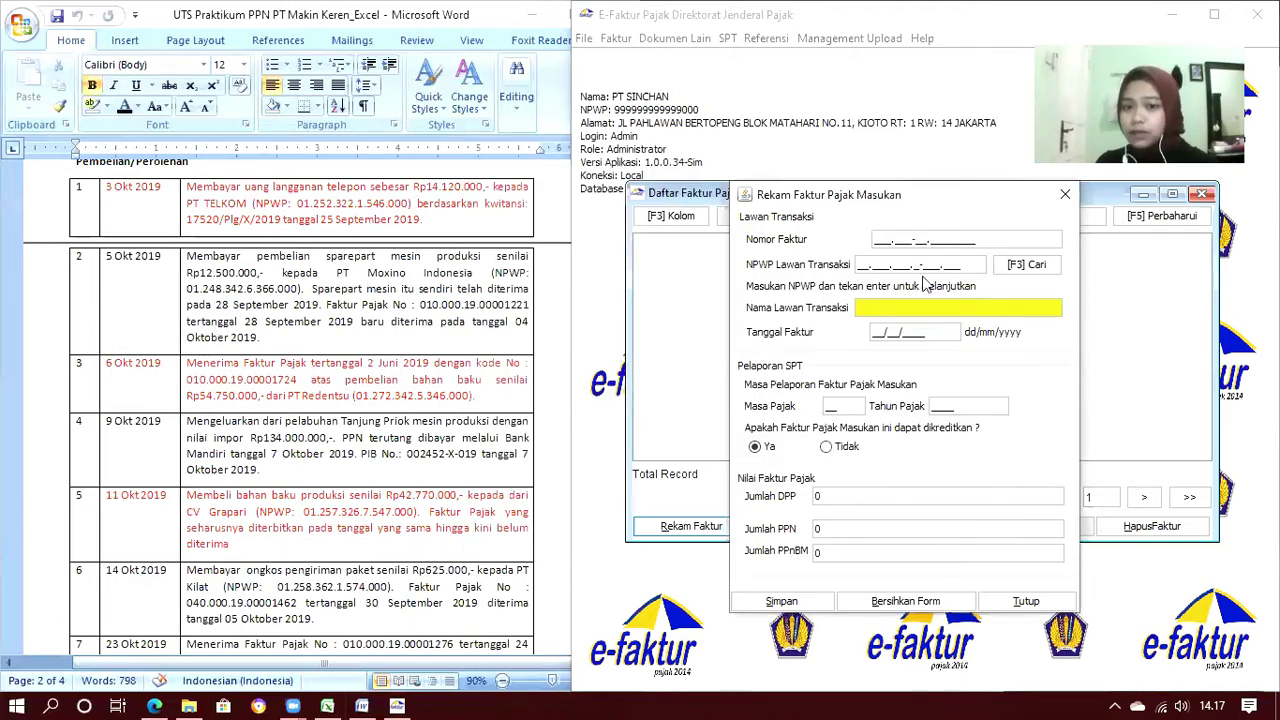
left_click(876, 236)
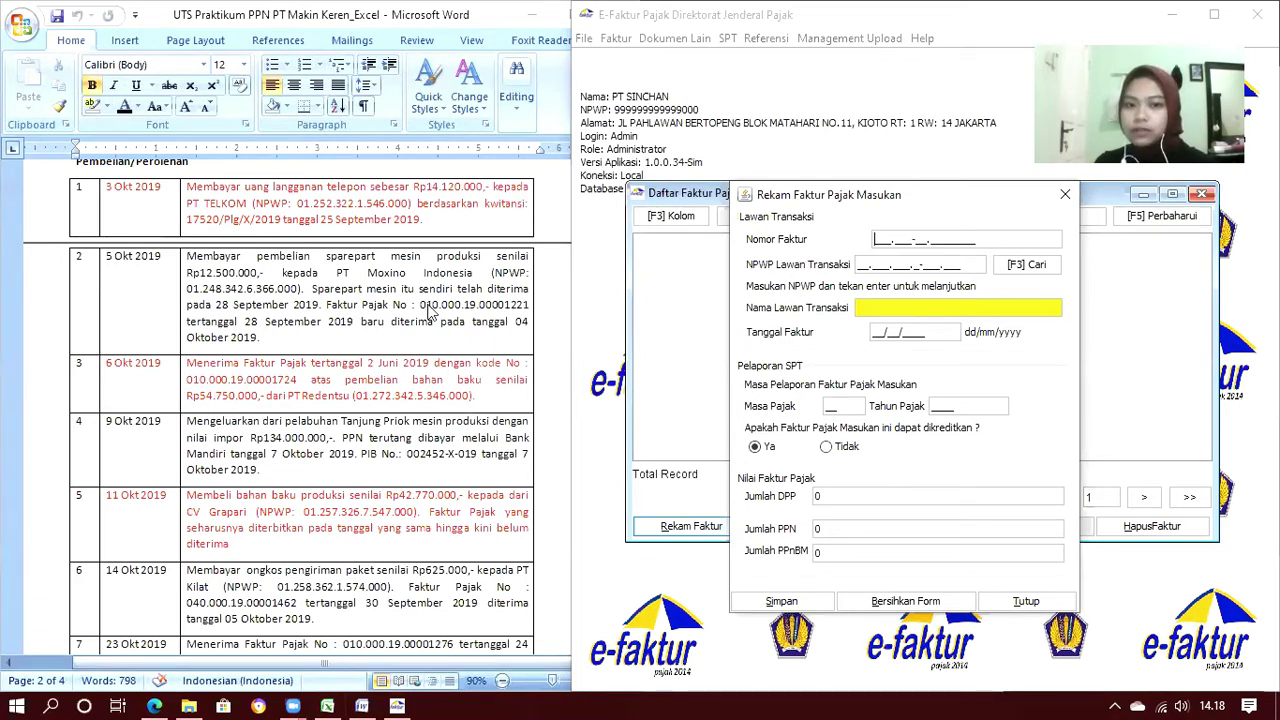
type("010.000-19.00001221")
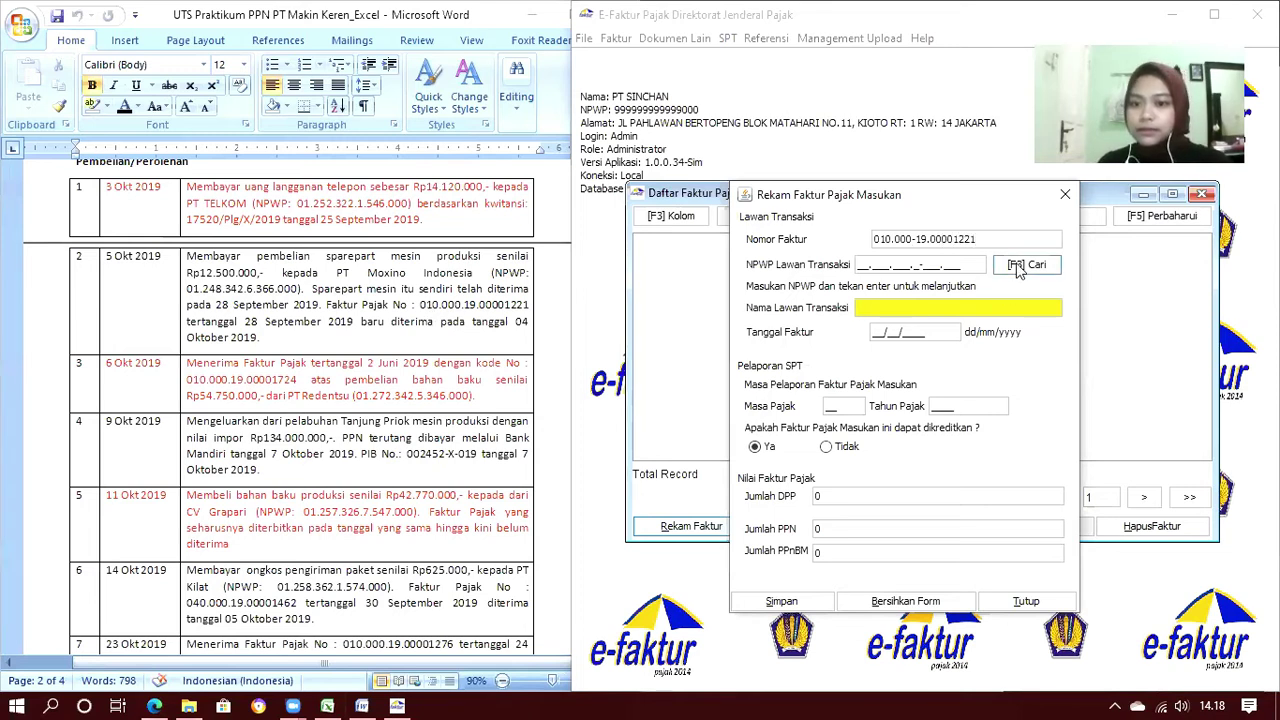
Pick PT Moxino from the saved counterparties to fill its NPWP and name
left_click(1018, 267)
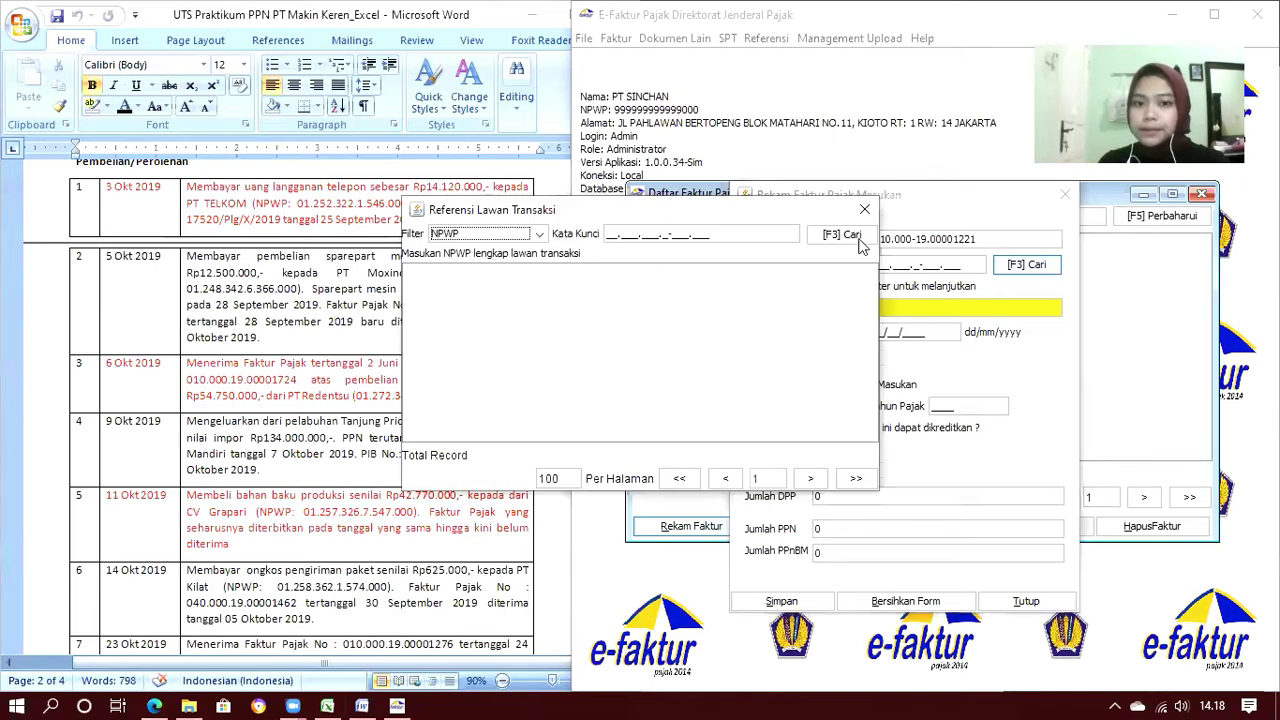
left_click(841, 236)
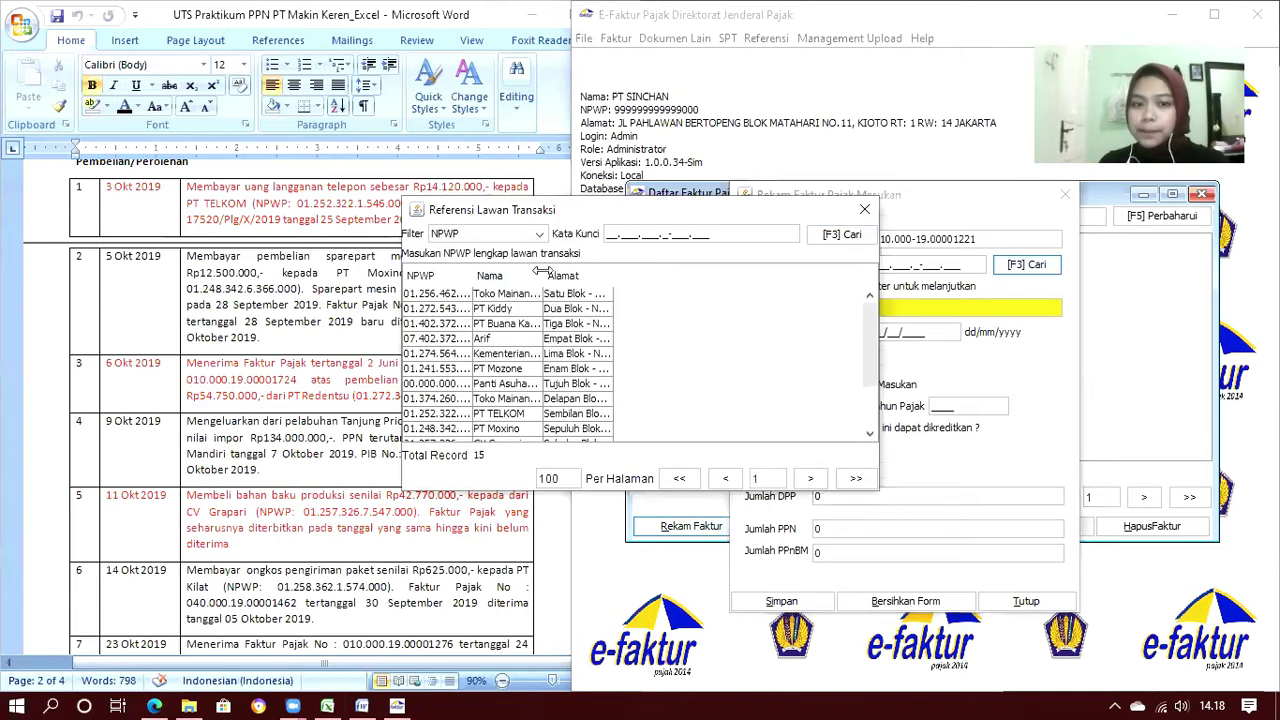
left_click_drag(541, 272, 646, 292)
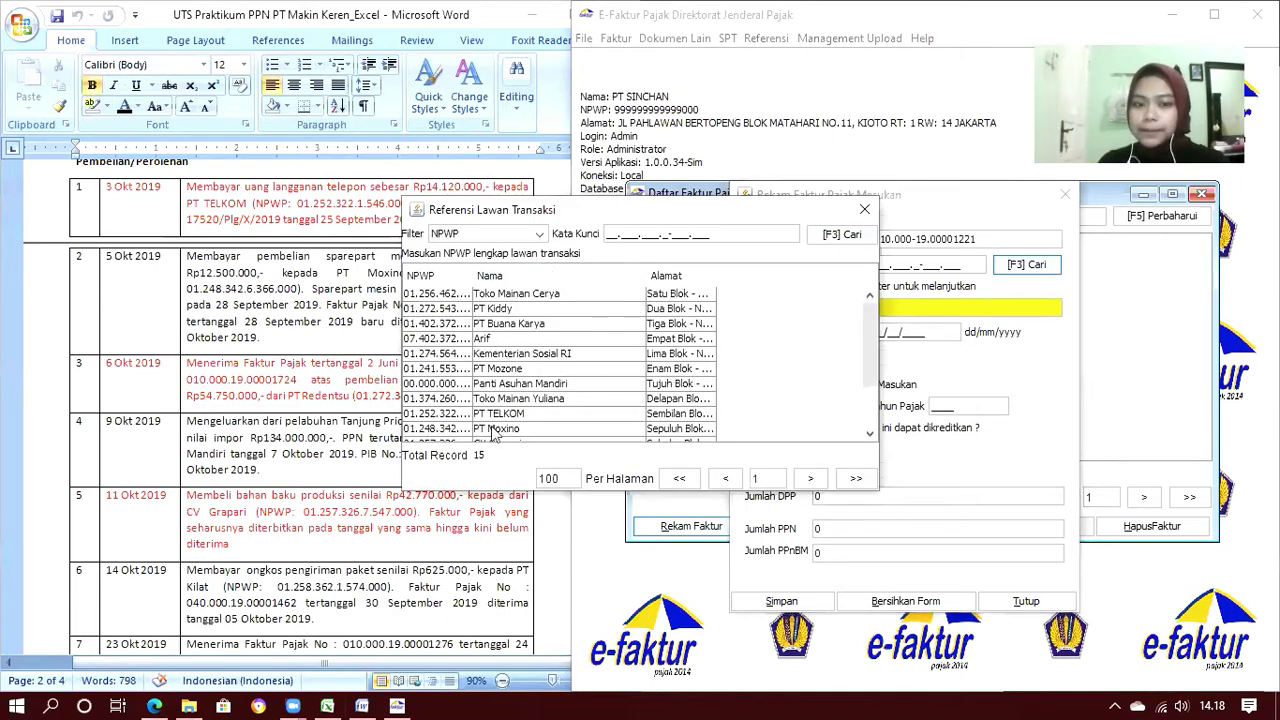
double_click(492, 429)
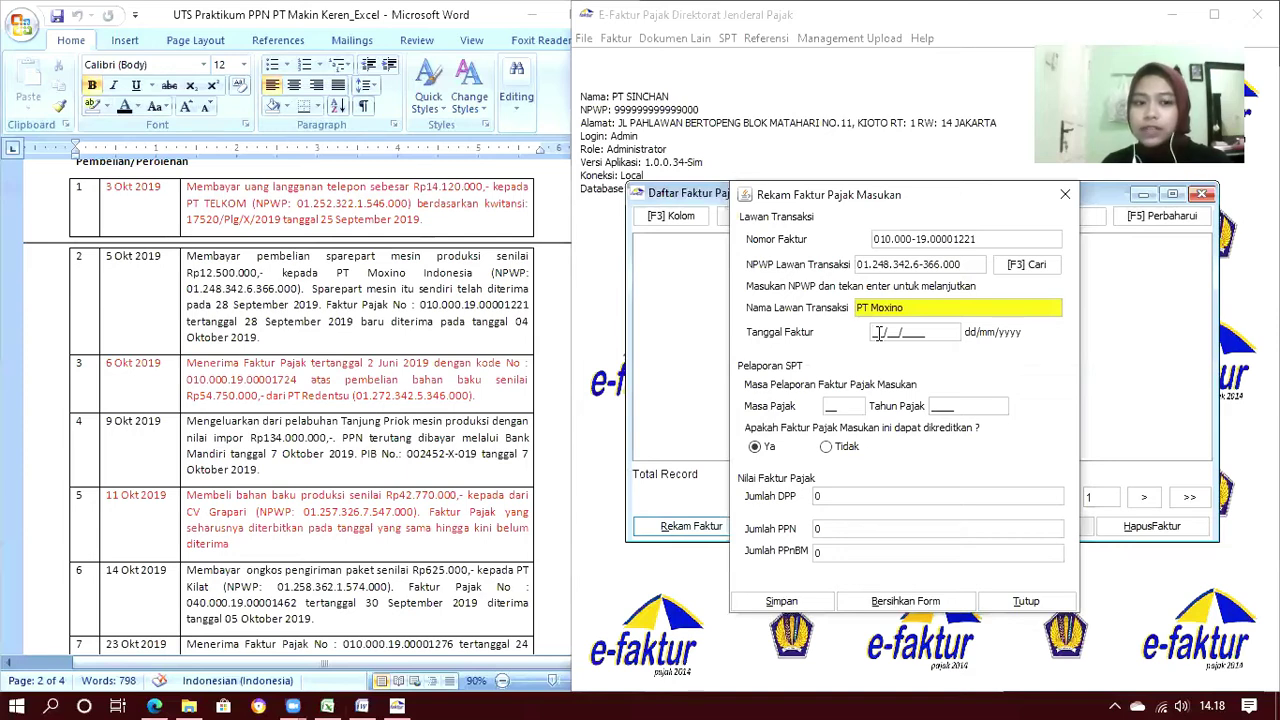
Enter date 28/09/2019, period 10 and DPP 12.500.000, then save and start a new invoice
type("28092019")
key("Tab")
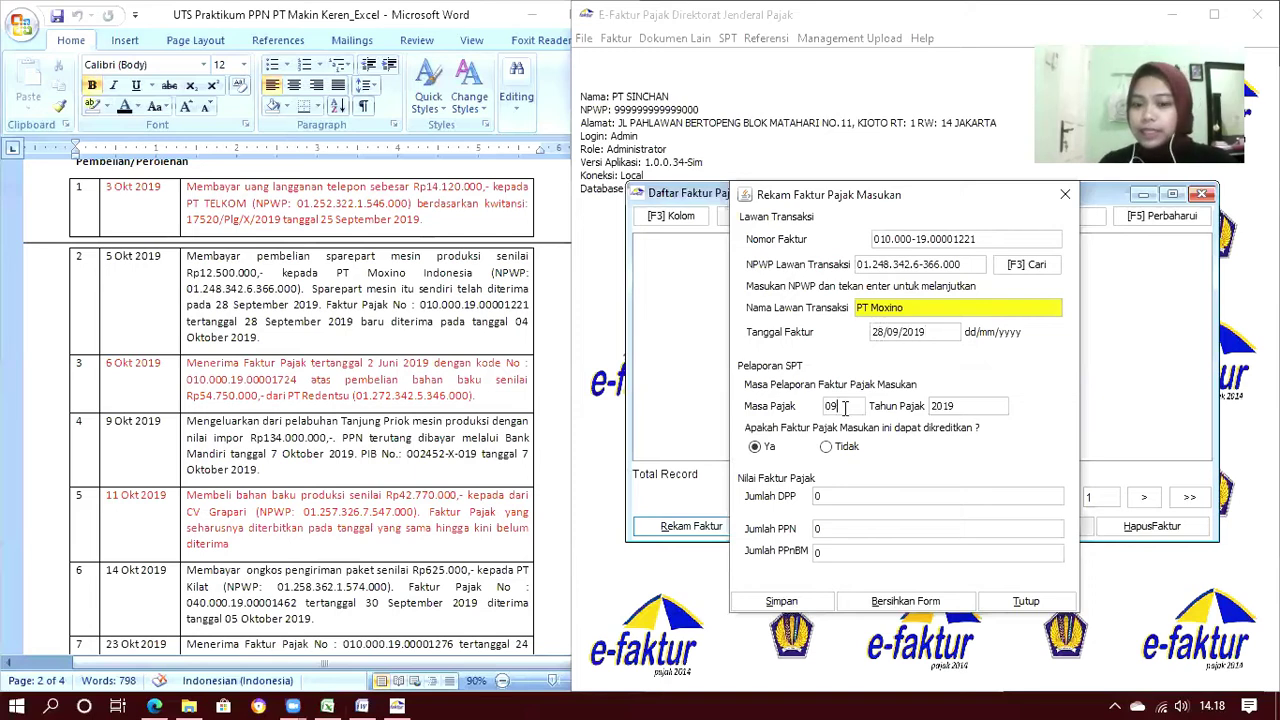
double_click(845, 408)
type("10")
key("Tab")
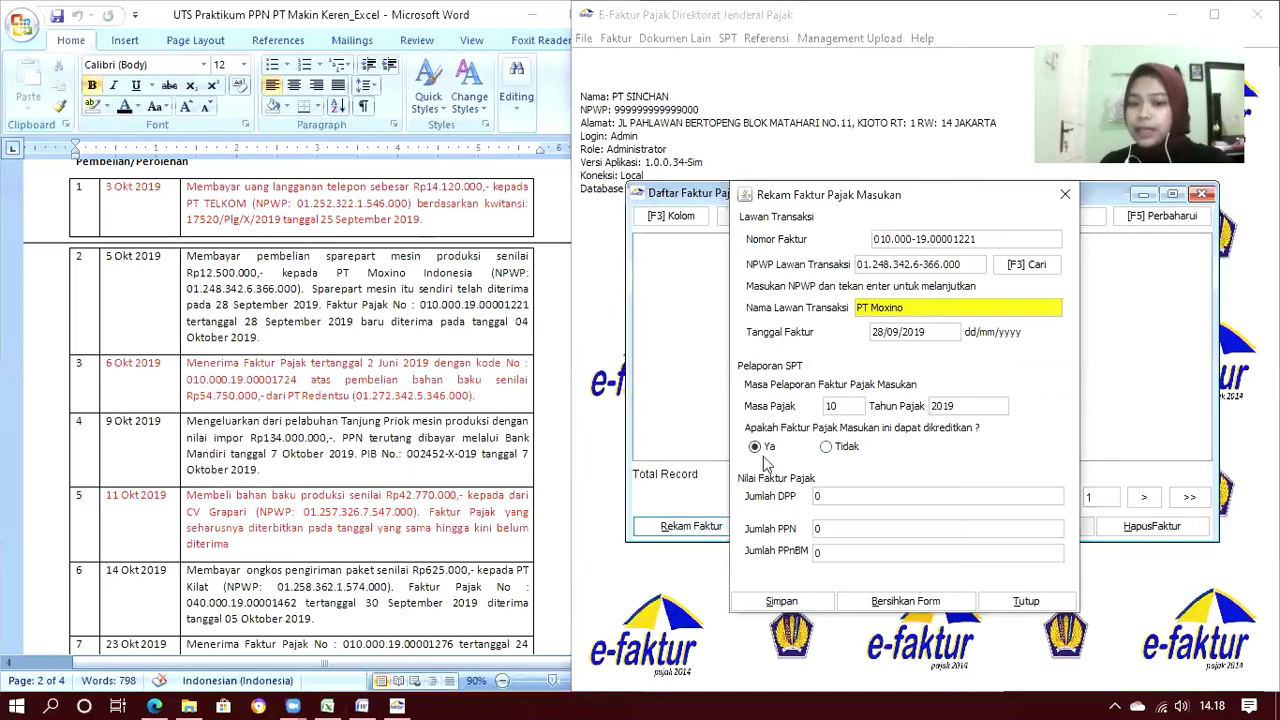
left_click(840, 496)
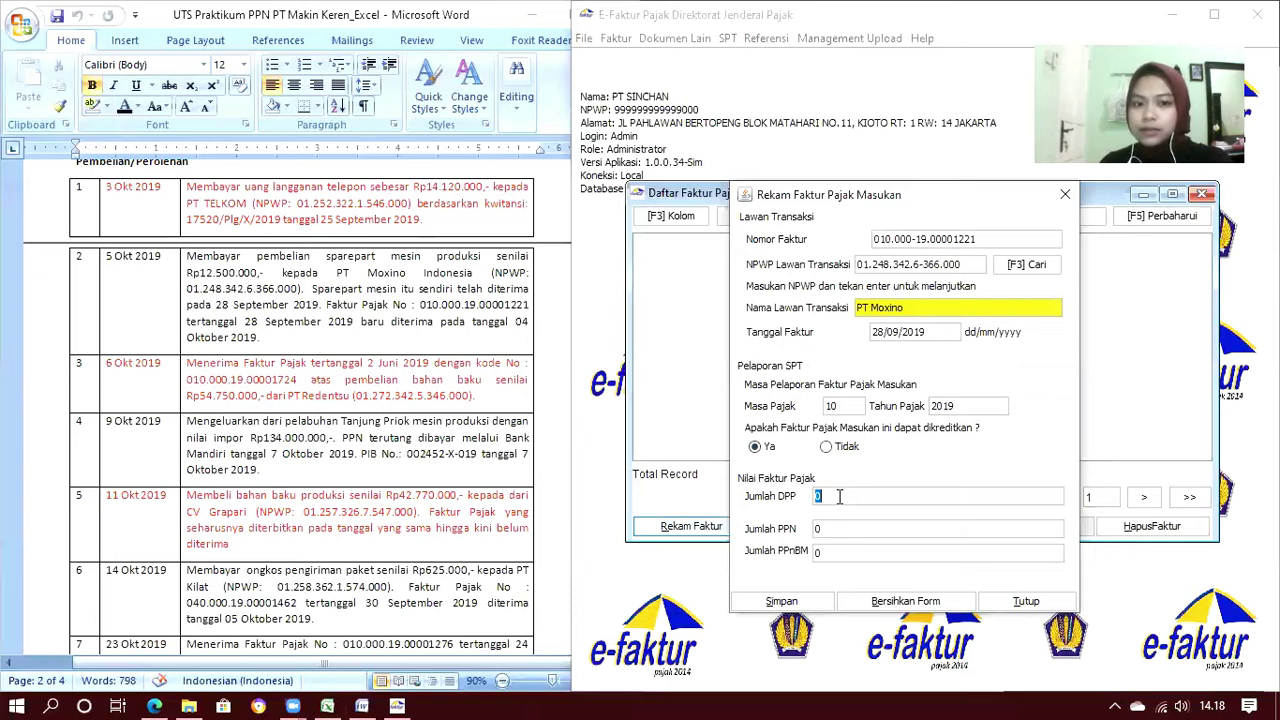
type("12.")
type("500.0")
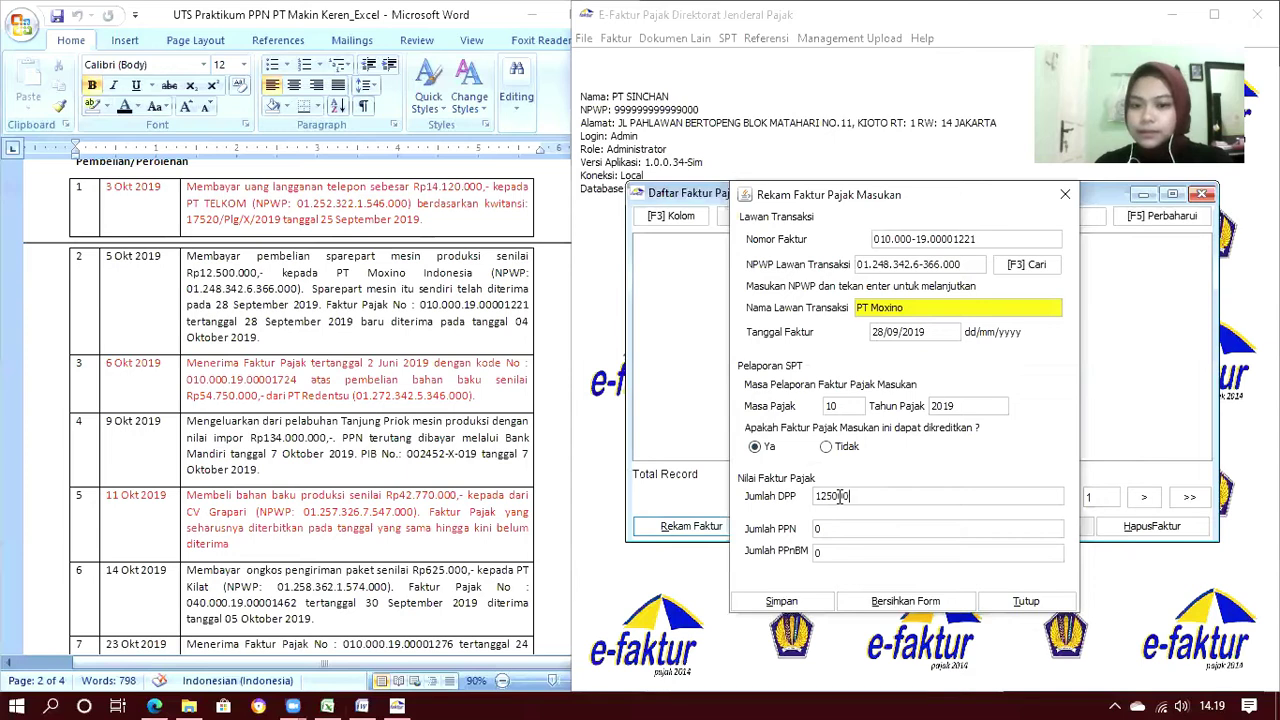
type("0")
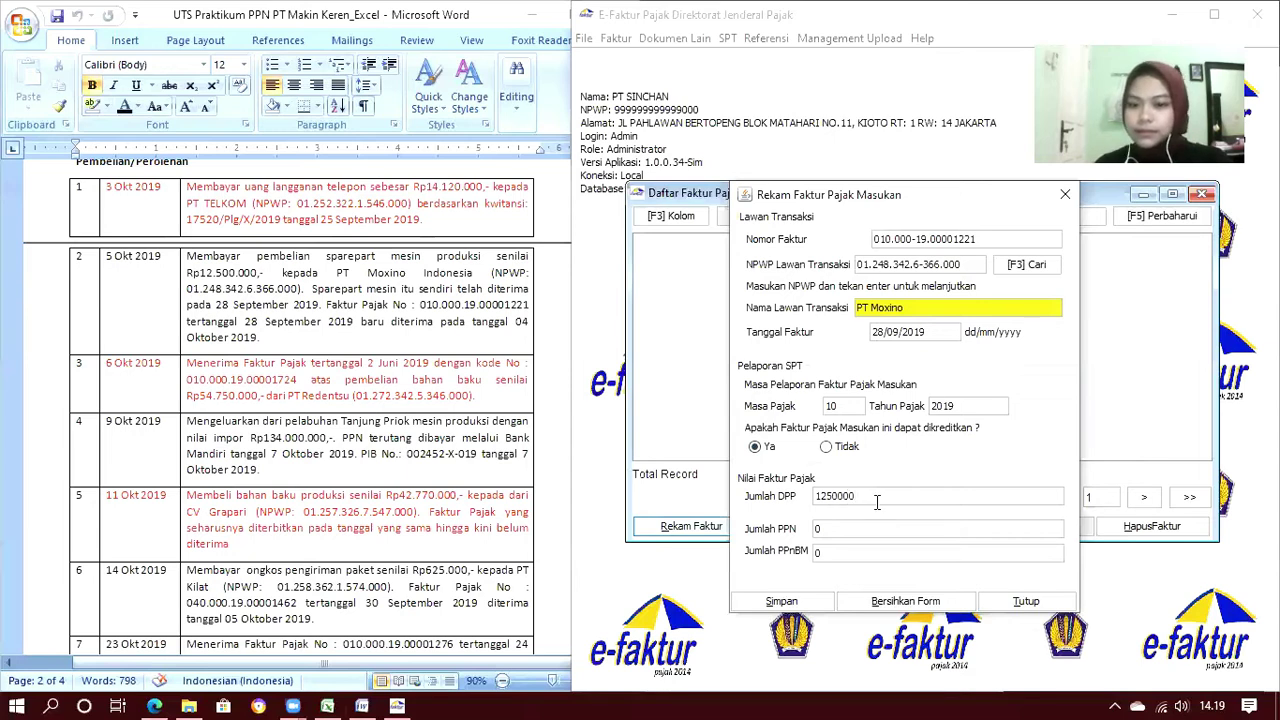
type("0")
key("Tab")
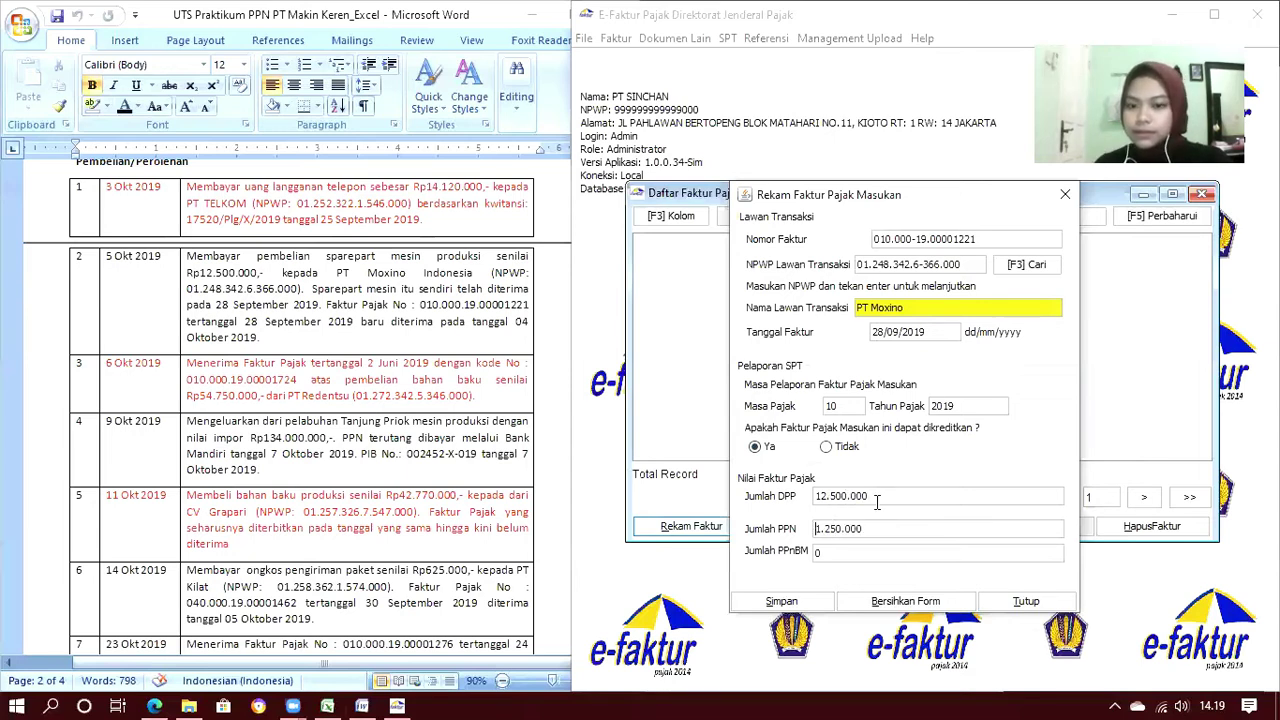
left_click(801, 603)
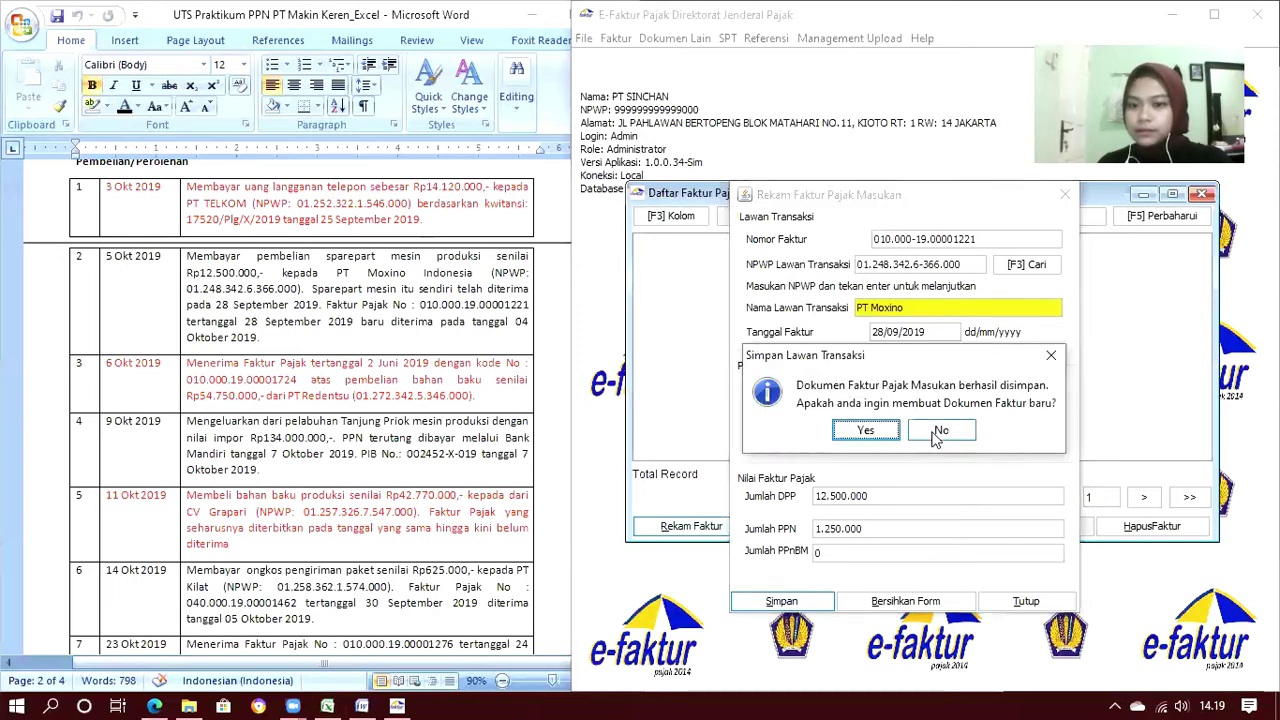
left_click(866, 430)
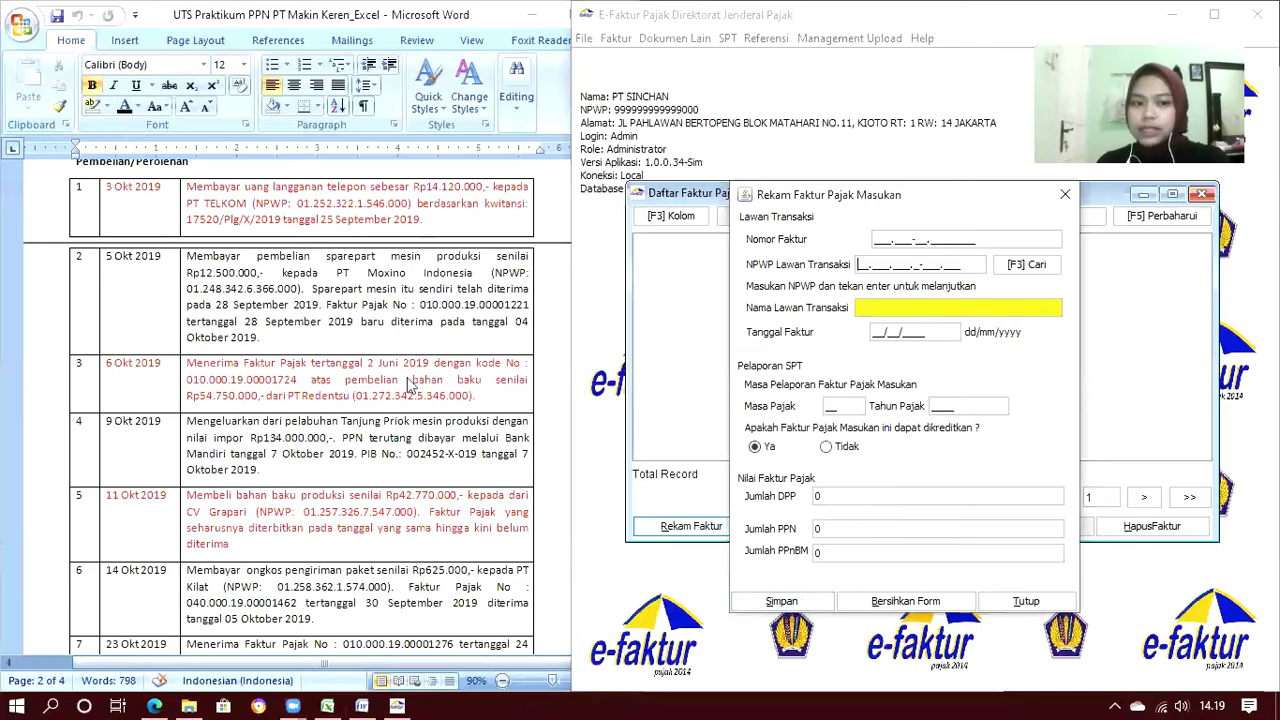
scroll(403, 393, "down", 1)
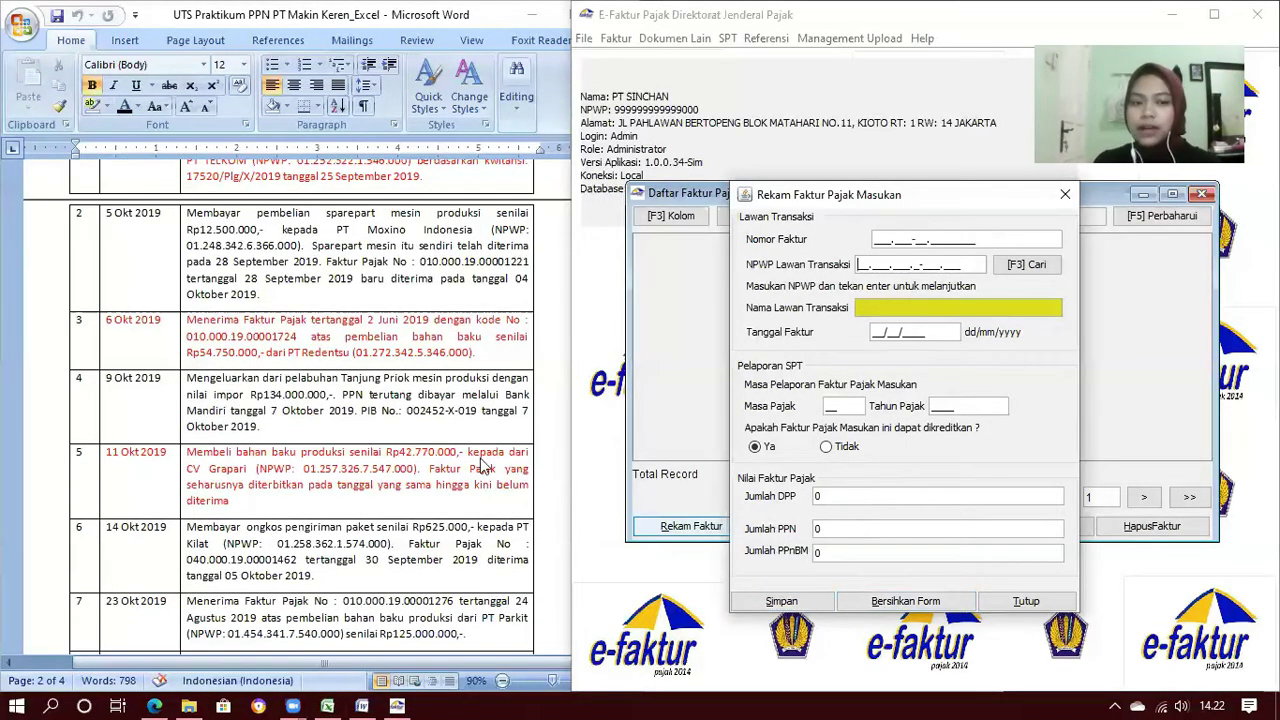
scroll(481, 465, "down", 1)
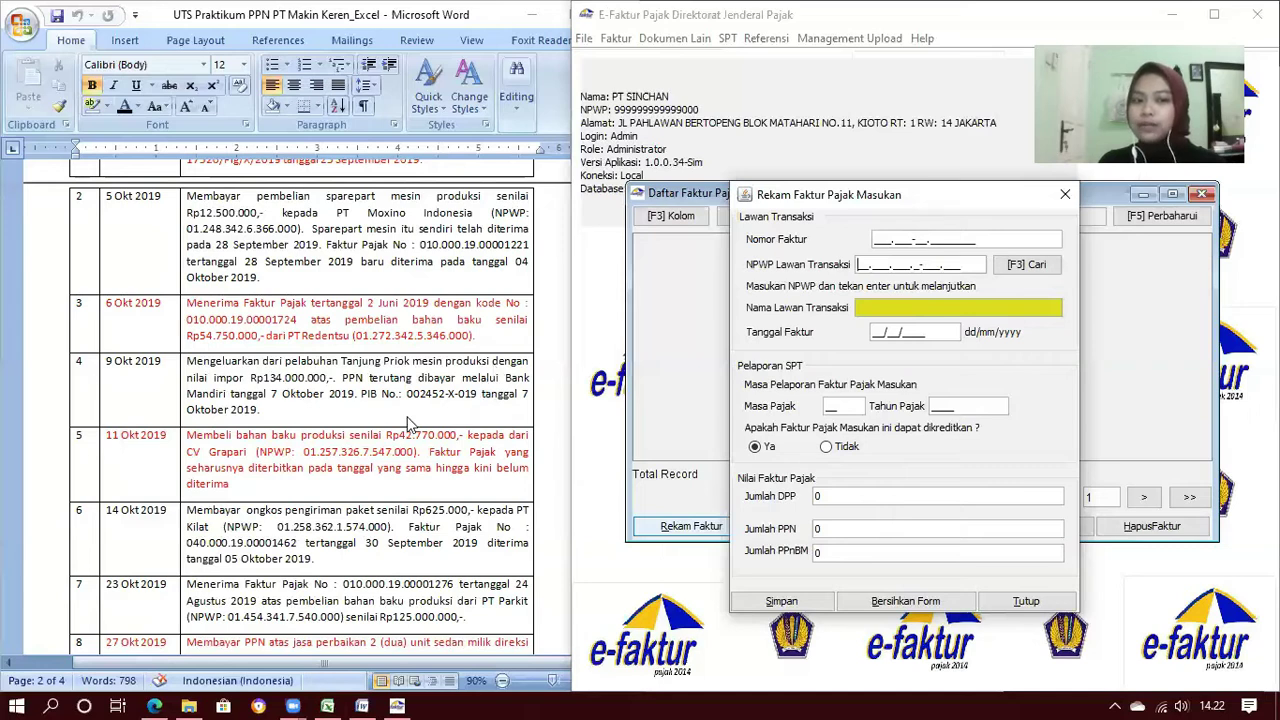
scroll(377, 385, "down", 3)
scroll(377, 385, "down", 1)
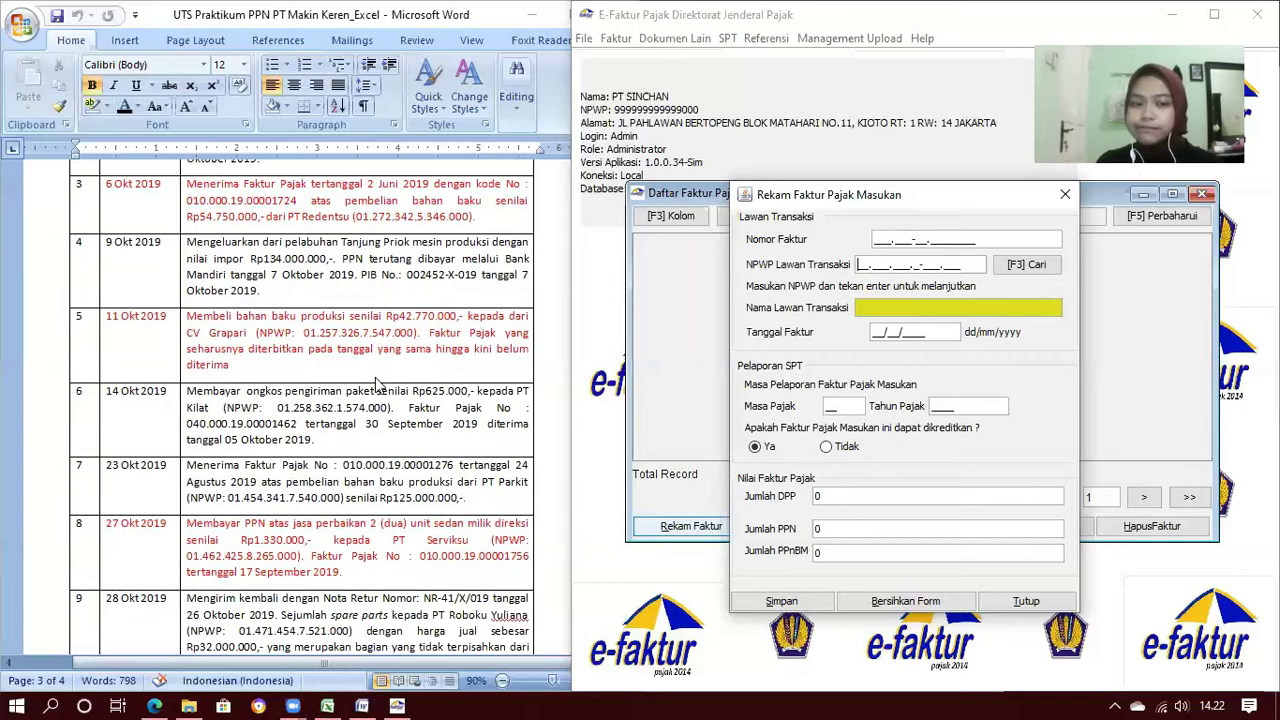
scroll(377, 385, "down", 2)
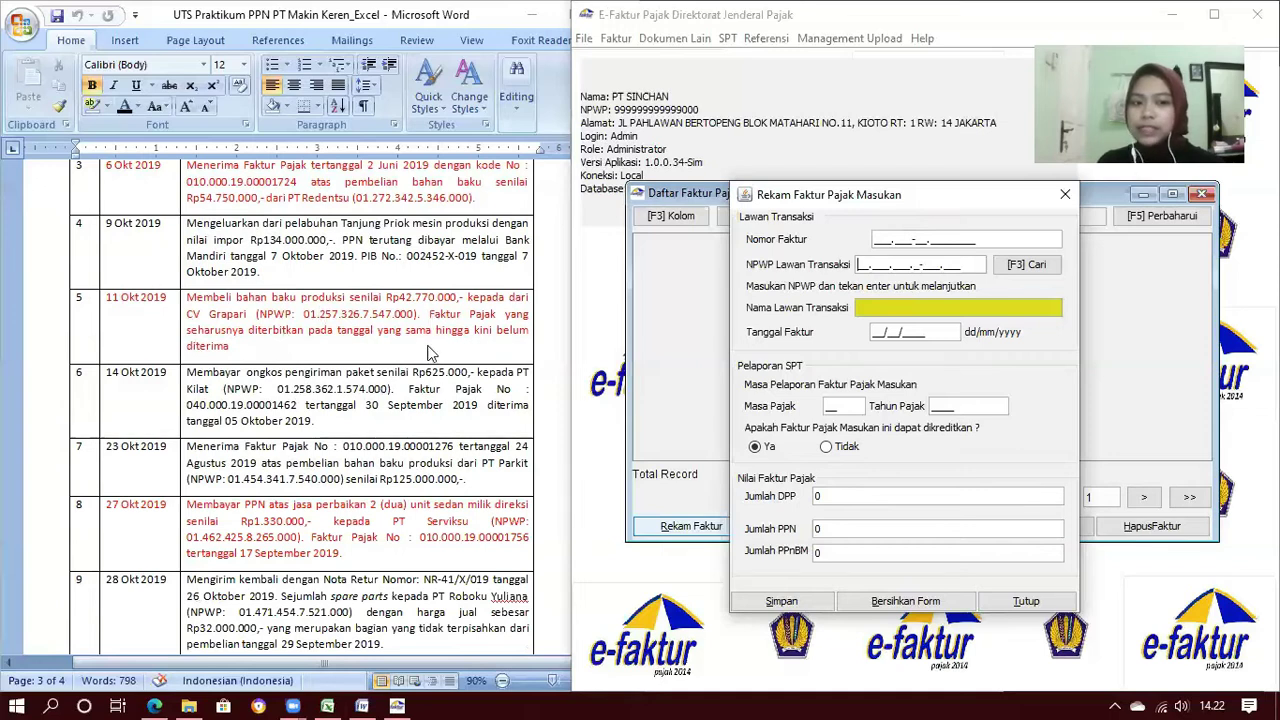
scroll(430, 352, "down", 2)
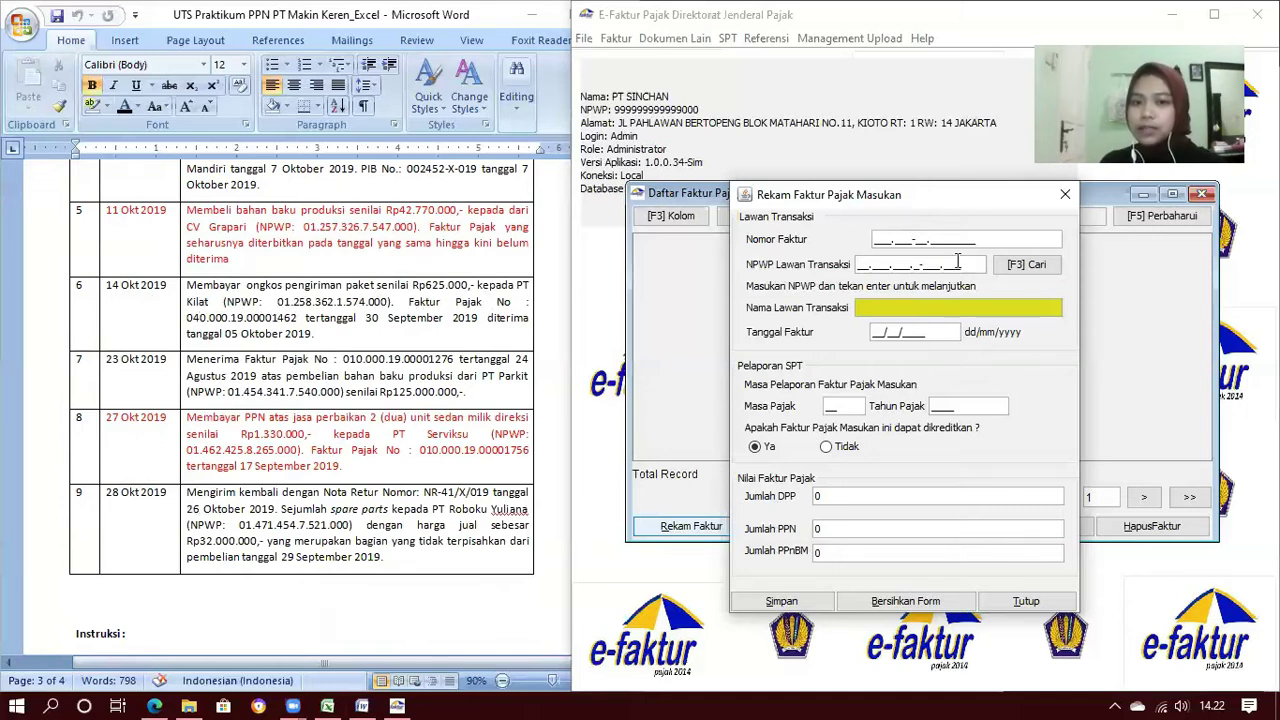
Enter invoice number 040.000-19.00001462 and pick PT Kilat as counterparty
left_click(875, 240)
type("040.000-")
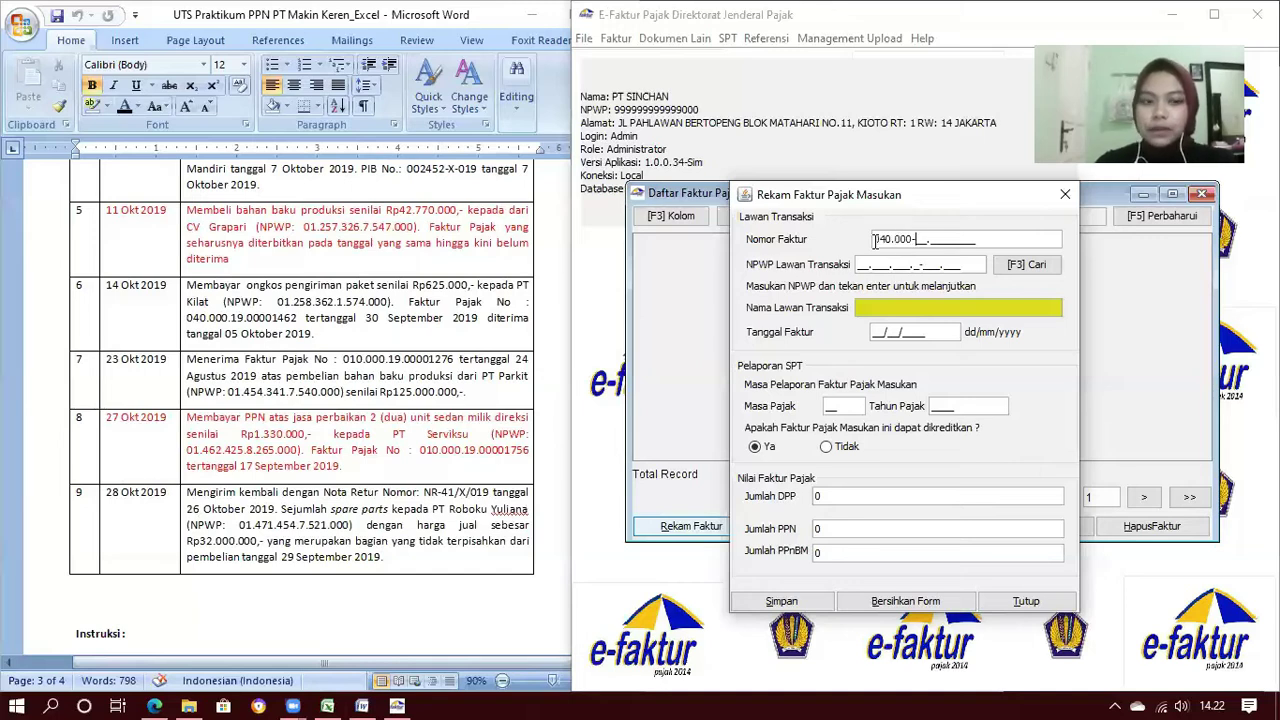
type("19.0000146")
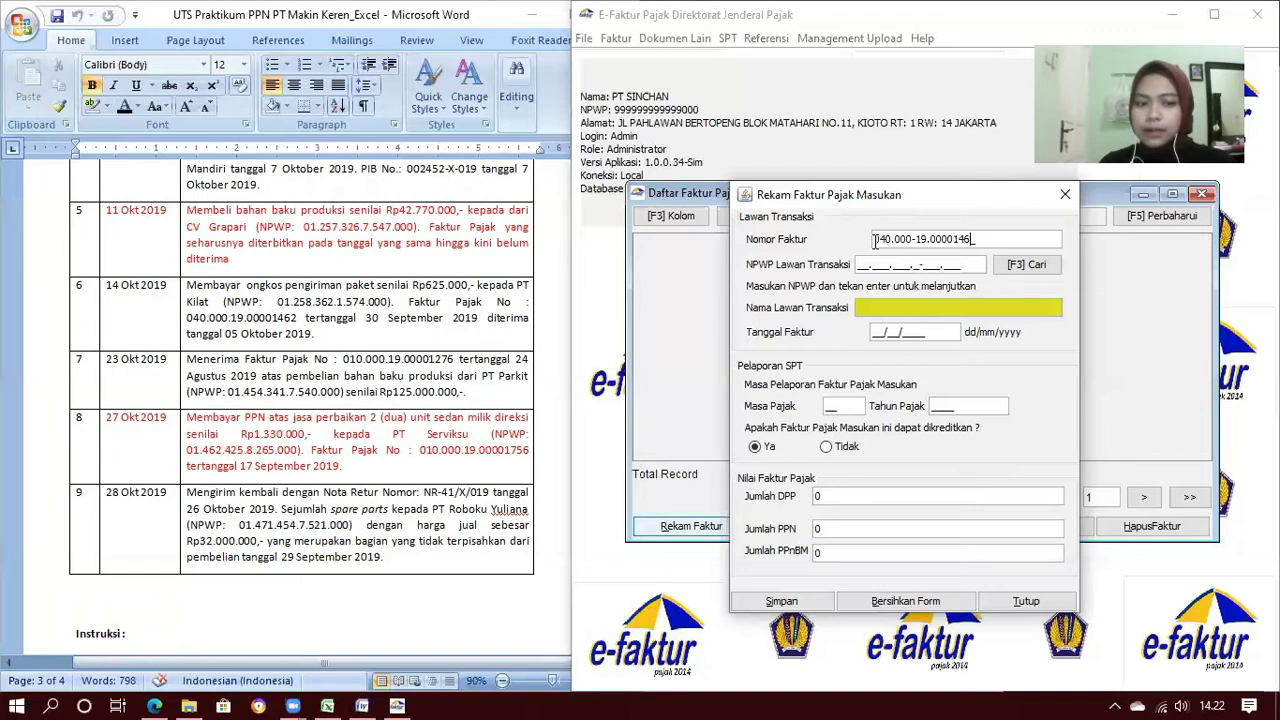
type("2")
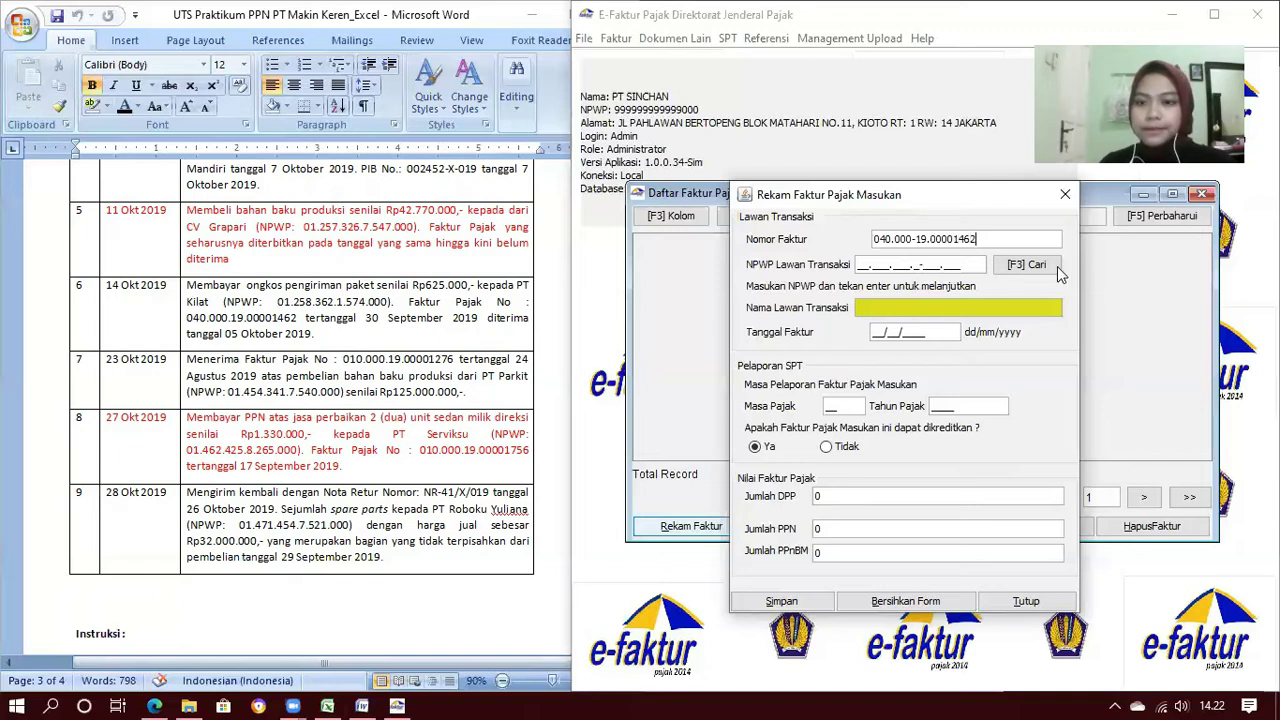
left_click(1027, 265)
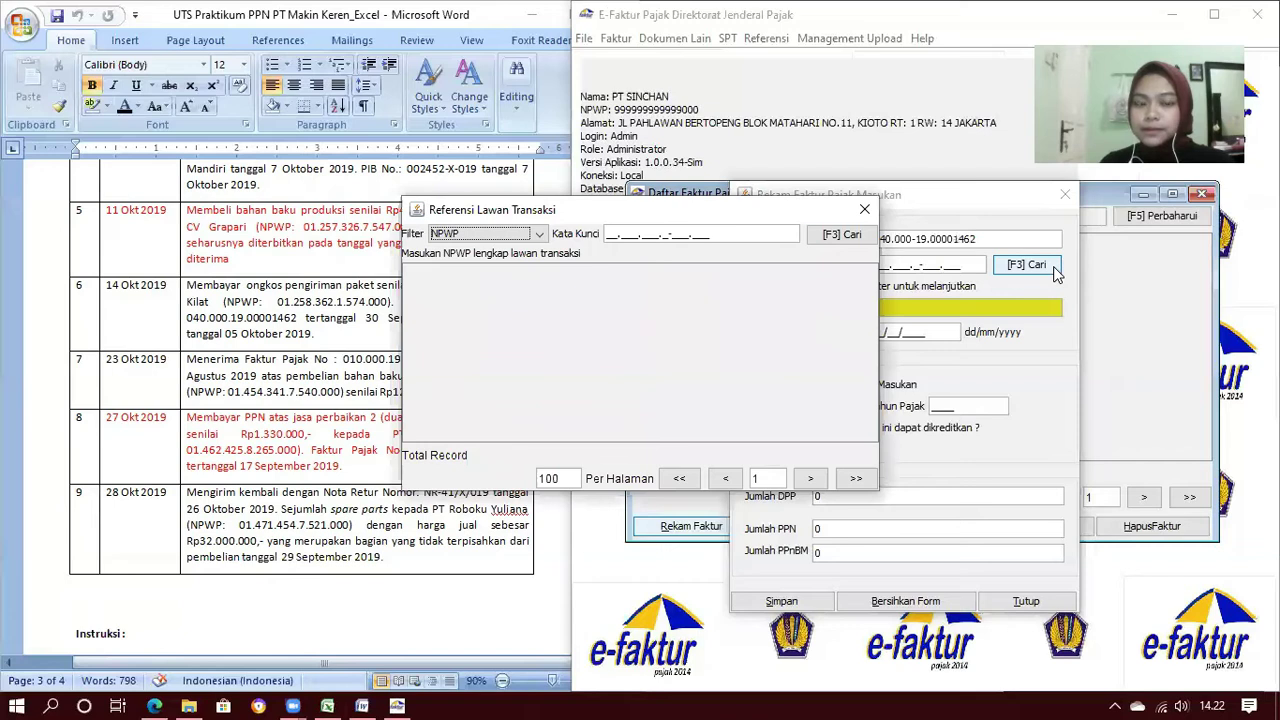
left_click(835, 240)
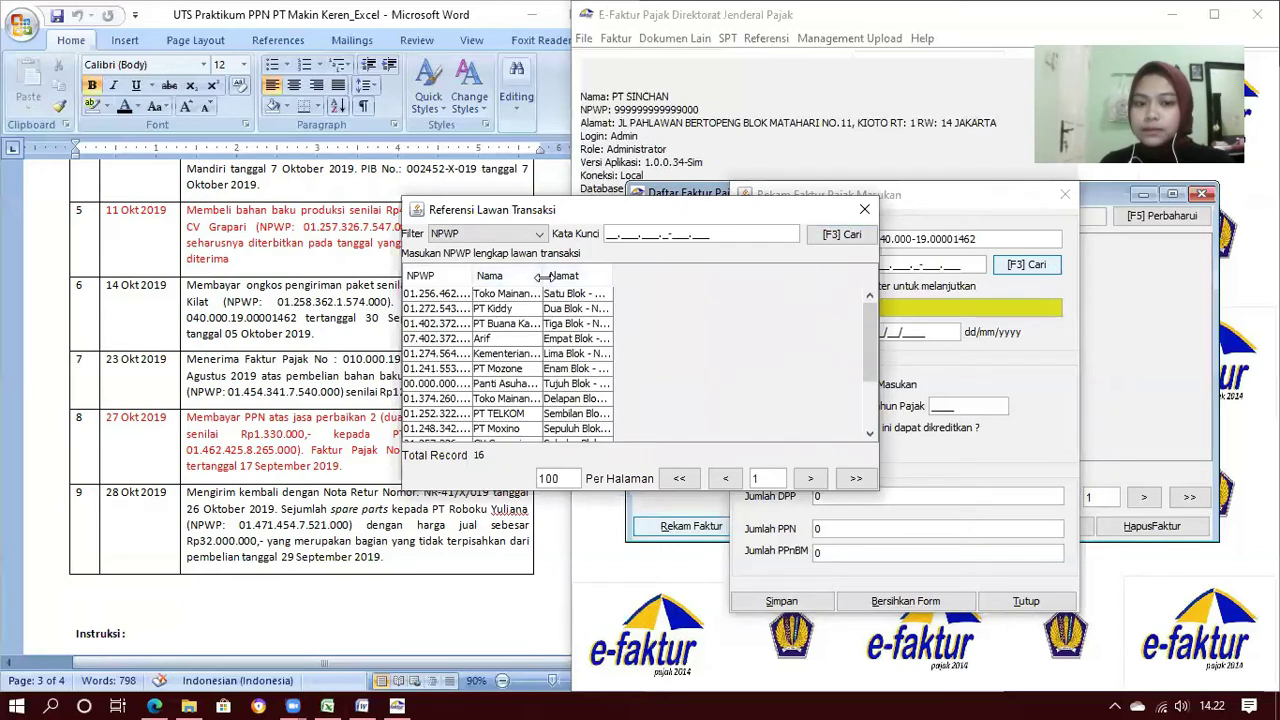
left_click_drag(541, 276, 611, 276)
scroll(570, 377, "down", 3)
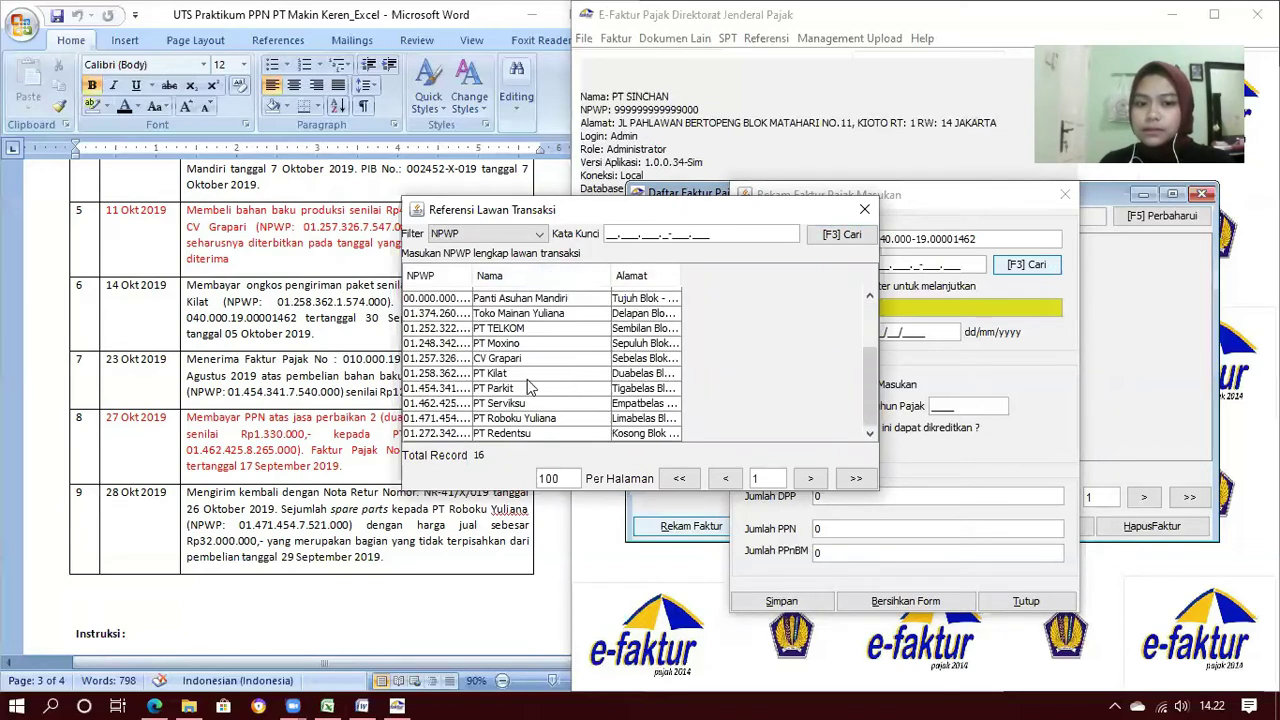
double_click(556, 372)
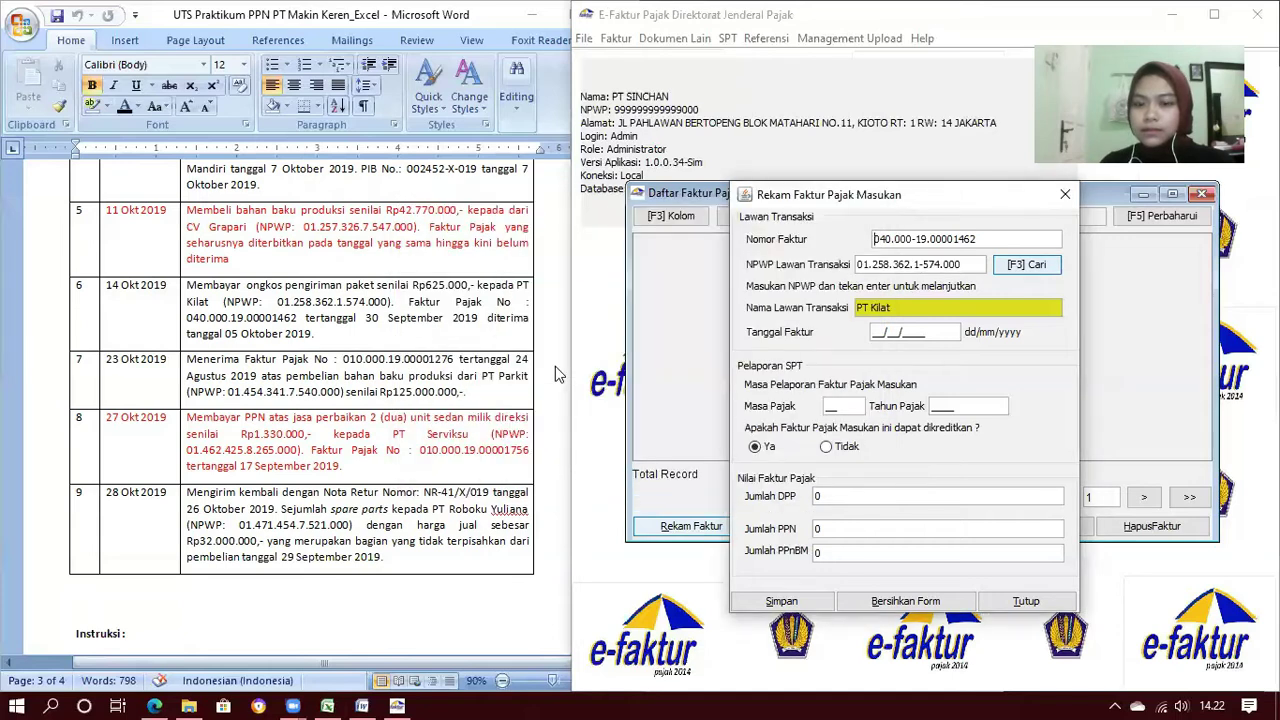
Enter date 30/09/2019, period 10 and DPP 625.000, then save and start a new invoice
left_click(873, 331)
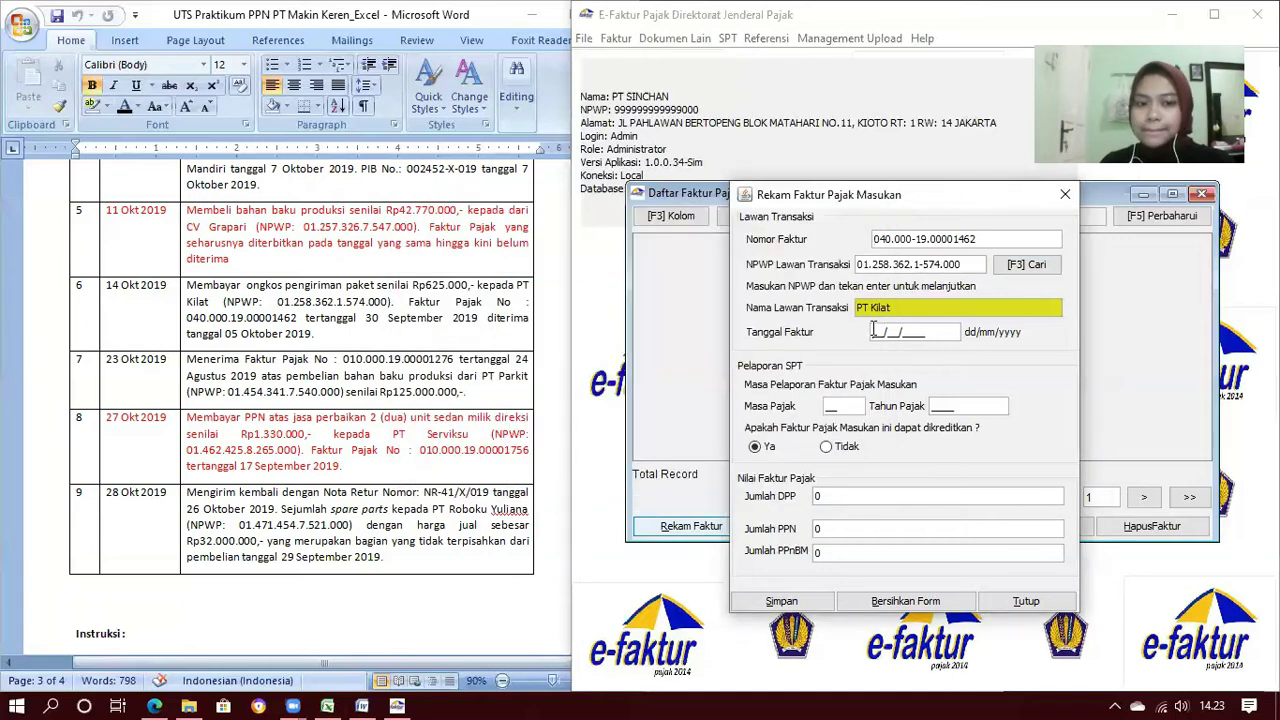
type("30/09/2019")
key("Return")
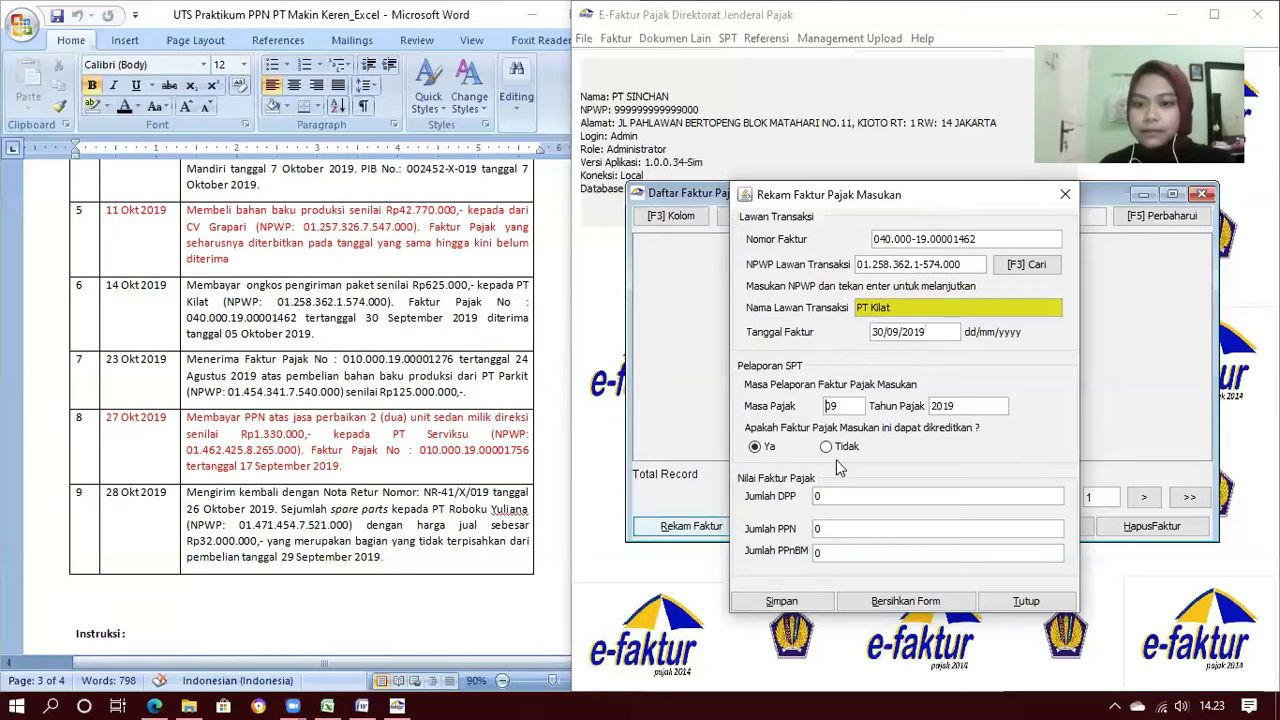
type("10")
key("Return")
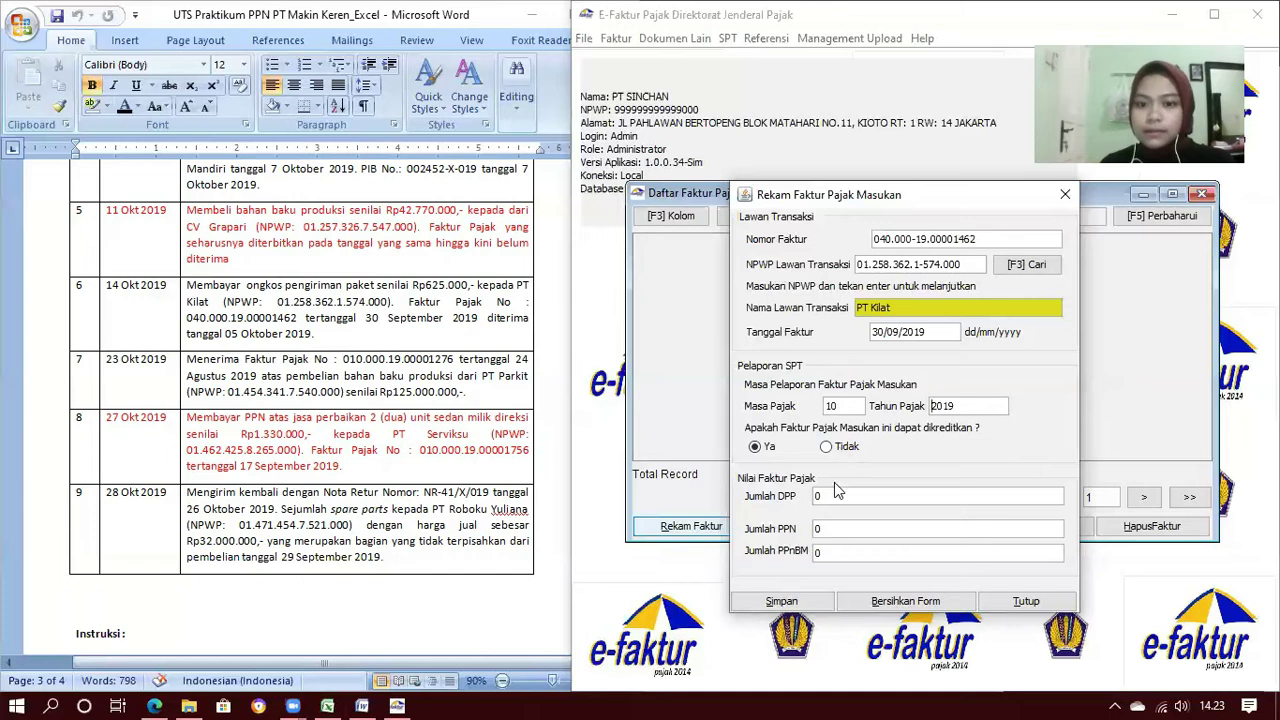
left_click(836, 494)
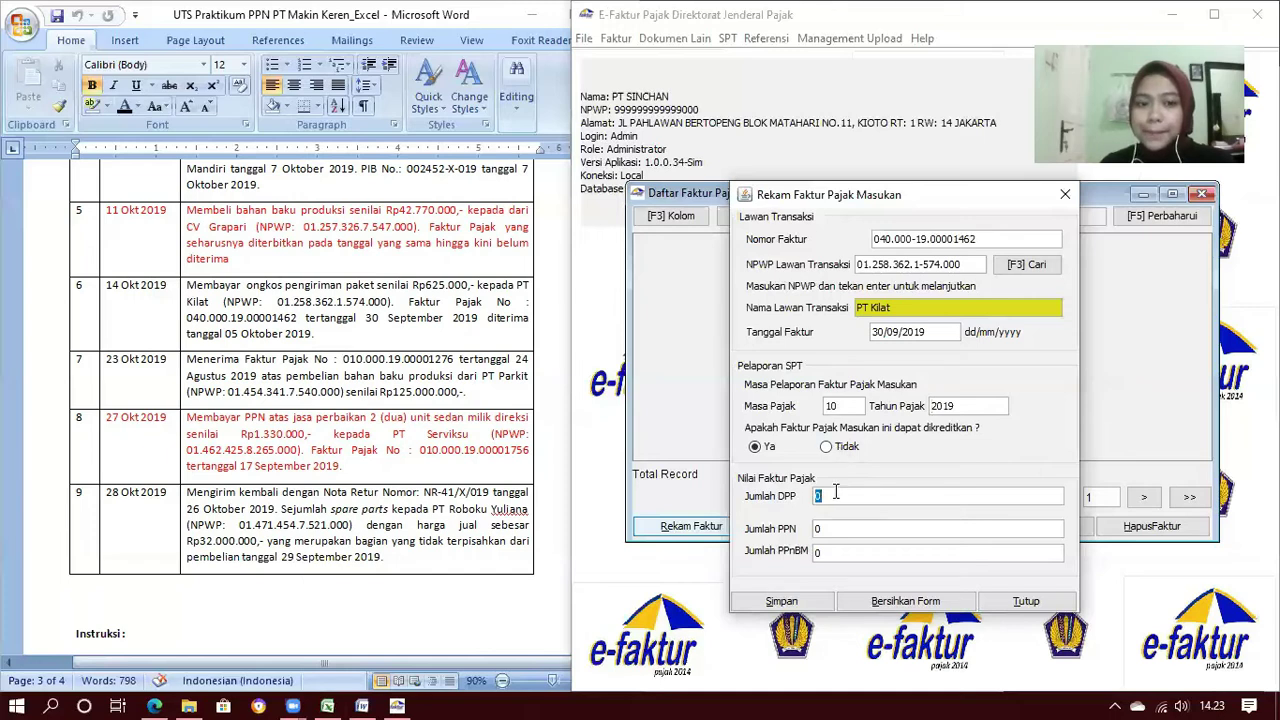
type("625.000")
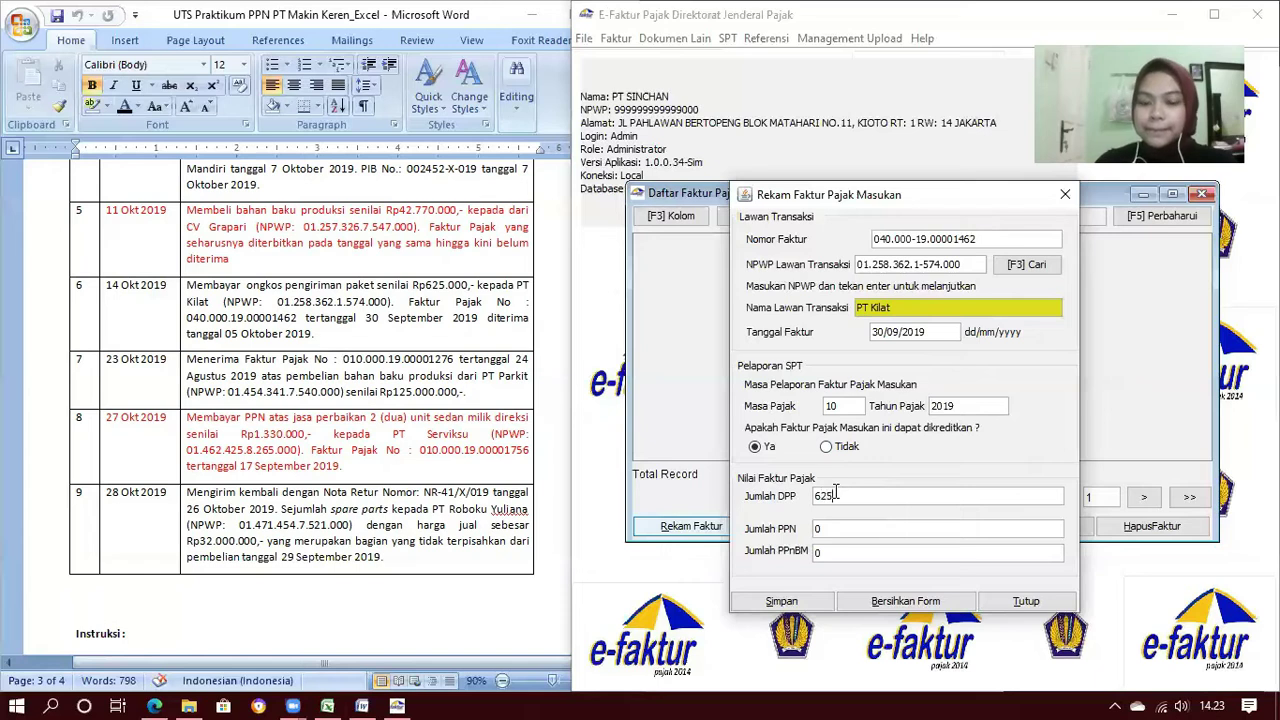
key("Tab")
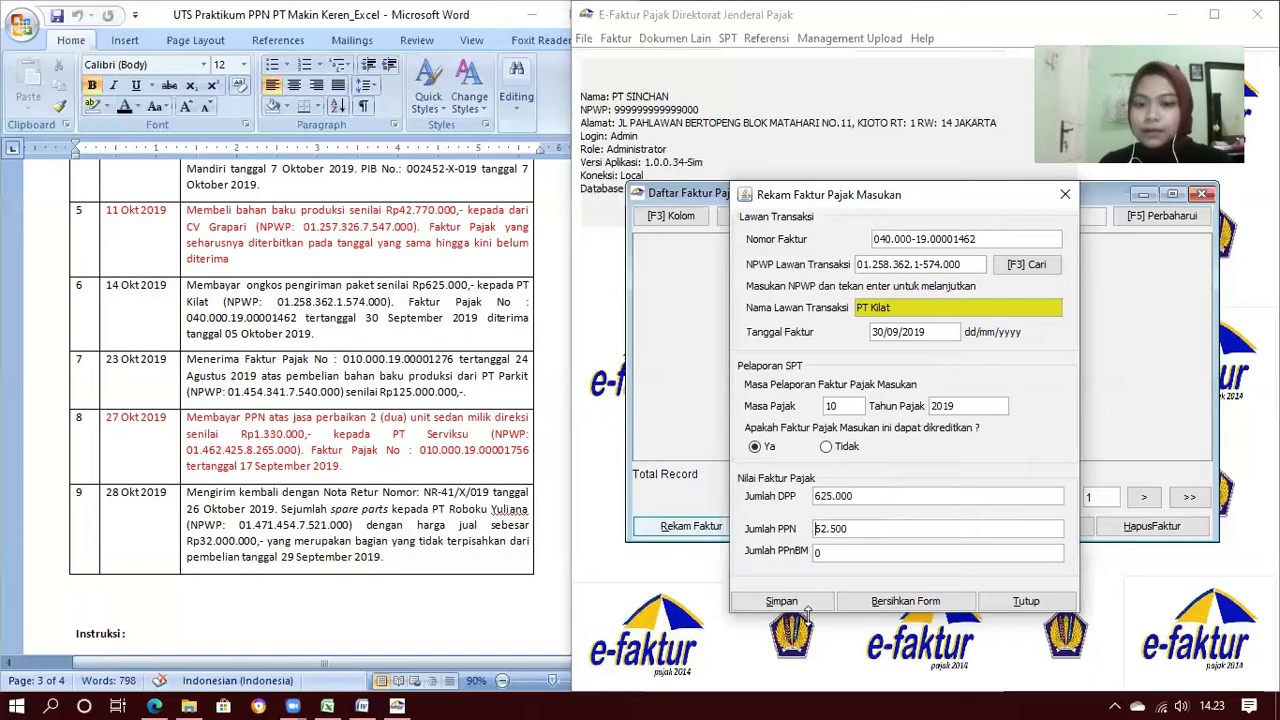
left_click(811, 610)
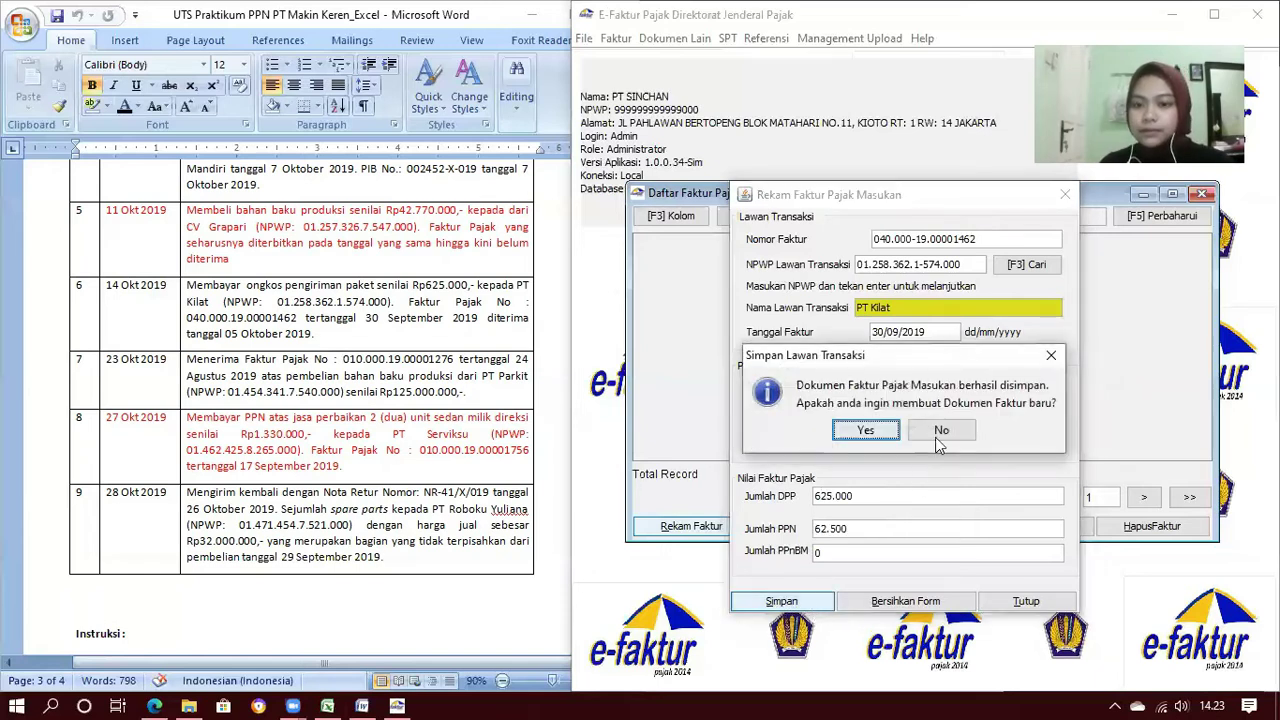
left_click(866, 431)
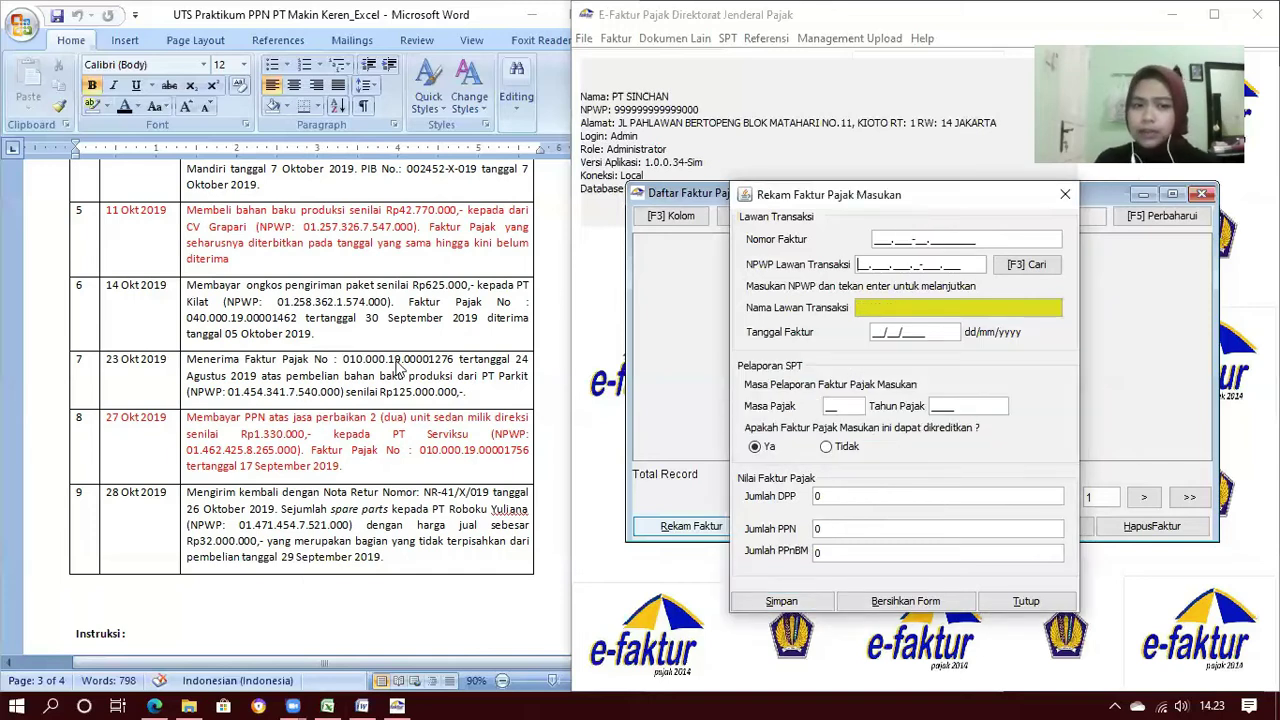
Enter invoice number 010.000-19.00001276 and pick PT Parkit as counterparty
left_click(876, 240)
type("010.000-")
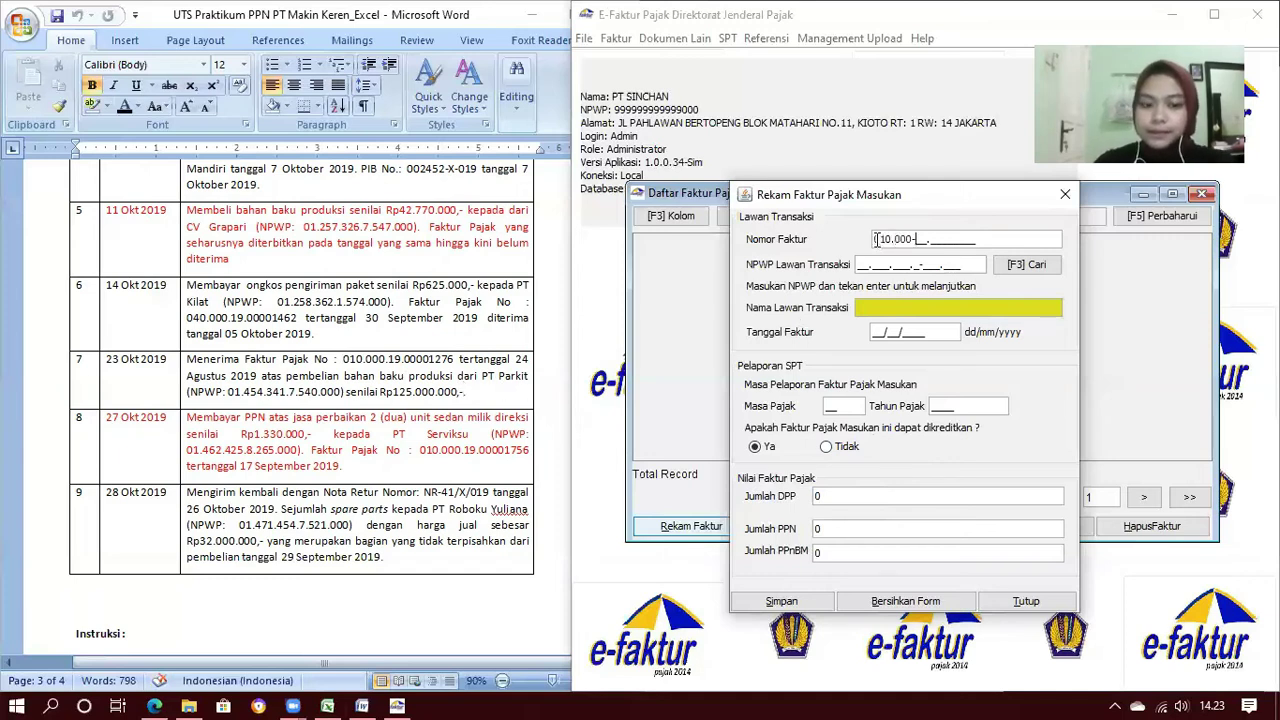
type("19.000")
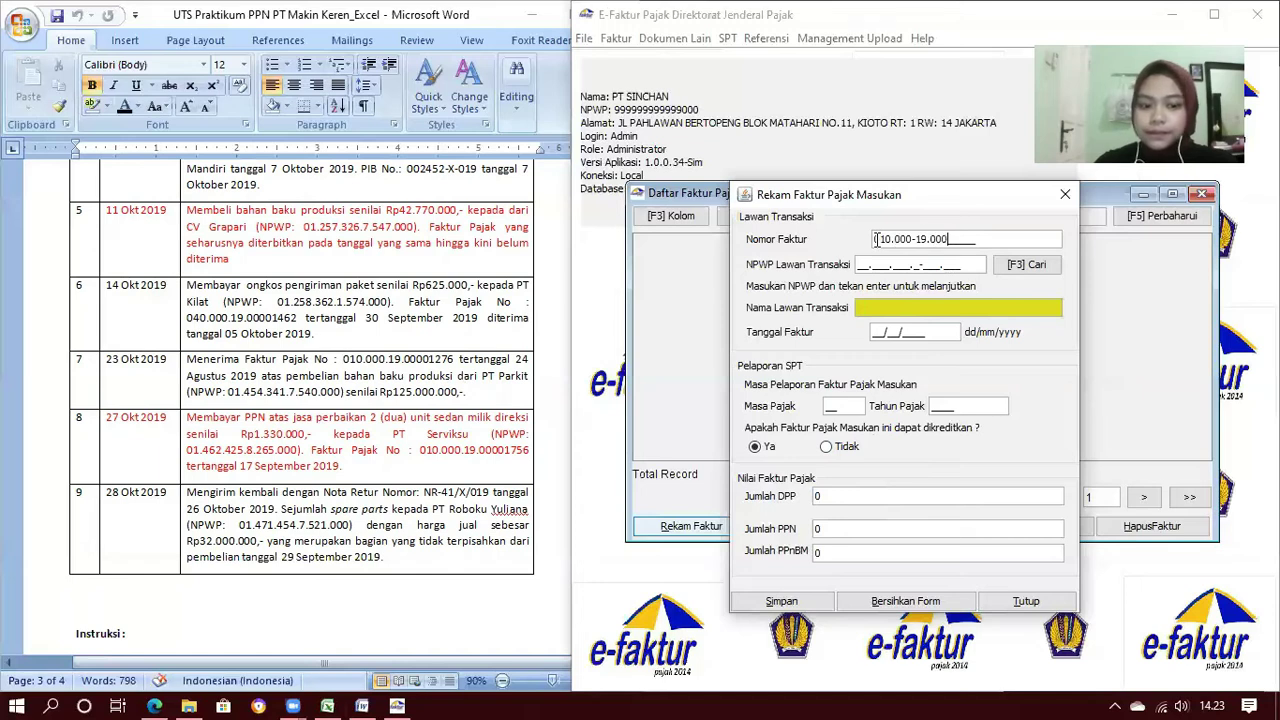
type("01276")
key("Tab")
left_click(1030, 265)
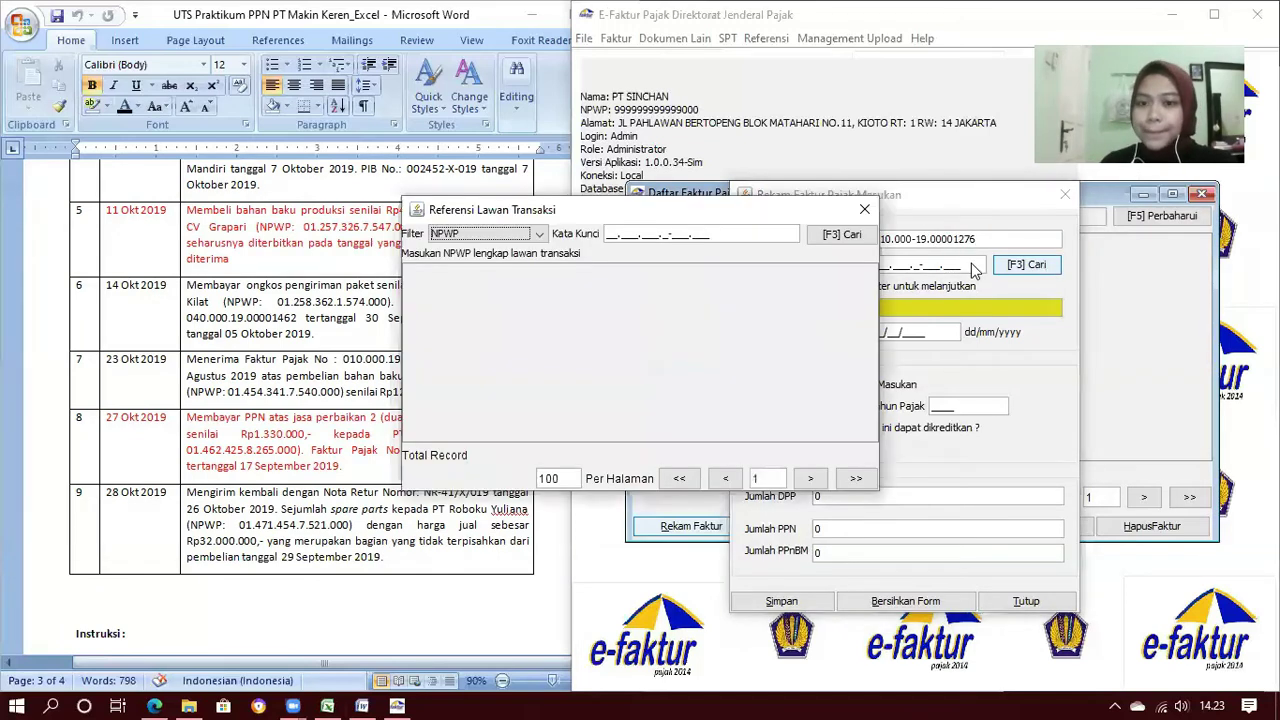
left_click(843, 236)
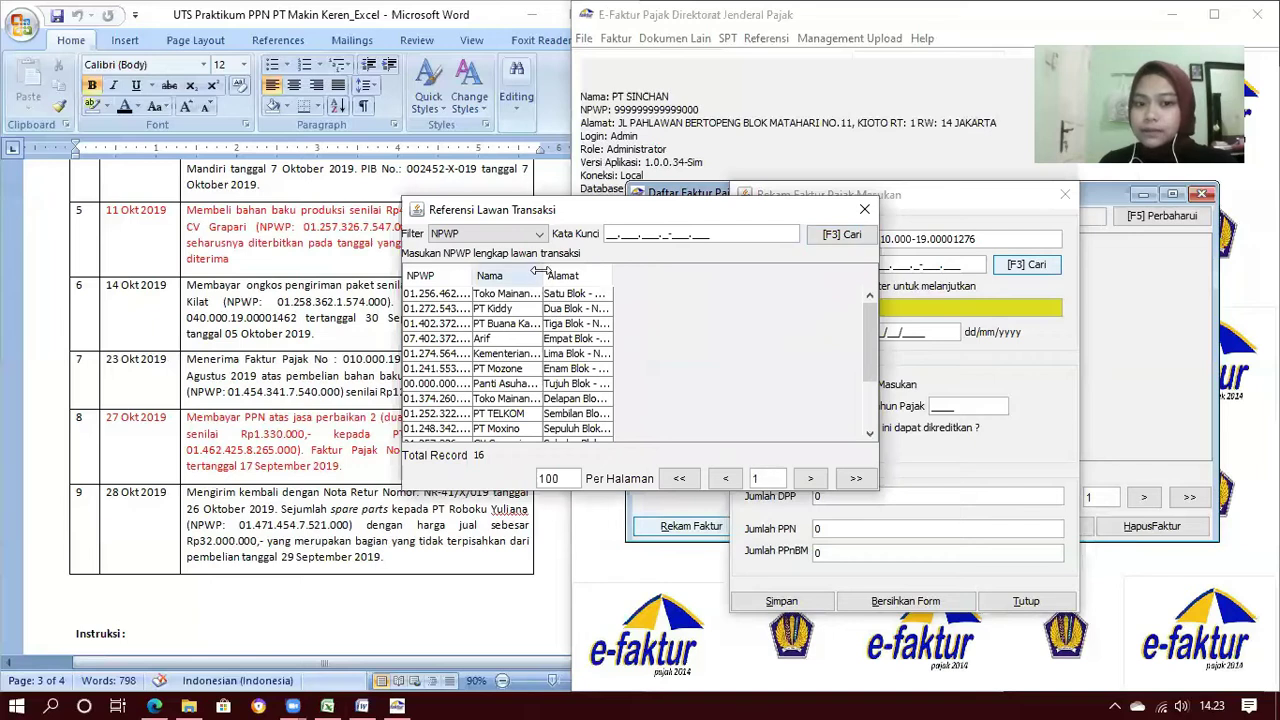
left_click_drag(537, 276, 620, 279)
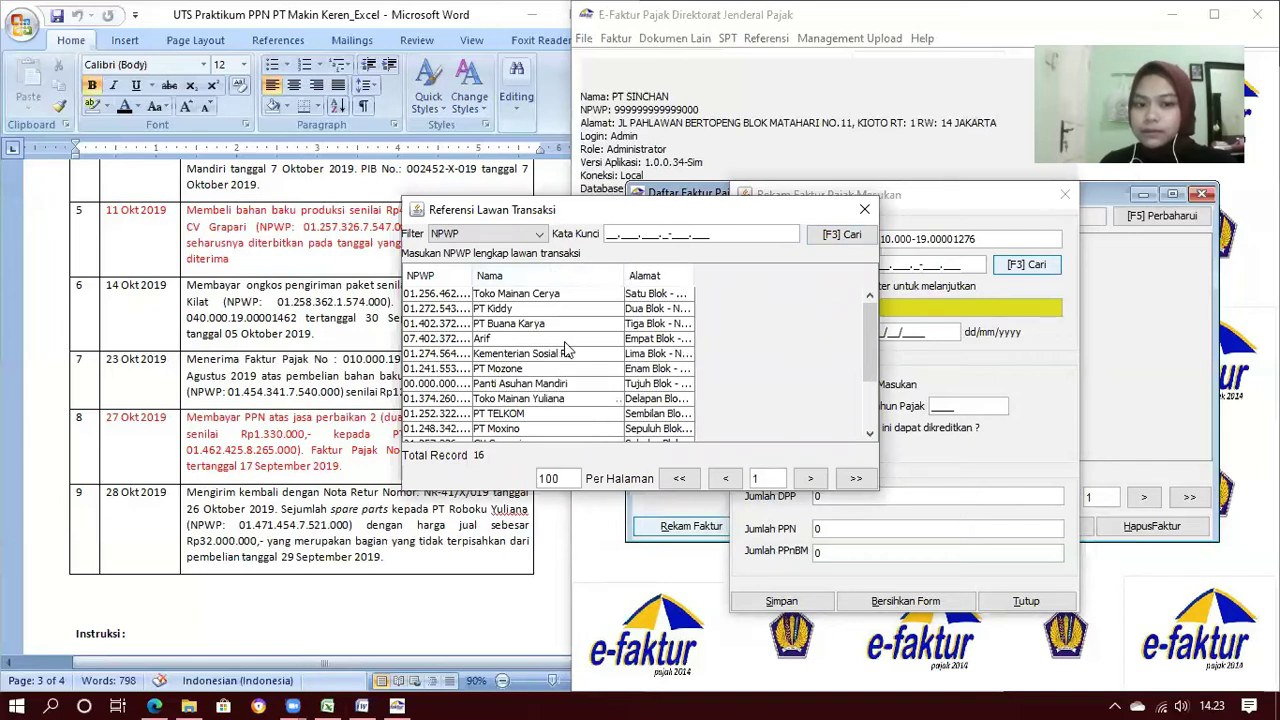
scroll(565, 350, "down", 2)
left_click(497, 388)
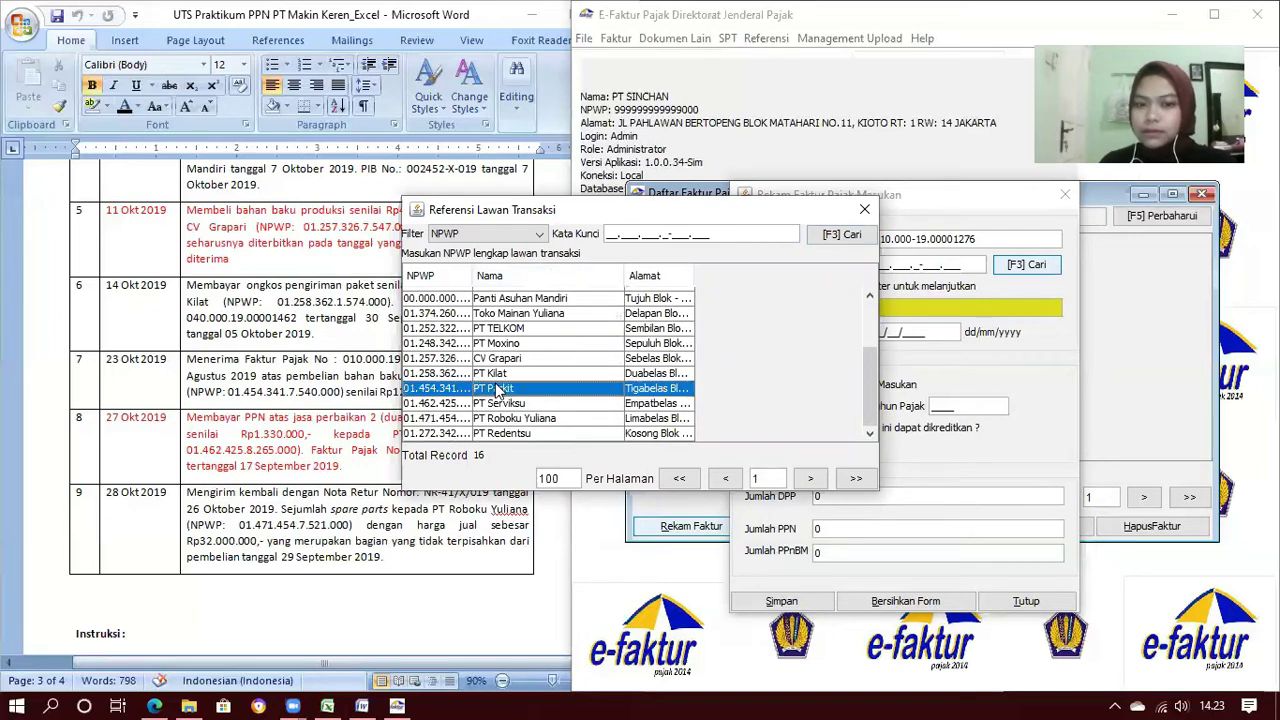
double_click(497, 388)
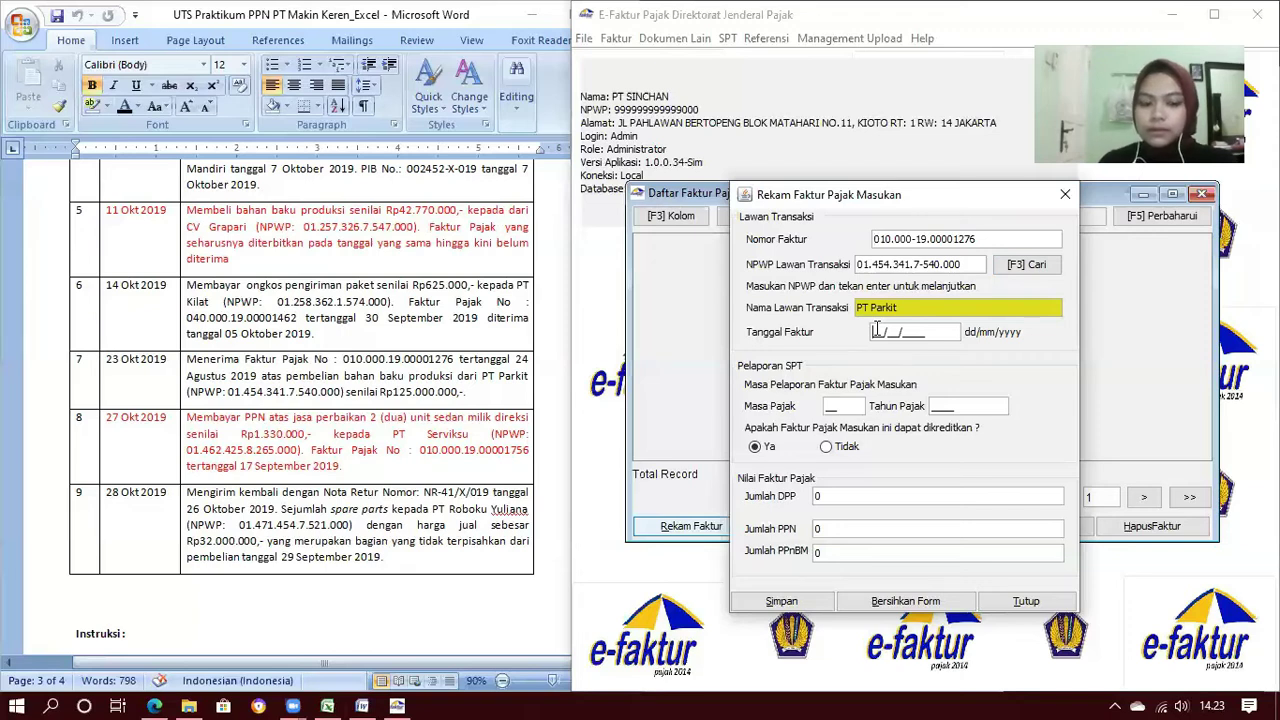
Enter date 24/08/2019, period 10 and DPP 125.000.000, then save and start a new invoice
type("24/08/2019")
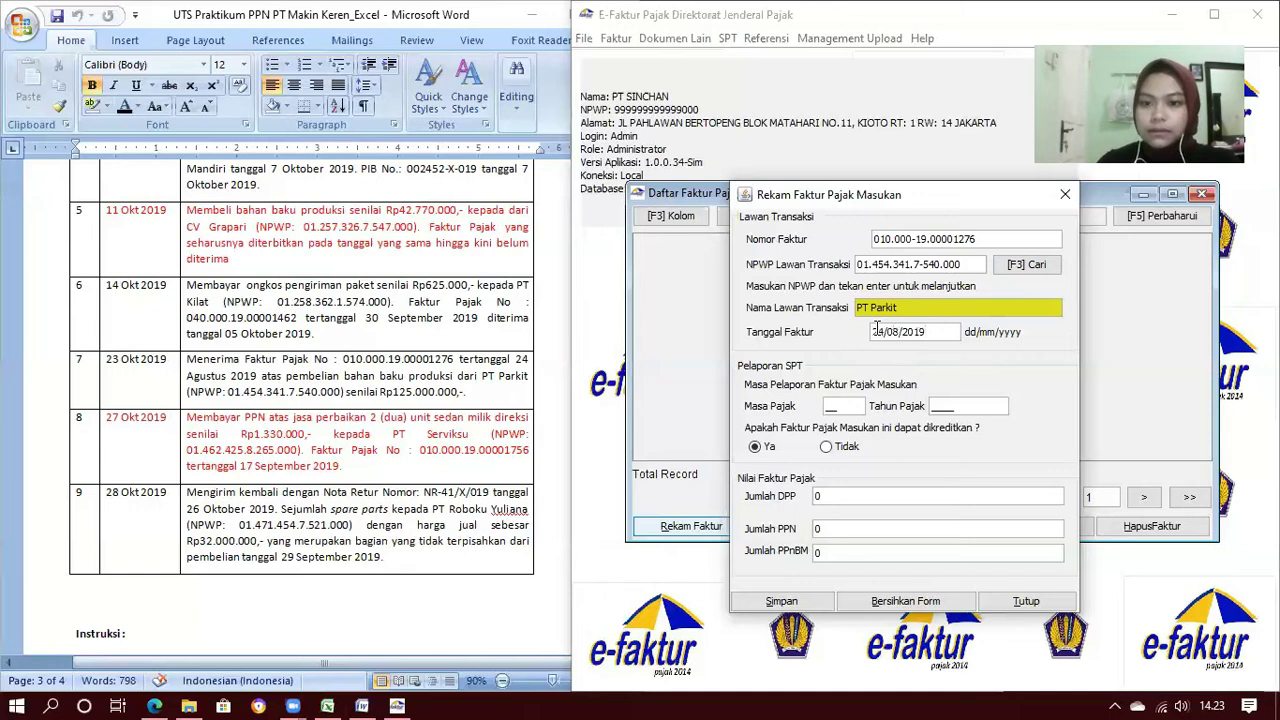
key("Tab")
type("1")
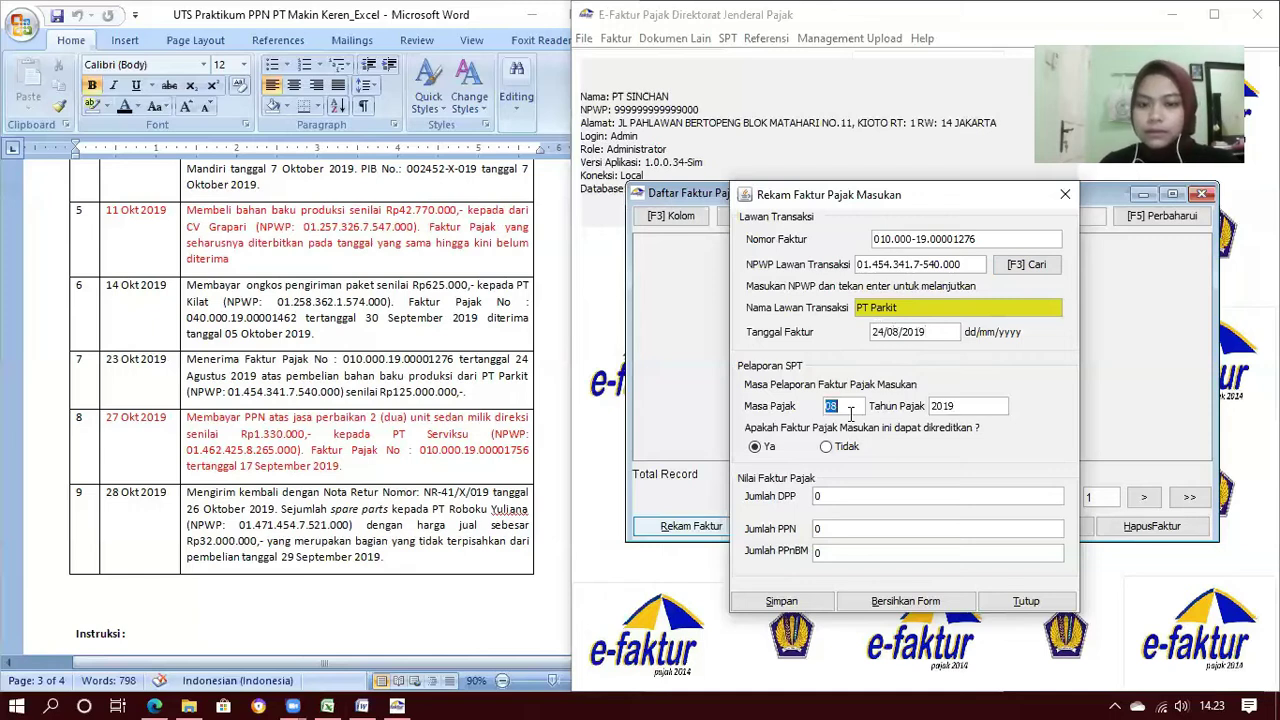
type("0")
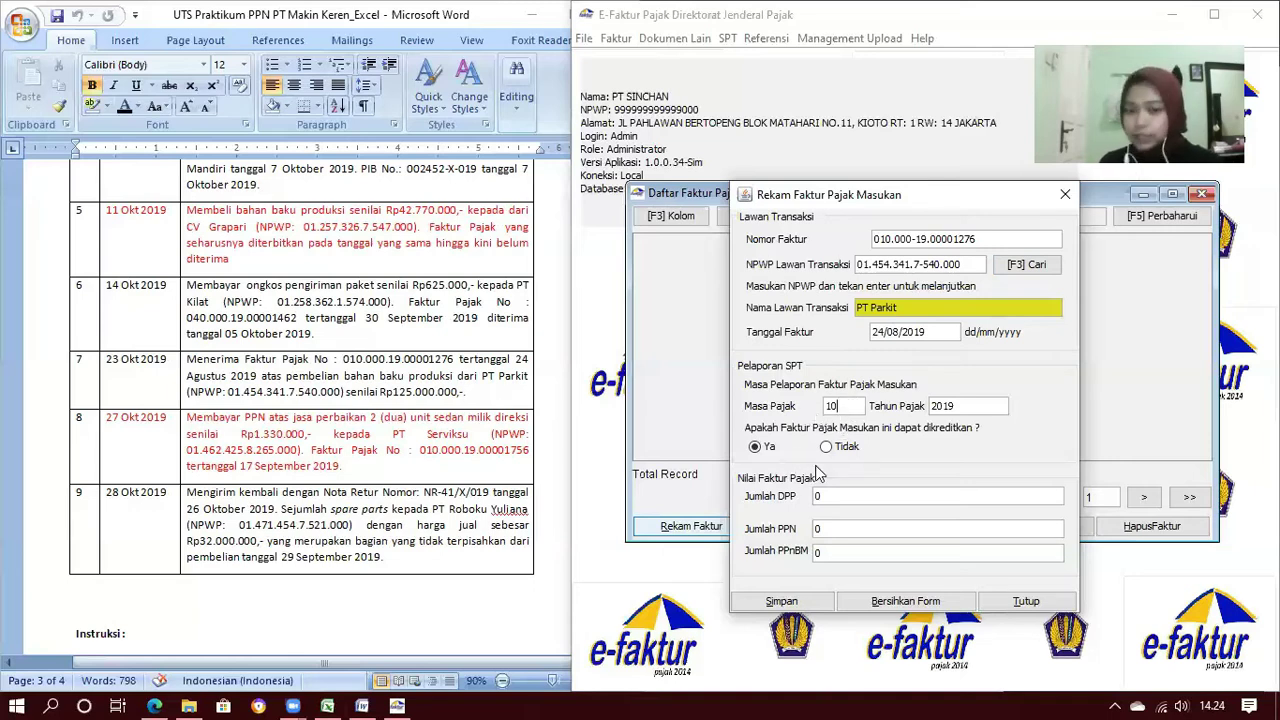
left_click(817, 494)
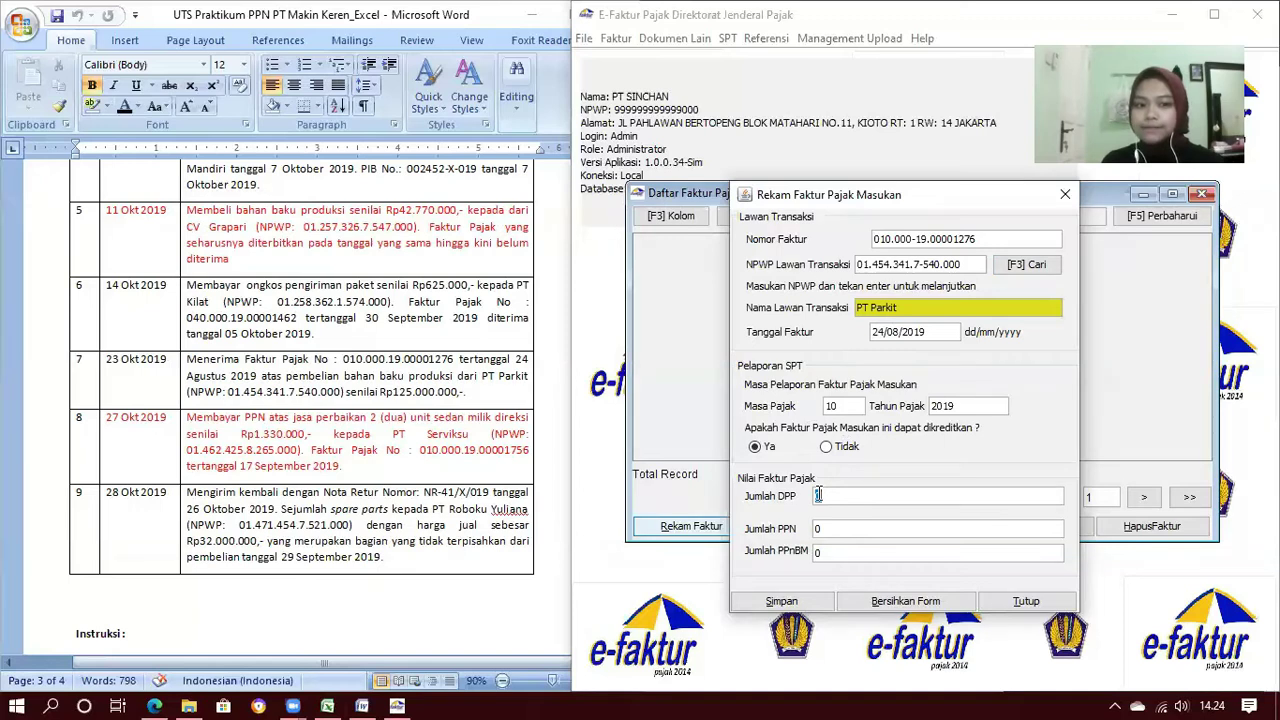
type("12")
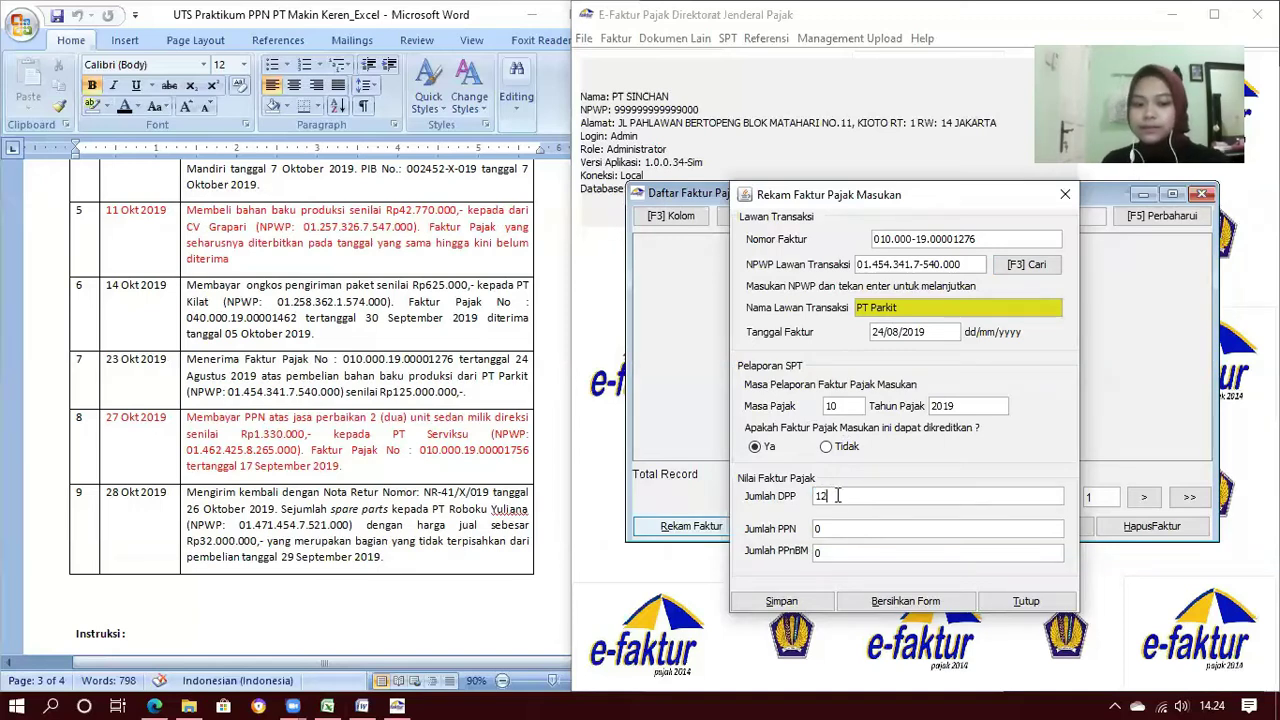
type("5.000.000")
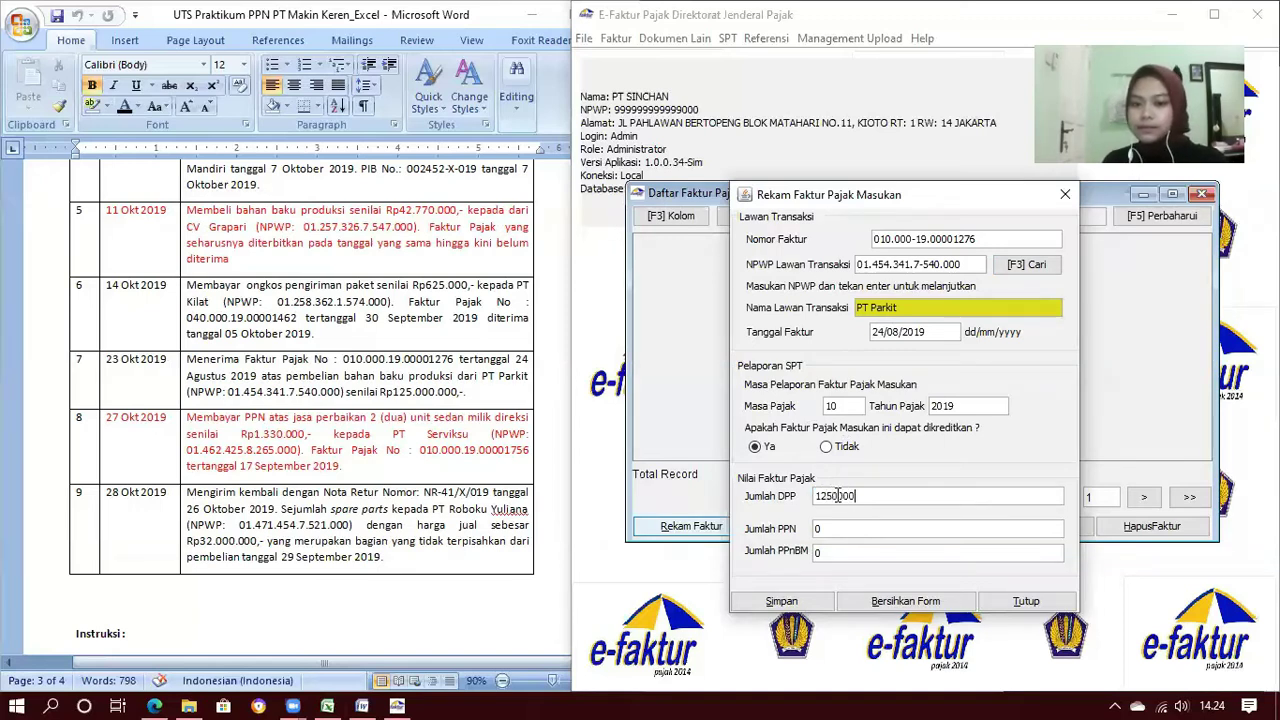
key("Tab")
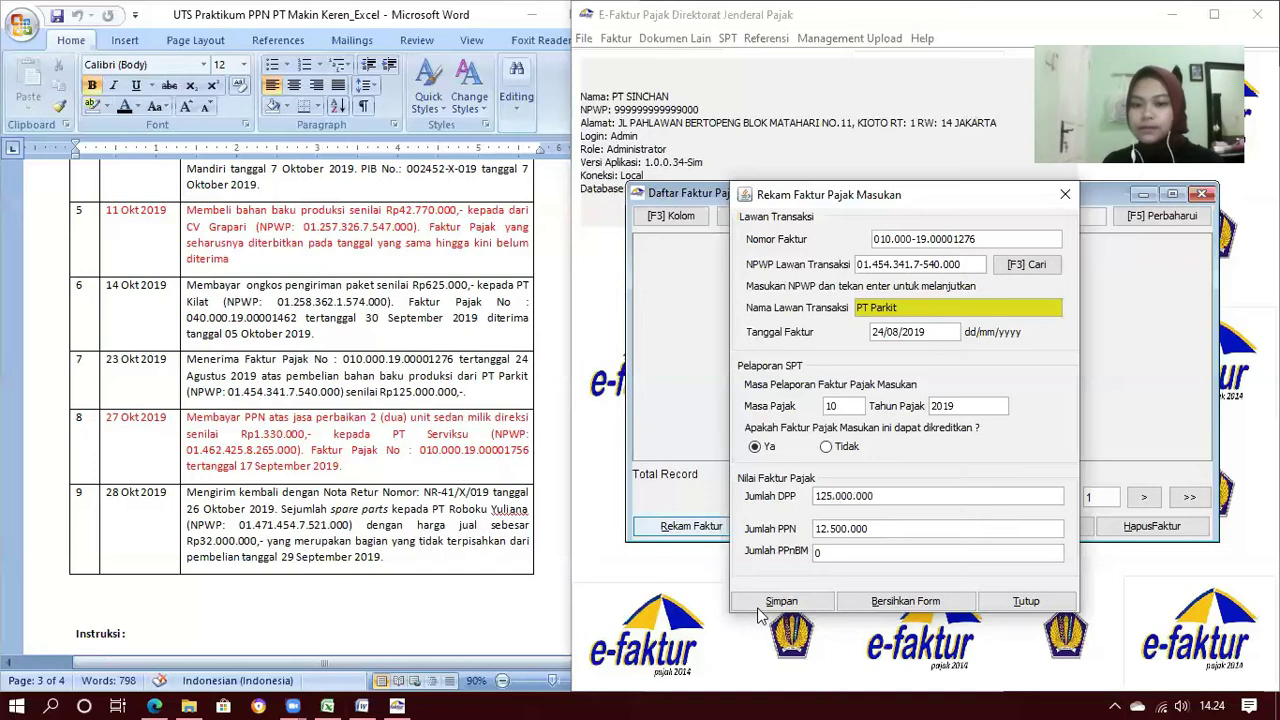
left_click(762, 605)
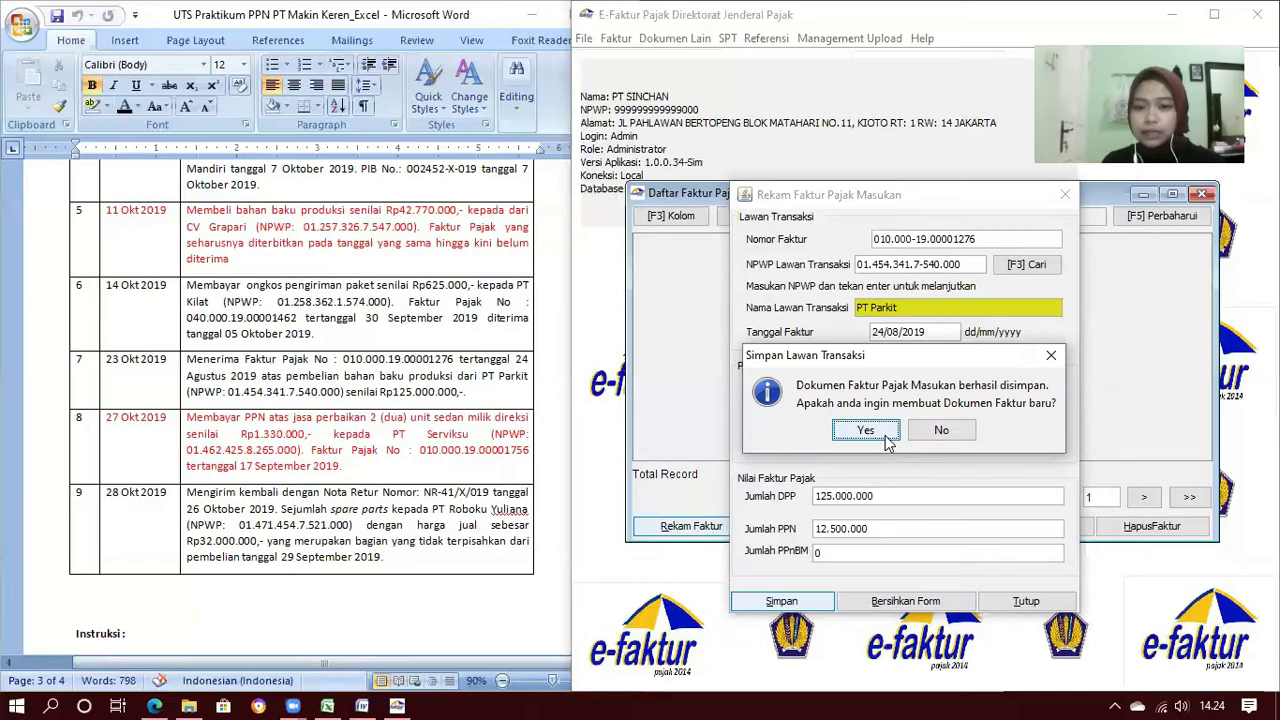
left_click(866, 431)
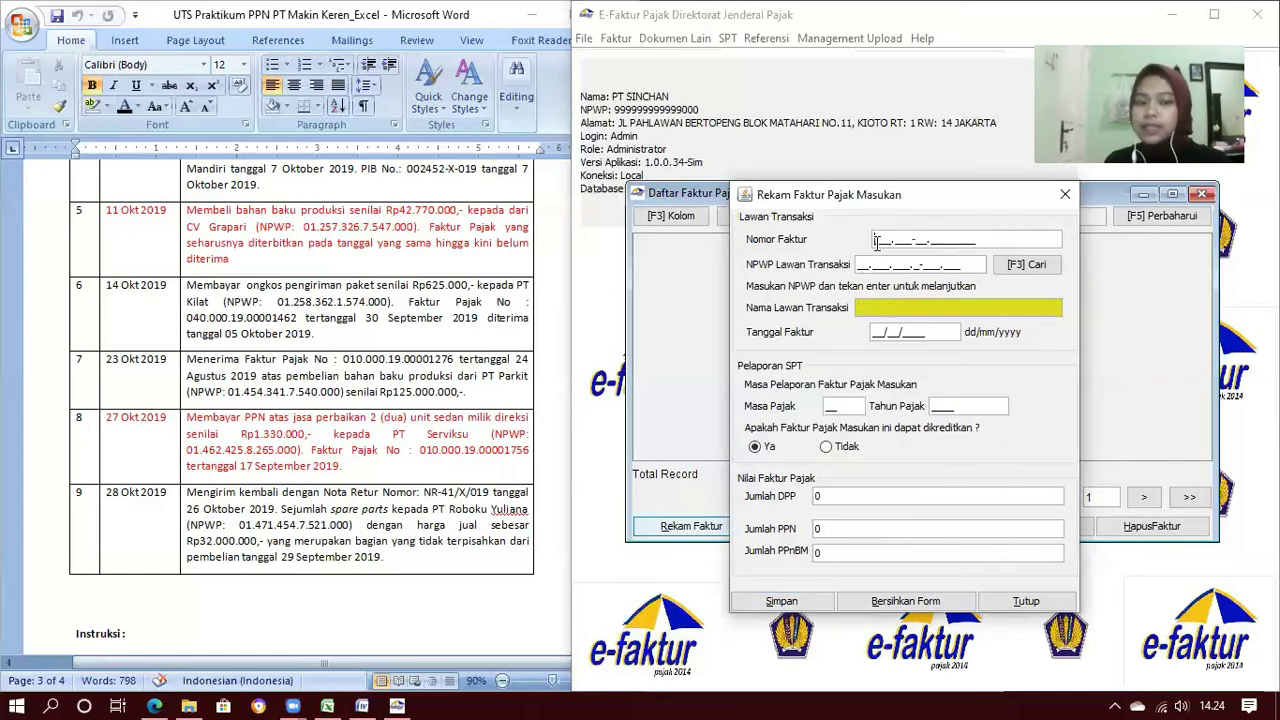
Enter invoice number 010.000-19.00001756 and pick PT Serviksu as counterparty
left_click(876, 242)
type("010.000-19.00001756")
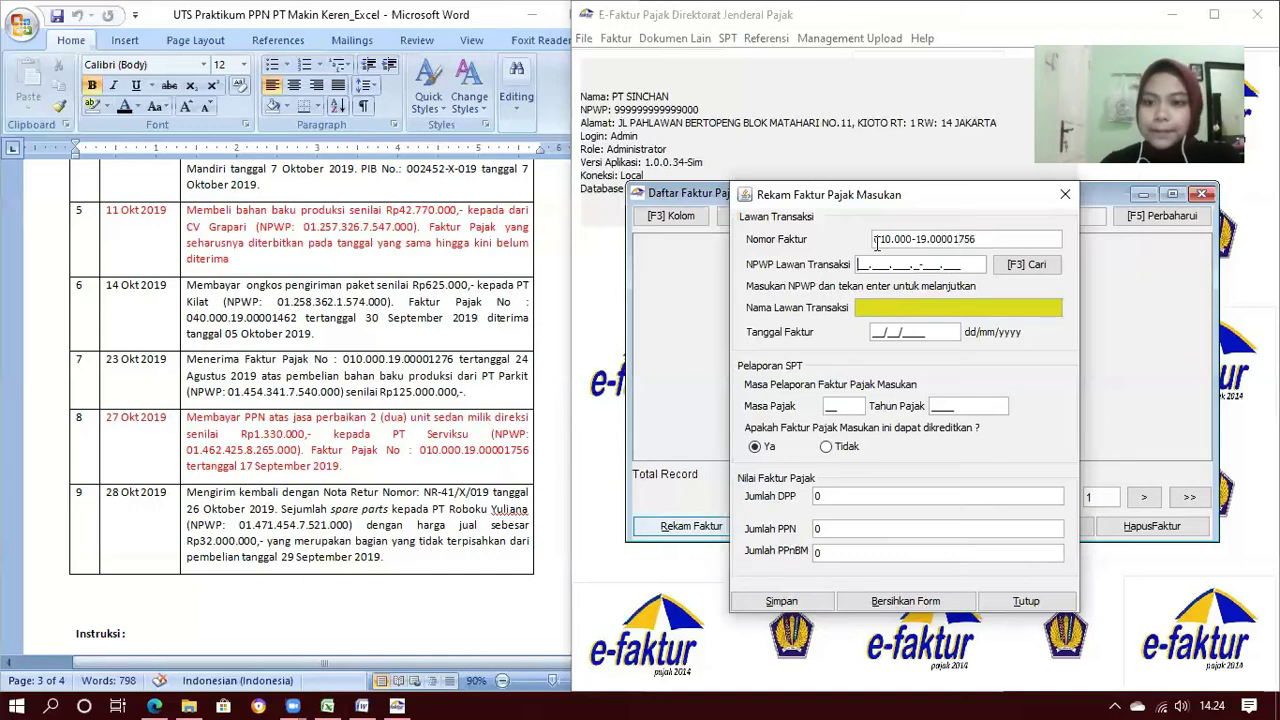
left_click(1056, 265)
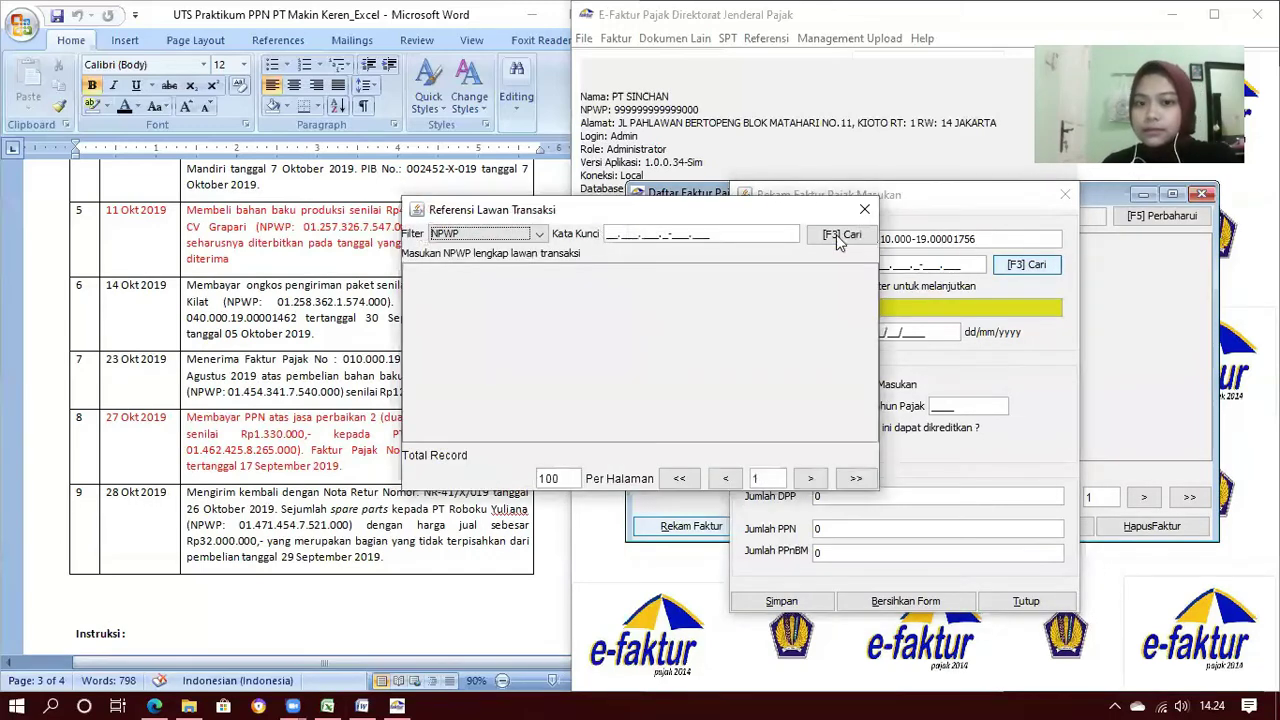
left_click(835, 234)
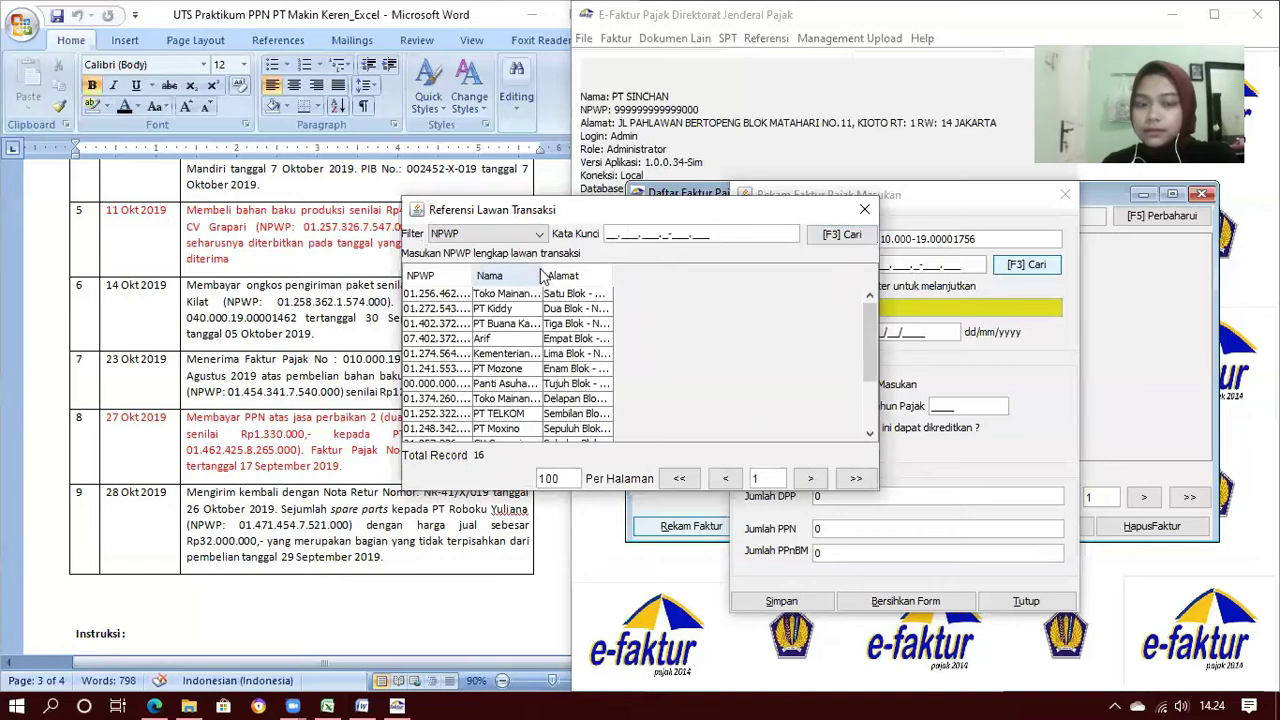
left_click_drag(540, 270, 589, 271)
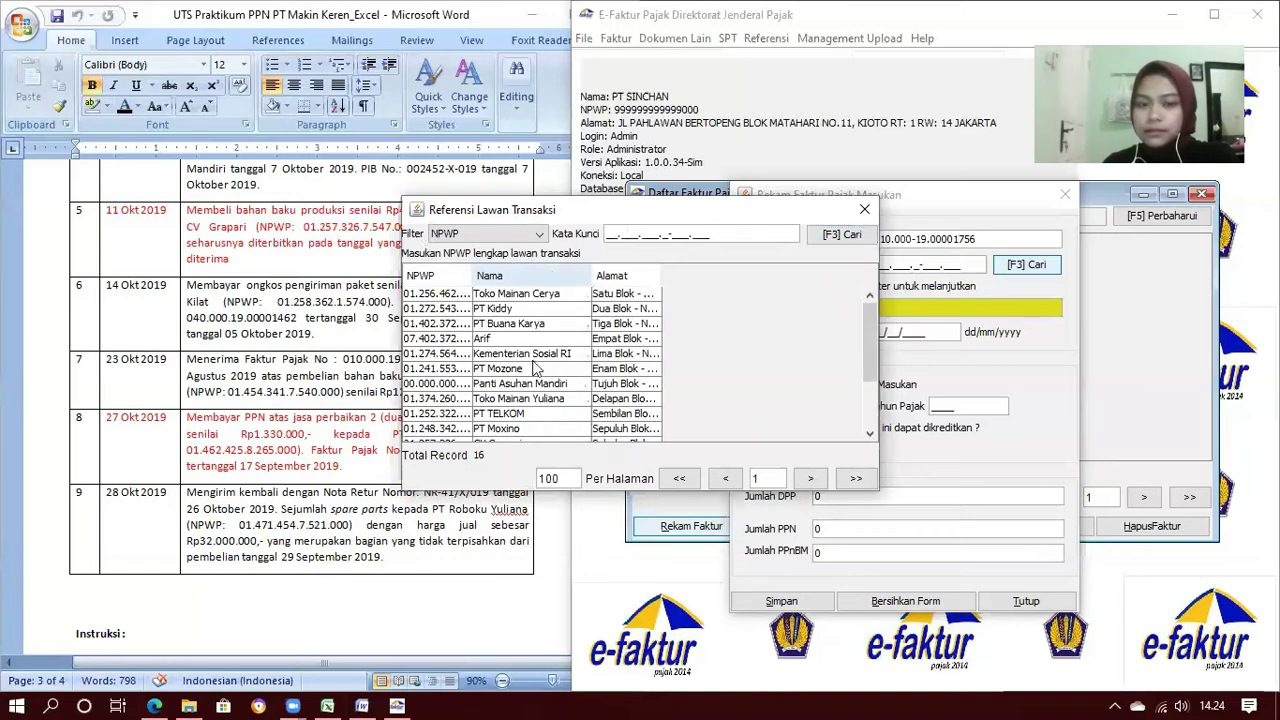
scroll(535, 368, "down", 2)
double_click(537, 402)
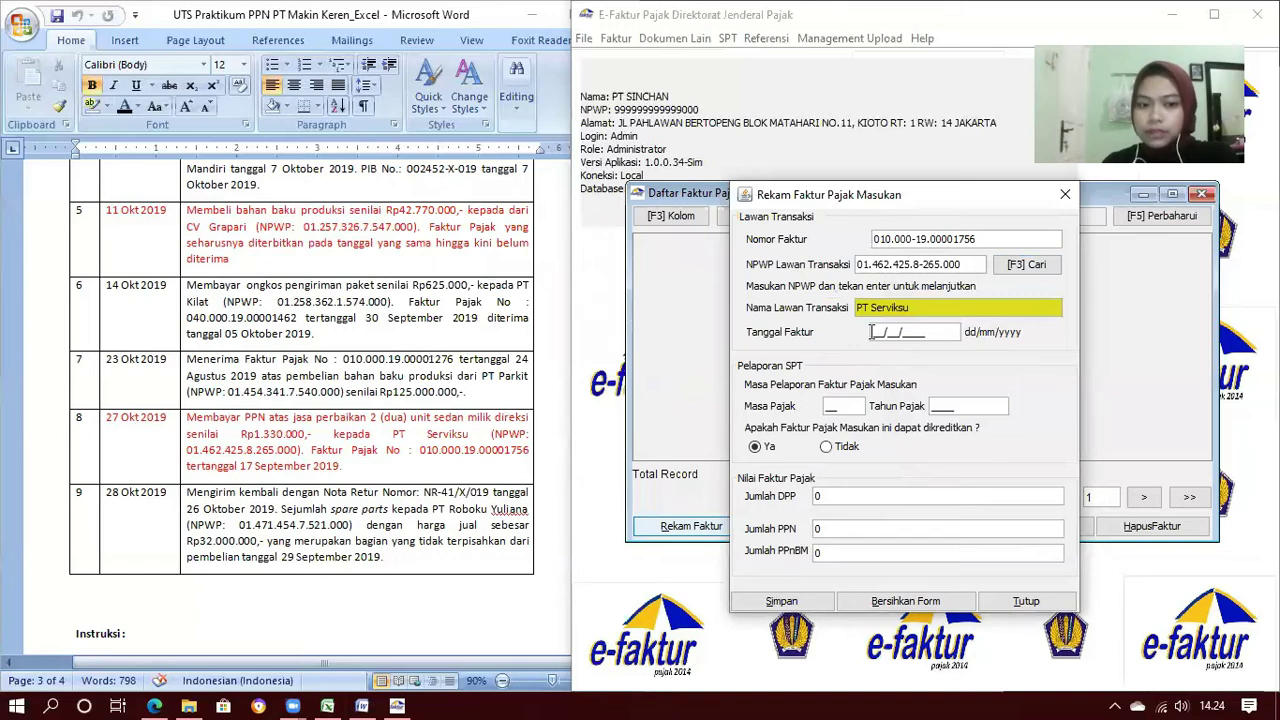
Enter date 17/09/2019, period 10, not creditable, DPP 1.330.000, and save
type("17/09/201")
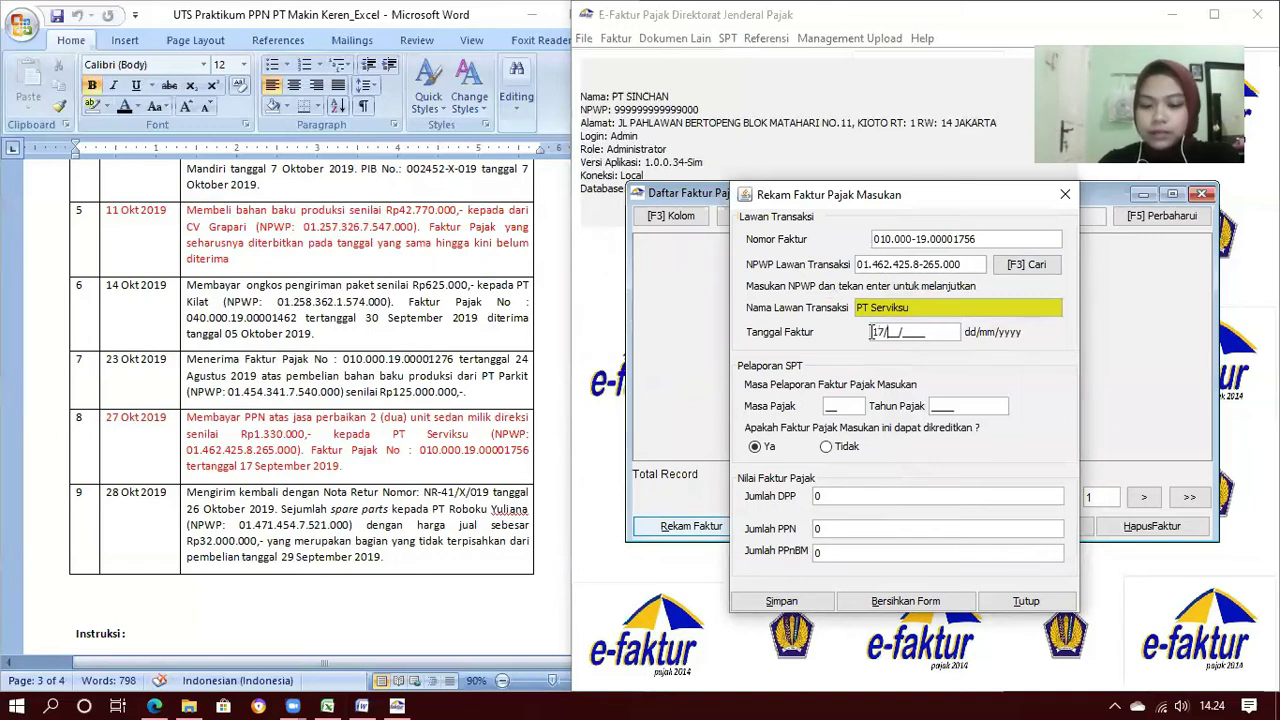
type("9")
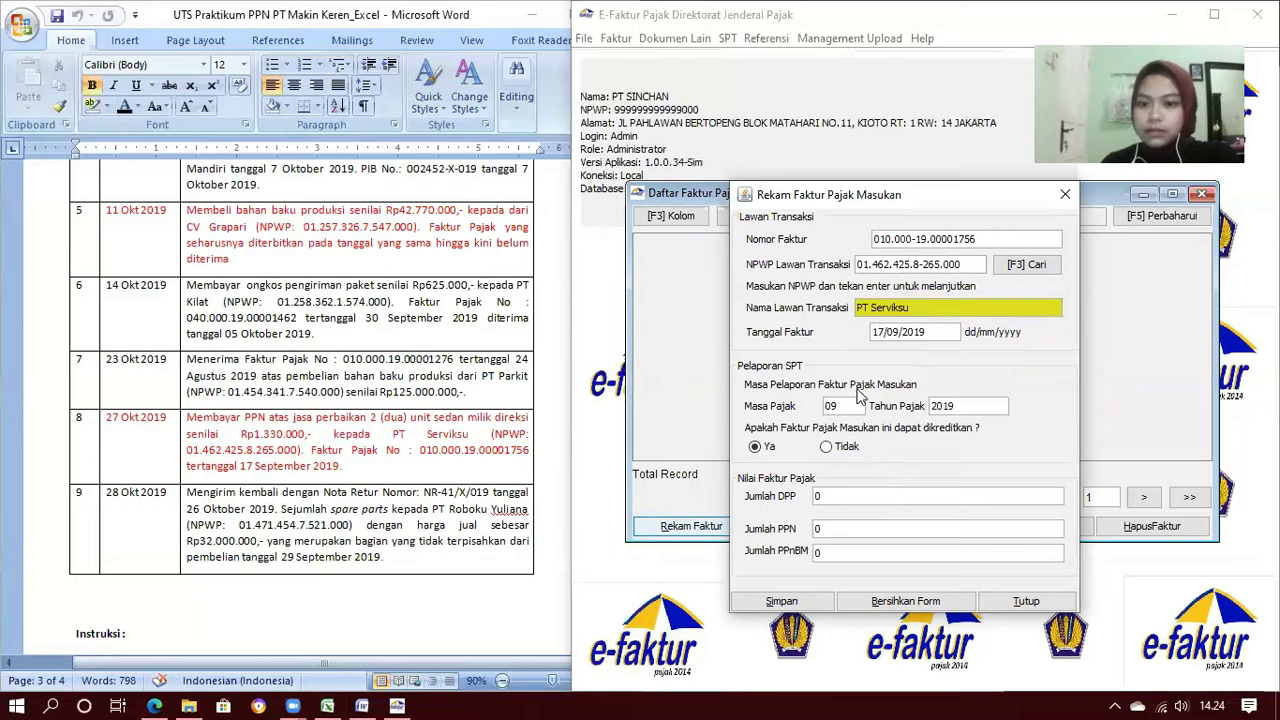
left_click(840, 403)
type("10")
left_click(830, 447)
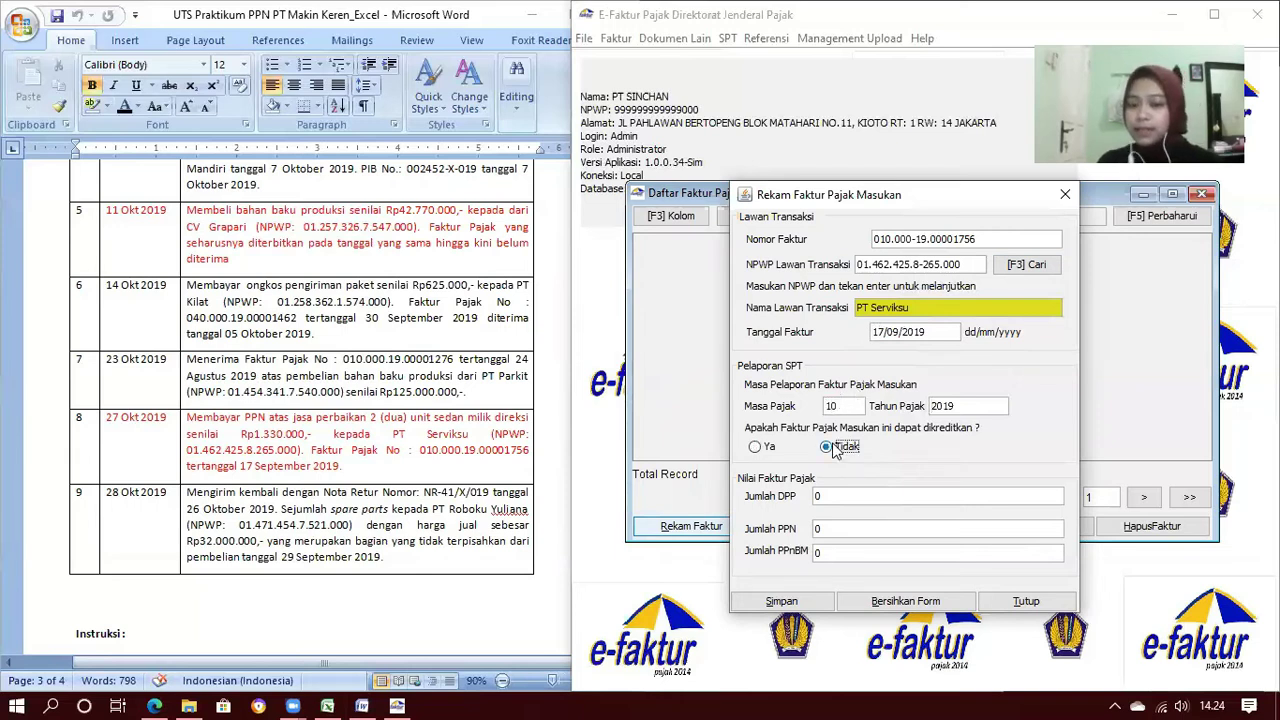
left_click(834, 496)
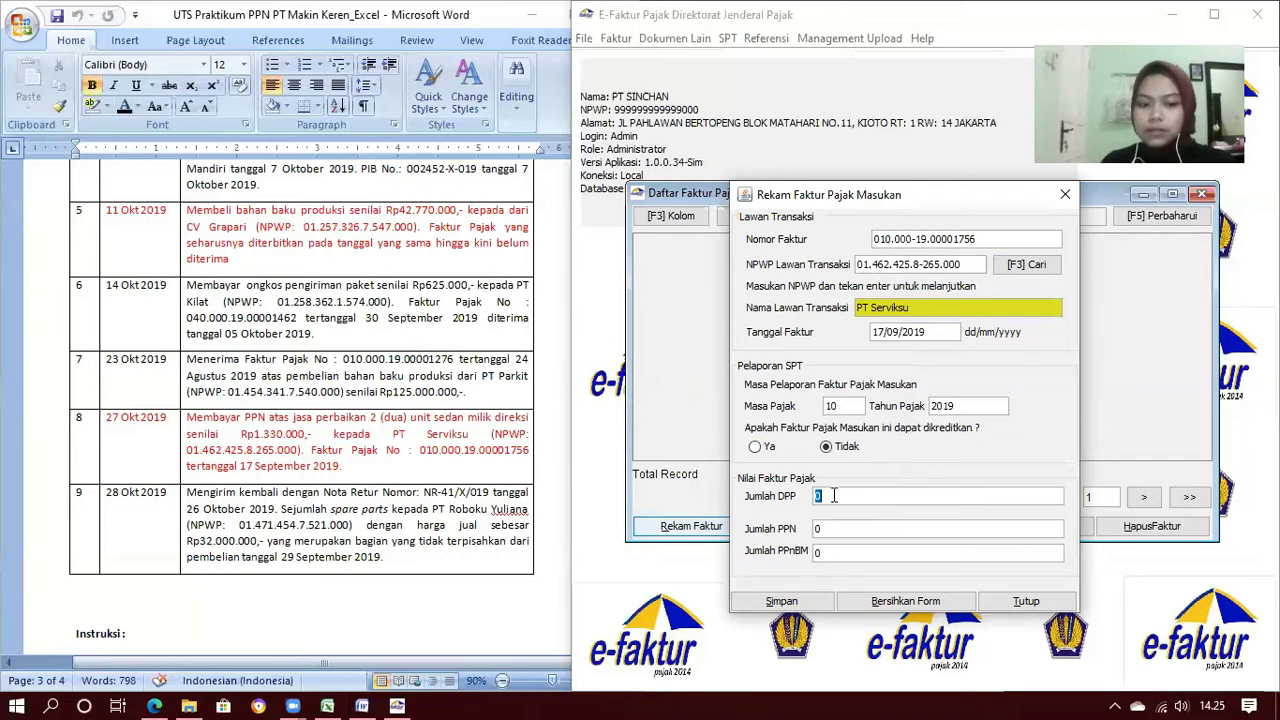
type("1330000")
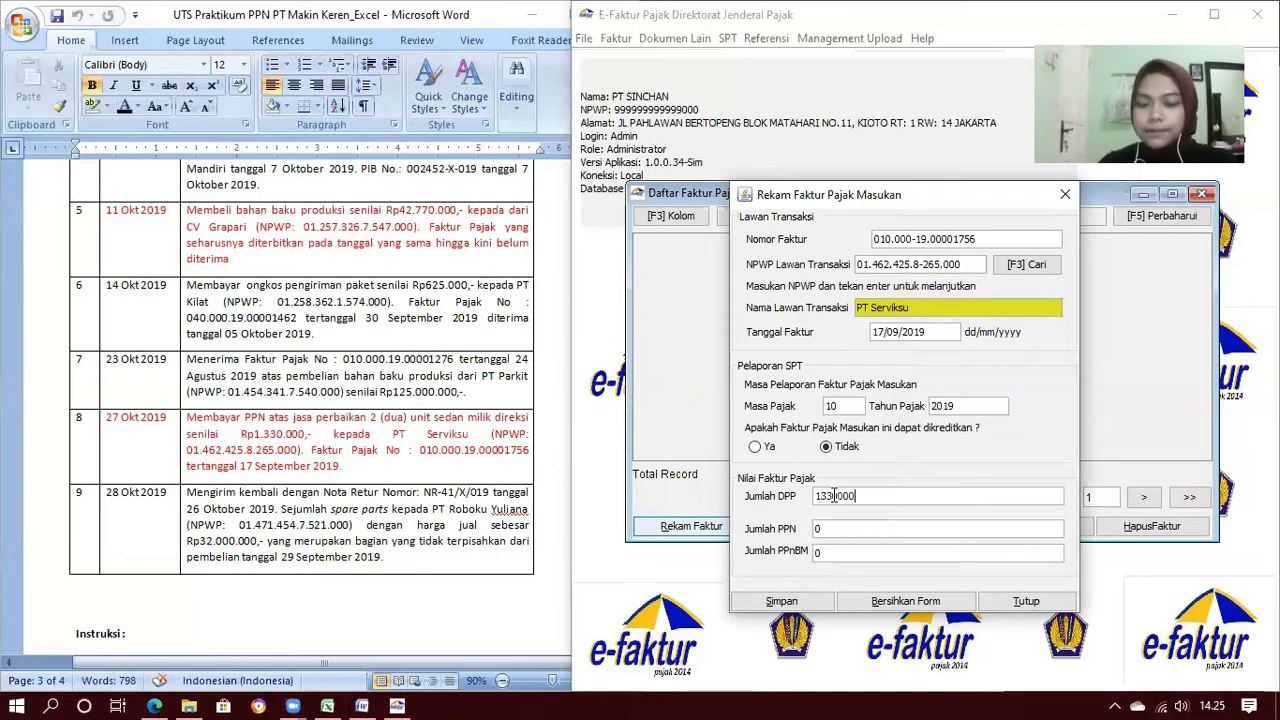
key("Tab")
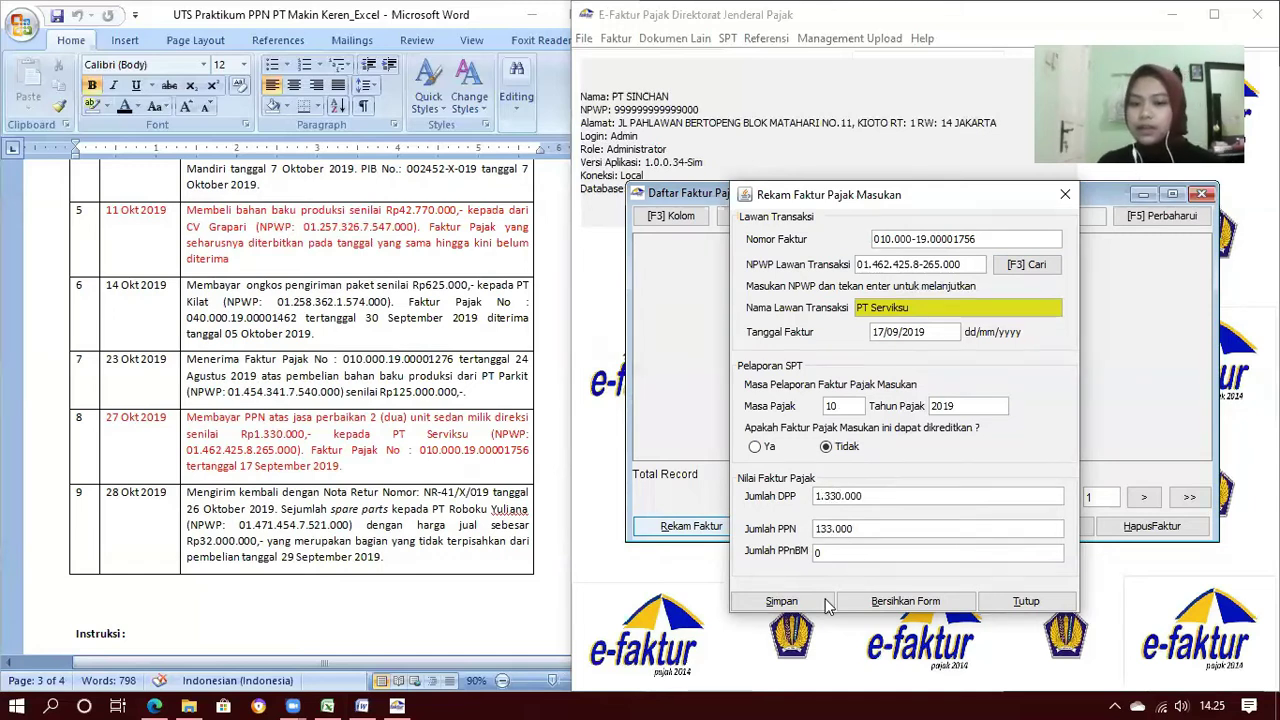
left_click(800, 604)
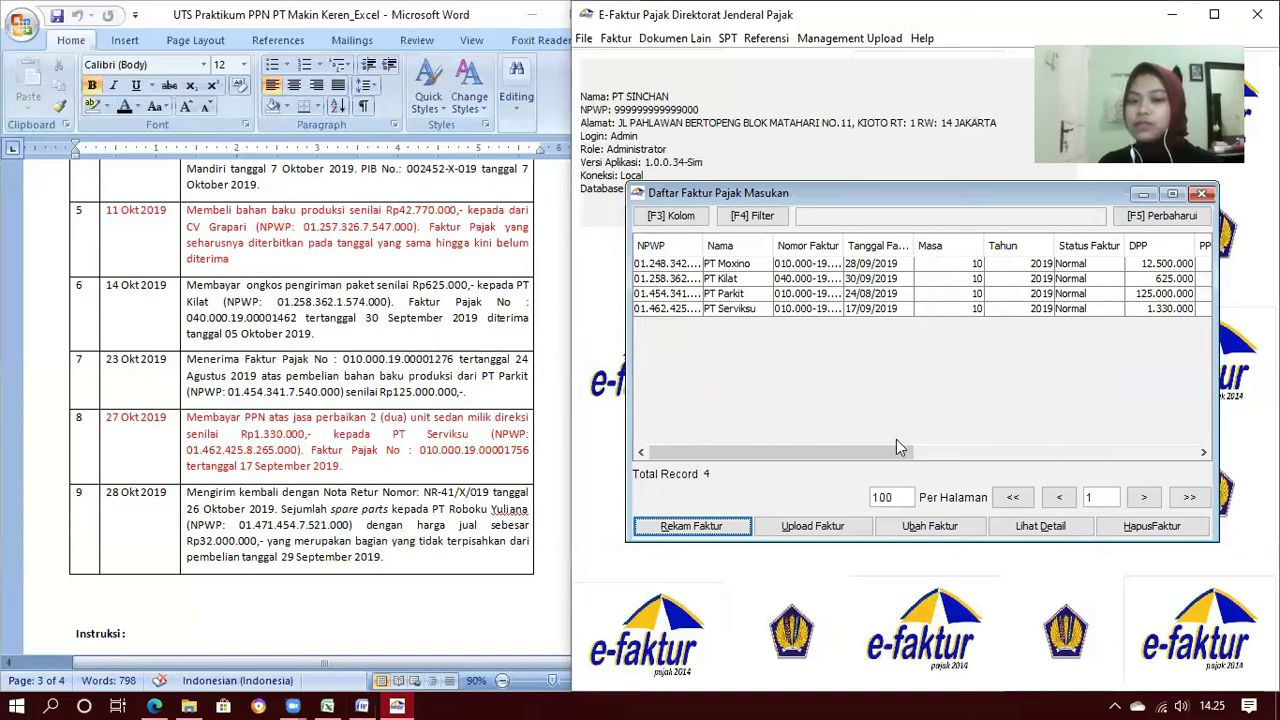
Review the four input invoices awaiting approval, refresh the list, and close it
left_click(892, 448)
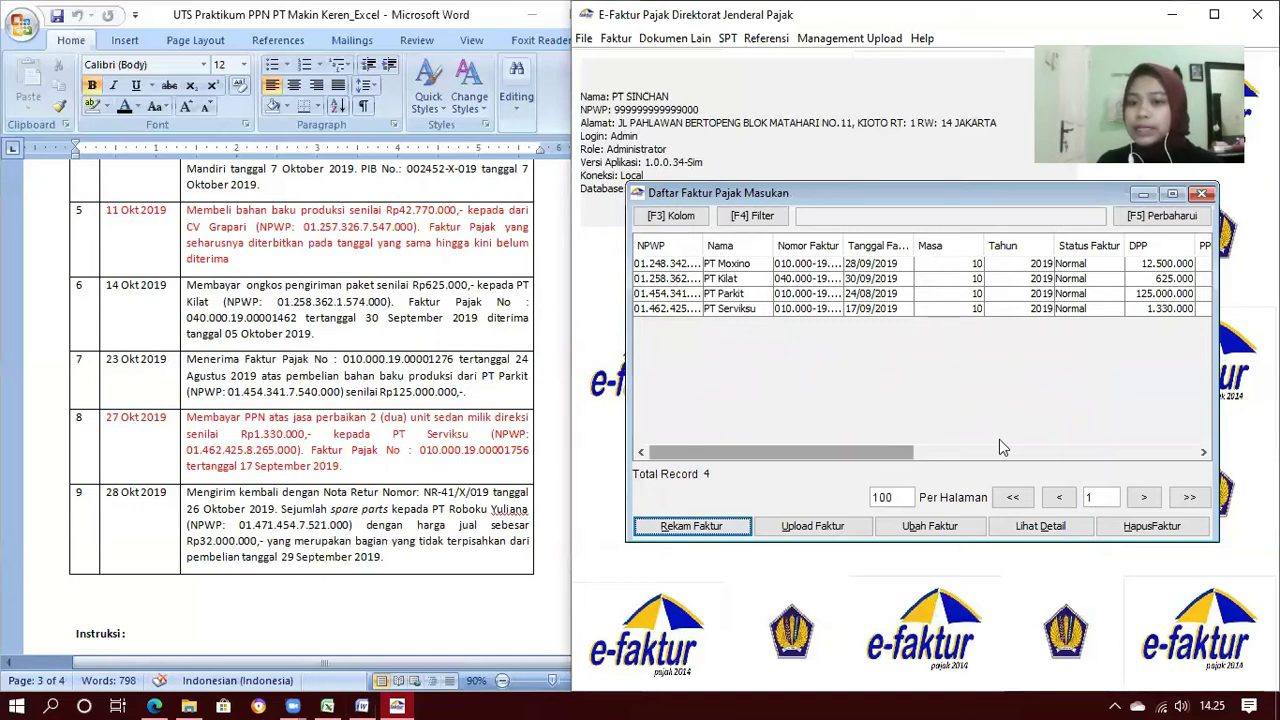
left_click(1010, 446)
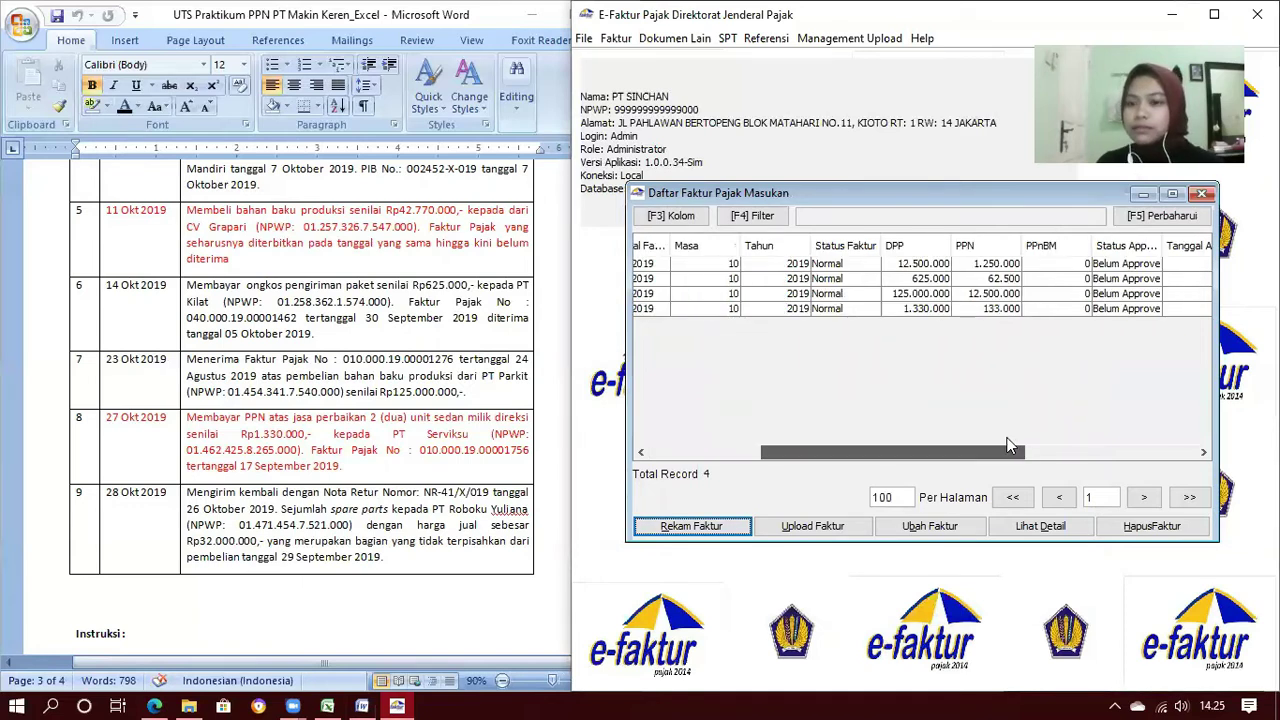
left_click_drag(1197, 391, 1197, 391)
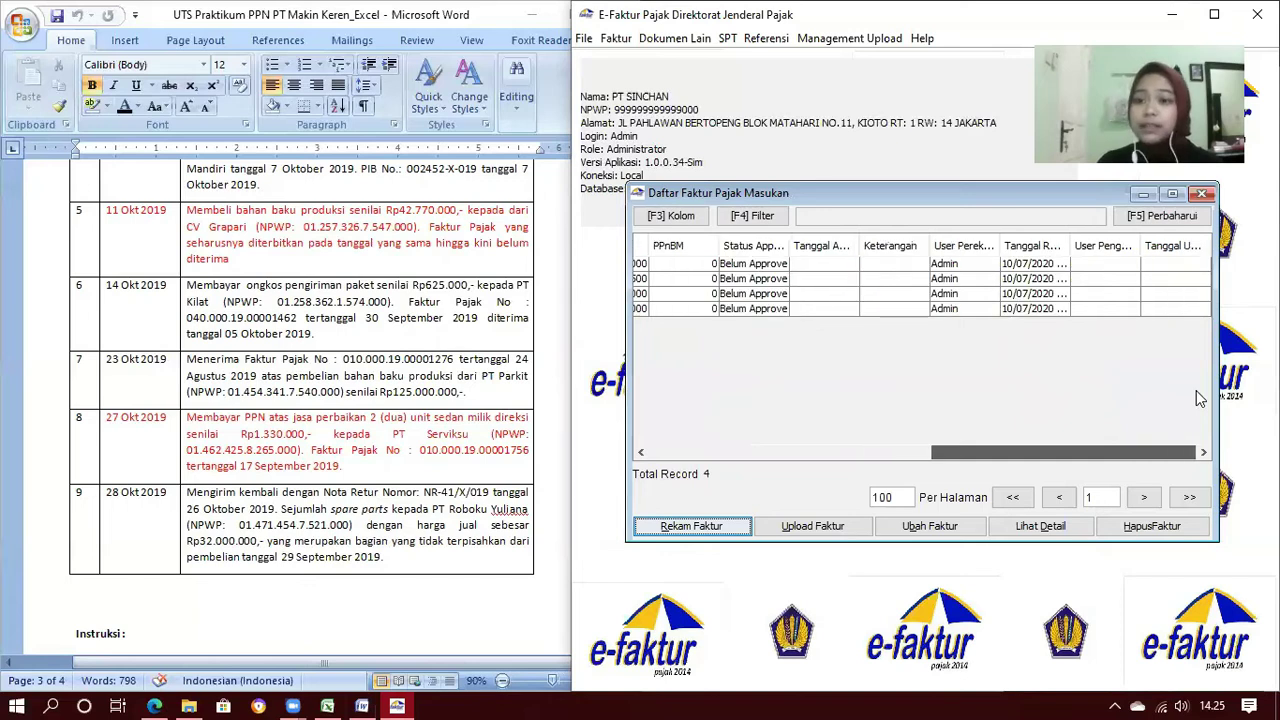
left_click(729, 452)
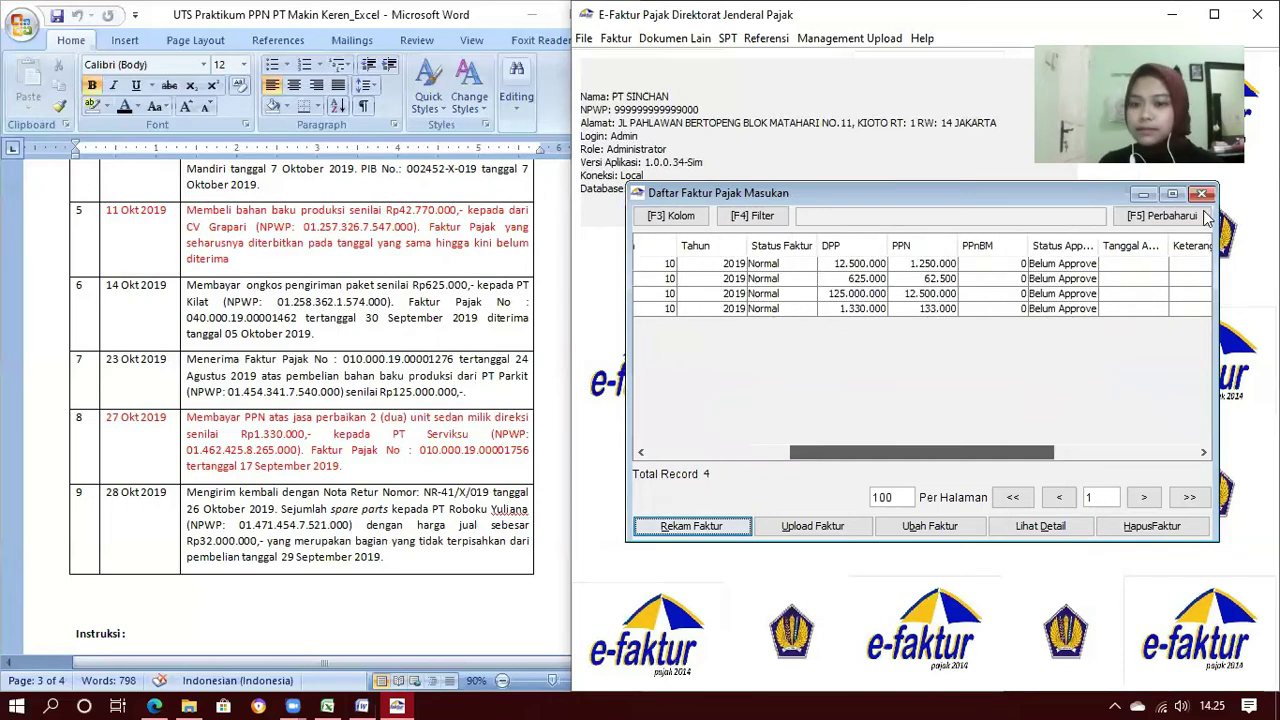
left_click(1200, 217)
left_click(1203, 195)
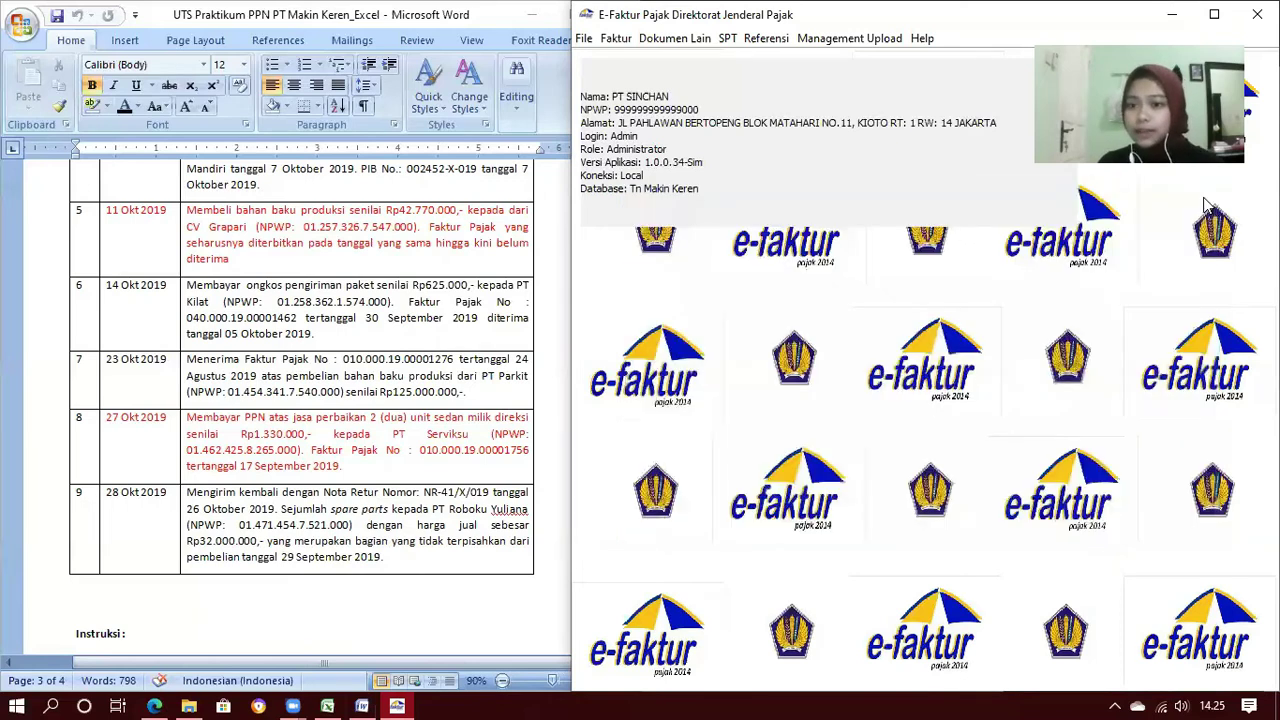
Open Administrasi Nota Retur for input returns, refresh the empty list, and start a new return
left_click(615, 38)
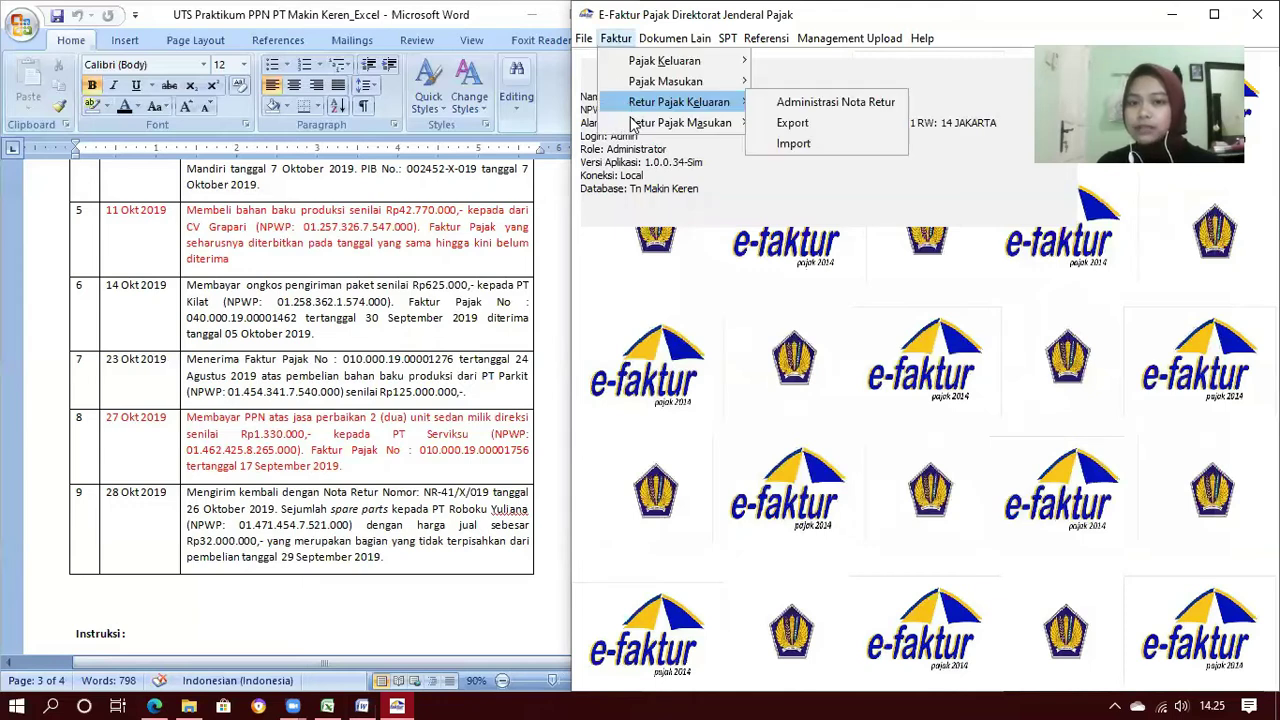
mouse_move(700, 122)
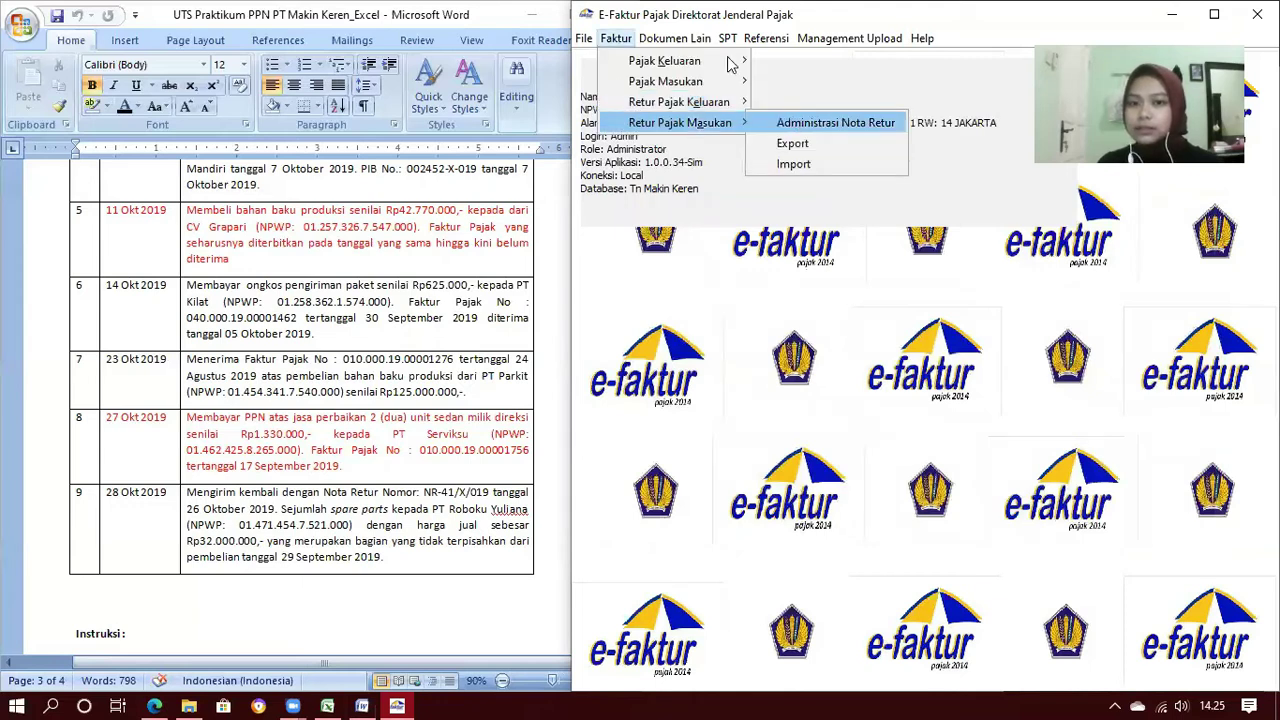
left_click(820, 122)
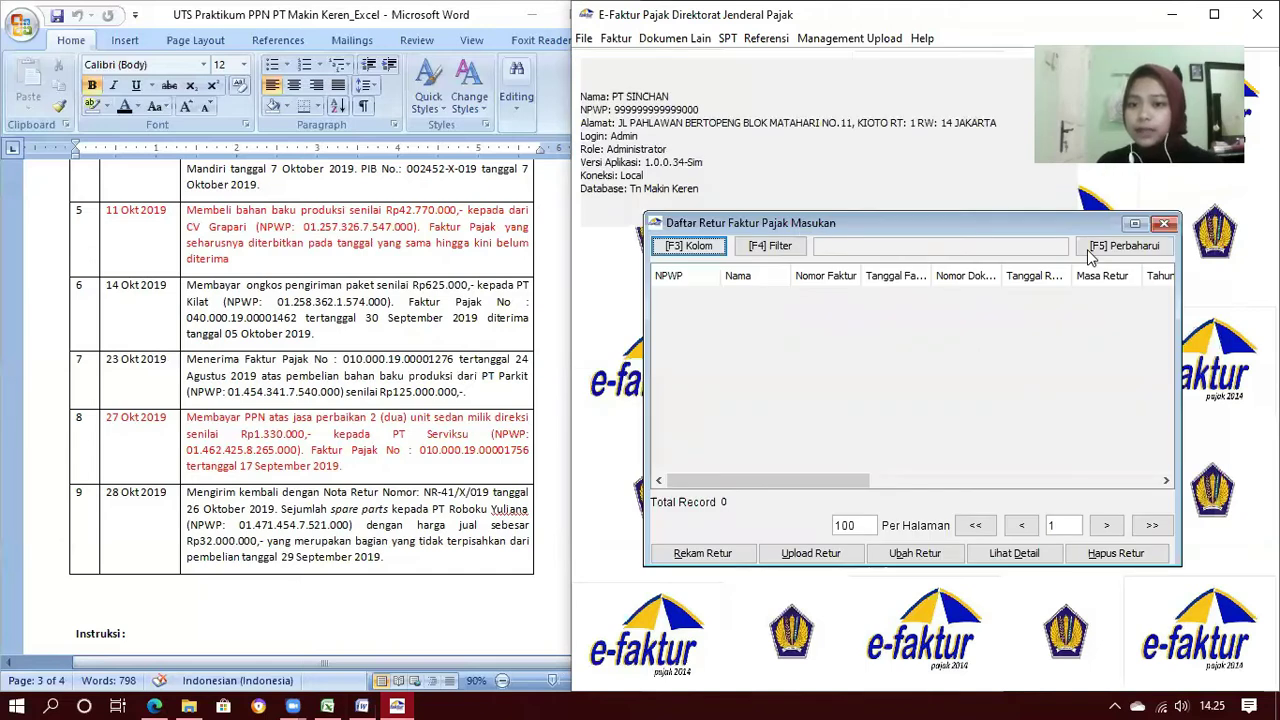
left_click(1092, 248)
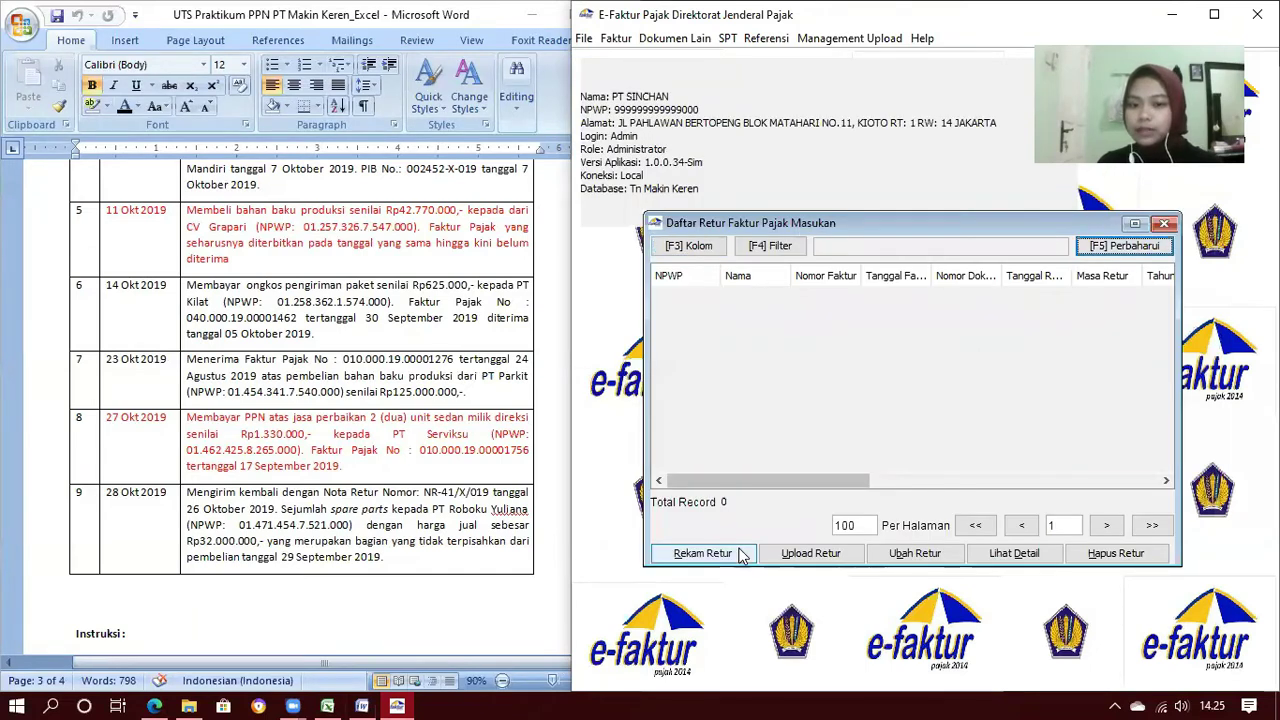
left_click(702, 553)
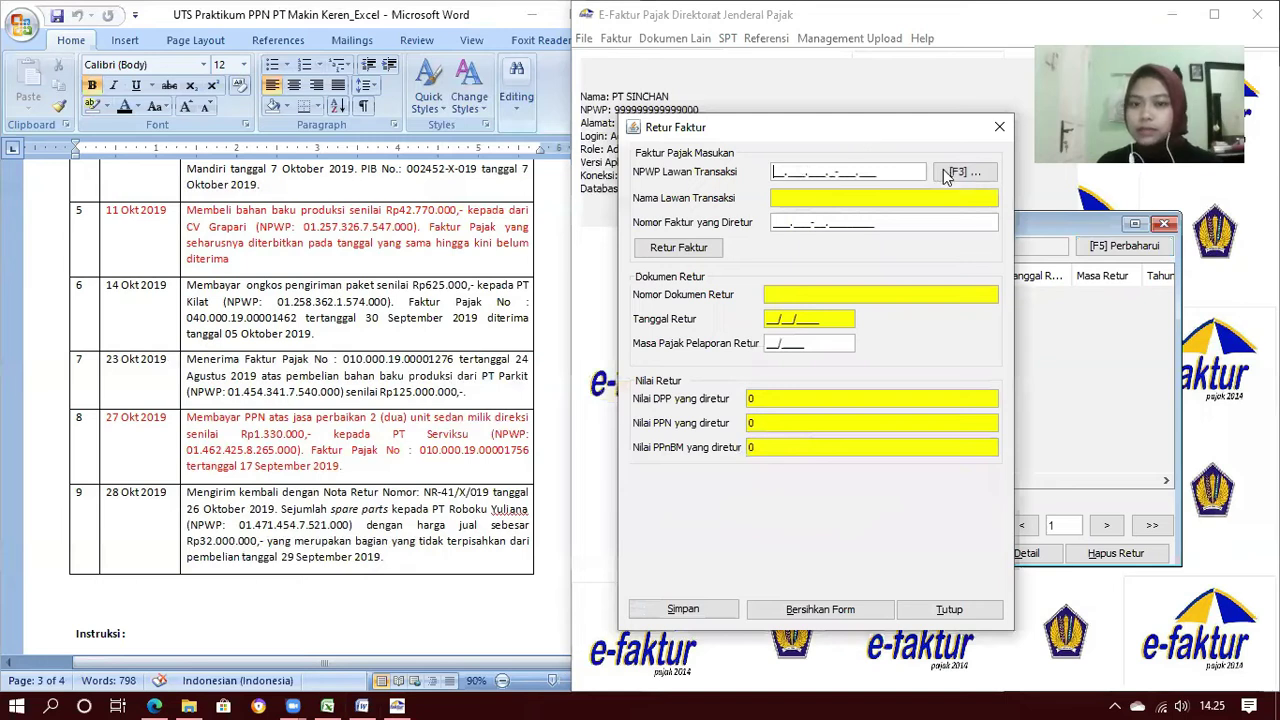
Select PT Roboku Yuliana as the return's counterparty from the taxpayer lookup
left_click(946, 175)
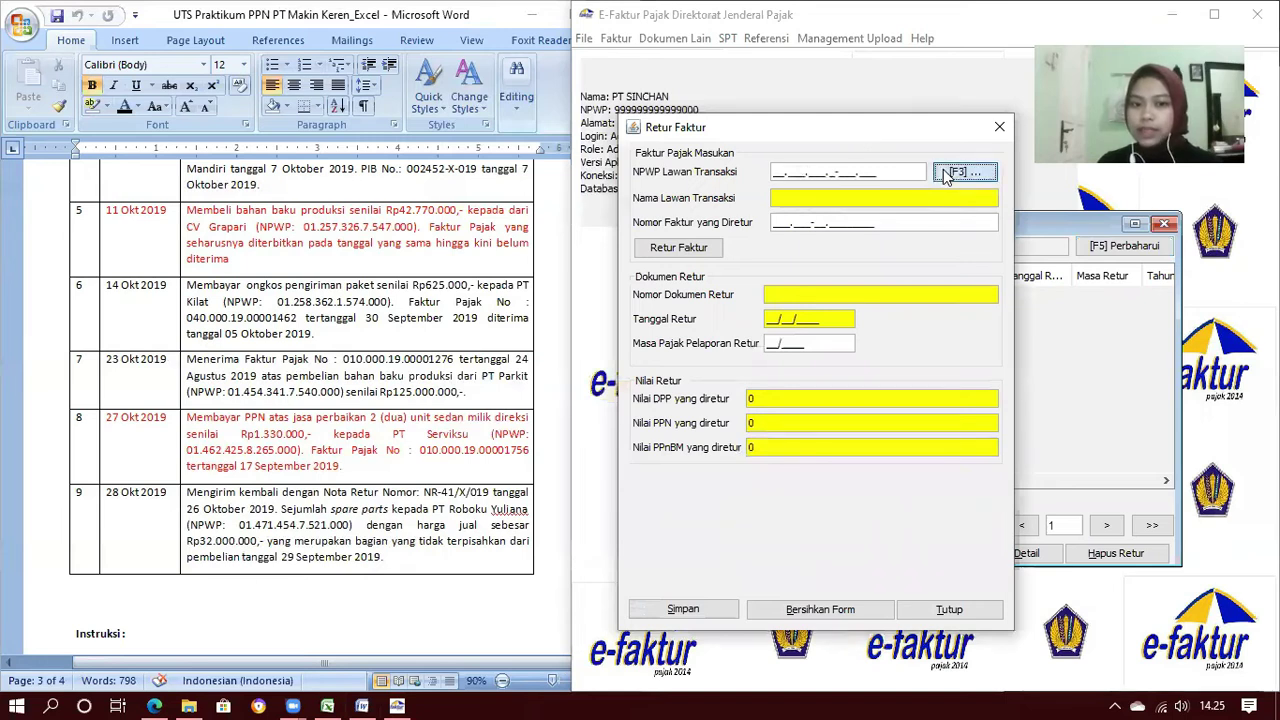
left_click(818, 242)
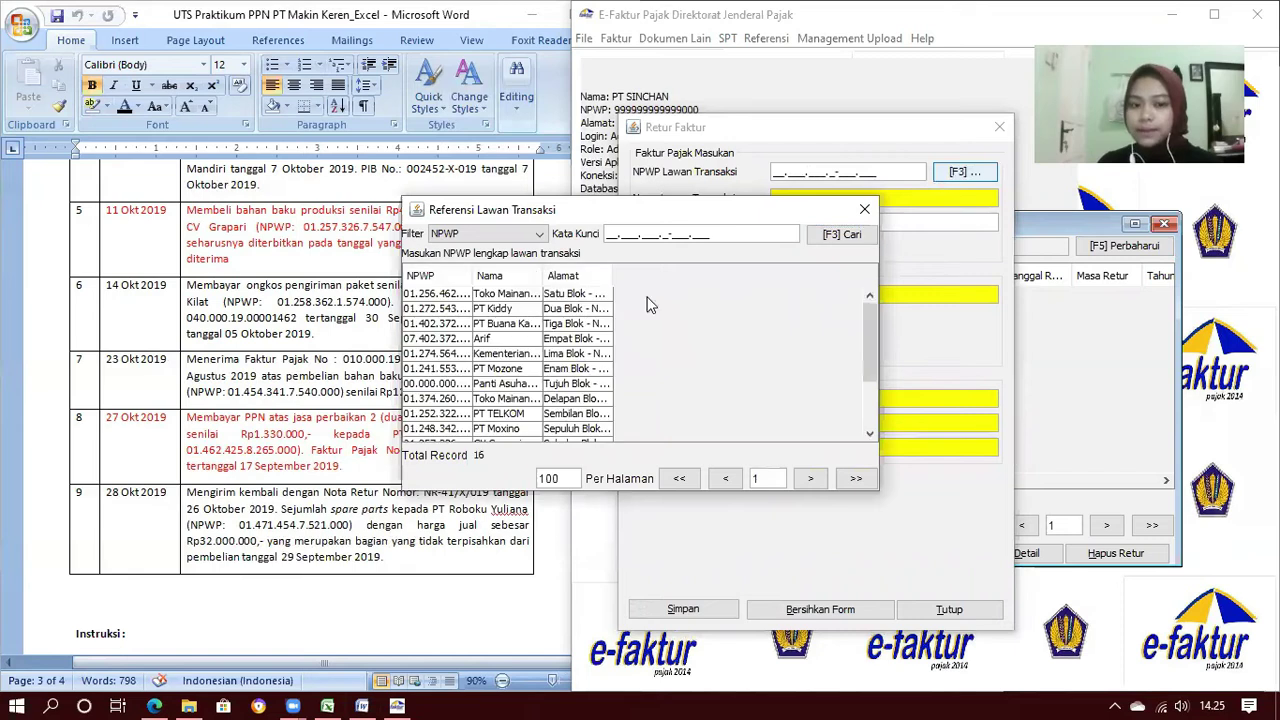
scroll(587, 405, "down", 2)
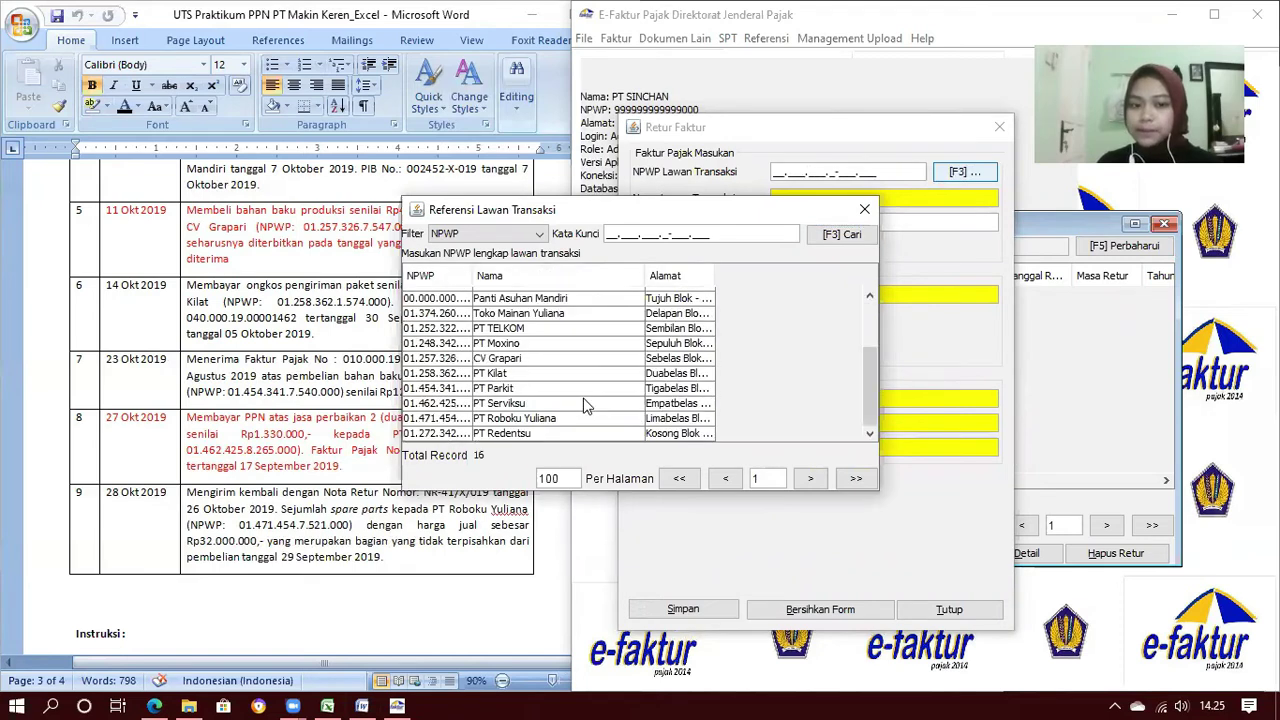
double_click(565, 424)
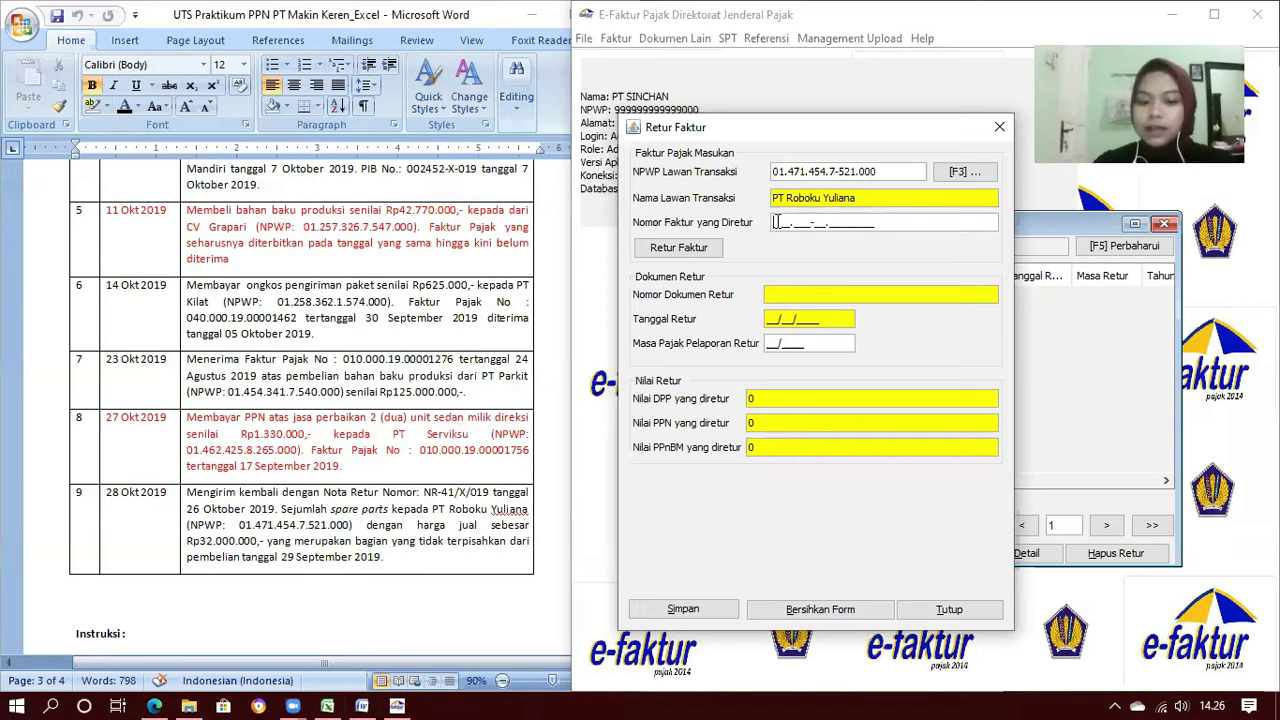
Enter returned invoice number 010.000-19.00001278 and accept the not-found prompt to add its date
type("010000190000")
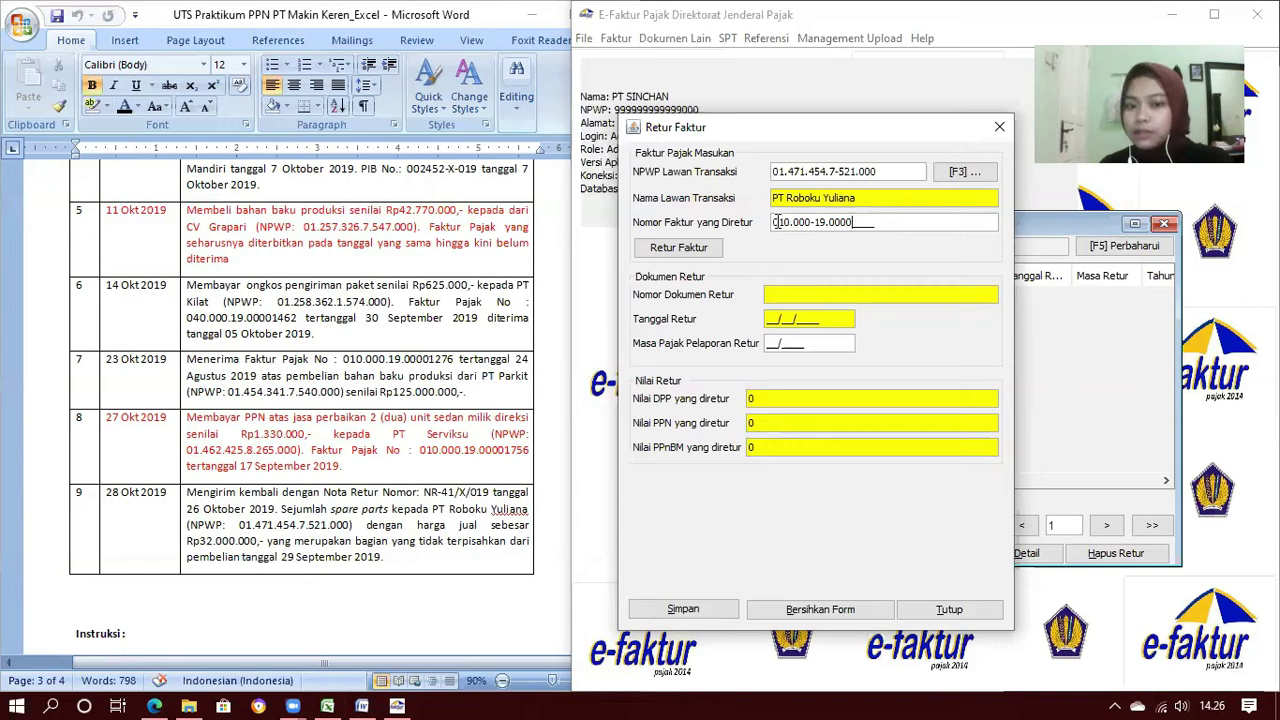
type("1278")
left_click(690, 250)
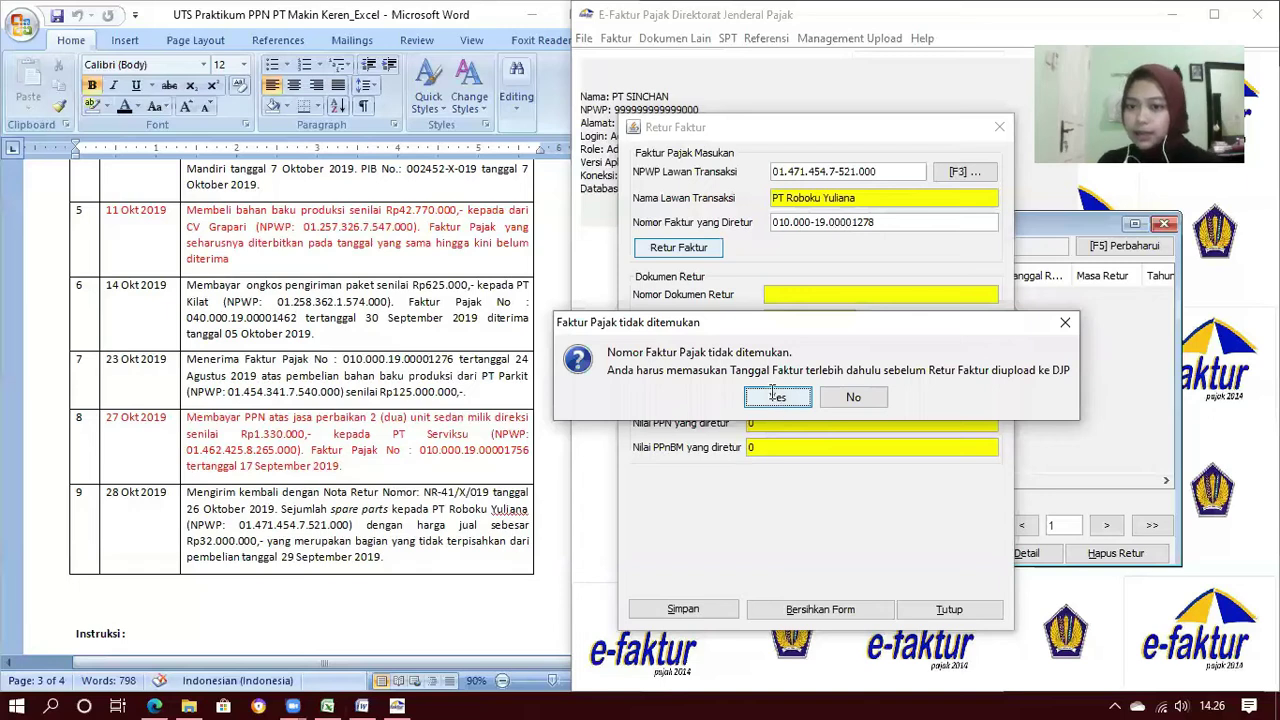
left_click(777, 398)
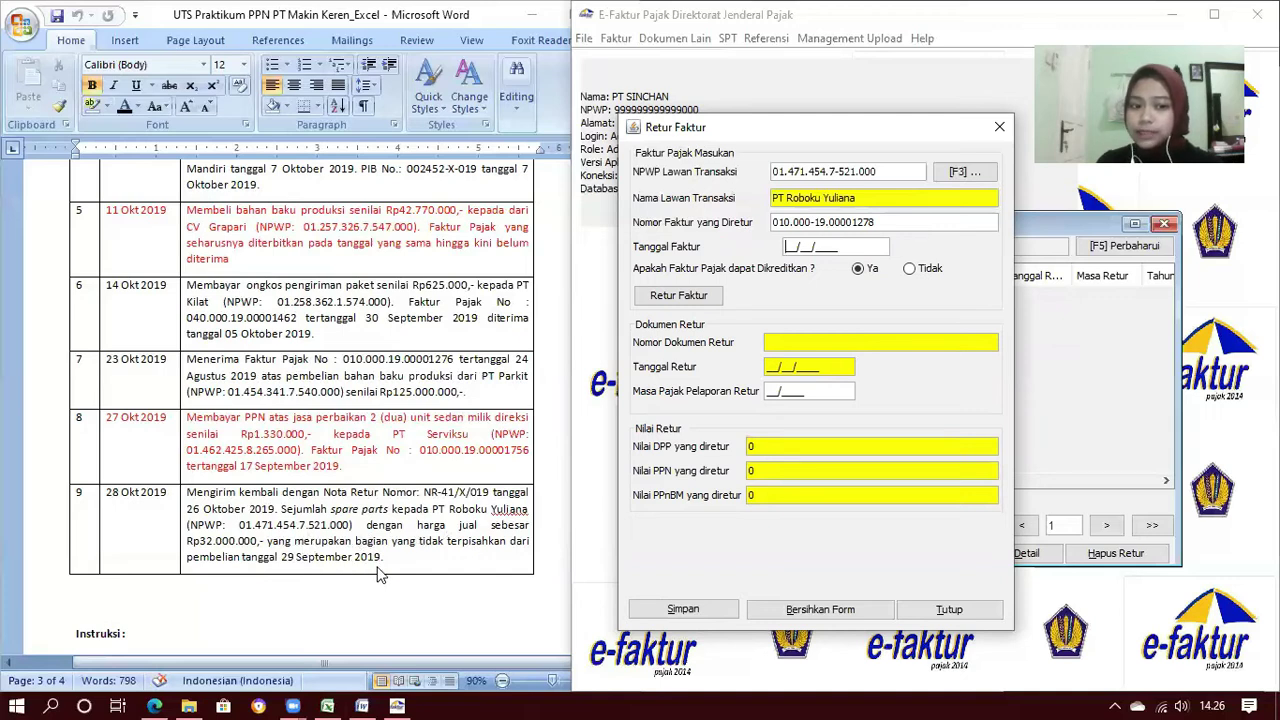
Set the returned invoice date to 29/09/2019 and accept manual entry of the invoice
type("29092019")
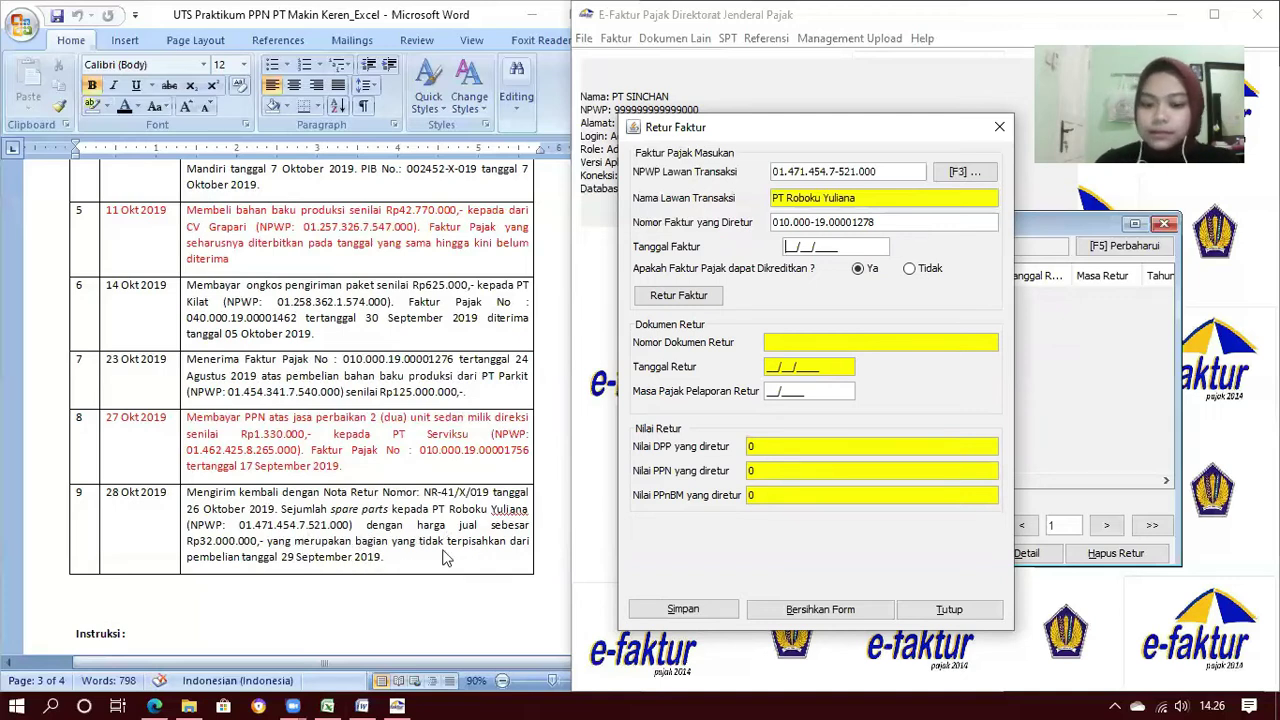
key("Tab")
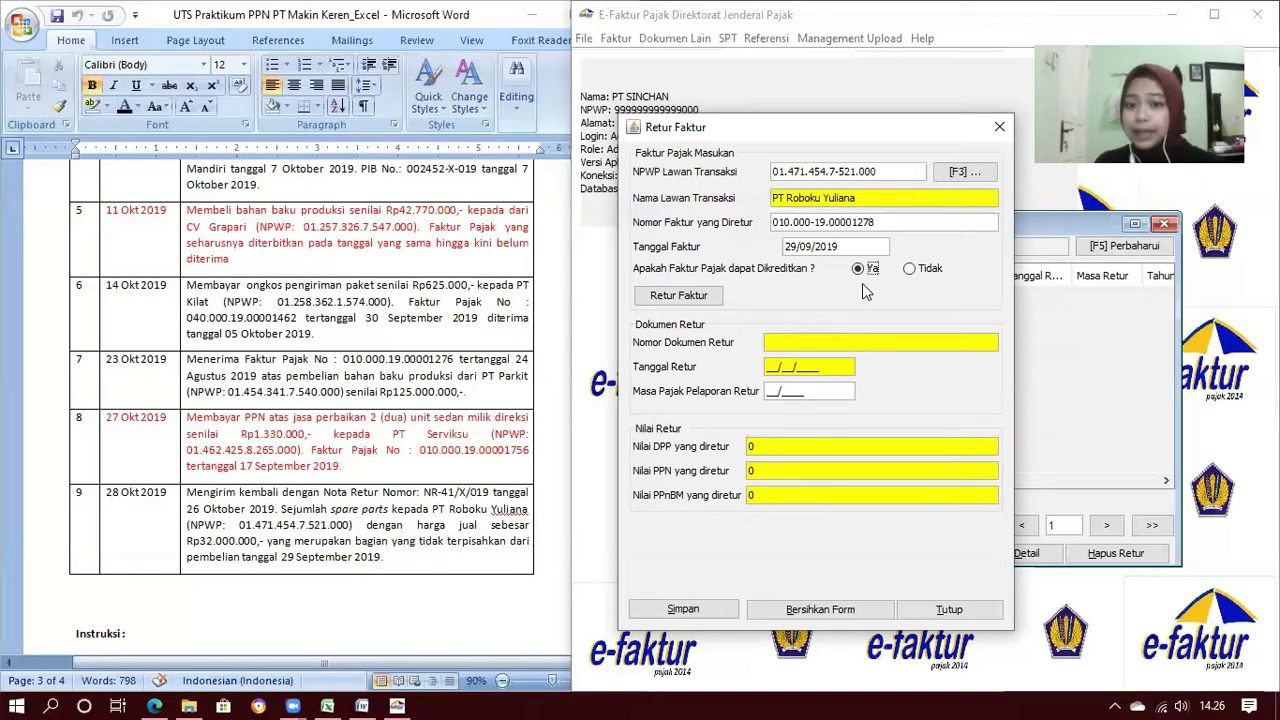
left_click(707, 298)
left_click(776, 407)
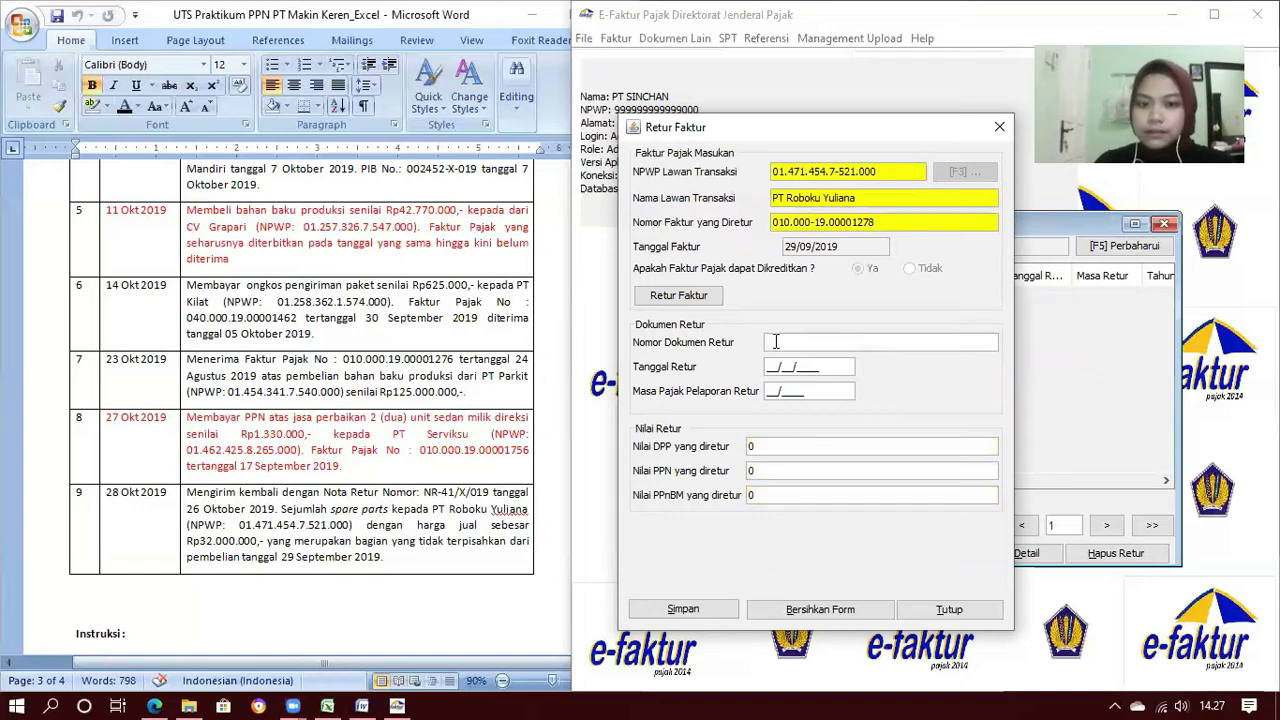
Enter return note number NR-41/X/2019 with return date 26/10/2019
type("NR0")
key("BackSpace")
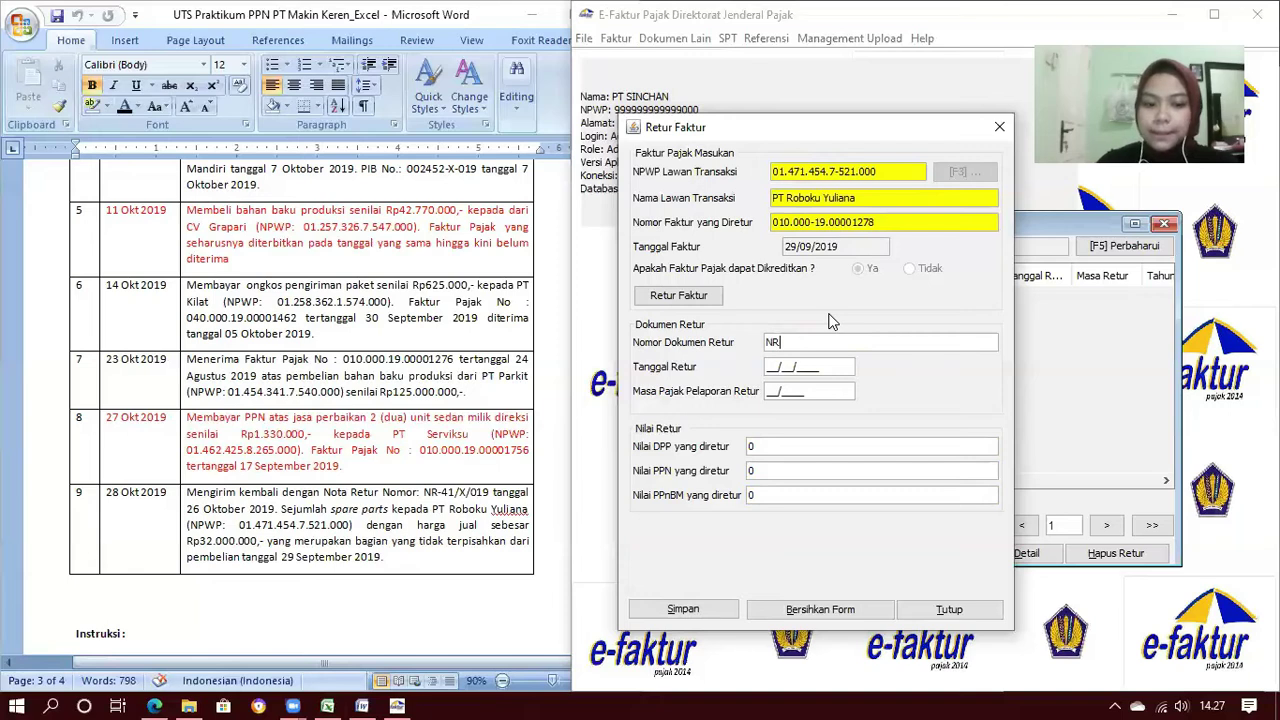
type("-41")
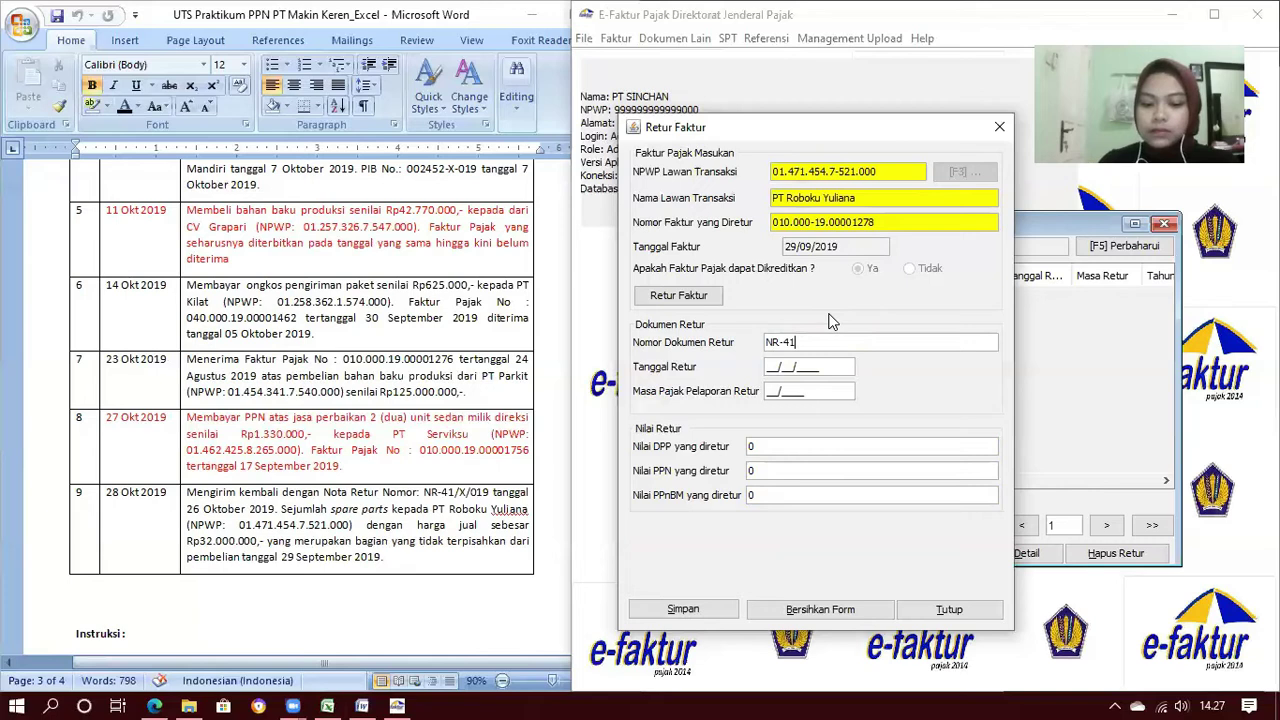
type("/X/2019")
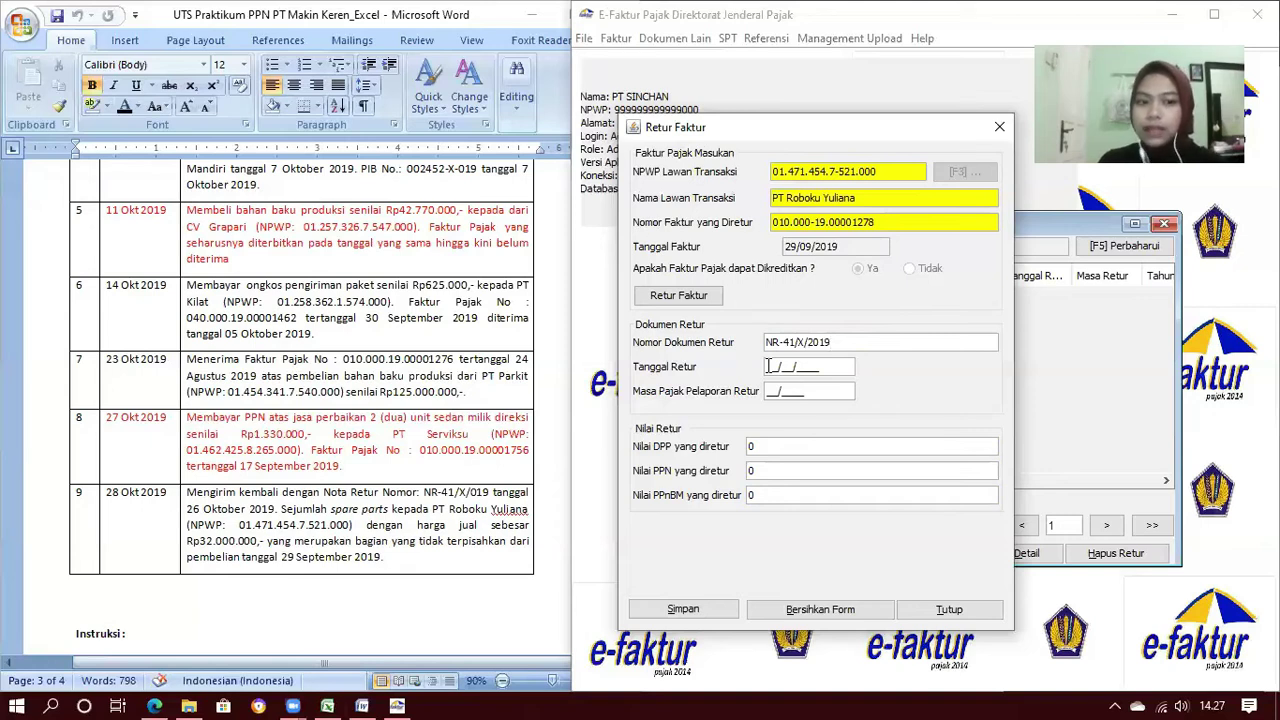
left_click(768, 366)
type("26/10/2019")
key("Tab")
key("Tab")
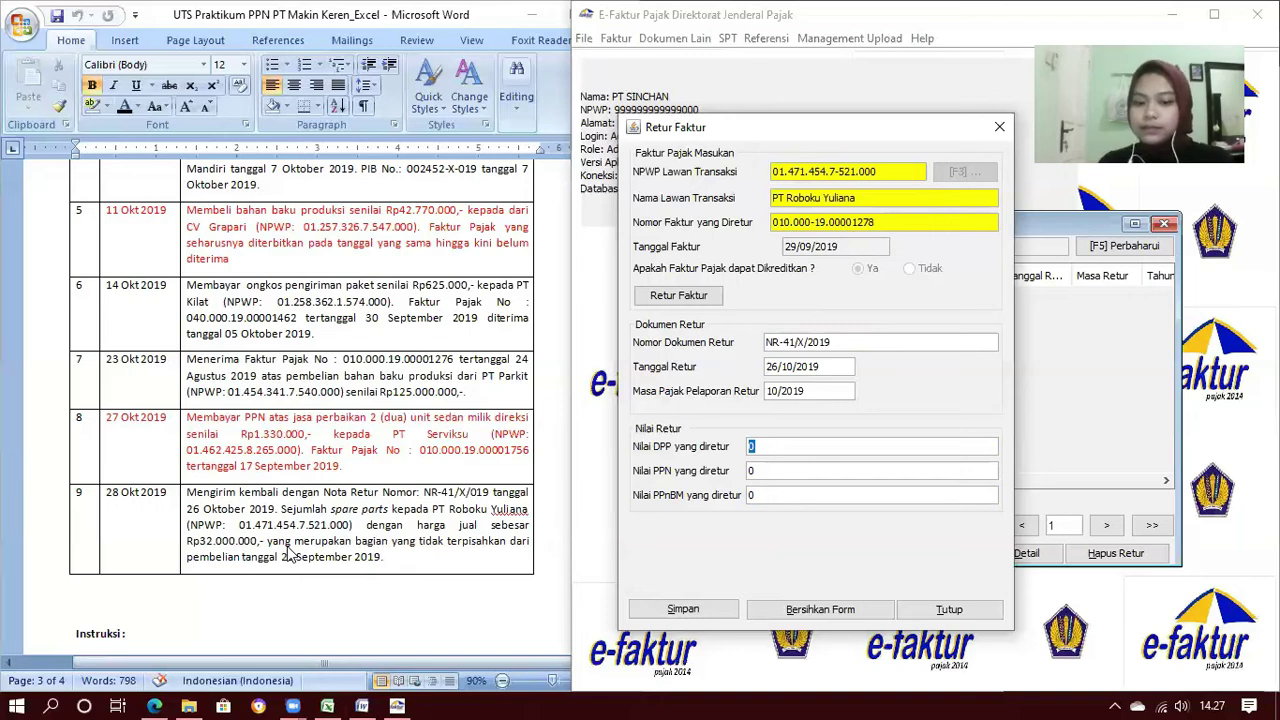
Enter DPP 32.000.000 so PPN becomes 3.200.000, save the return, and decline another
type("32")
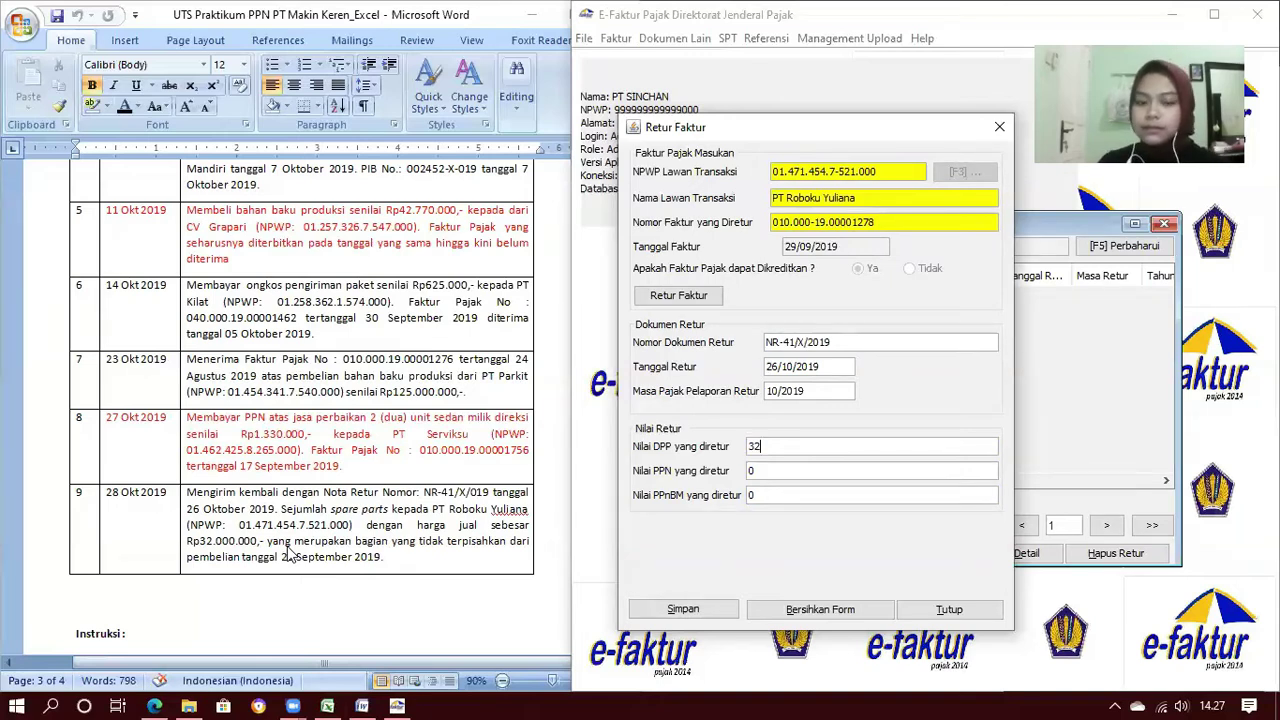
type(".000.000")
key("Tab")
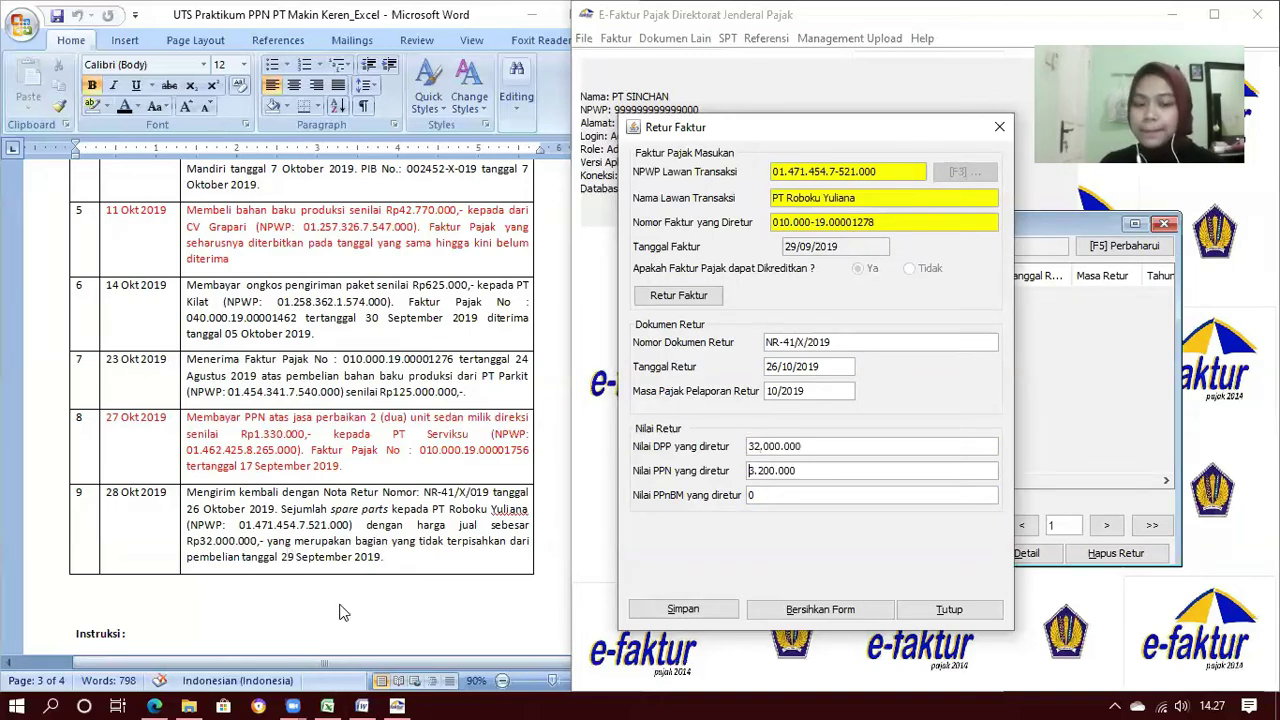
mouse_move(340, 612)
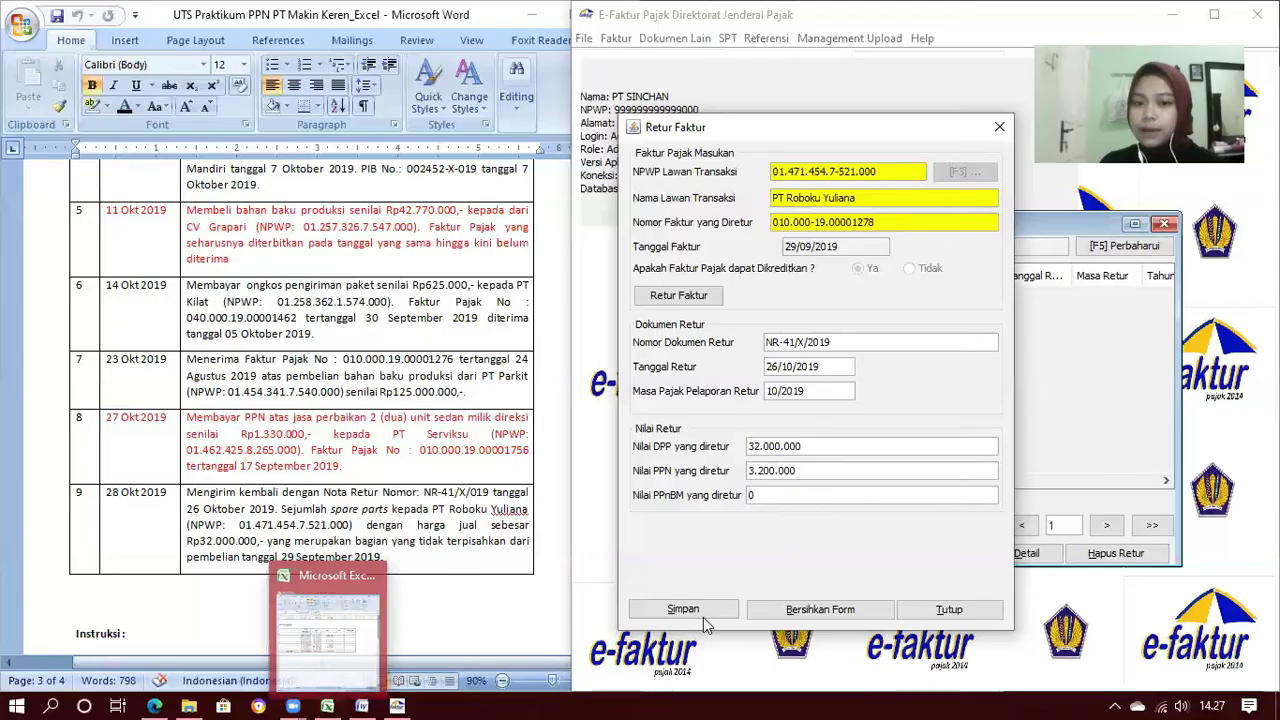
left_click(704, 618)
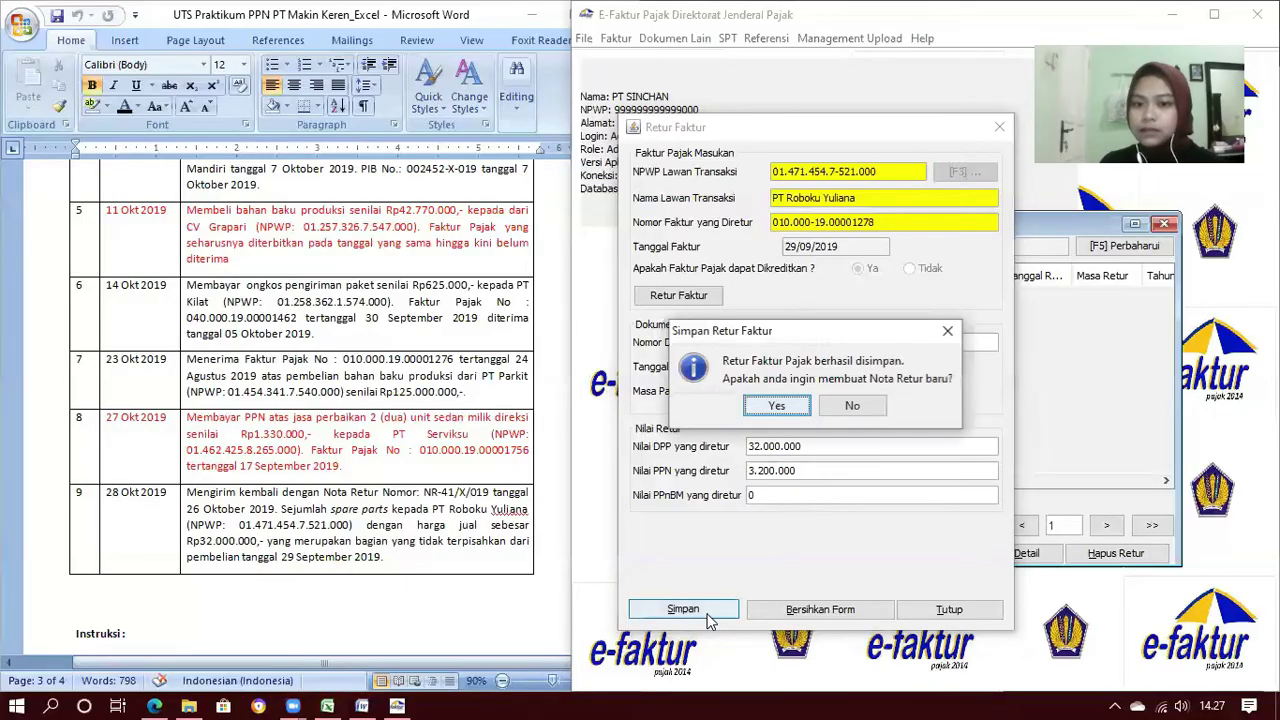
left_click(853, 406)
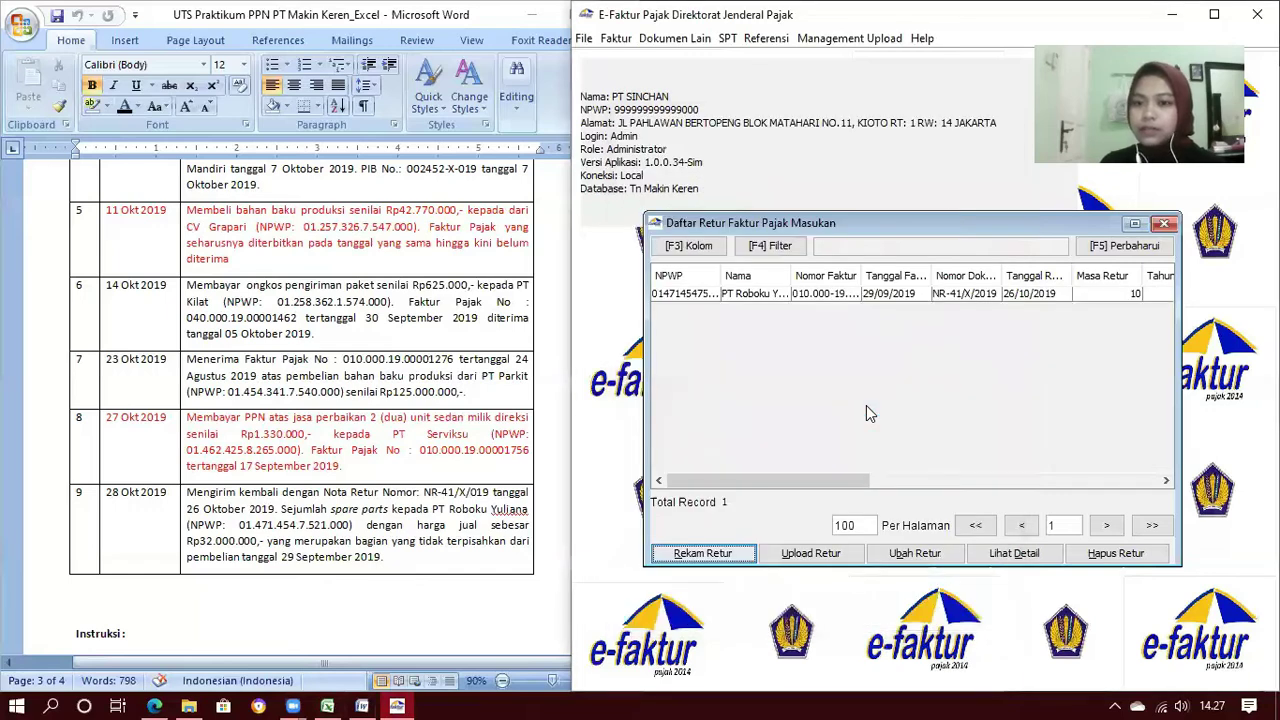
Close the Daftar Retur Faktur Pajak Masukan list and scroll through the Word case document
left_click(1166, 224)
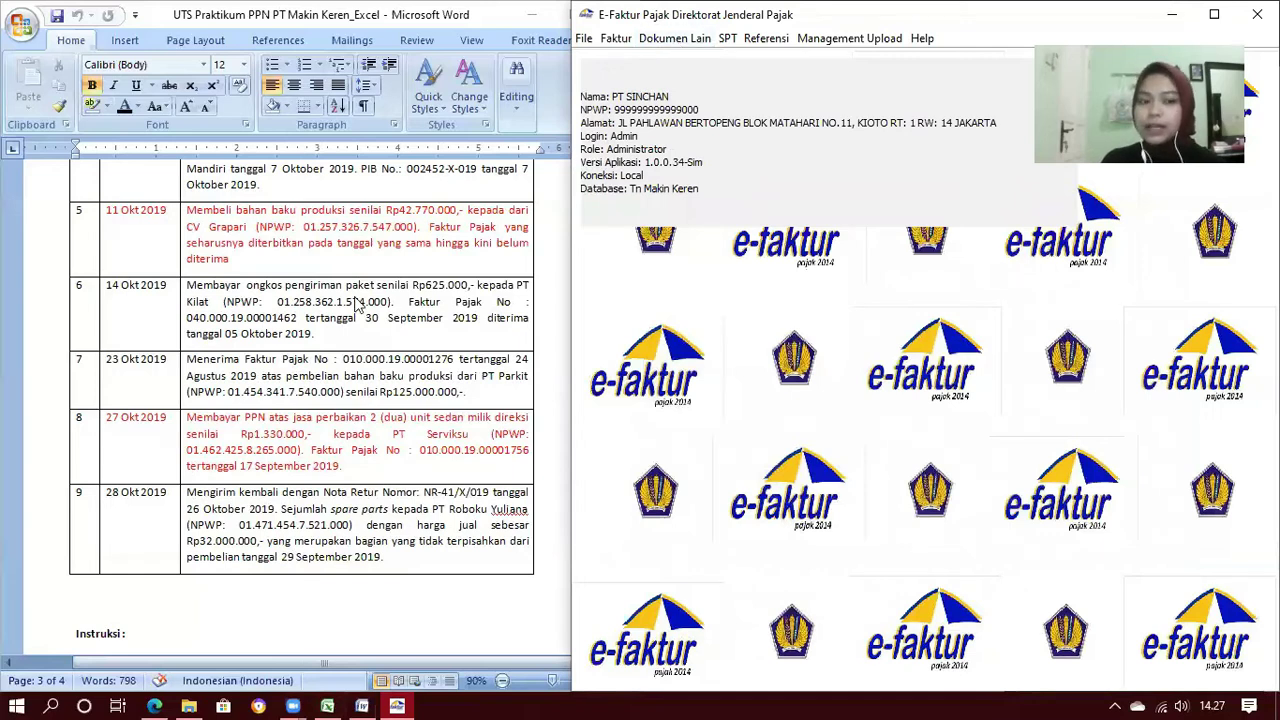
scroll(357, 303, "up", 6)
scroll(357, 303, "down", 1)
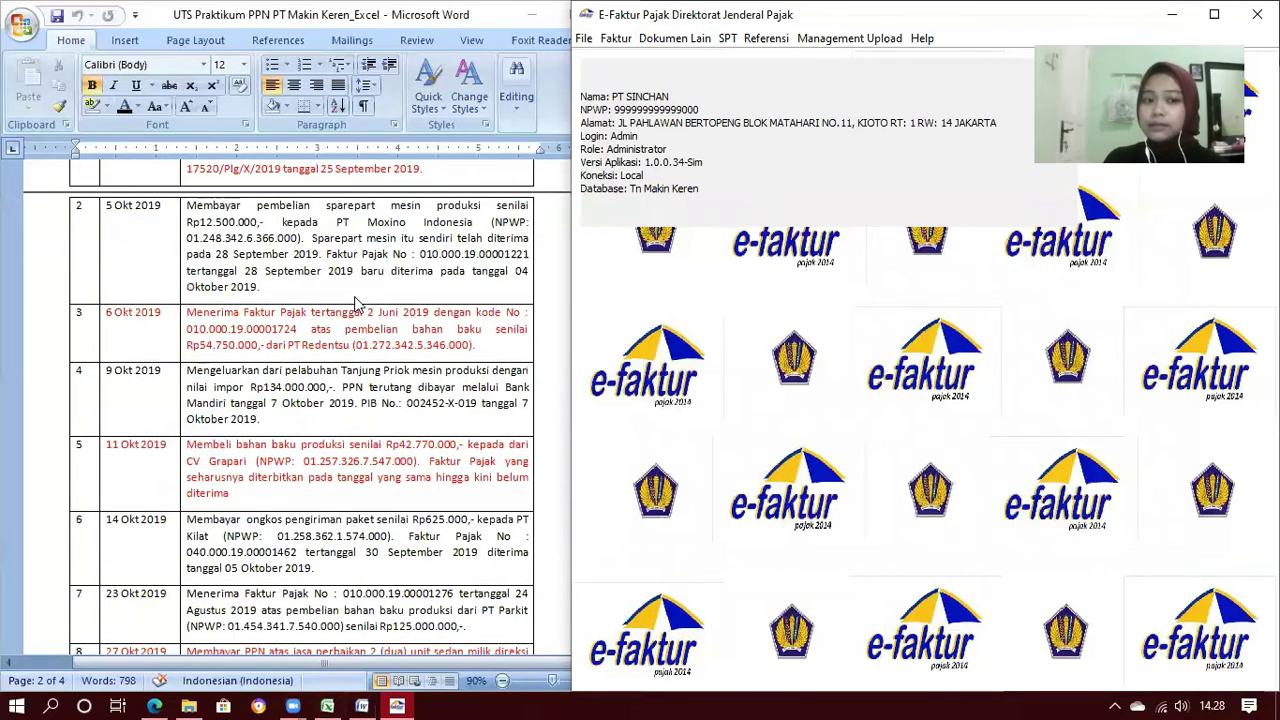
scroll(357, 303, "down", 1)
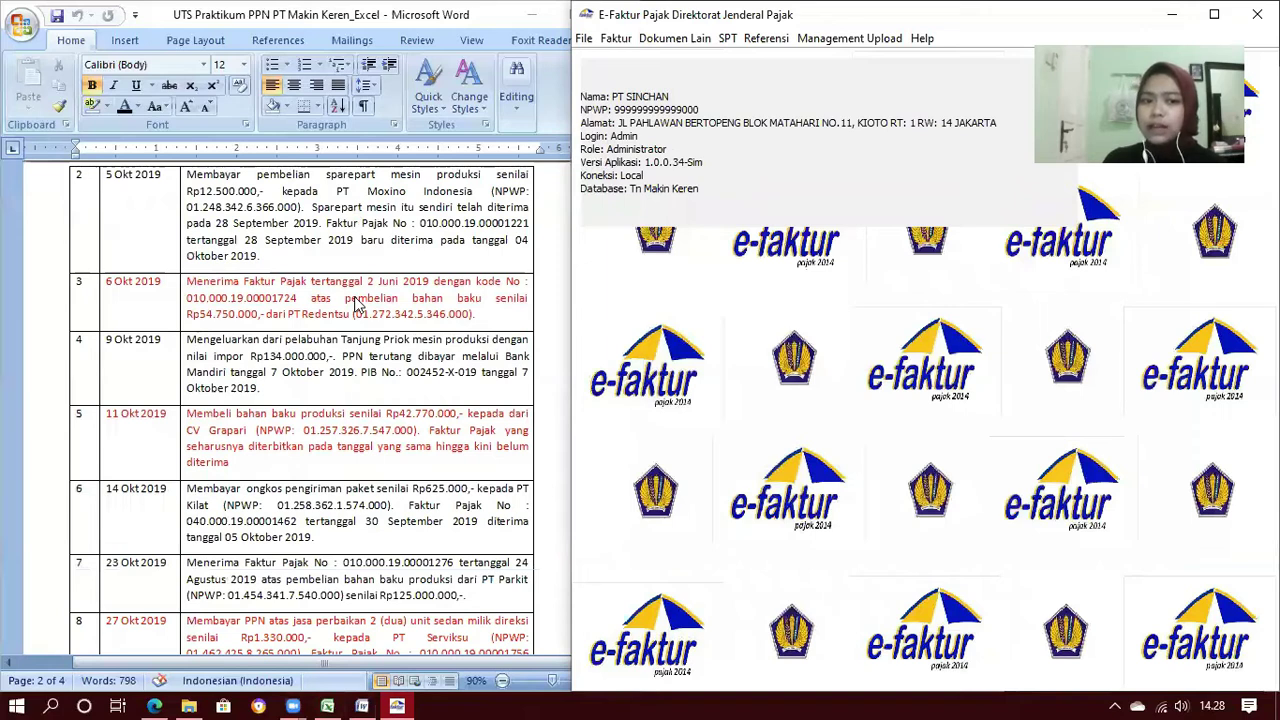
scroll(357, 303, "down", 1)
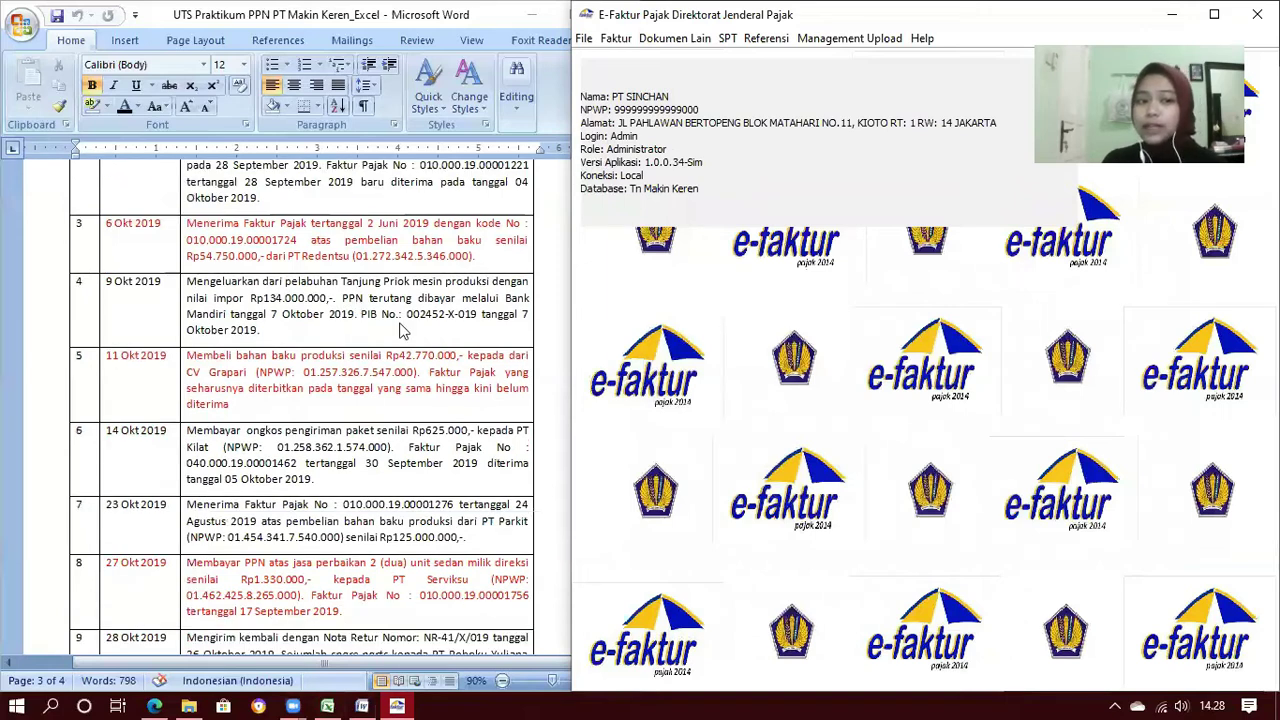
Open the Dokumen Lain Pajak Masukan list, refresh it, and start a new record
left_click(687, 40)
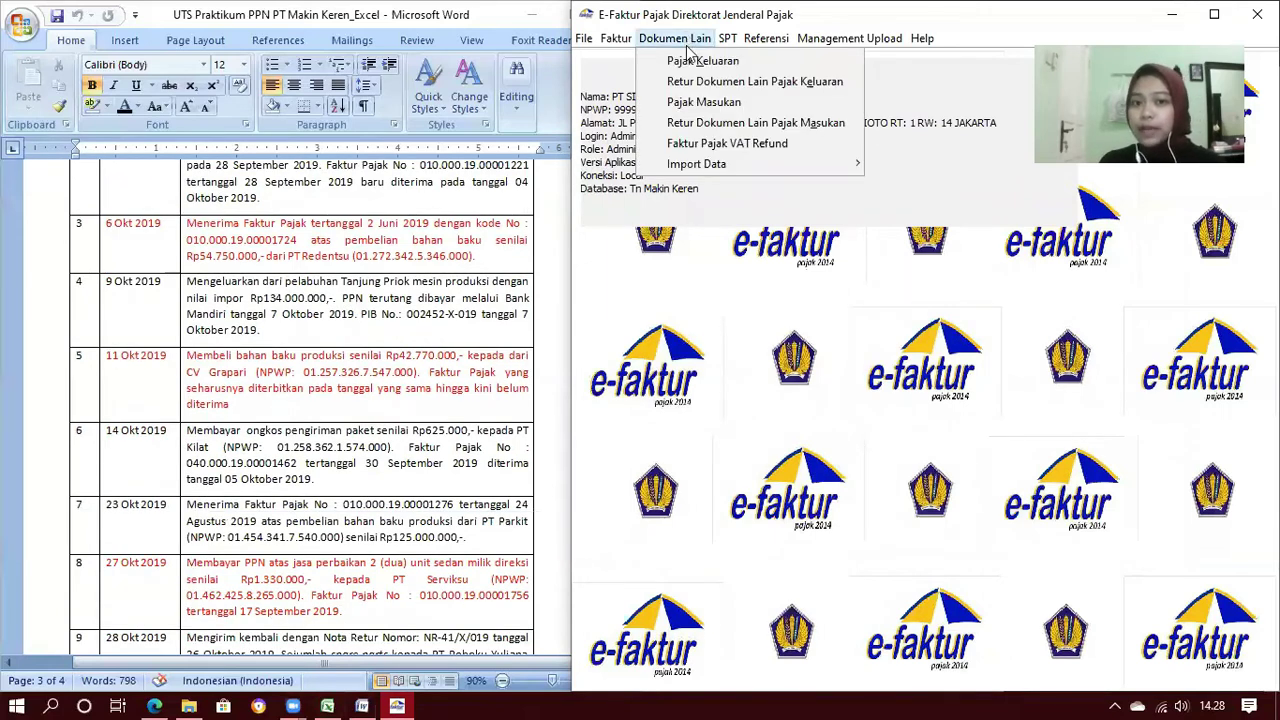
left_click(692, 104)
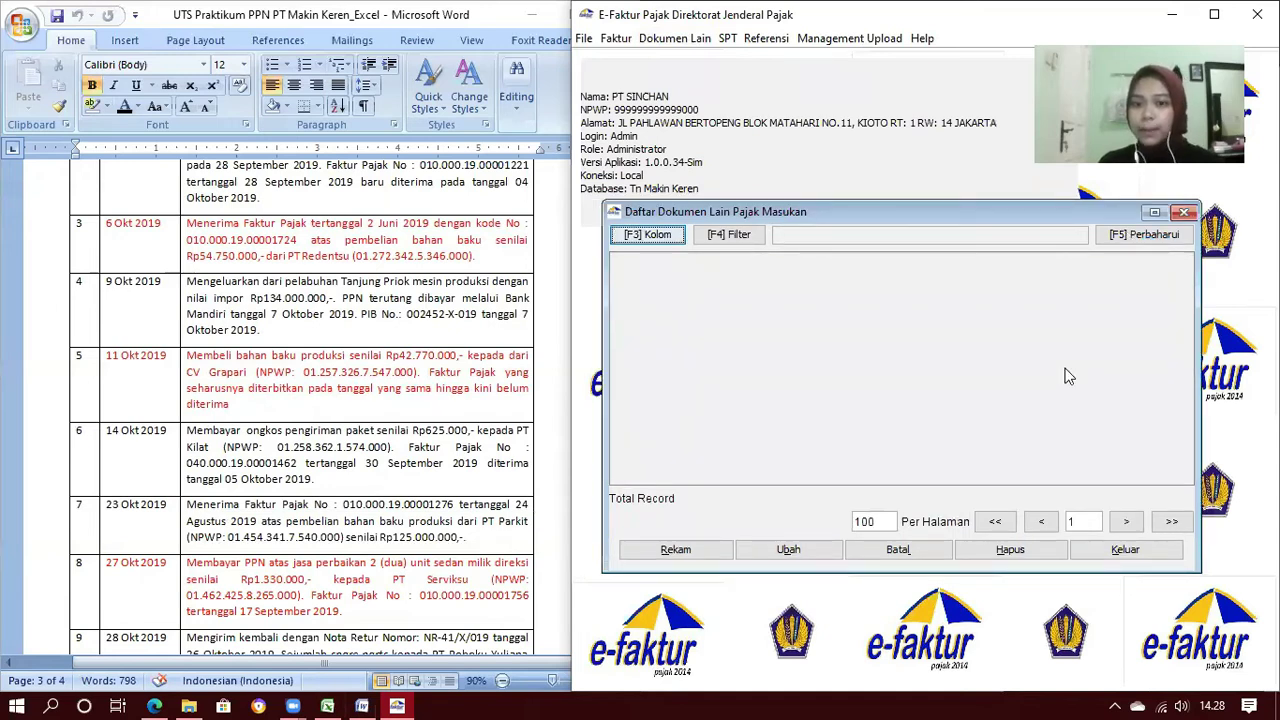
key("F5")
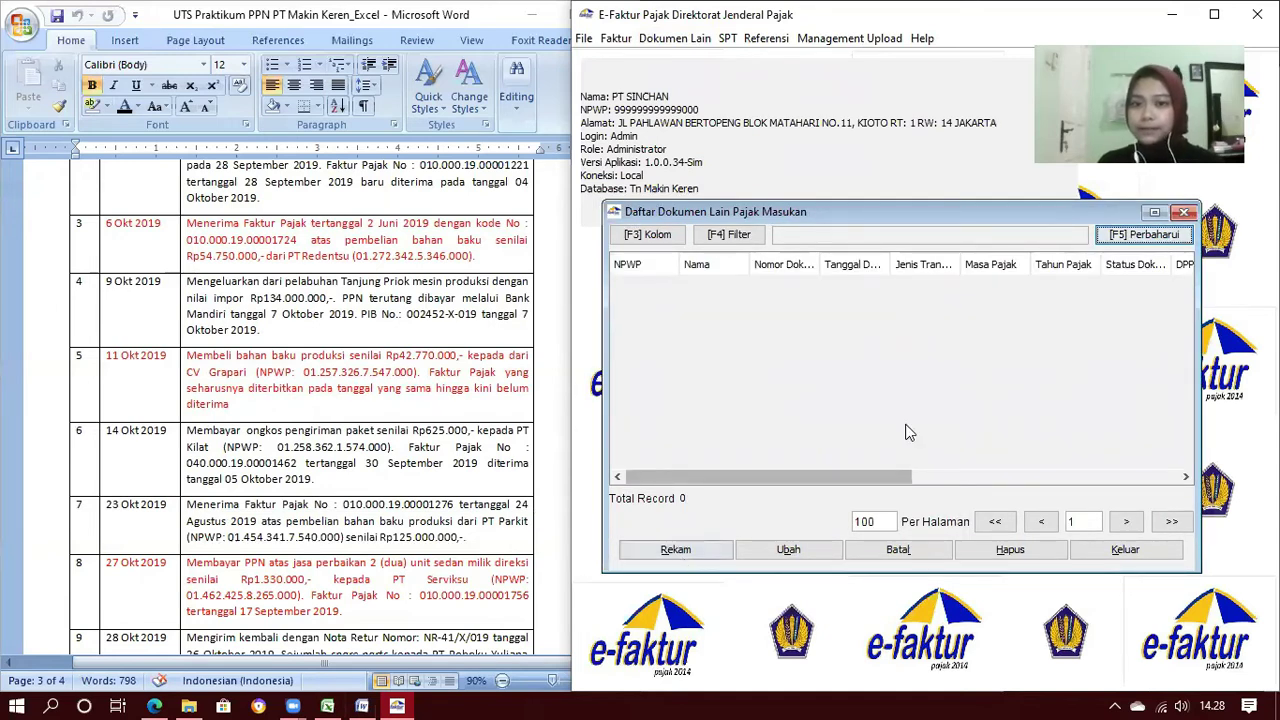
left_click(676, 550)
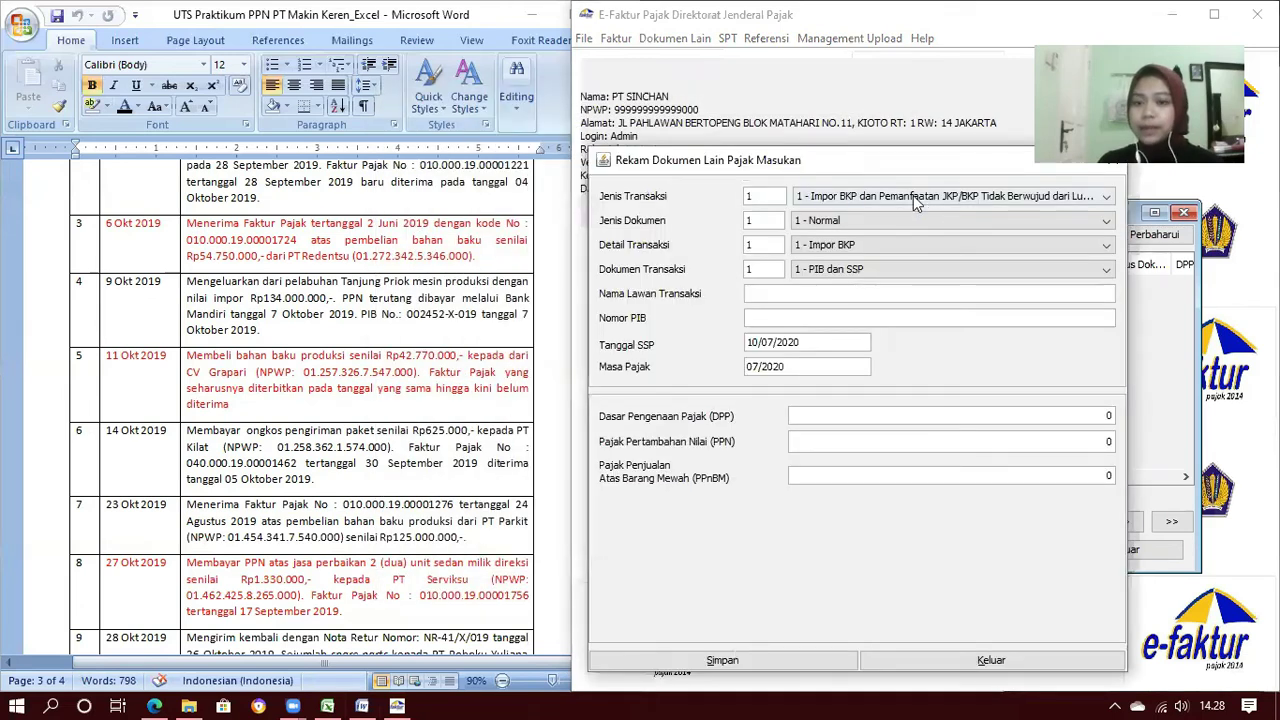
Set transaction type import, document Normal, detail Impor BKP, and transaction document PIB dan SSP
left_click(916, 200)
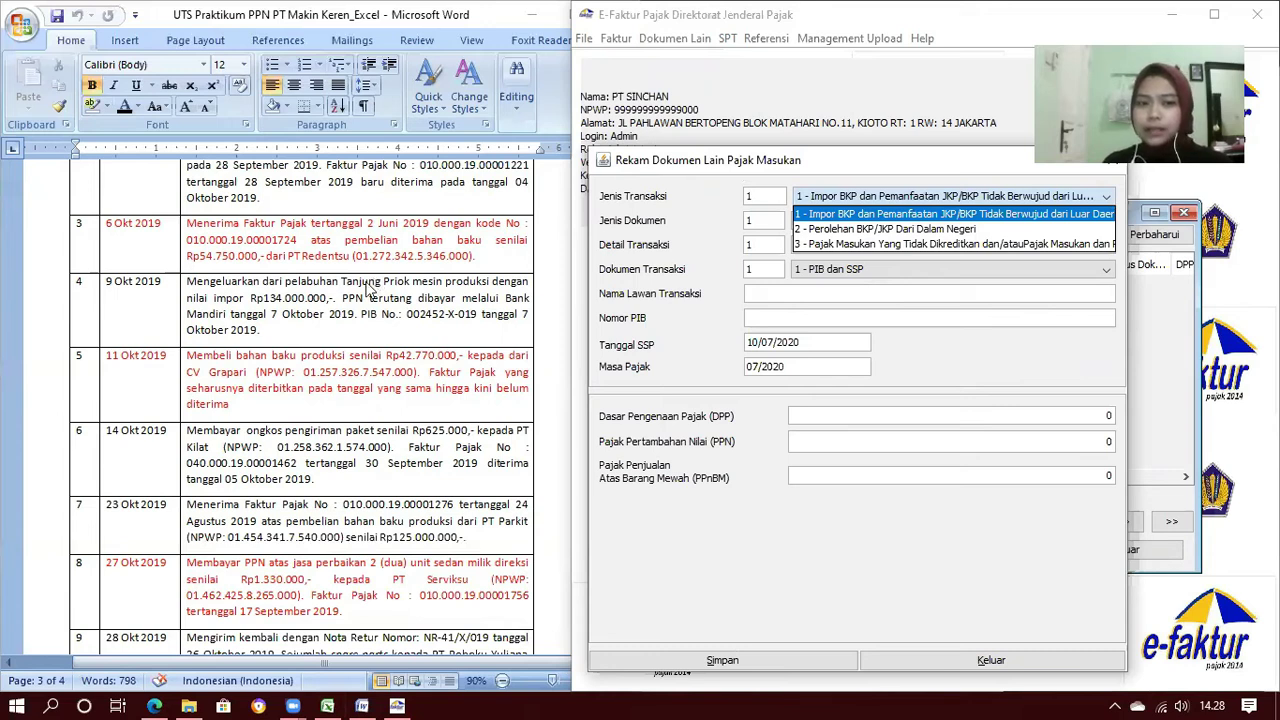
key("Down")
key("Down")
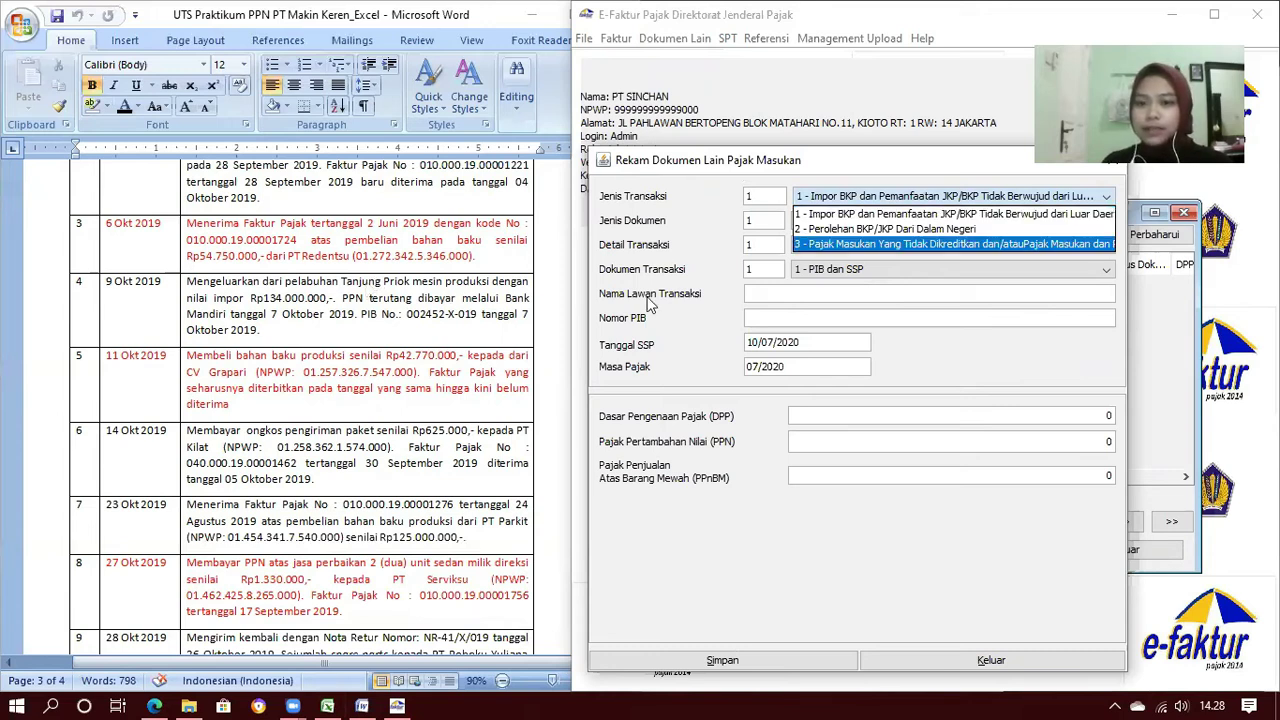
left_click(893, 214)
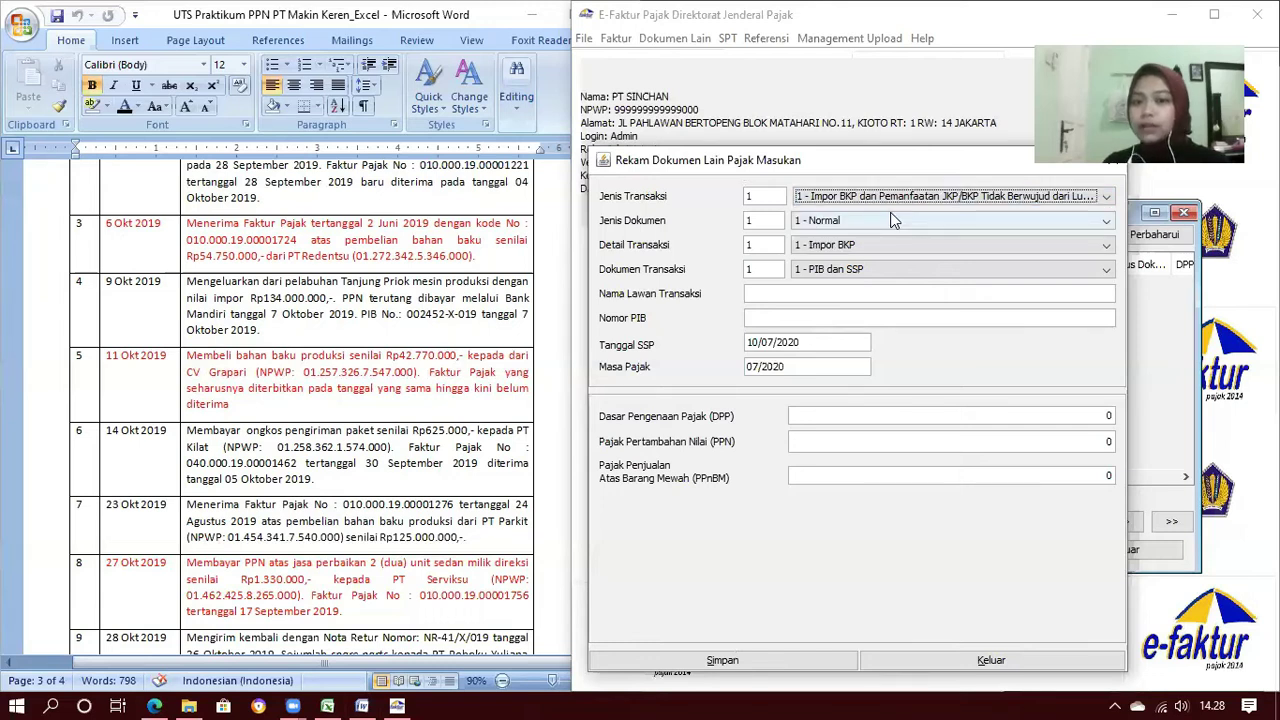
left_click(893, 220)
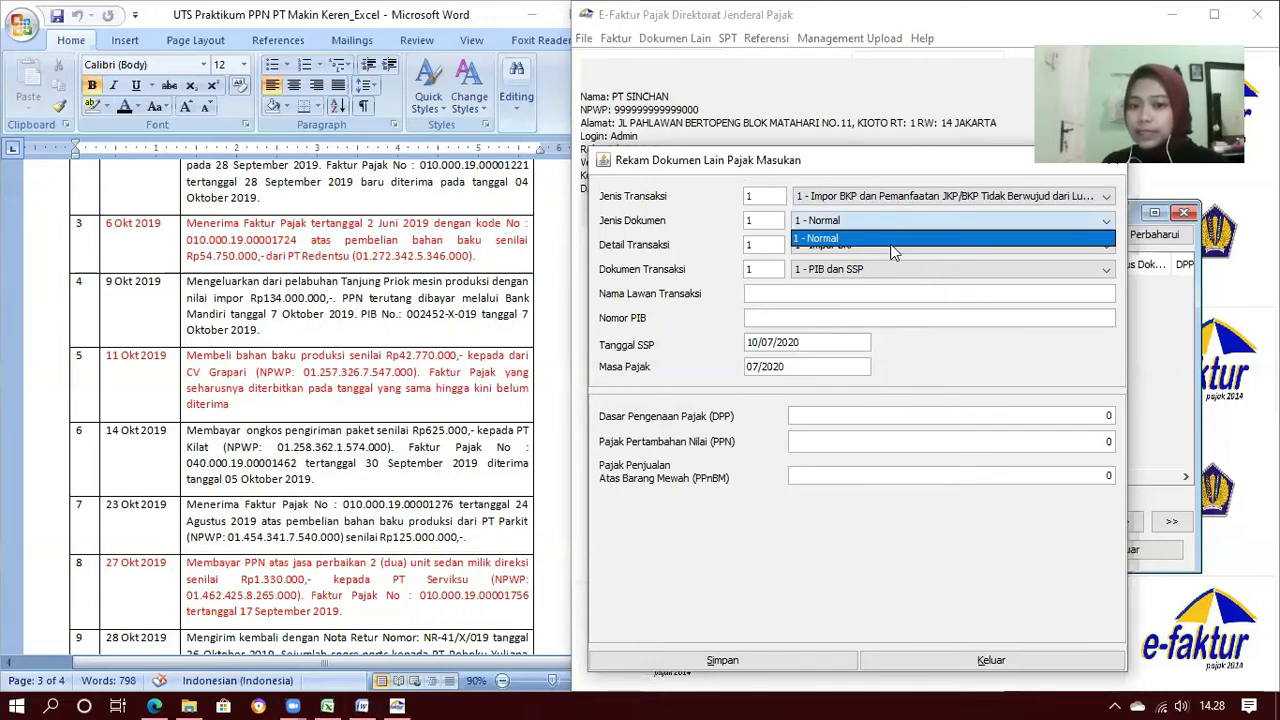
left_click(892, 244)
left_click(886, 251)
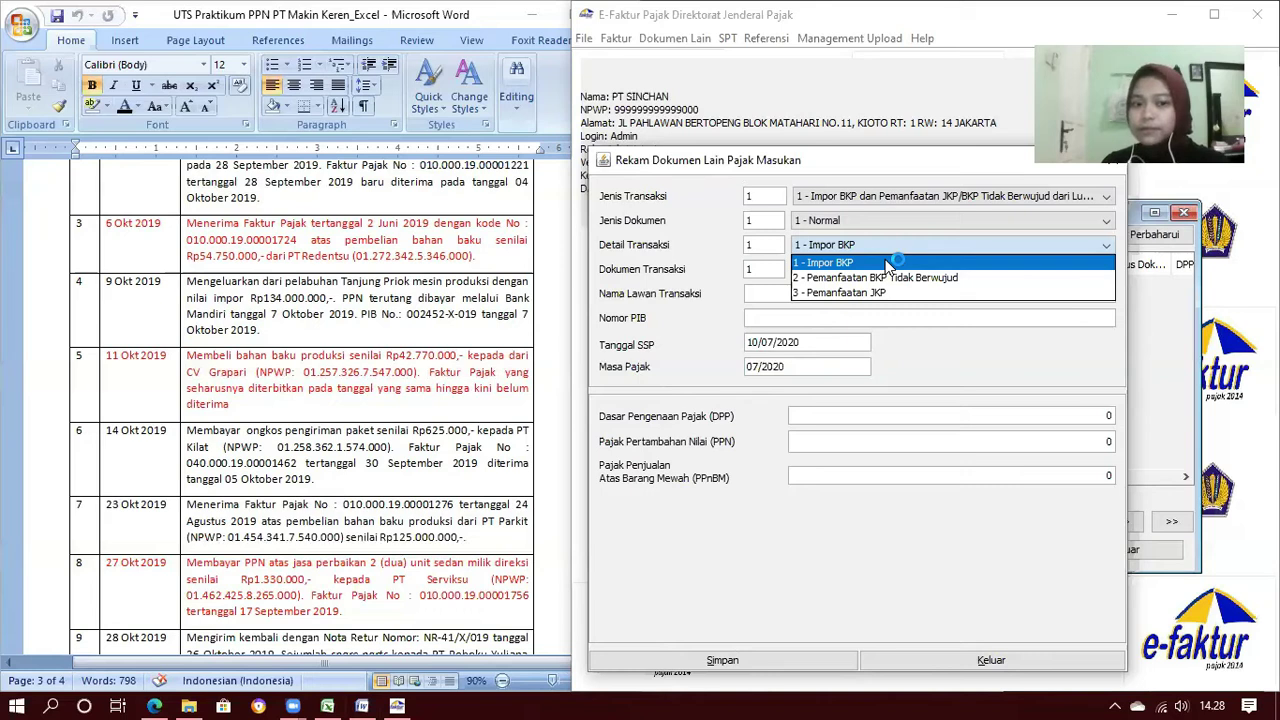
left_click(885, 261)
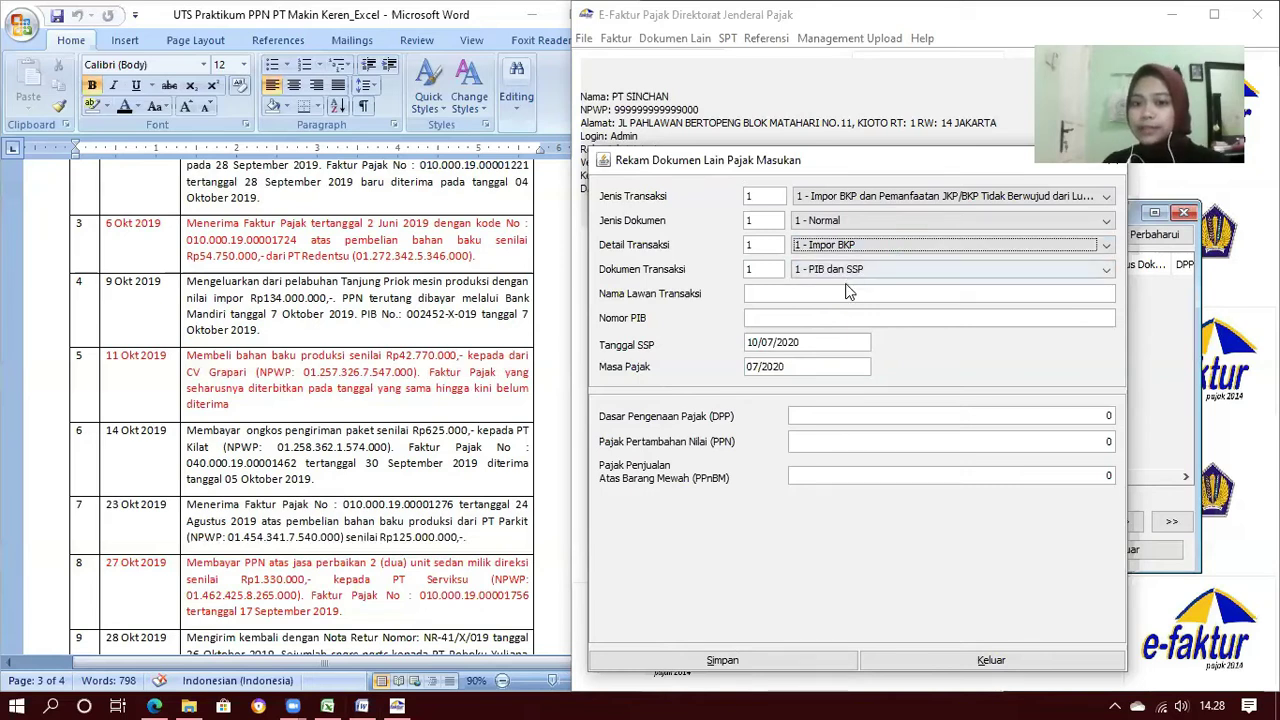
left_click(848, 278)
left_click(826, 286)
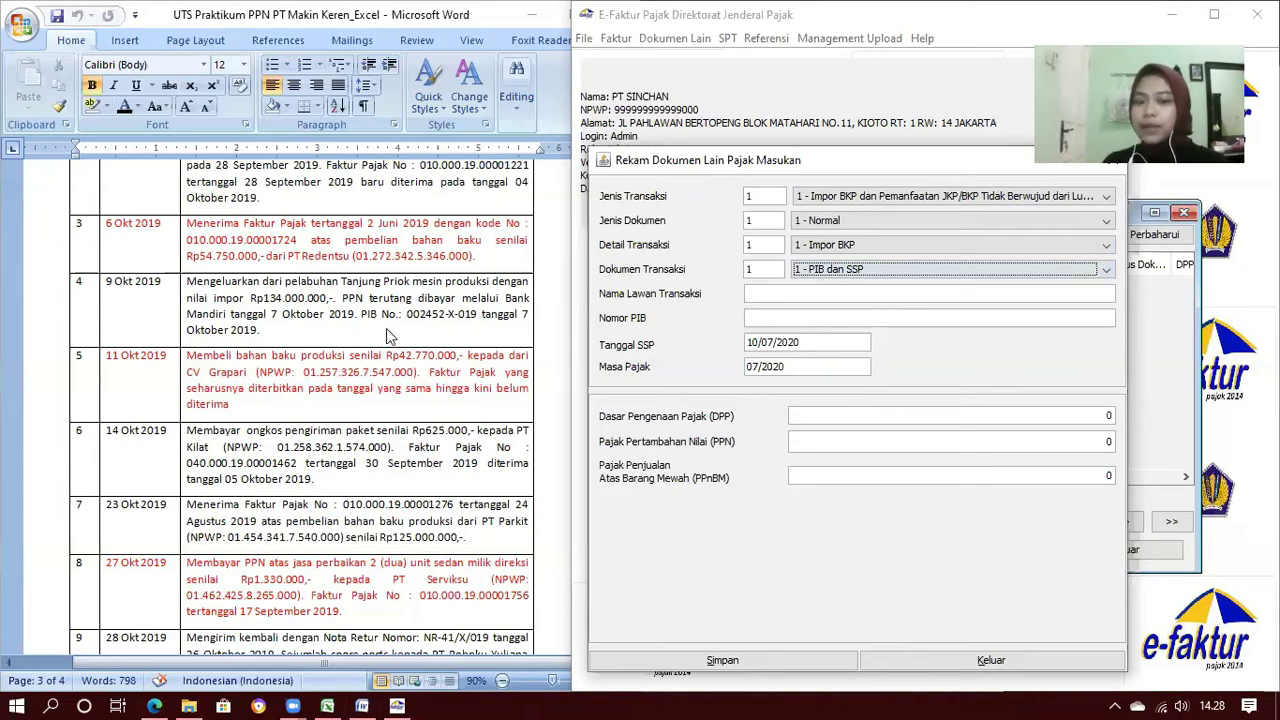
left_click(788, 294)
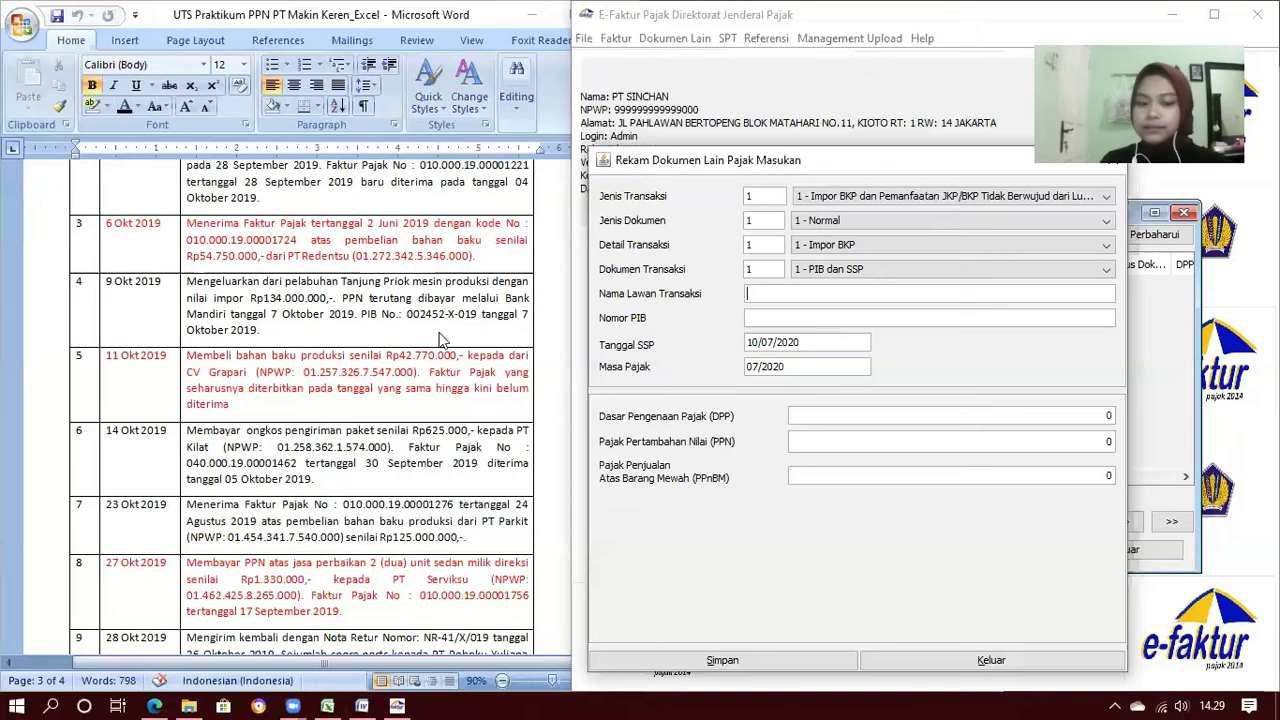
Enter Machine Inc as the counterparty and 002452-X-019 as the PIB number
type("mACH")
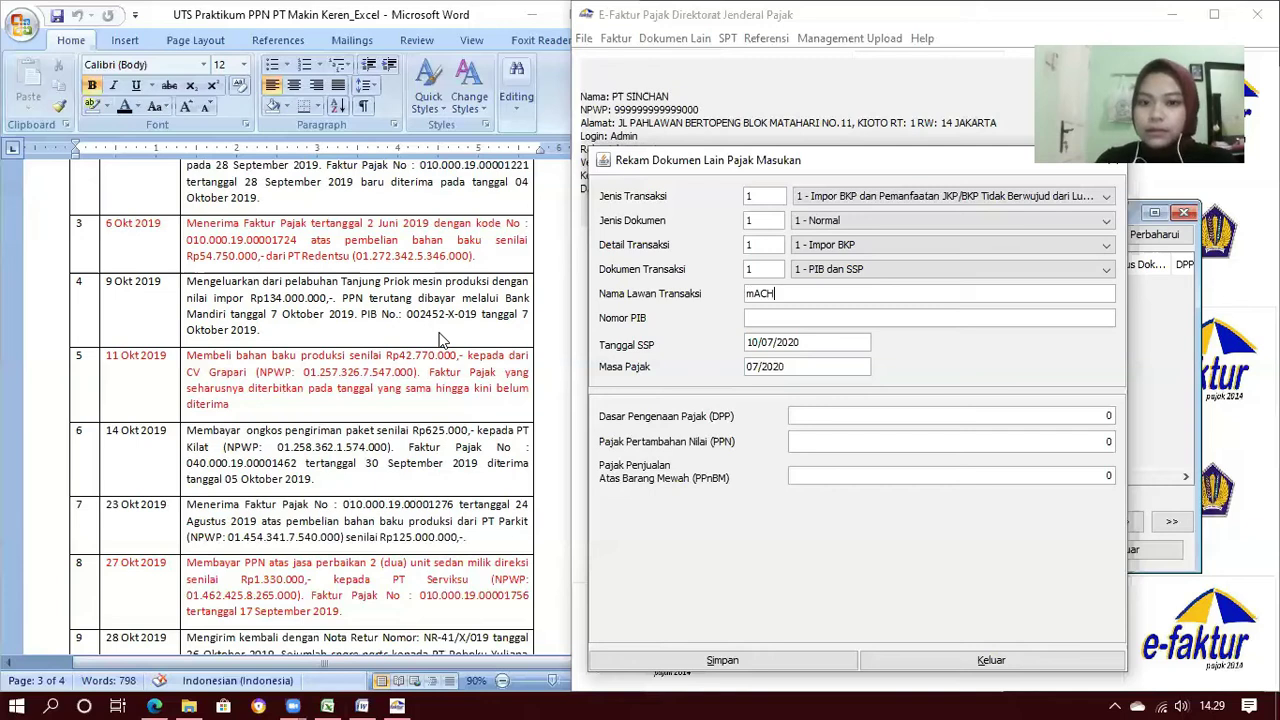
key("BackSpace")
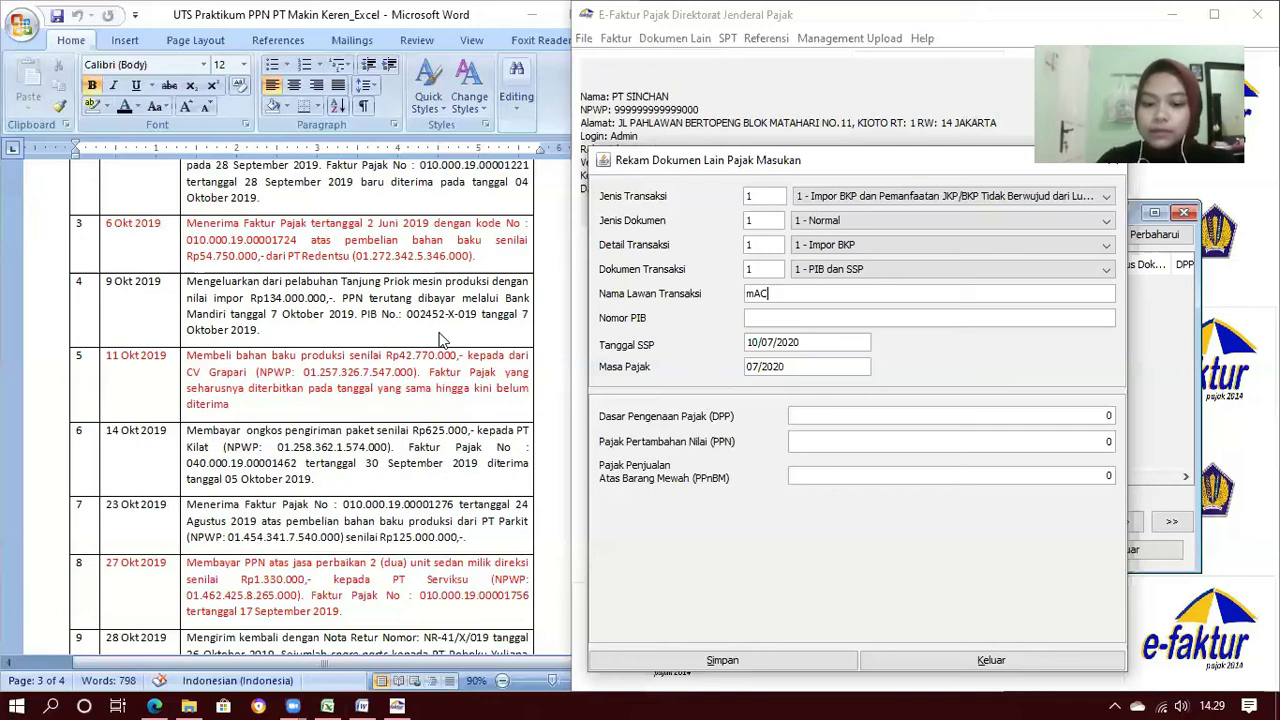
key("BackSpace")
key("BackSpace")
key("BackSpace")
type("Machine Inc")
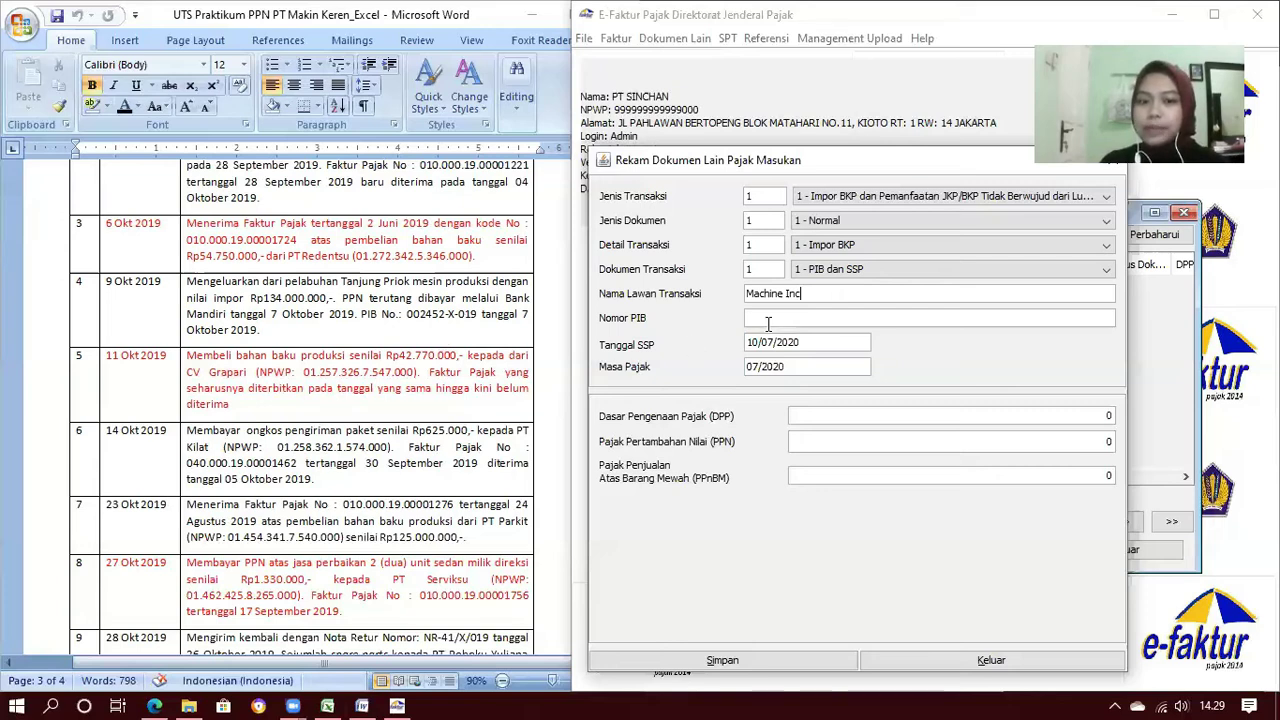
left_click(768, 319)
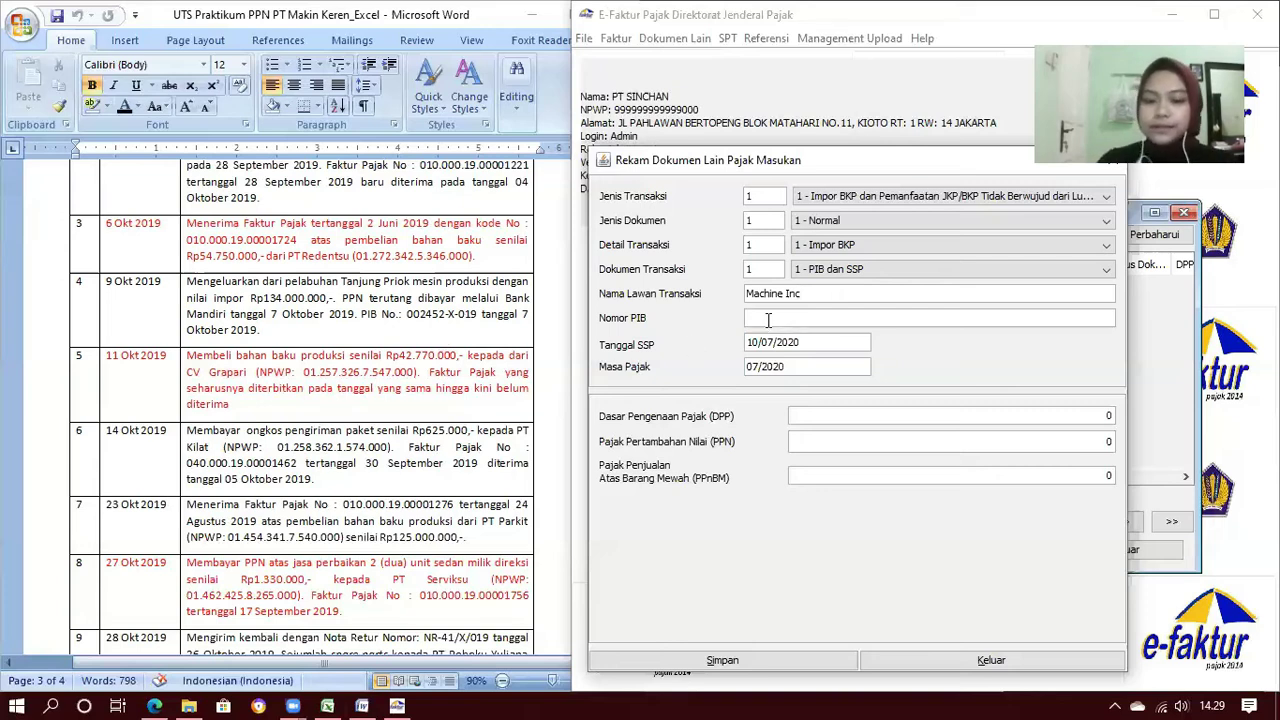
type("00")
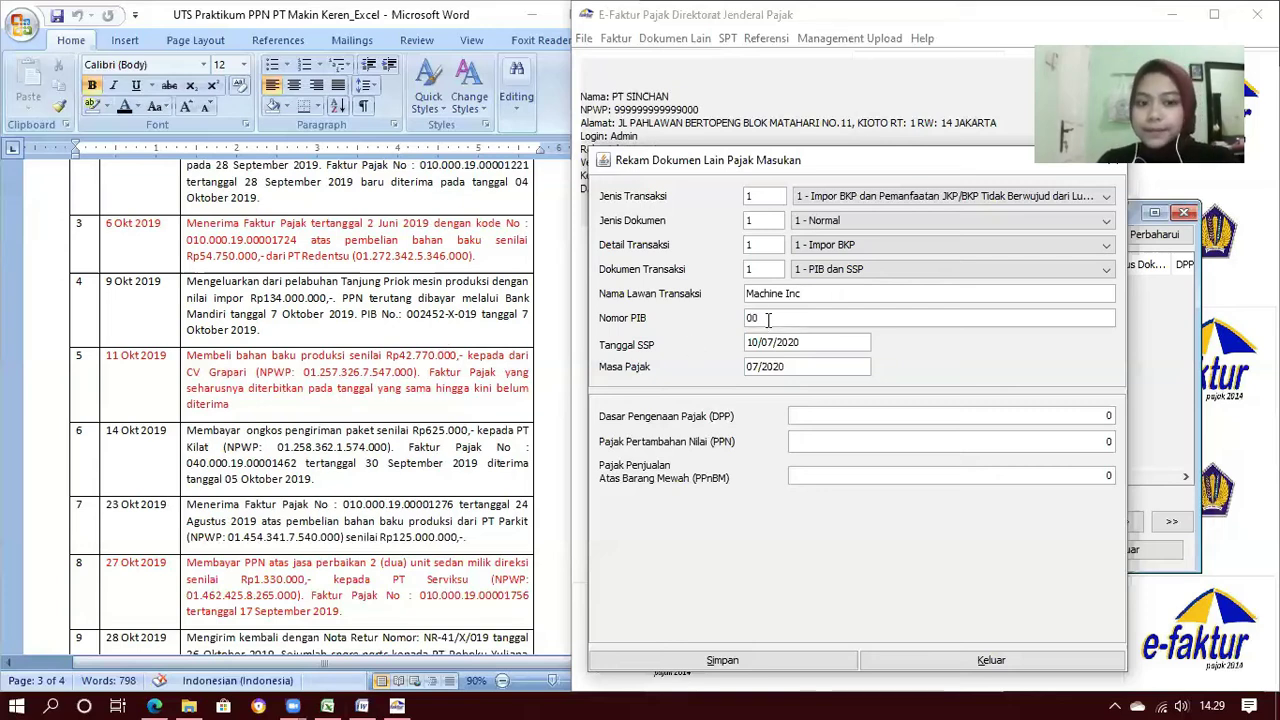
type("245")
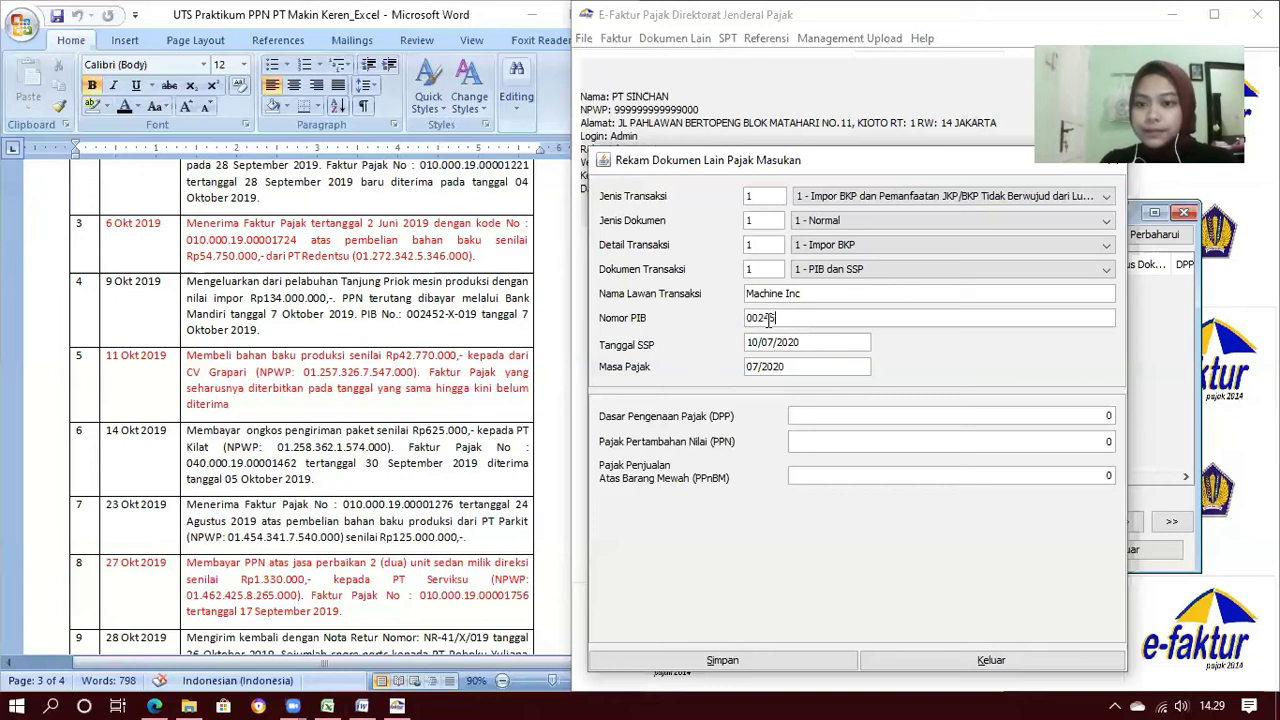
type("2")
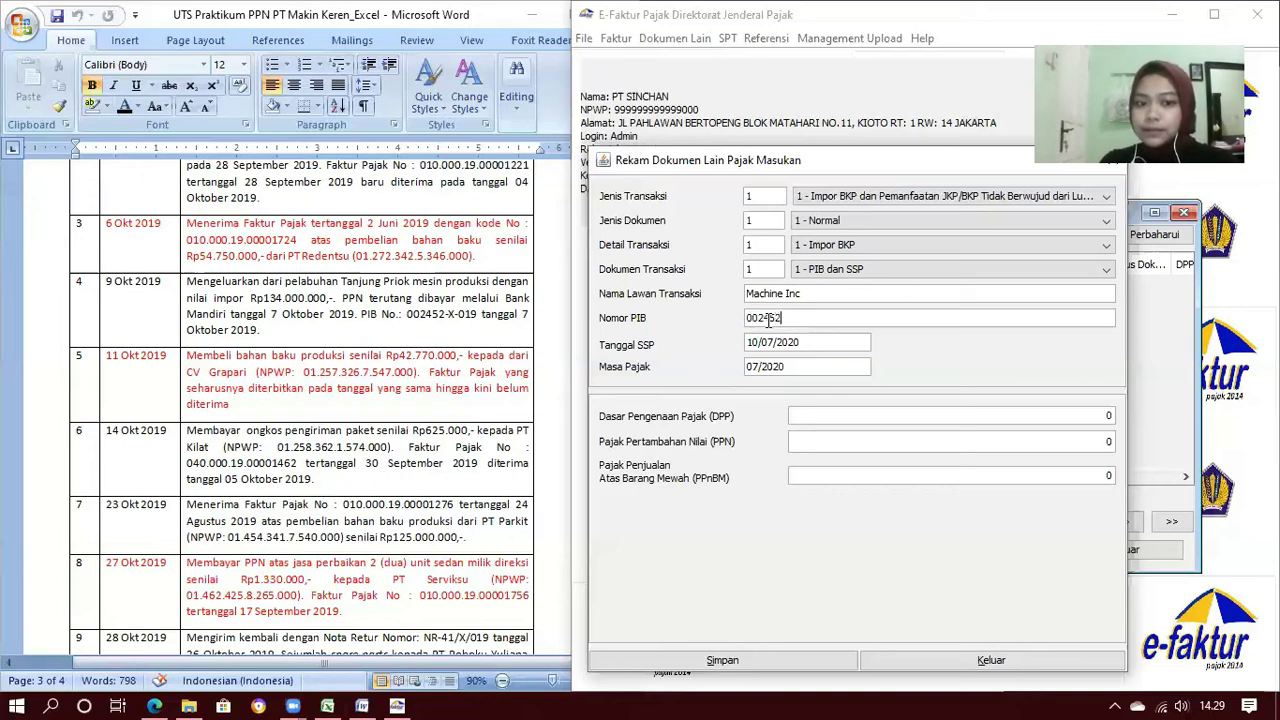
type("-x")
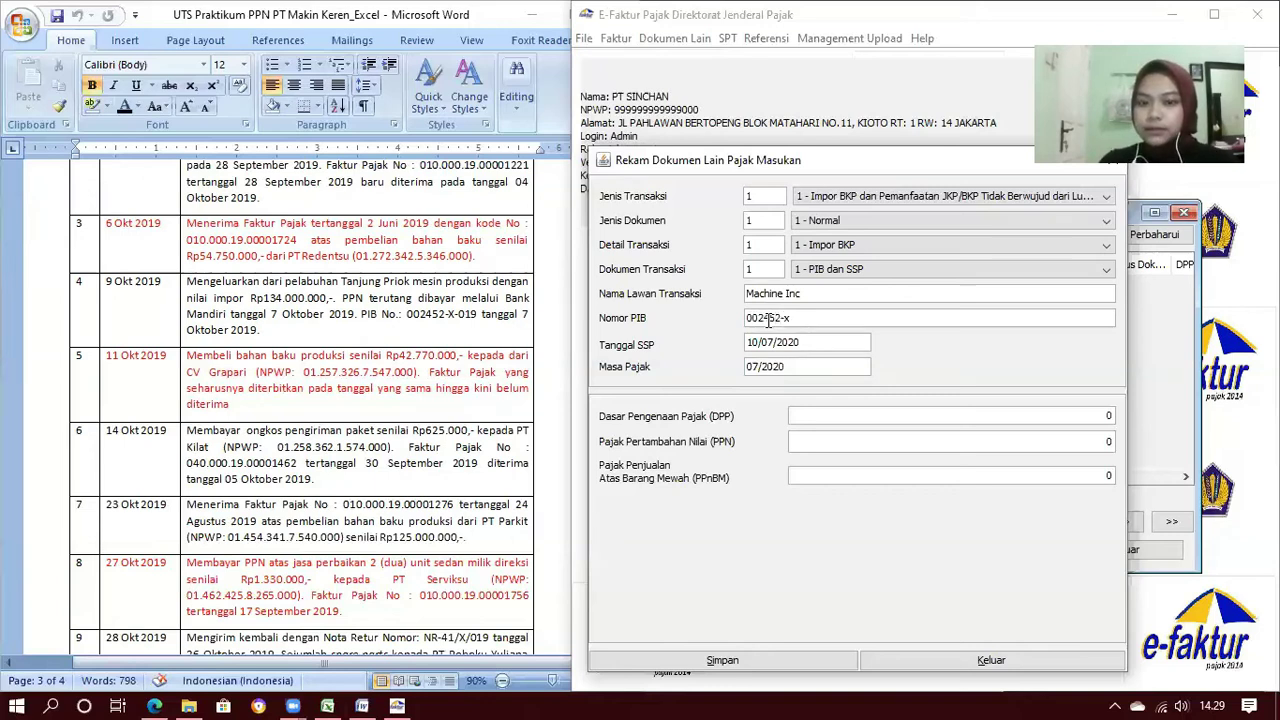
key("BackSpace")
type("X-")
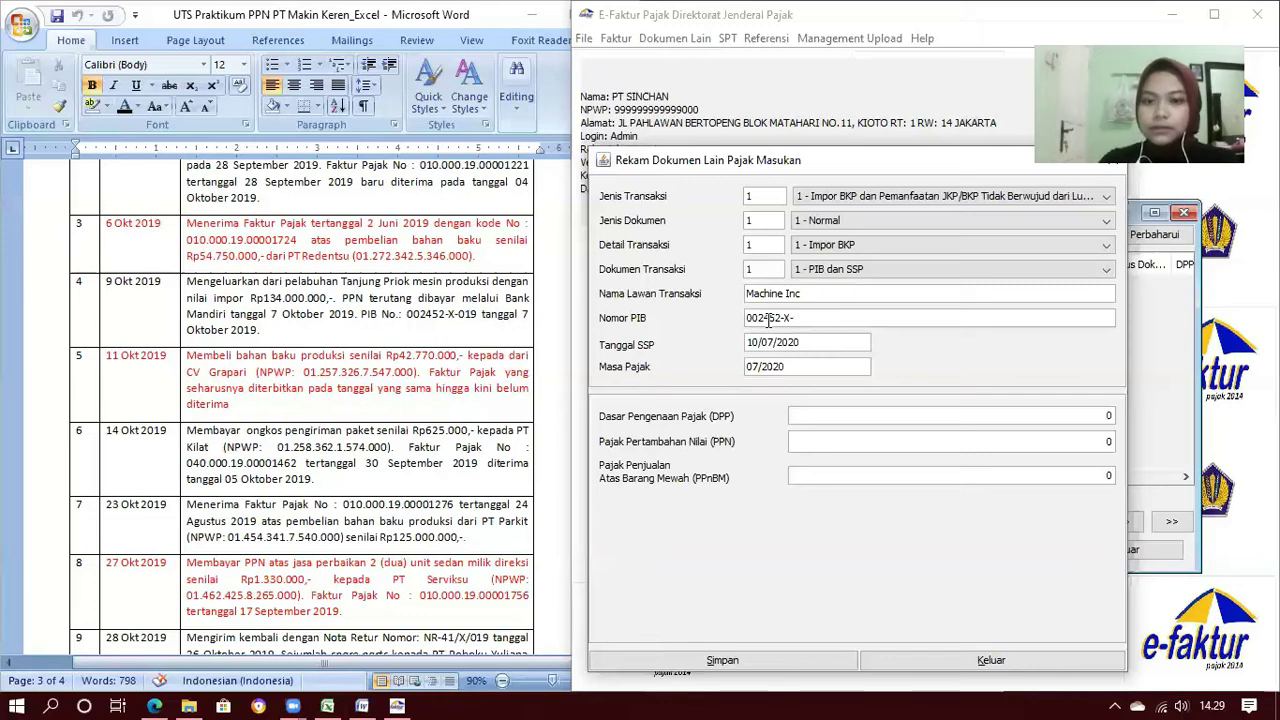
type("019")
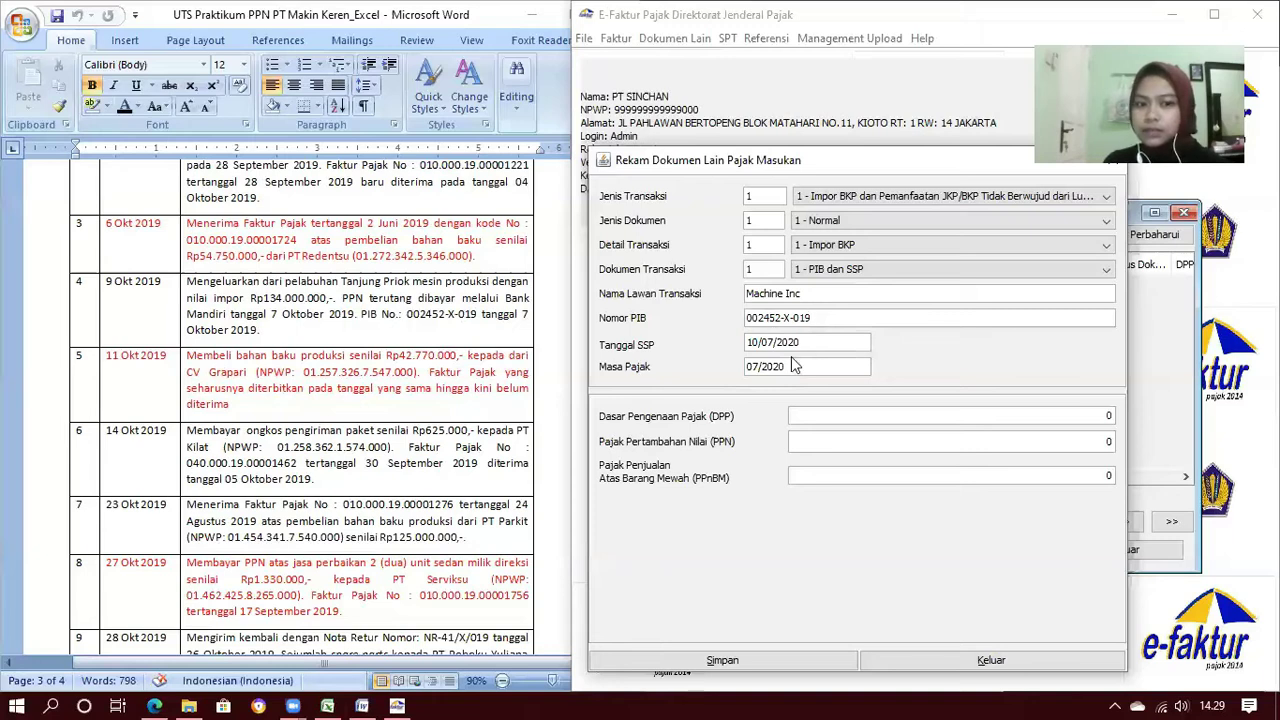
Set SSP date 07/10/2019 and DPP 134.000.000 (PPN 13.400.000), then save the import document
left_click(752, 343)
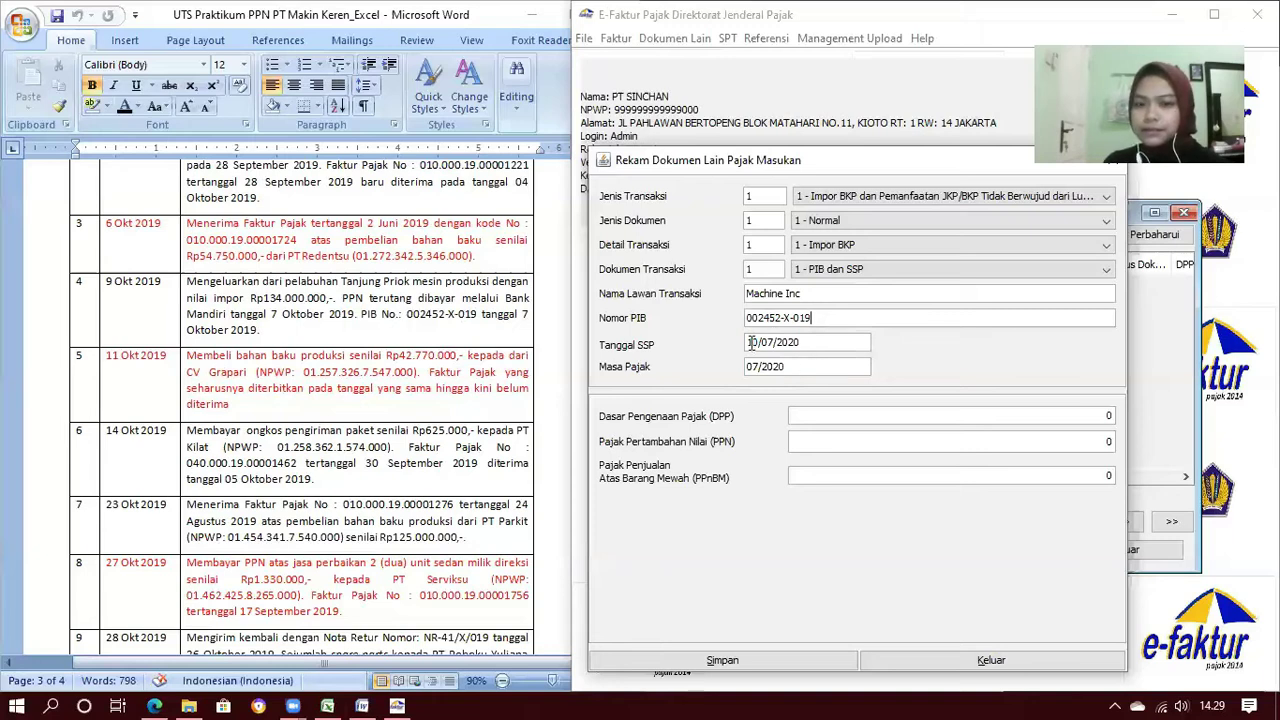
type("0710")
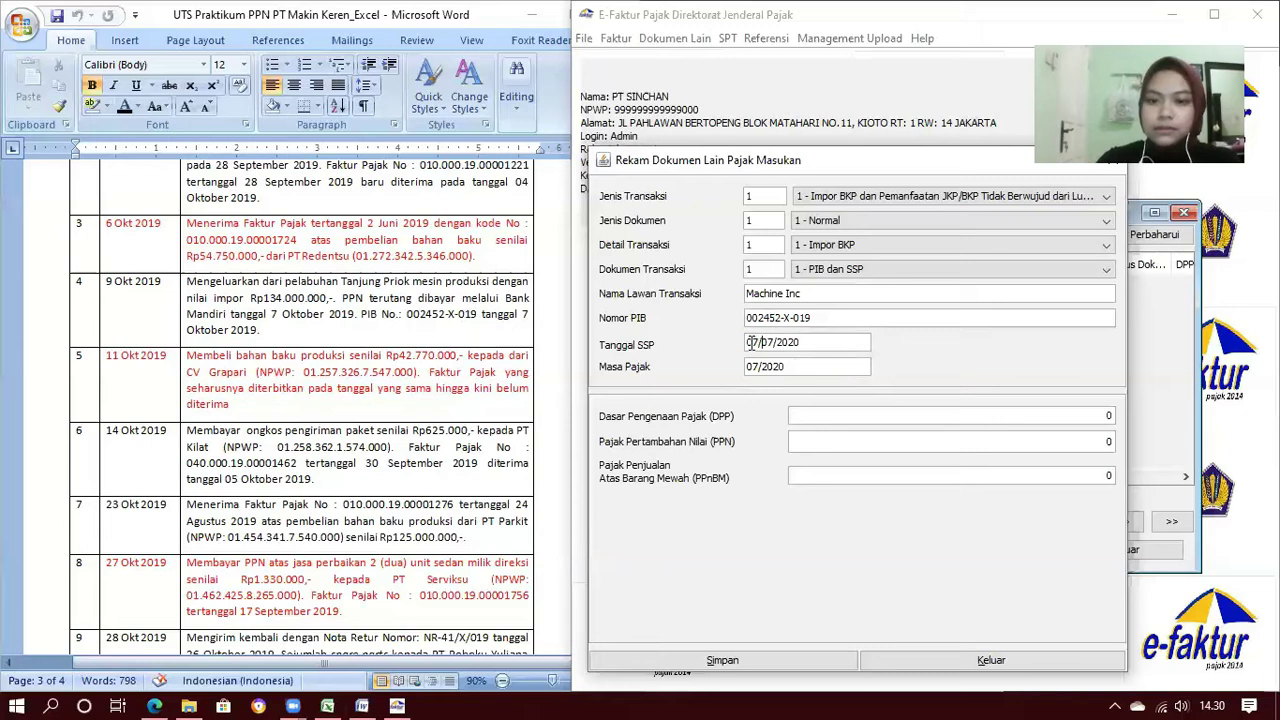
type("19")
left_click(1094, 419)
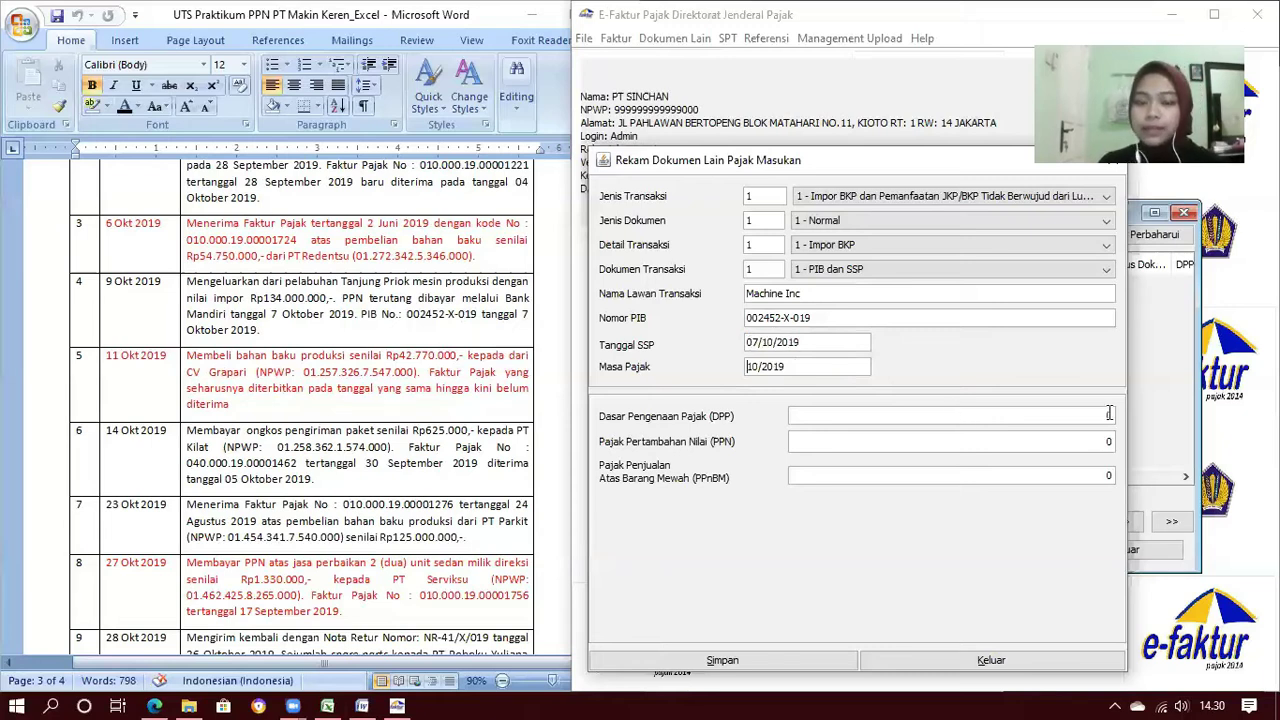
key("Tab")
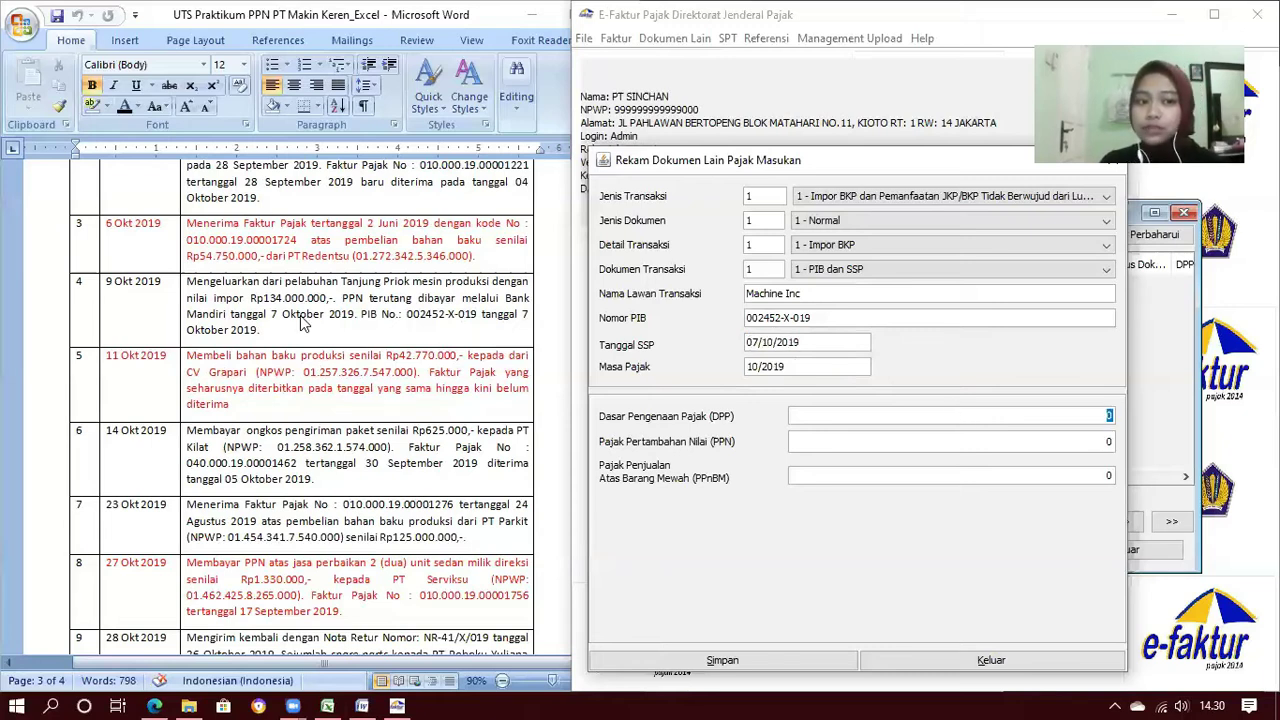
type("1")
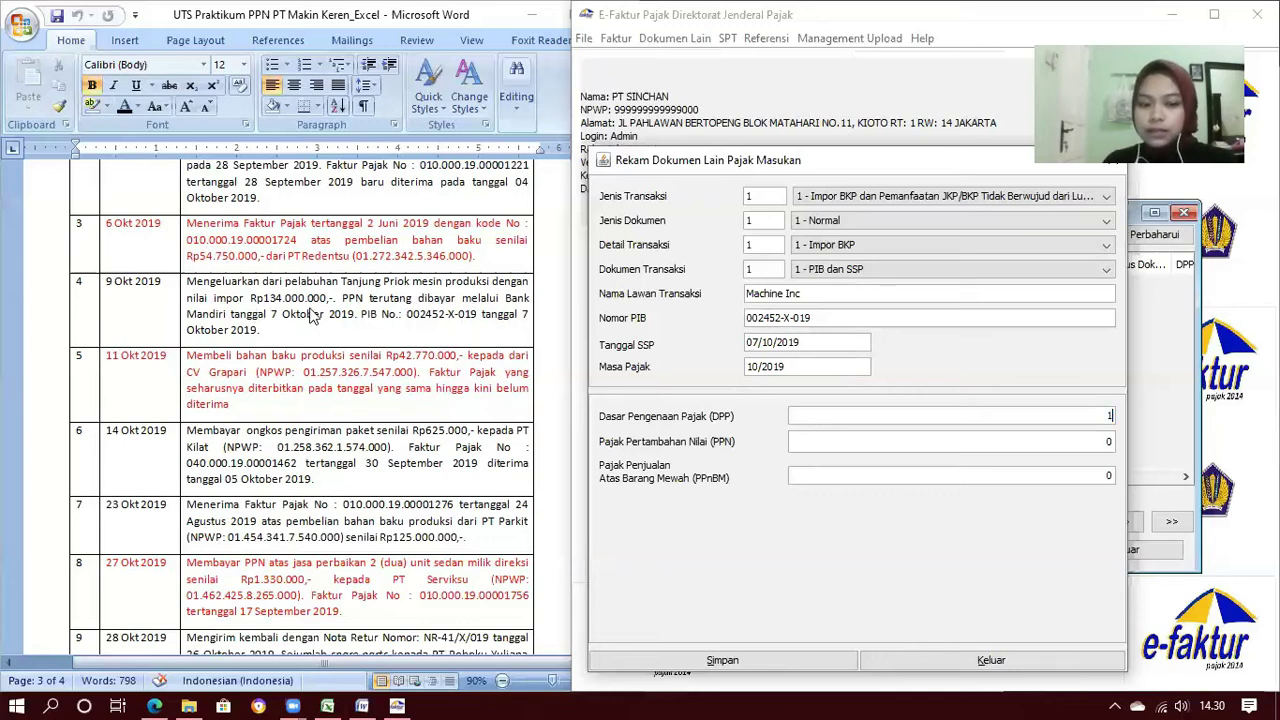
type("34000000")
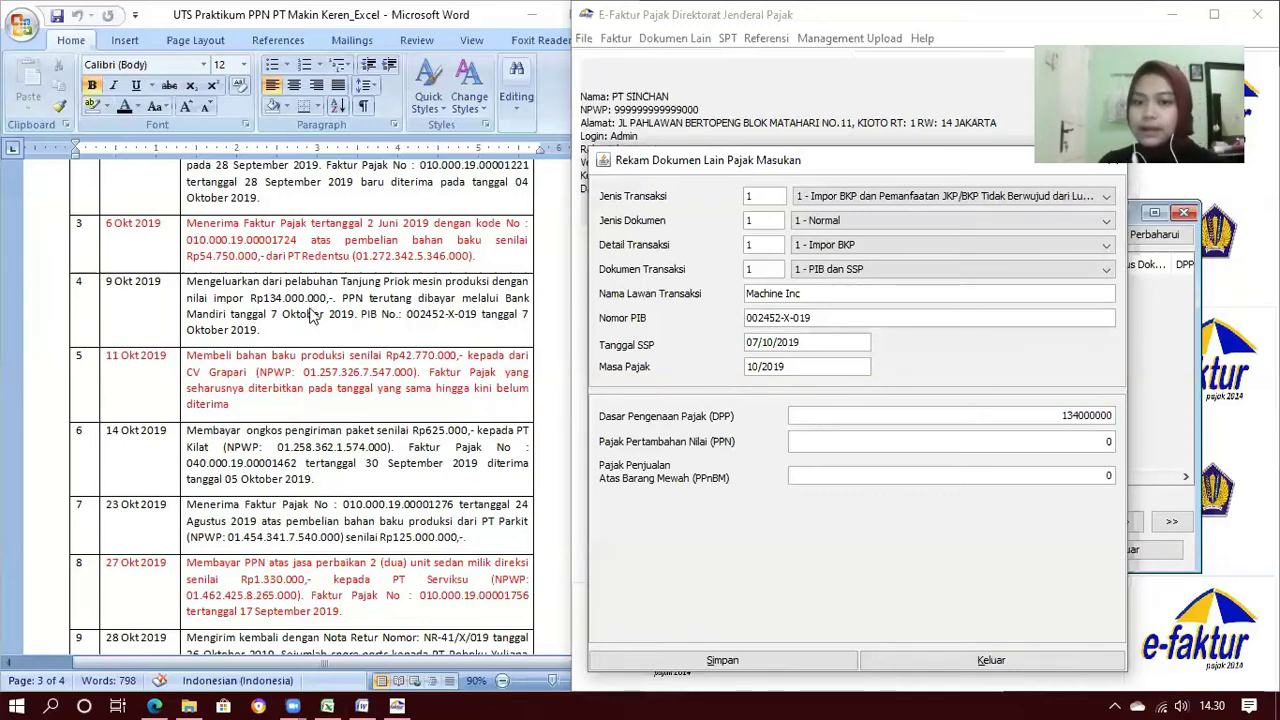
key("Tab")
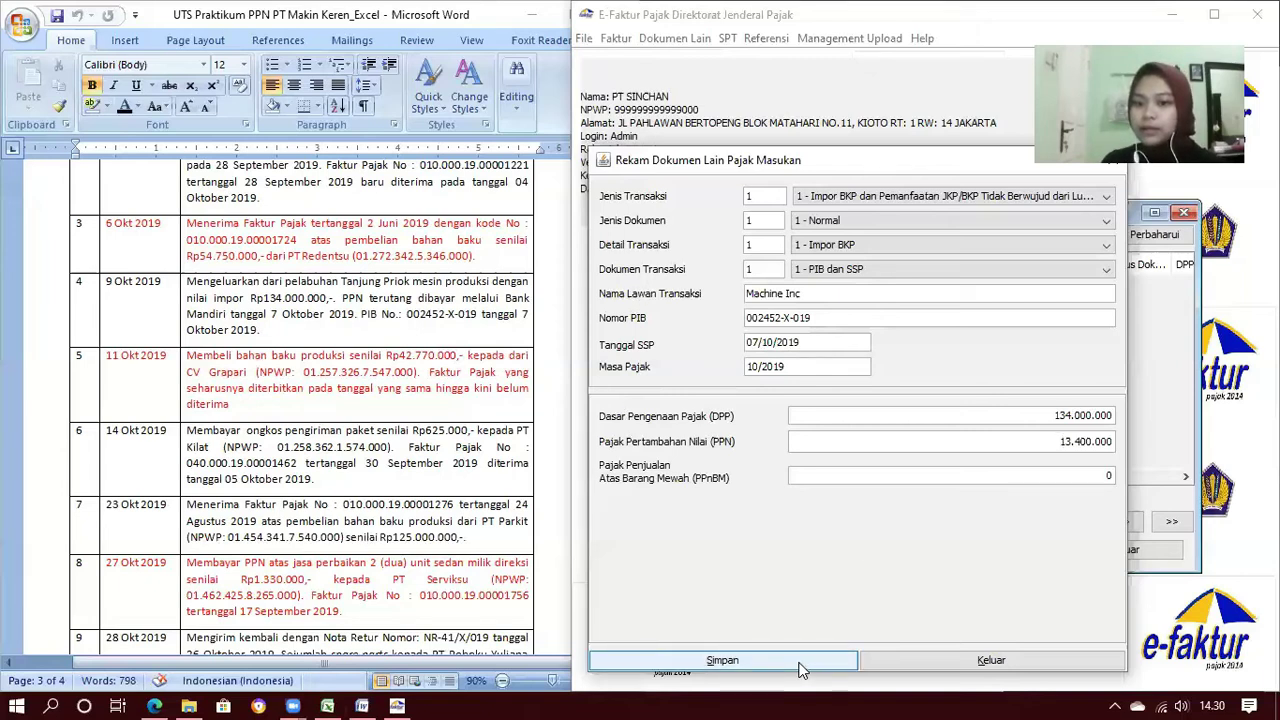
left_click(903, 447)
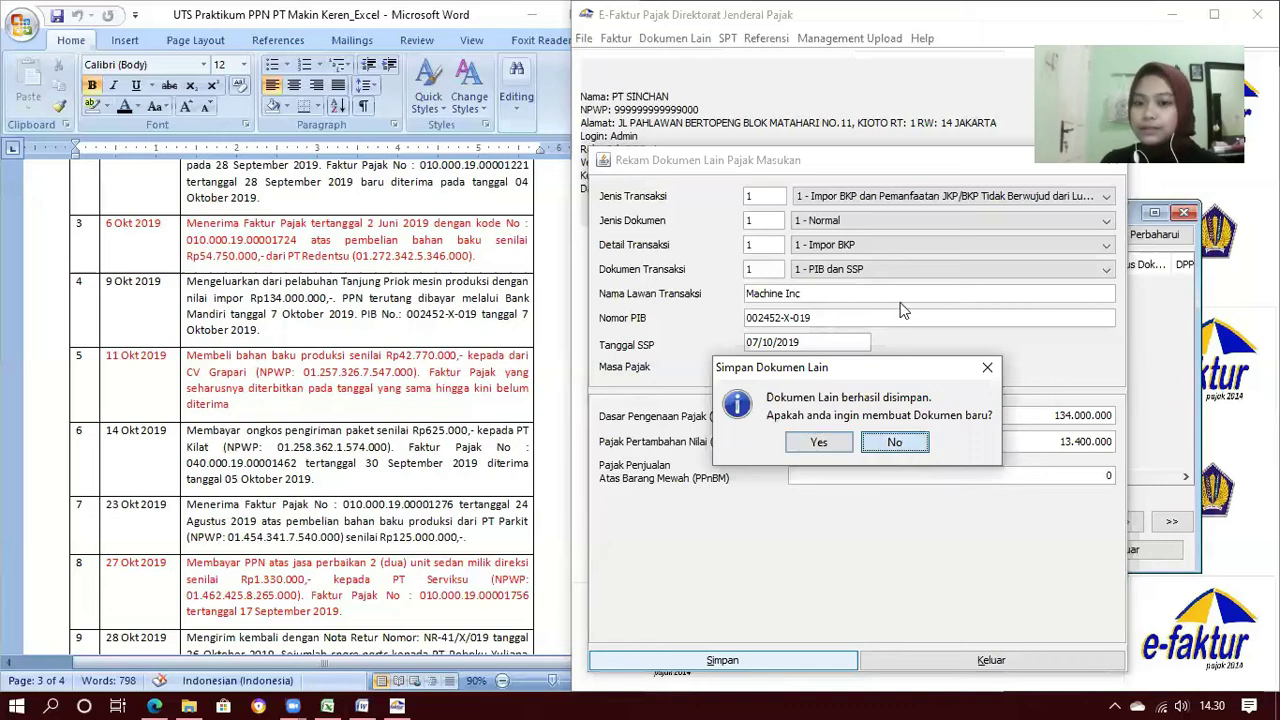
key("Return")
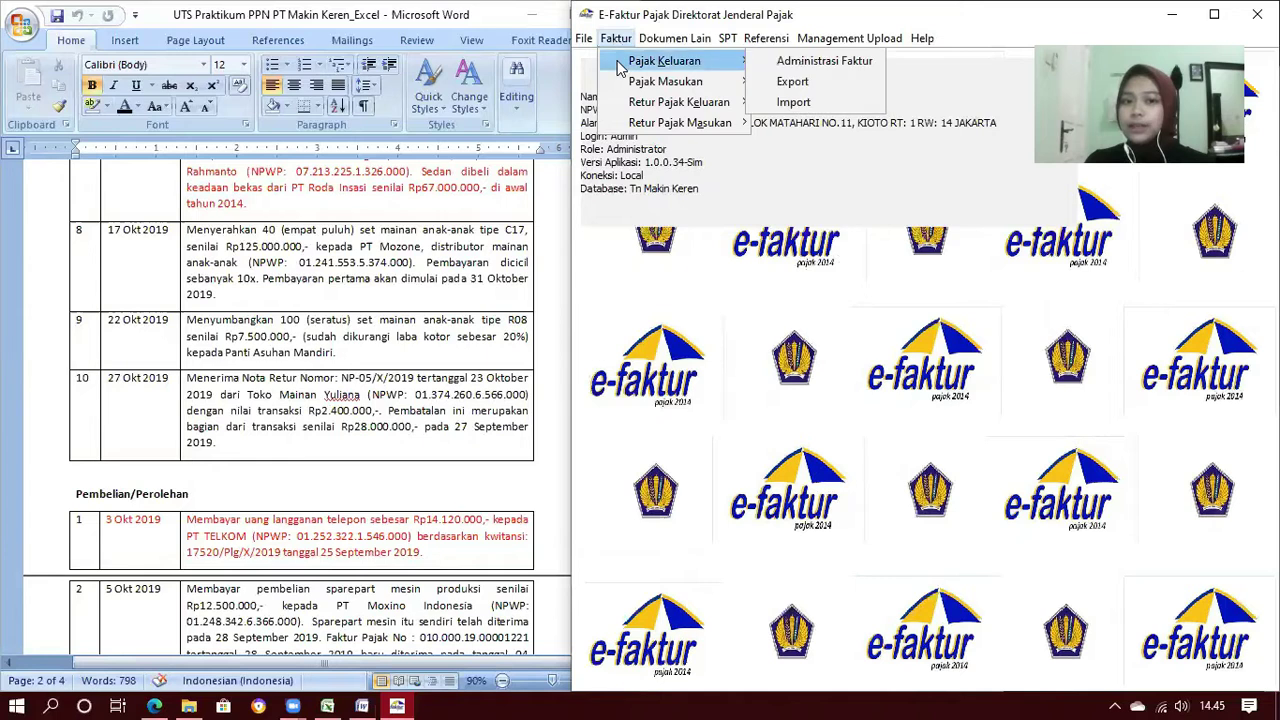
Select all six output invoices in Administrasi Faktur and upload them
left_click(760, 60)
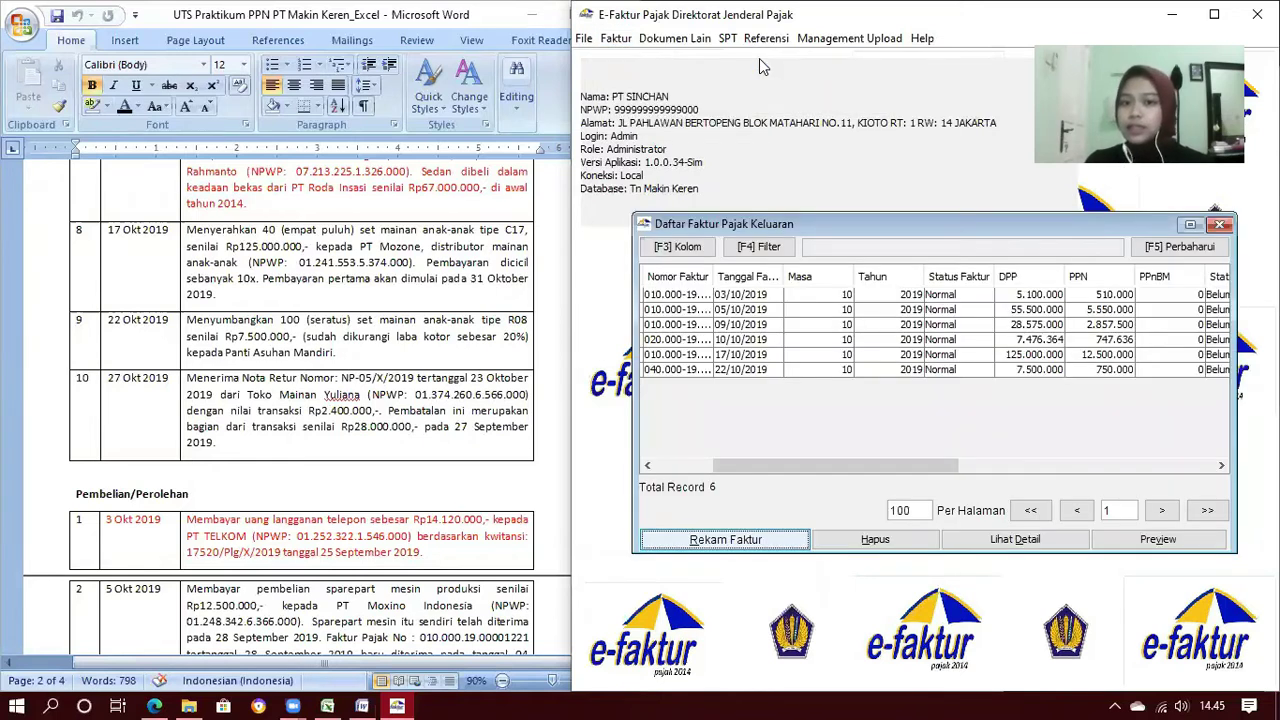
left_click(735, 296)
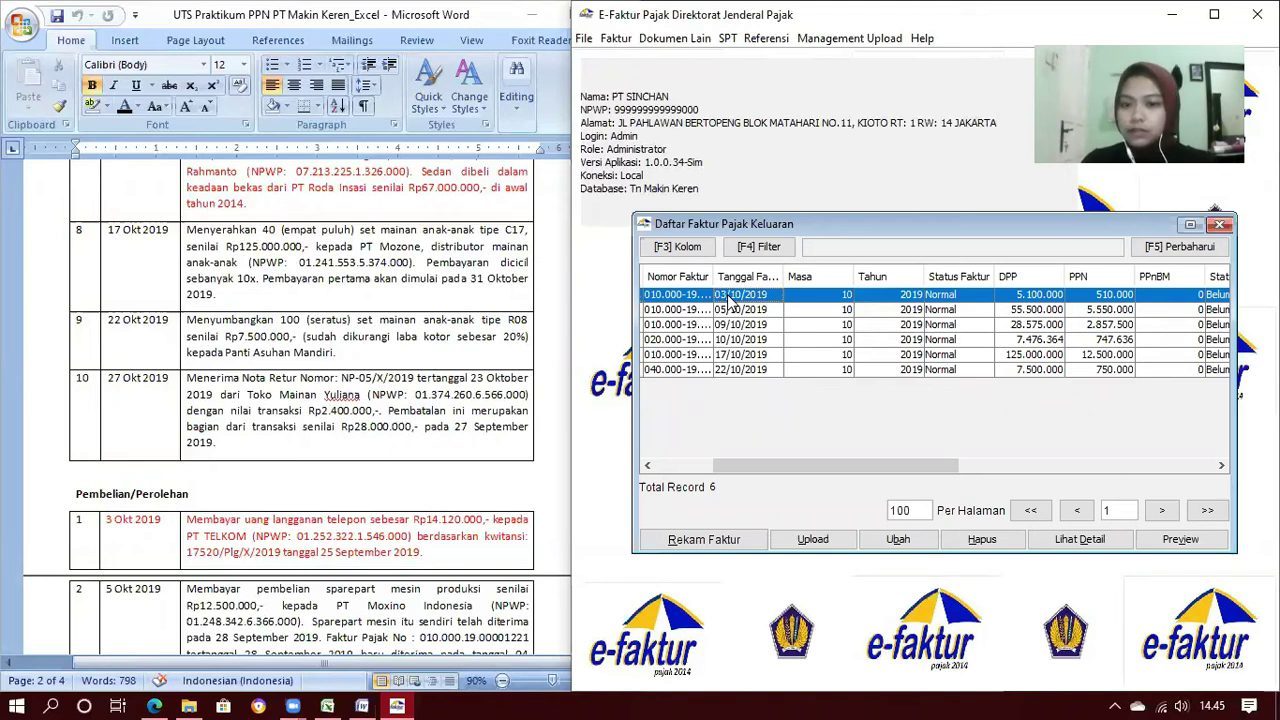
key("shift+Down")
key("shift+Down")
key("shift+Down")
key("shift+Down")
key("shift+Down")
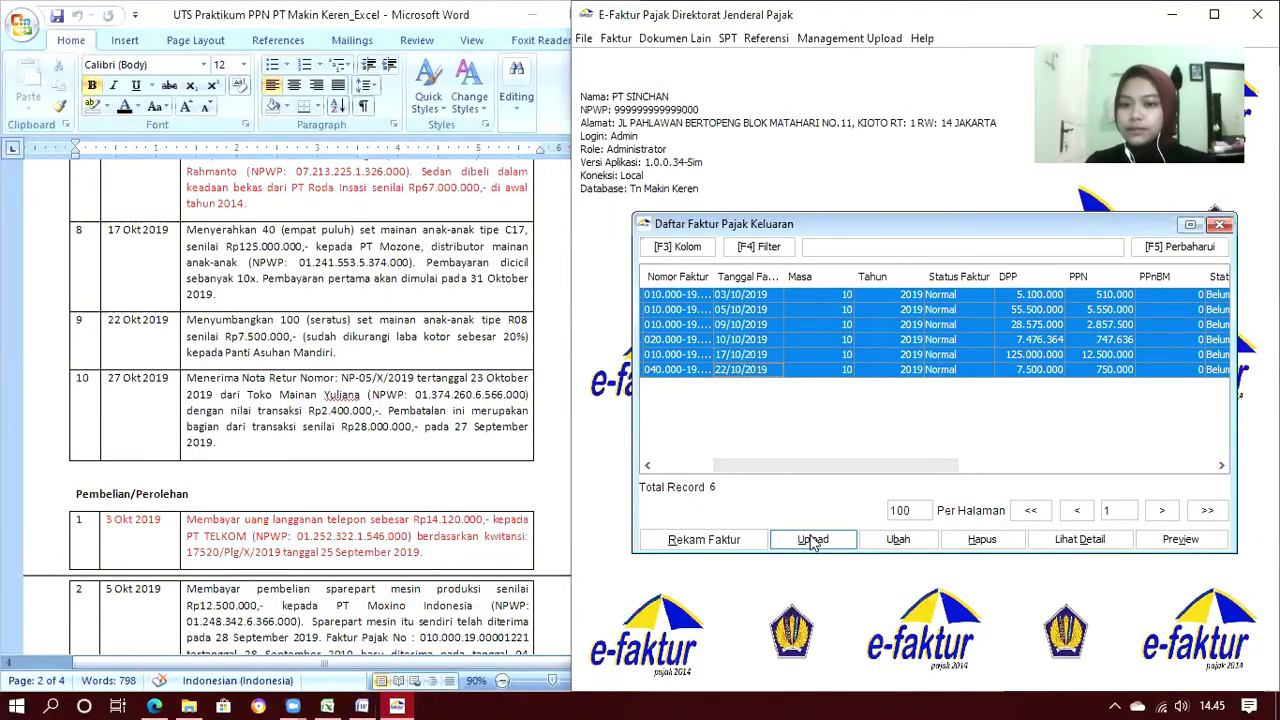
left_click(813, 541)
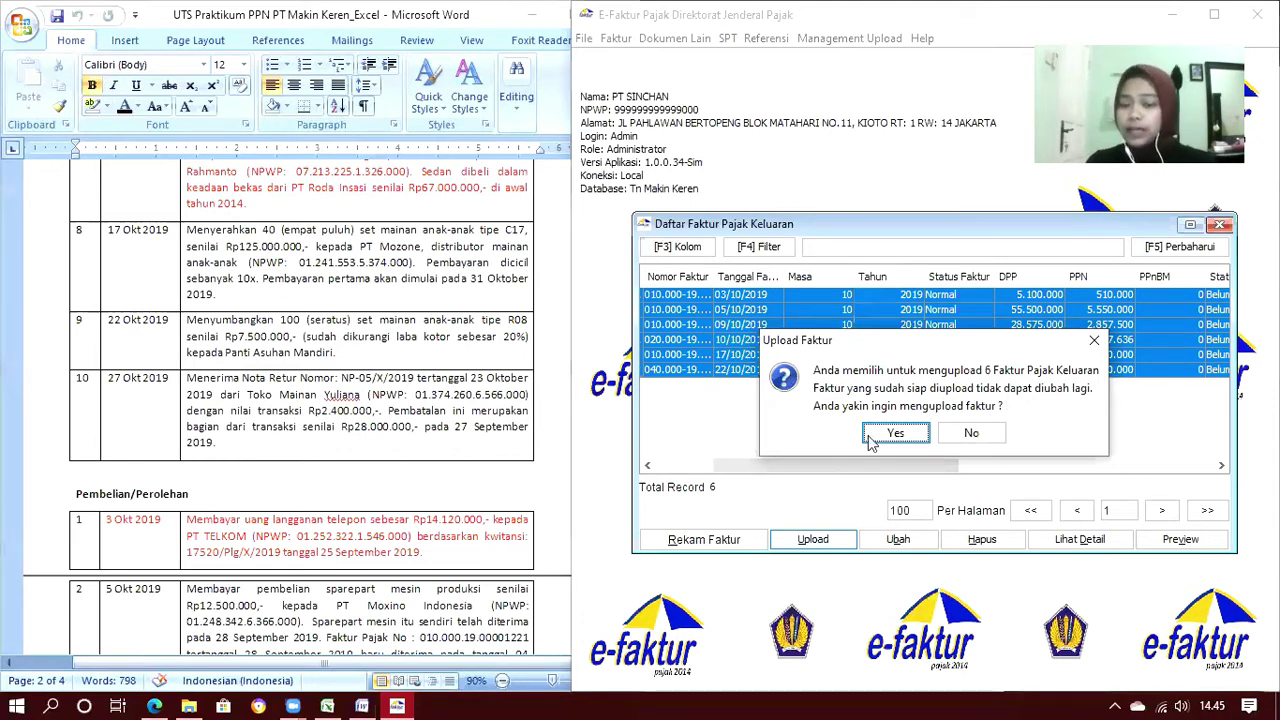
left_click(923, 434)
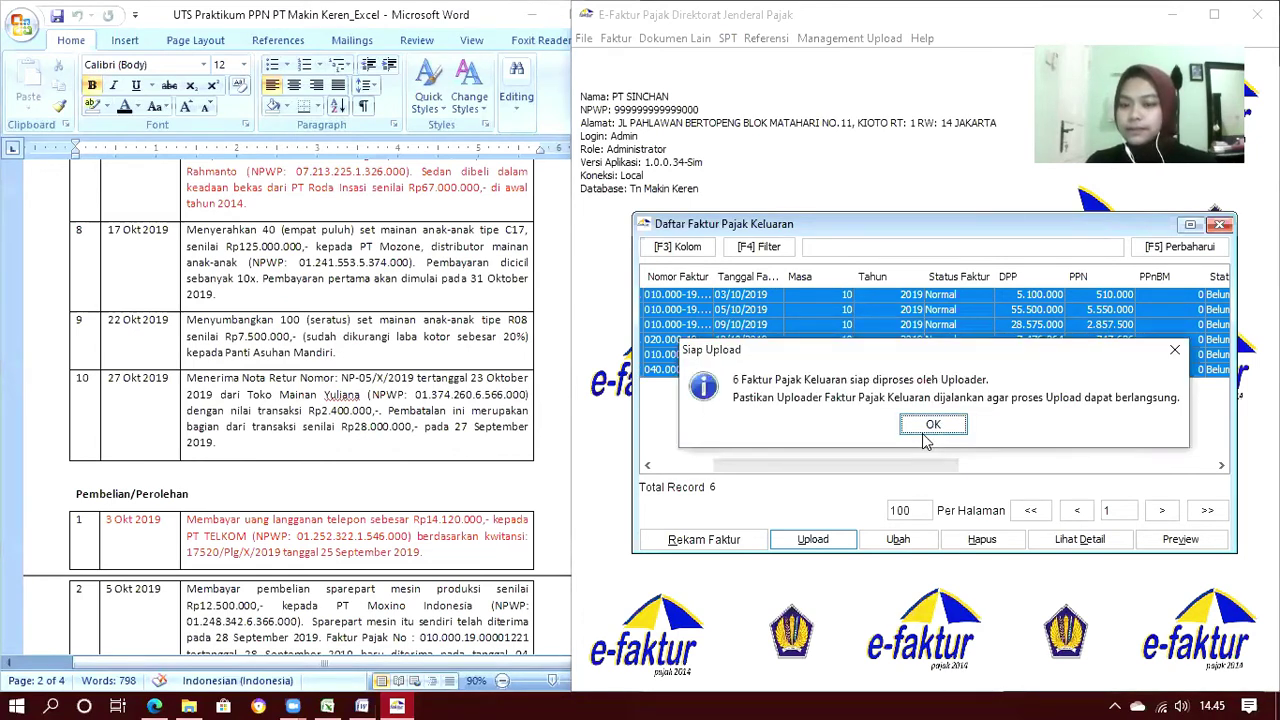
left_click(932, 426)
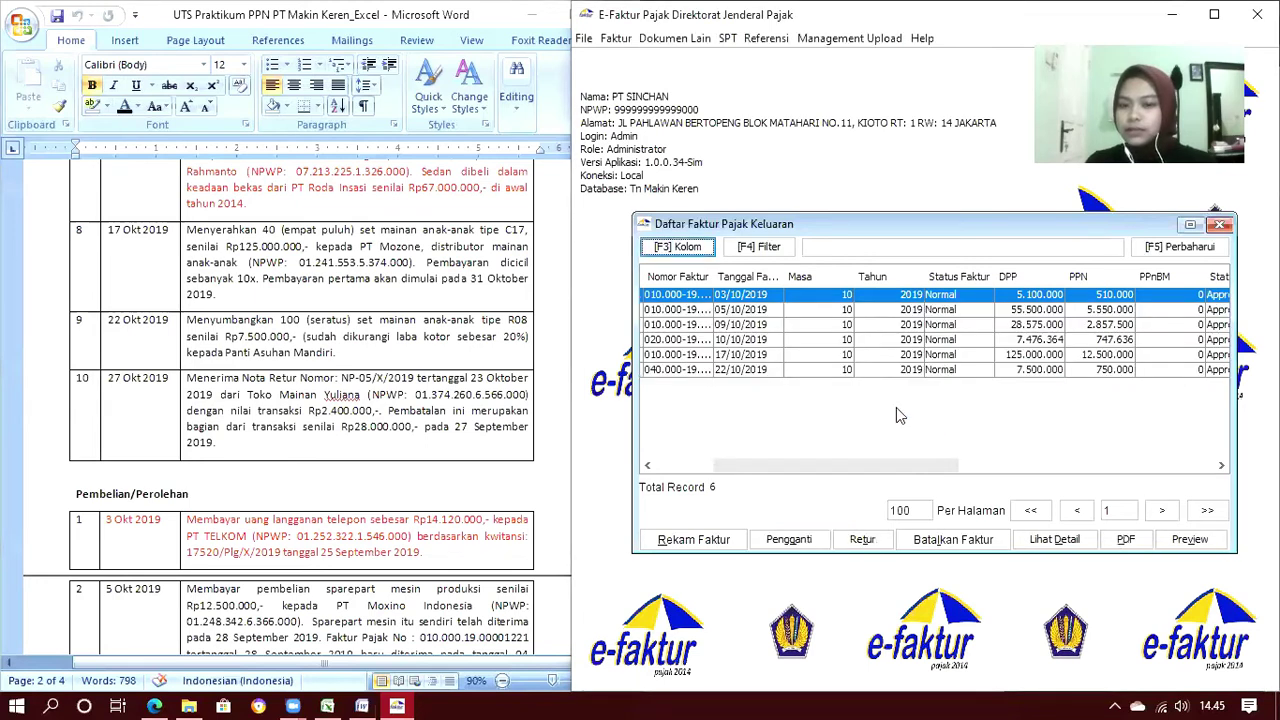
Check the 05/10 to 22/10/2019 invoices show Approved status, then close the list
left_click(750, 311)
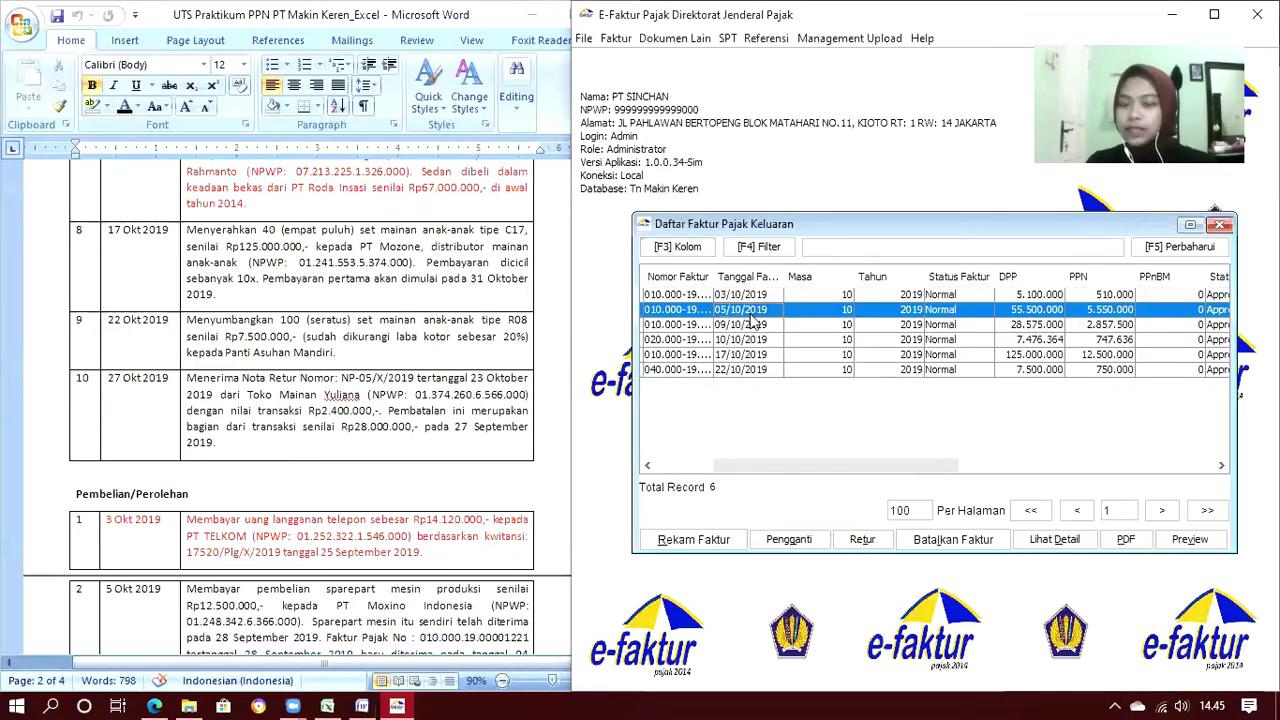
left_click(755, 325)
left_click(760, 340)
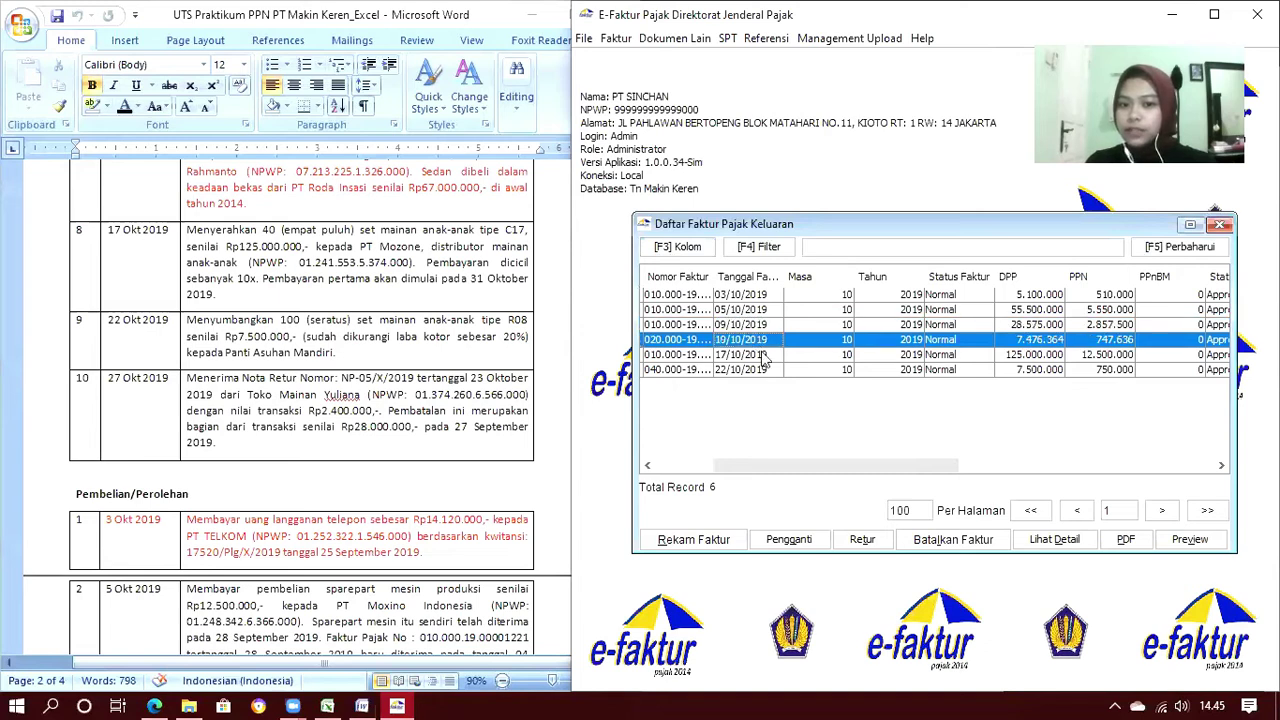
left_click(766, 355)
left_click(770, 370)
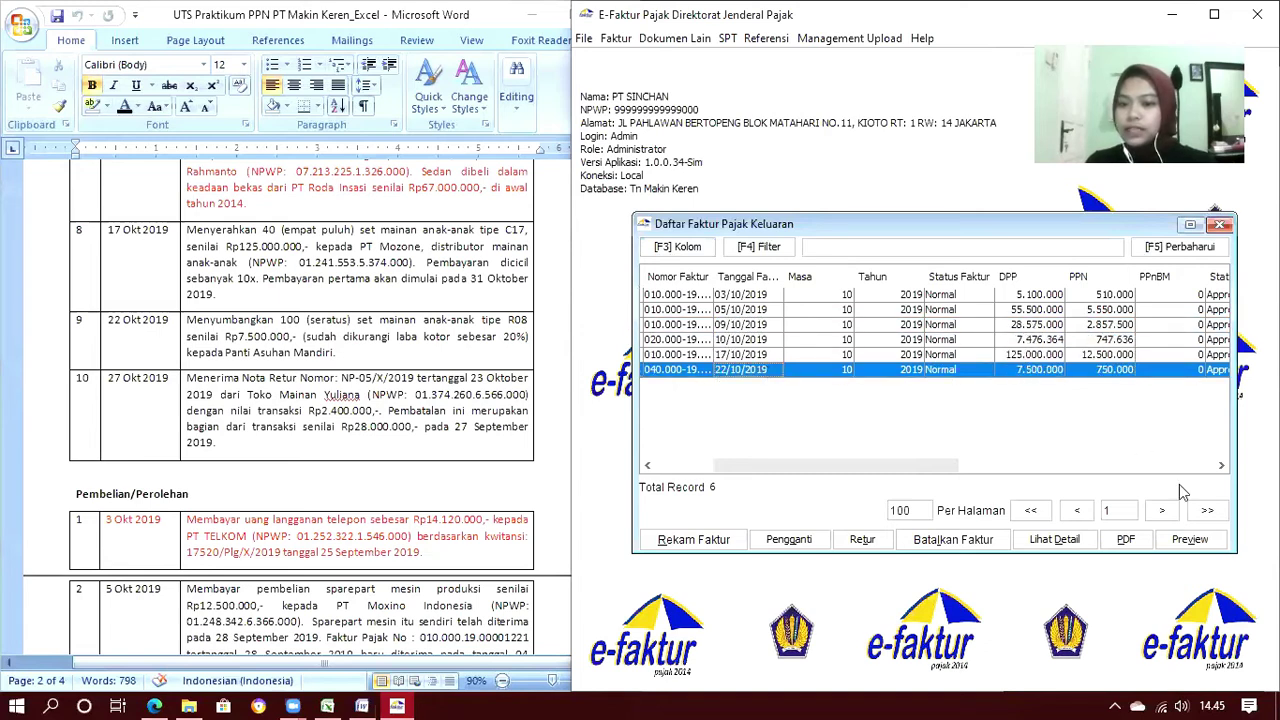
left_click(1220, 224)
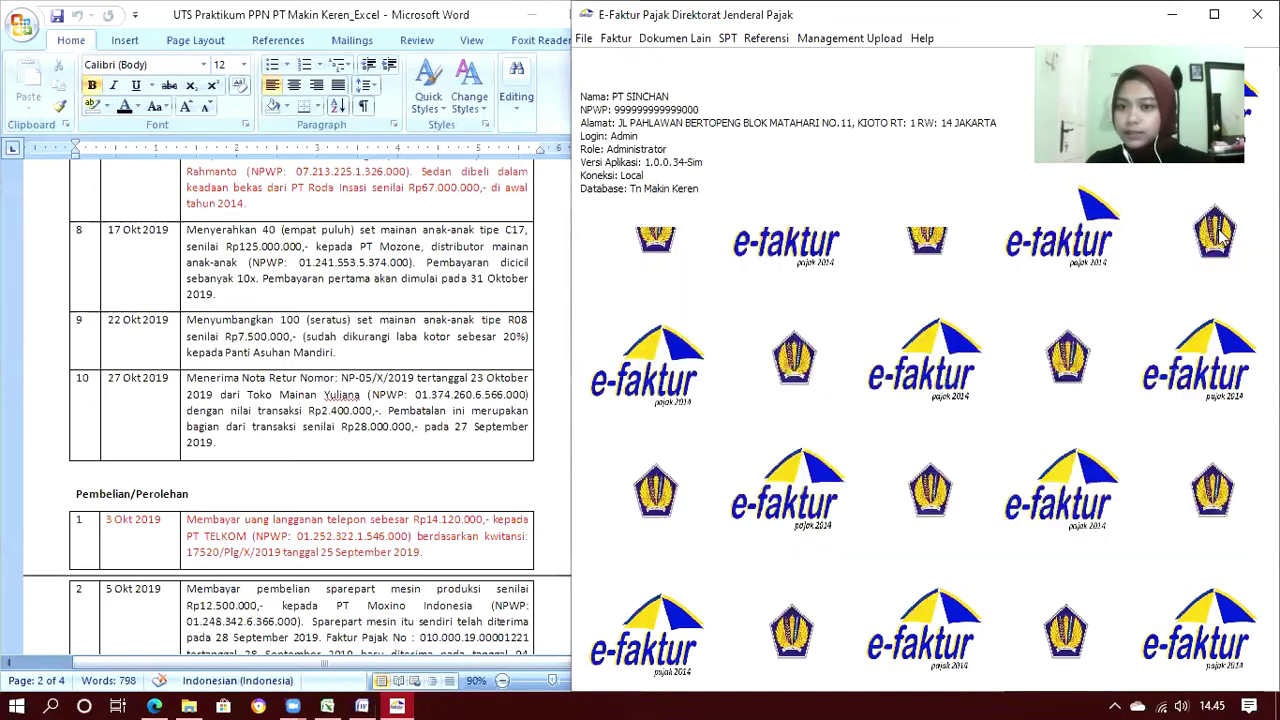
Open the Pajak Masukan invoice administration list and select all four purchase invoices
left_click(612, 38)
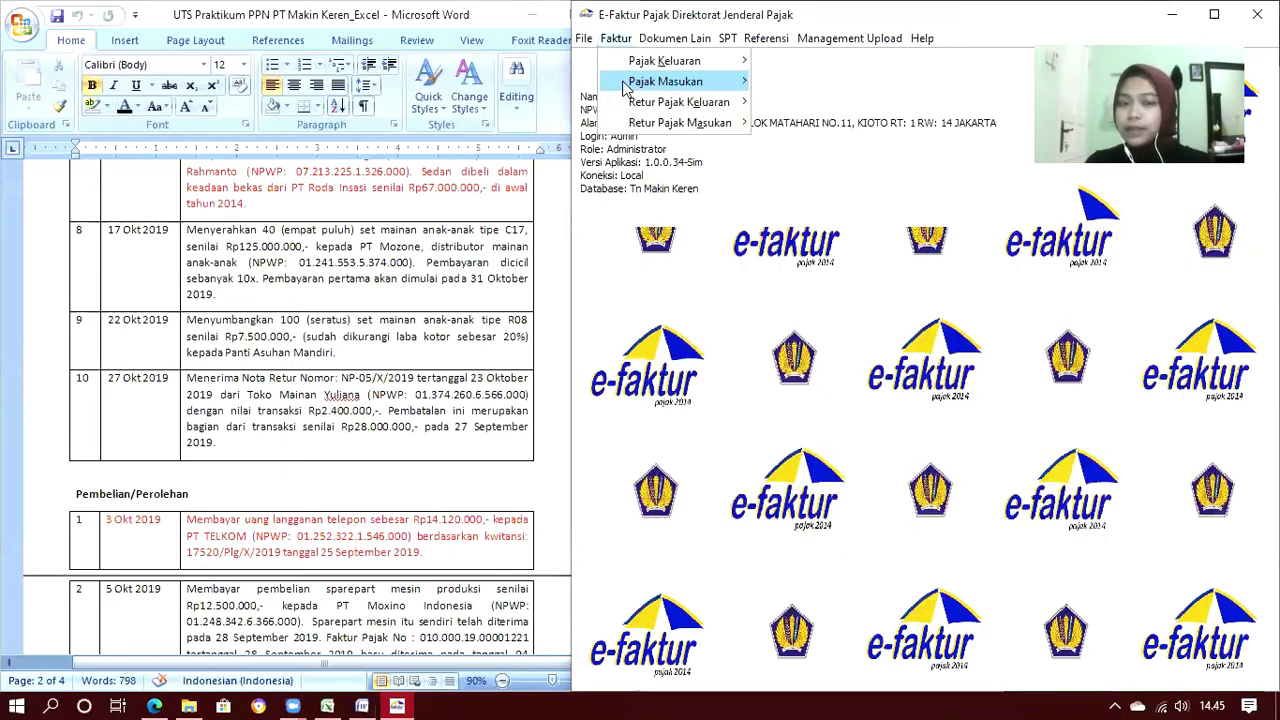
mouse_move(640, 82)
left_click(788, 84)
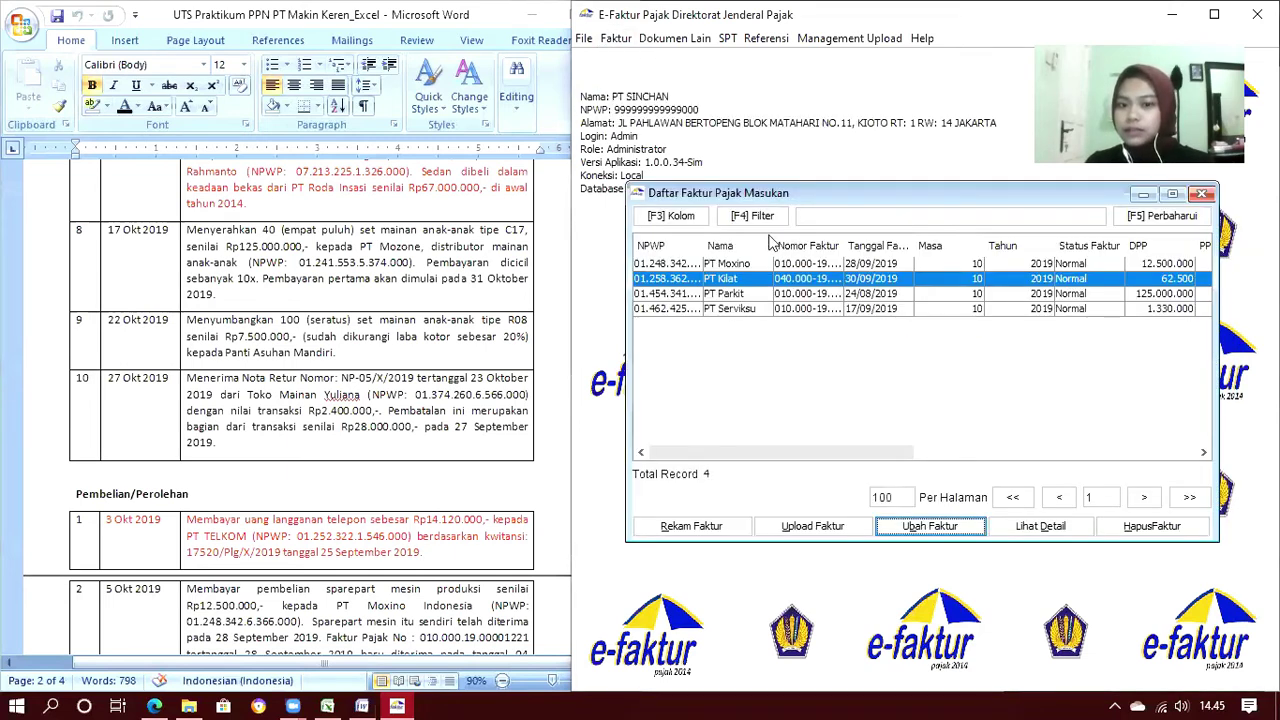
left_click(723, 265)
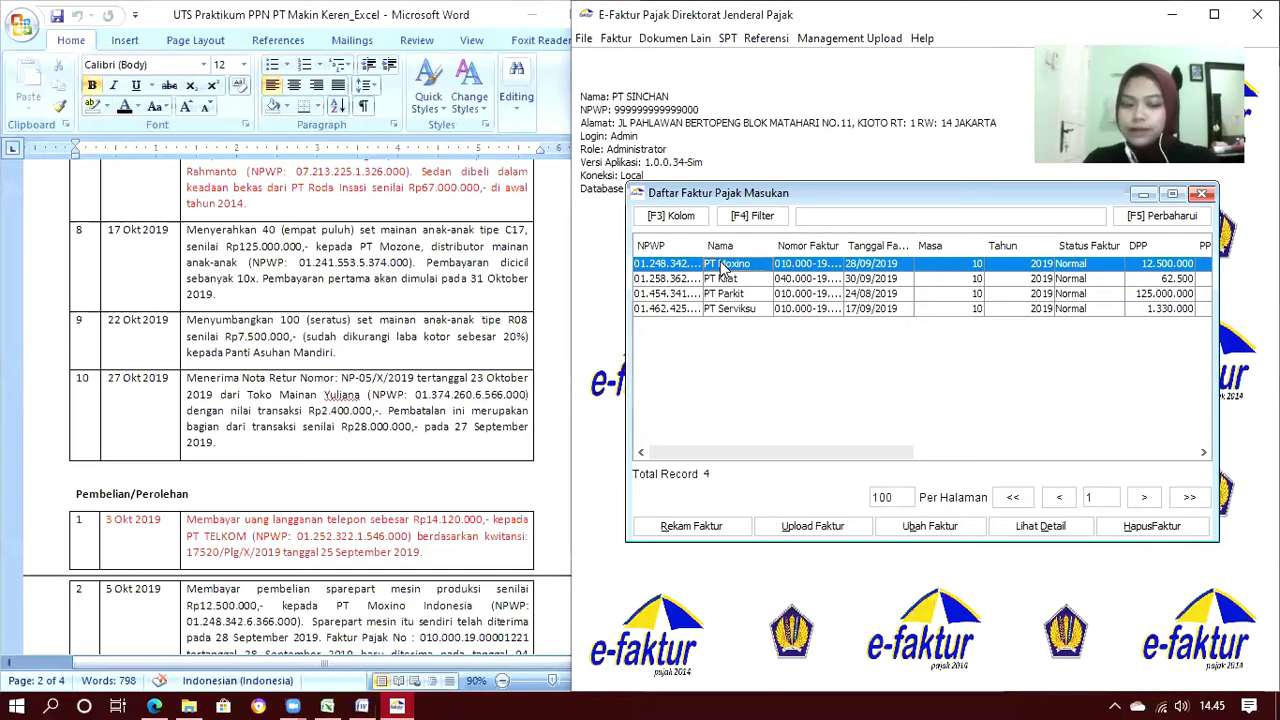
key("shift+Down")
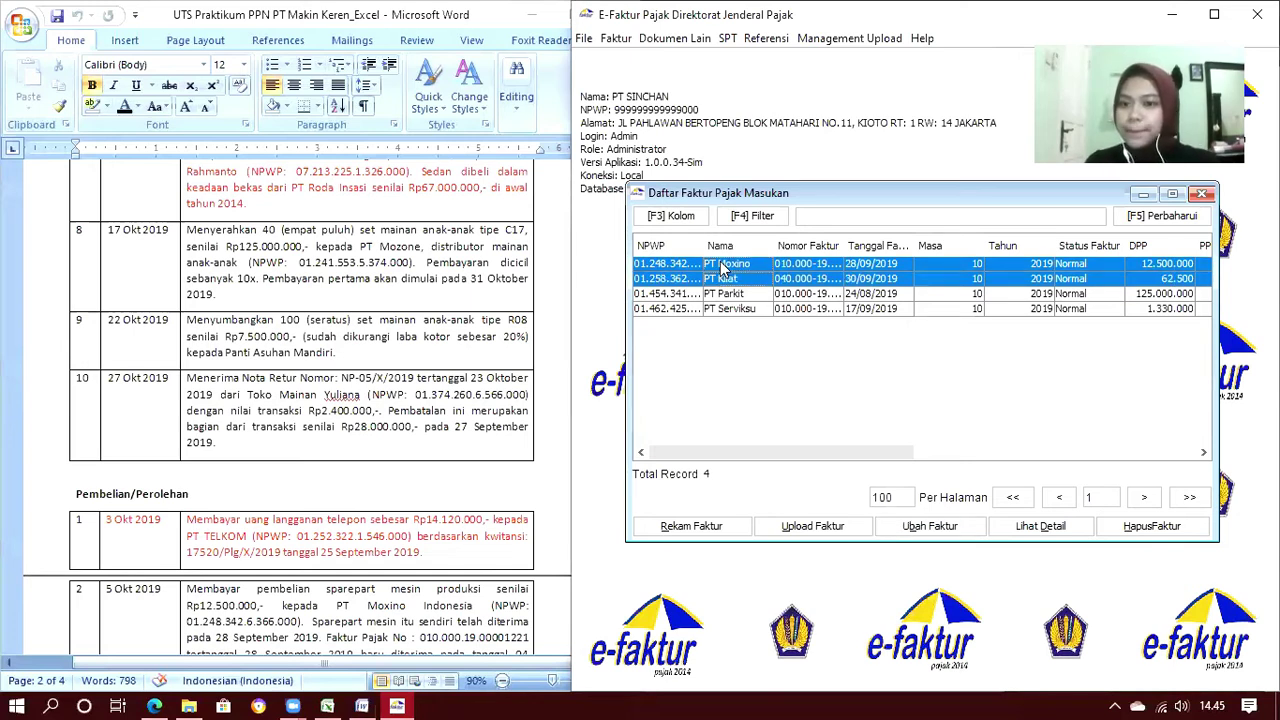
key("shift+Down")
key("shift+Down")
Upload the four purchase invoices, then check the PT Kilat and PT Serviksu entries
left_click(808, 533)
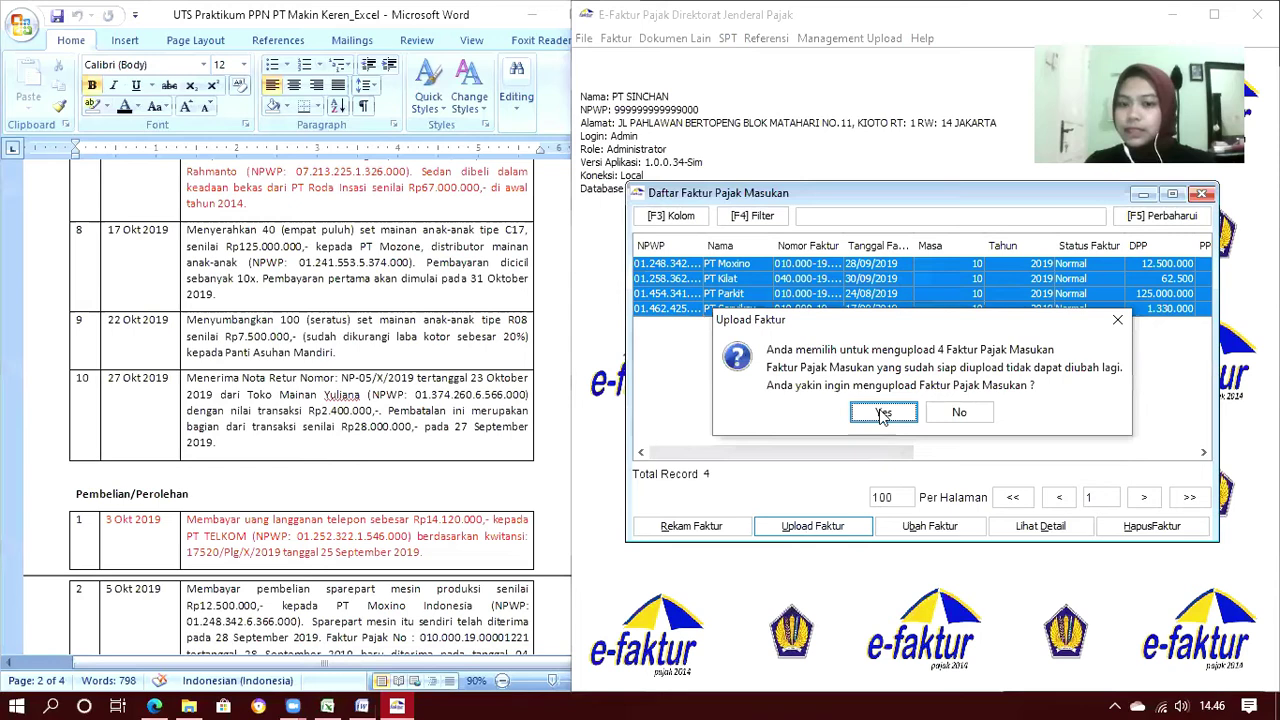
left_click(883, 415)
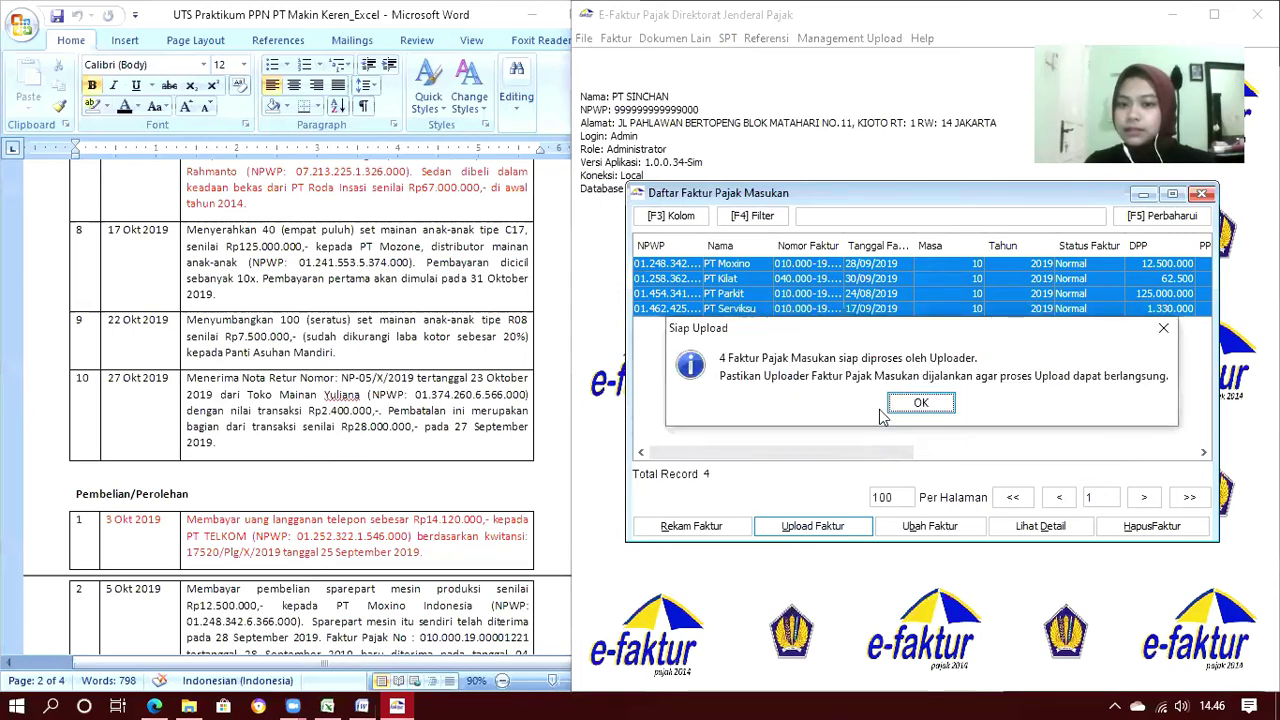
left_click(920, 404)
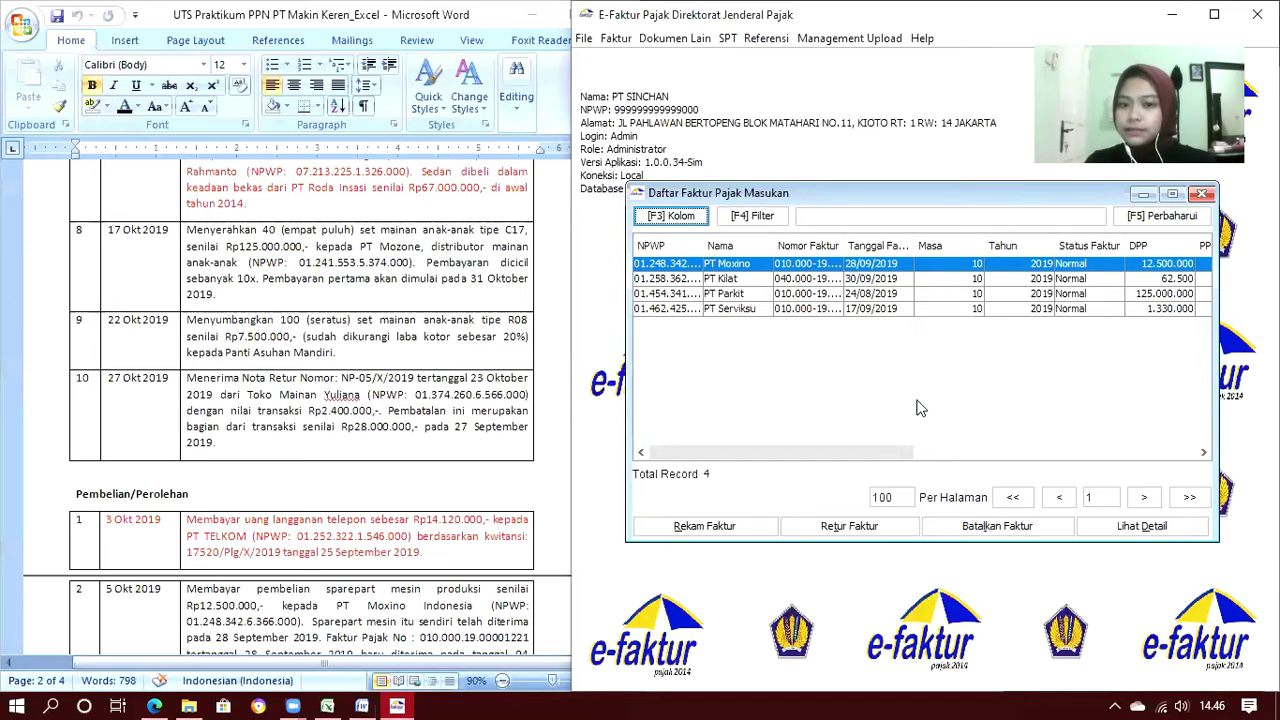
left_click(725, 282)
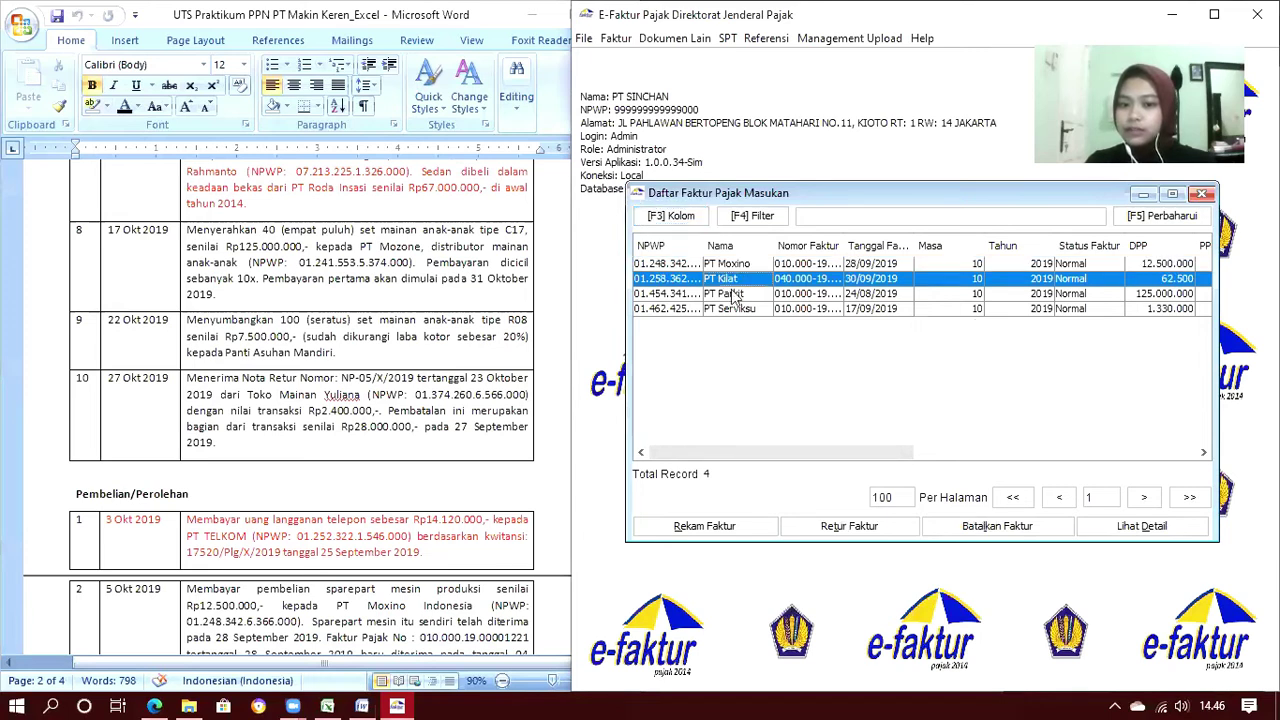
left_click(748, 311)
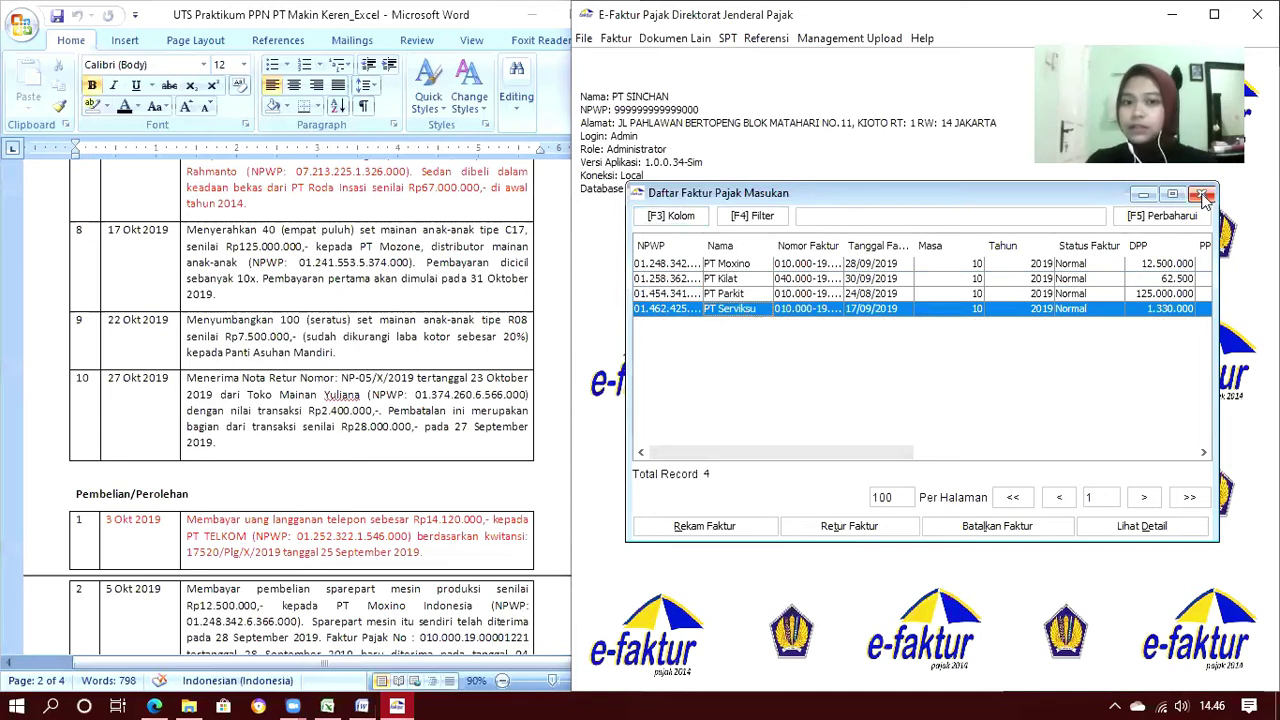
Upload sales return note NP-05/X/2019 from Retur Pajak Keluaran and close its list
left_click(617, 40)
mouse_move(636, 108)
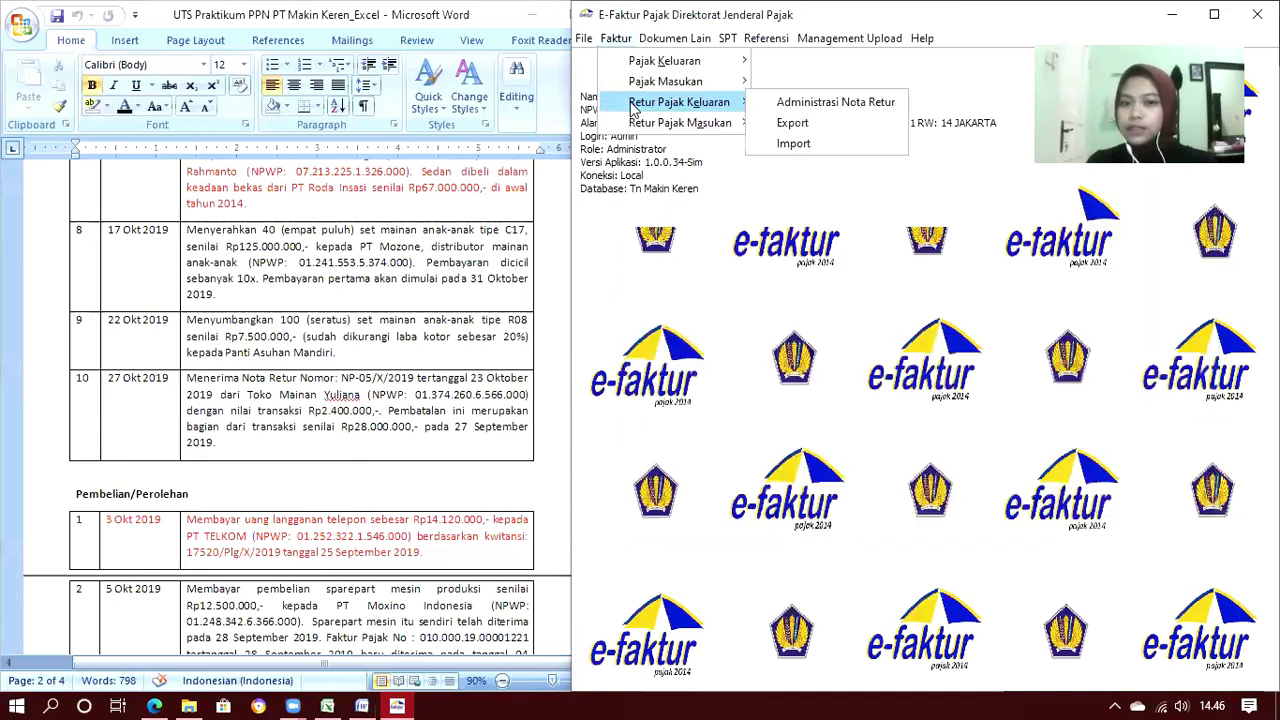
left_click(833, 104)
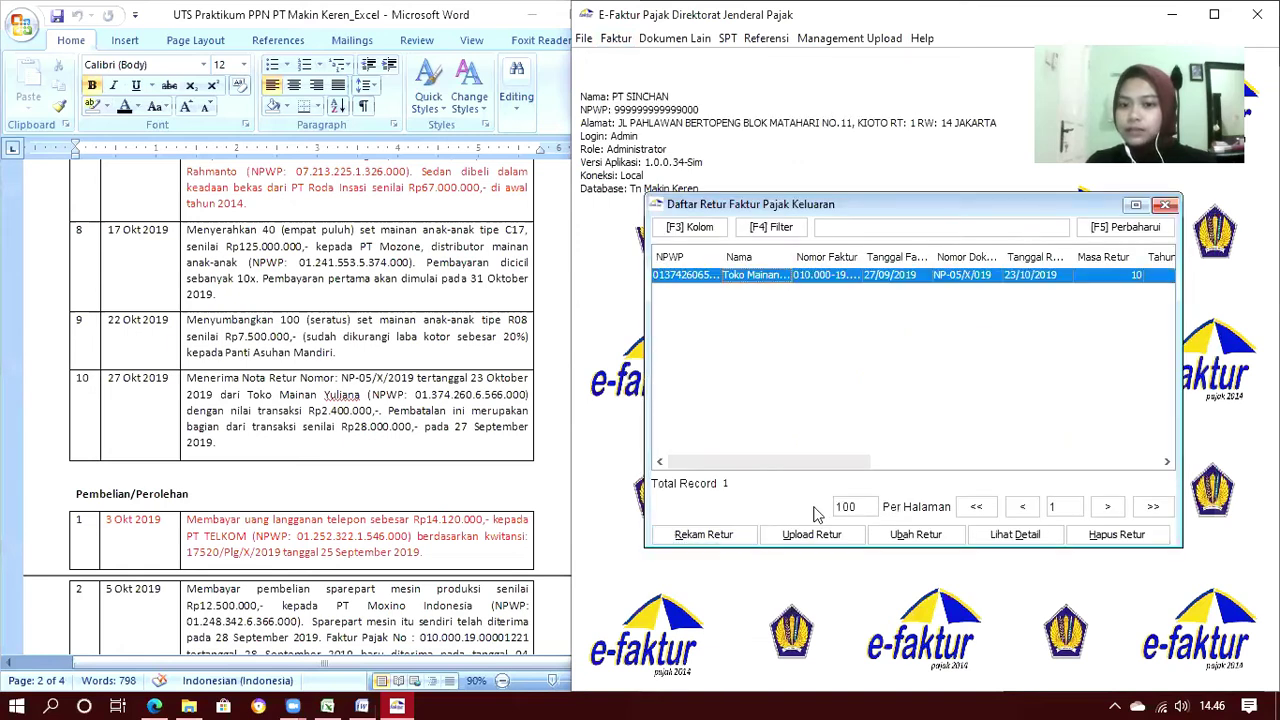
left_click(822, 538)
left_click(876, 420)
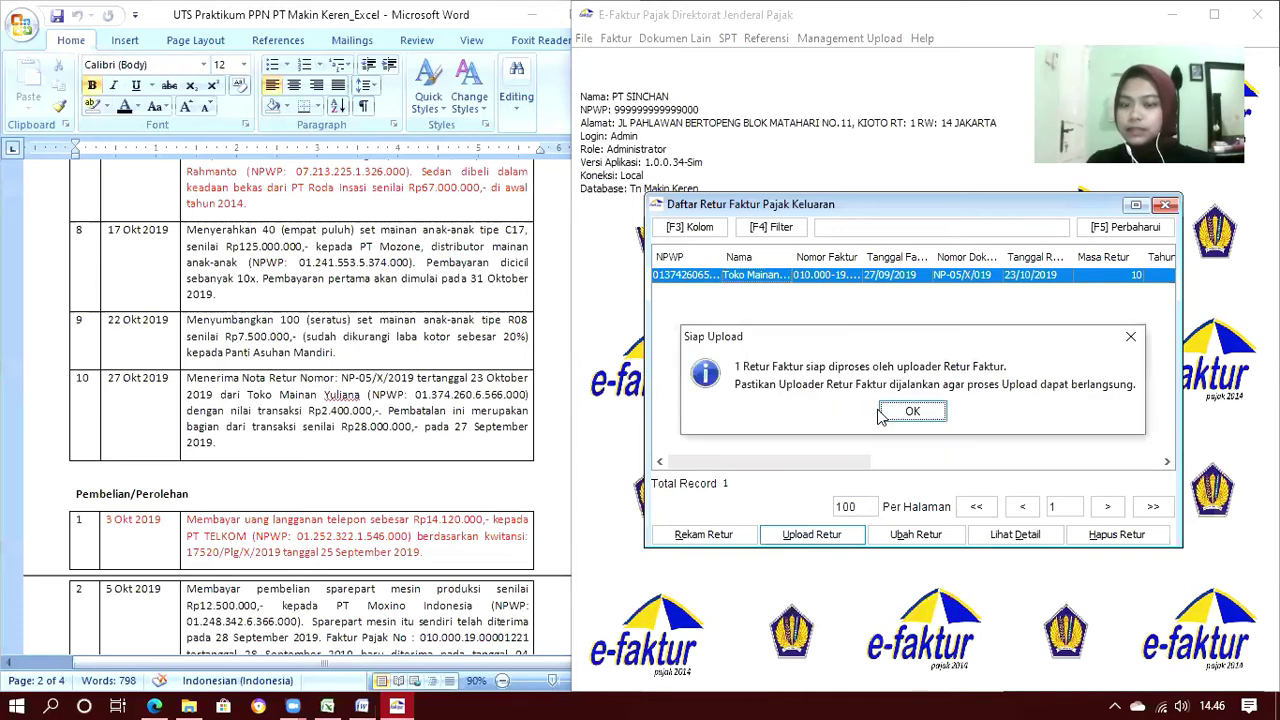
left_click(911, 414)
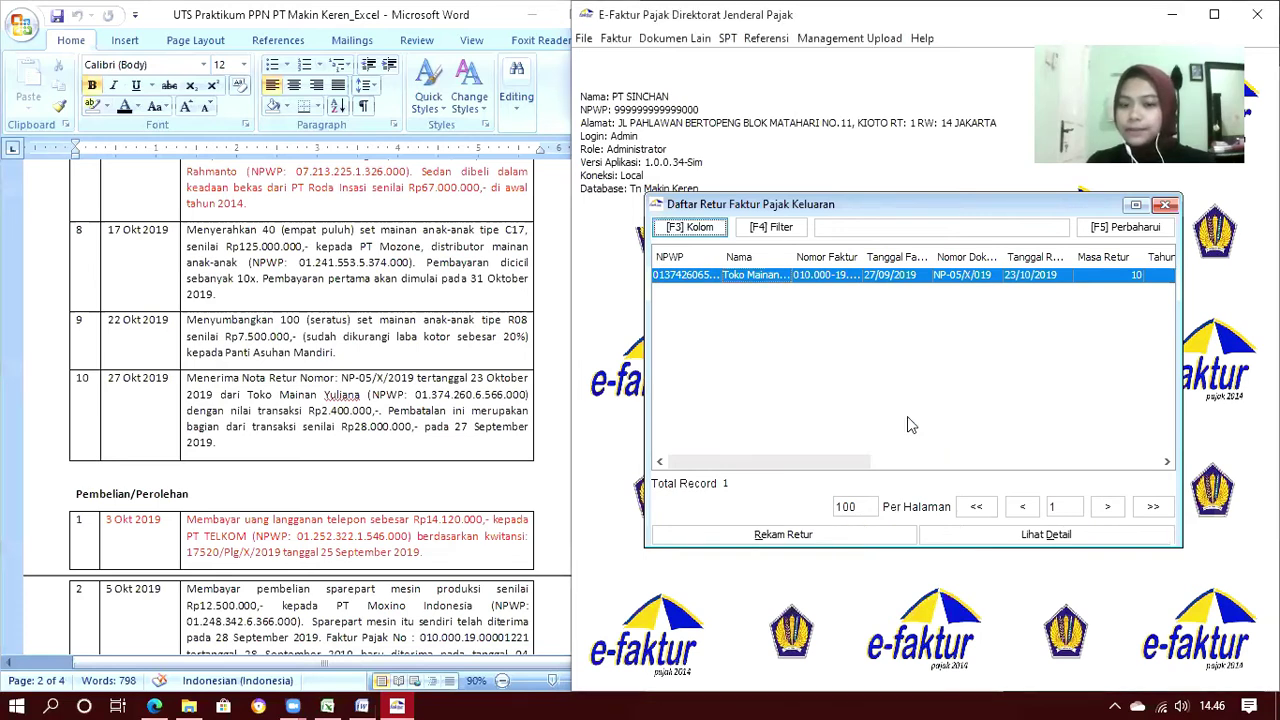
left_click(1166, 206)
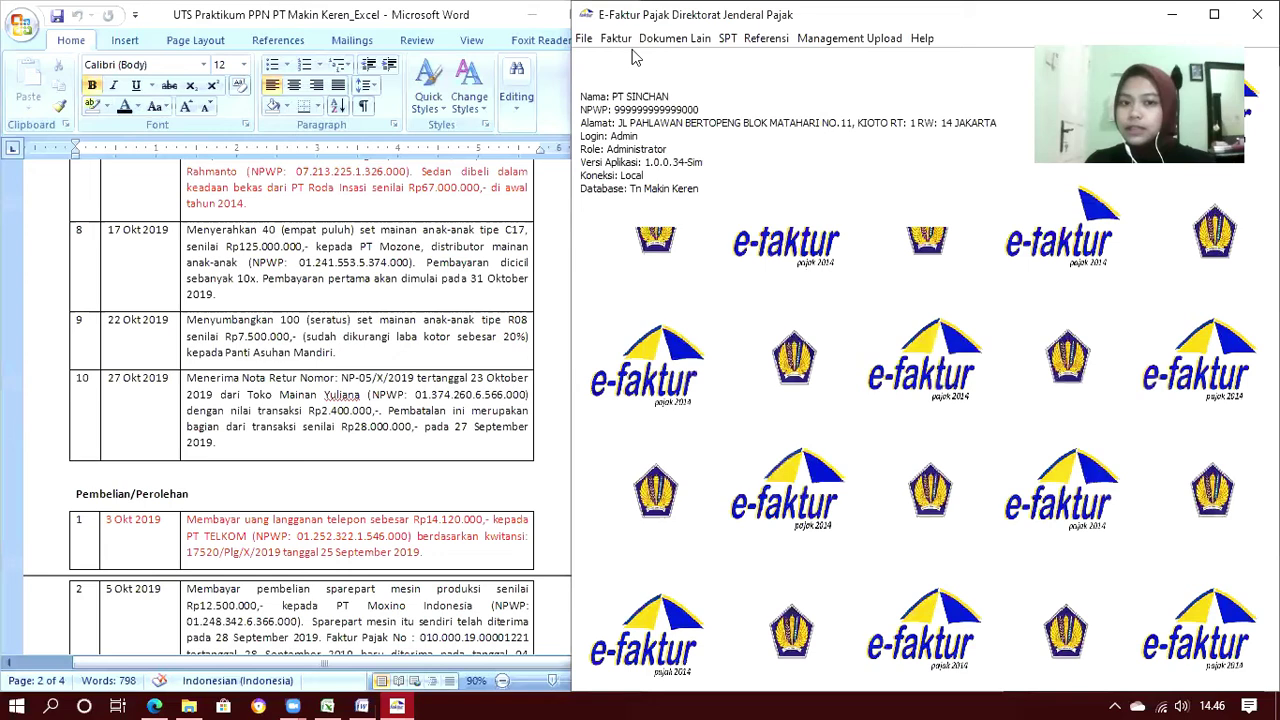
Select purchase return note NR-41/X/2019 in Retur Pajak Masukan and upload it
left_click(617, 40)
mouse_move(690, 122)
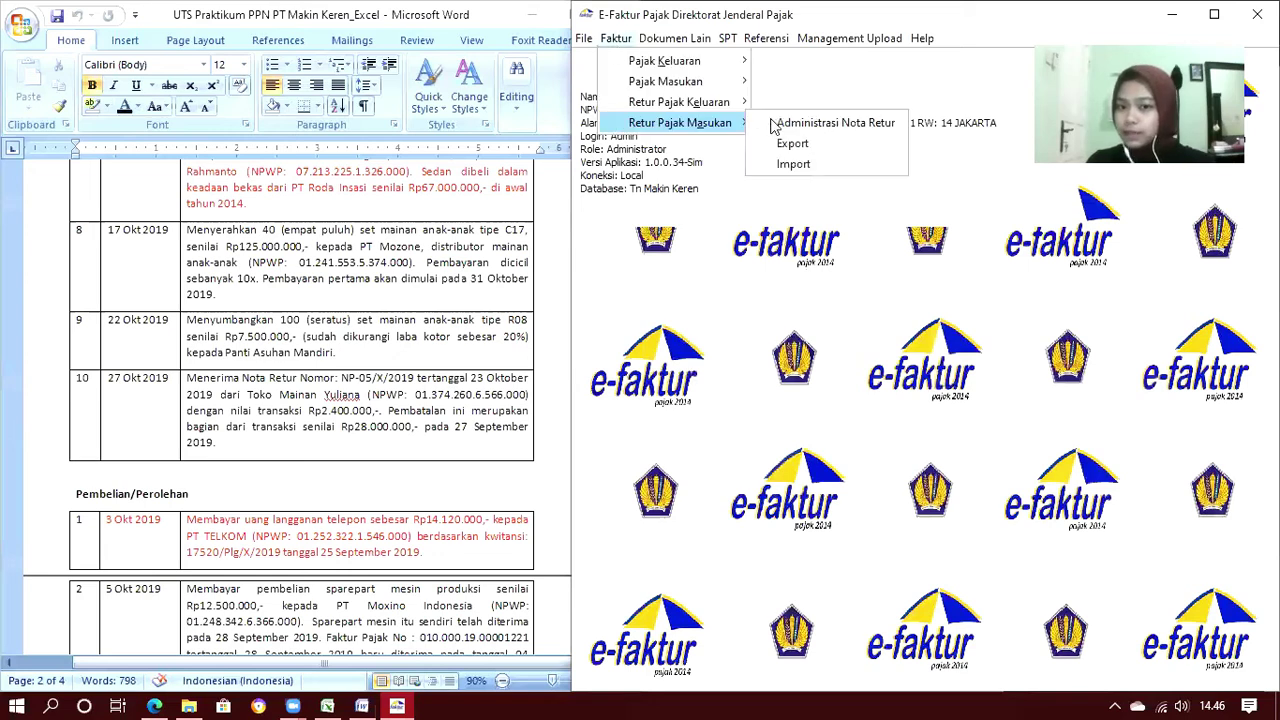
left_click(776, 124)
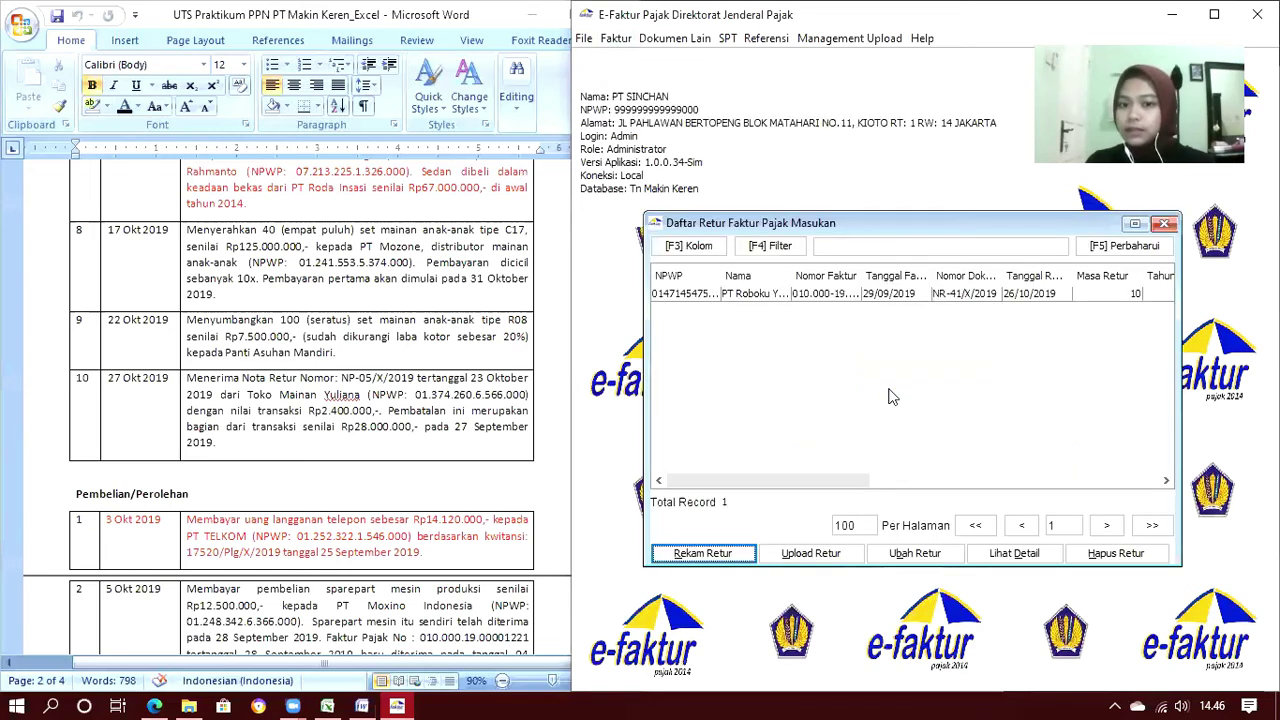
left_click(770, 295)
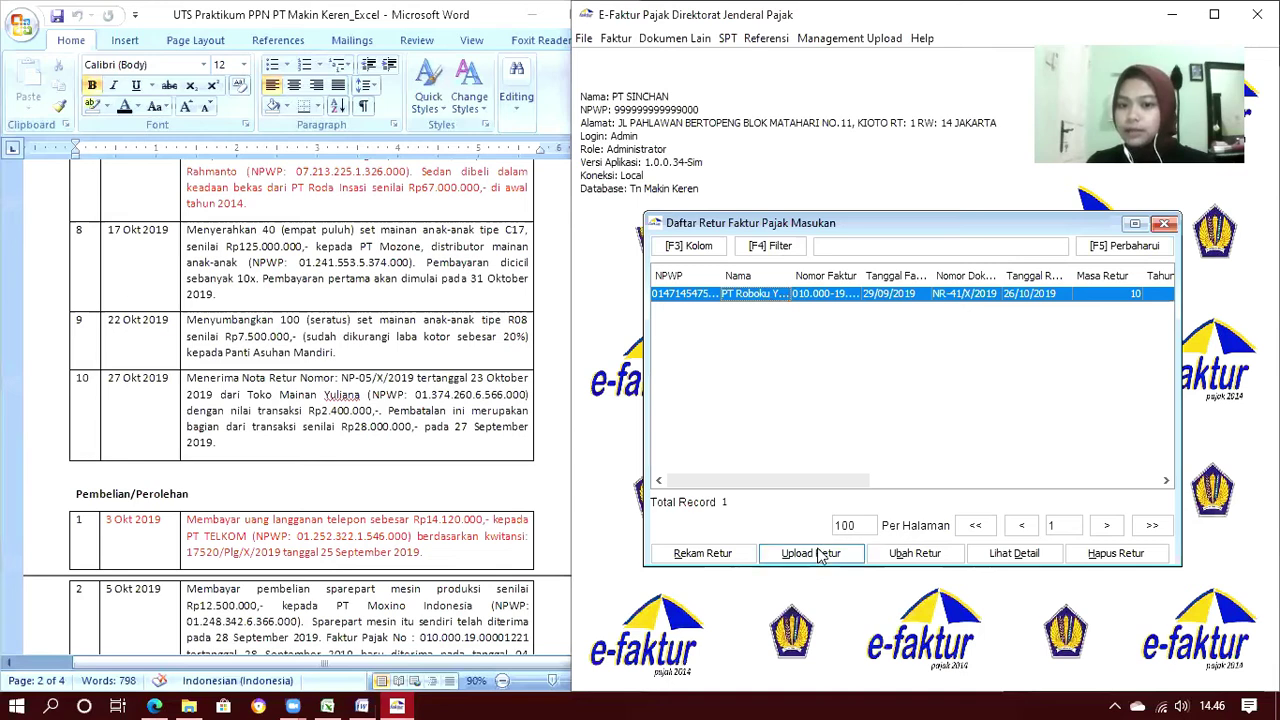
left_click(812, 554)
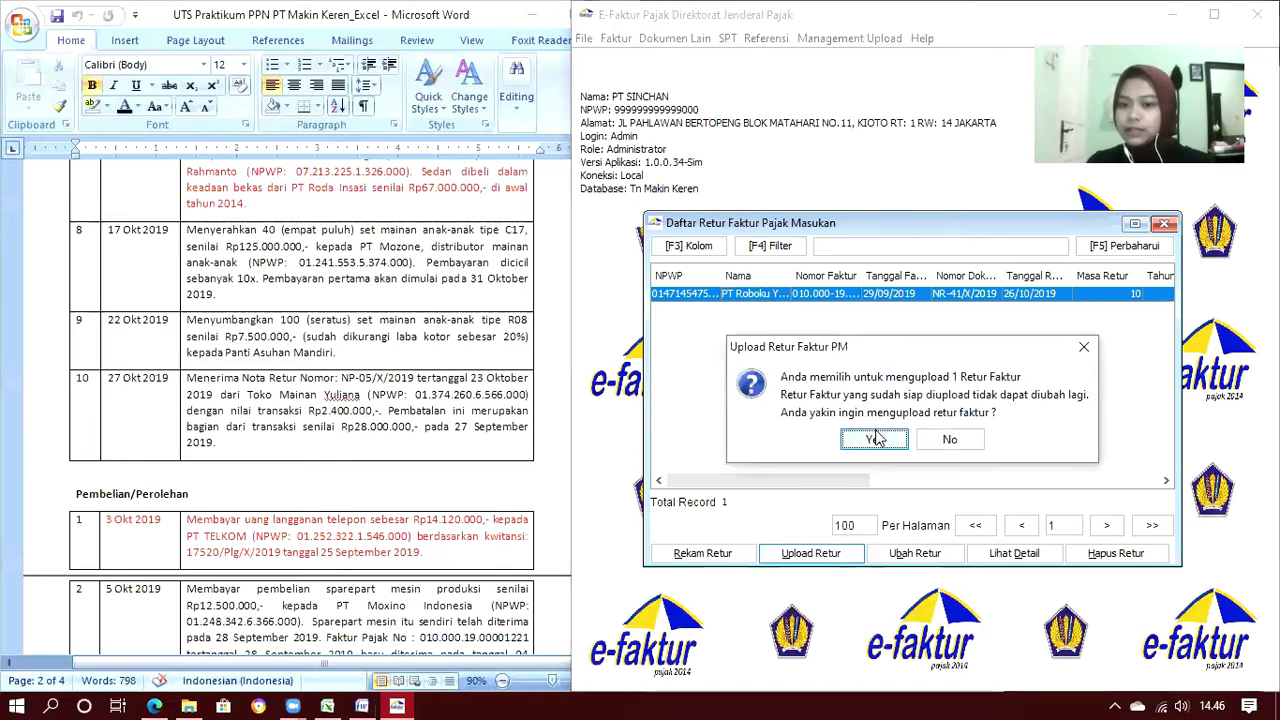
left_click(874, 440)
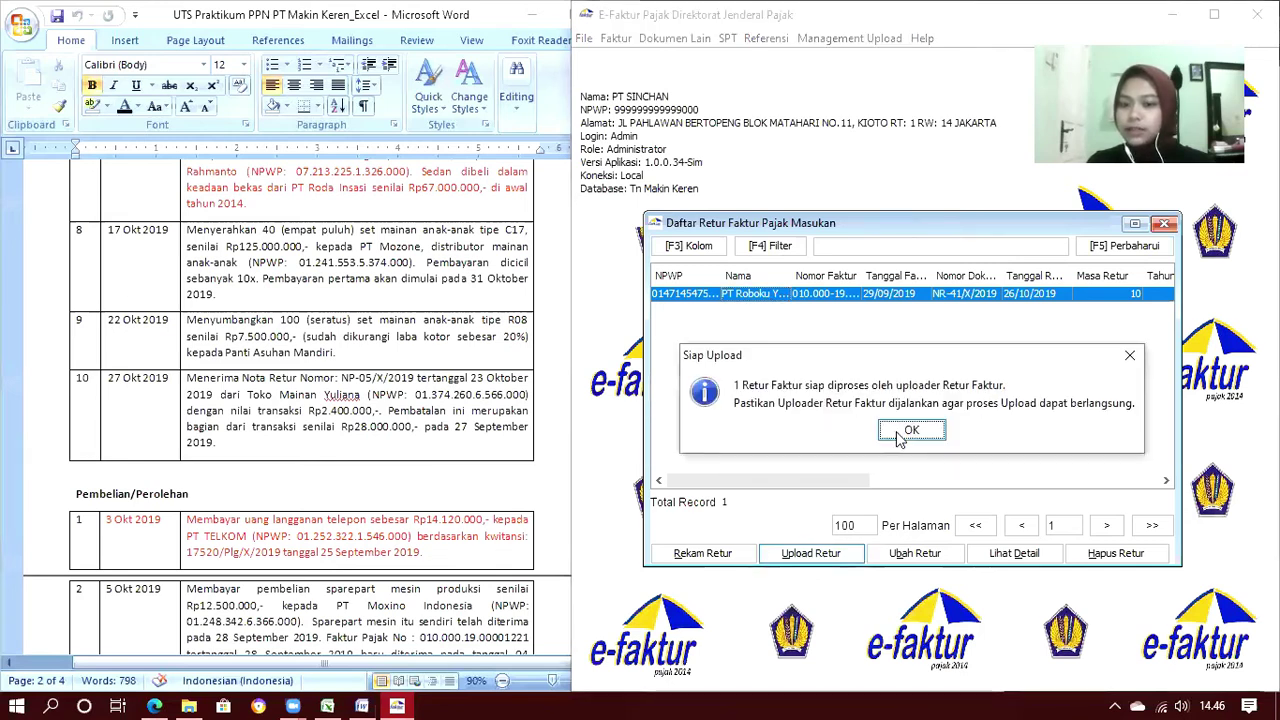
left_click(905, 432)
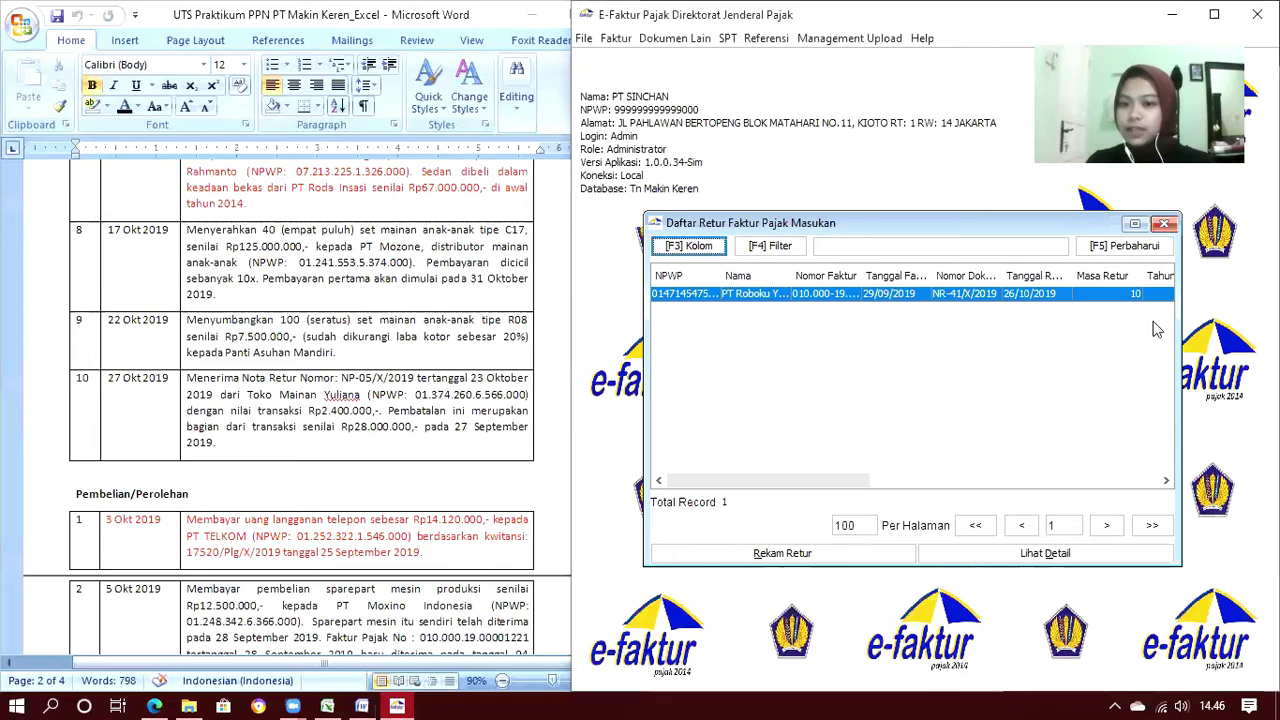
left_click(1165, 224)
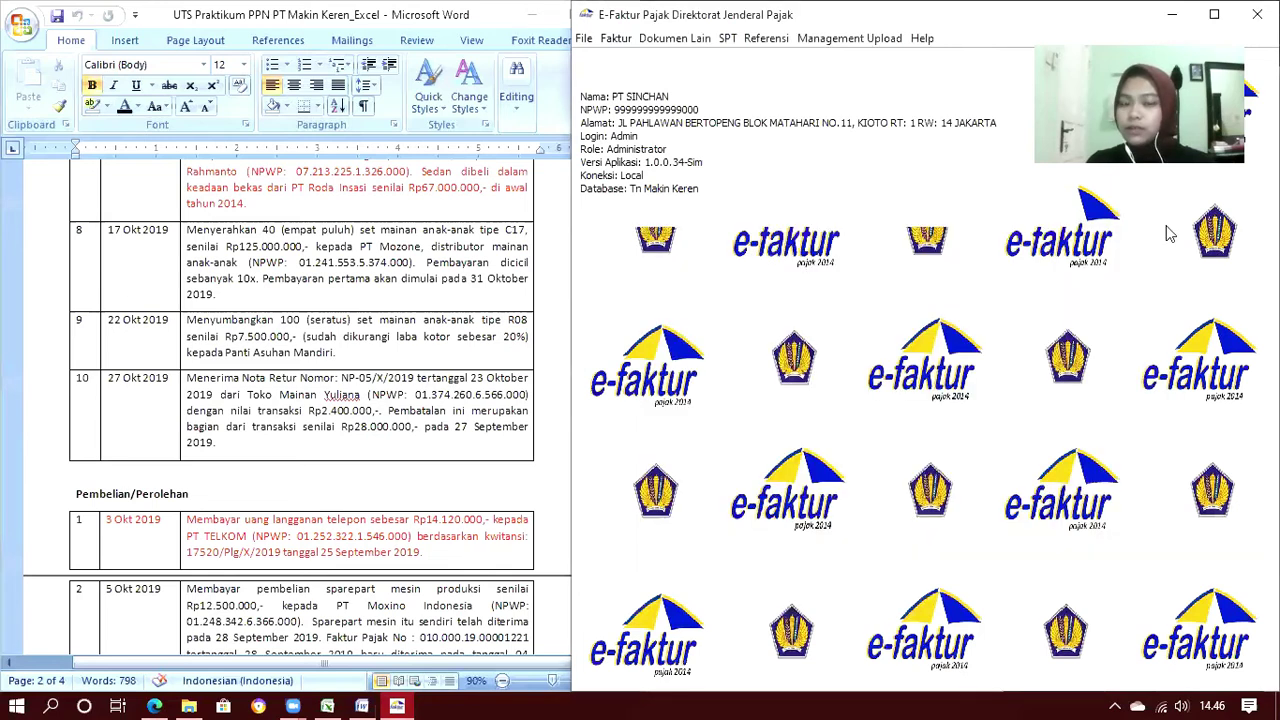
left_click(648, 42)
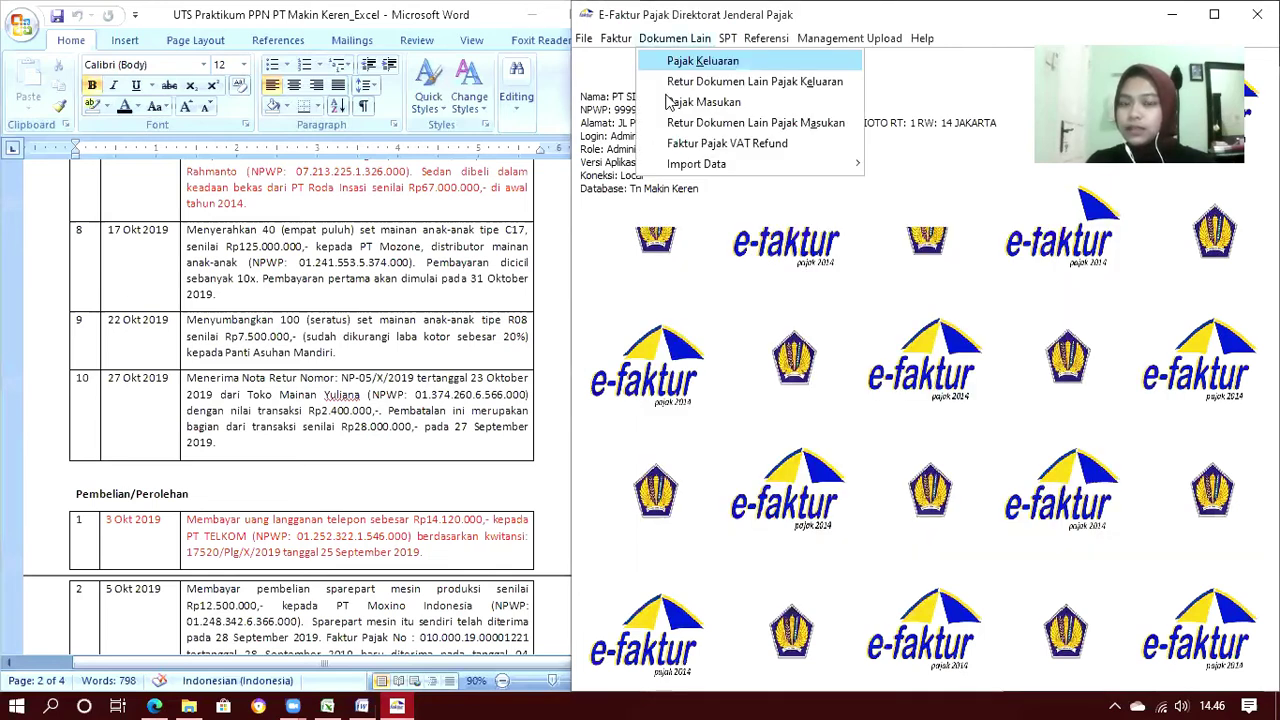
left_click(672, 103)
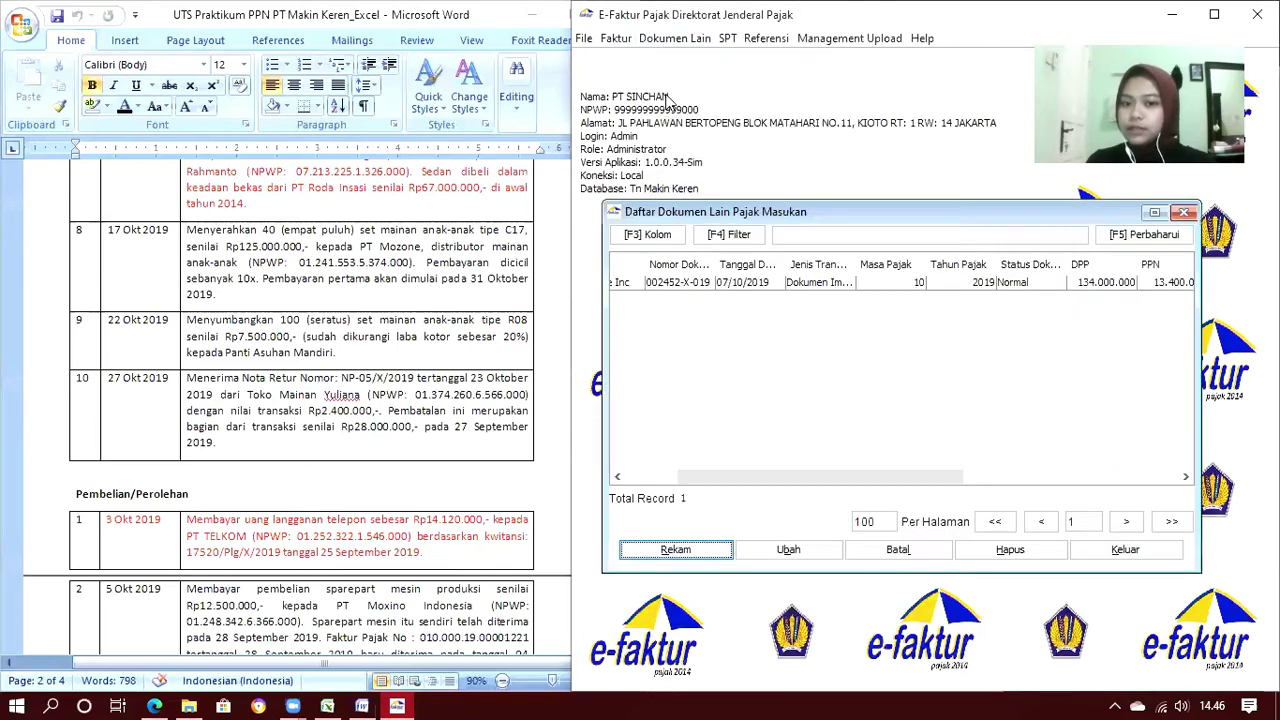
left_click(751, 284)
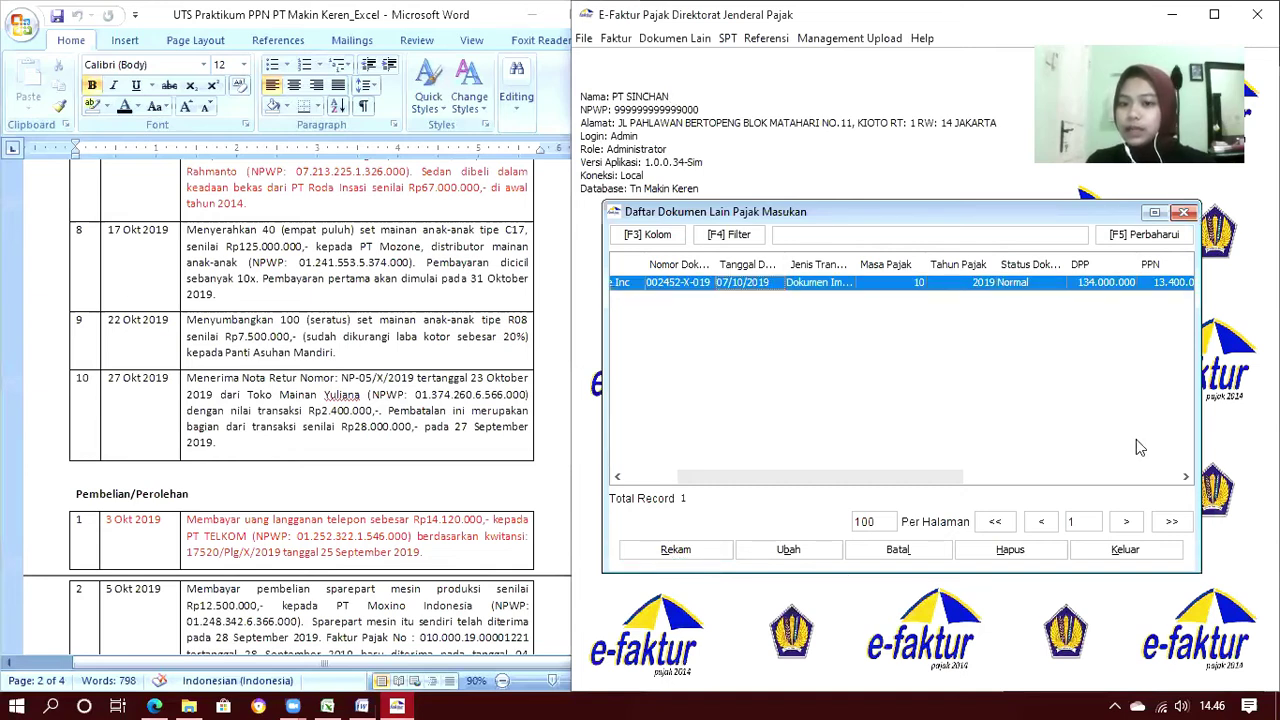
left_click(1184, 213)
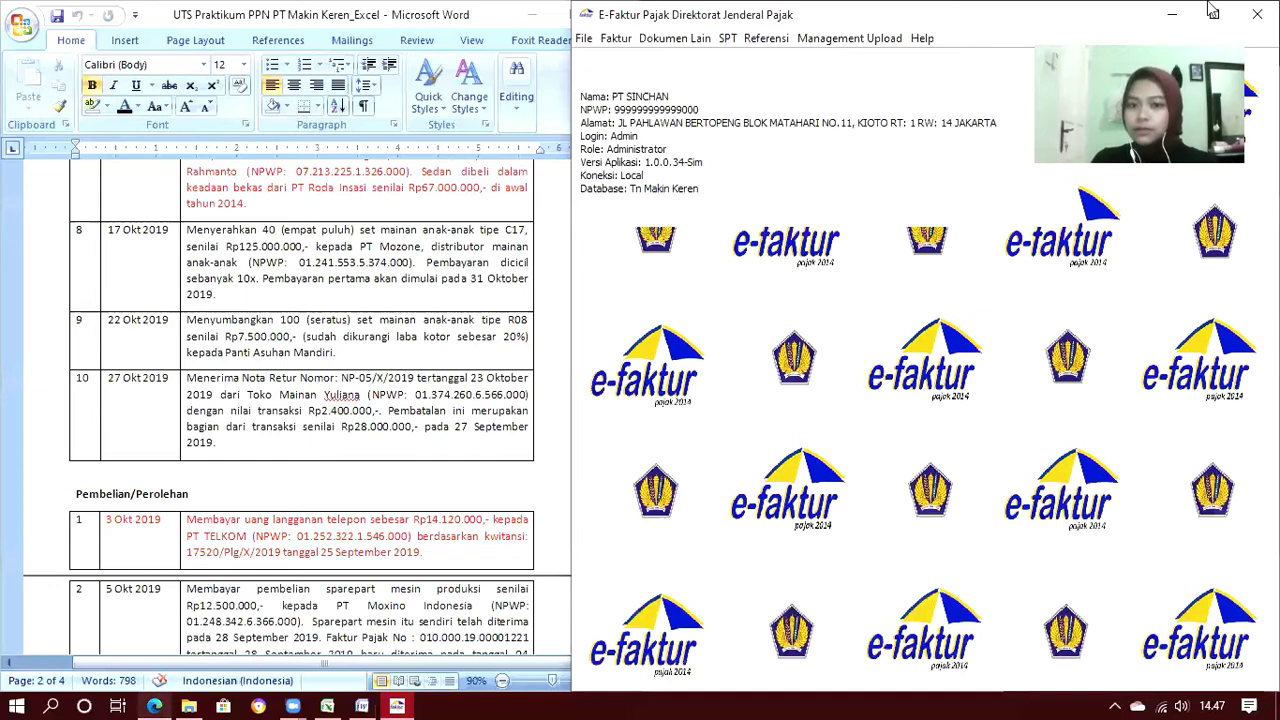
Maximize e-Faktur, then scroll the Panduan E-Faktur PDF to steps 10–15 on posting and SPT
key("super+Up")
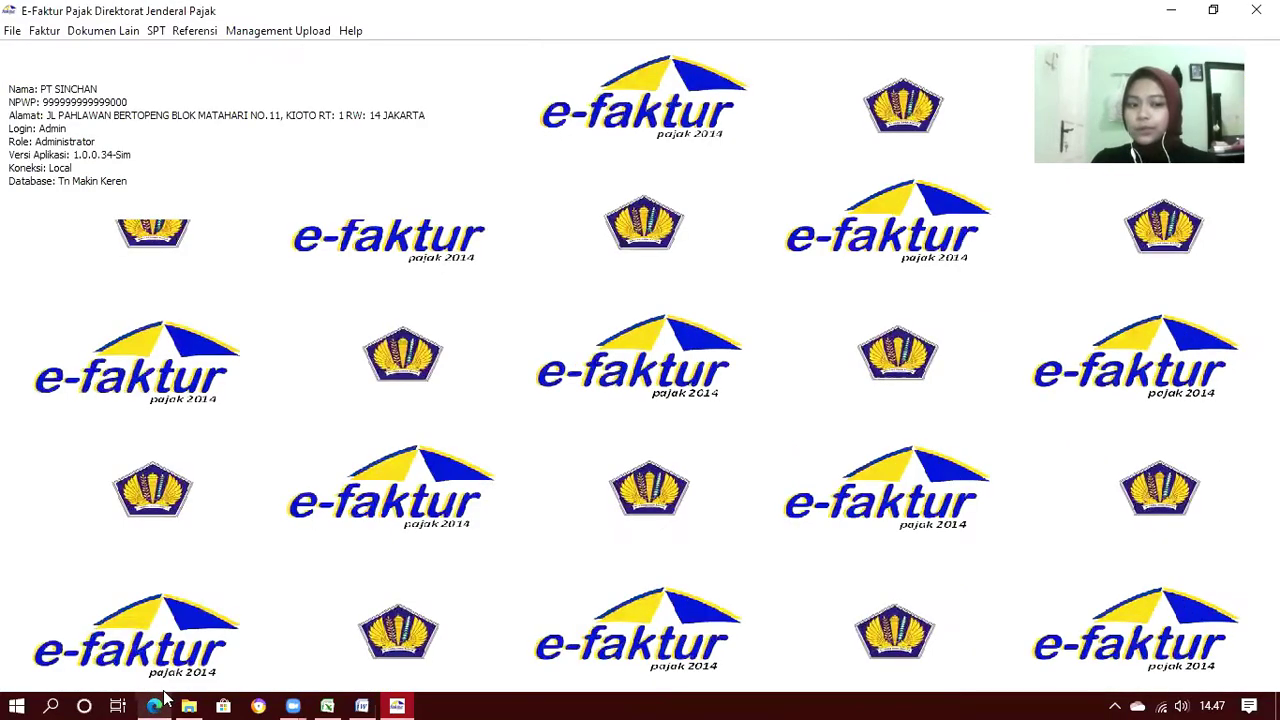
left_click(170, 643)
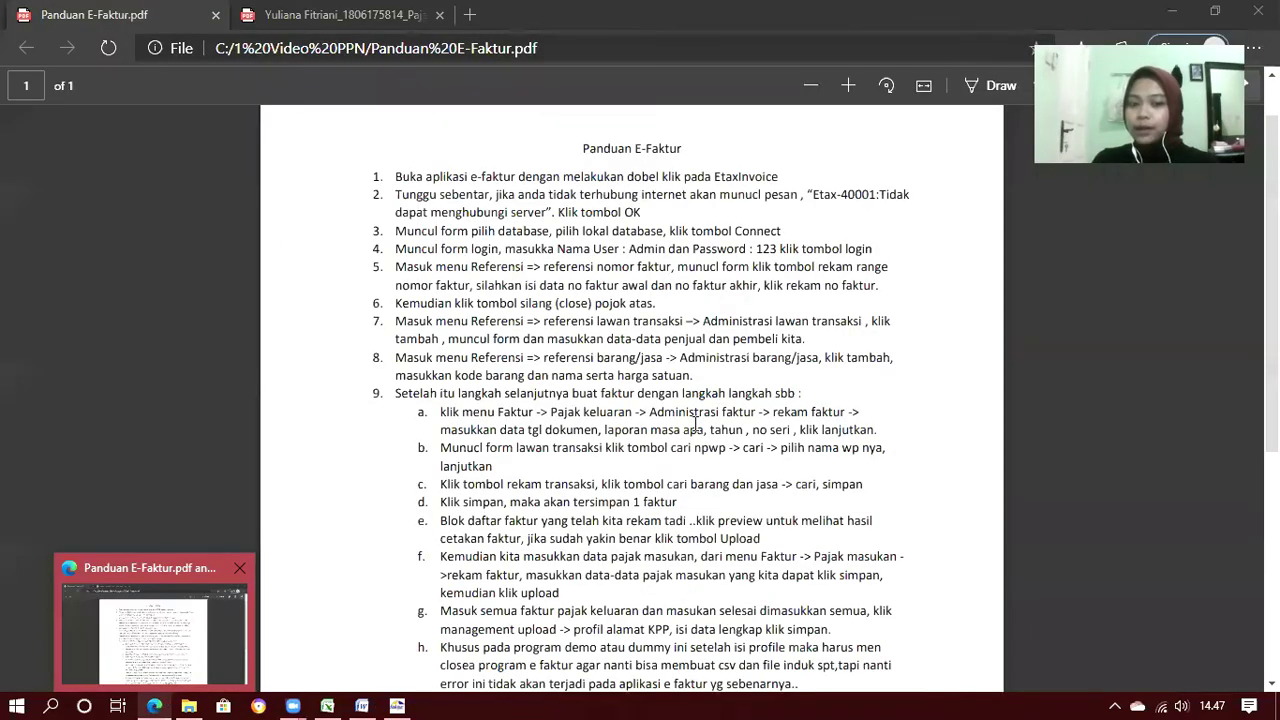
scroll(695, 424, "down", 3)
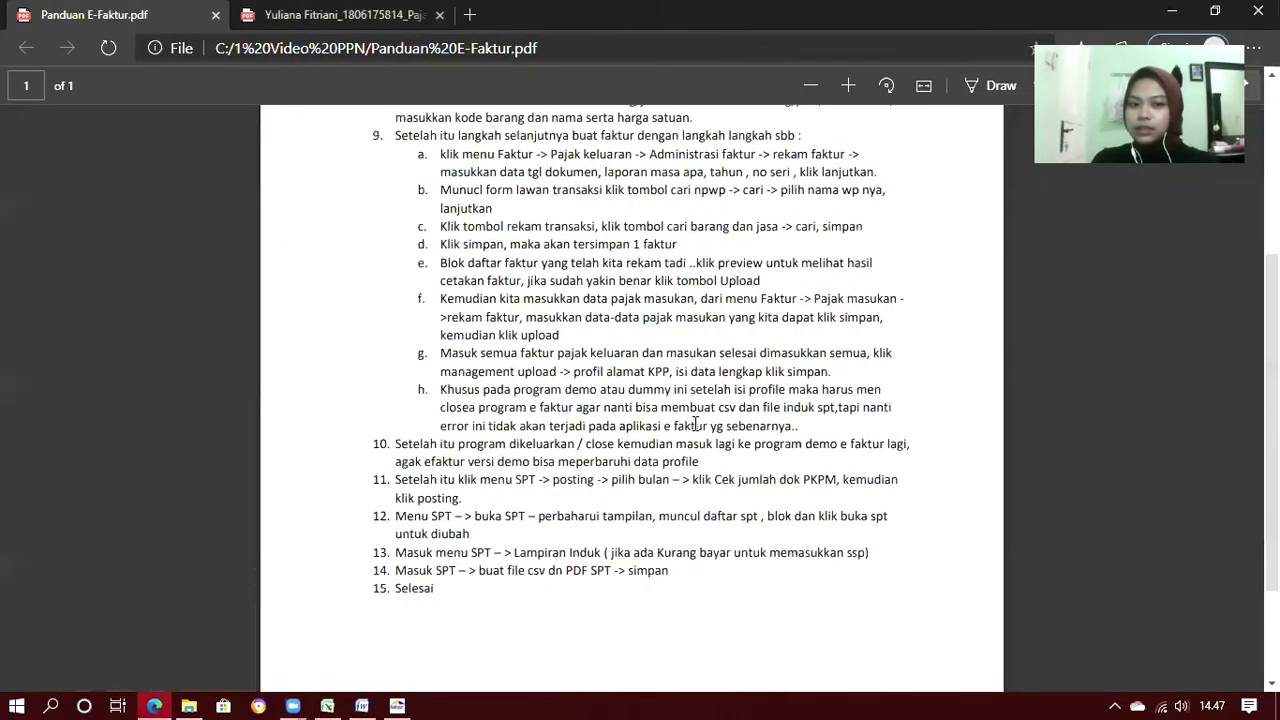
scroll(695, 424, "down", 1)
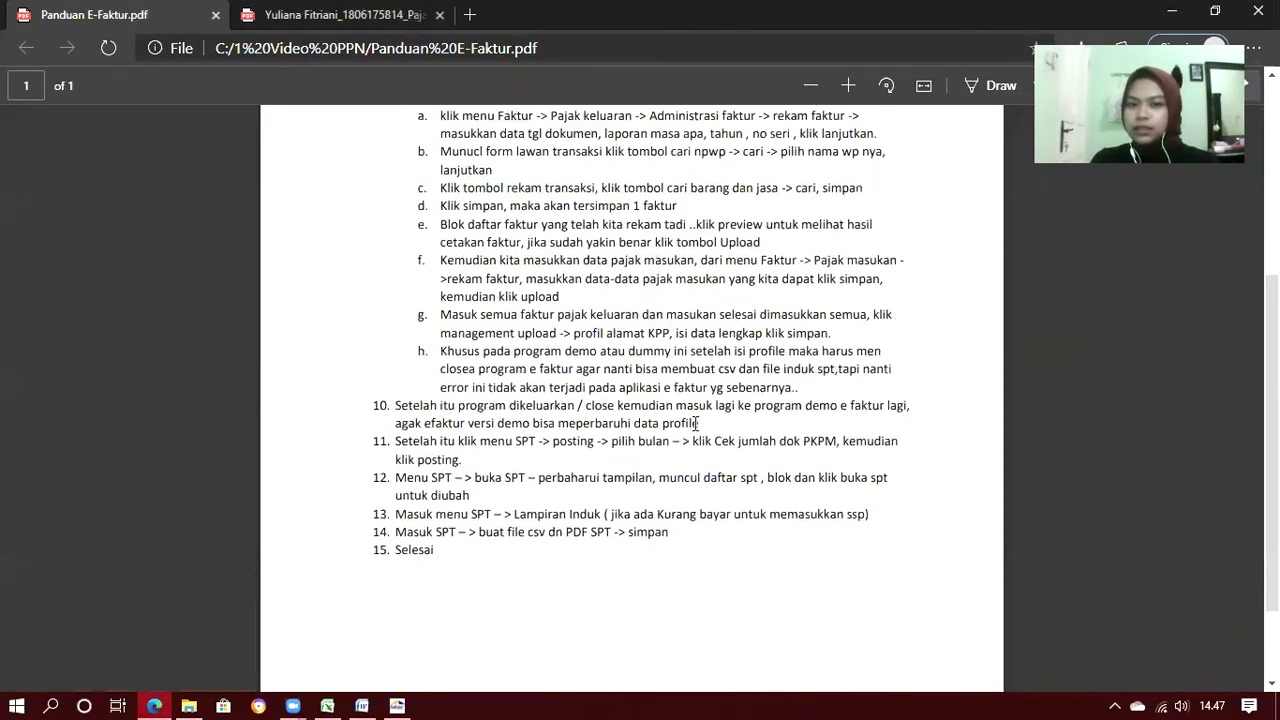
scroll(654, 407, "up", 1)
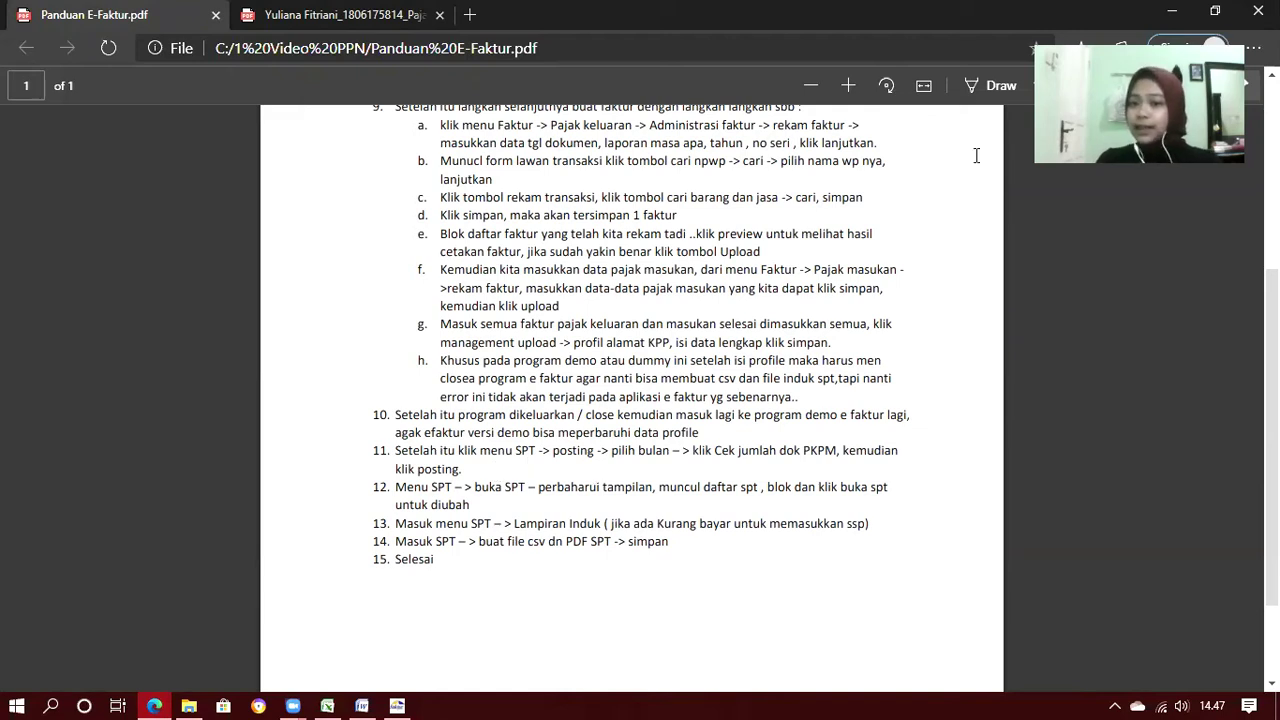
Save the PKP address profile under Management Upload > Profil Alamat PKP
left_click(1175, 9)
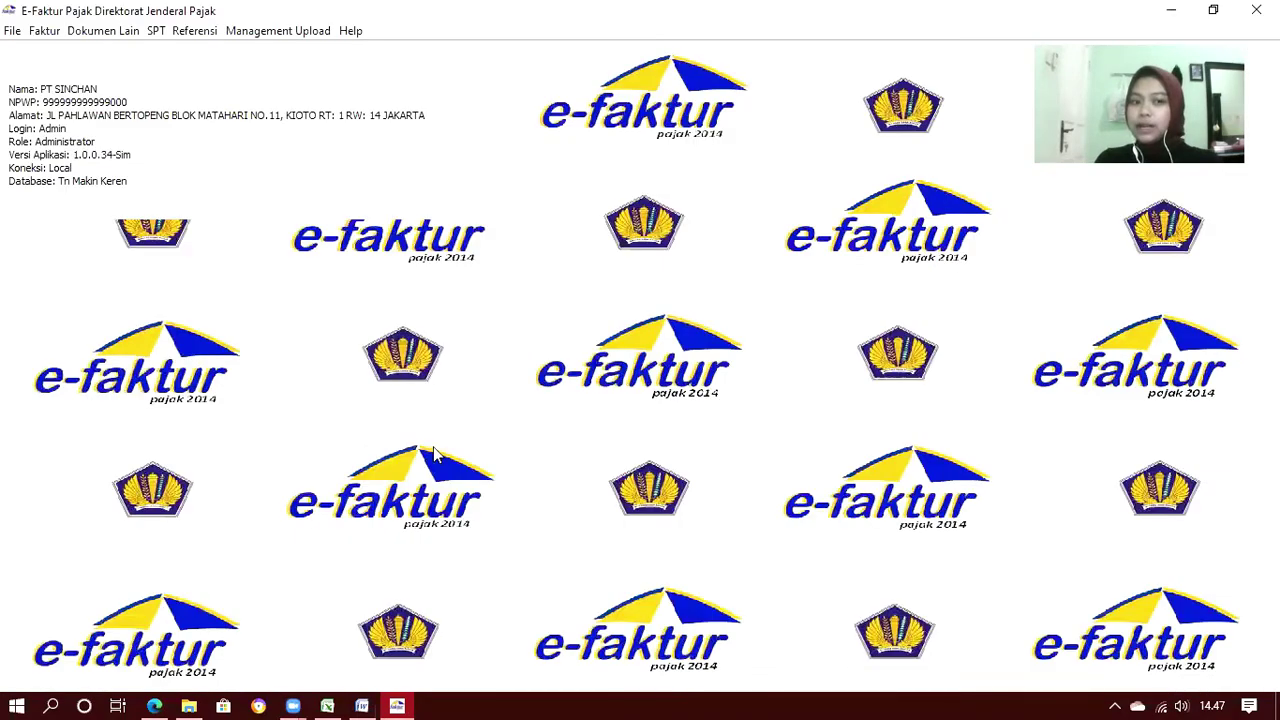
left_click(283, 59)
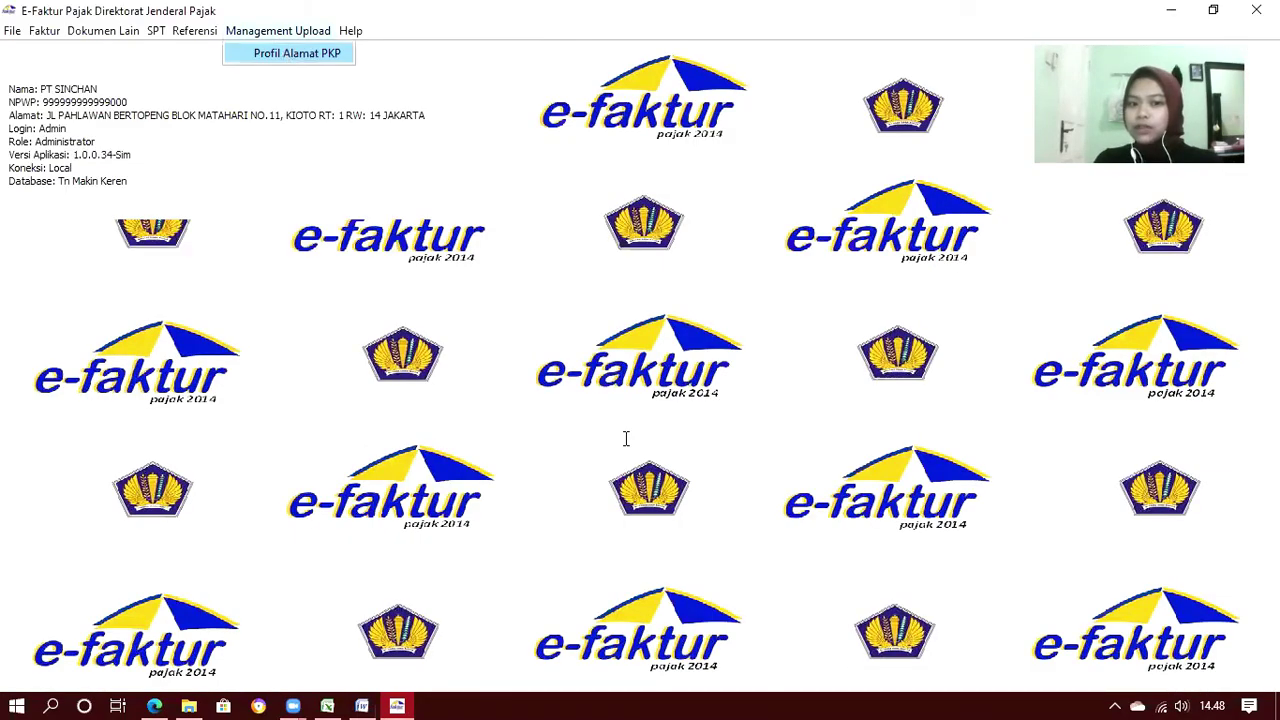
left_click(551, 506)
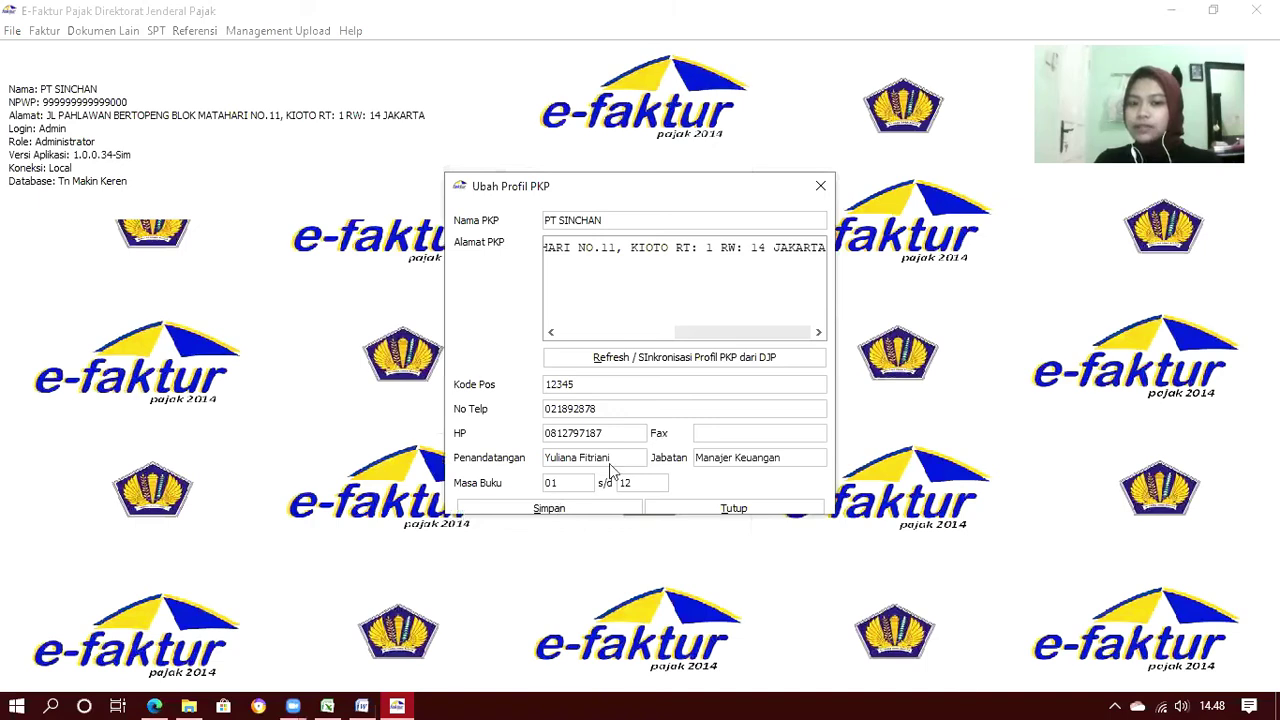
left_click(639, 386)
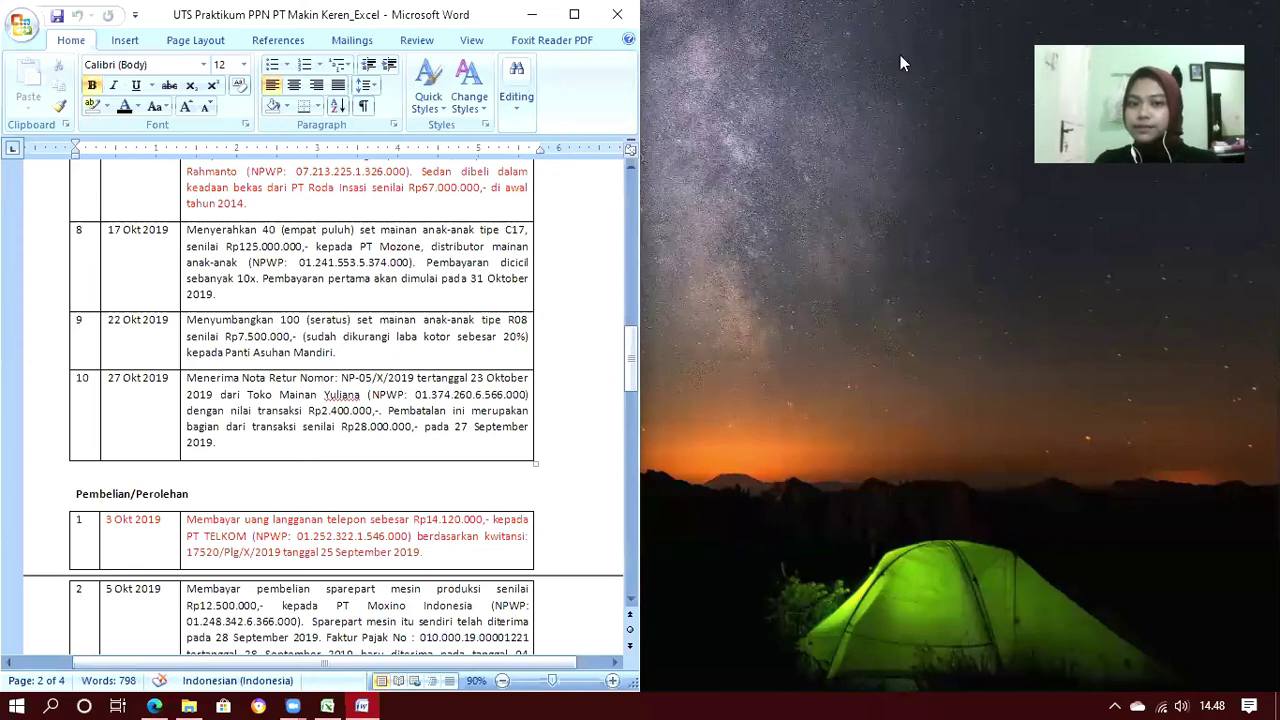
Minimize Word and relaunch e-Faktur from the ETaxInvoice desktop shortcut
key("super+Down")
key("super+Down")
left_click(254, 358)
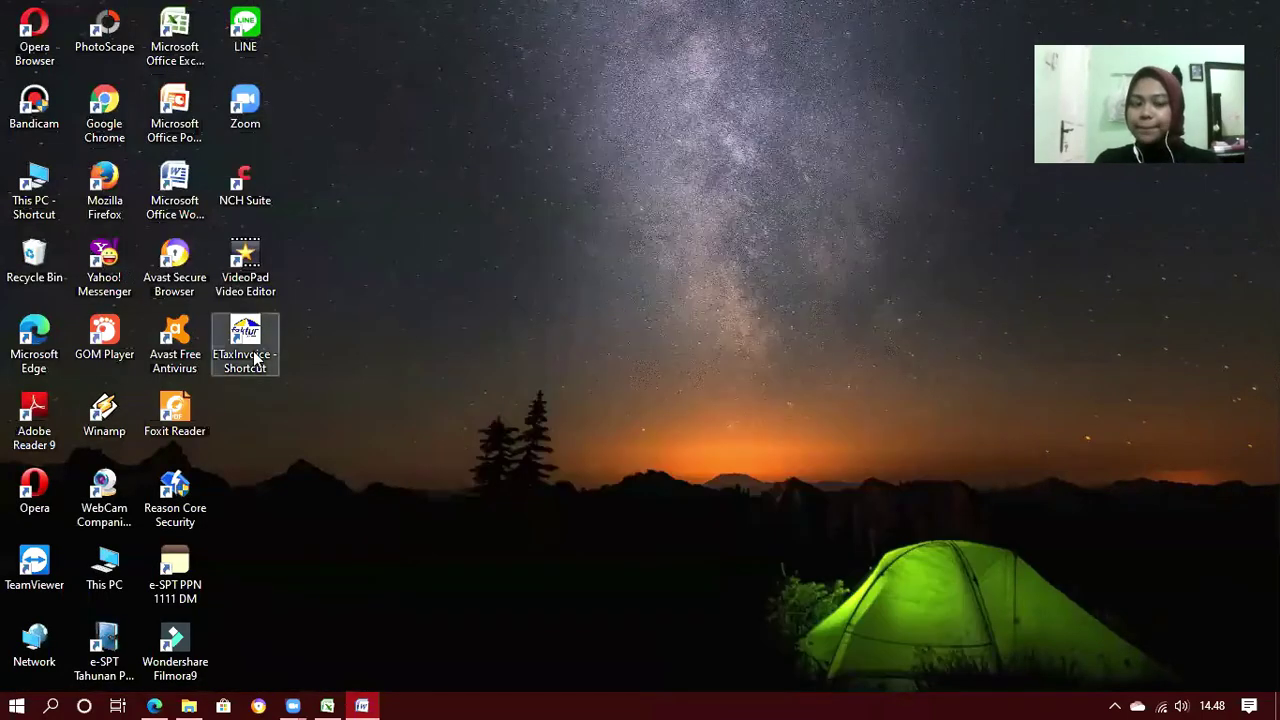
double_click(254, 358)
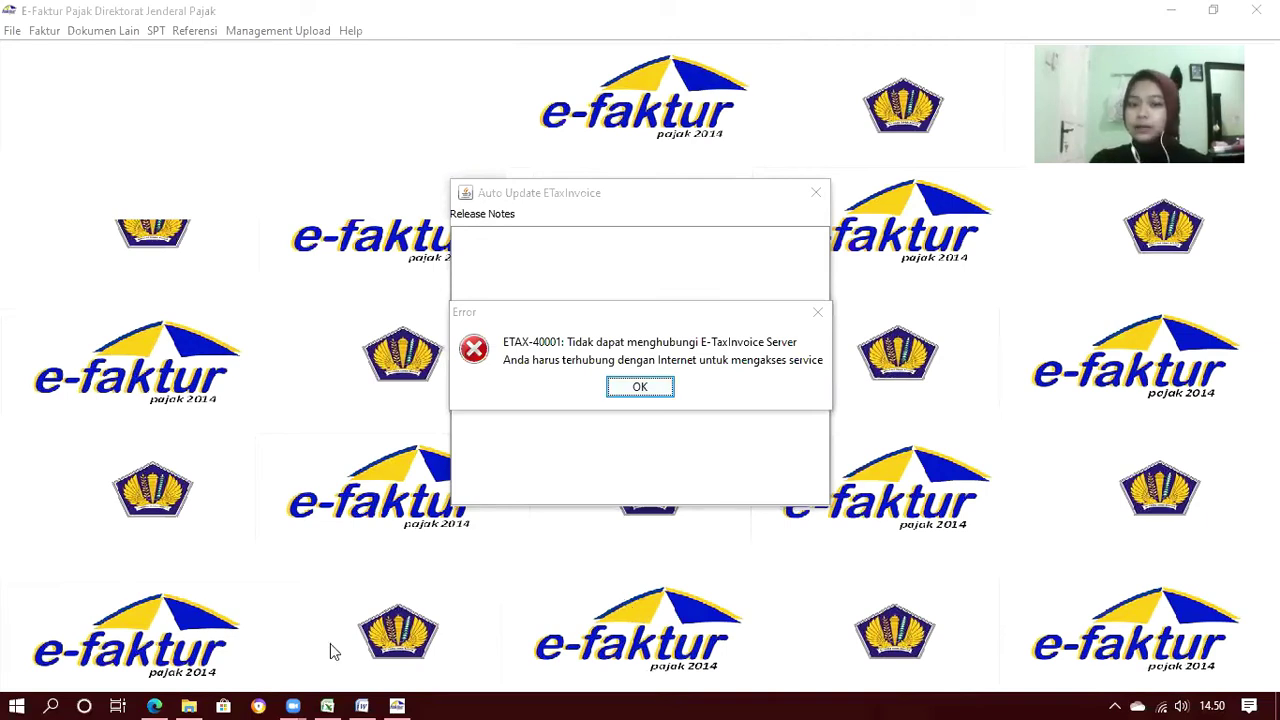
Dismiss the ETAX-40001 error, choose Lokal Database, and log in as Admin with the account password
left_click(642, 388)
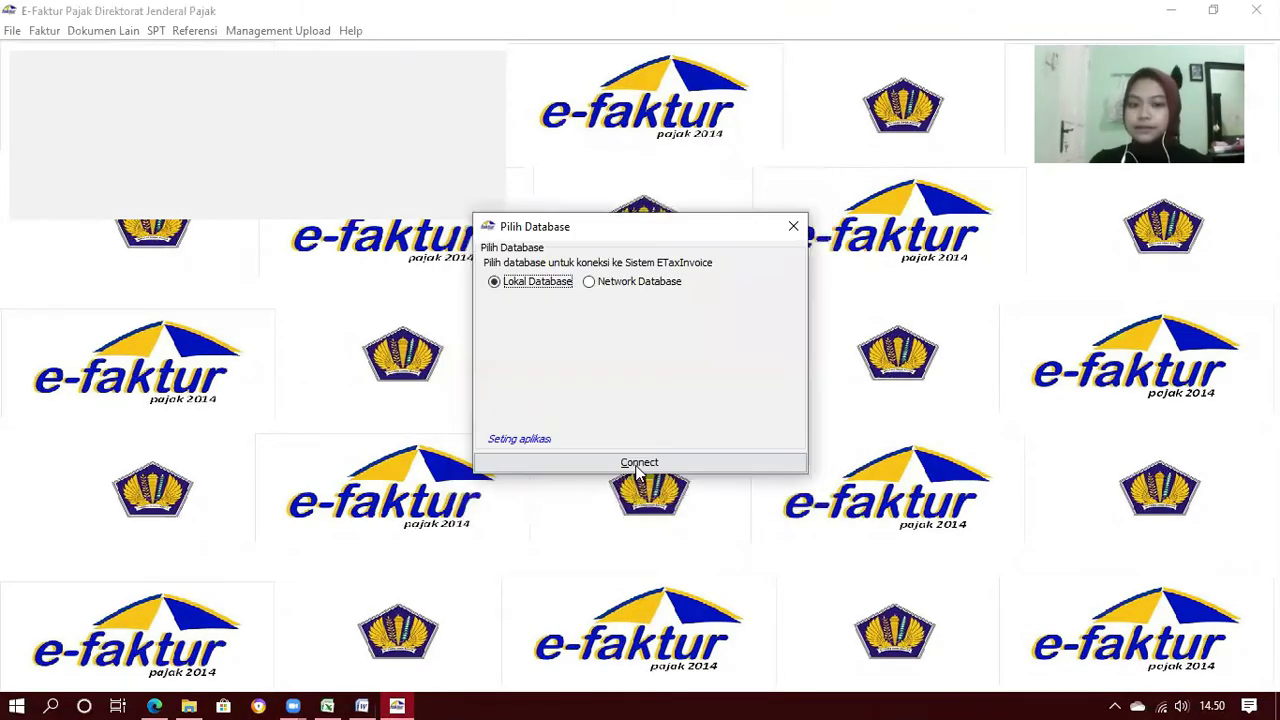
left_click(638, 463)
type("Admin")
key("Tab")
type("123")
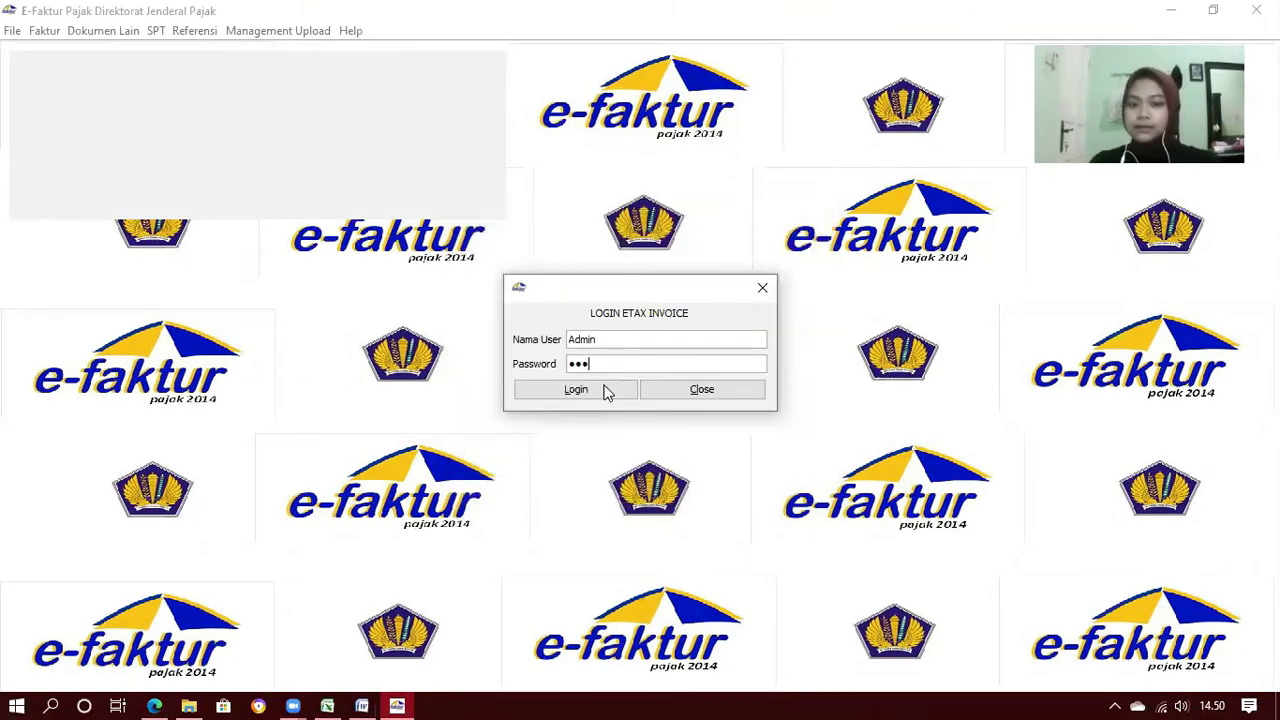
left_click(605, 392)
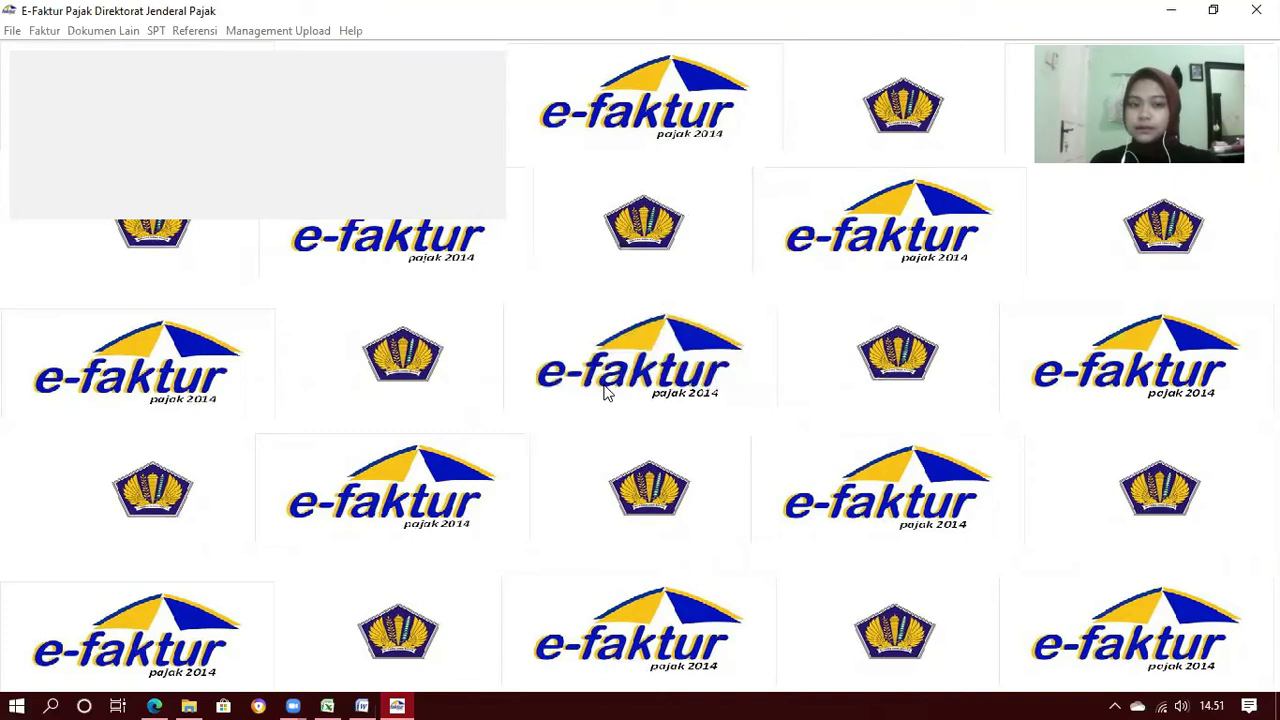
Connect to the Tn Makin Keren database through File > Administrasi DB
left_click(13, 32)
left_click(17, 63)
left_click(65, 185)
left_click(152, 385)
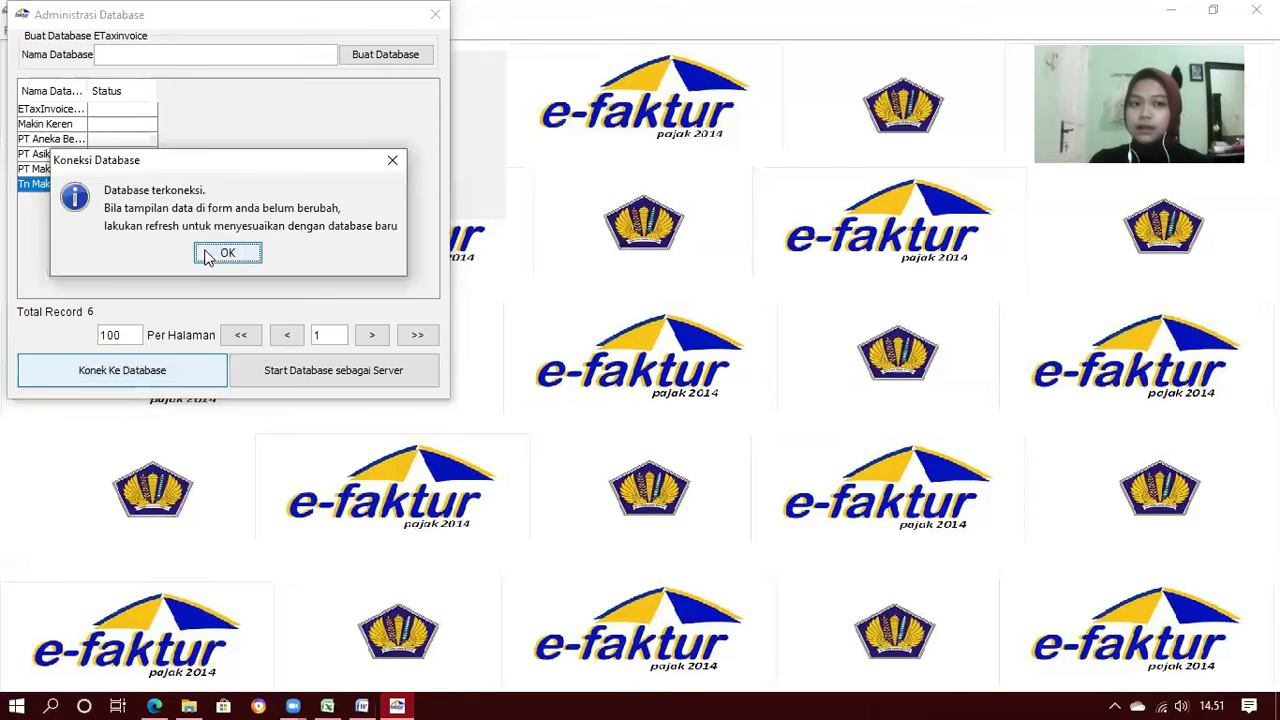
left_click(207, 256)
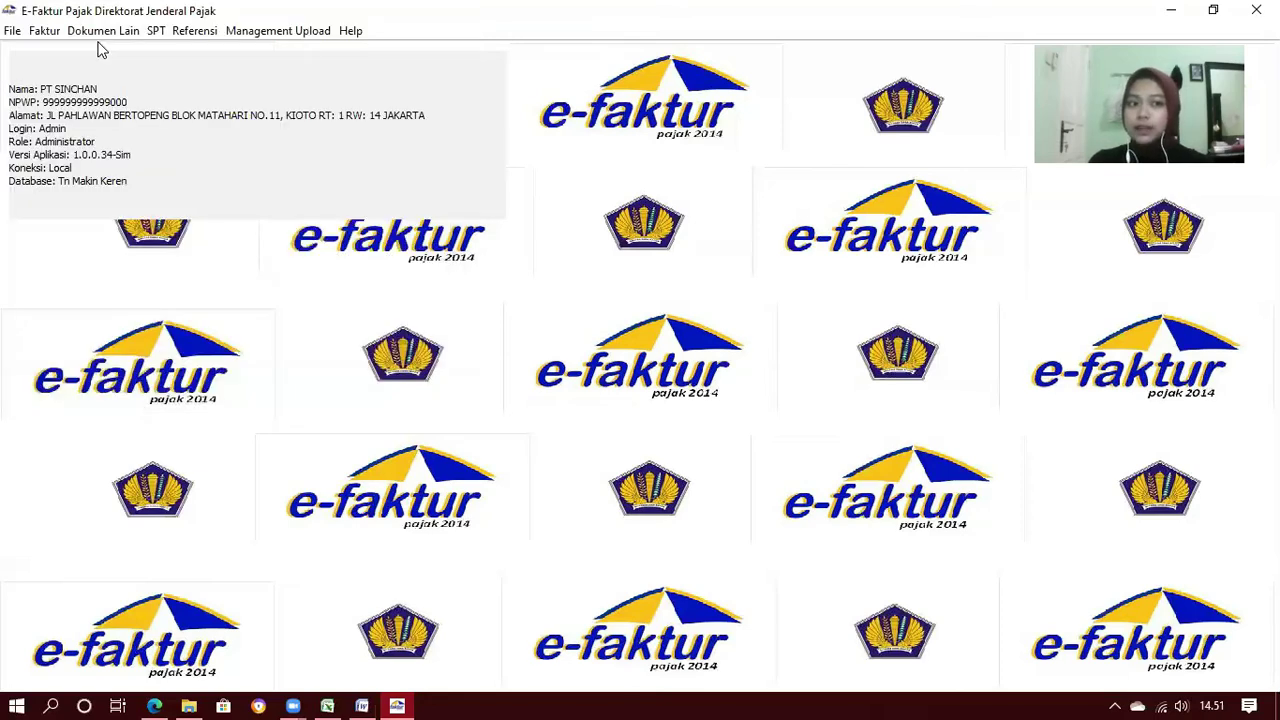
left_click(44, 30)
mouse_move(100, 53)
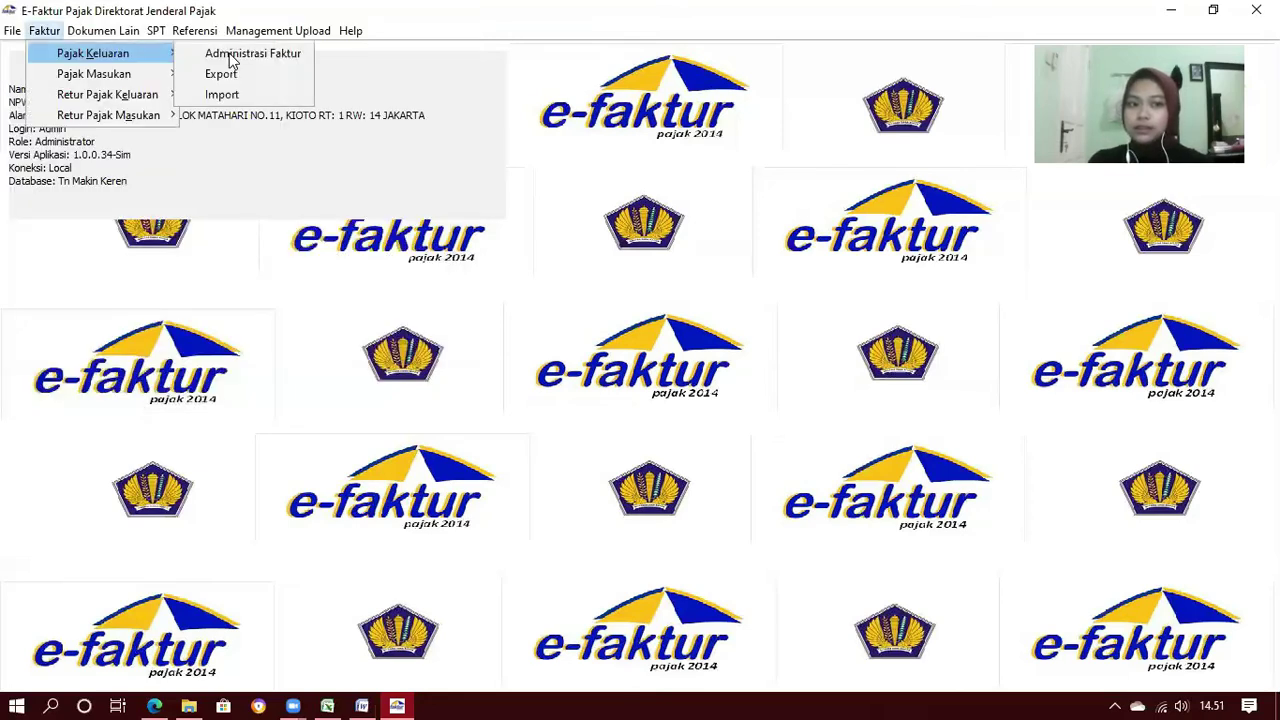
left_click(230, 55)
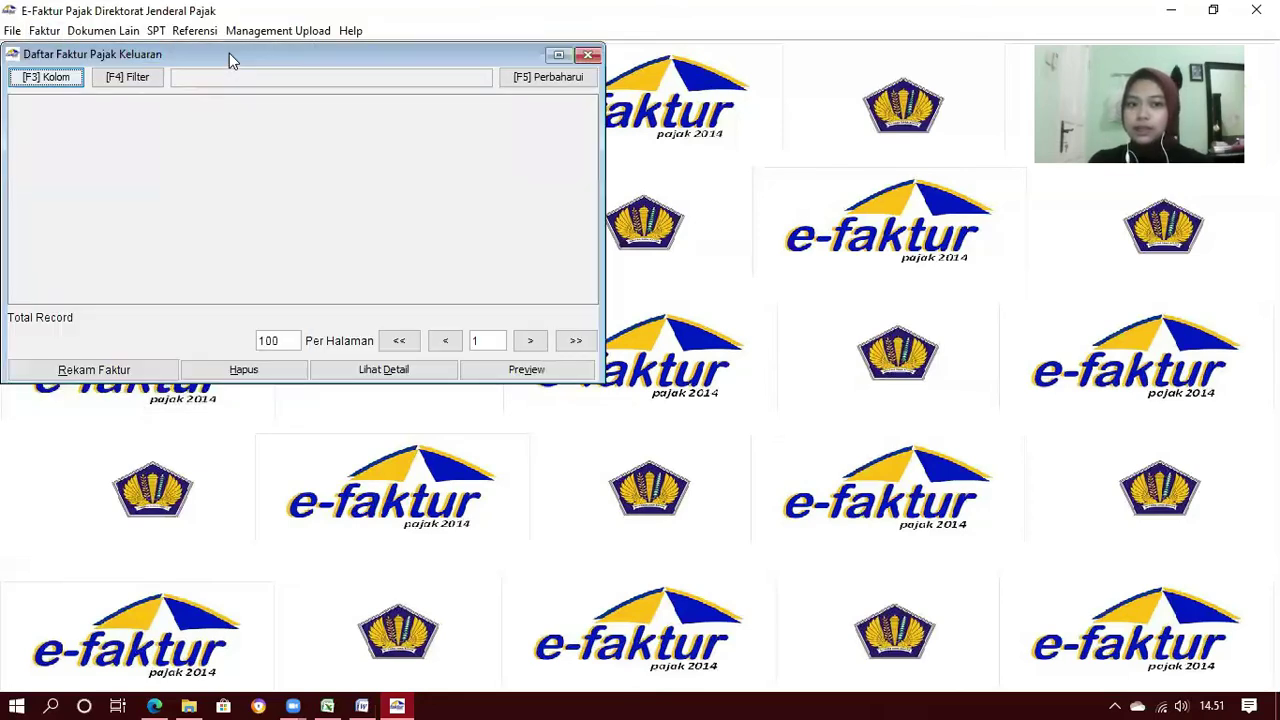
left_click(561, 80)
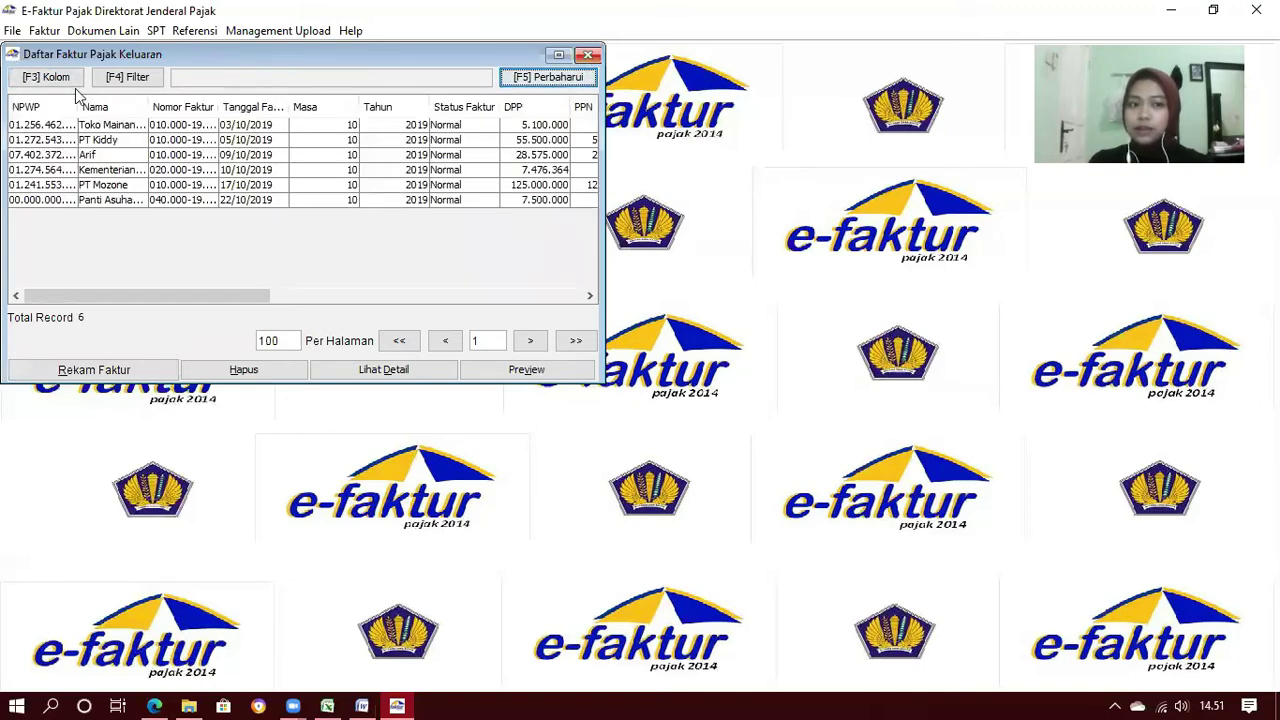
left_click(43, 31)
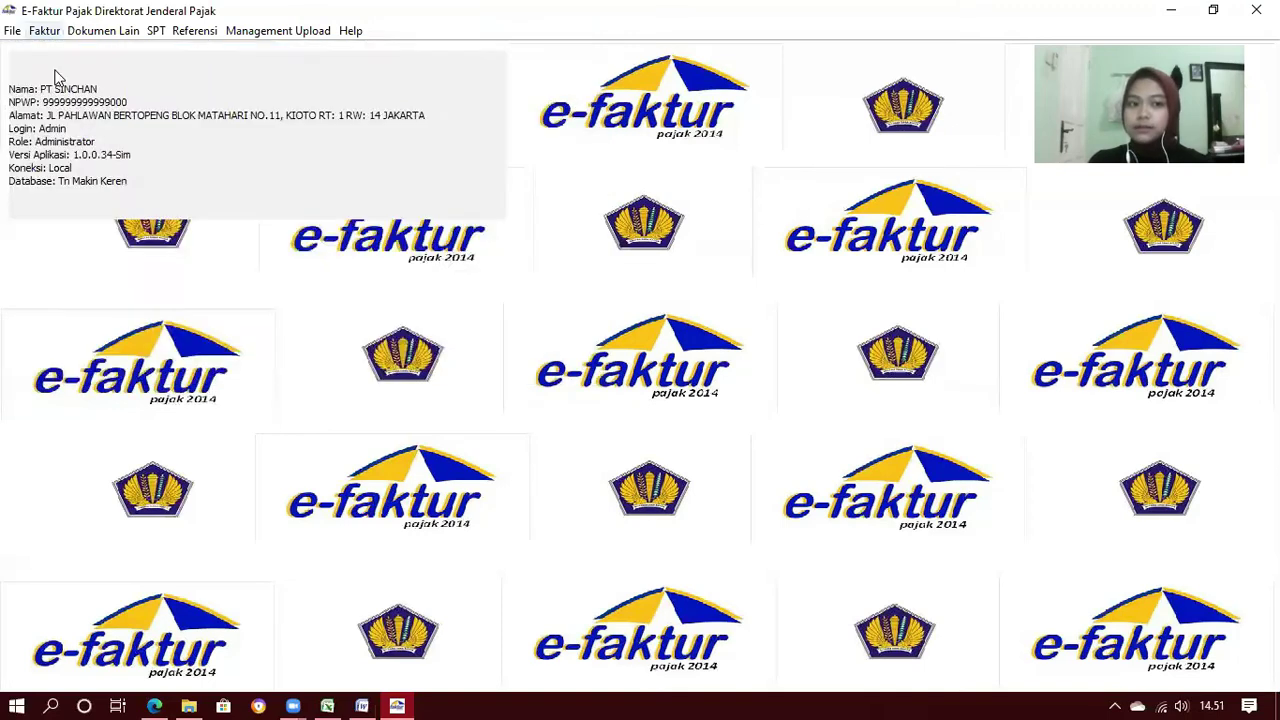
left_click(230, 74)
left_click(545, 78)
left_click(577, 55)
left_click(43, 31)
mouse_move(93, 53)
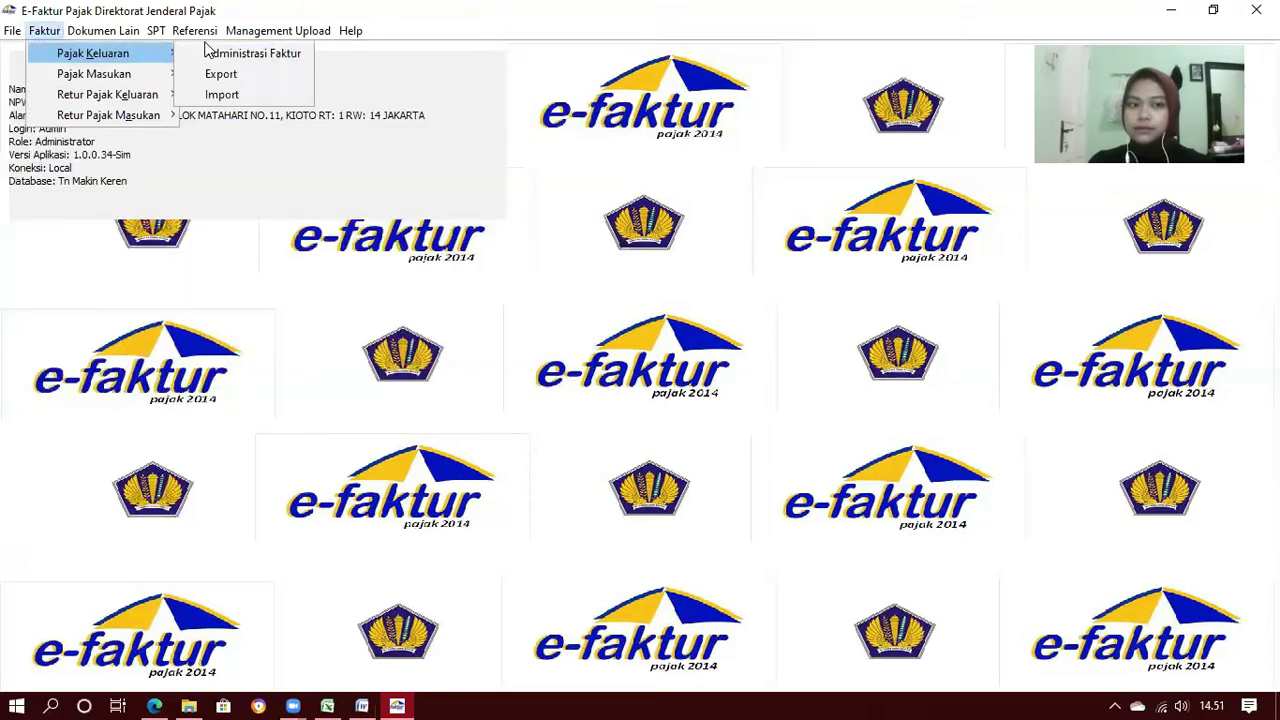
left_click(252, 53)
left_click(545, 77)
left_click(592, 55)
left_click(43, 31)
left_click(235, 74)
left_click(505, 76)
left_click(373, 125)
left_click(577, 55)
left_click(43, 31)
left_click(260, 94)
left_click(523, 52)
left_click(43, 31)
left_click(280, 116)
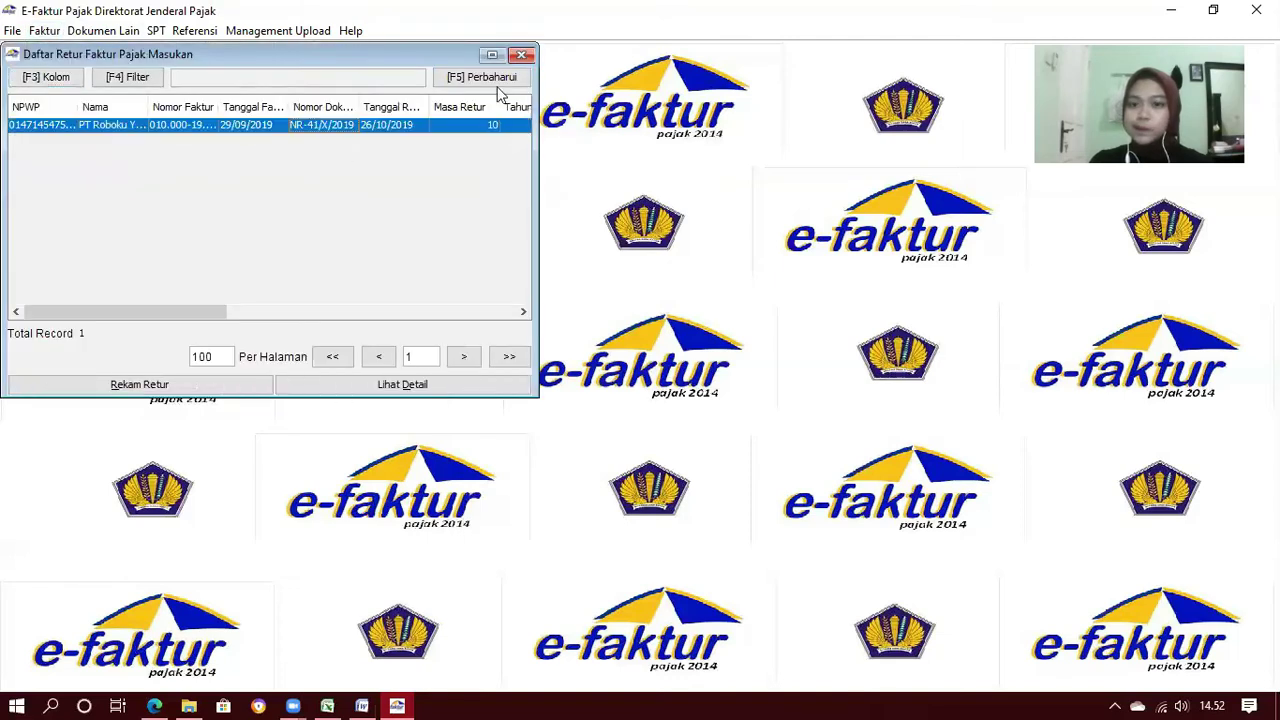
left_click(522, 55)
left_click(103, 31)
left_click(130, 94)
left_click(543, 77)
left_click(582, 55)
left_click(278, 31)
left_click(300, 55)
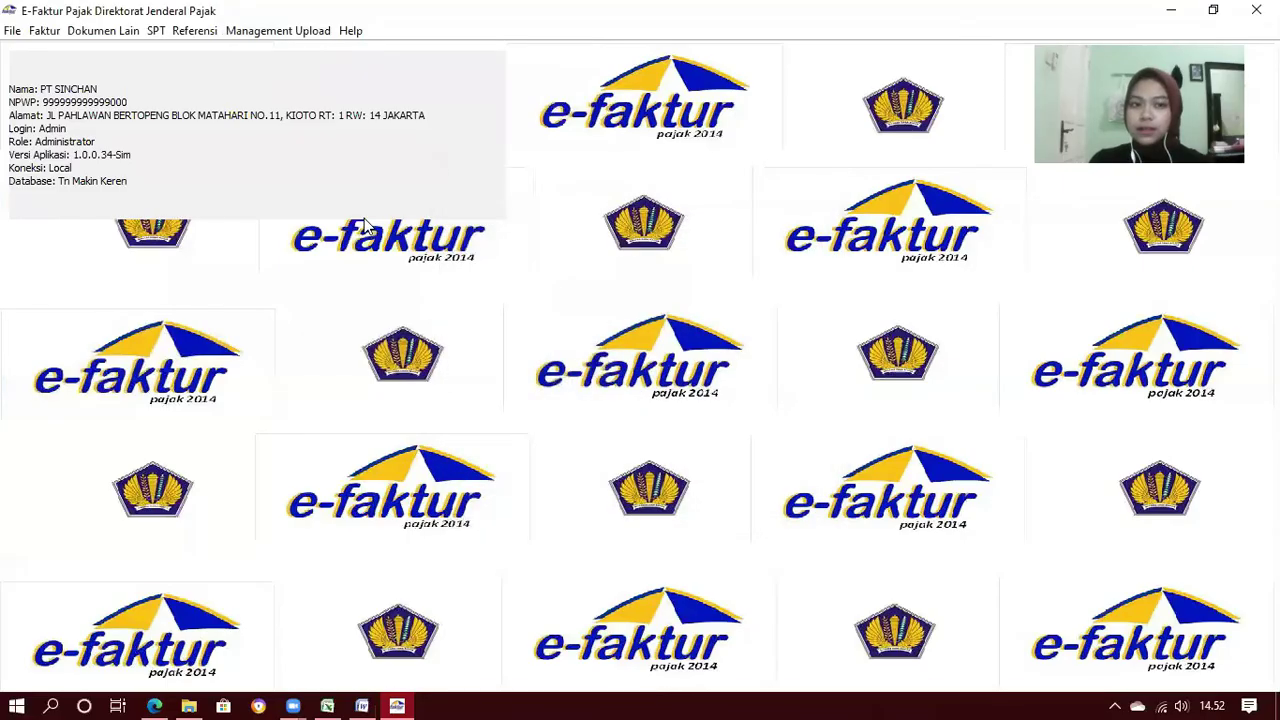
In SPT Posting, set tax period 10–10, tax year 2019 and correction 0
left_click(156, 31)
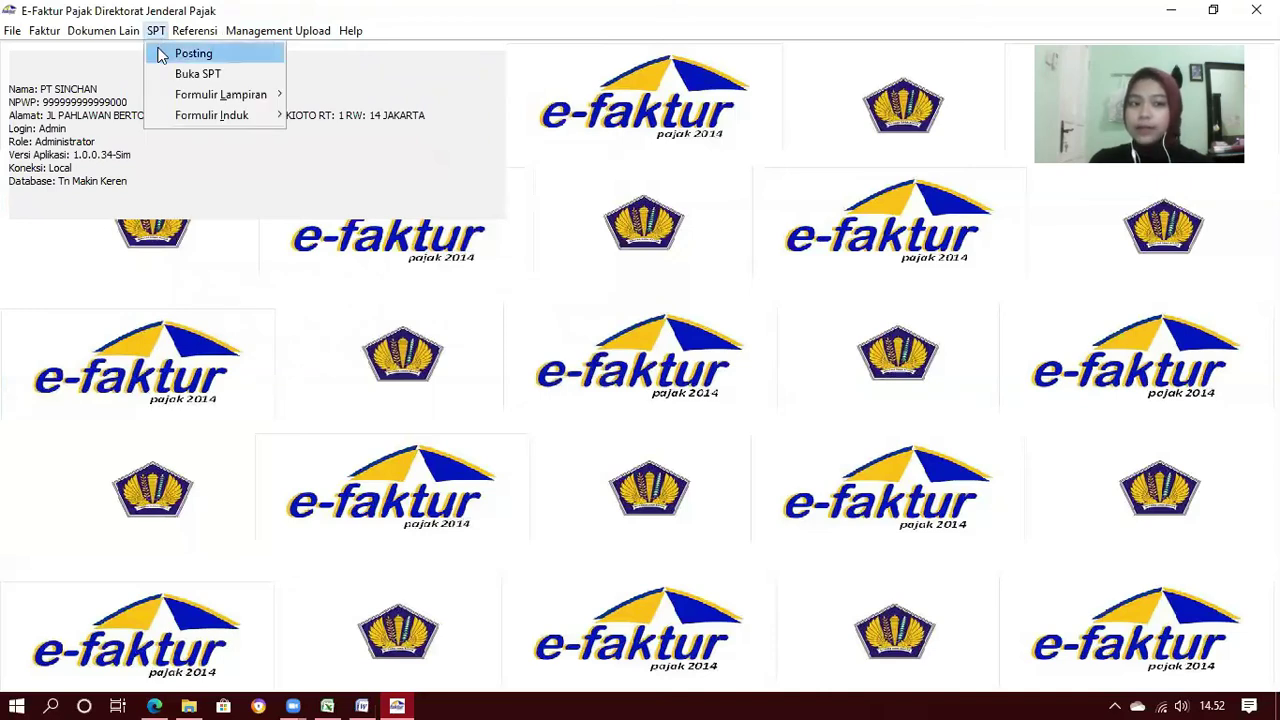
left_click(162, 55)
left_click_drag(125, 60, 630, 158)
left_click(634, 193)
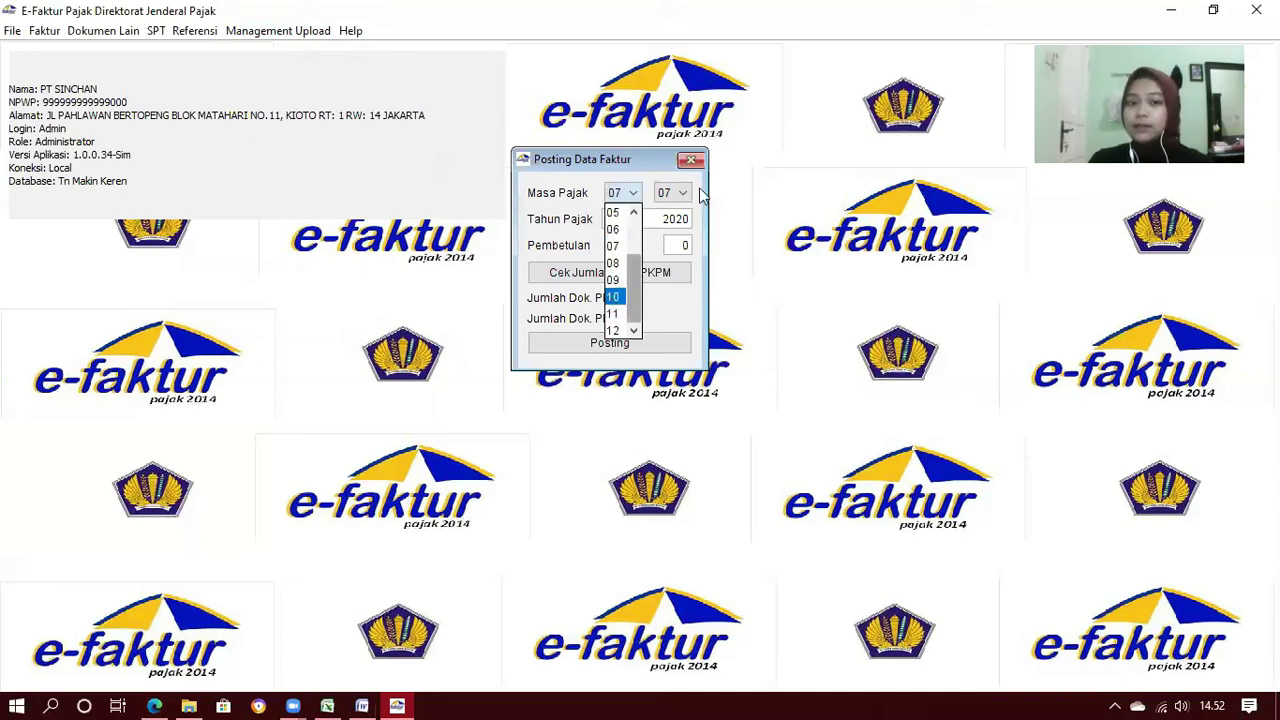
key("Return")
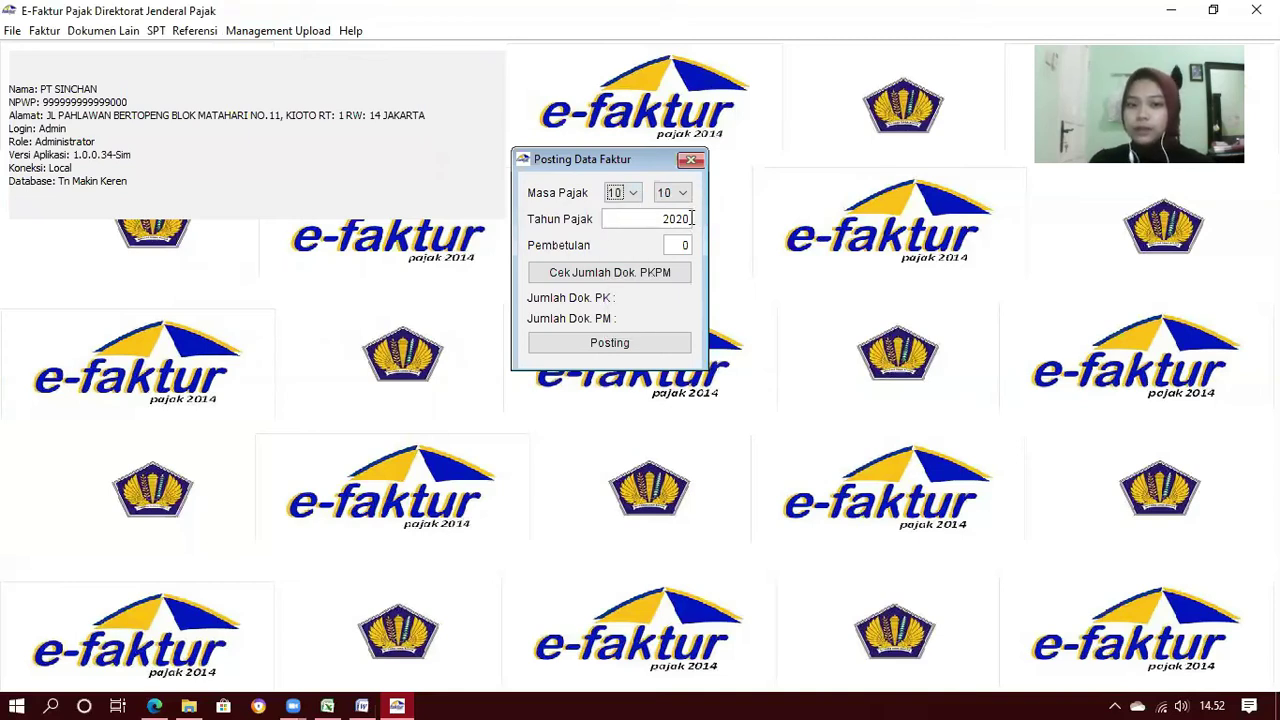
left_click(690, 218)
key("BackSpace")
key("BackSpace")
type("019")
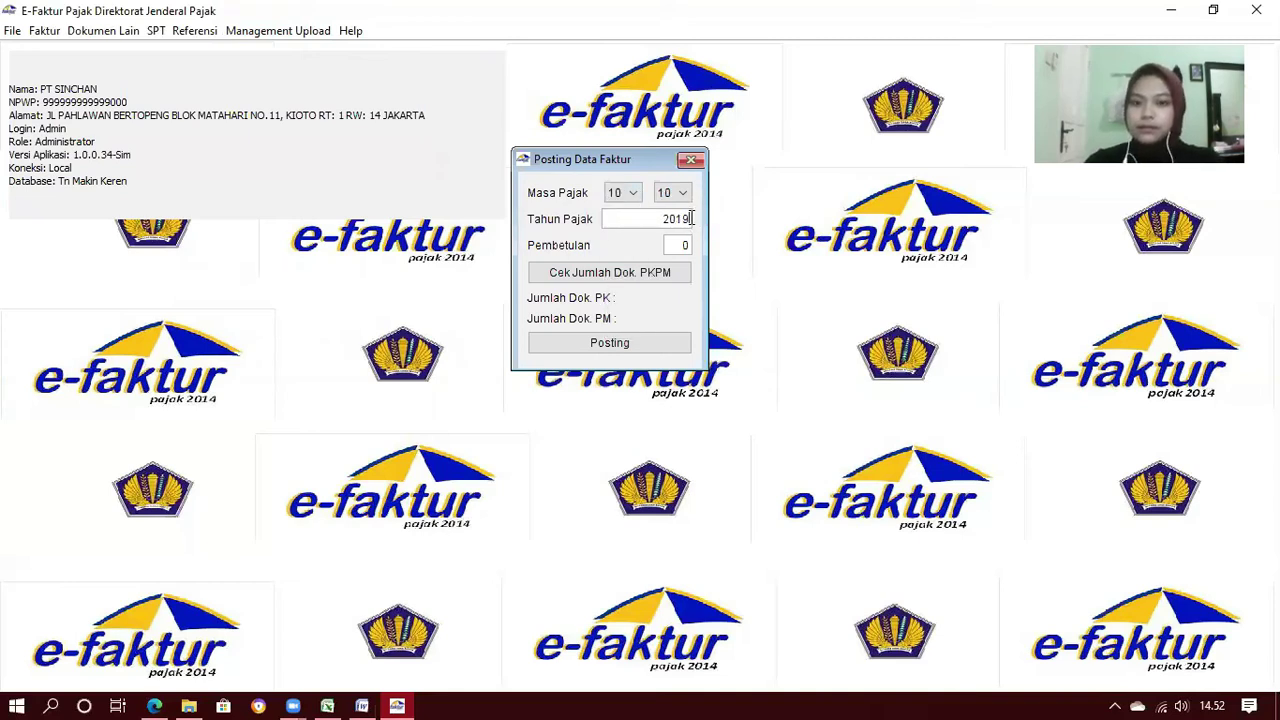
key("Tab")
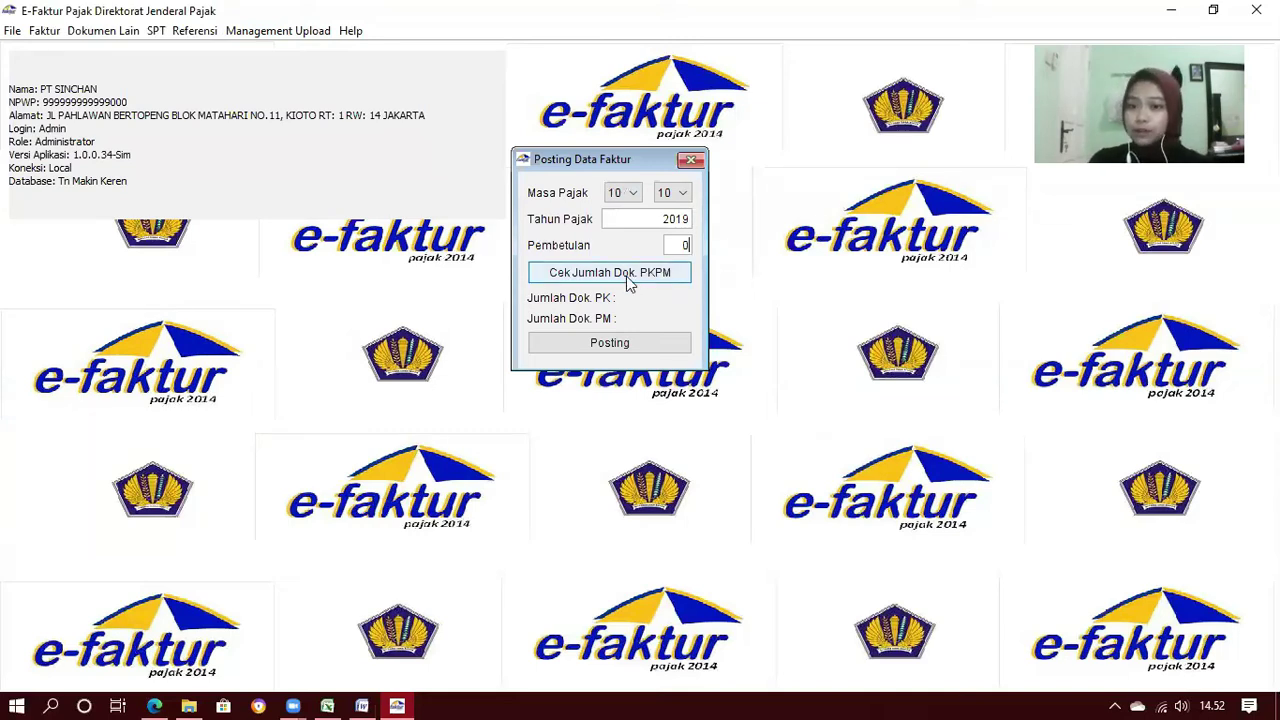
Count documents (7 PK, 6 PM) and post October 2019, creating the SPT
left_click(627, 276)
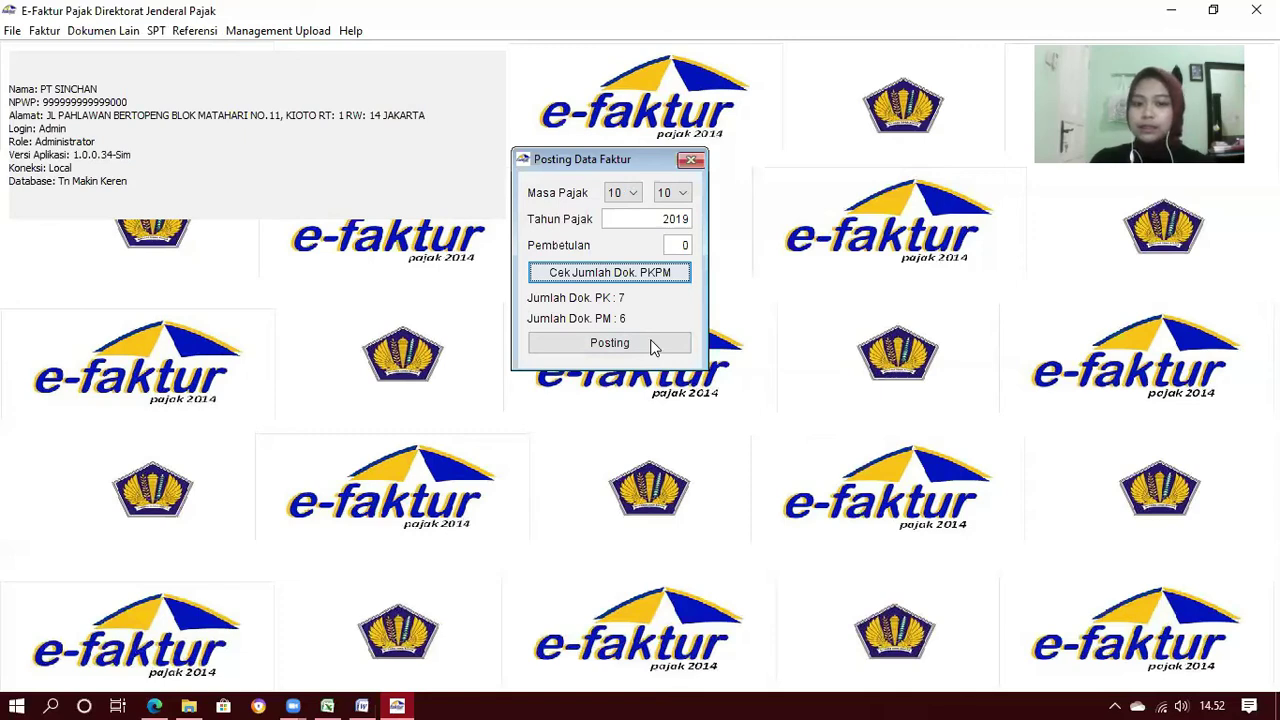
left_click(652, 345)
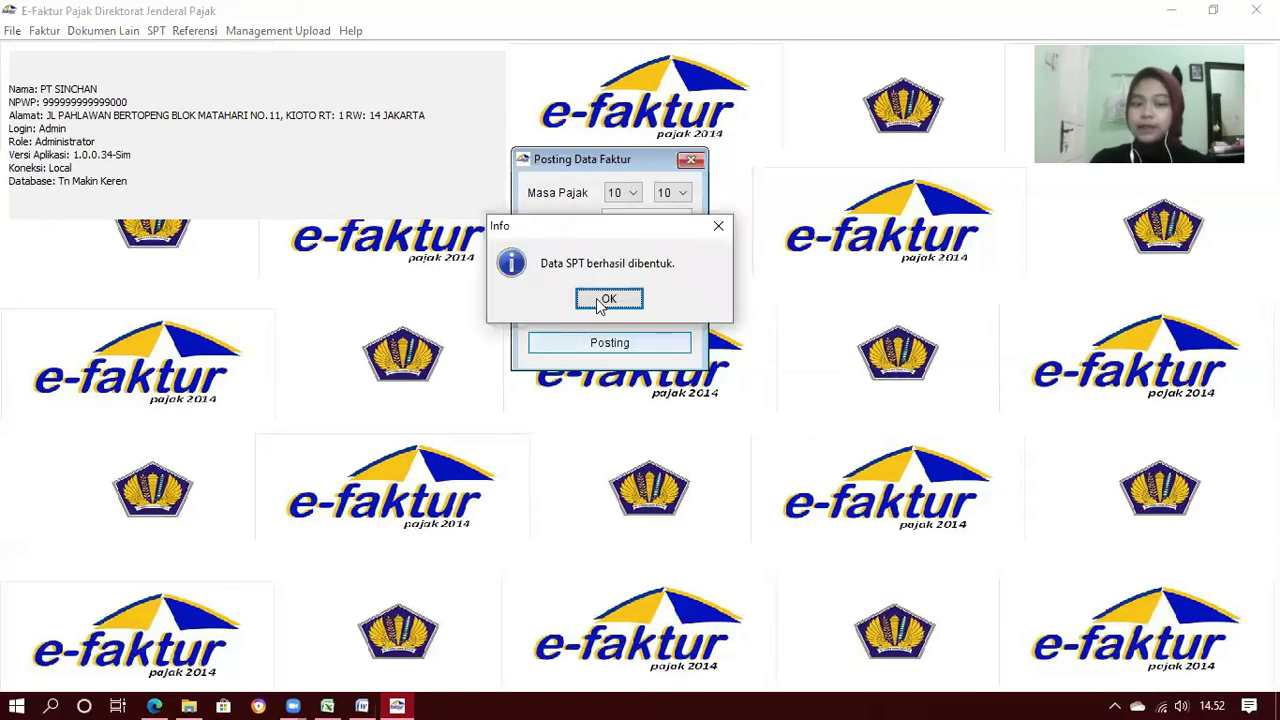
left_click(605, 299)
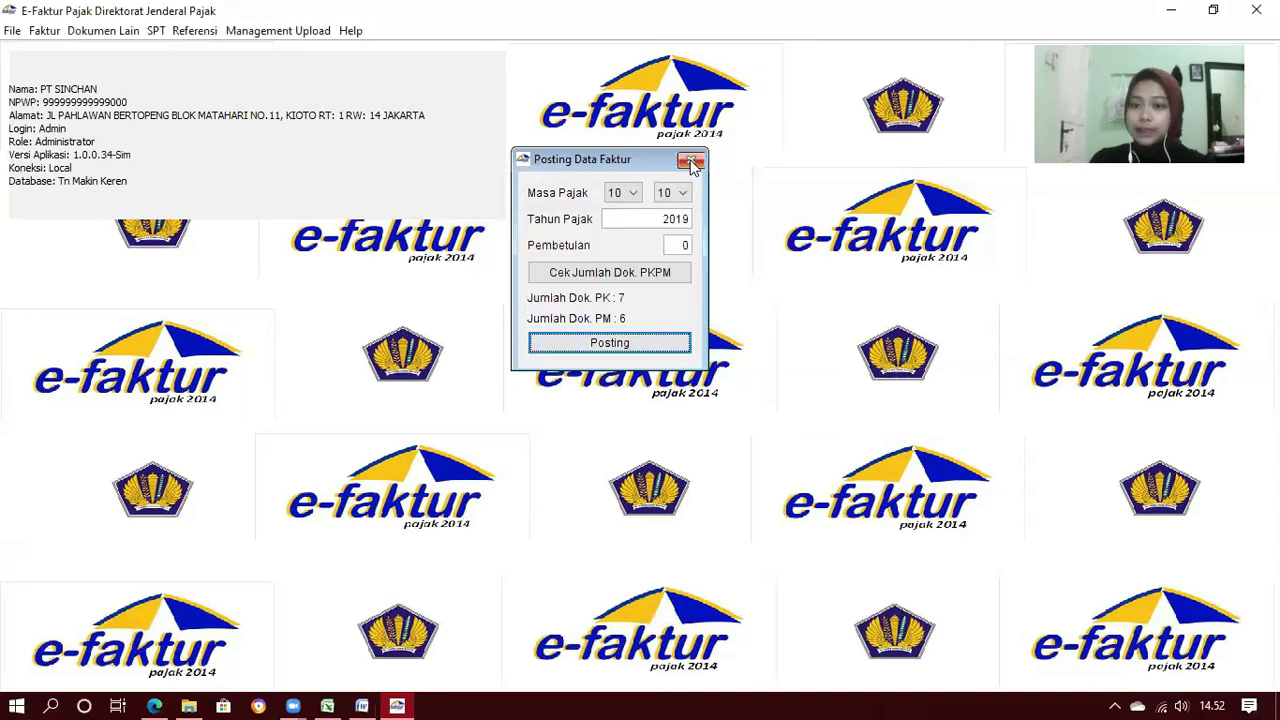
Close Posting and open the 2019 period 10-10 SPT Masa PPN, correction 0, for editing
left_click(690, 161)
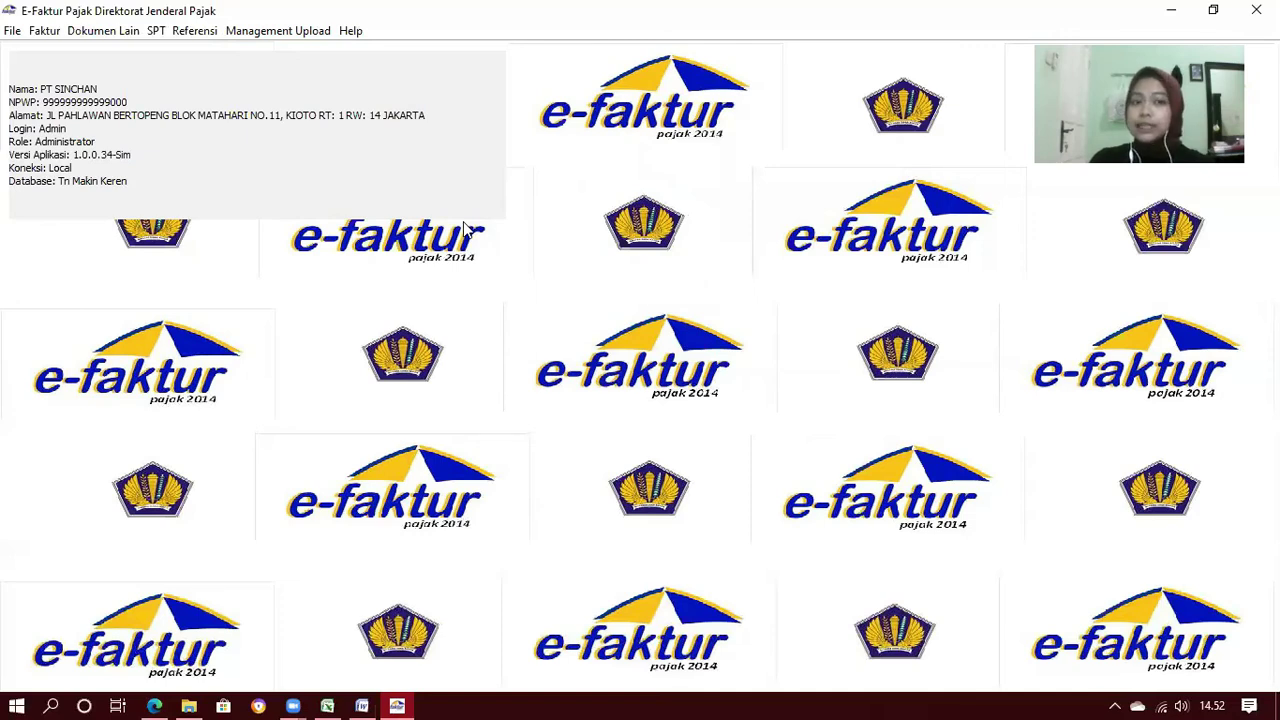
left_click(155, 32)
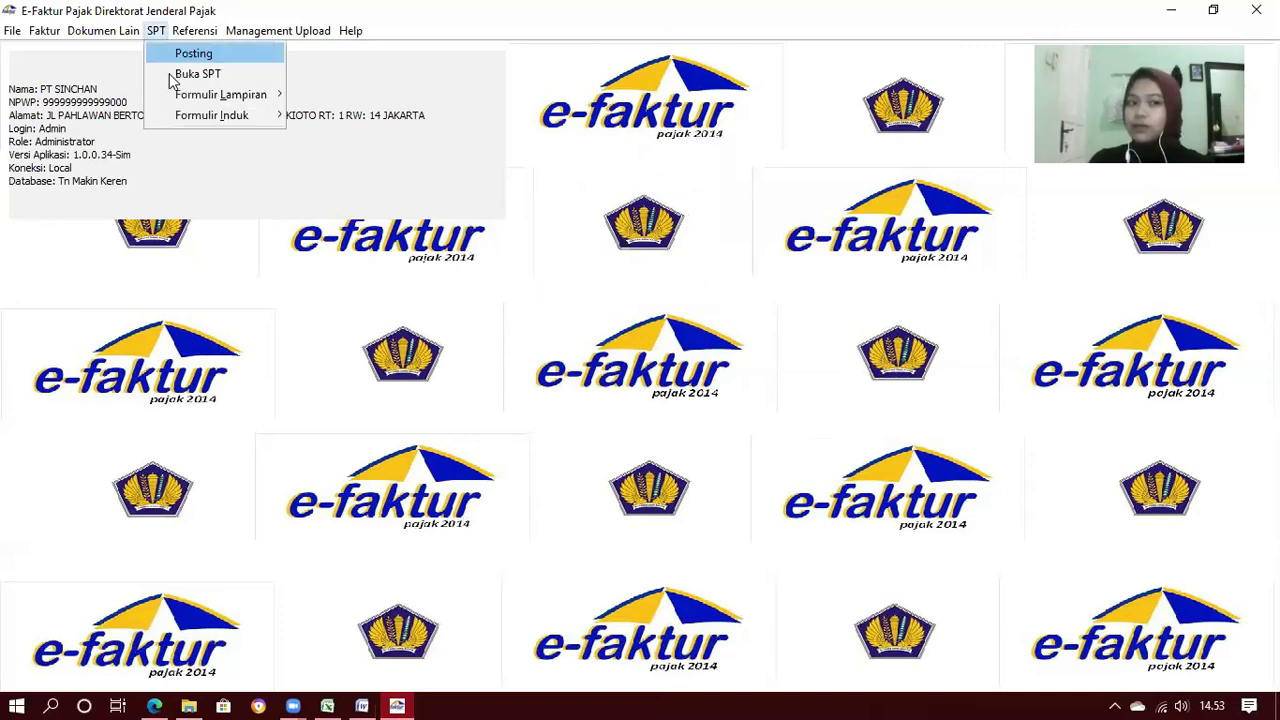
left_click(180, 74)
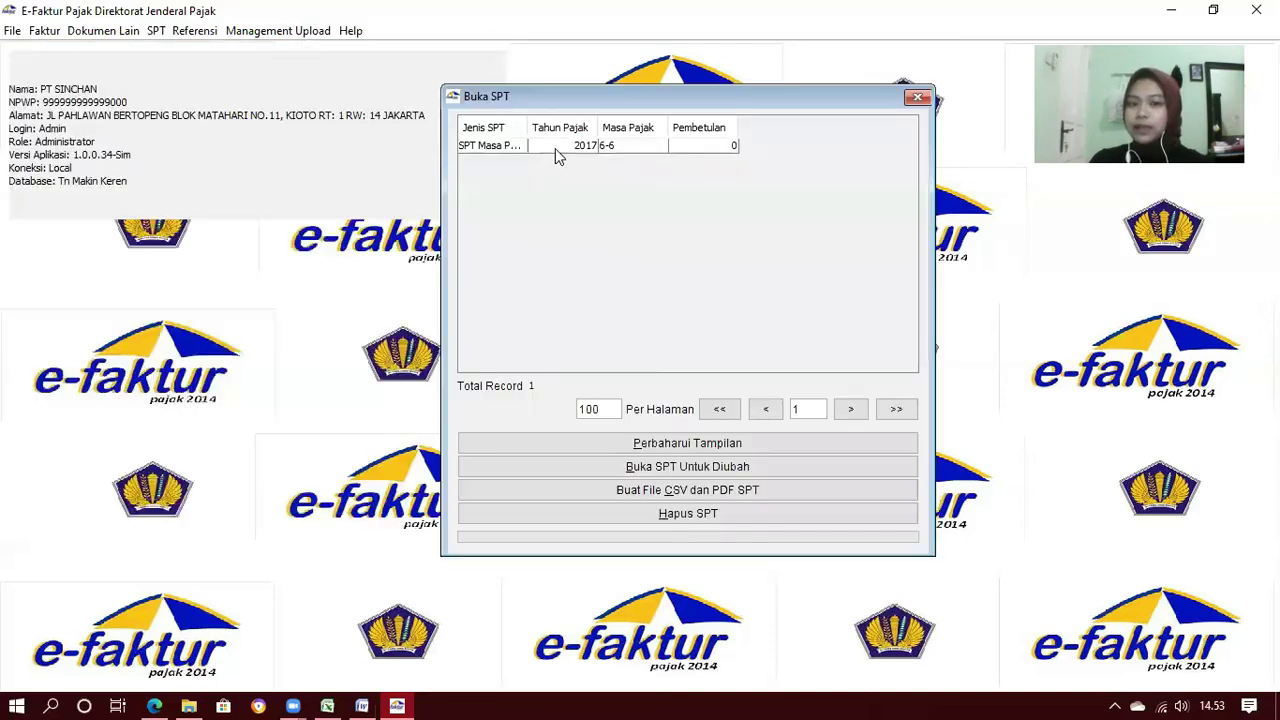
left_click(555, 148)
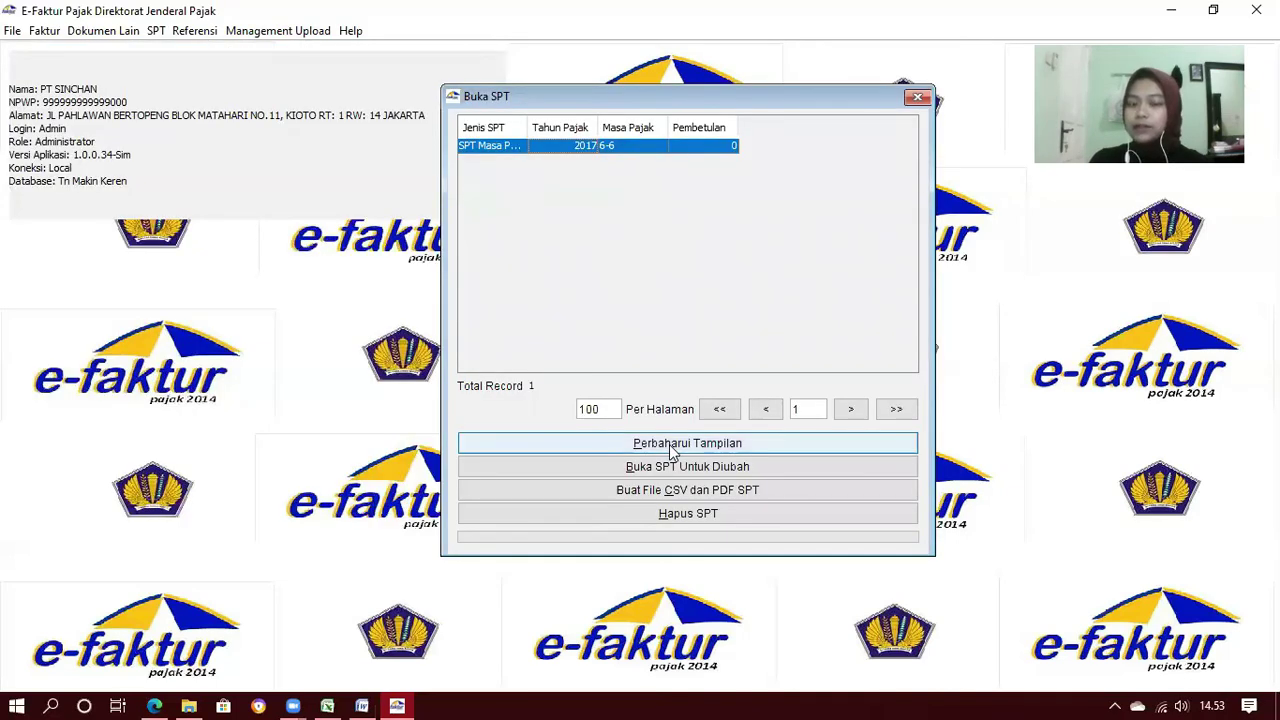
left_click(672, 450)
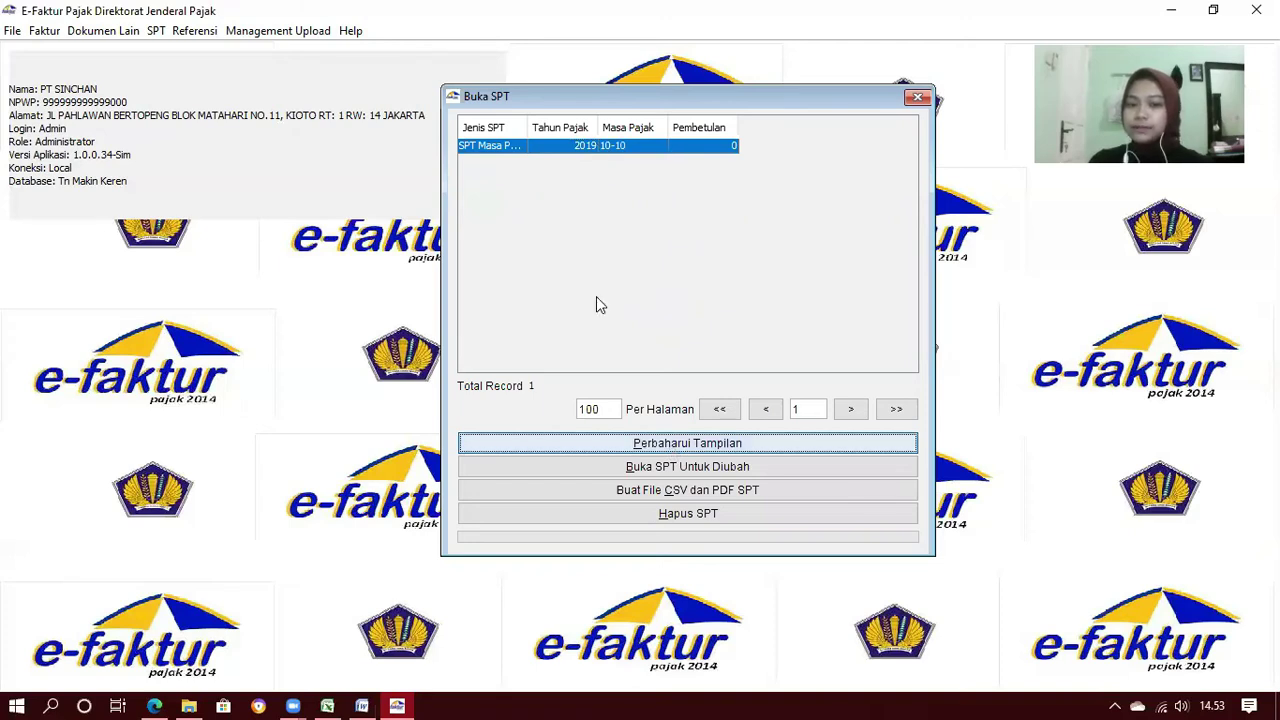
left_click(643, 467)
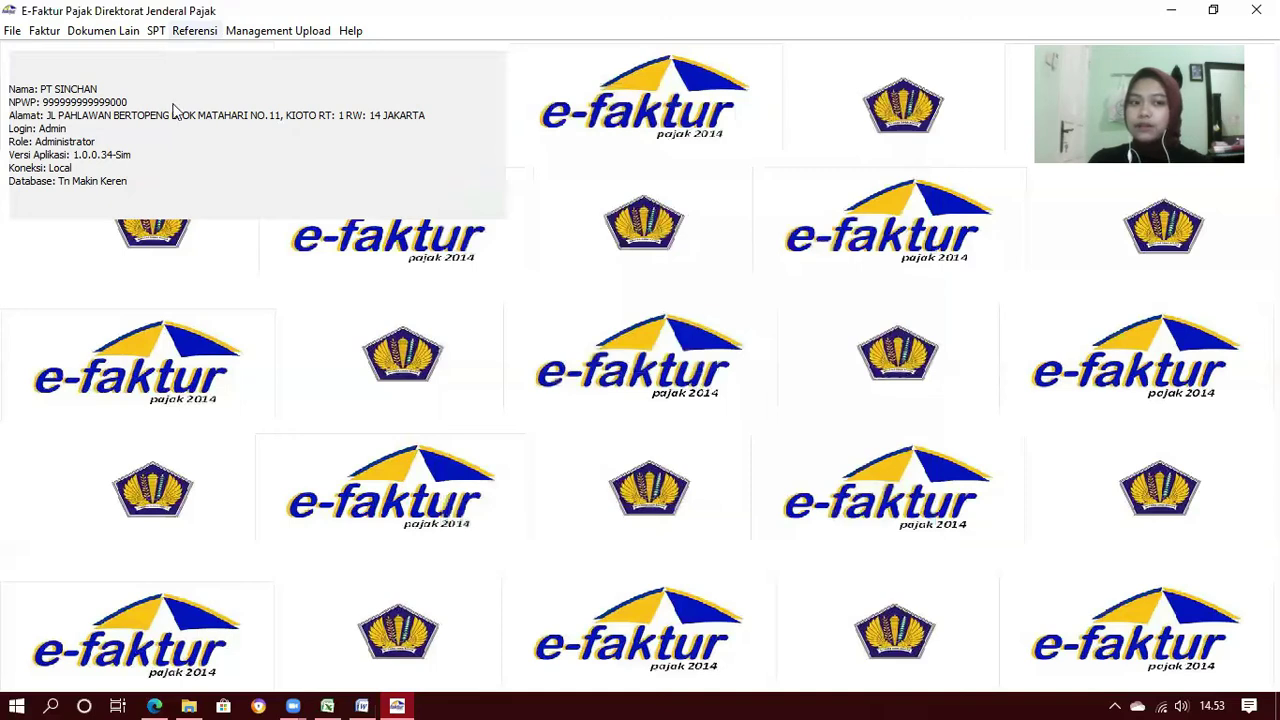
left_click(156, 31)
mouse_move(195, 94)
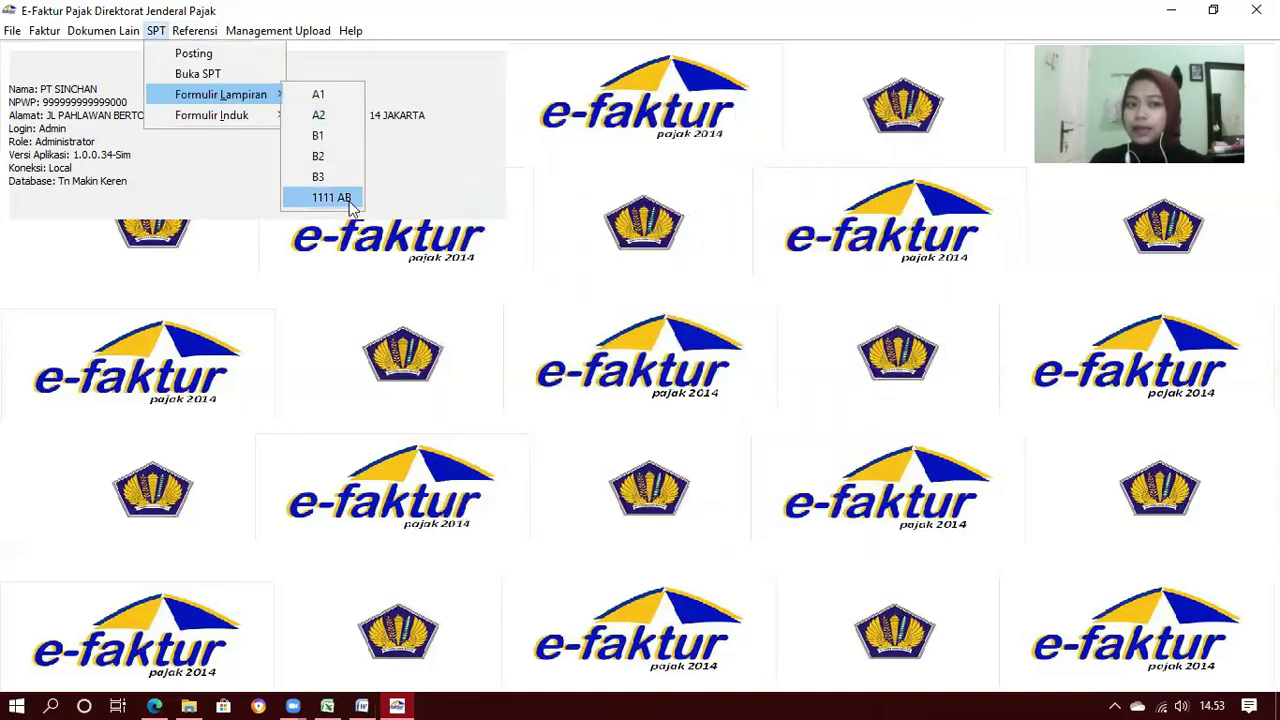
Open Formulir 1111 AB and review Parts II and III, showing creditable input tax 23.956.250
left_click(349, 202)
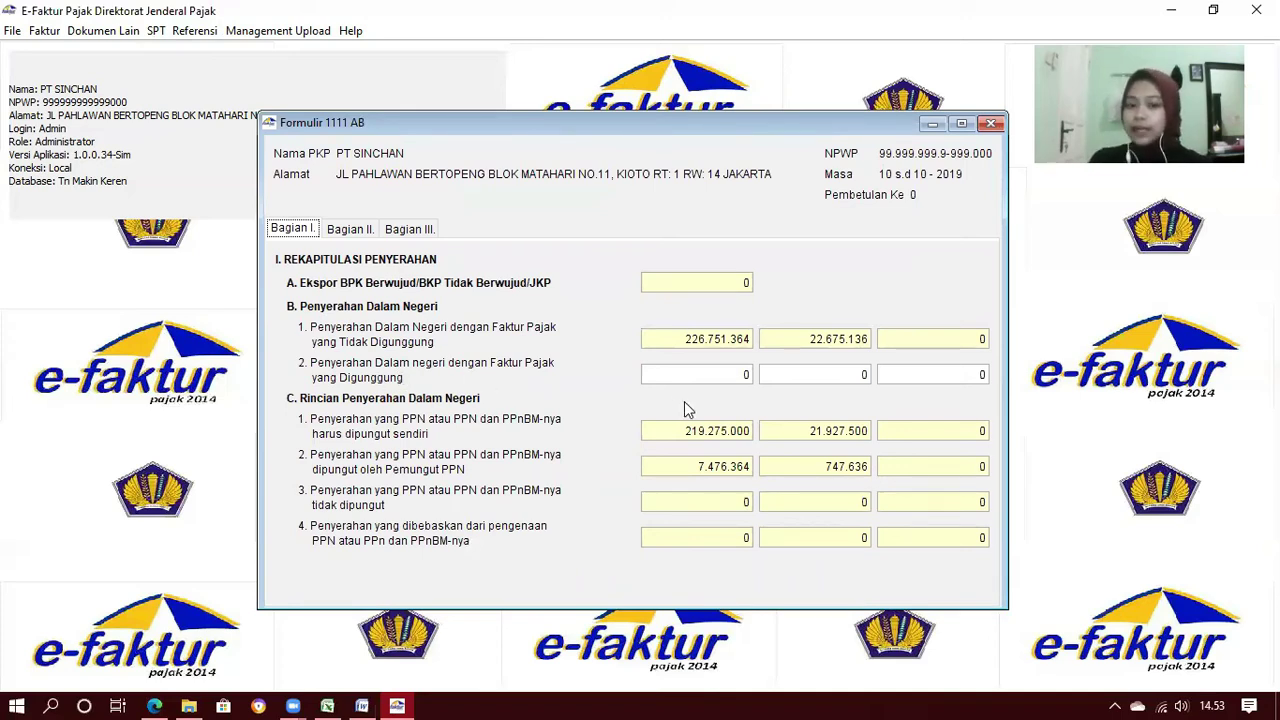
left_click(348, 229)
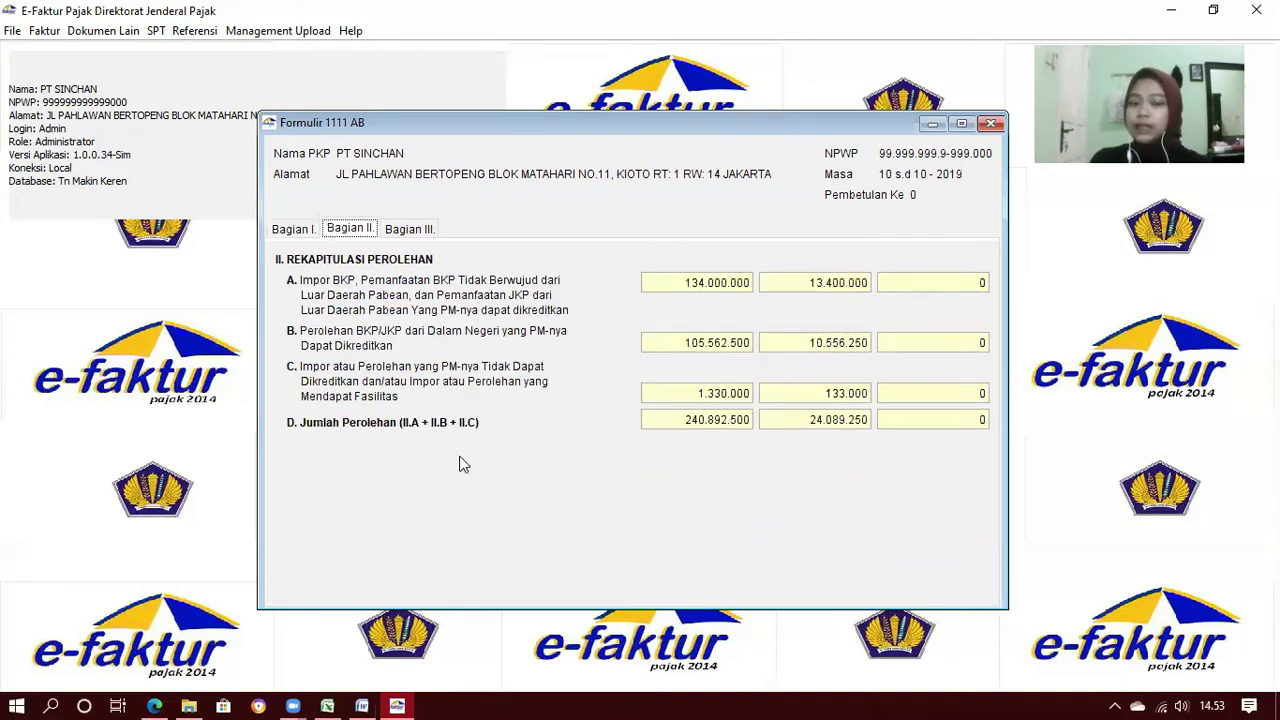
left_click(415, 232)
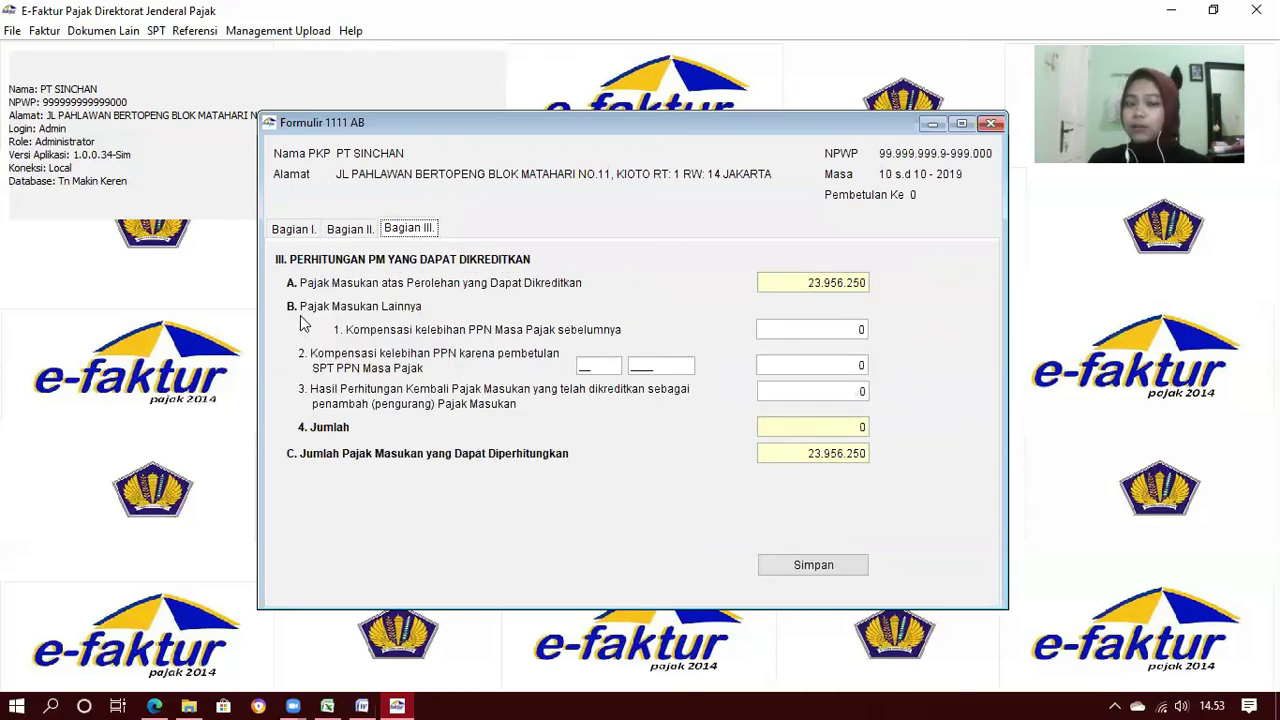
left_click(364, 697)
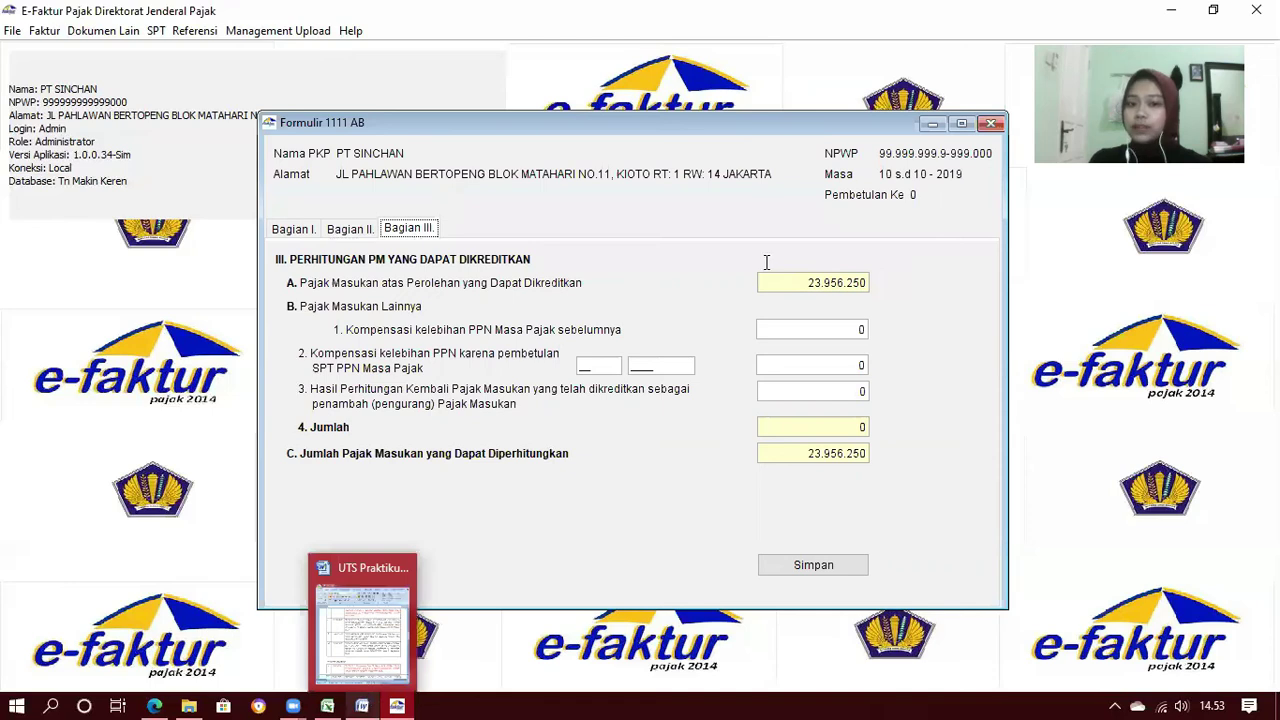
Read item 3 of the Word notes on the May 2019 Rp1.200.000 overpayment, then return to e-Faktur
left_click(934, 54)
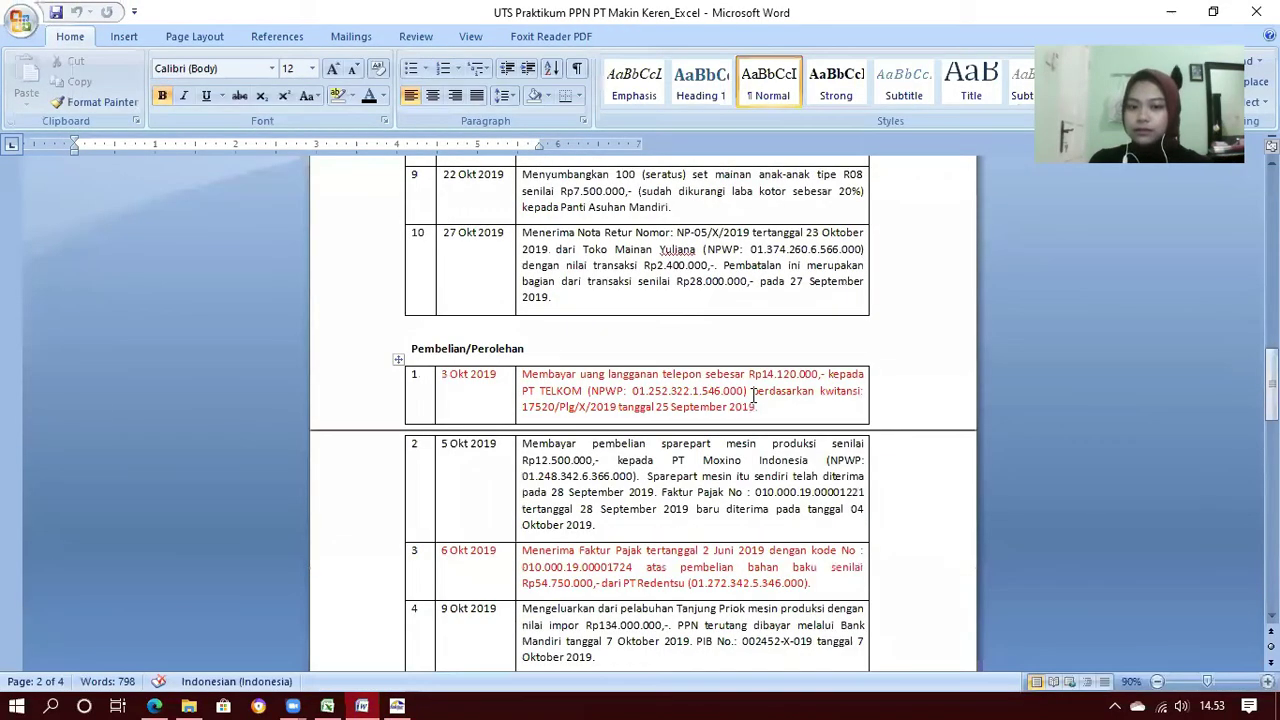
scroll(753, 396, "down", 15)
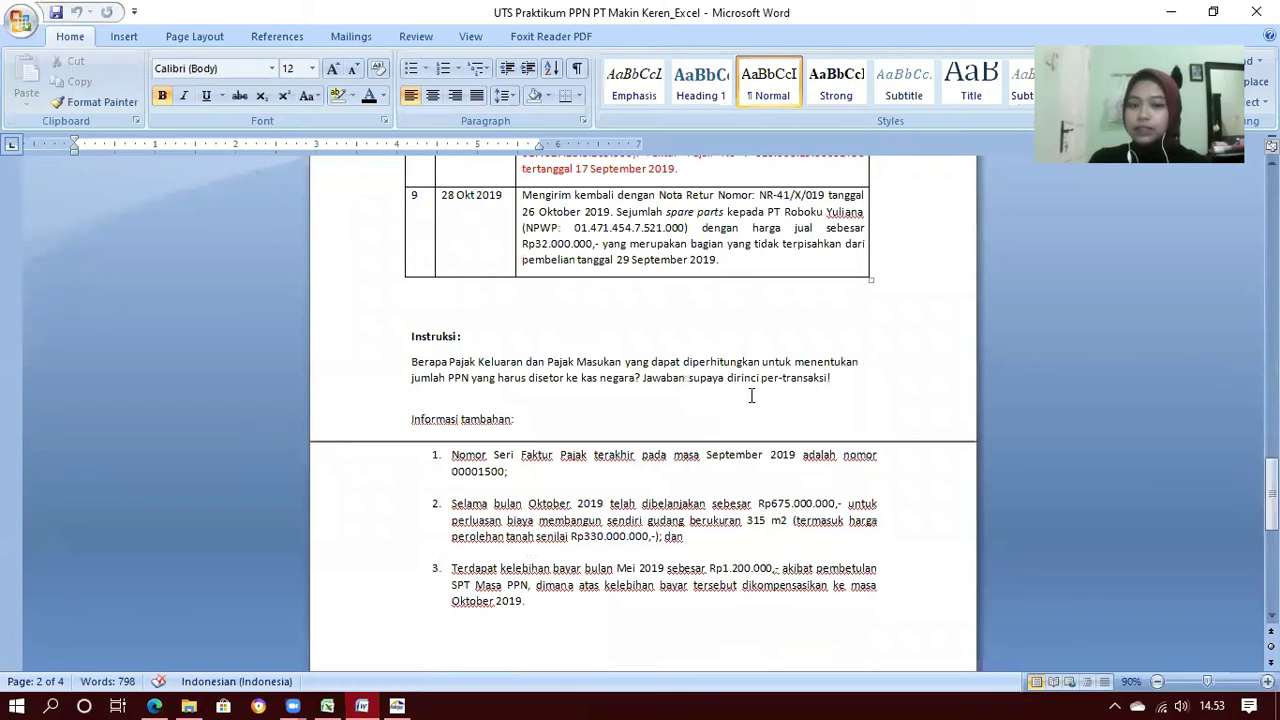
scroll(751, 396, "down", 3)
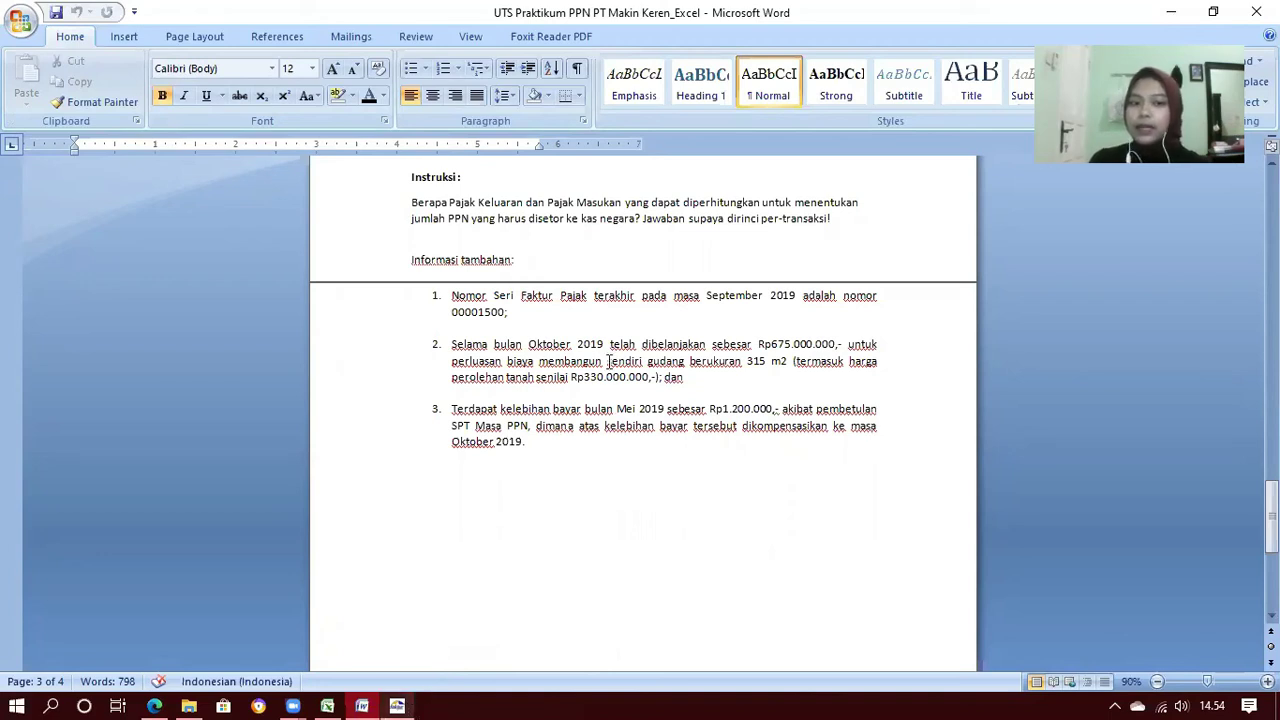
key("alt+Tab")
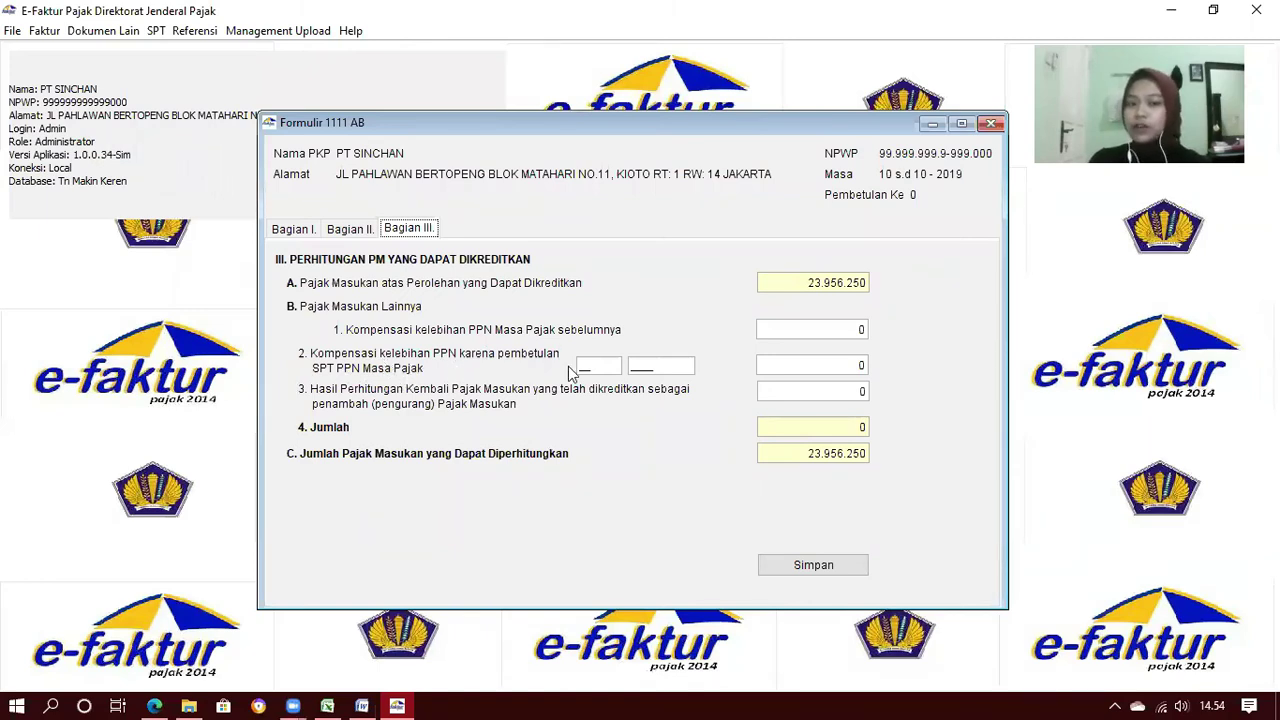
Enter 05/2019 as the compensated tax period in item B.2 of Formulir 1111 AB
left_click(585, 367)
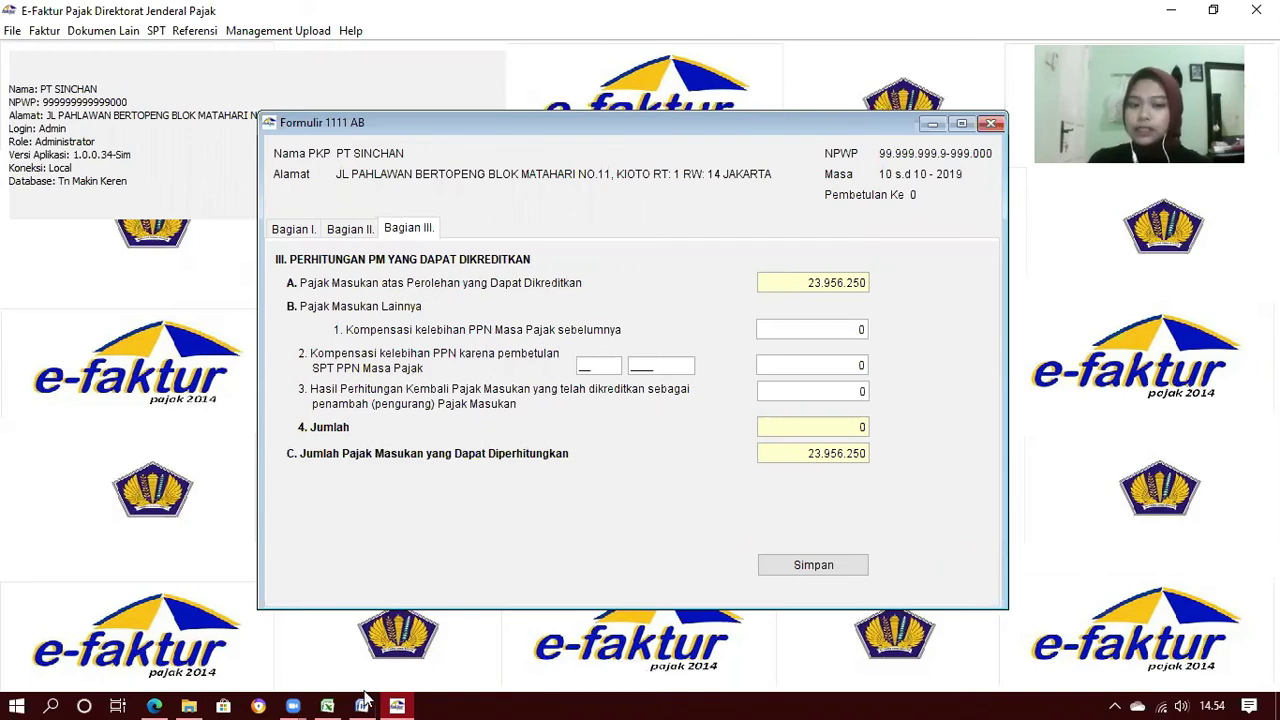
mouse_move(360, 667)
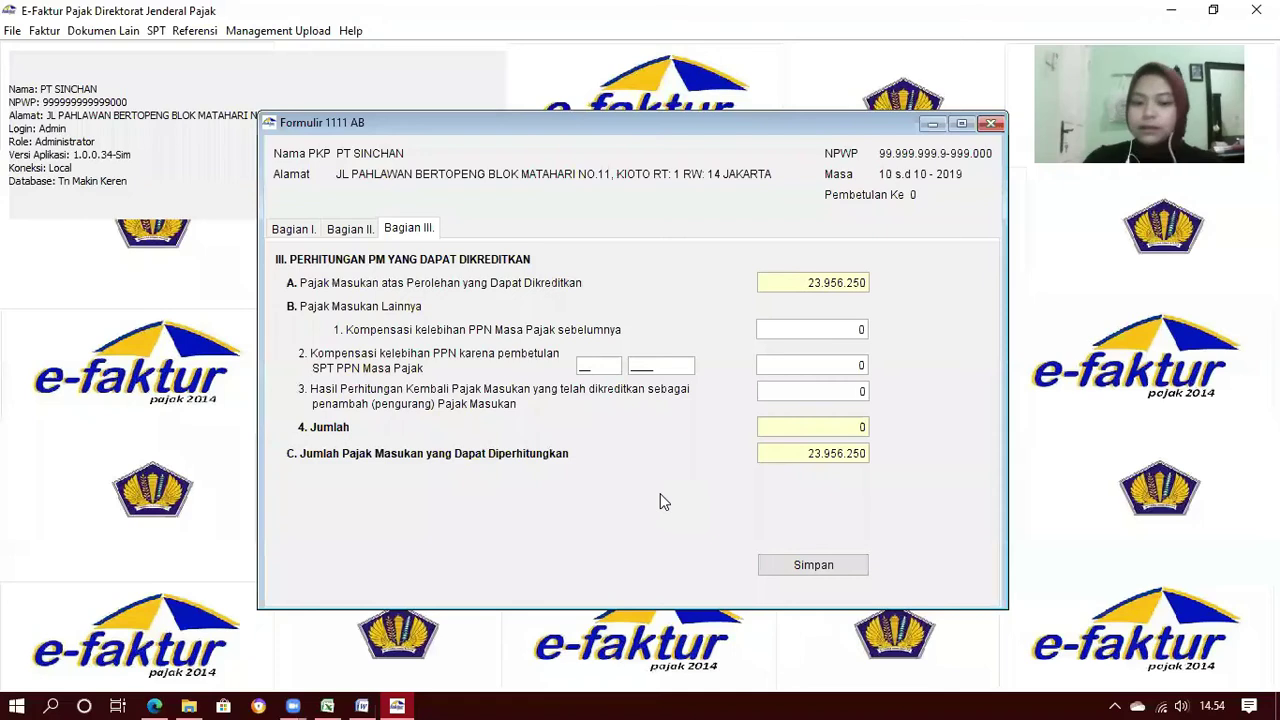
type("05")
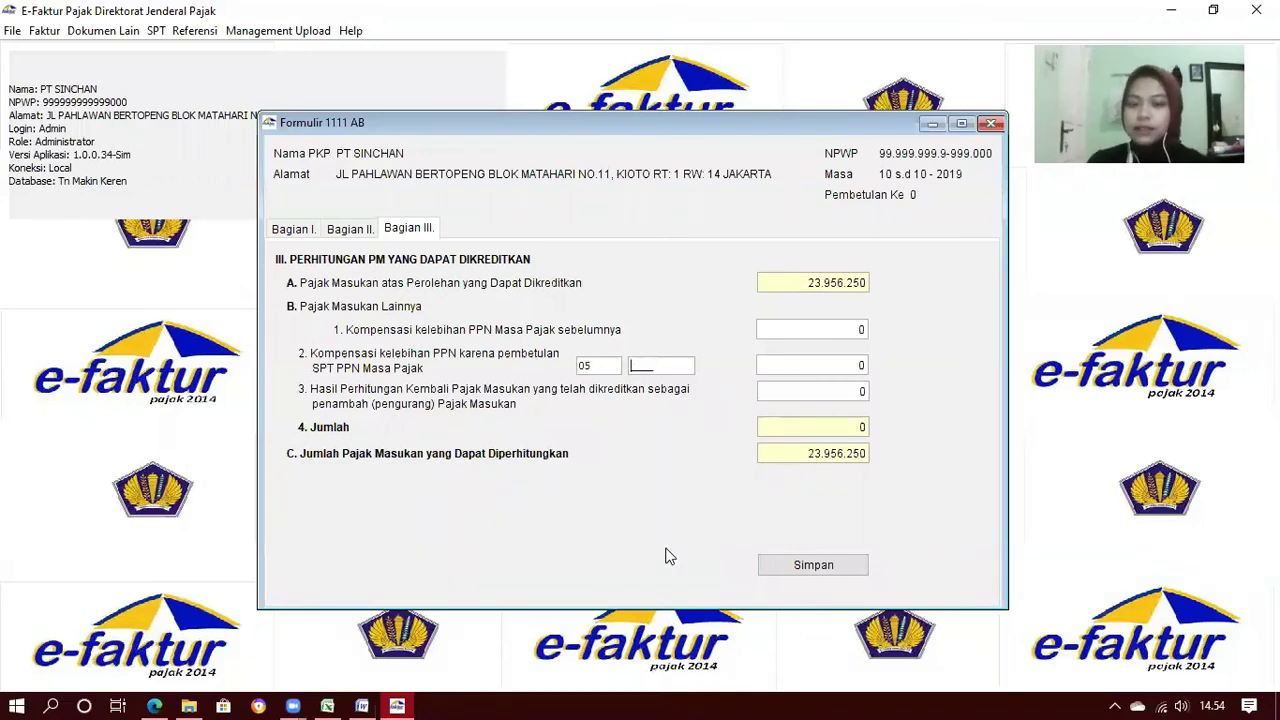
type("2019")
mouse_move(355, 700)
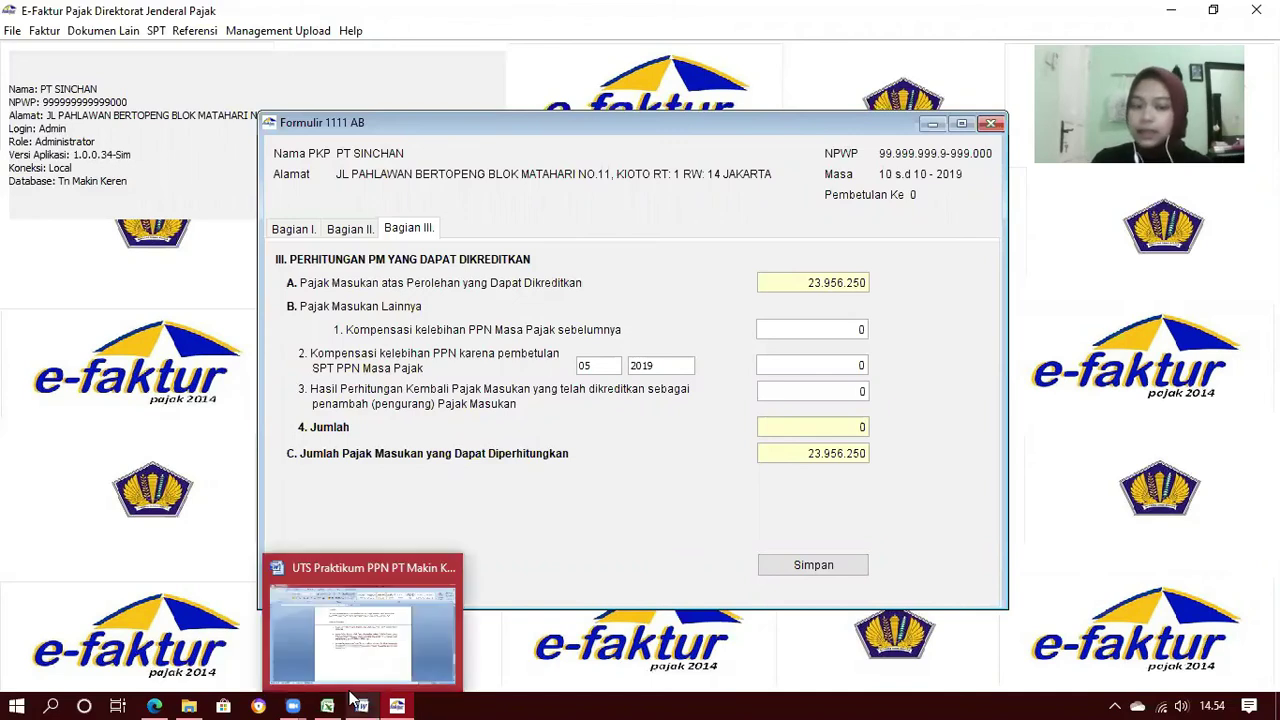
left_click(352, 665)
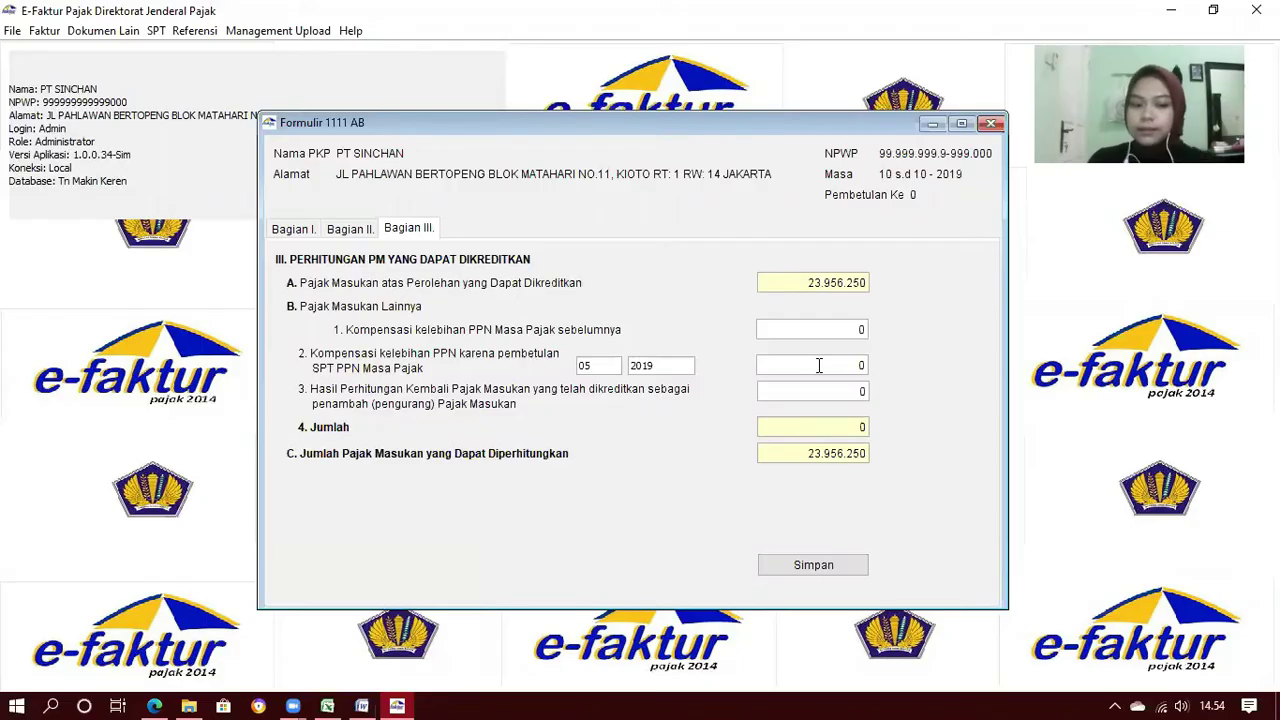
Set the B.2 compensation amount to 1200000, bringing total C to 25156250, and save the form
left_click(819, 366)
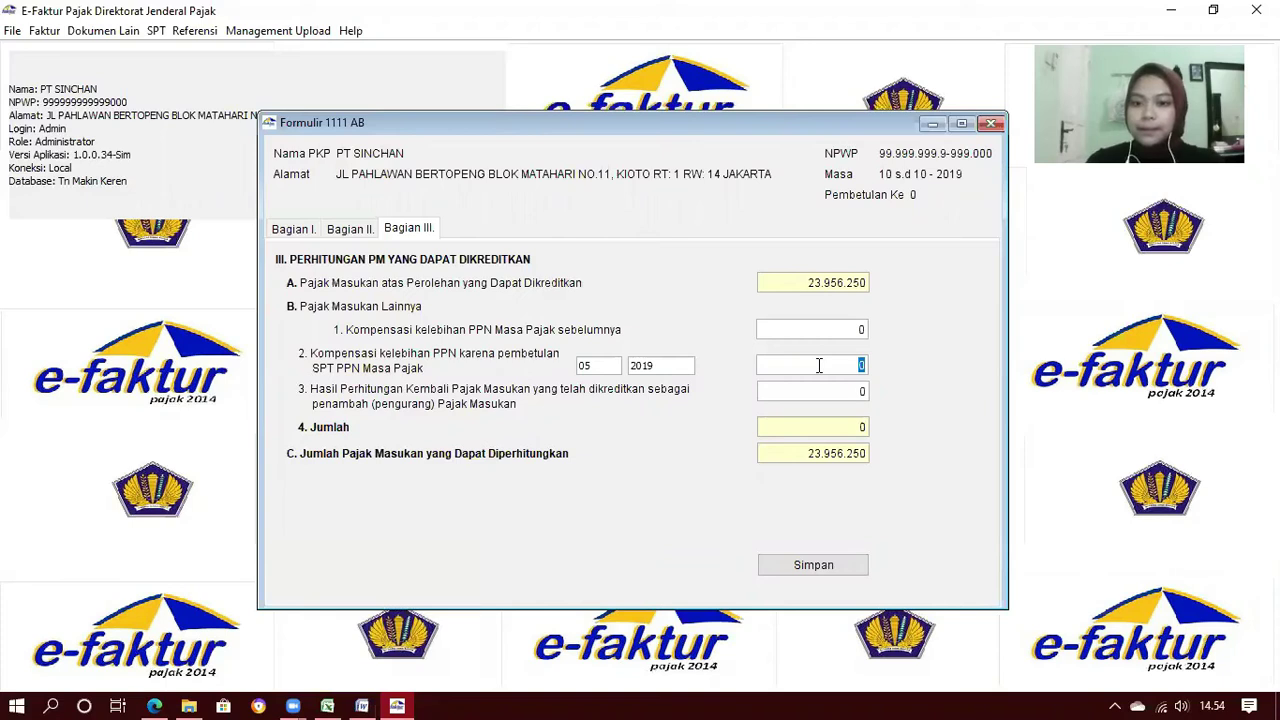
type("1200000")
key("Tab")
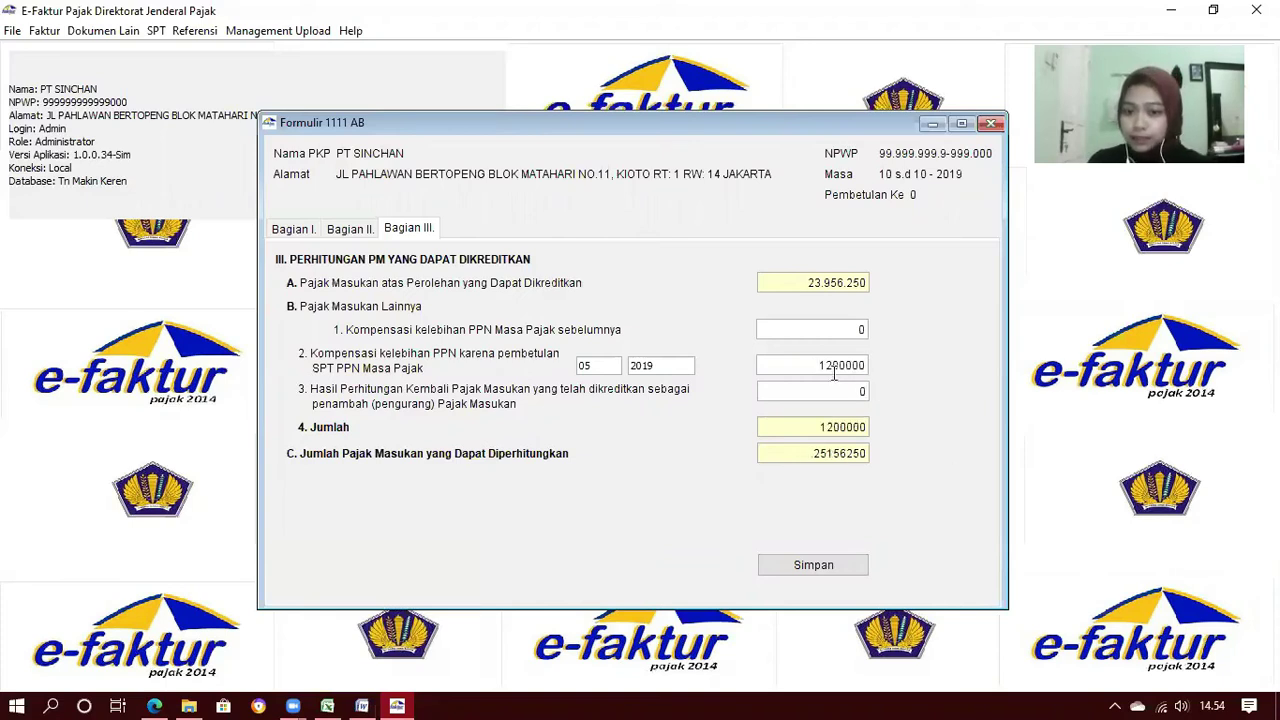
left_click(812, 567)
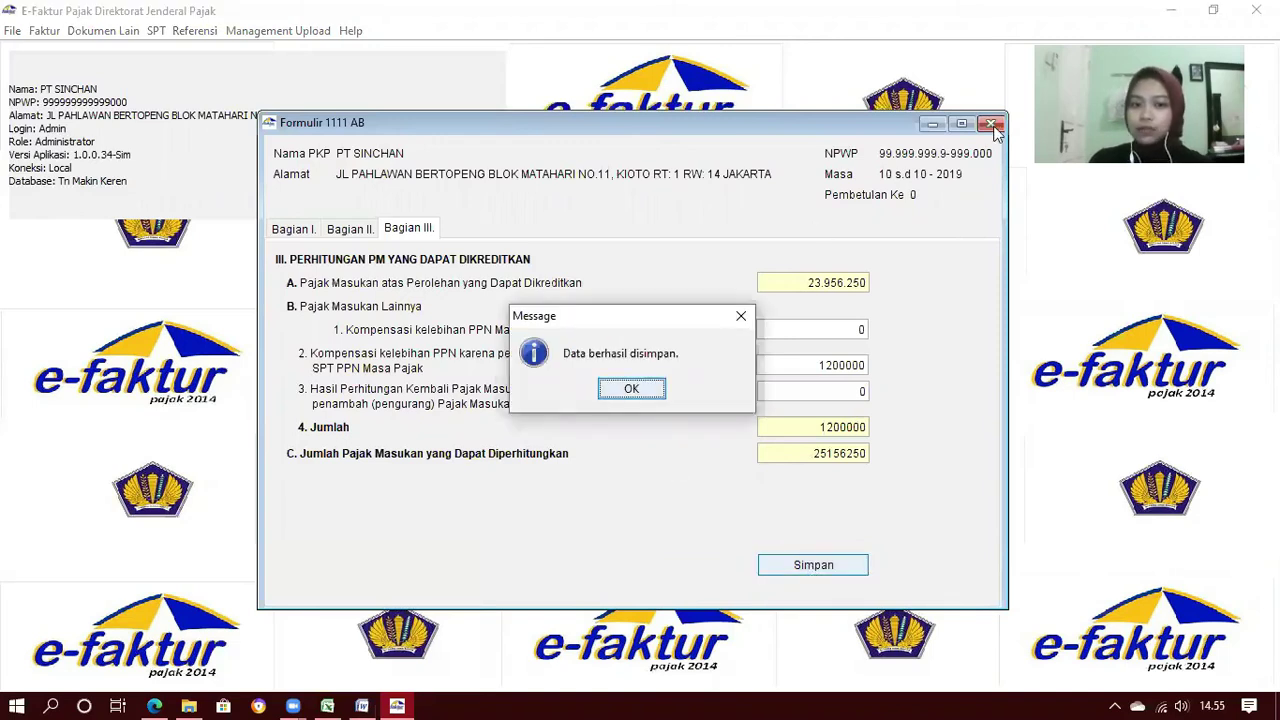
key("Return")
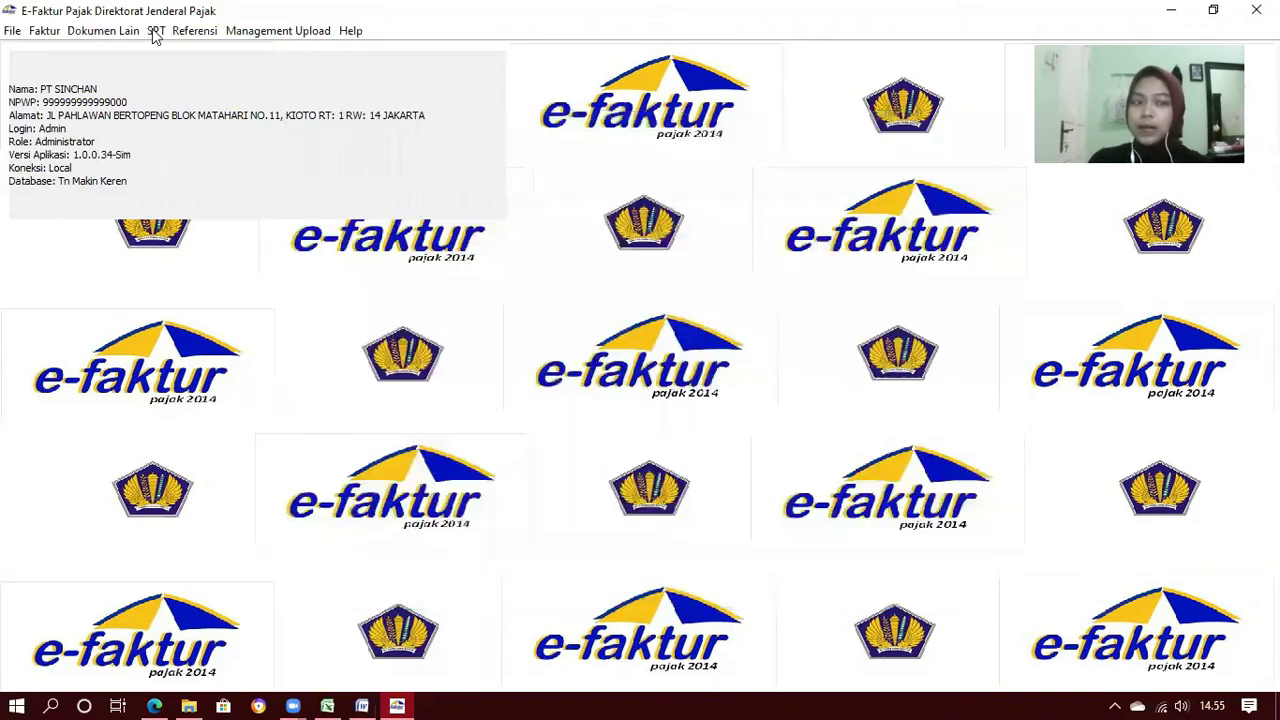
Open Formulir Induk 1111 and review Bagian II's -3.228.750 overpayment and the Bagian II.H options
left_click(155, 33)
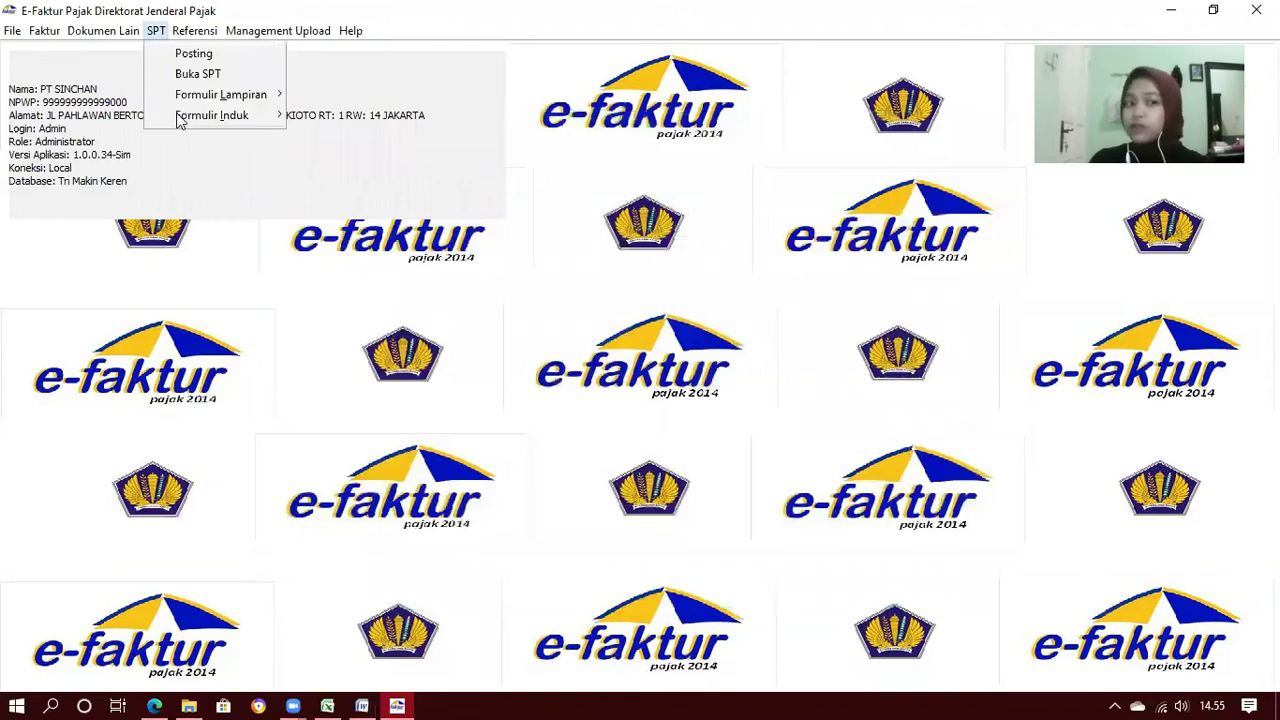
mouse_move(177, 117)
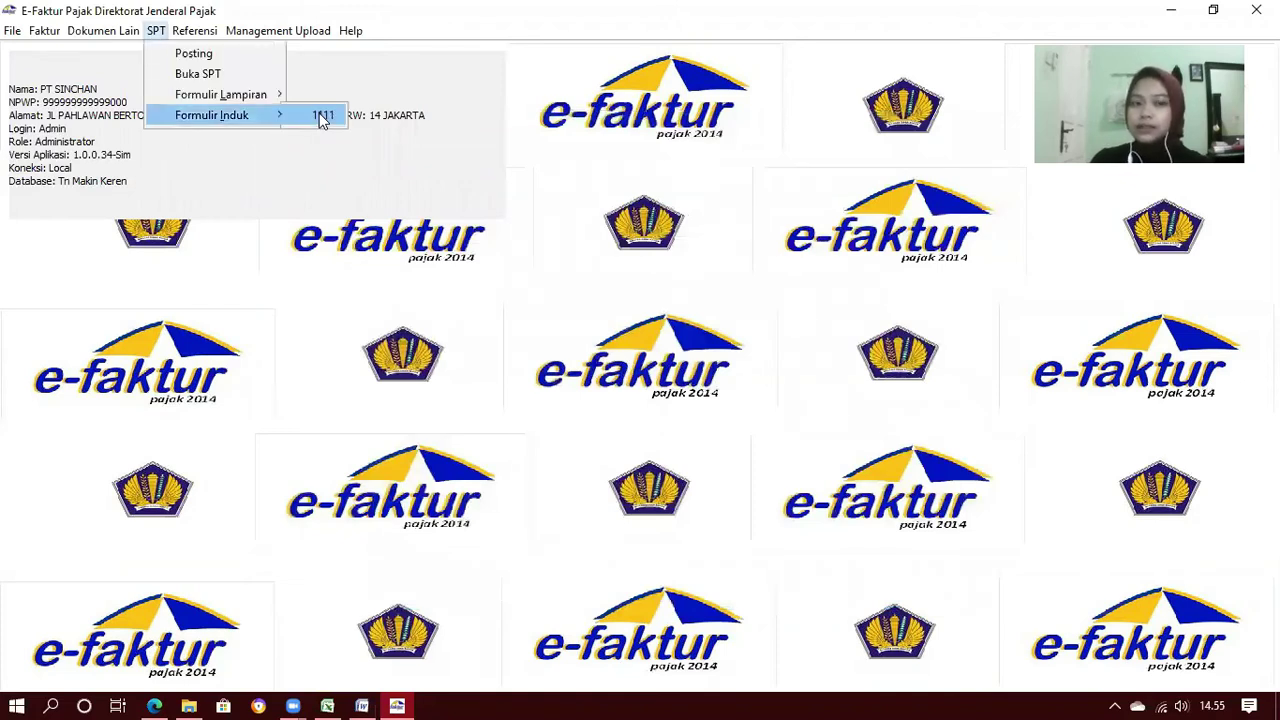
left_click(322, 116)
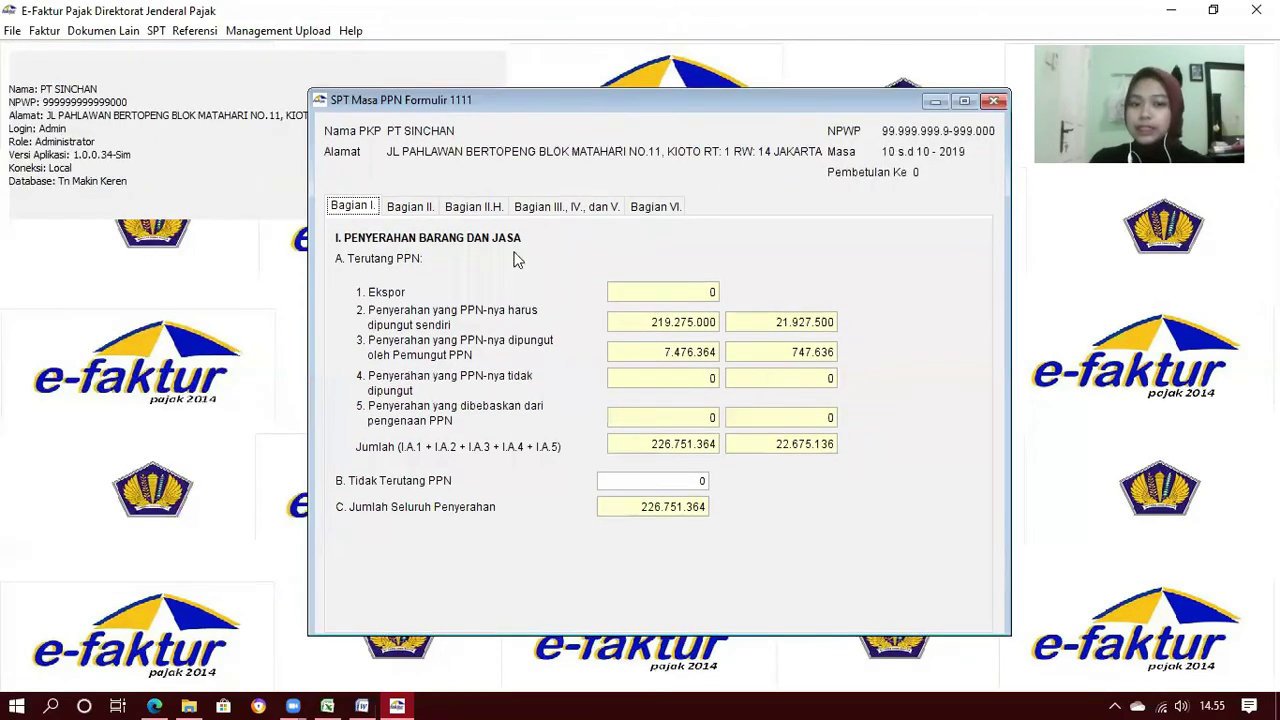
left_click(411, 208)
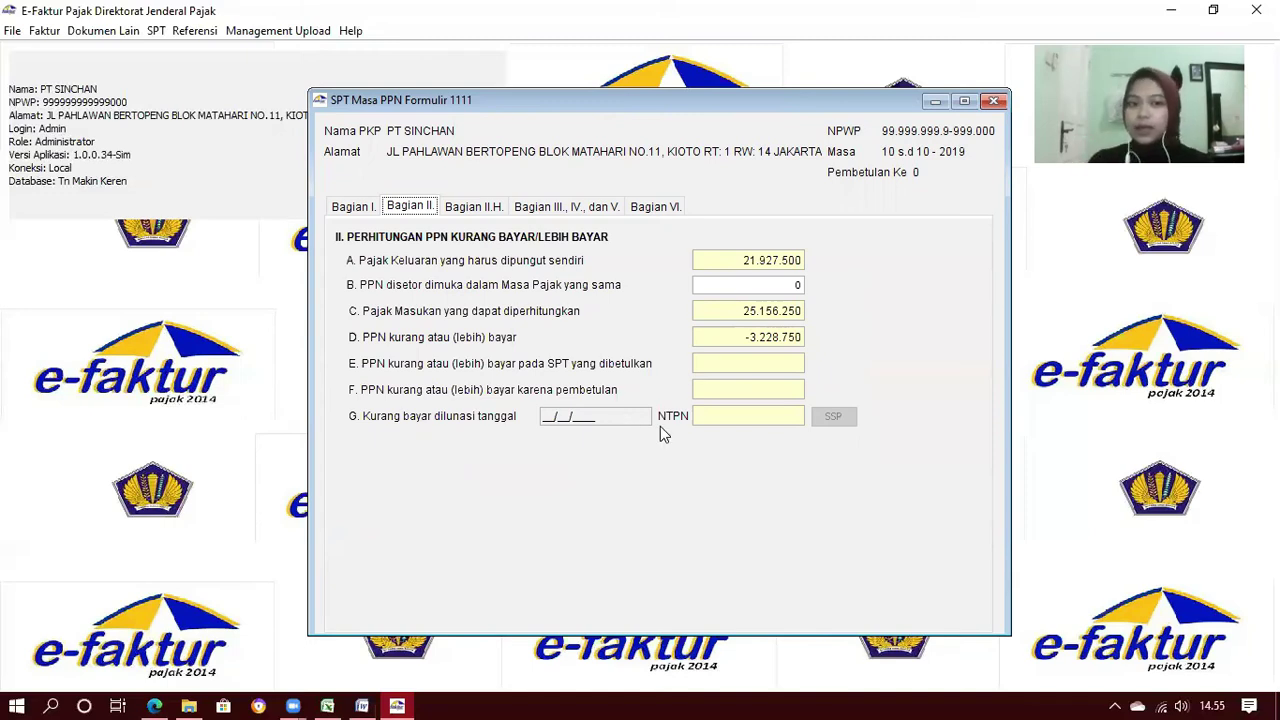
left_click(485, 207)
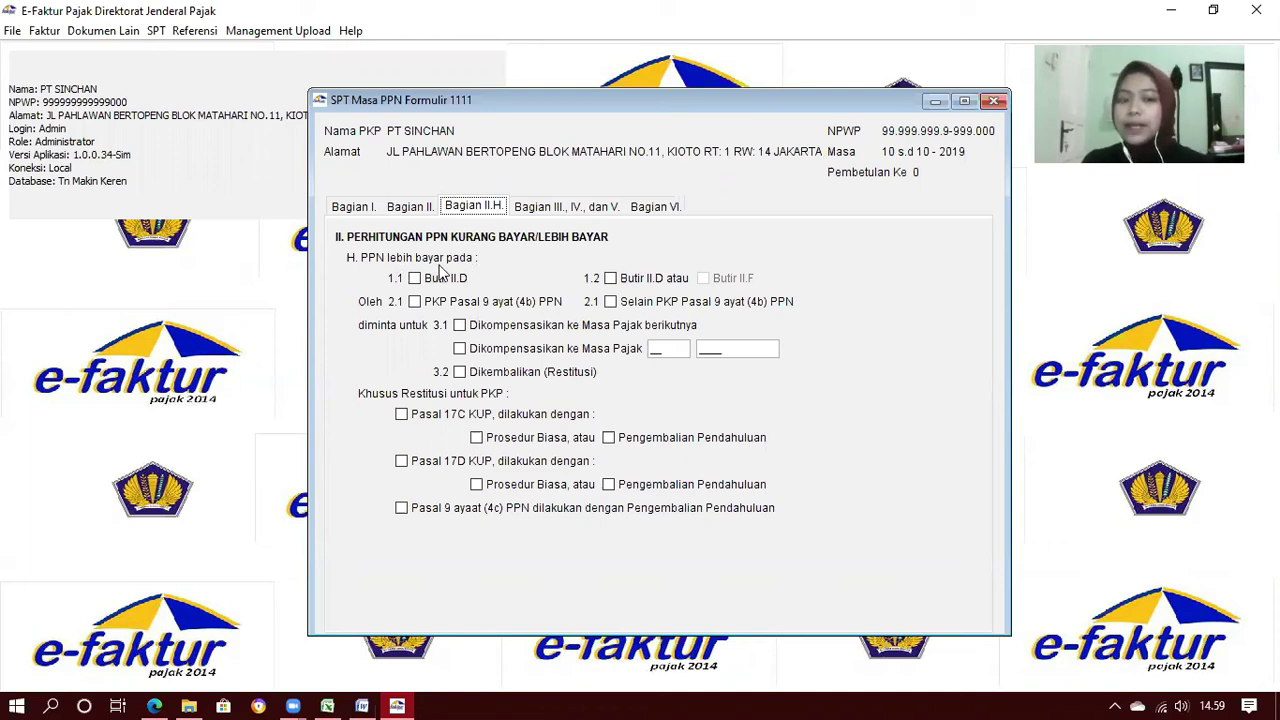
left_click(409, 212)
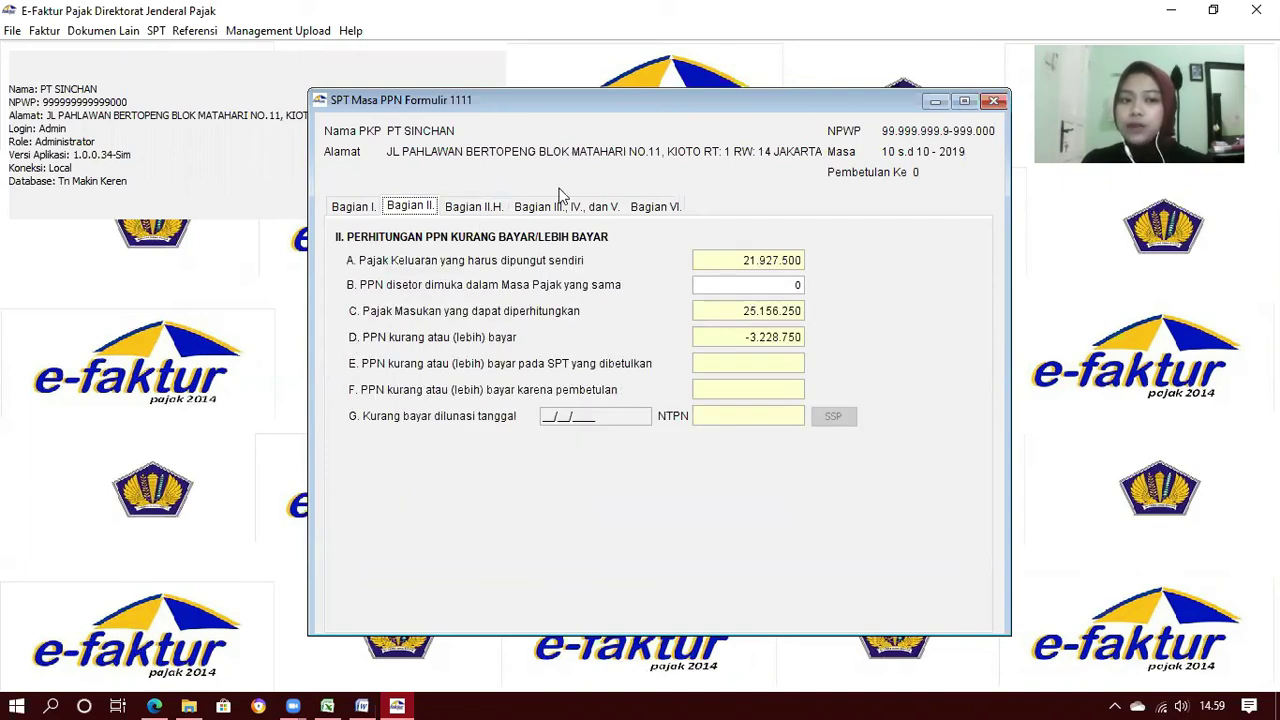
Mark the overpayment as Butir II.D, PKP Pasal 9 ayat (4b), carried to next period, then check Bagian III
left_click(471, 213)
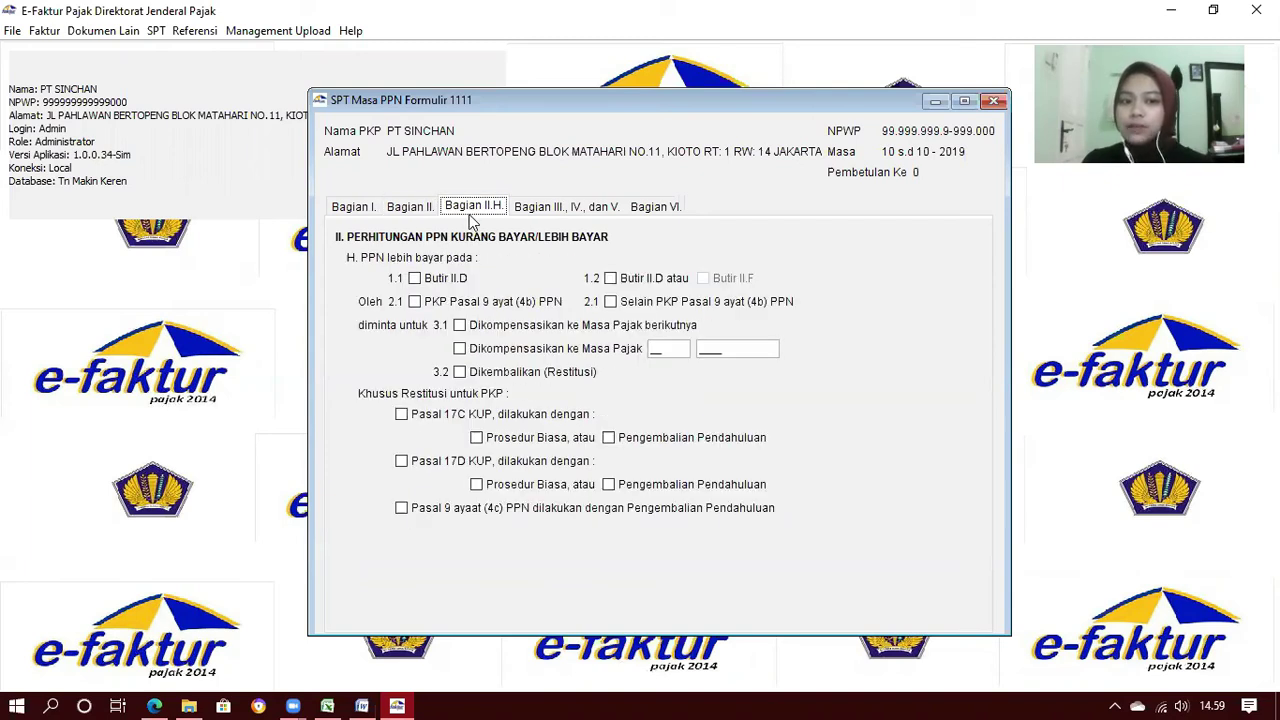
left_click(415, 279)
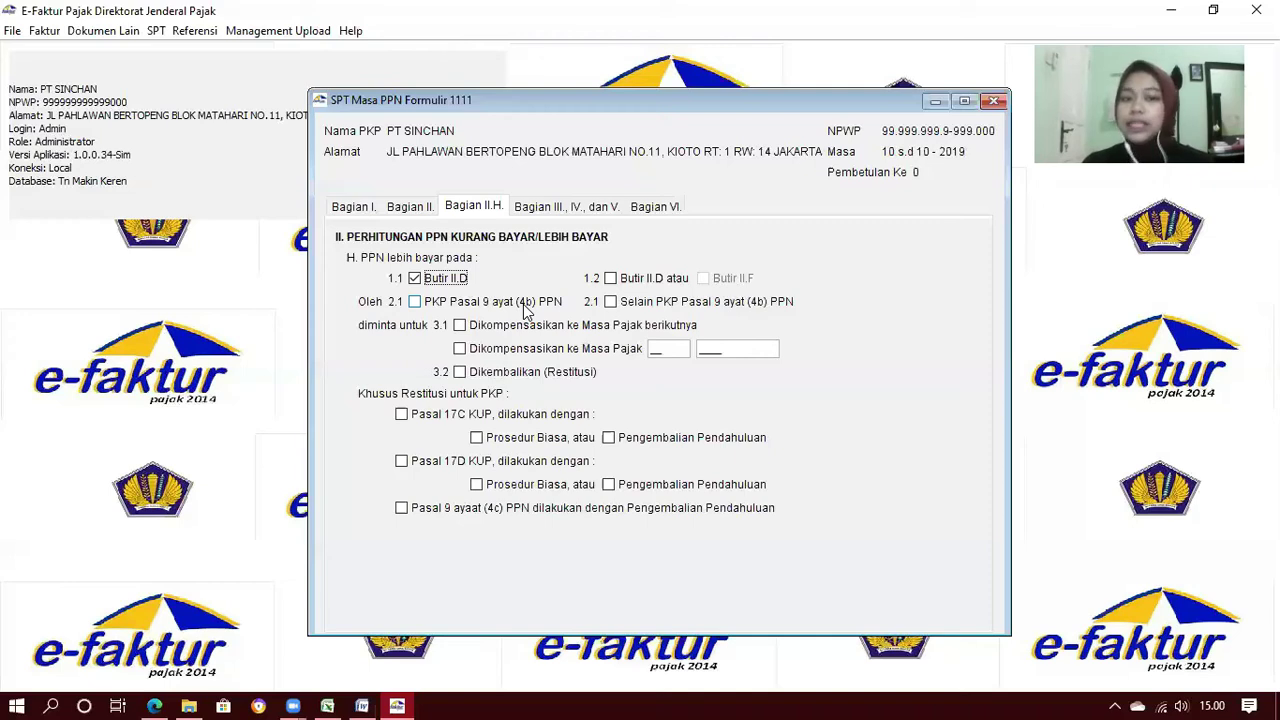
left_click(414, 304)
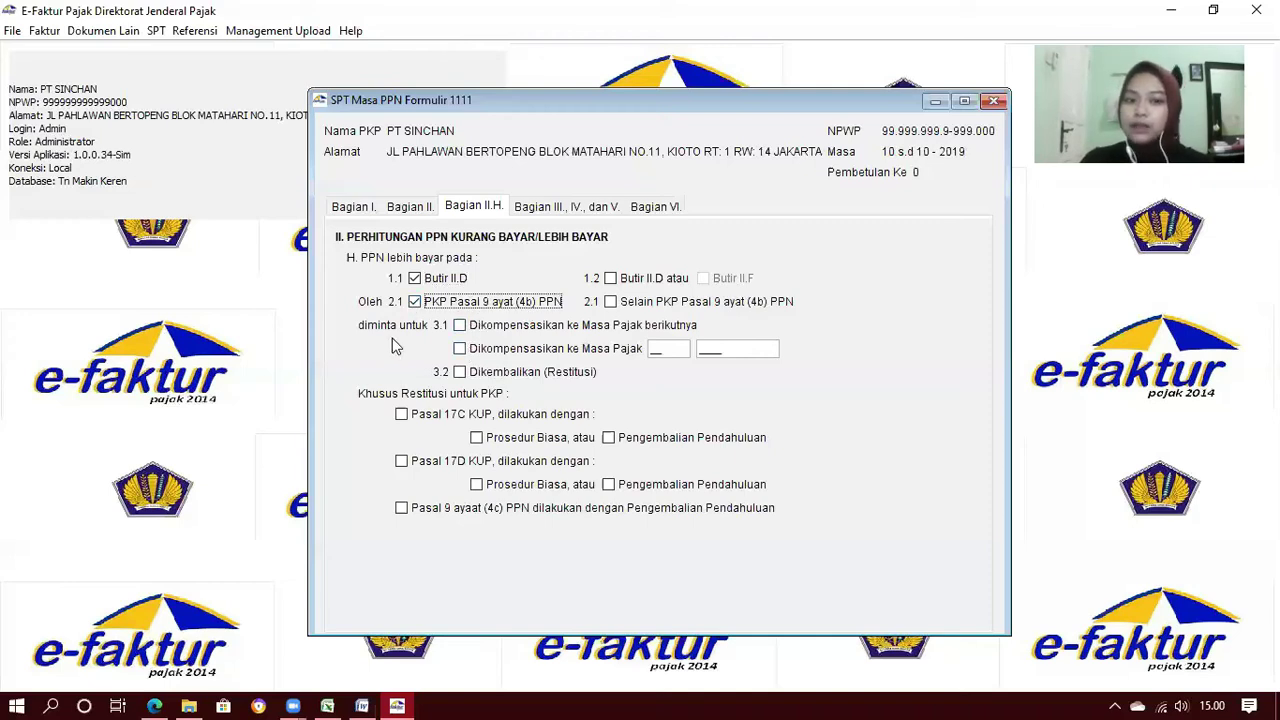
left_click(461, 328)
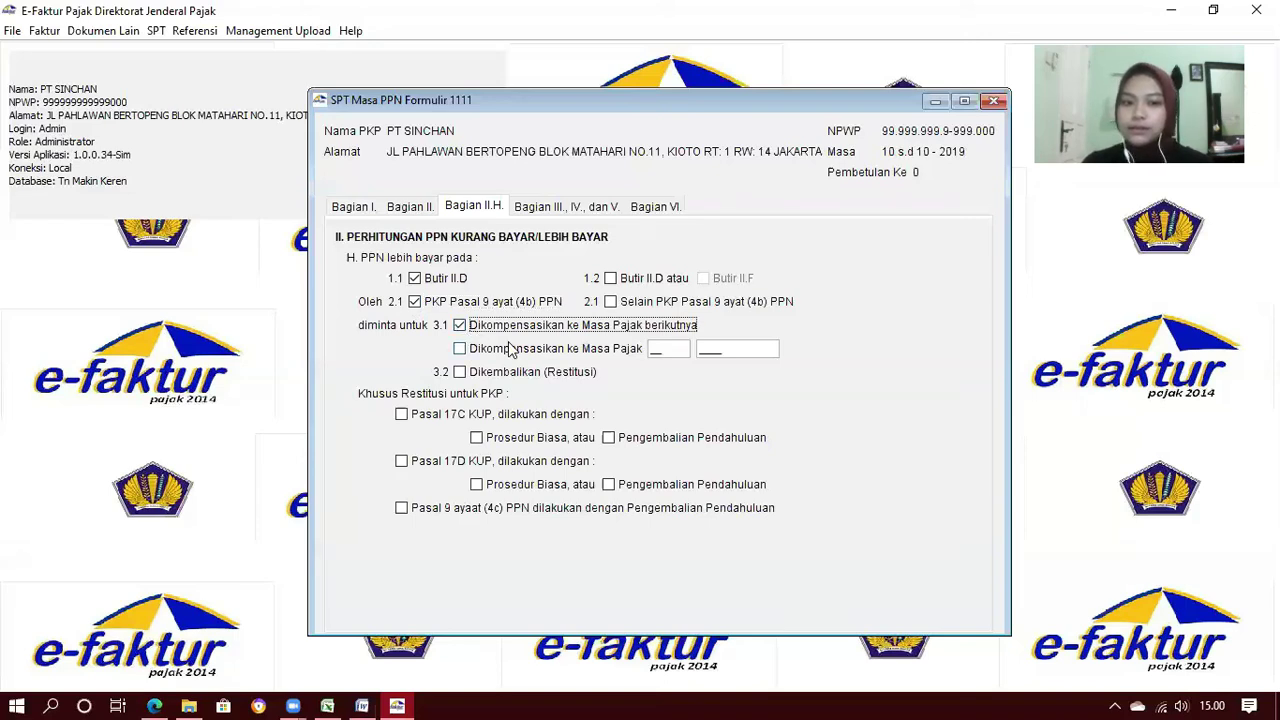
left_click(563, 210)
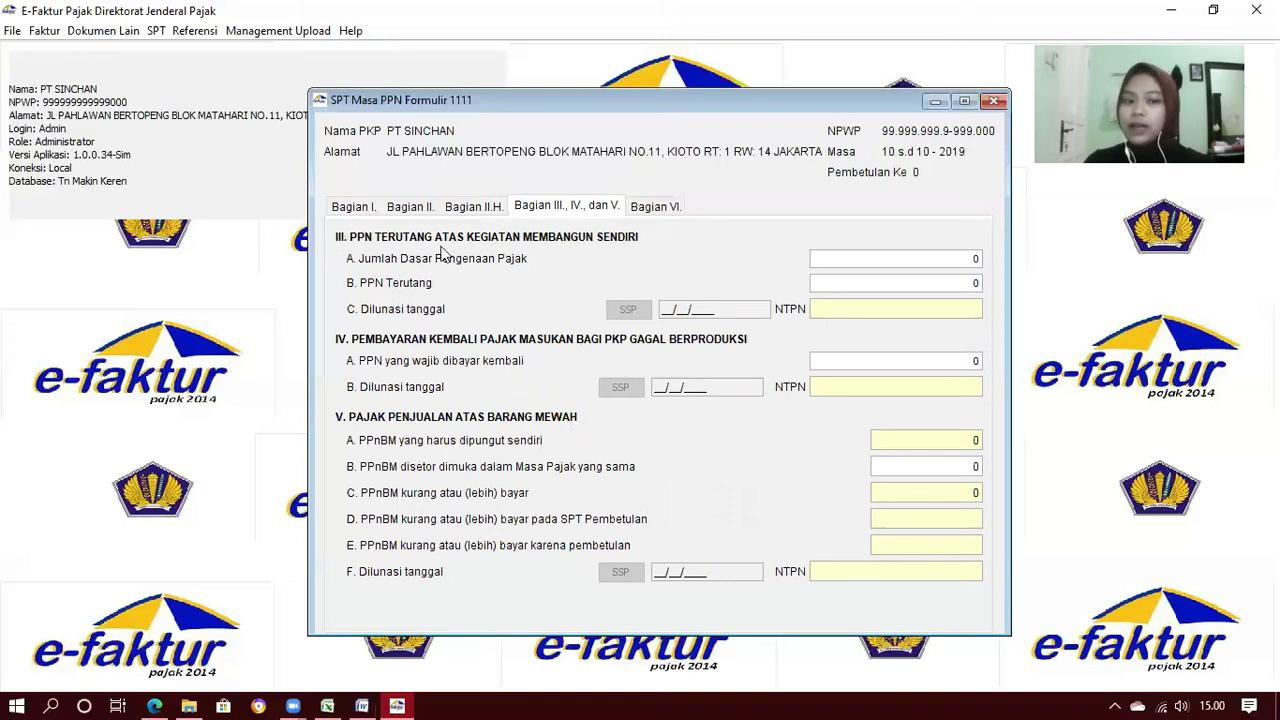
left_click(362, 706)
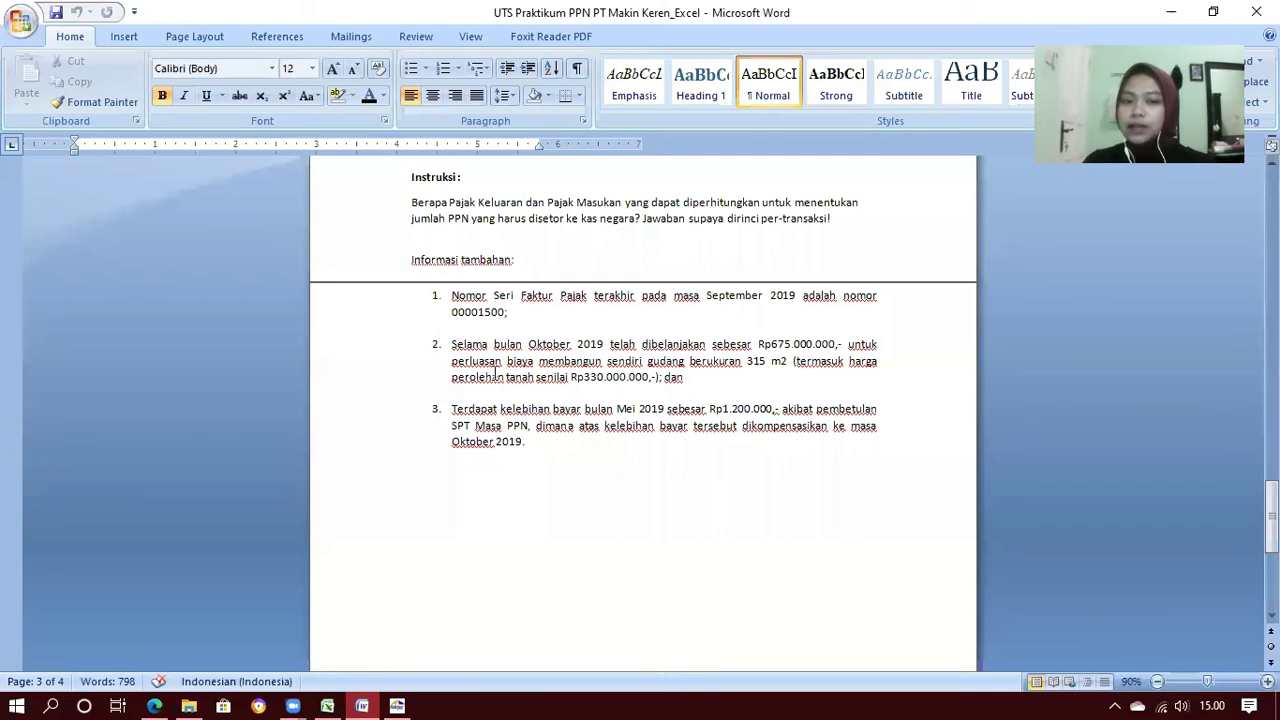
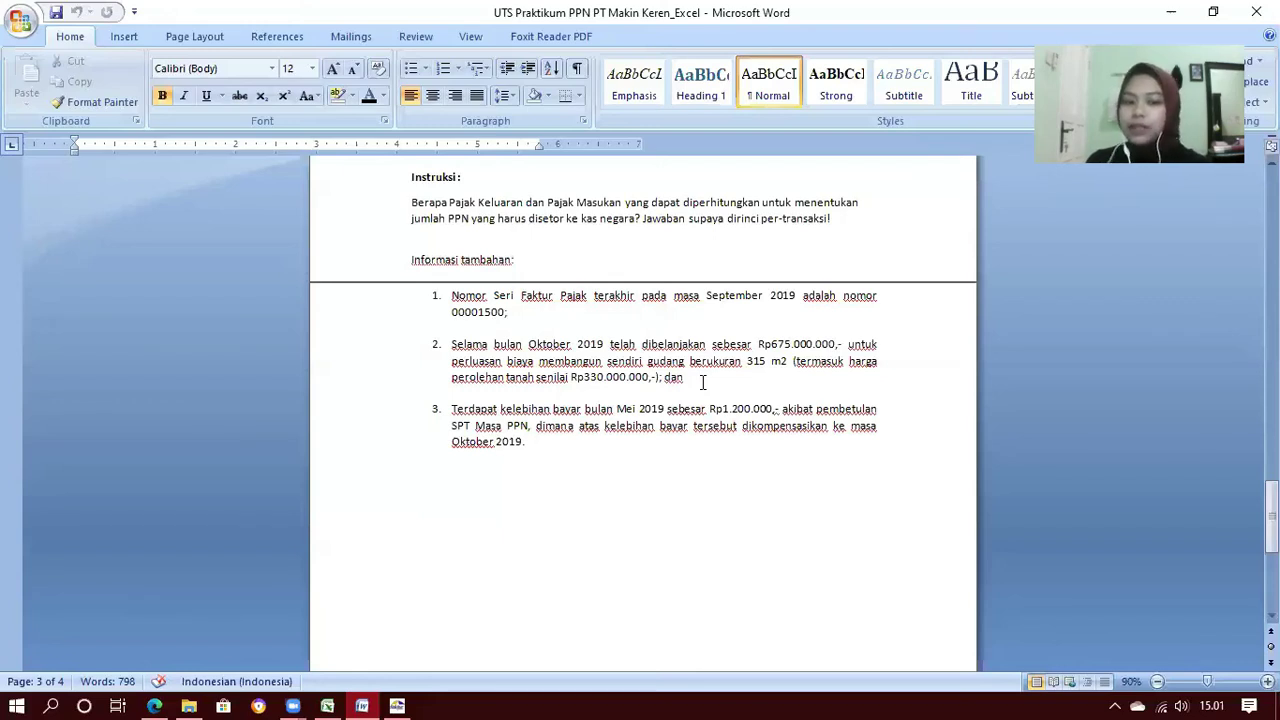
Switch from the Word exam document to e-Faktur's SPT Masa PPN Formulir 1111 window
left_click(397, 706)
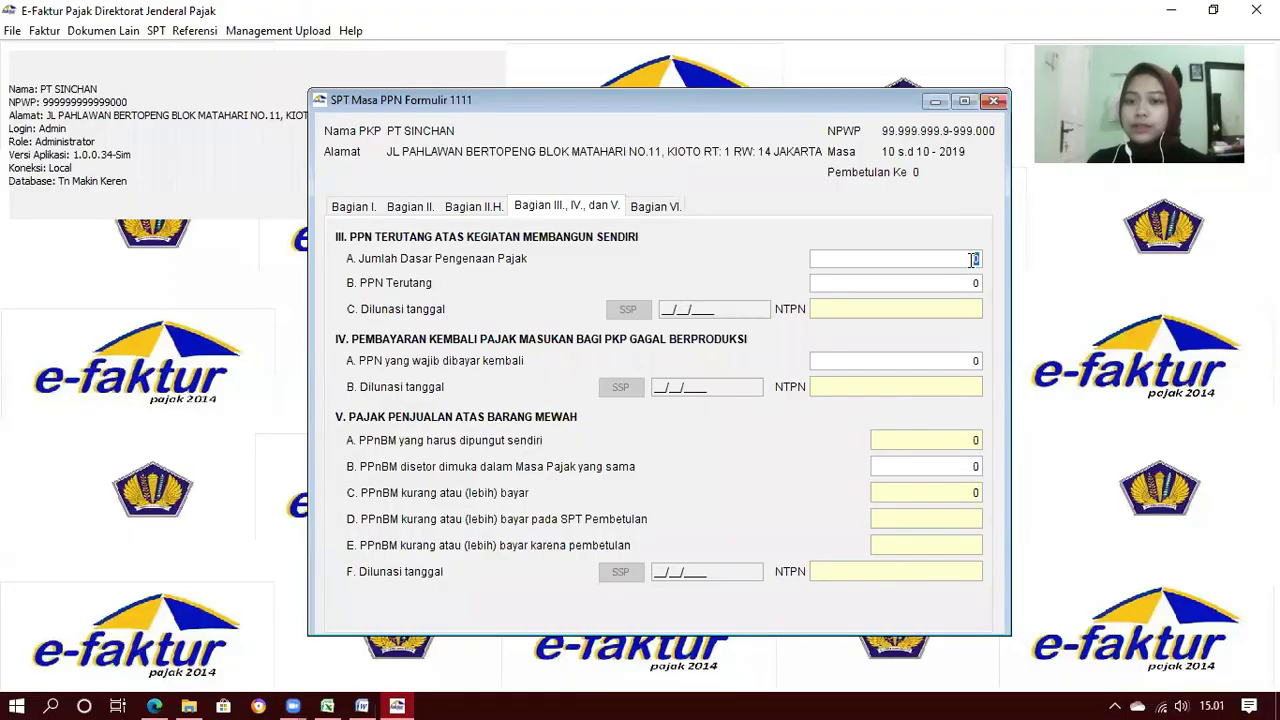
Set the Bagian III self-construction tax base to 69.000.000, giving PPN Terutang of 6.900.000
type("6")
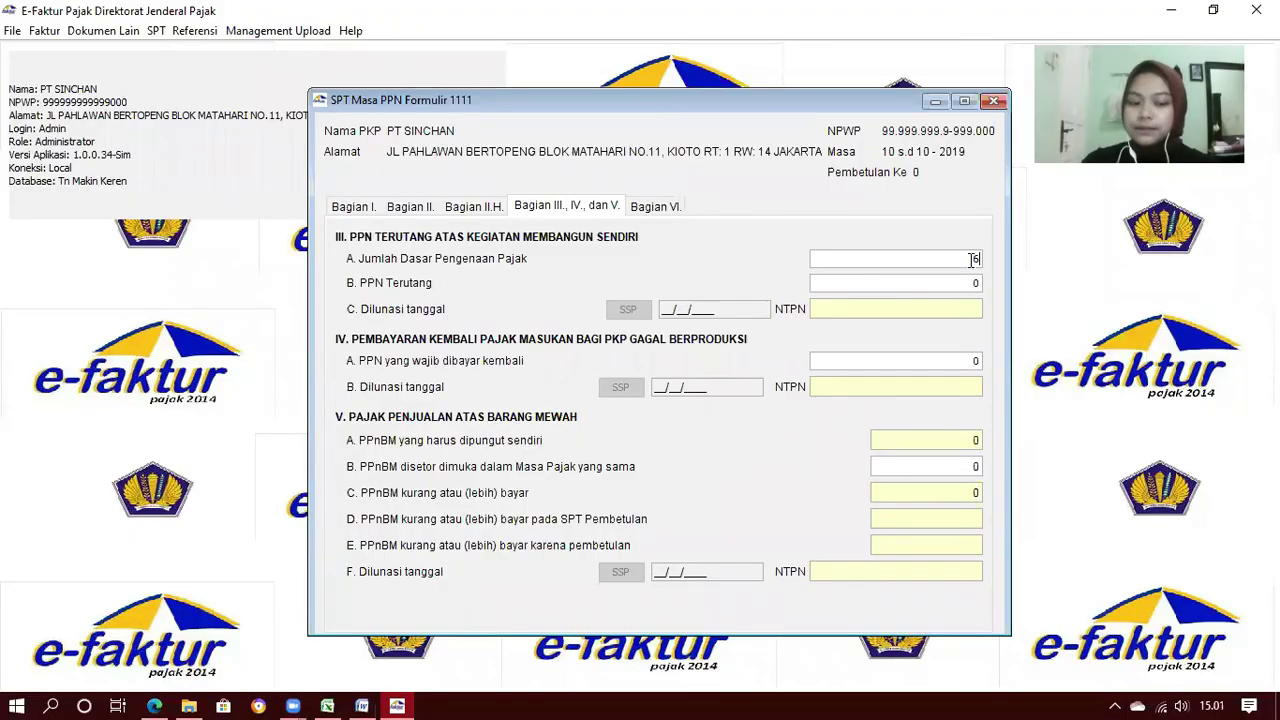
type("9000000")
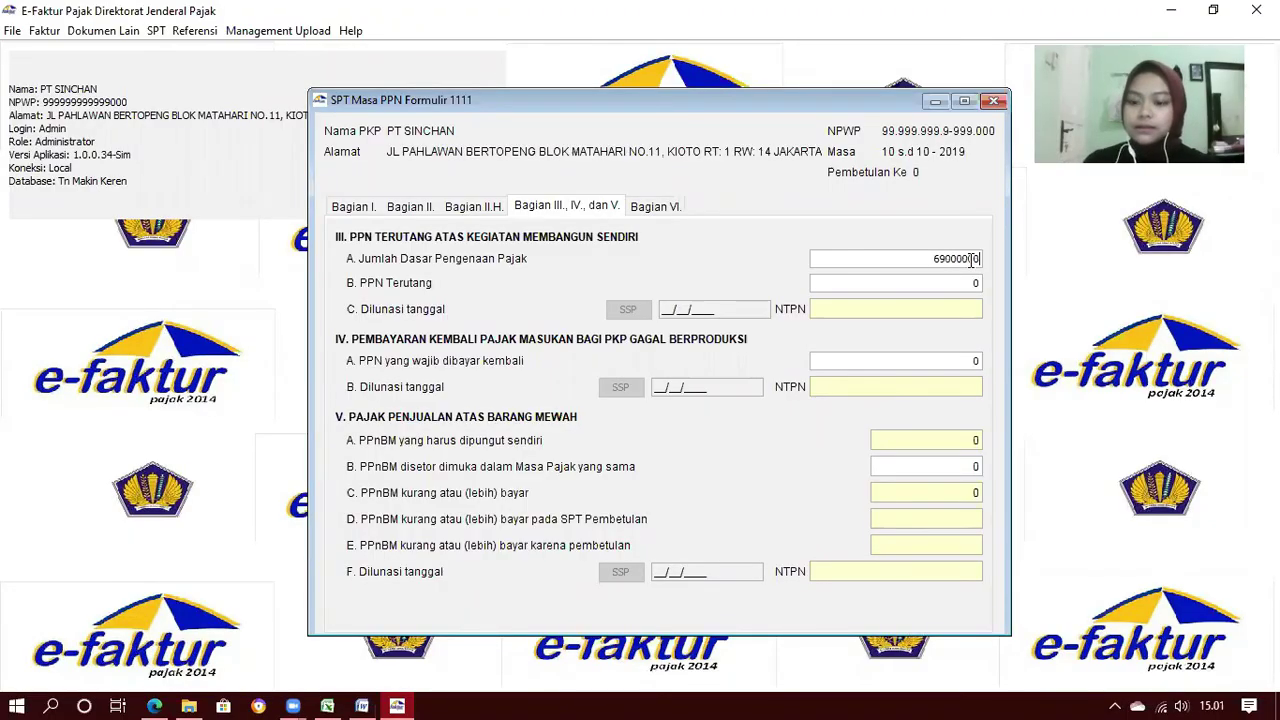
left_click(940, 290)
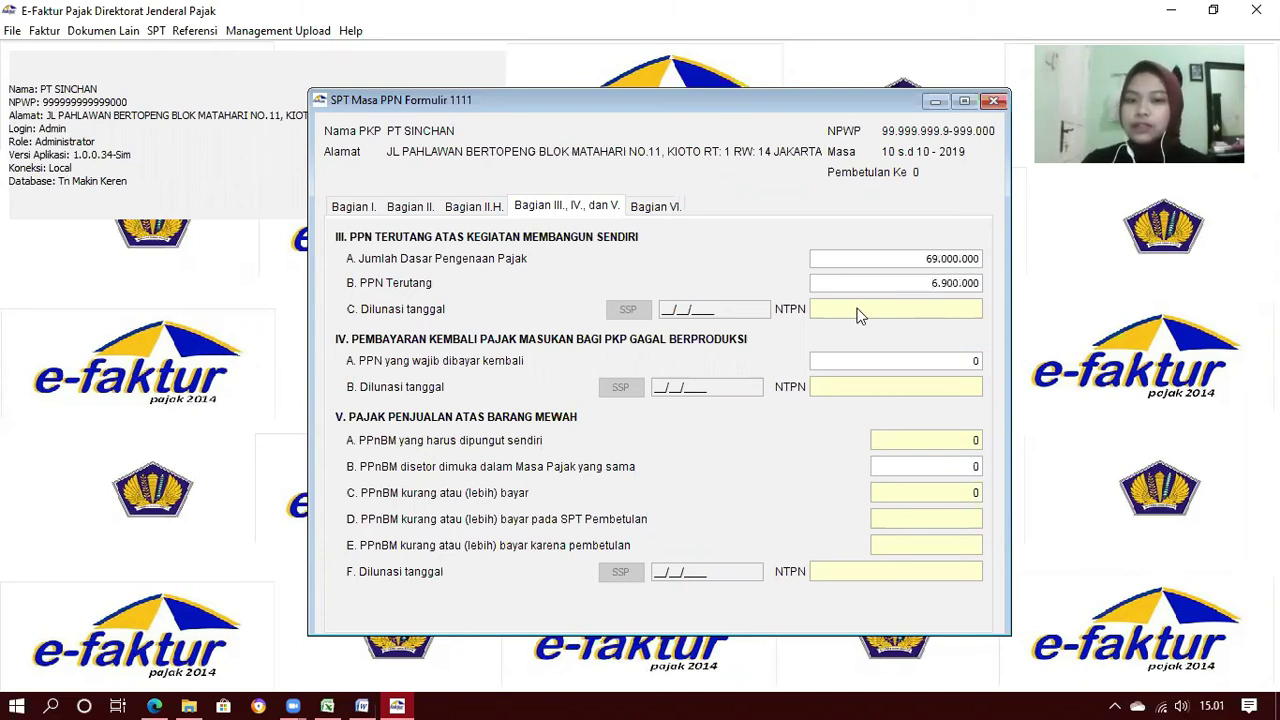
Start a new self-construction SSP payment with tax code 411211 and deposit code 103
left_click(627, 311)
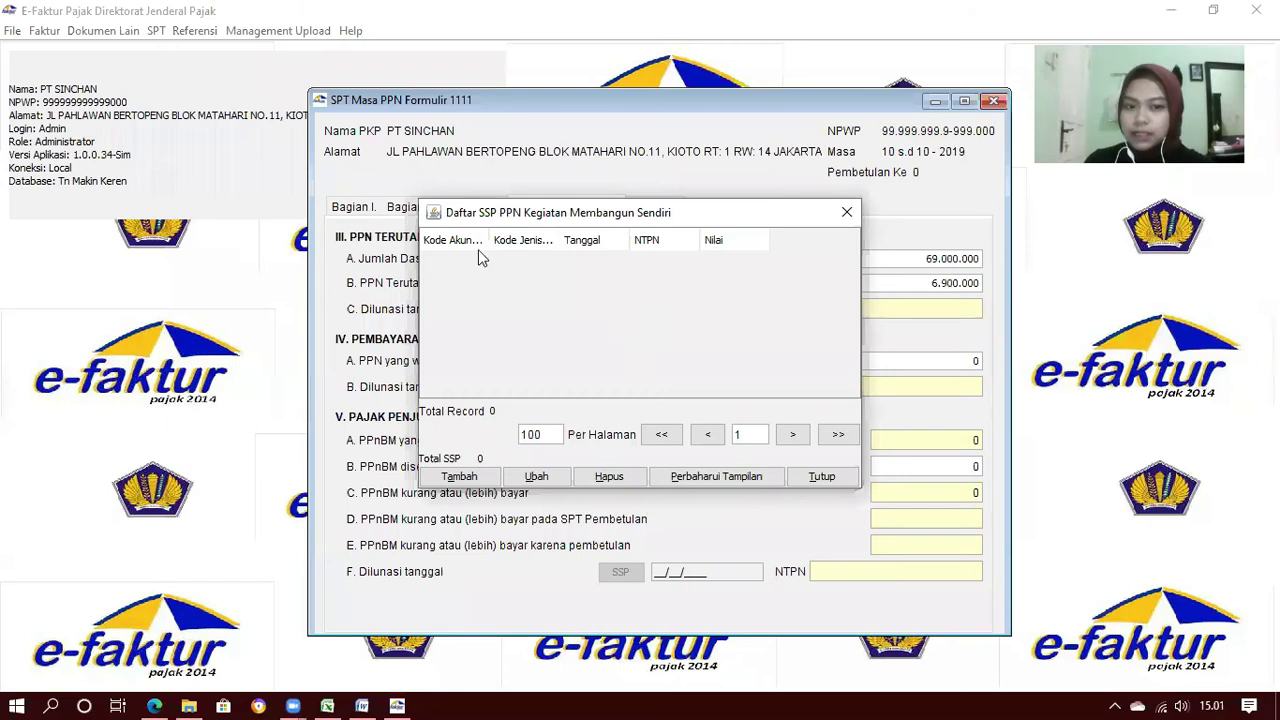
left_click(479, 479)
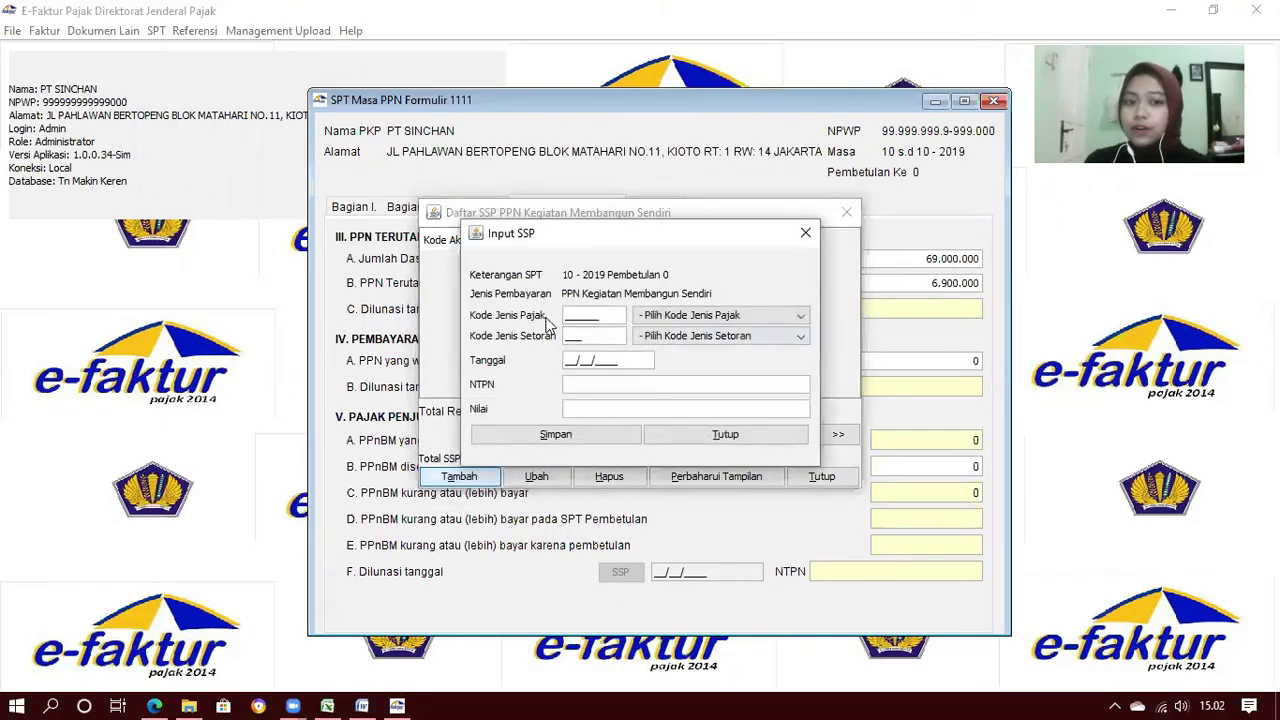
left_click(663, 316)
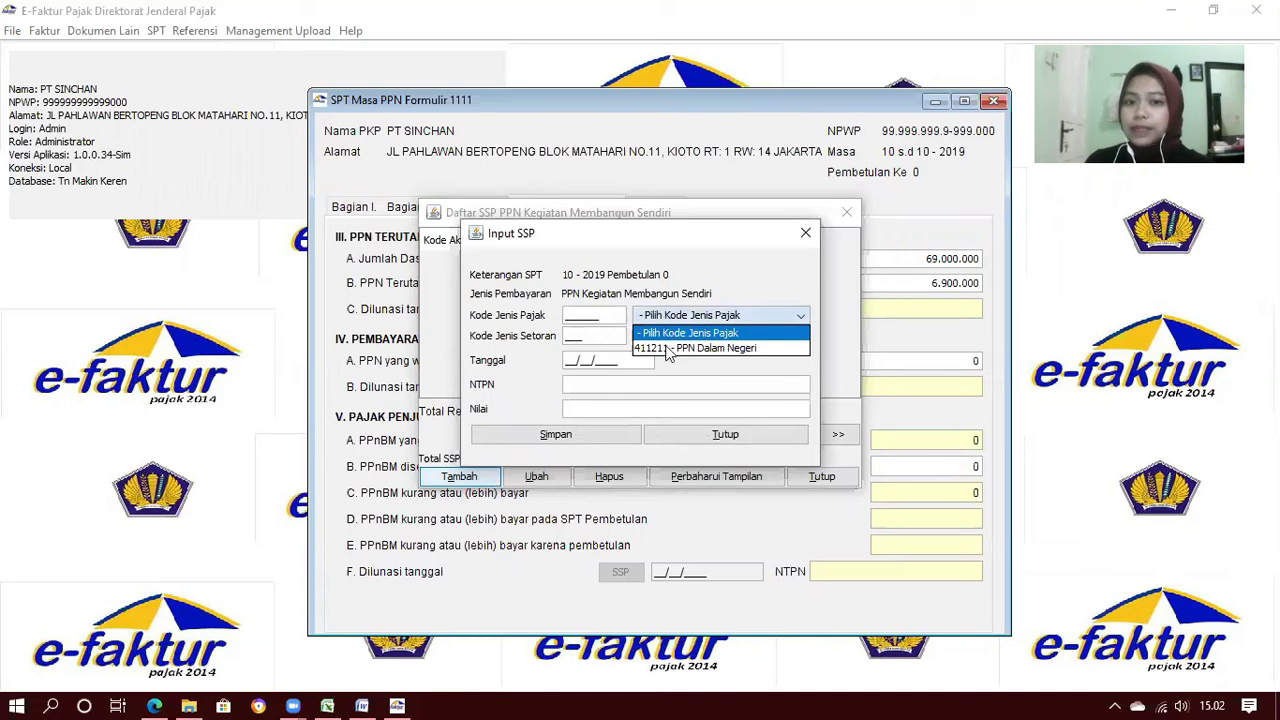
left_click(670, 349)
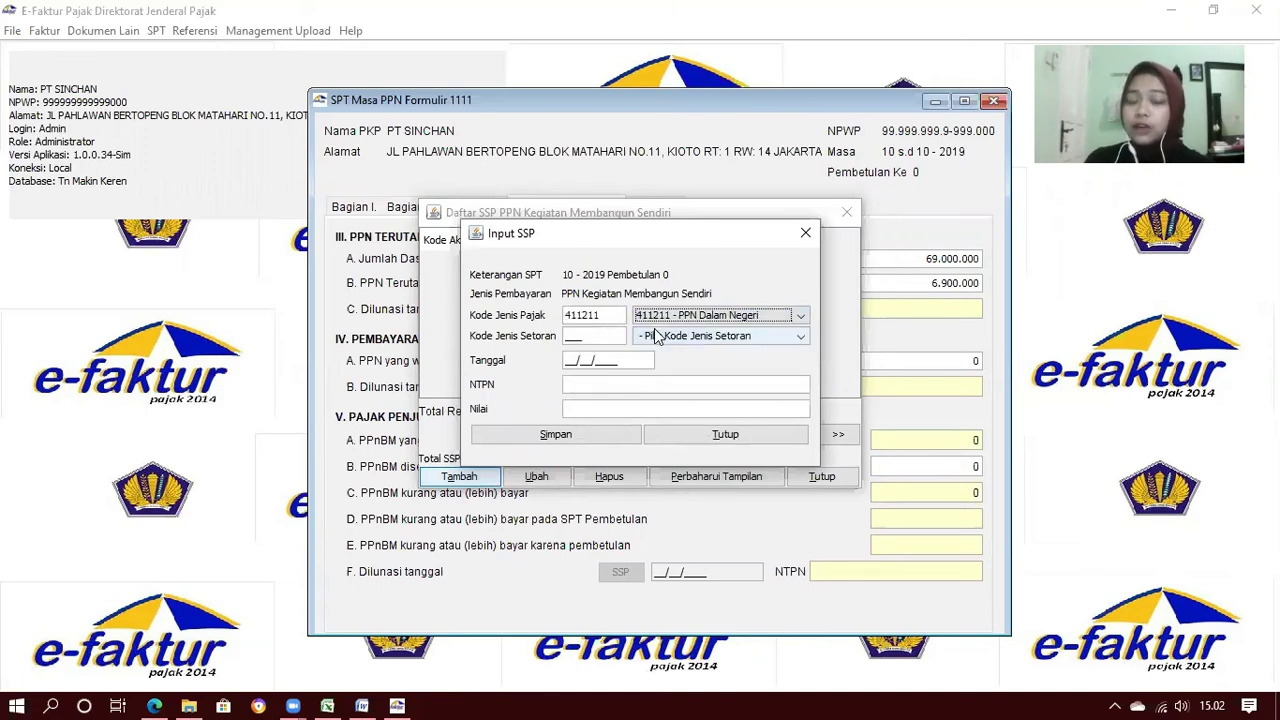
left_click(657, 337)
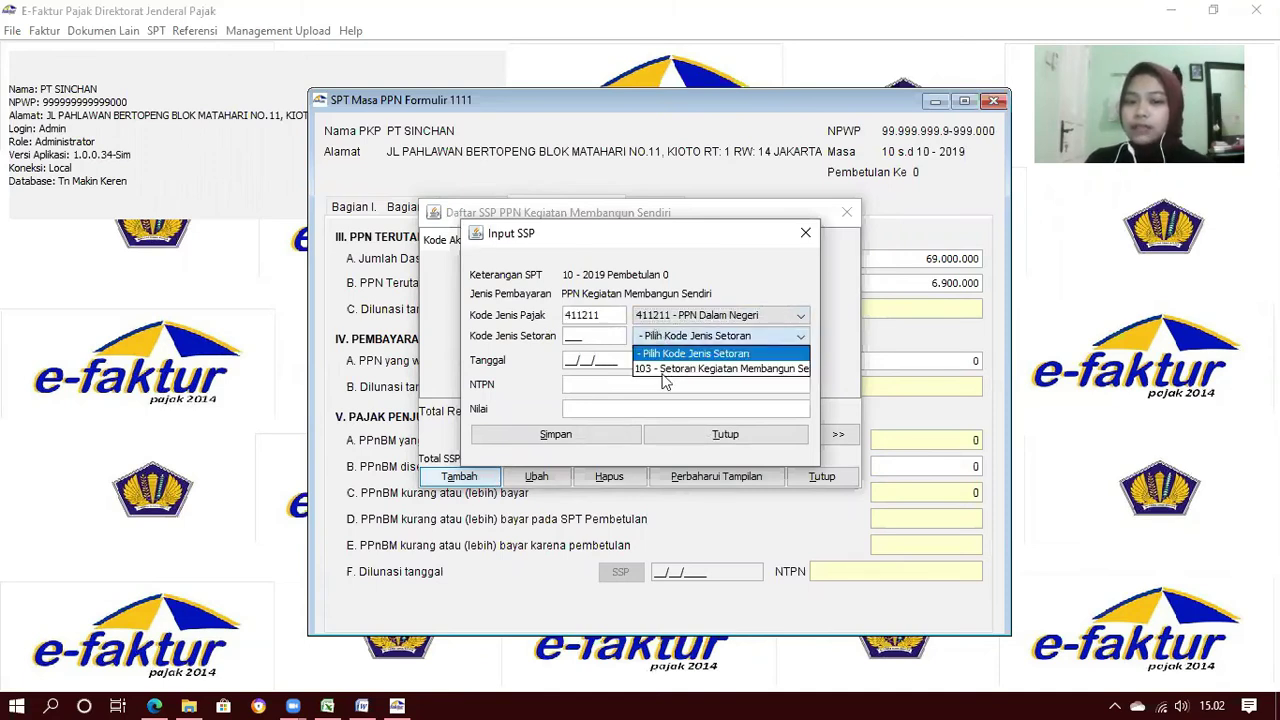
left_click(663, 370)
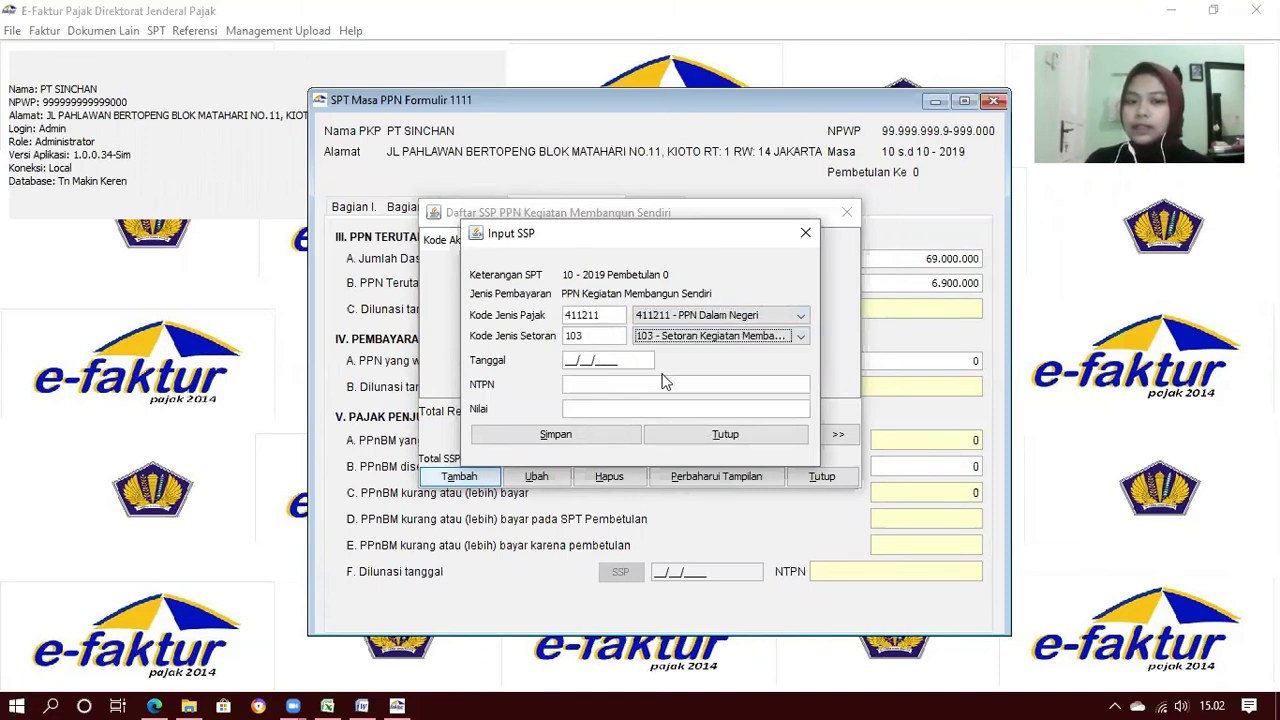
Enter payment date 15/11/2019, the NTPN and amount 6.900.000, save the SSP, and close the list
left_click(566, 360)
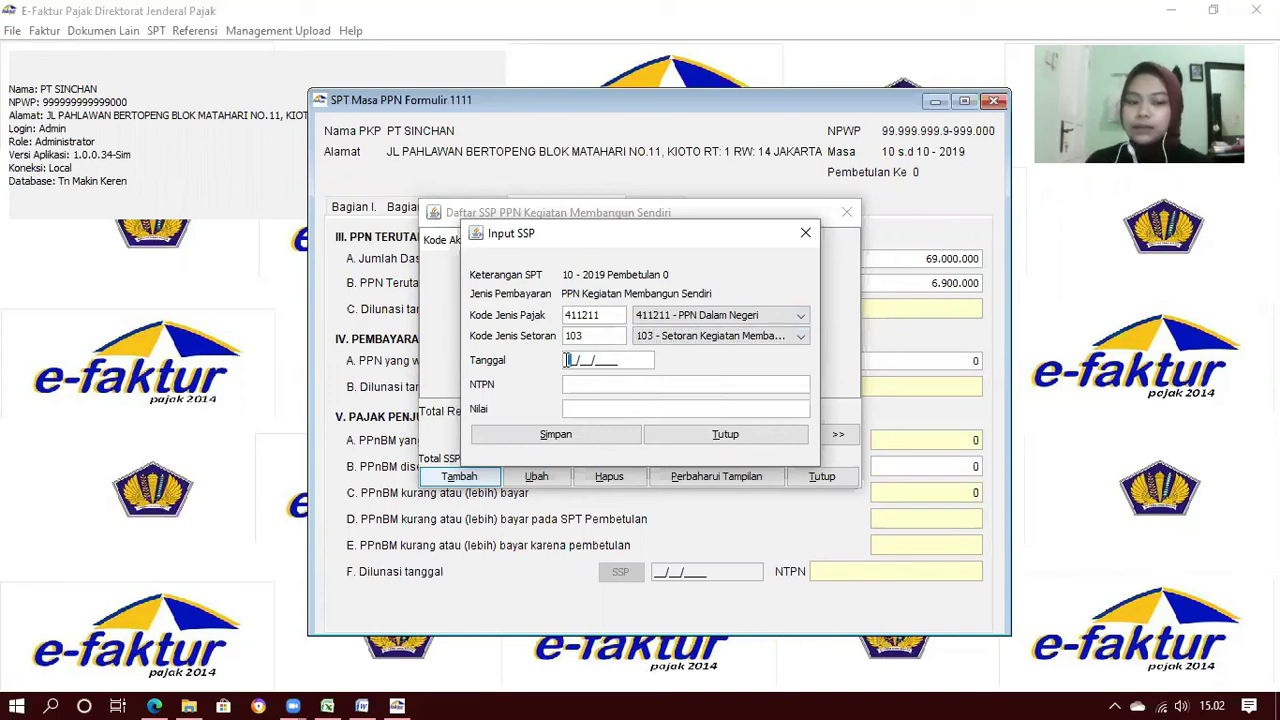
type("15/")
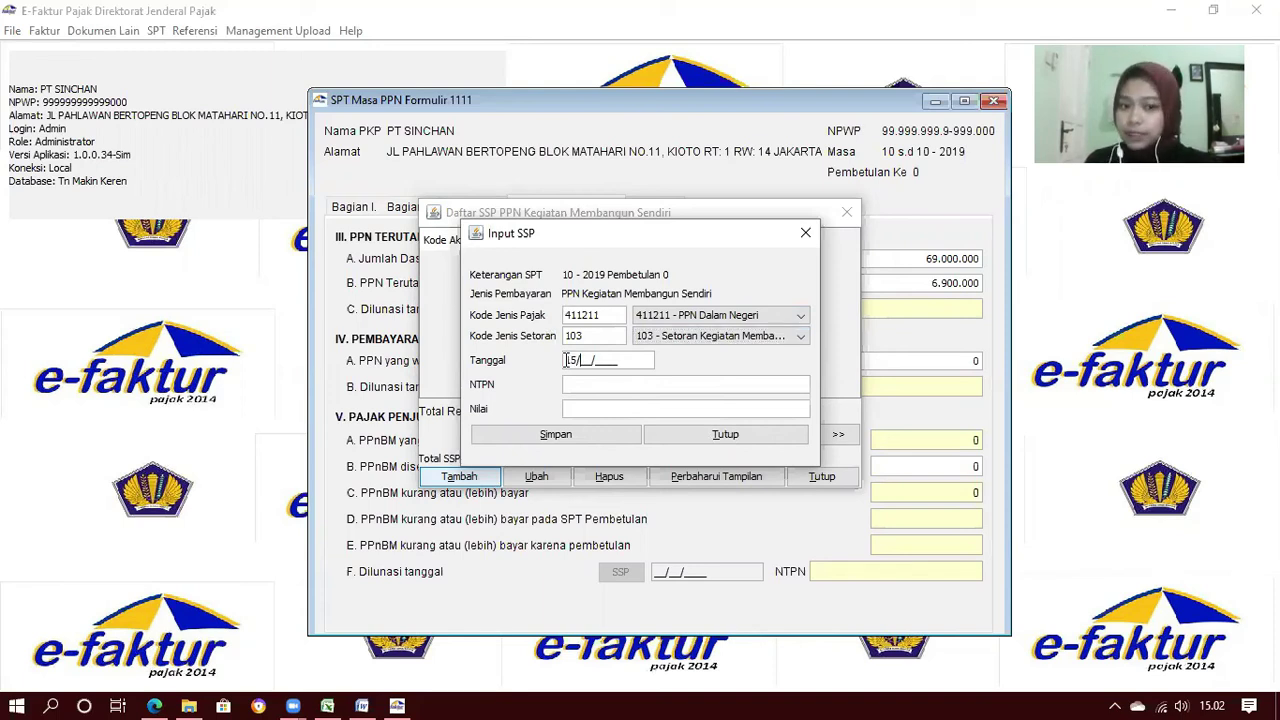
type("11/2019")
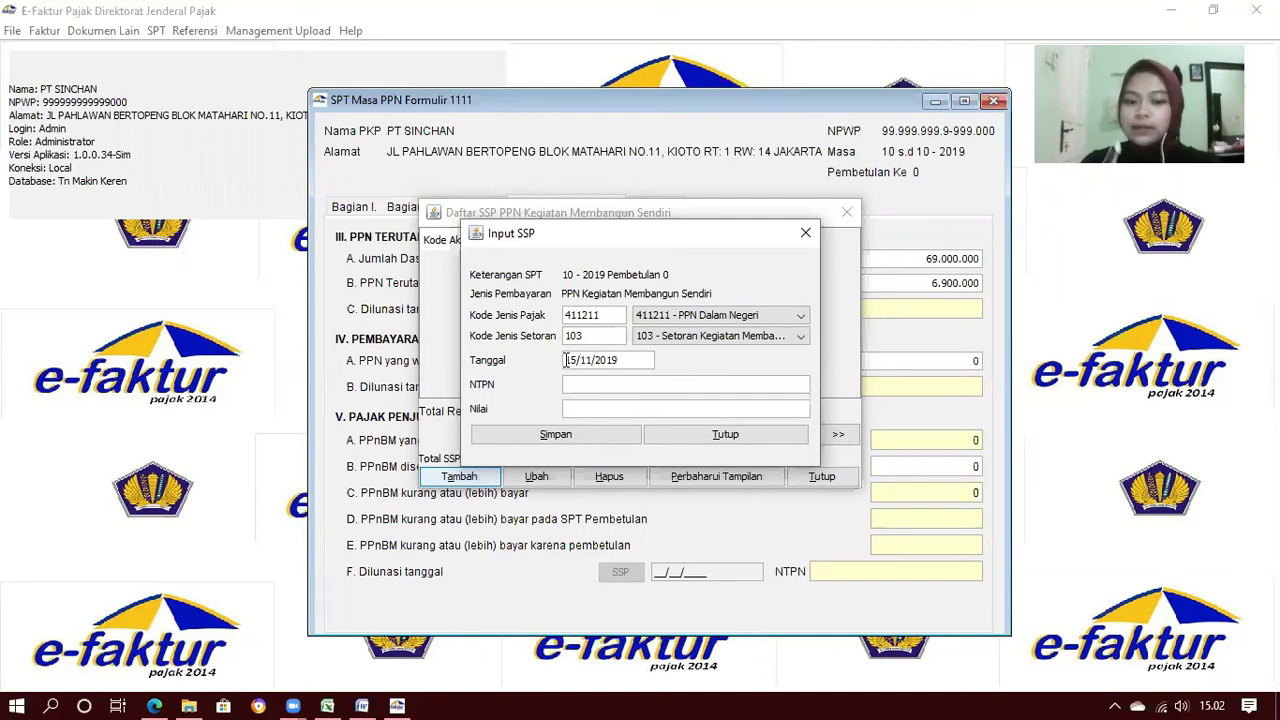
key("Tab")
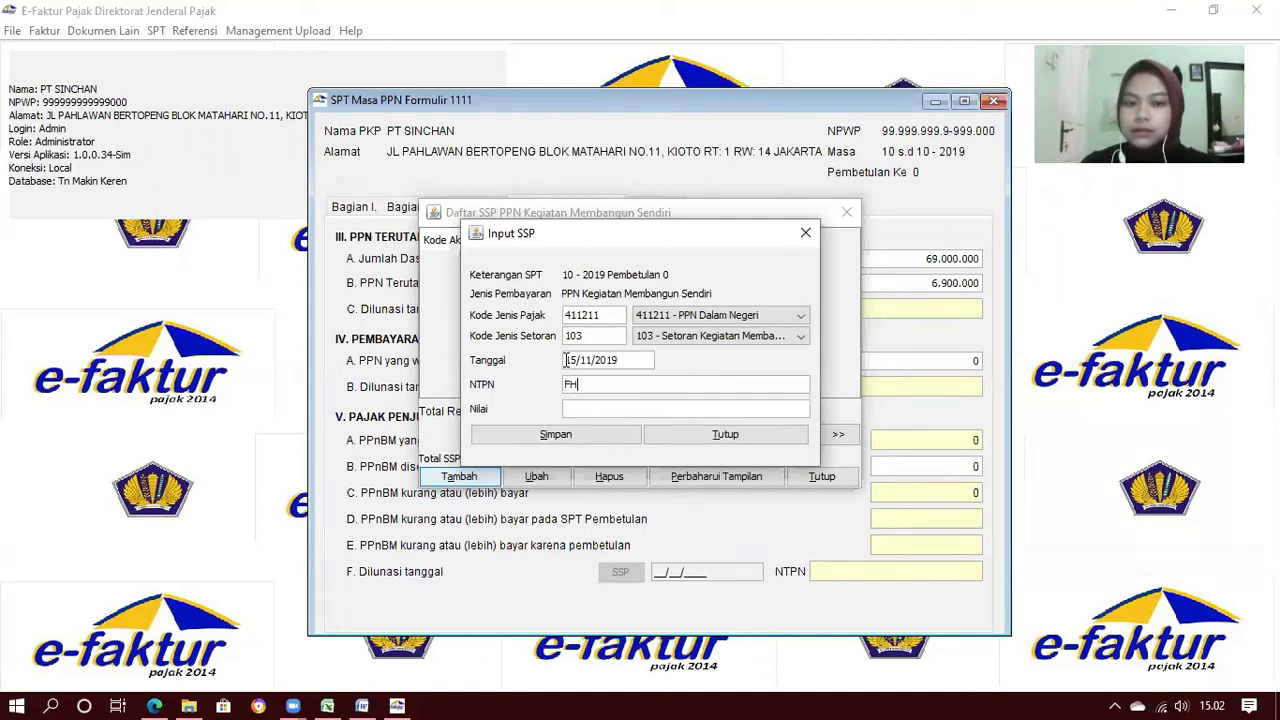
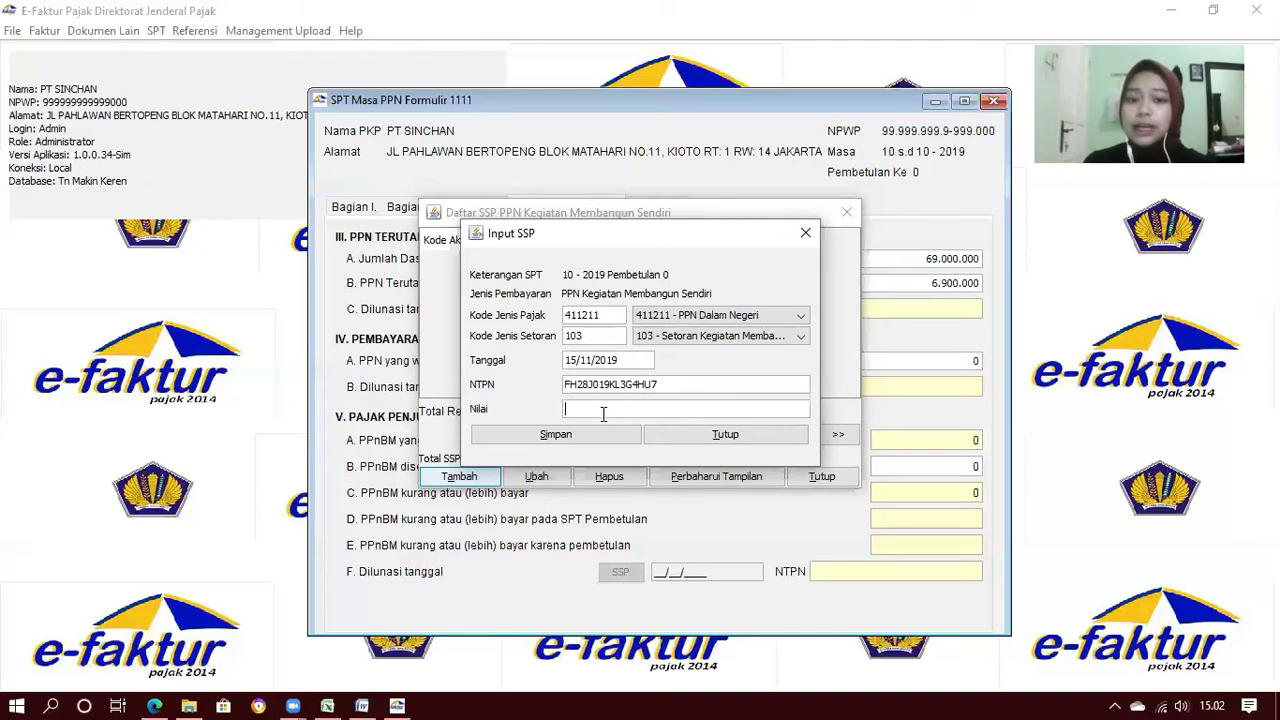
type("6.900.00")
type("0")
key("Tab")
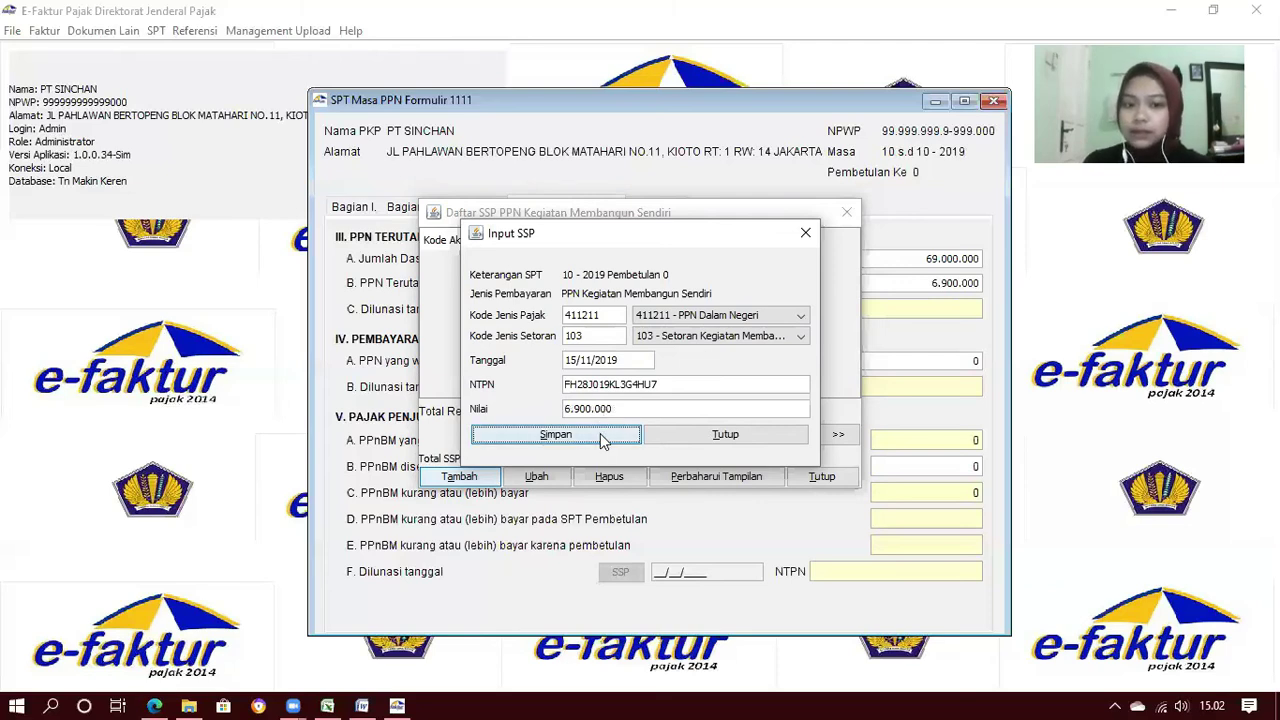
key("Return")
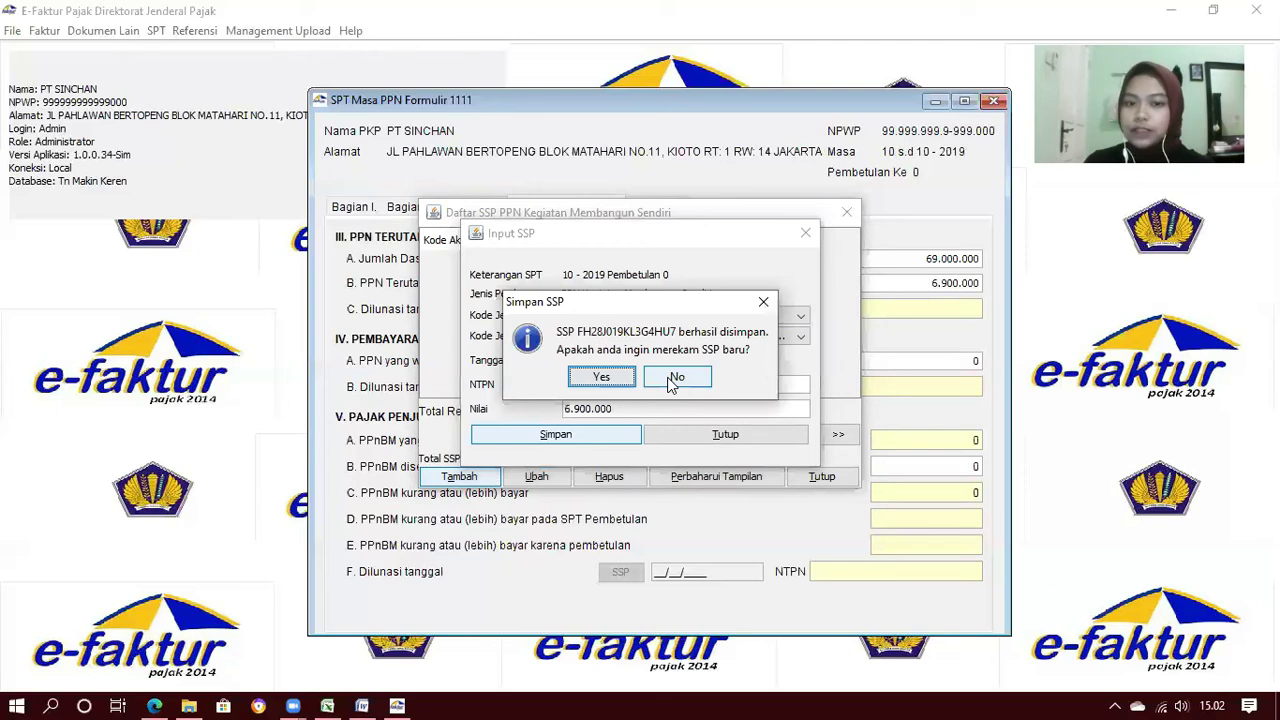
left_click(672, 382)
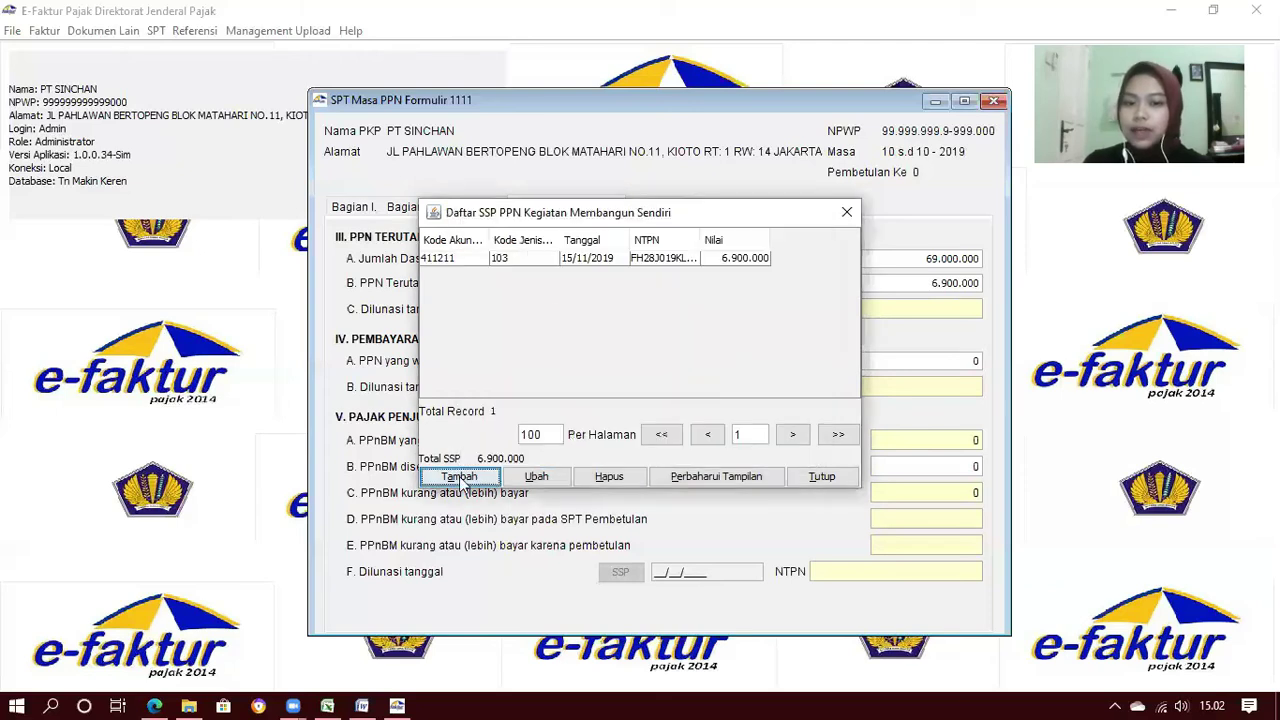
left_click(818, 478)
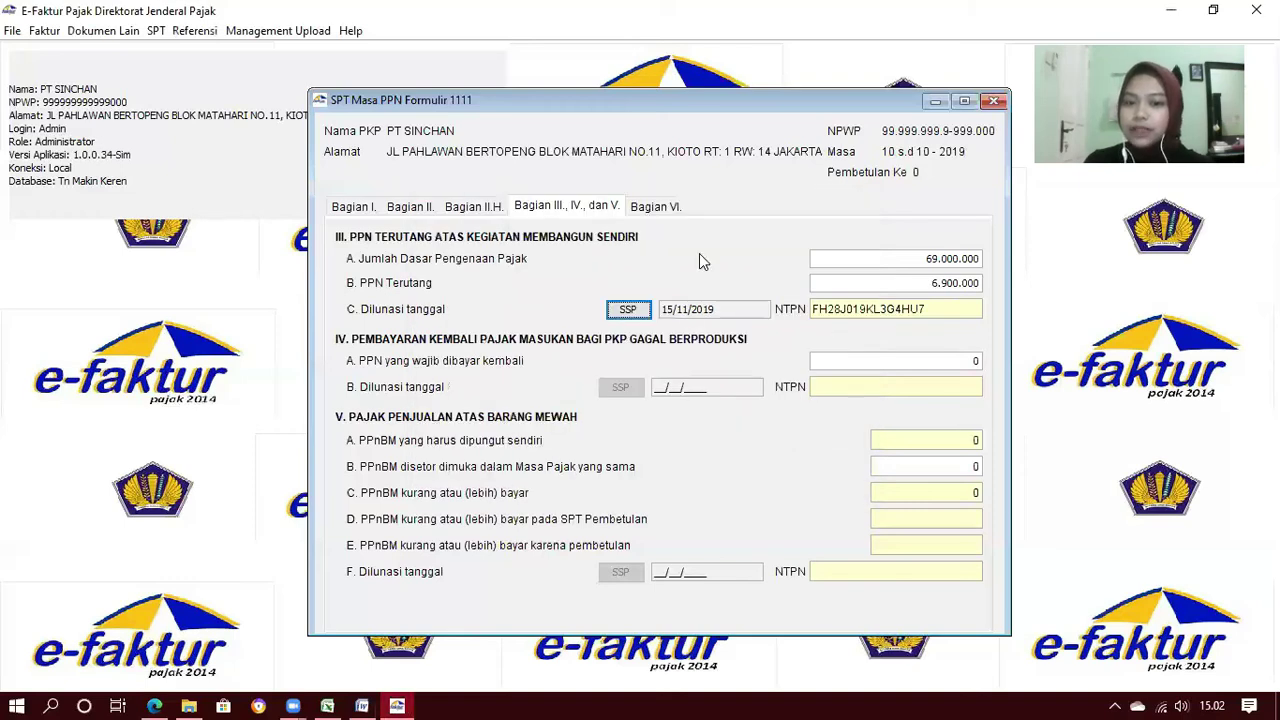
Complete Bagian VI with the attachment checklist, Jakarta and the date 30/11/2019
left_click(648, 208)
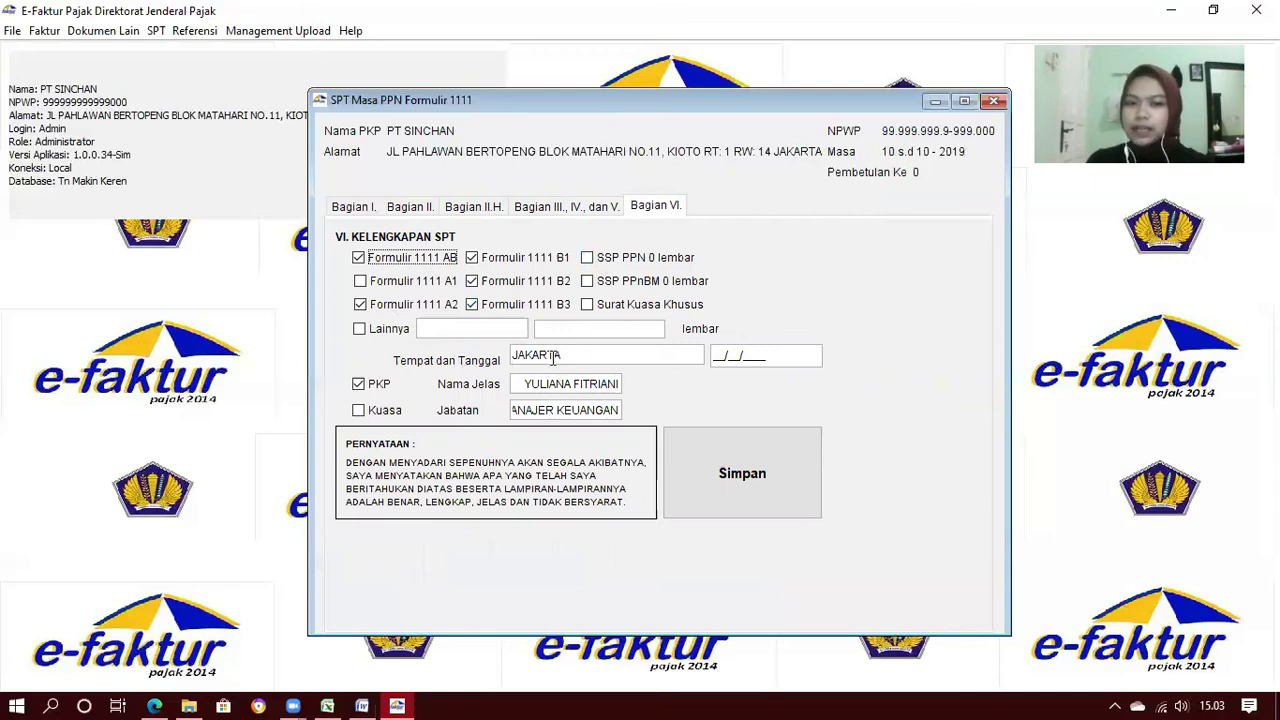
left_click(526, 381)
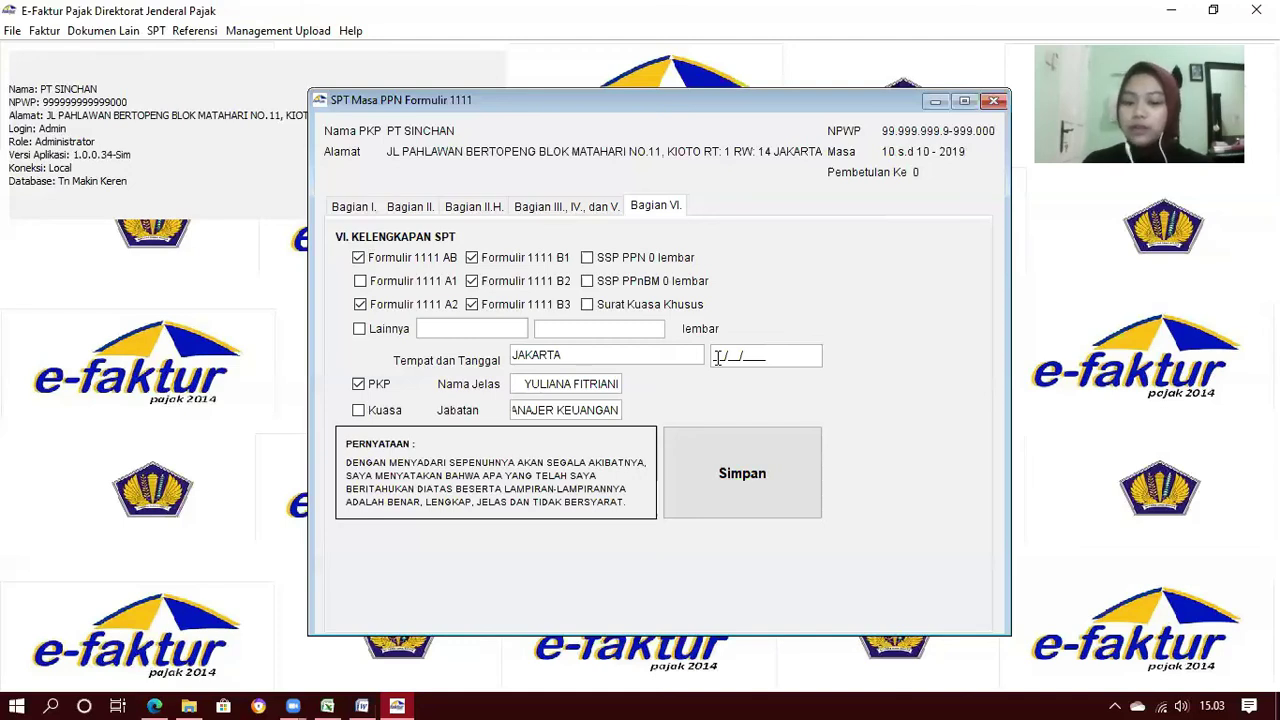
type("30/11/2019")
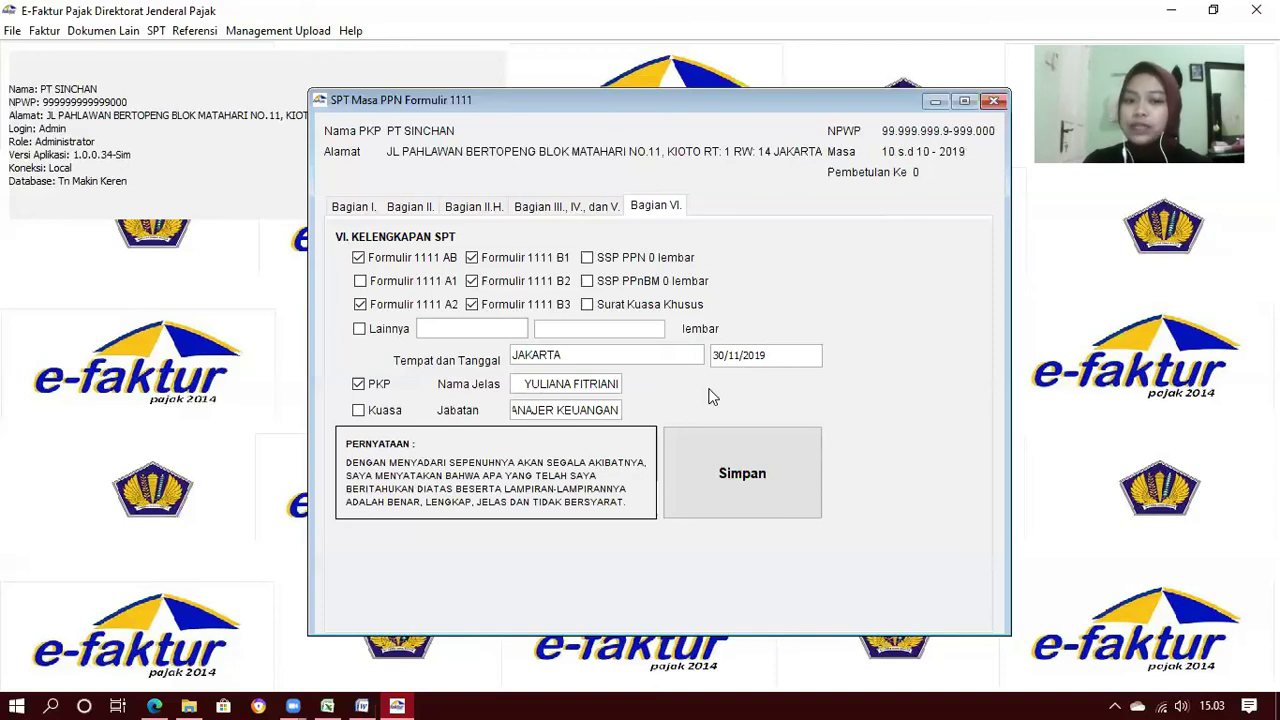
Save the SPT Masa PPN Formulir 1111 and close the form
left_click(726, 475)
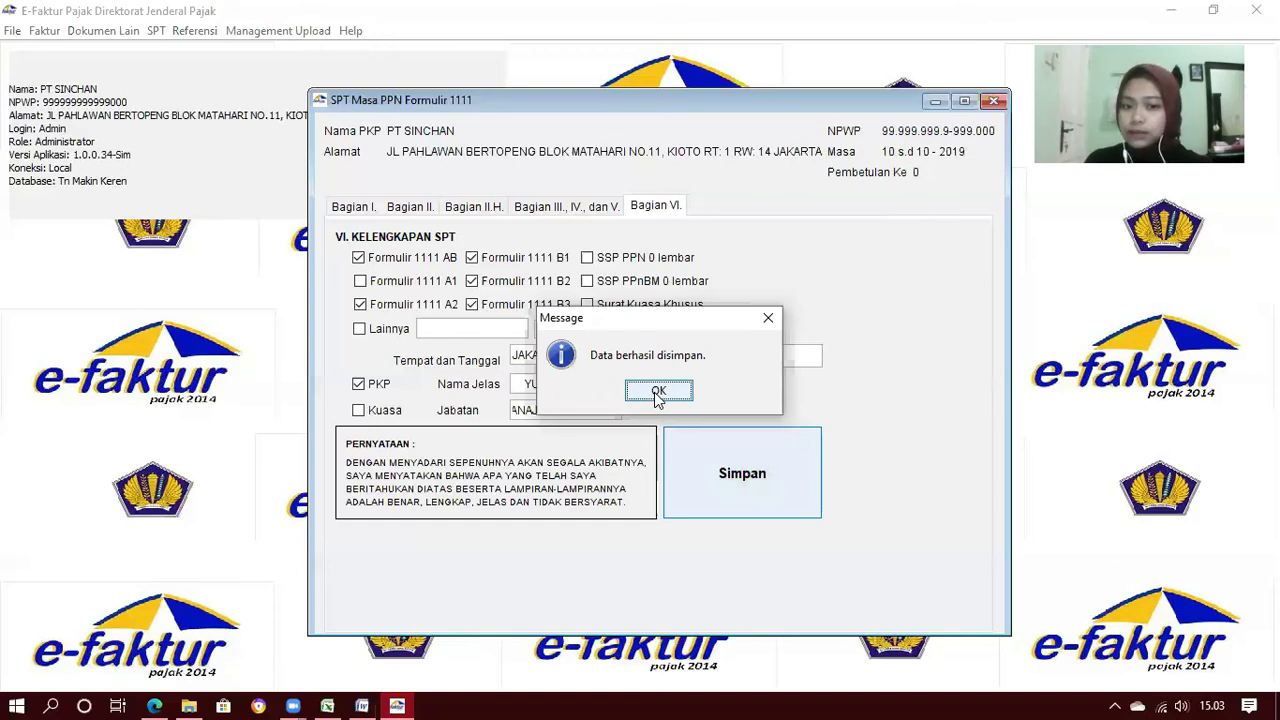
left_click(658, 391)
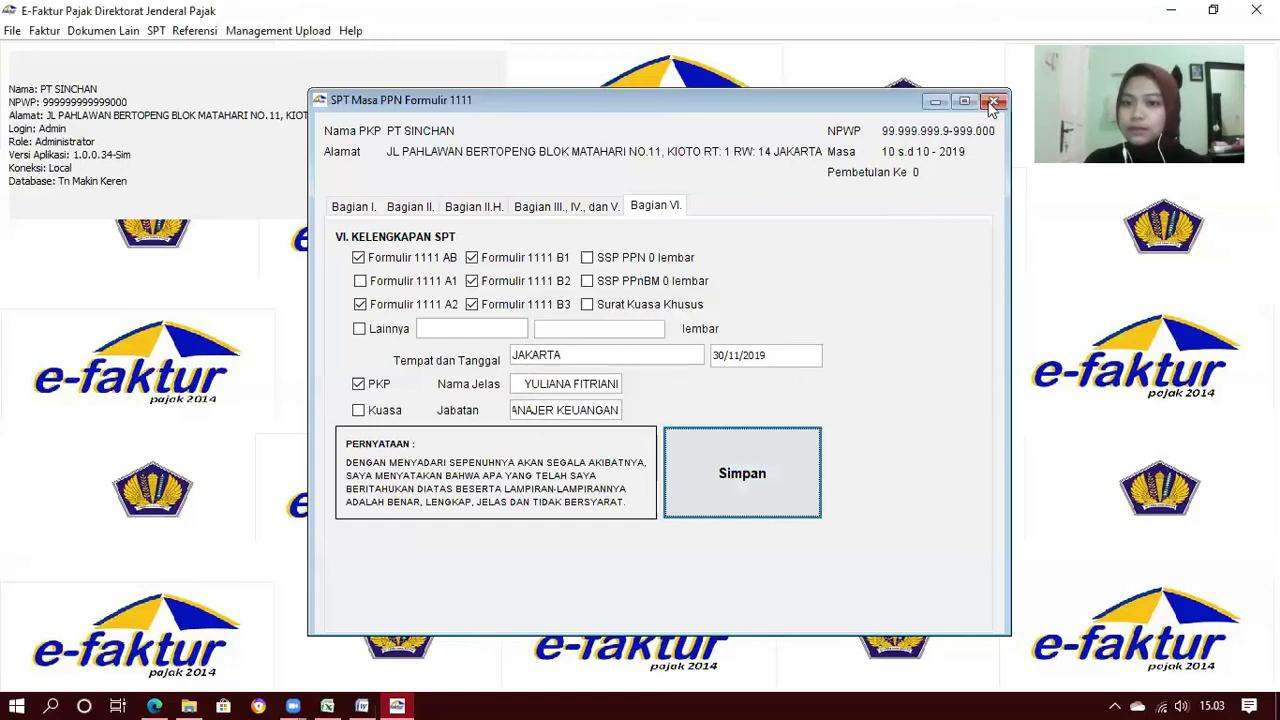
left_click(995, 102)
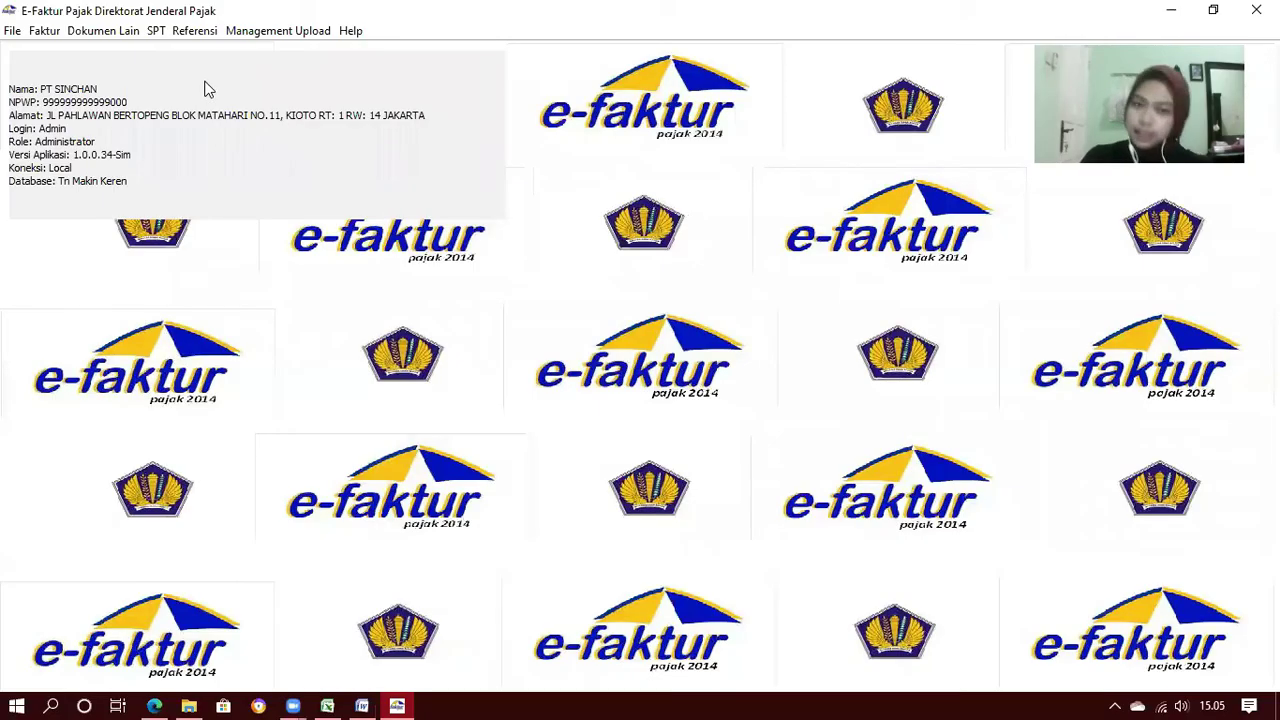
Open SPT > Buka SPT and refresh to list the 2019 period 10-10 SPT Masa PPN
left_click(157, 33)
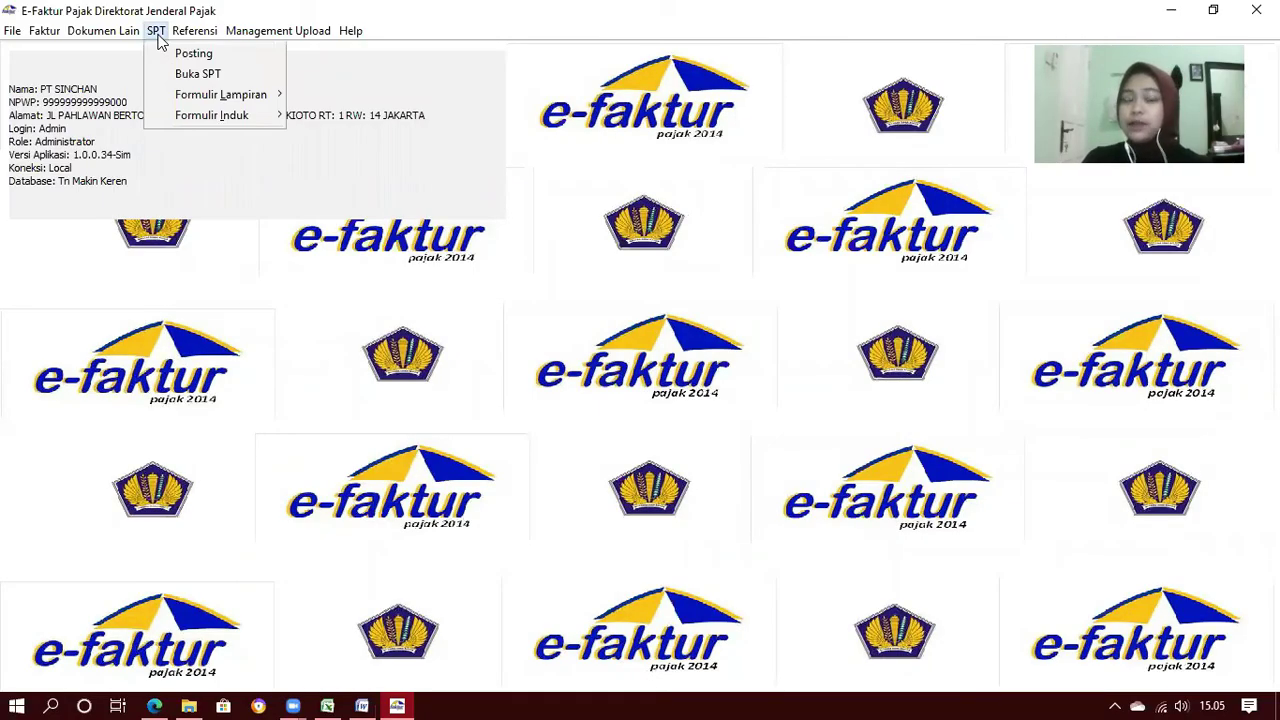
left_click(164, 74)
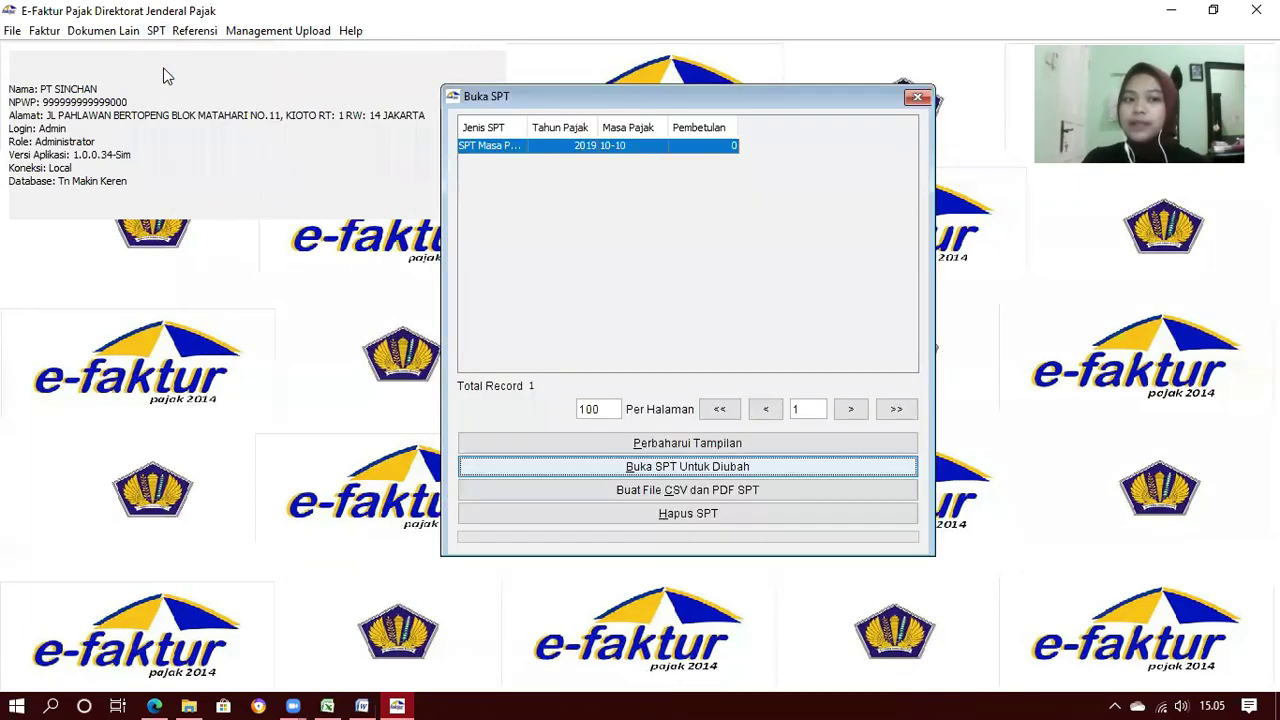
left_click(660, 445)
left_click(660, 445)
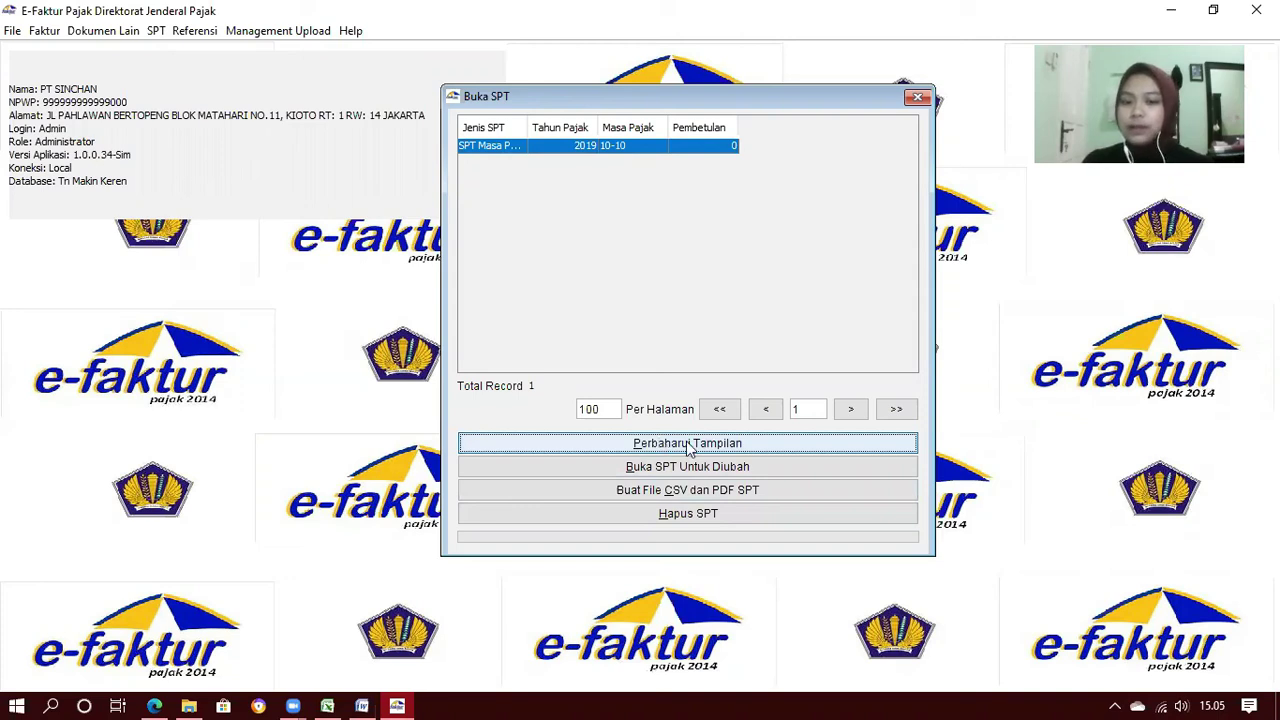
left_click(690, 450)
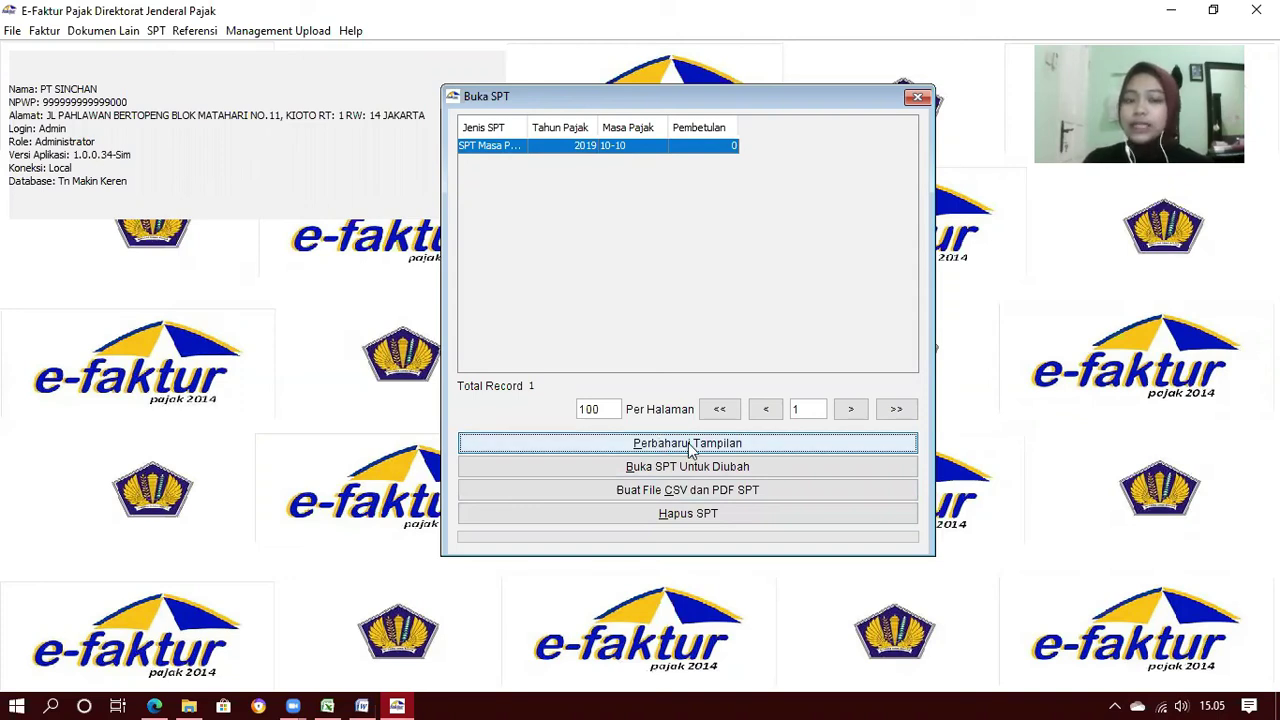
Start creating the SPT's CSV and PDF files and browse to C:\1 Video PPN
left_click(620, 494)
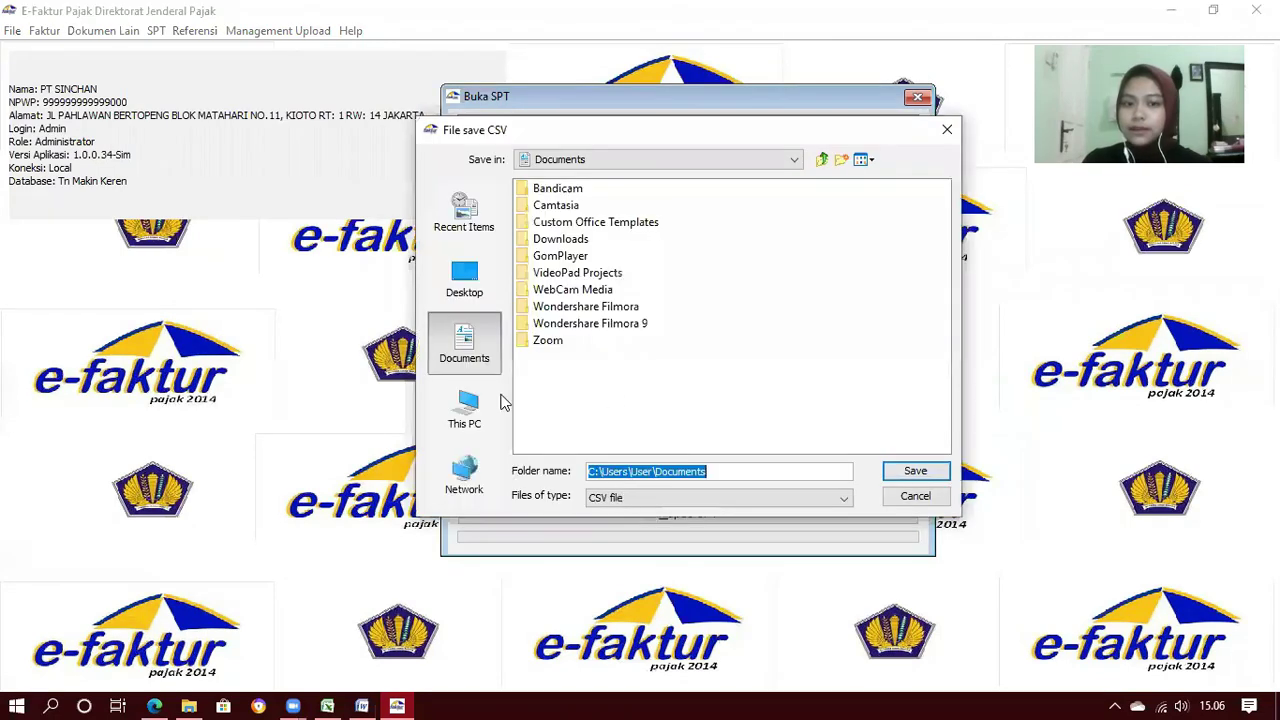
left_click(466, 410)
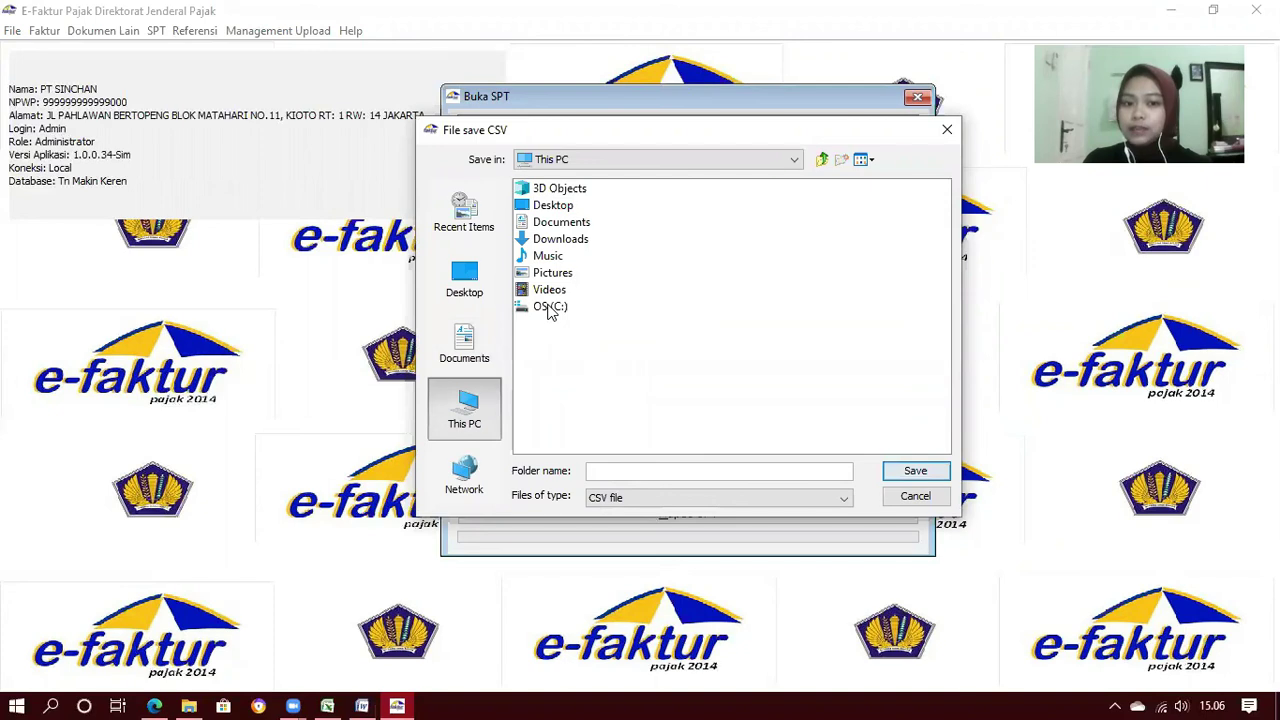
left_click(549, 308)
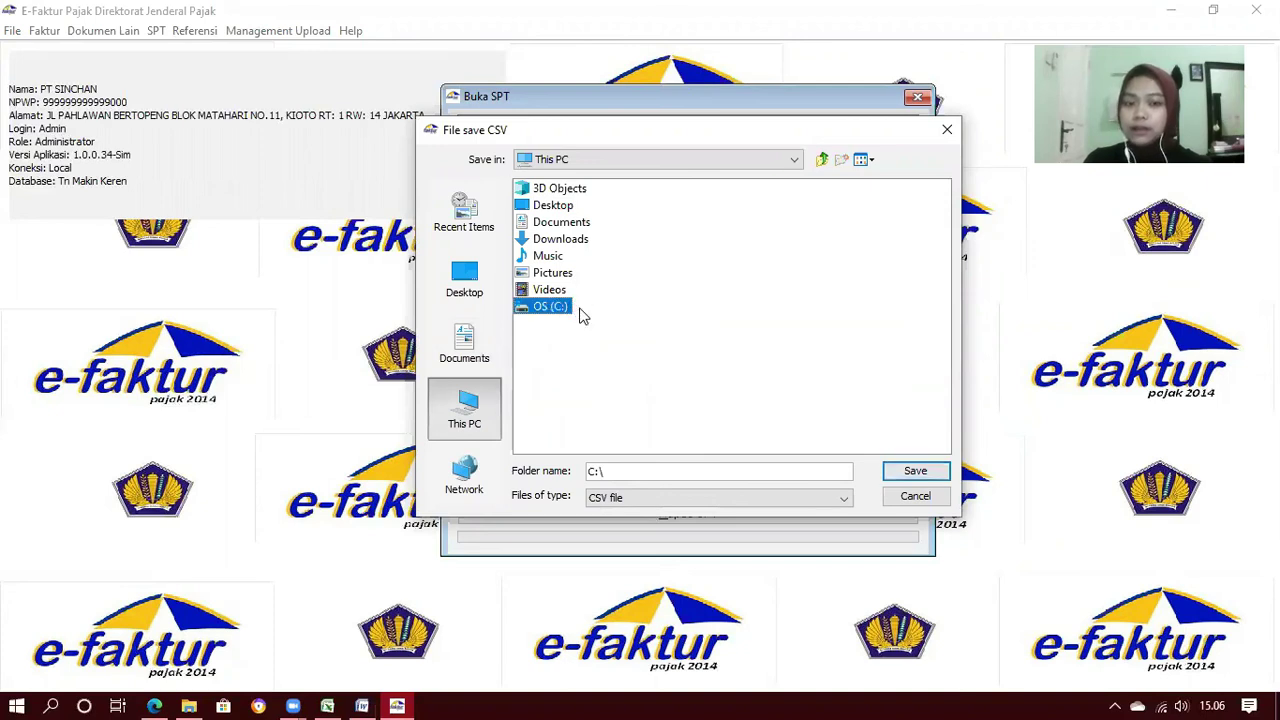
double_click(582, 311)
left_click(560, 223)
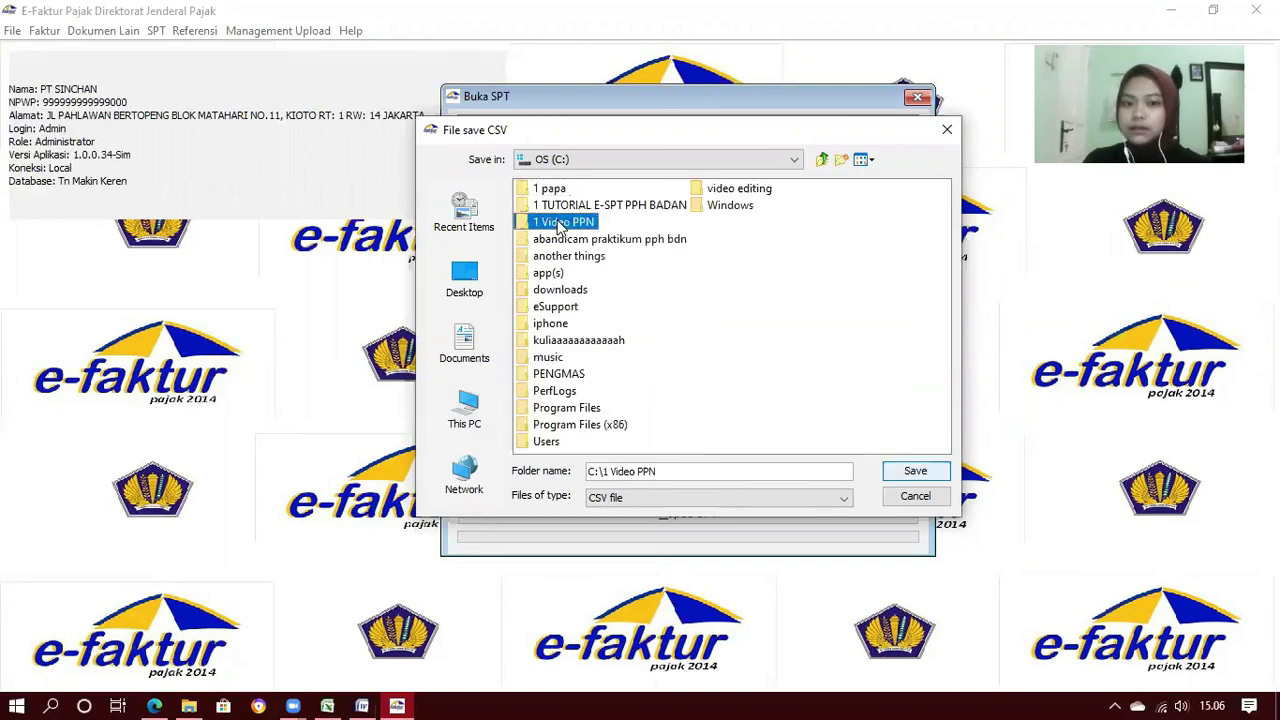
double_click(560, 224)
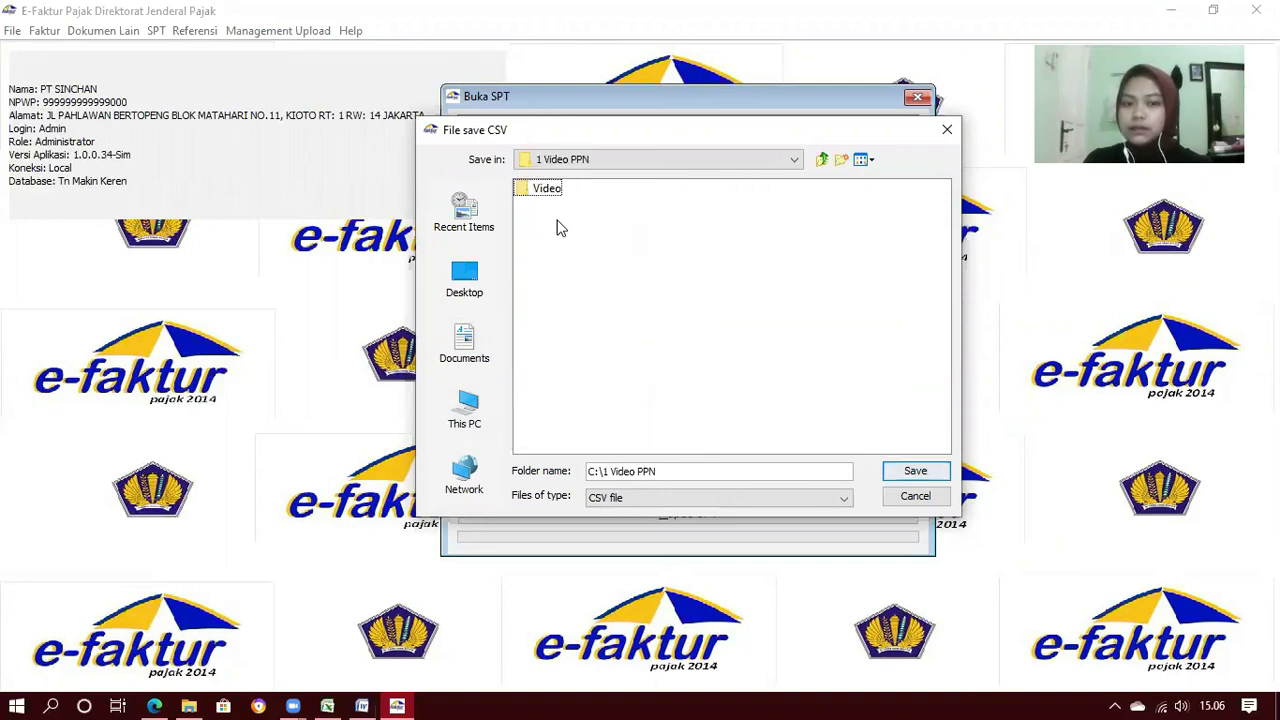
Create a 'csv dan spt' folder and save the SPT CSV file into it
left_click(843, 160)
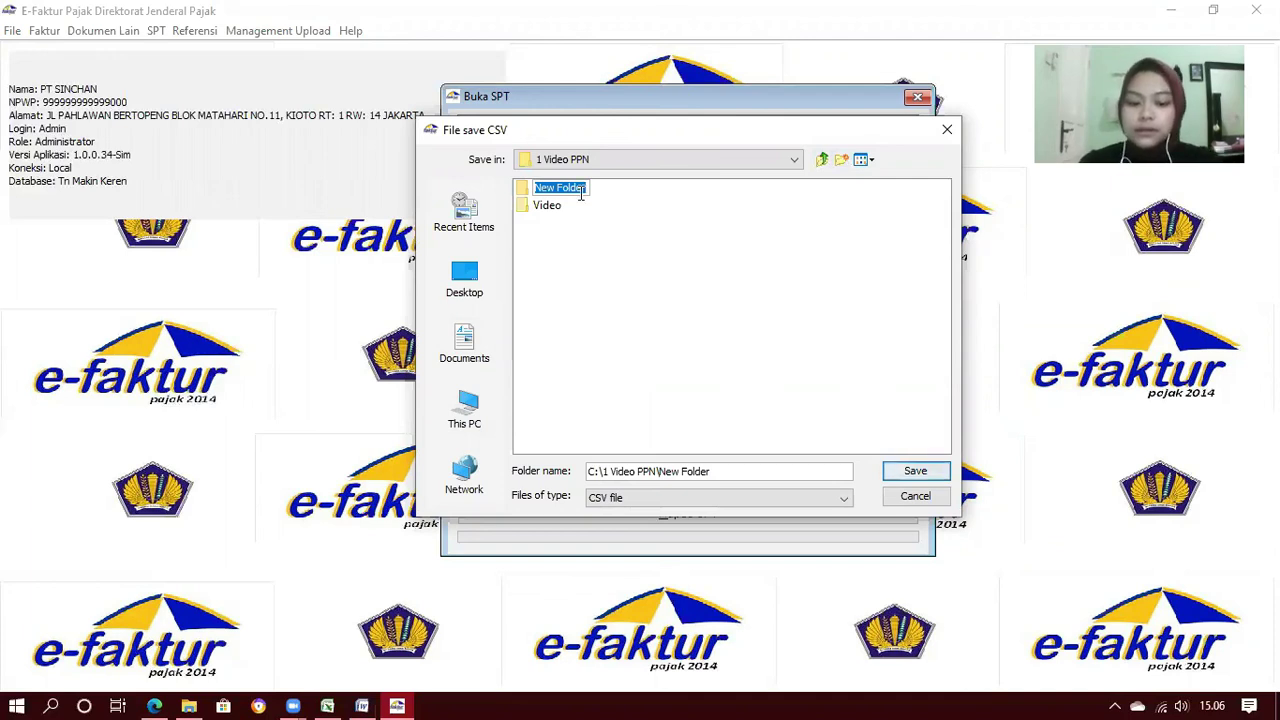
type("csv")
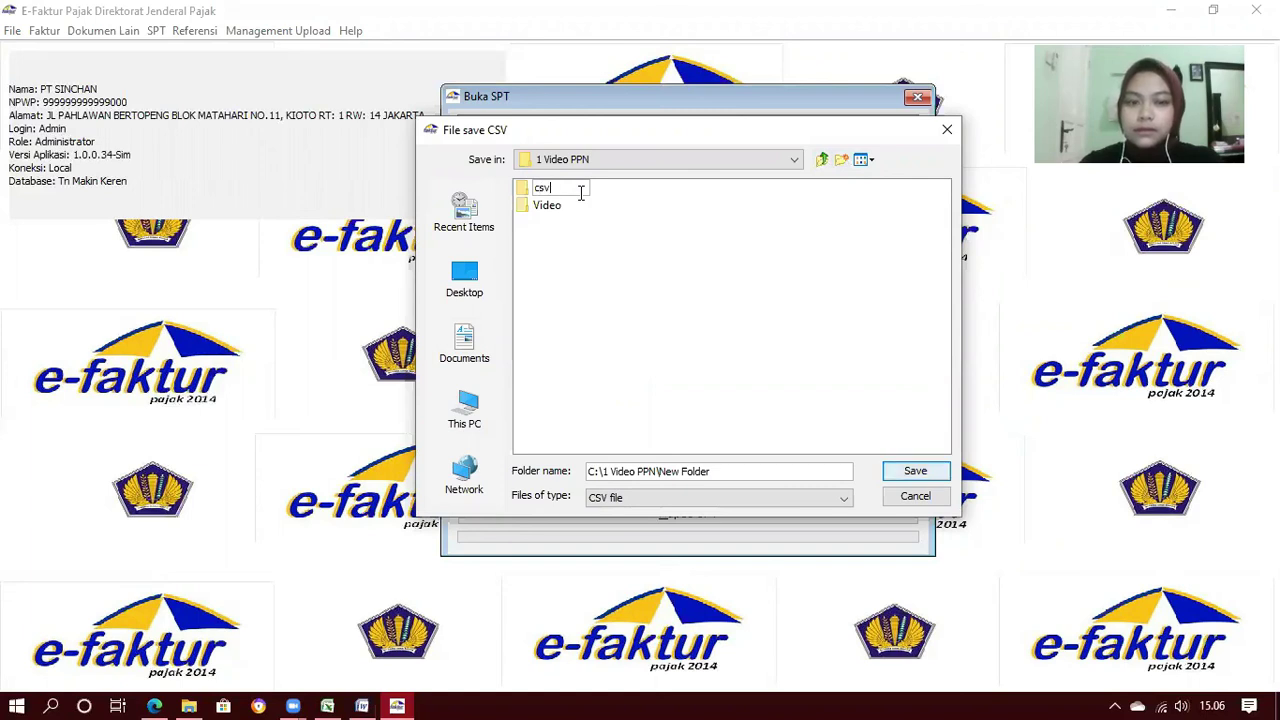
type(" dan")
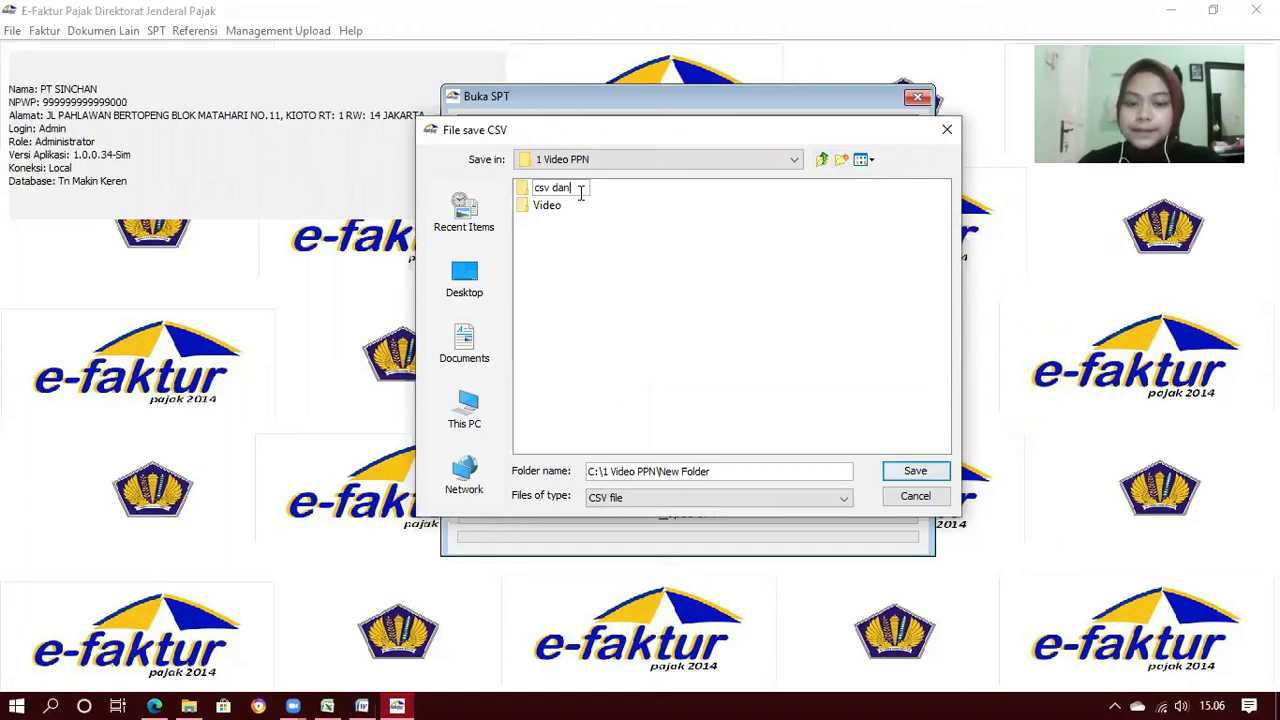
type(" spt")
key("Return")
double_click(571, 189)
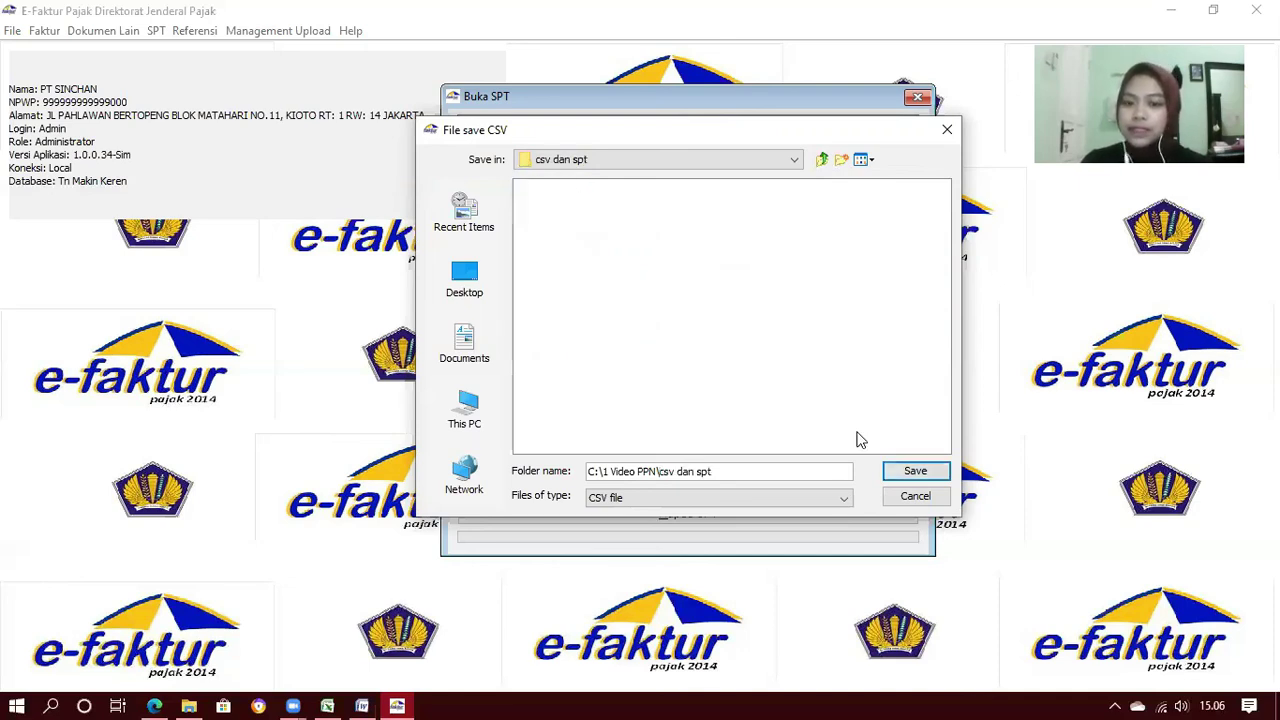
left_click(918, 473)
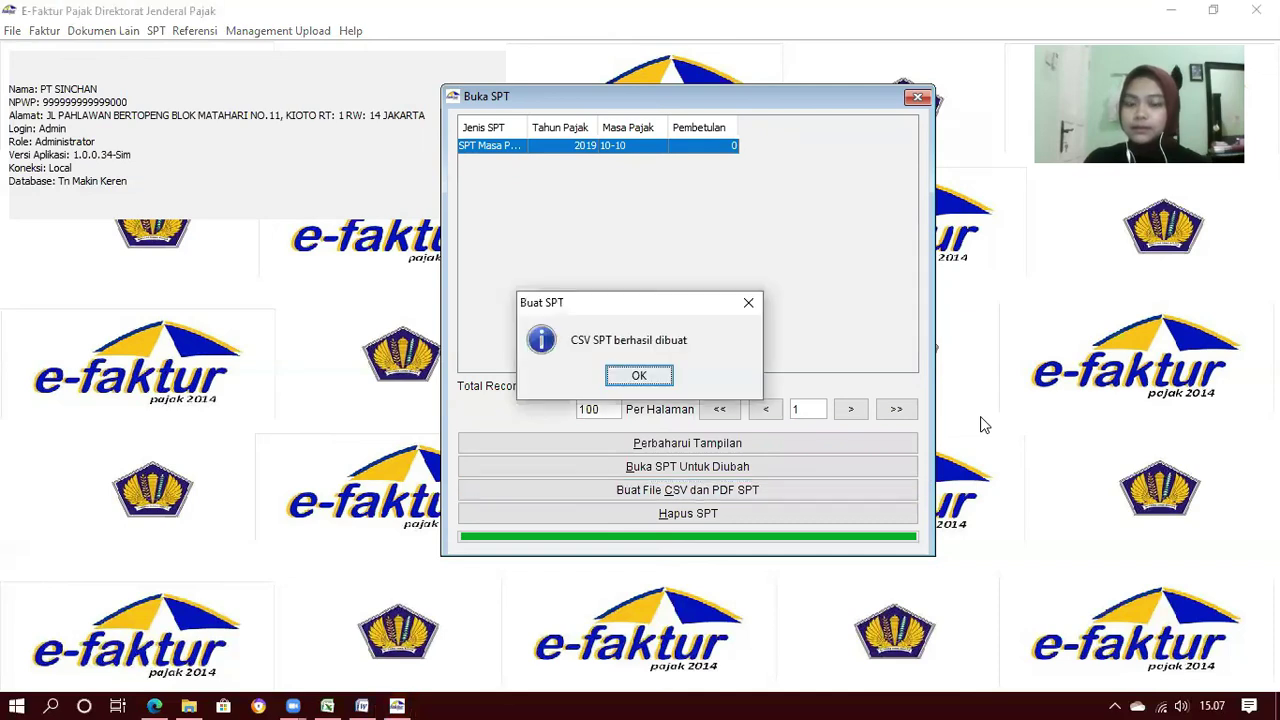
left_click(639, 377)
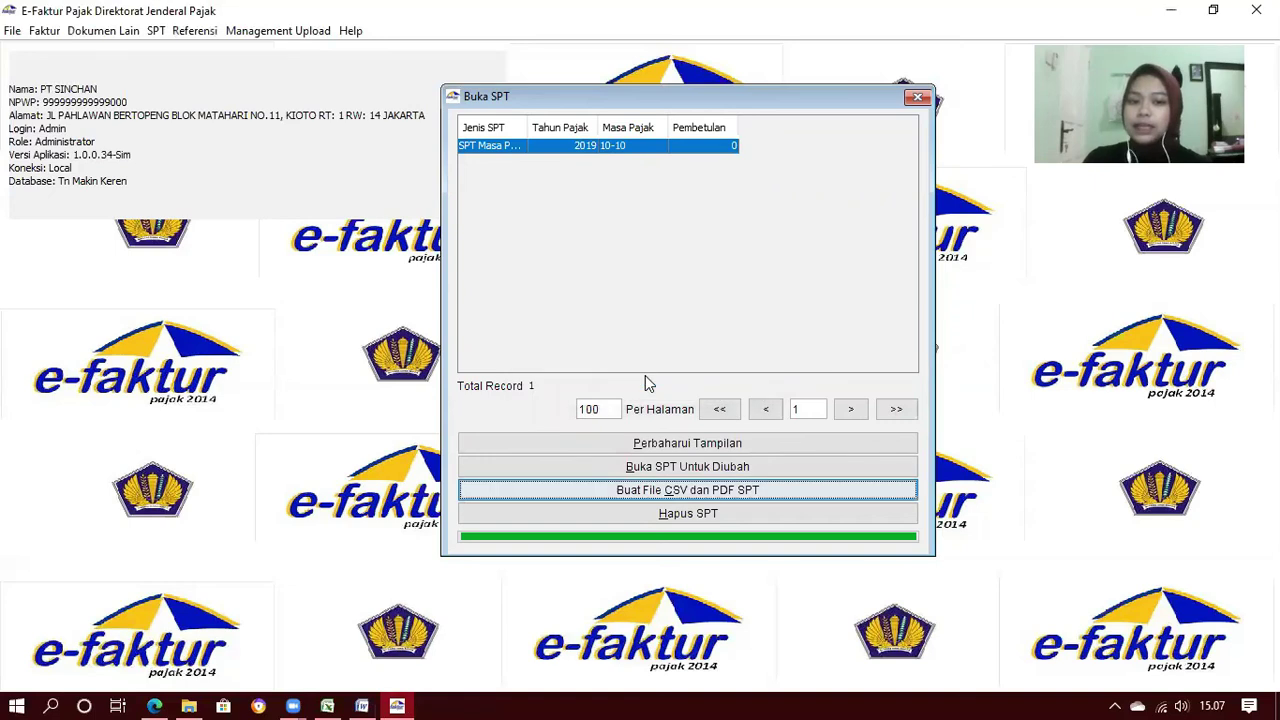
left_click(183, 697)
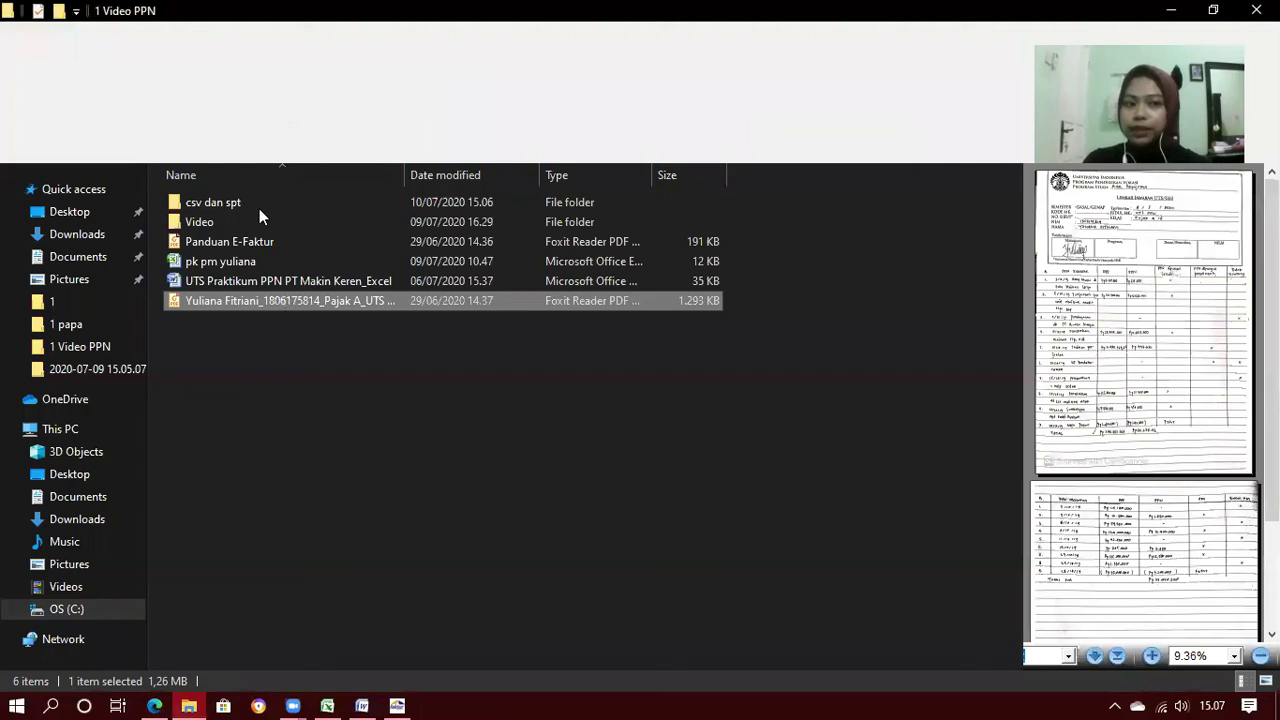
left_click(258, 203)
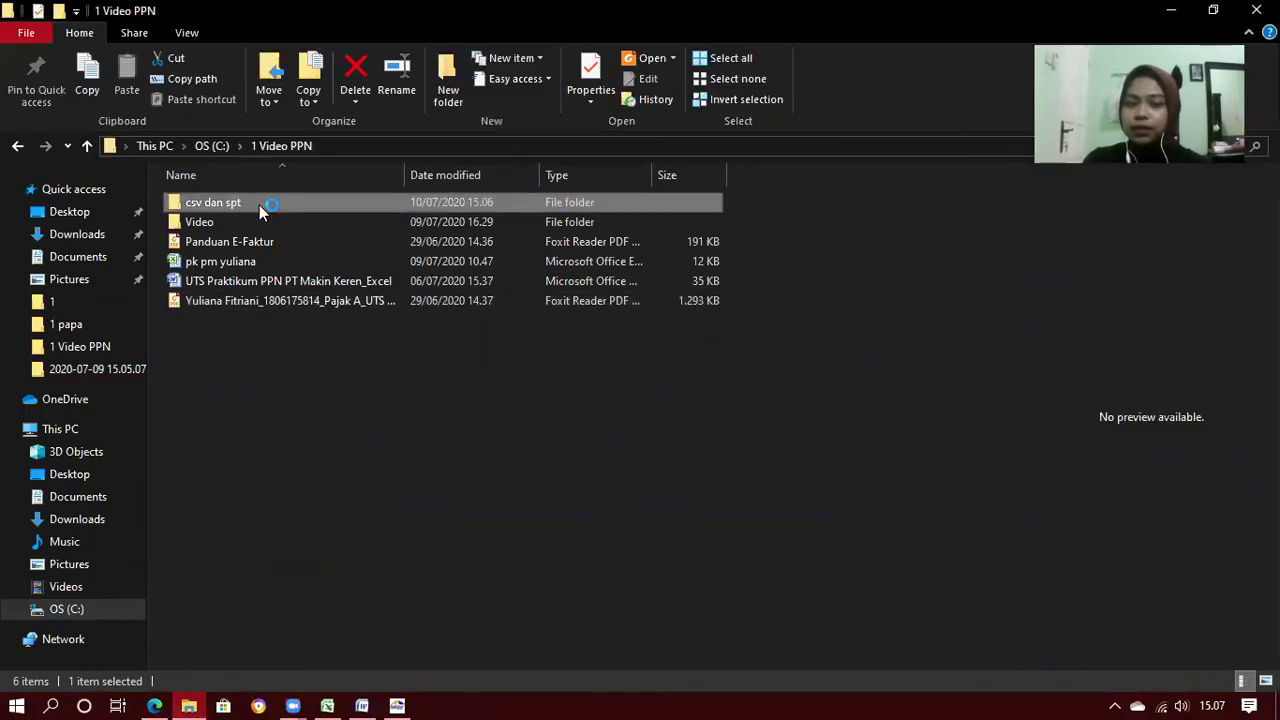
double_click(259, 205)
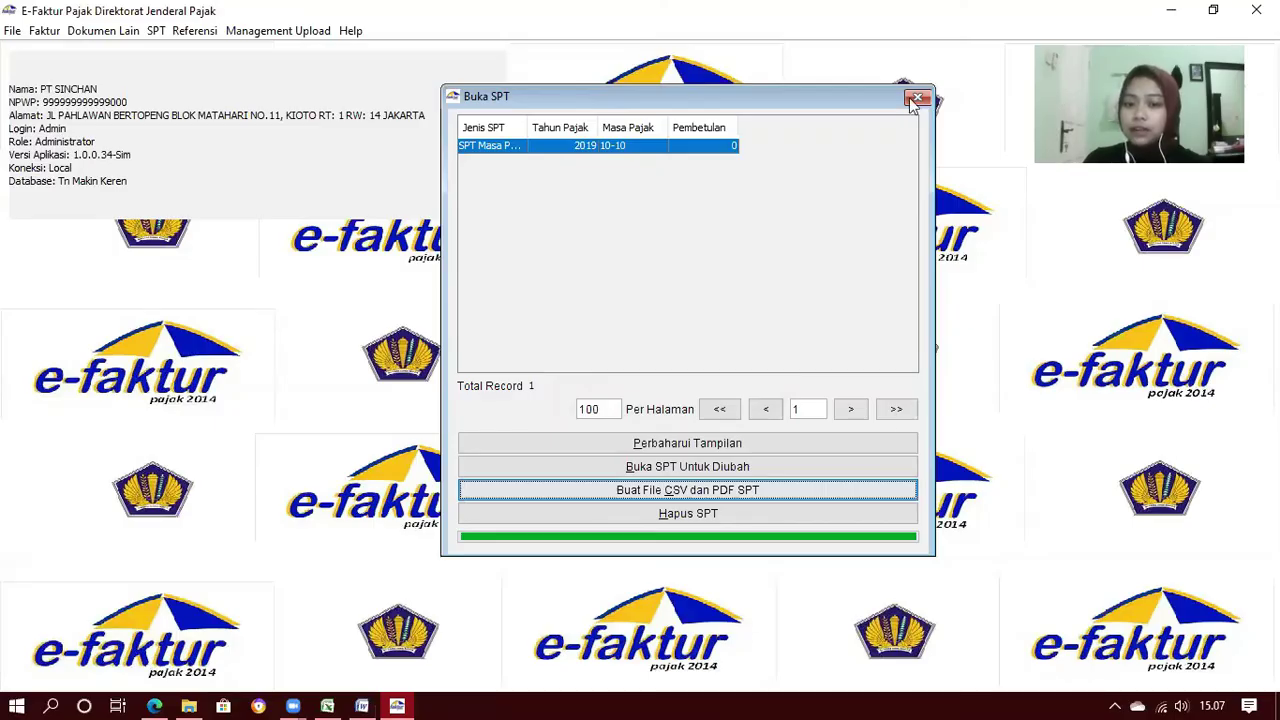
Close the saved returns list and open Daftar Faktur Pajak Keluaran
left_click(916, 99)
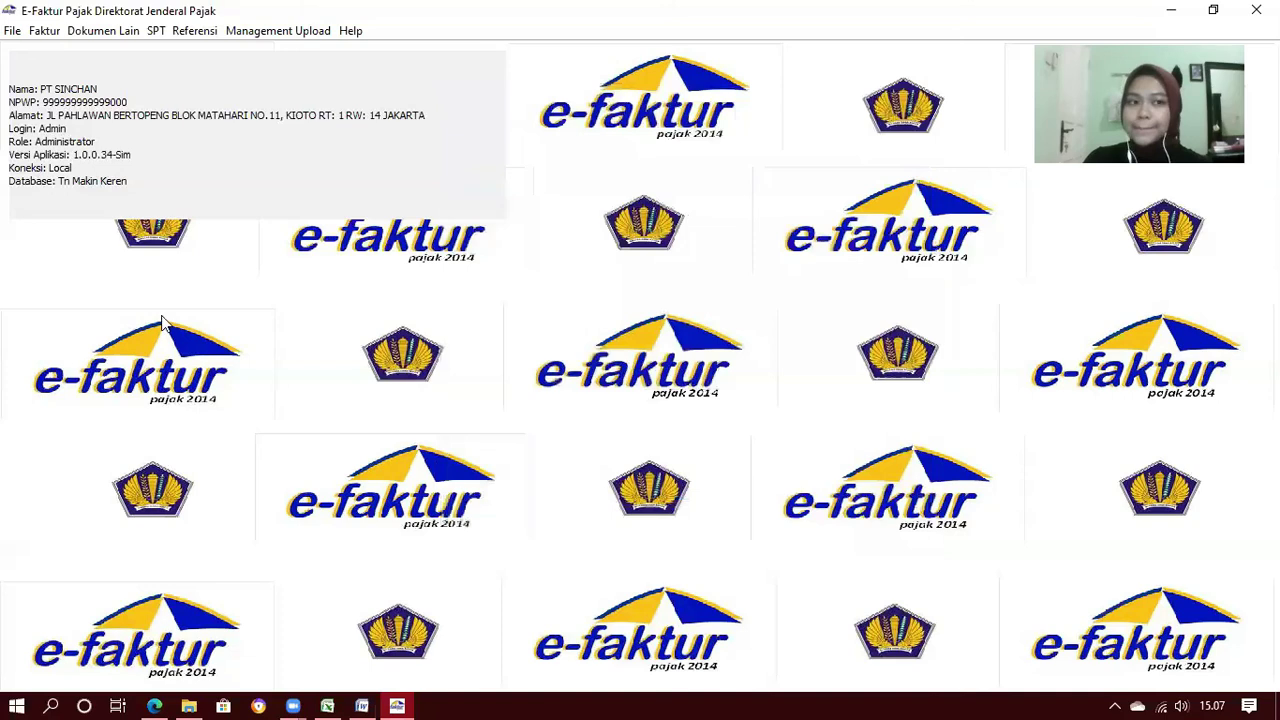
left_click(54, 38)
mouse_move(168, 58)
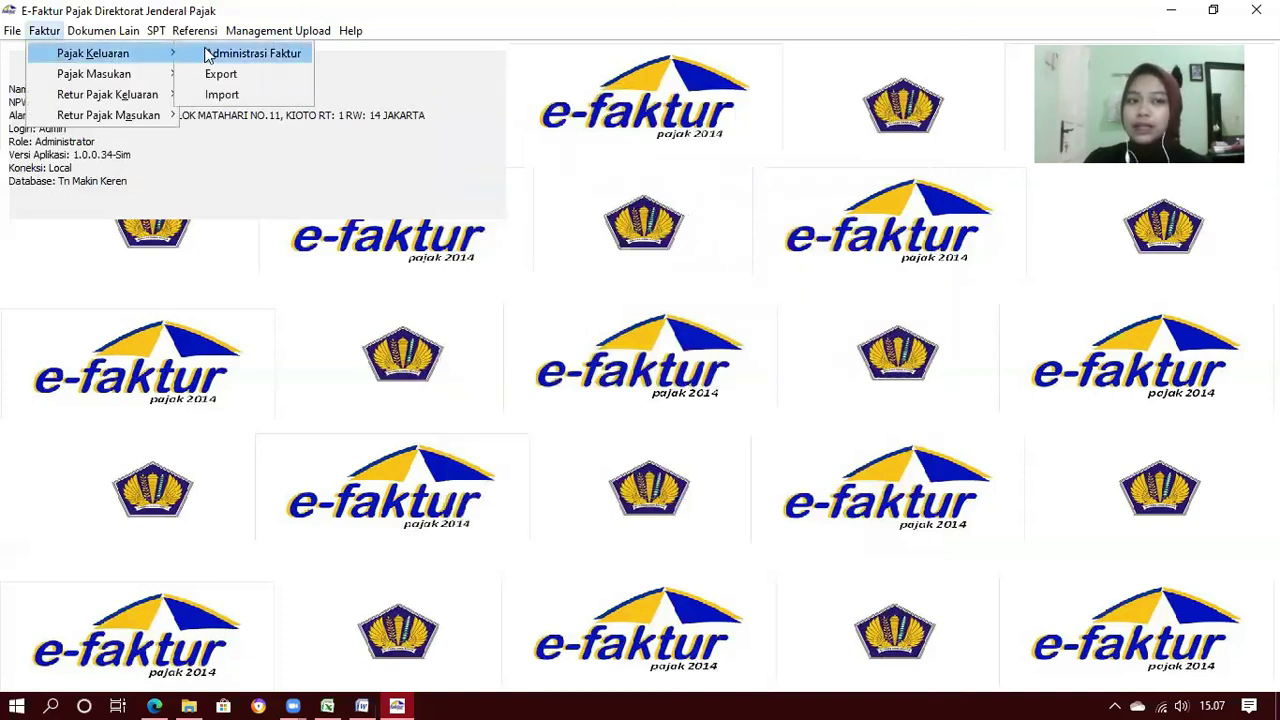
left_click(208, 55)
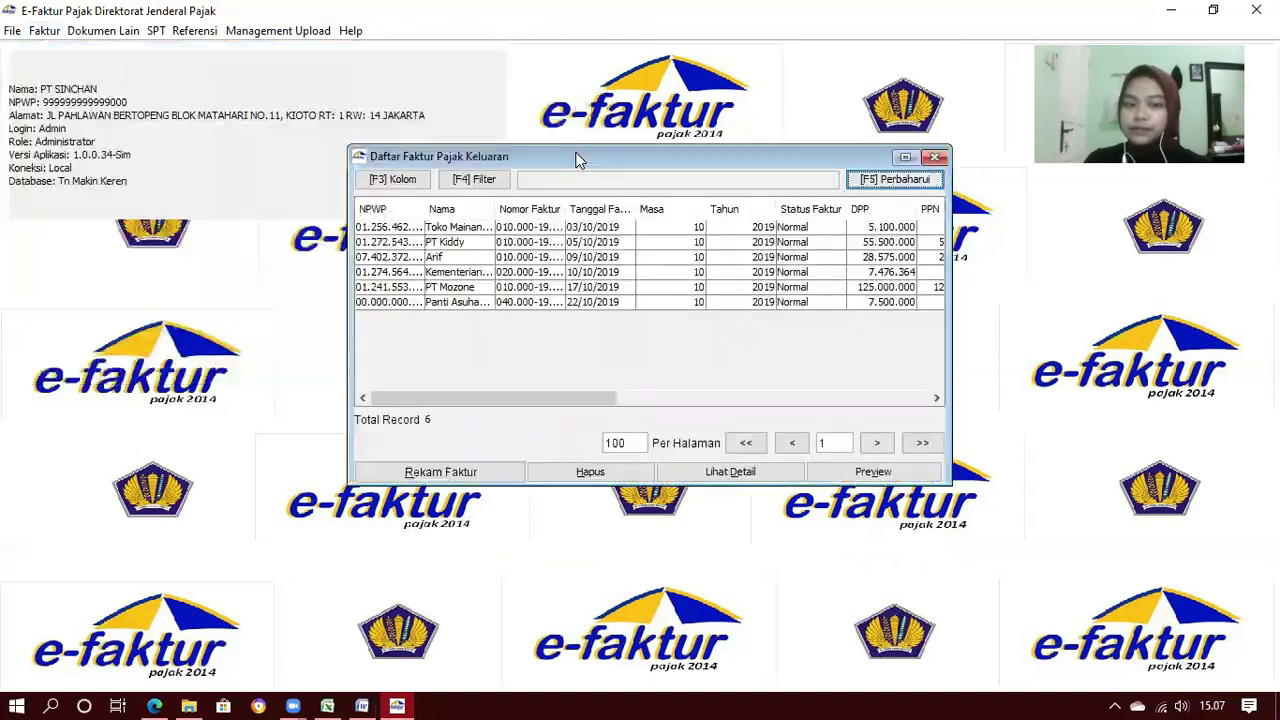
Export the first invoice to PDF, creating a new FP Keluaran folder in C:\1 Video PPN
left_click(408, 236)
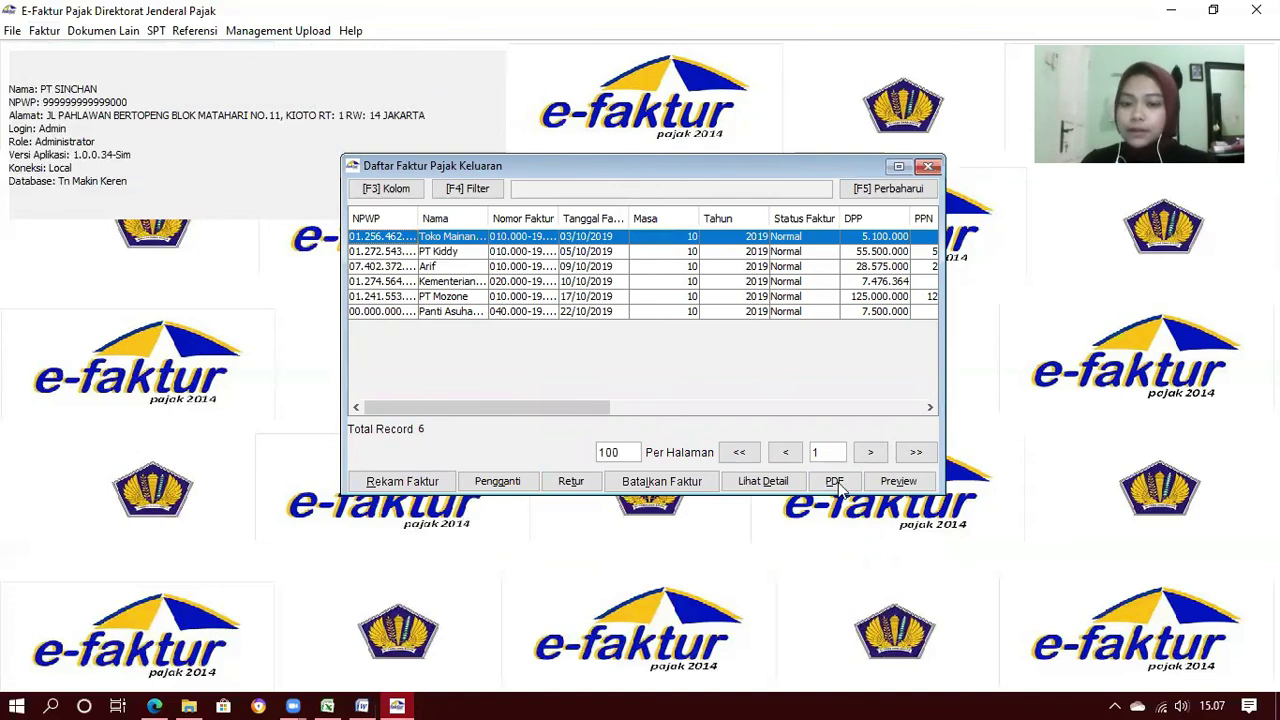
left_click(836, 481)
left_click(418, 410)
double_click(505, 312)
double_click(505, 227)
left_click(800, 164)
type("FP Keluaran")
key("Return")
key("Return")
Save the first invoice PDF as 'Toko Mainan Cerya' in FP Keluaran
left_click_drag(628, 477, 542, 477)
left_click_drag(538, 134, 669, 171)
key("BackSpace")
key("BackSpace")
key("BackSpace")
key("BackSpace")
key("BackSpace")
key("BackSpace")
key("BackSpace")
key("BackSpace")
key("BackSpace")
type("Toko Mainan Cerya")
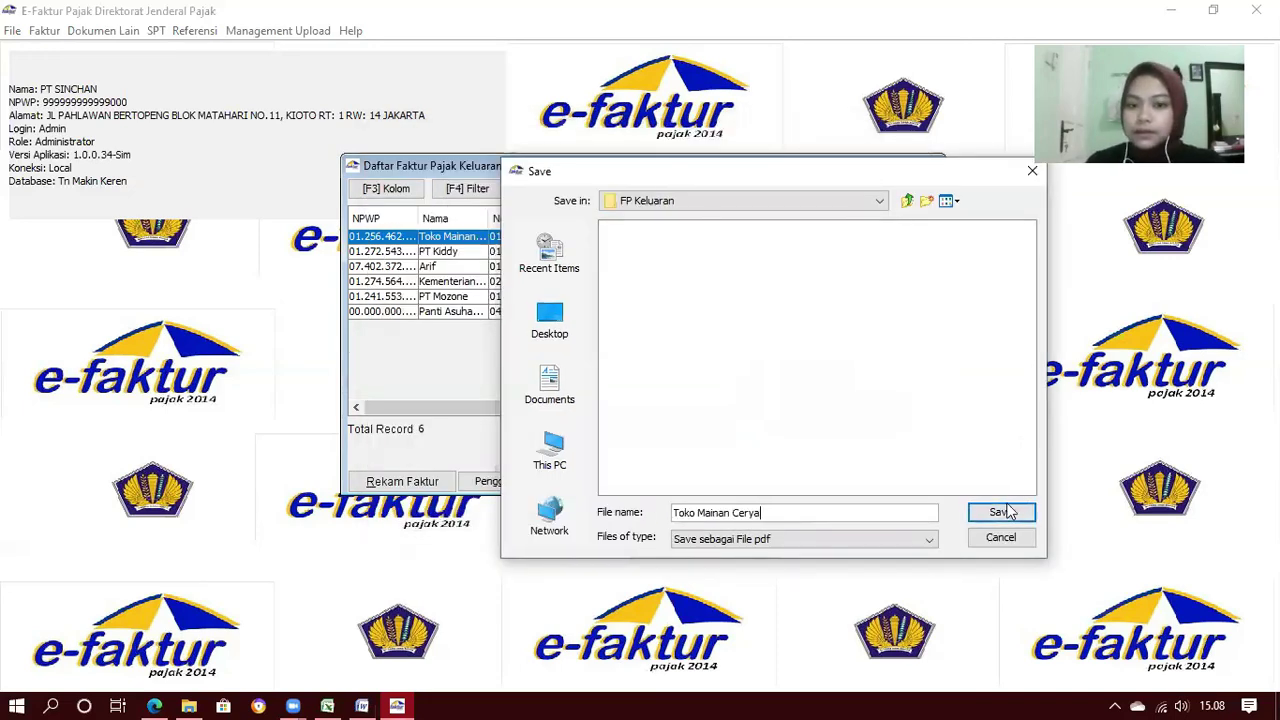
left_click(1012, 514)
left_click(646, 364)
left_click(642, 364)
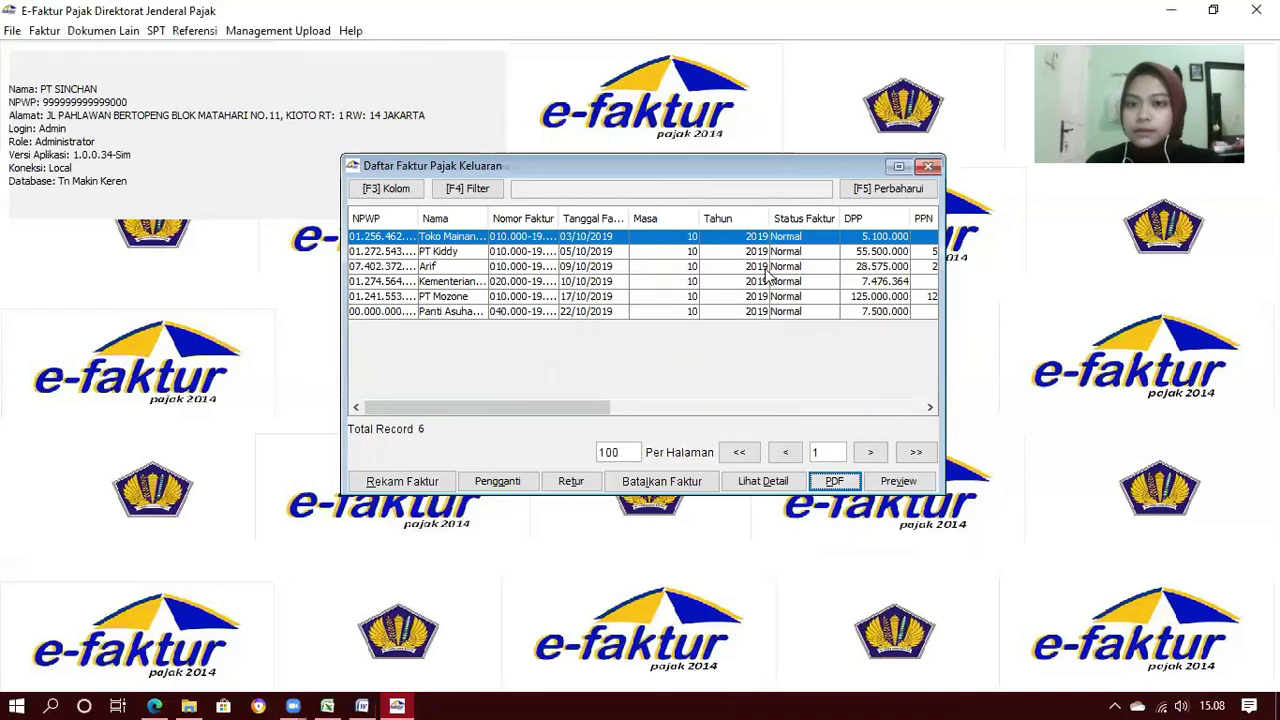
Save the PT Kiddy invoice as PDF 'PT Kiddy' in FP Keluaran
left_click(450, 252)
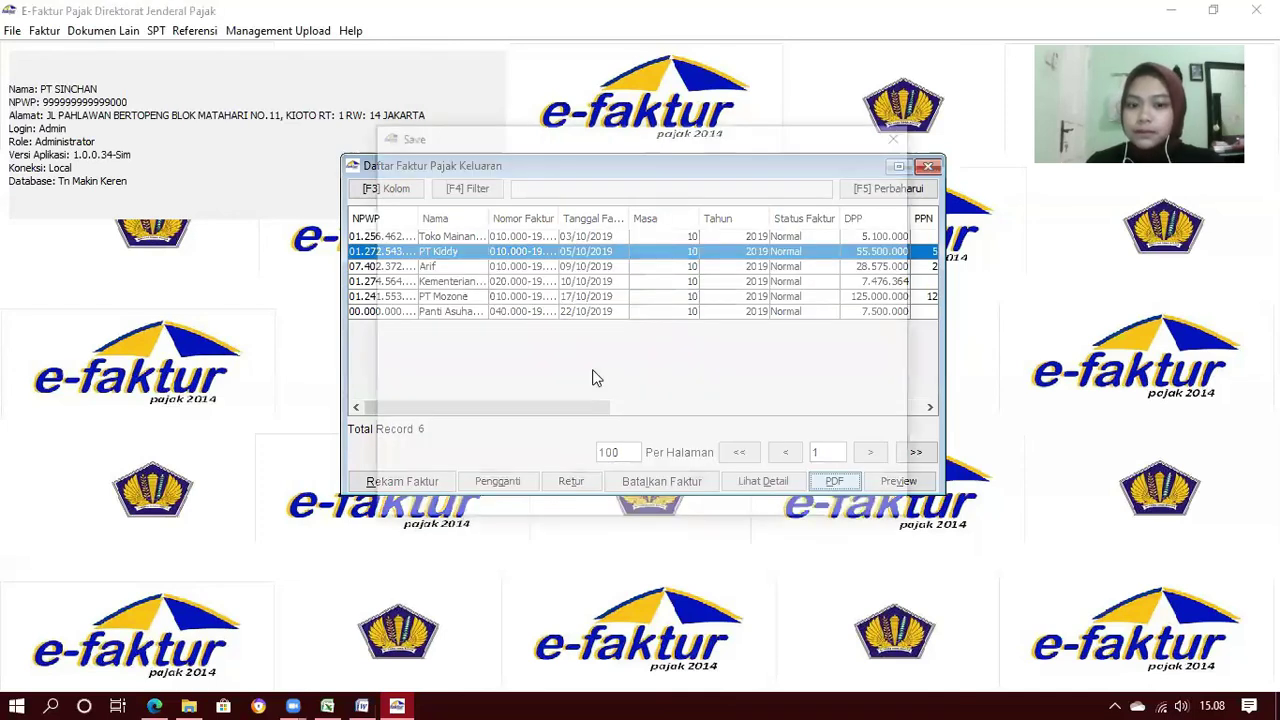
left_click(388, 410)
double_click(492, 311)
double_click(517, 226)
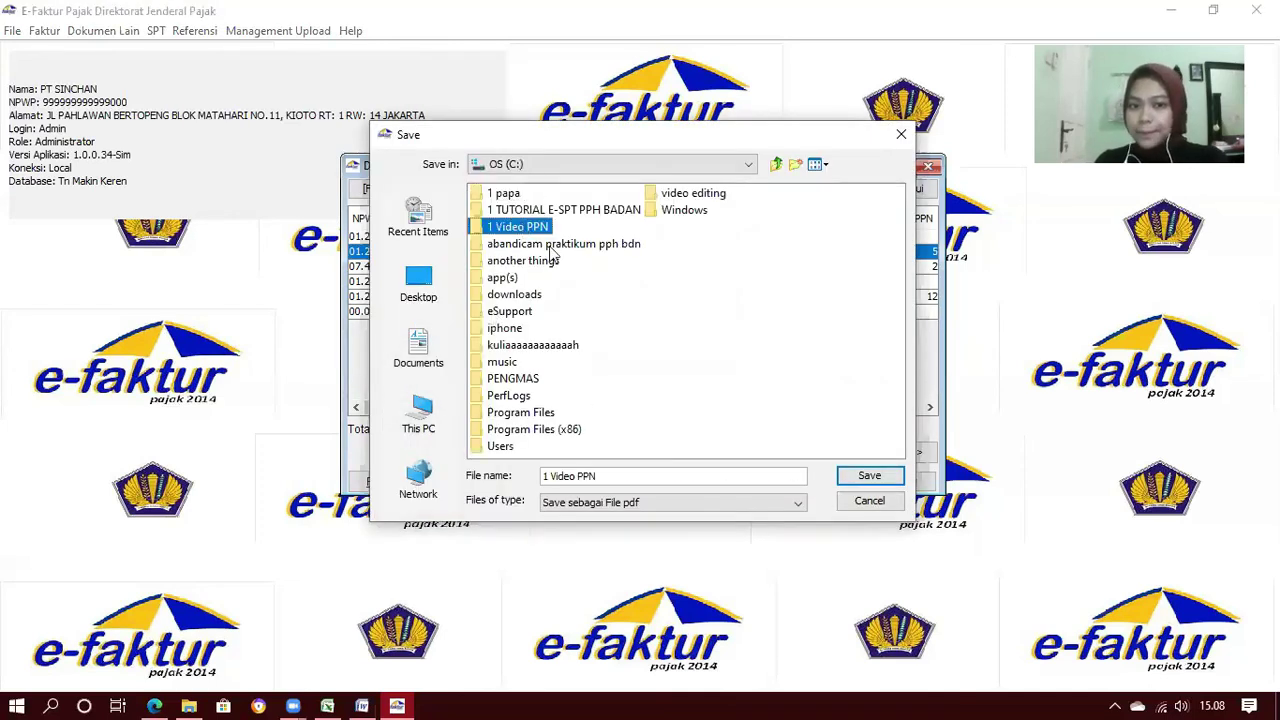
double_click(515, 209)
left_click_drag(668, 476, 518, 479)
type("PT Kiddy")
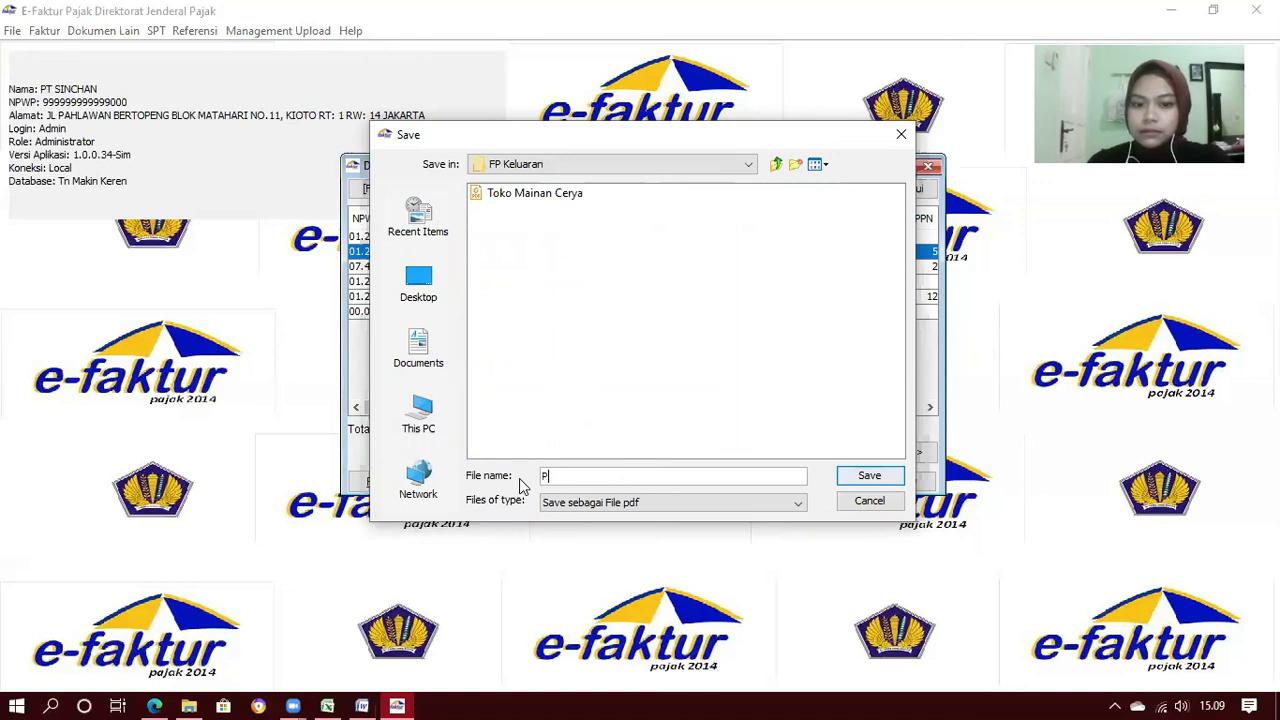
left_click(847, 481)
left_click(641, 364)
Save the third invoice as a PDF named after its individual buyer in FP Keluaran
left_click(440, 266)
left_click(834, 481)
left_click(418, 410)
double_click(505, 311)
left_click(517, 226)
double_click(517, 226)
double_click(515, 209)
left_click_drag(513, 479, 668, 476)
type("Arif")
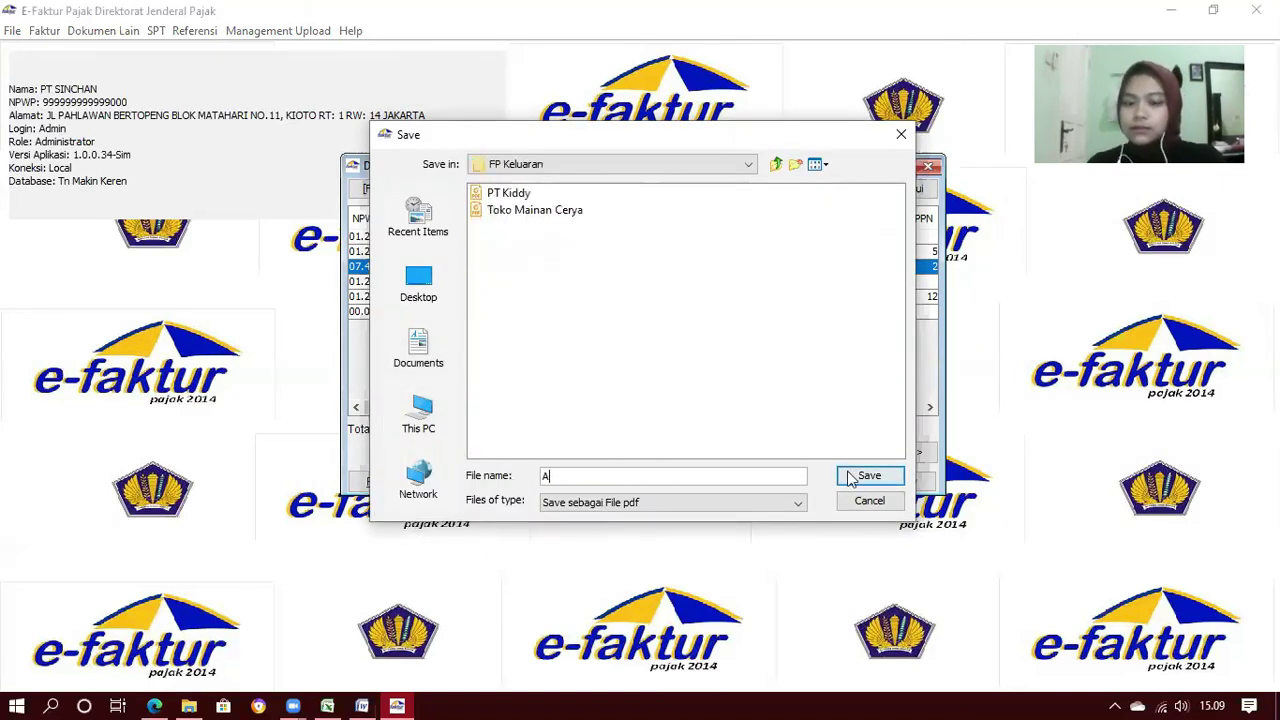
left_click(869, 476)
left_click(641, 364)
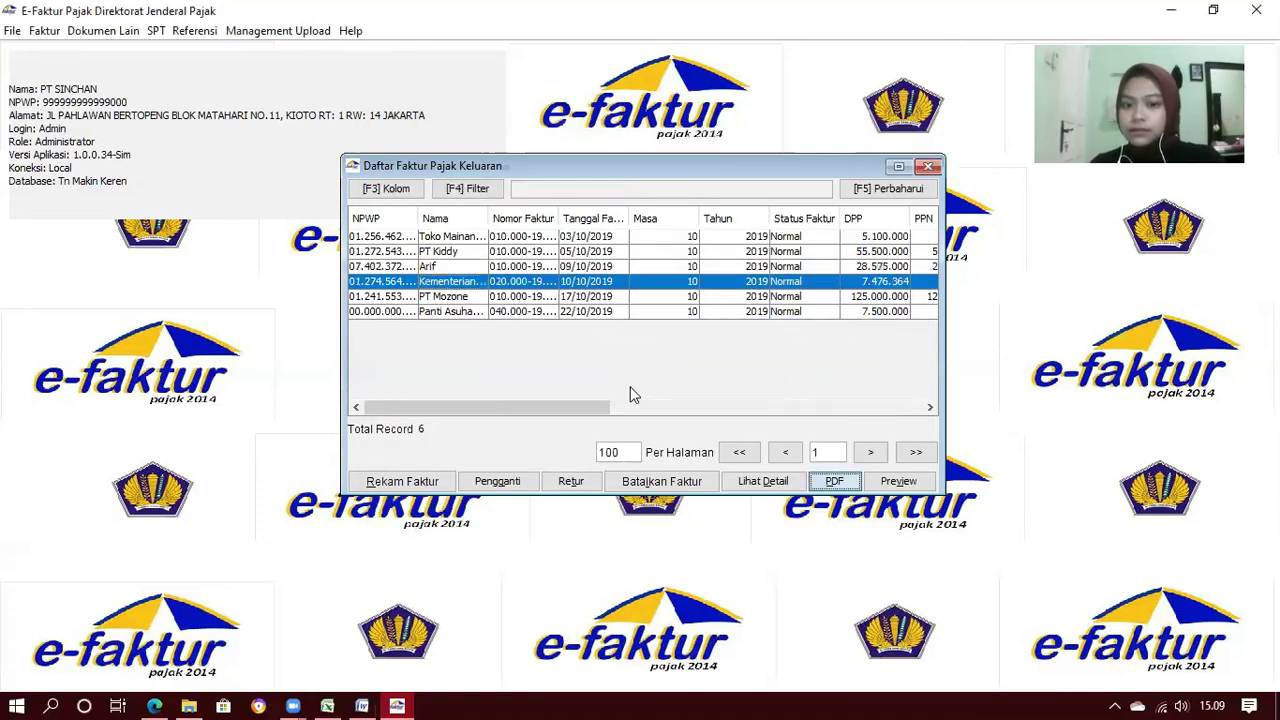
Save the Kementerian Sosial RI invoice as PDF 'Kementerian Sosial RI' in FP Keluaran
left_click(834, 481)
left_click(418, 410)
double_click(505, 311)
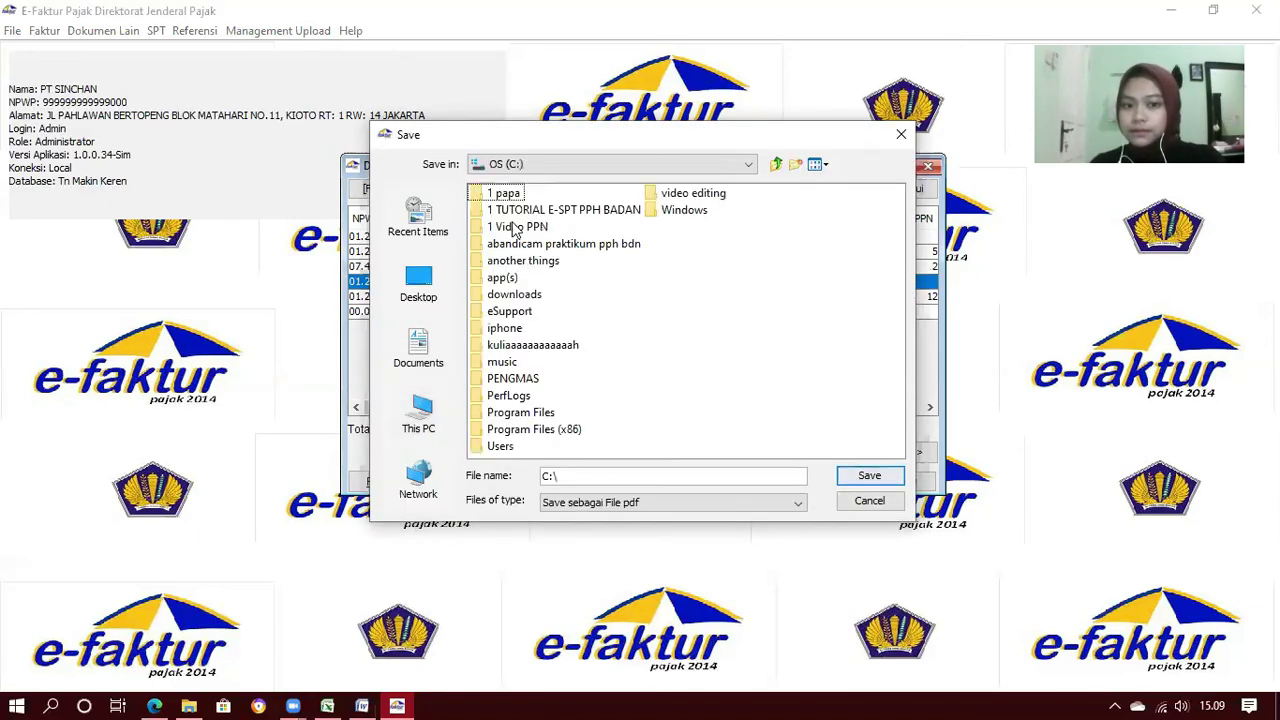
double_click(517, 226)
left_click(515, 209)
double_click(515, 209)
type("Kementerian Sosial RI")
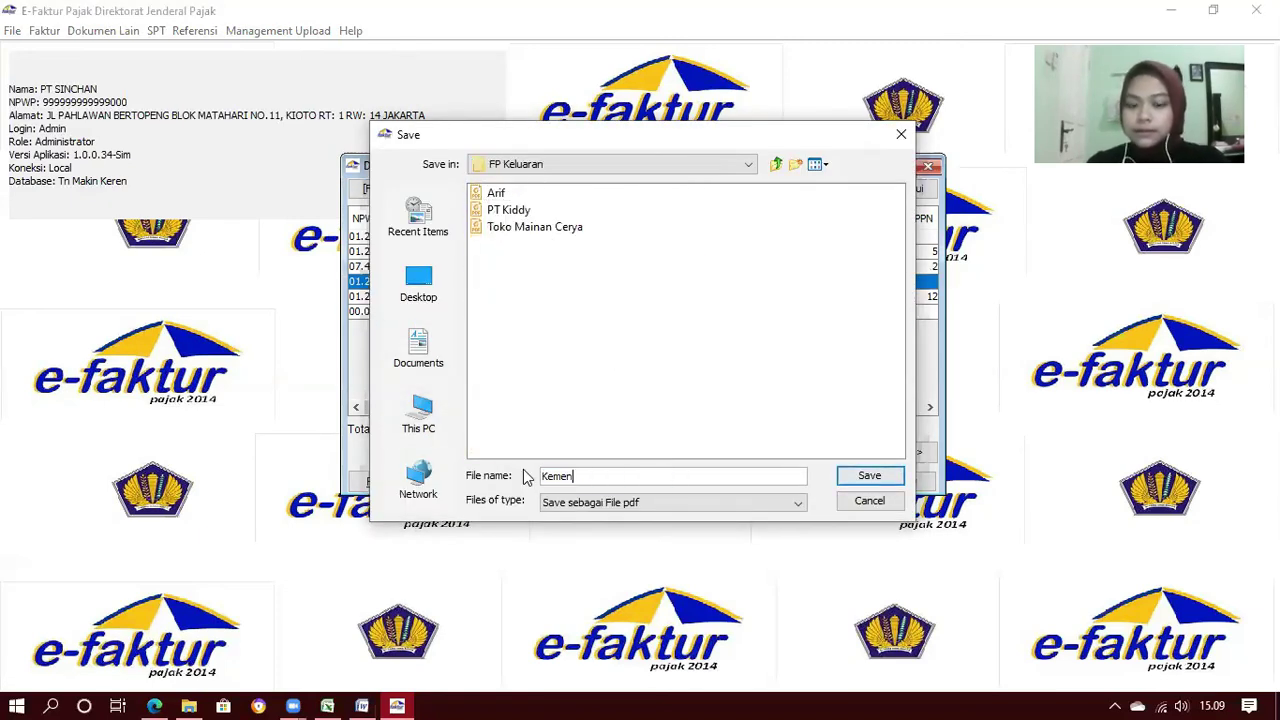
key("Return")
left_click(618, 364)
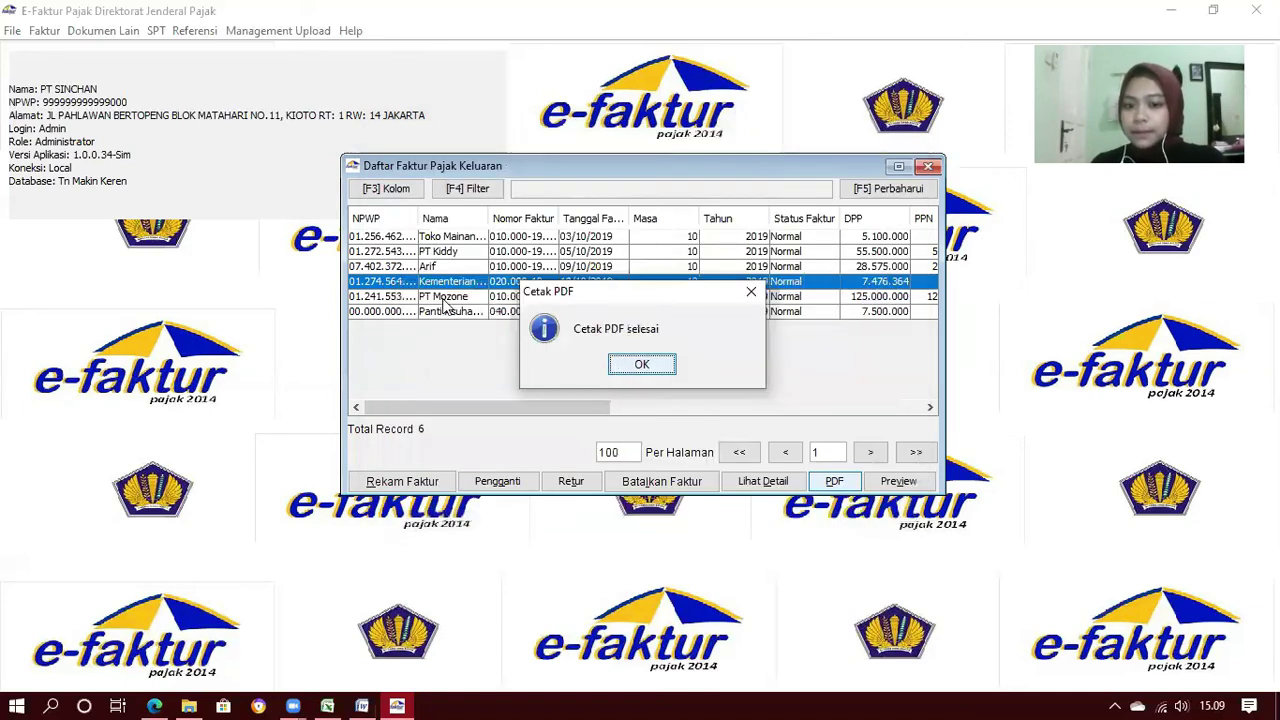
Save the PT Mozone invoice as PDF 'PT Mozone' in FP Keluaran
left_click(442, 298)
left_click(822, 476)
left_click(442, 433)
double_click(505, 311)
left_click(517, 220)
double_click(517, 220)
double_click(515, 209)
left_click_drag(684, 473, 507, 480)
type("M")
key("BackSpace")
type("PT Mozone")
left_click(882, 480)
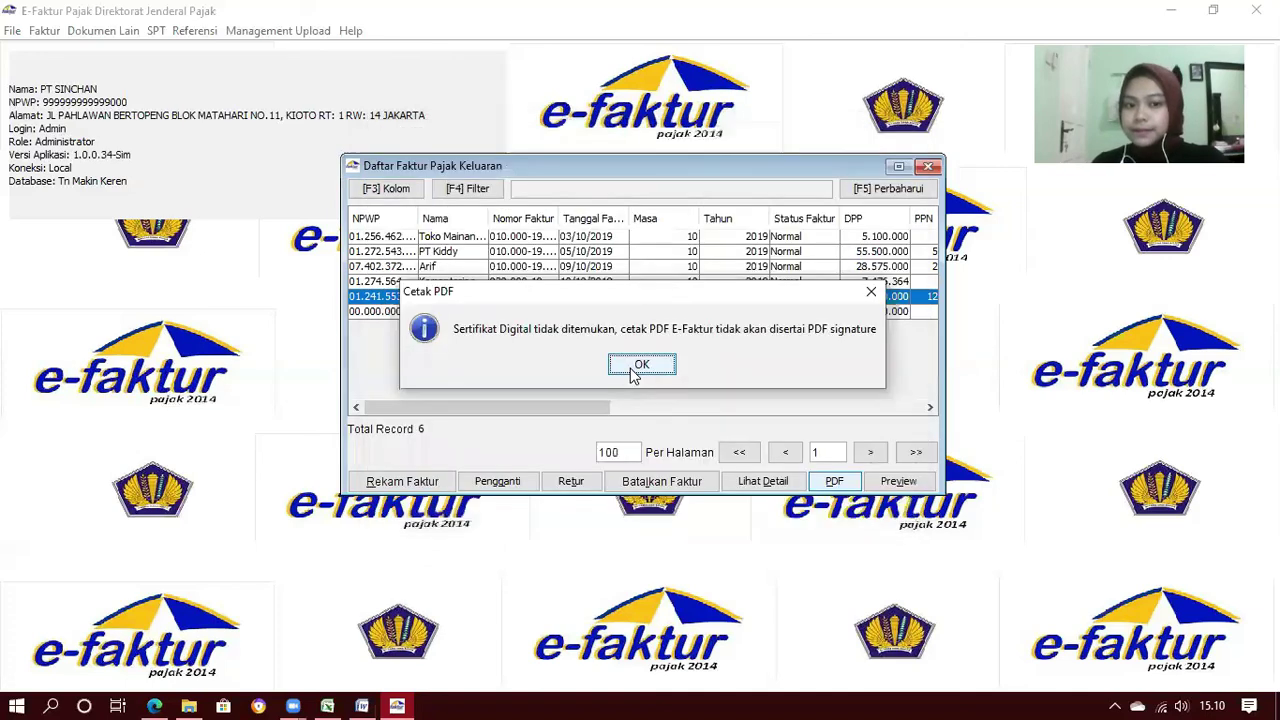
left_click(640, 366)
Save the last invoice as PDF 'Panti Asuhan Mandiri' in FP Keluaran, then close the list
left_click(418, 413)
double_click(499, 309)
double_click(534, 226)
left_click(497, 211)
double_click(497, 214)
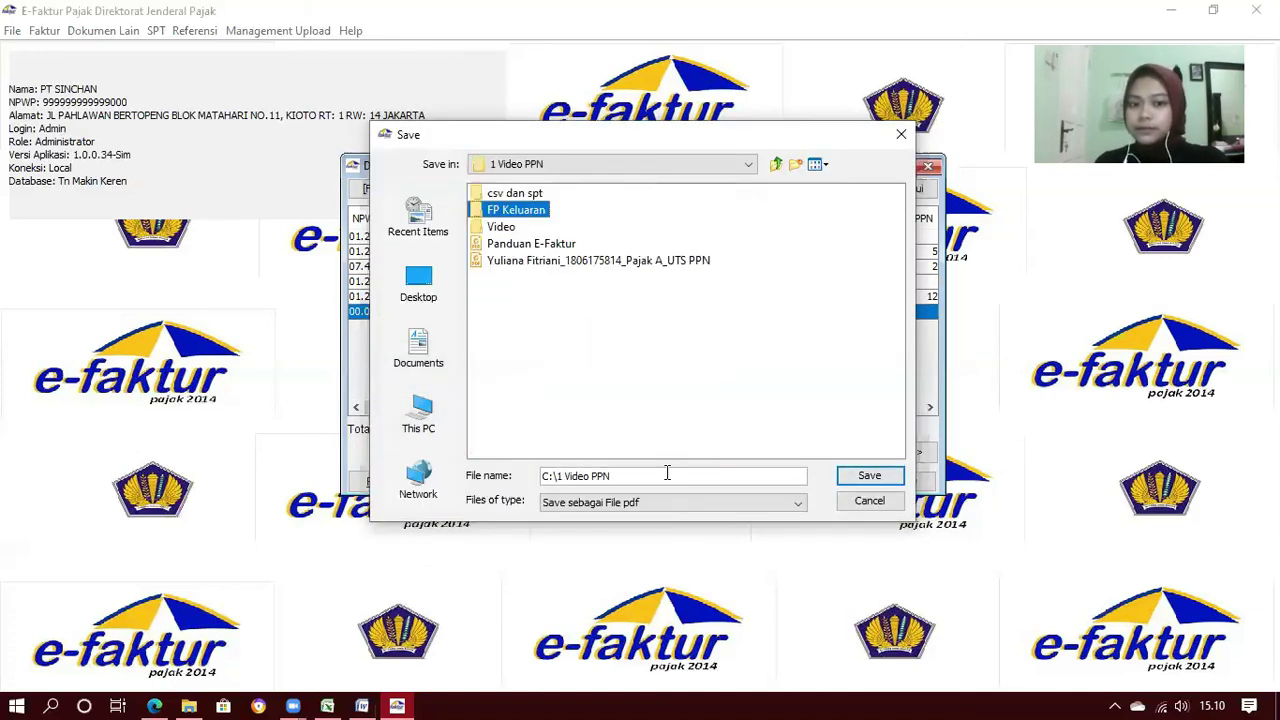
left_click_drag(668, 474, 506, 480)
type("Panti Asuuhan")
key("BackSpace")
key("BackSpace")
key("BackSpace")
key("BackSpace")
type("han Mandiri")
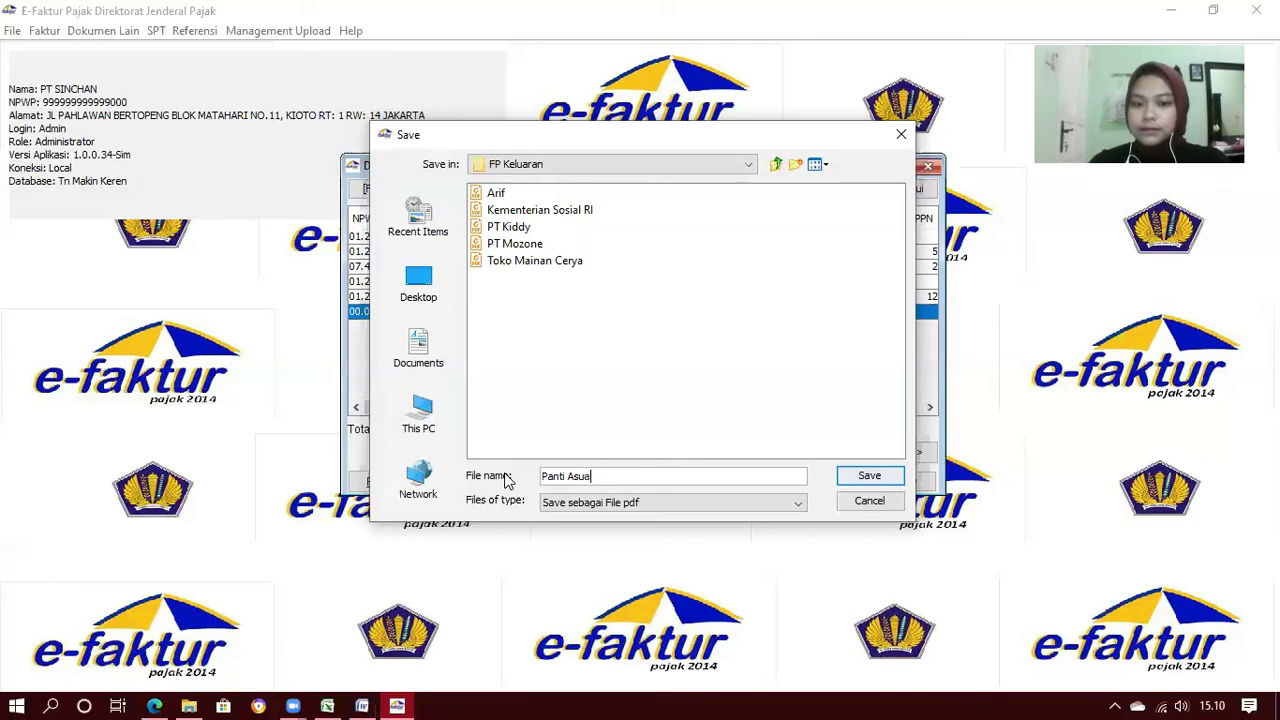
left_click(866, 479)
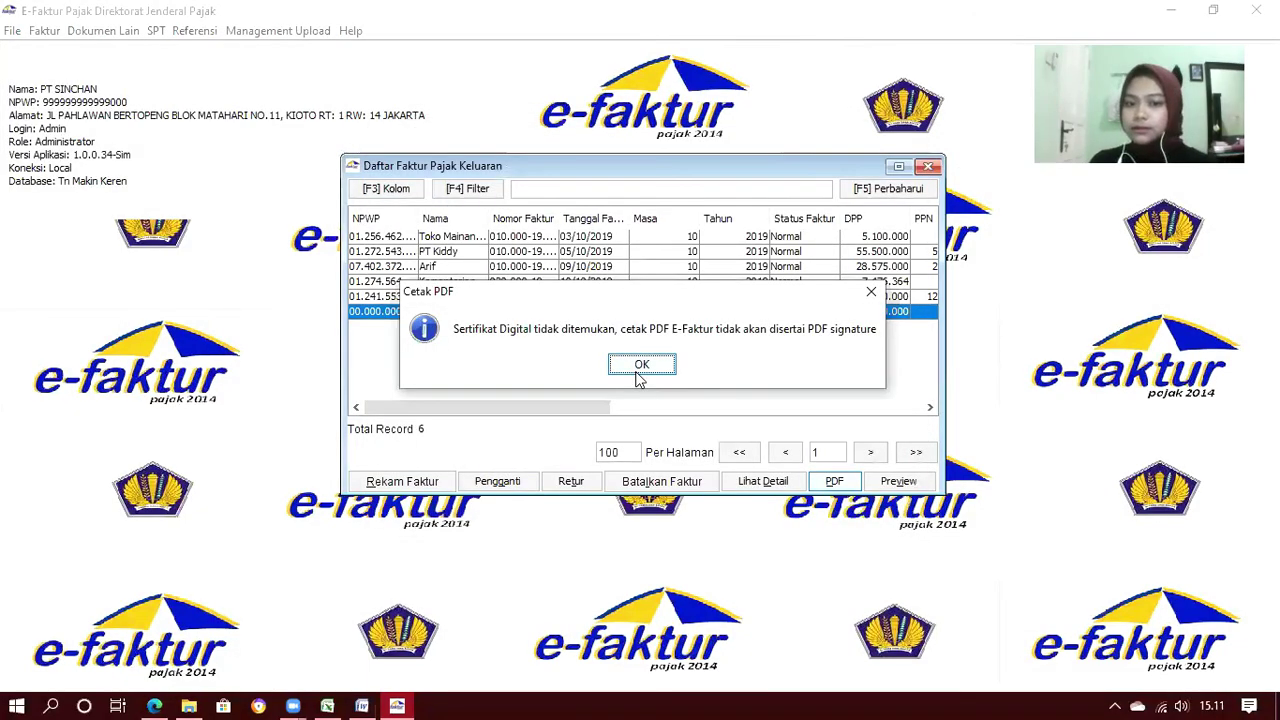
left_click(668, 366)
left_click(641, 364)
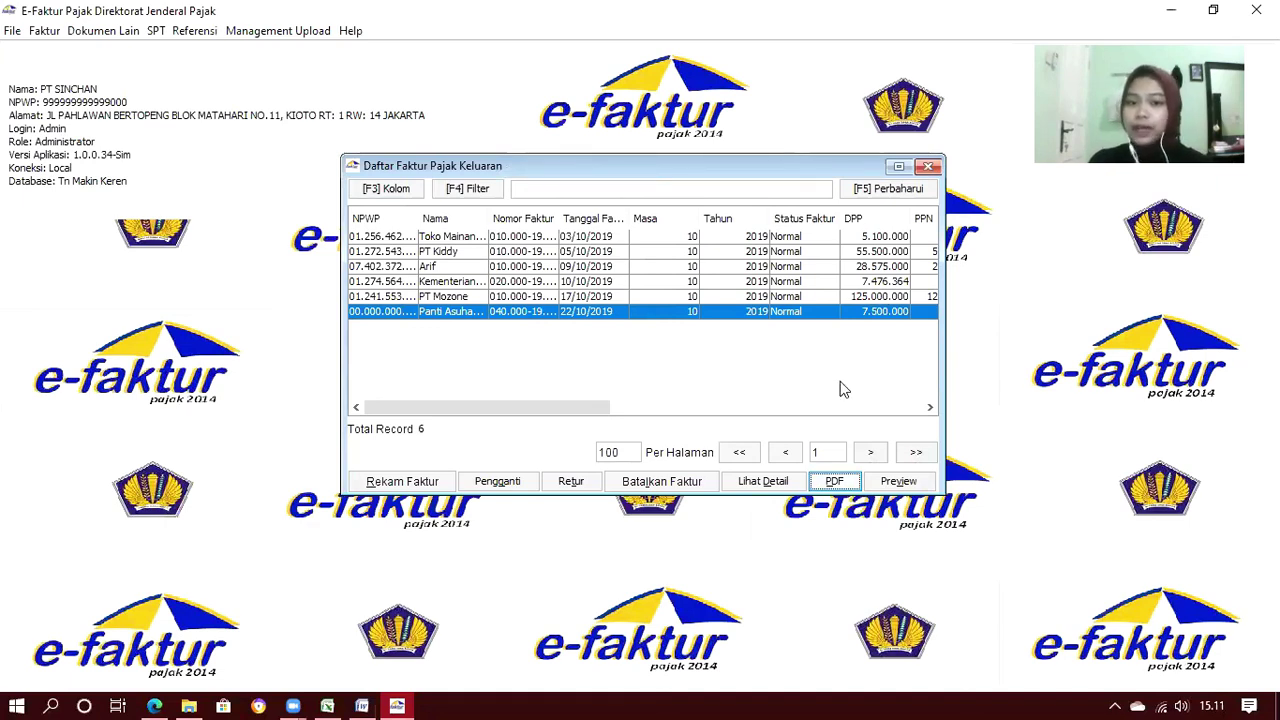
left_click(928, 168)
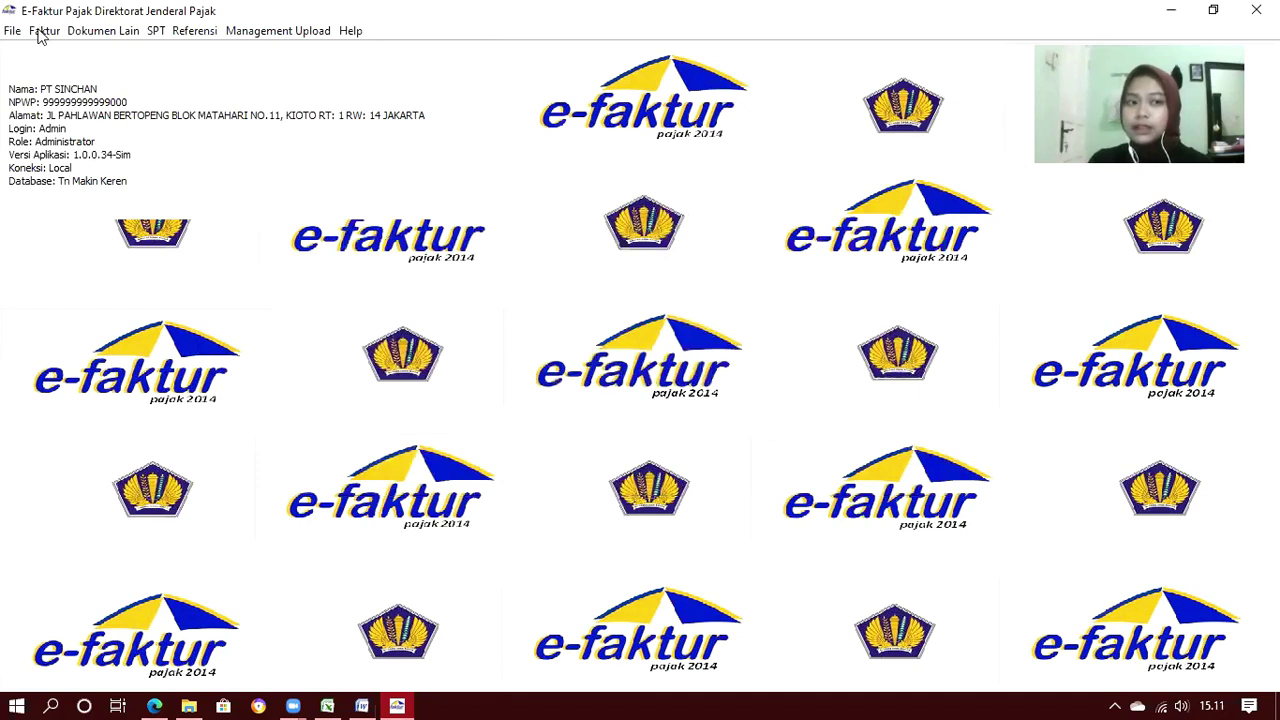
Check the Administrasi Nota Retur list showing return NP-05/X/019, then close it
left_click(42, 31)
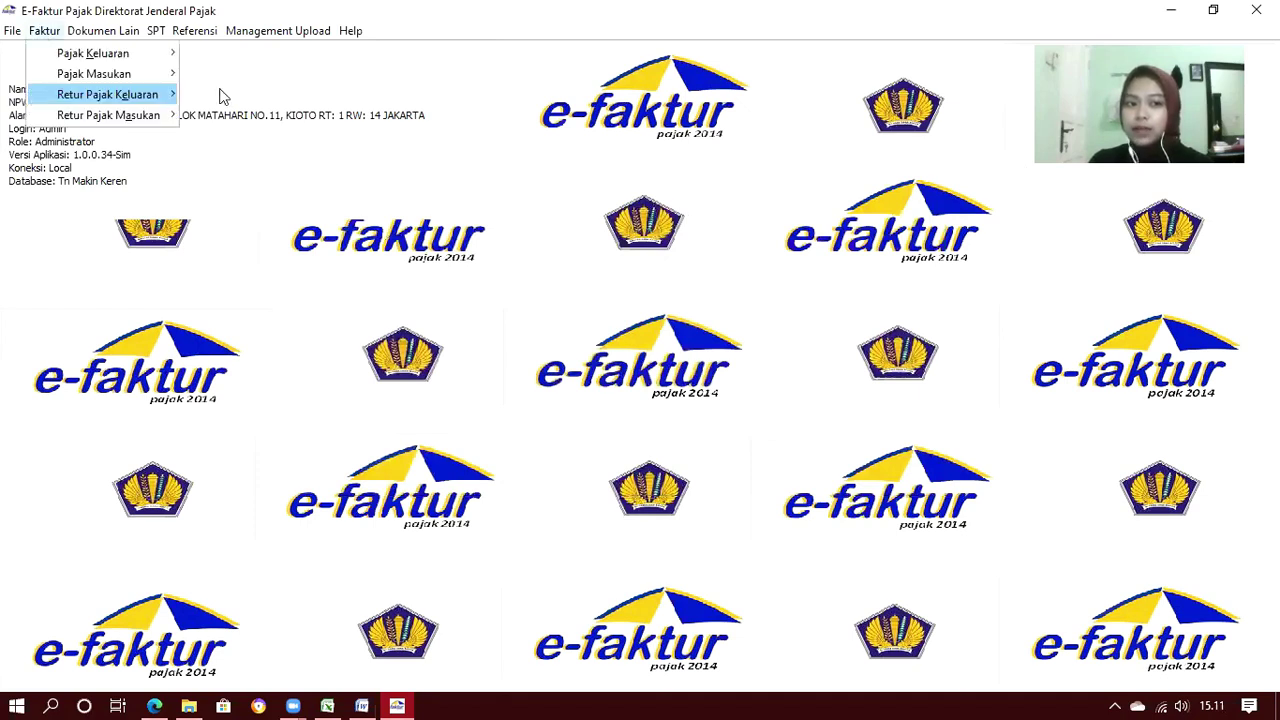
mouse_move(222, 96)
left_click(286, 93)
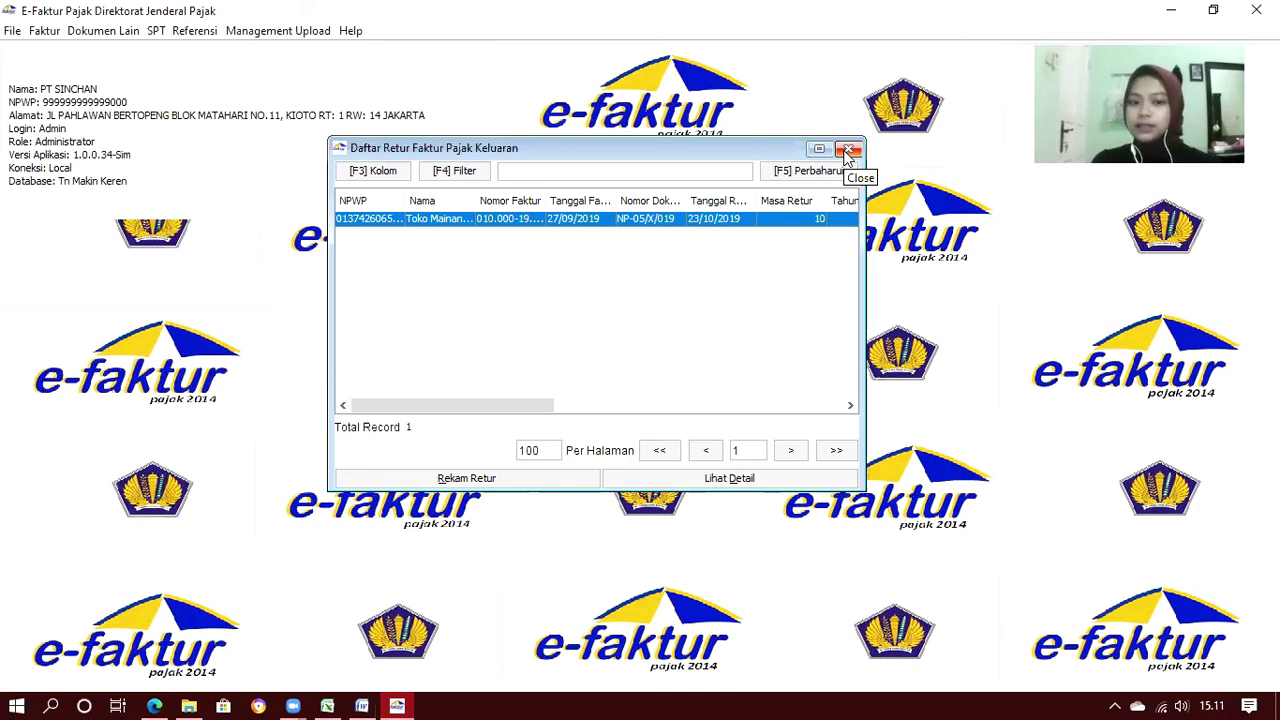
left_click(847, 151)
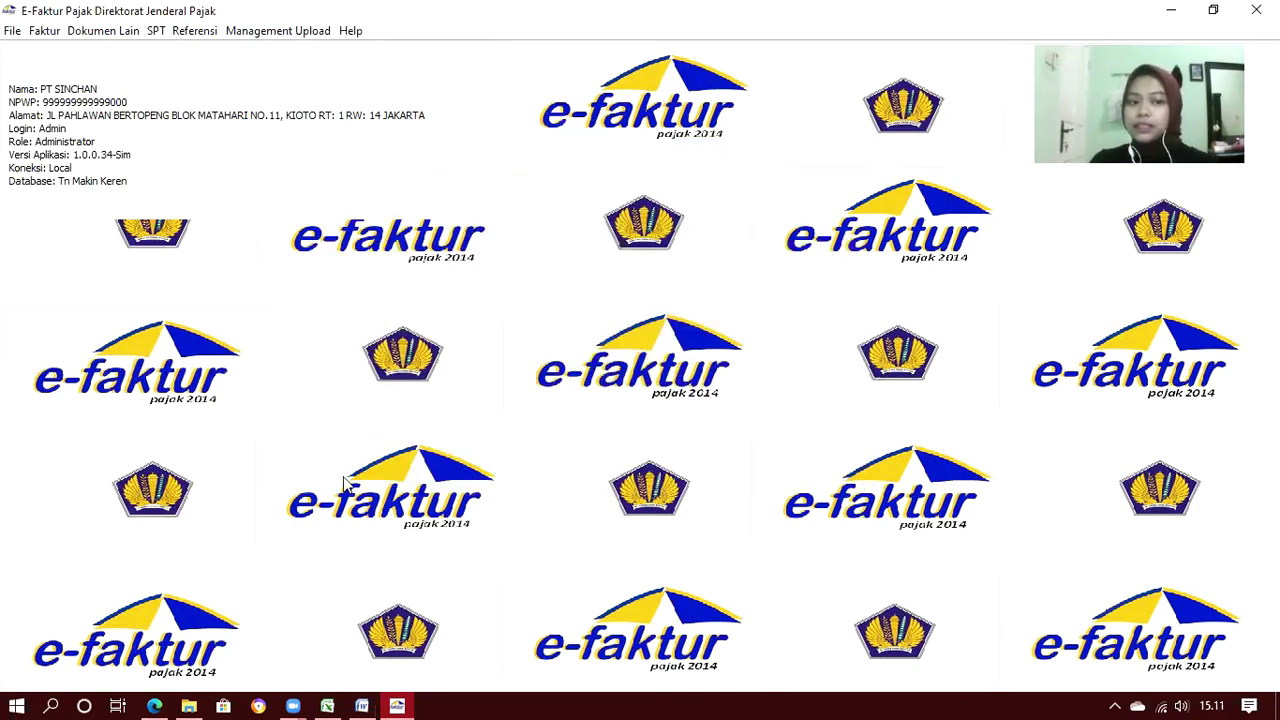
In File Explorer, go from 1 Video PPN into FP Keluaran to view the six buyer-named PDFs
left_click(190, 704)
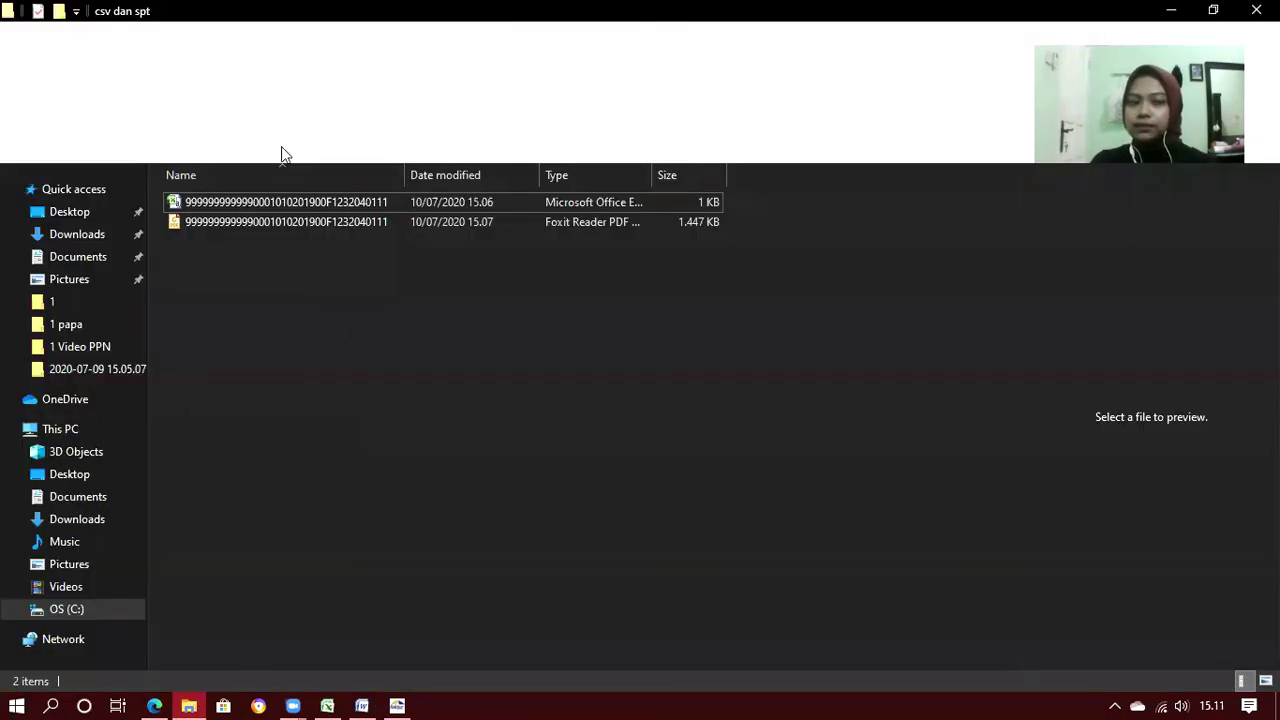
left_click(281, 146)
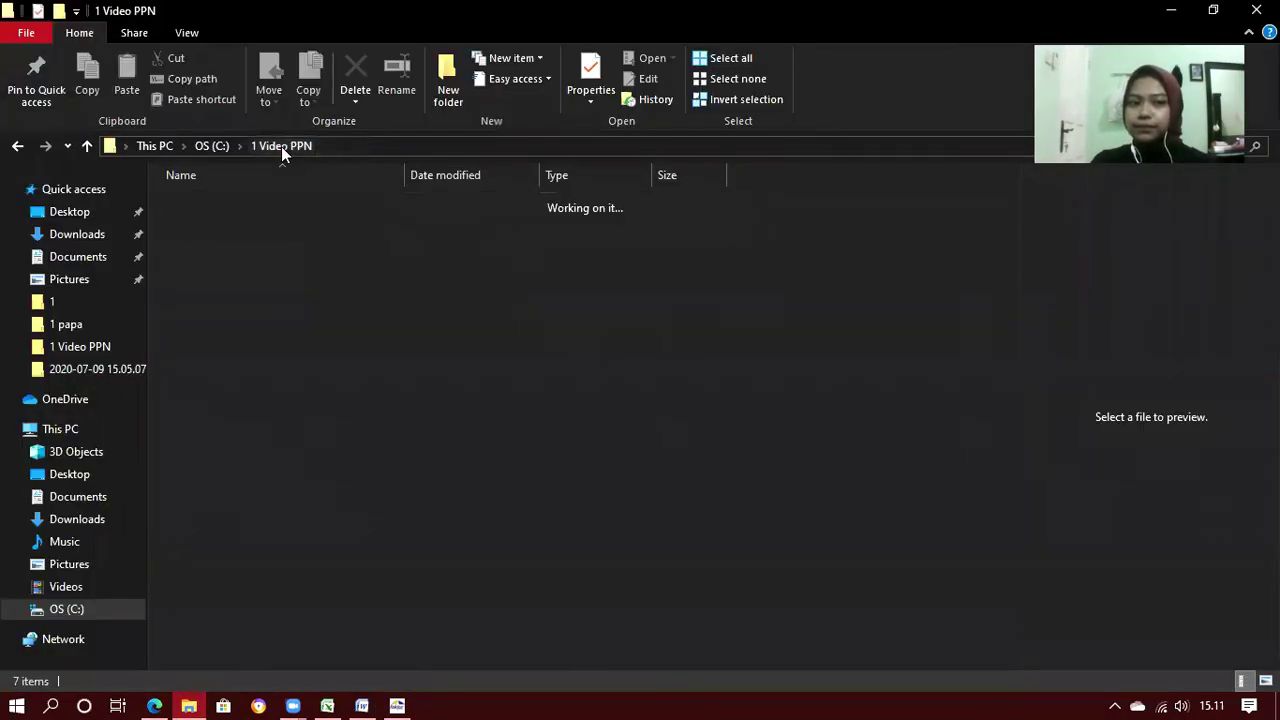
left_click(207, 222)
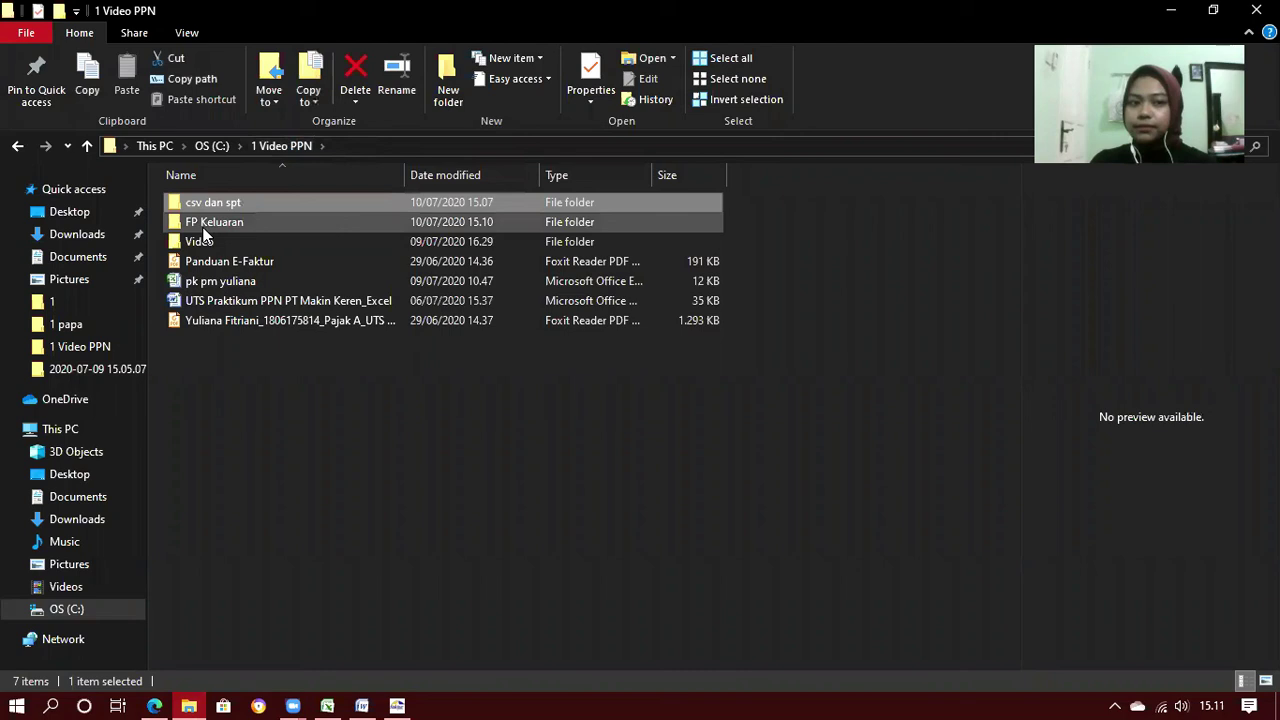
double_click(203, 226)
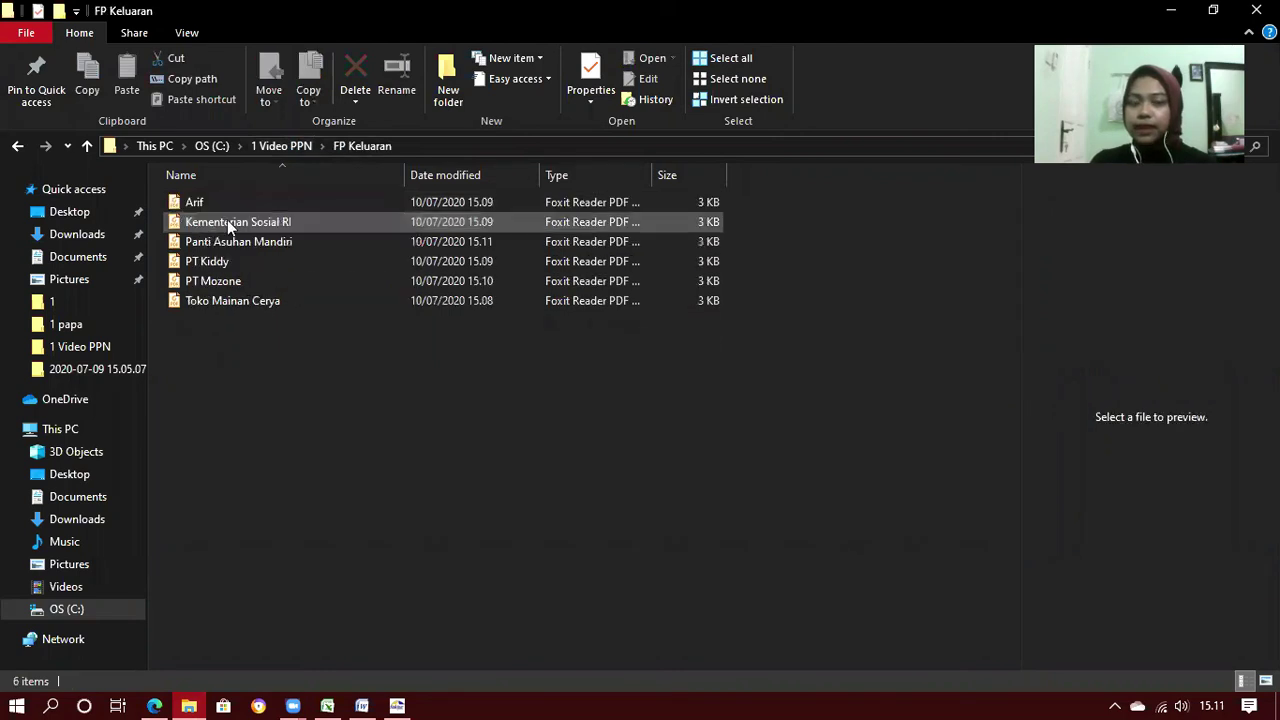